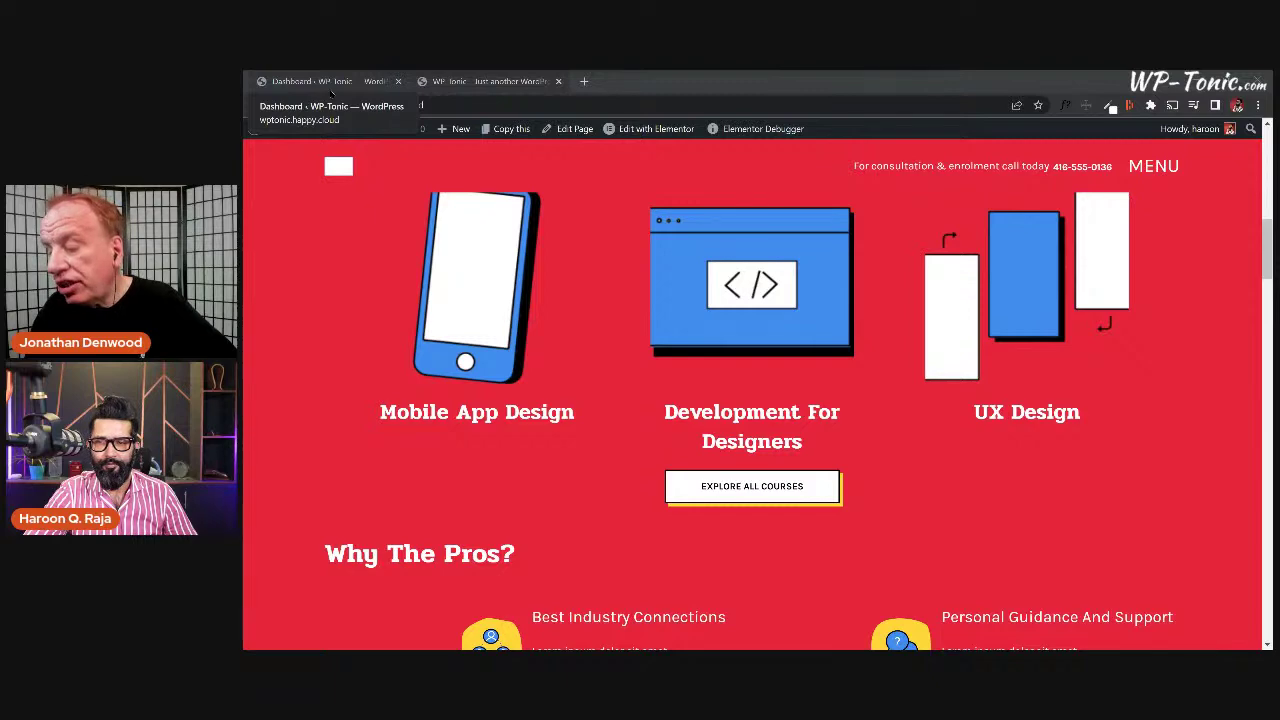
# Look over the homepage's hero area and the course grid under "Which Profession Would You Like To Explore?".
pyautogui.scroll(4, 290, 312)
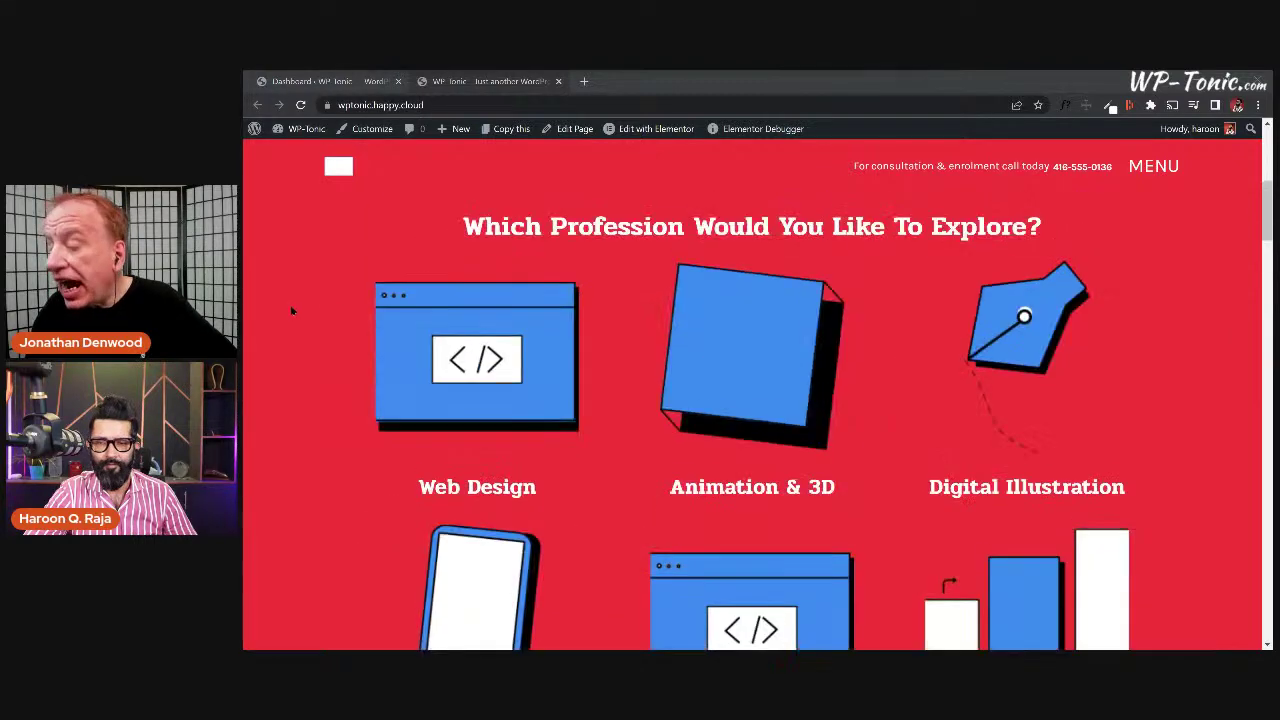
pyautogui.scroll(4, 292, 311)
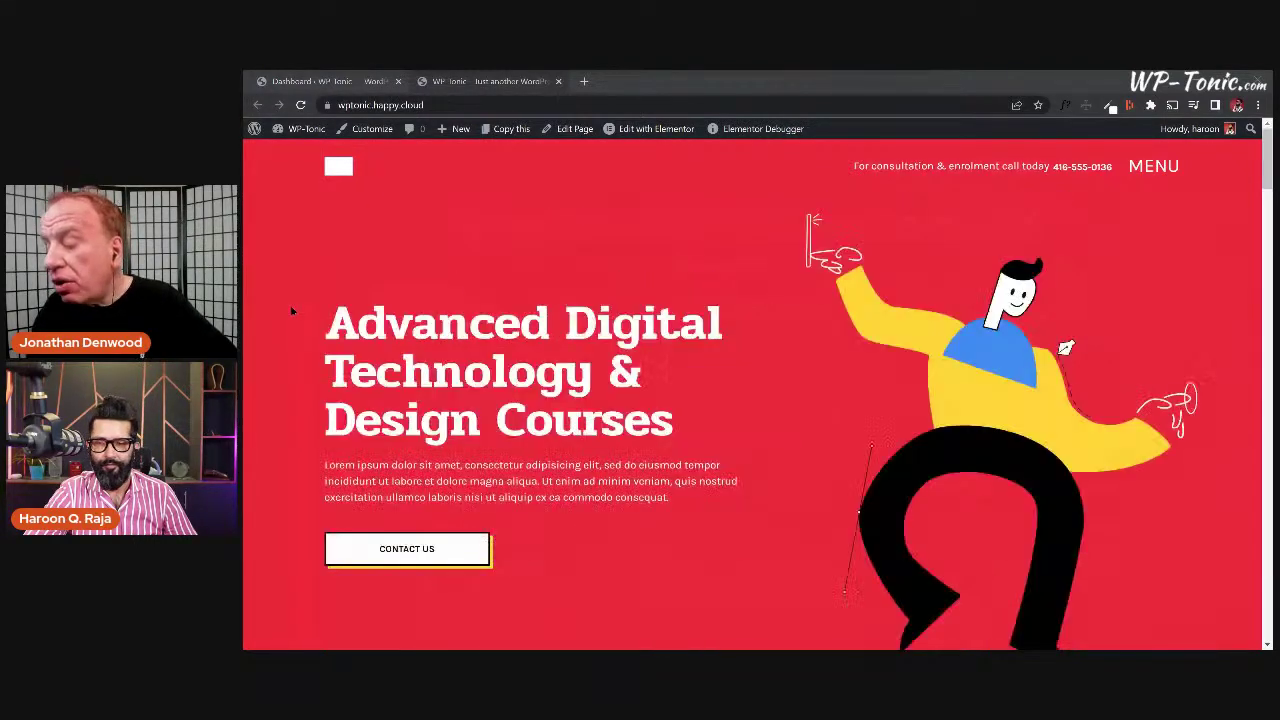
pyautogui.scroll(-6, 290, 305)
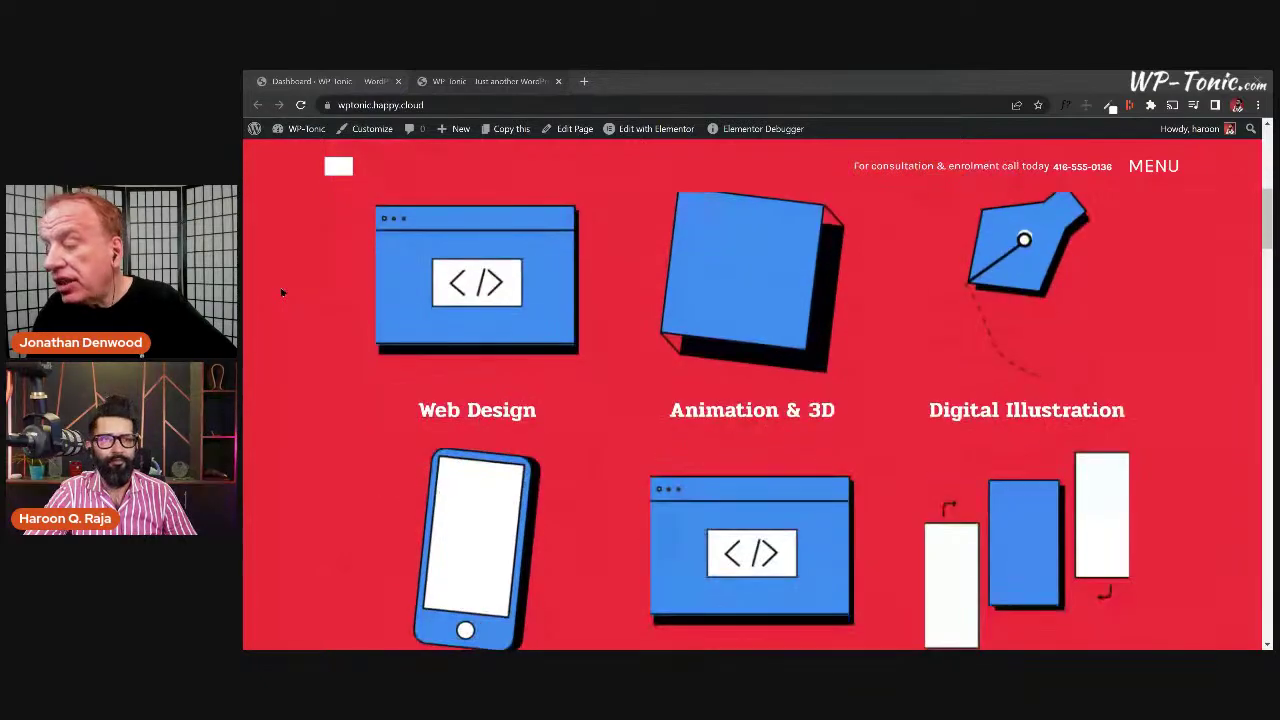
pyautogui.scroll(-1, 282, 292)
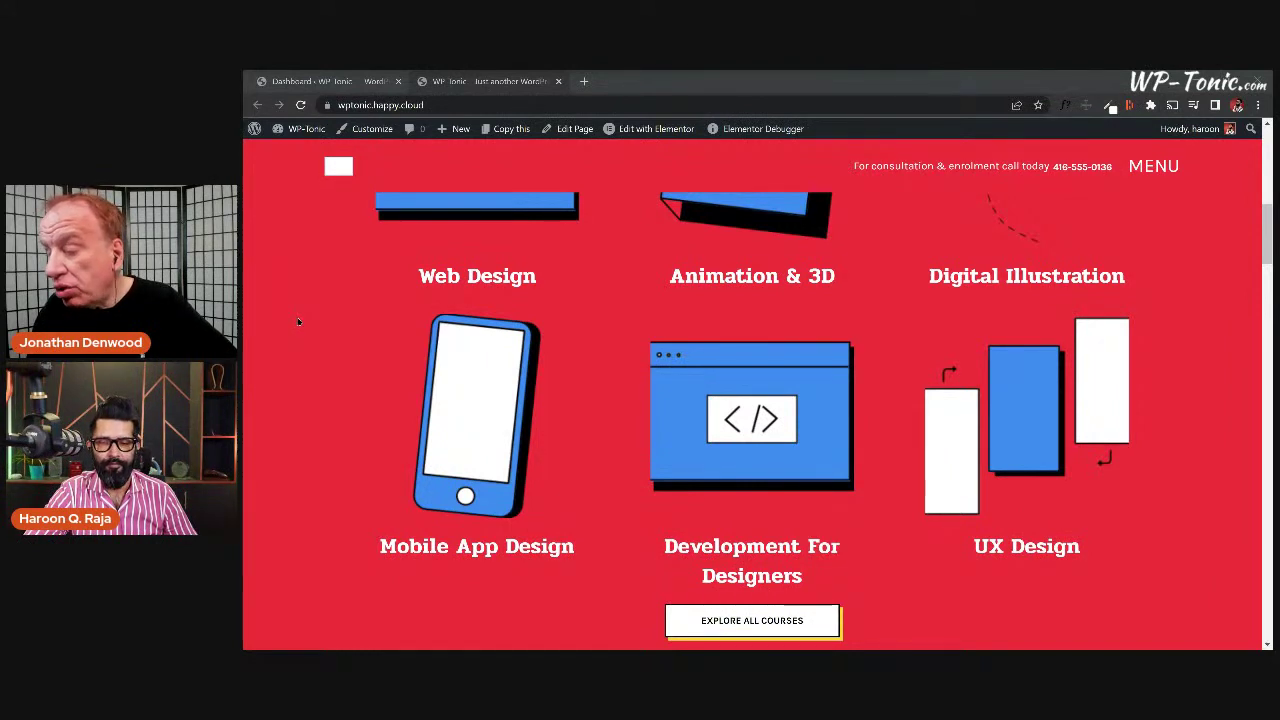
pyautogui.scroll(-1, 298, 321)
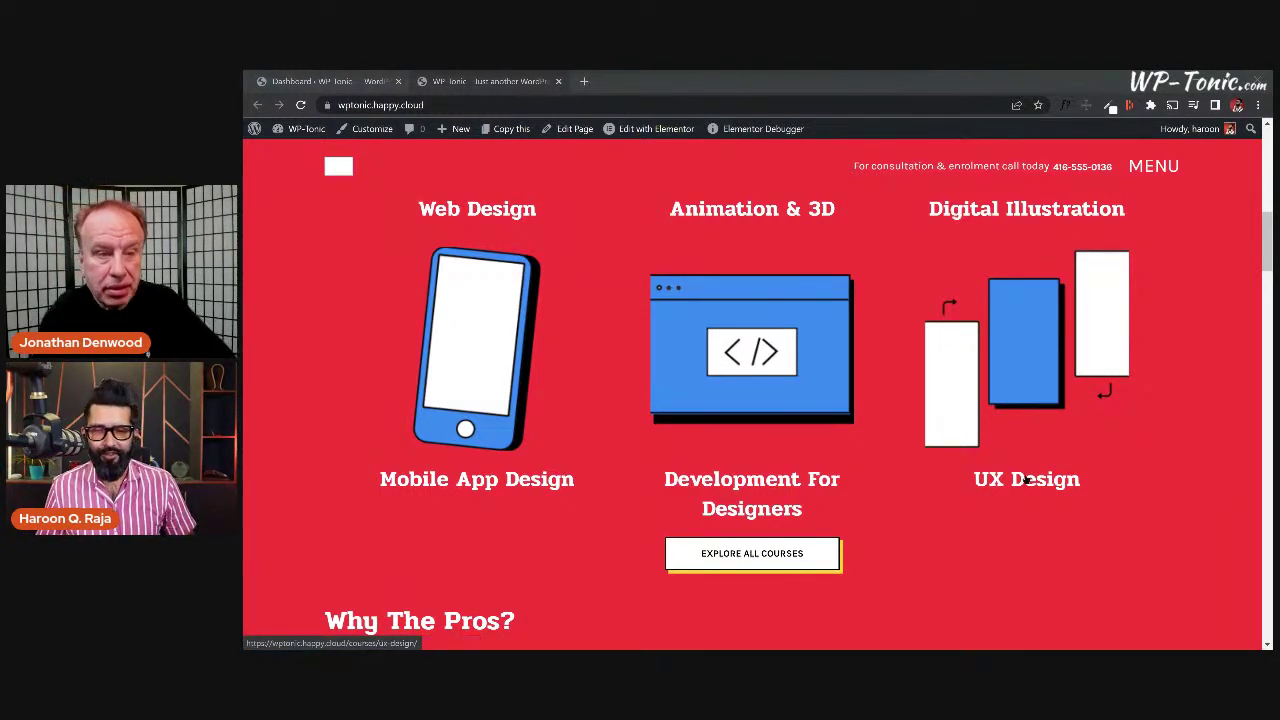
pyautogui.scroll(3, 687, 347)
pyautogui.scroll(2, 688, 353)
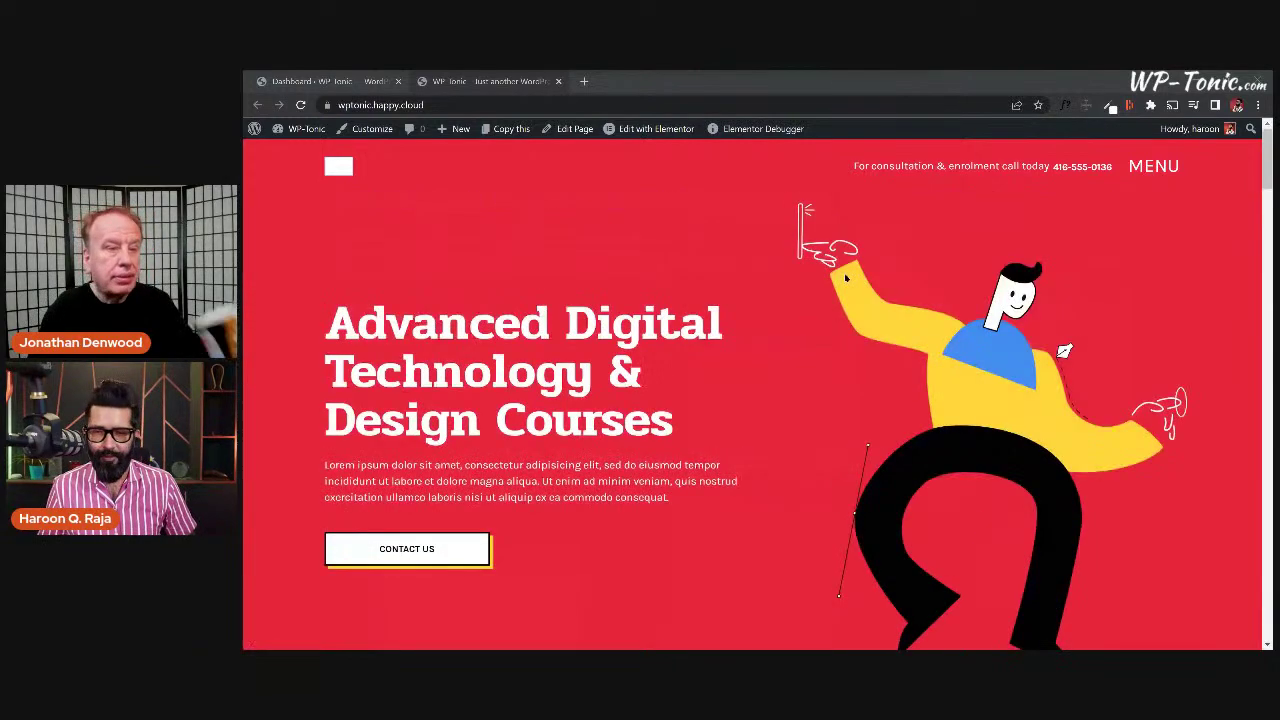
pyautogui.scroll(-5, 684, 310)
pyautogui.scroll(-1, 681, 286)
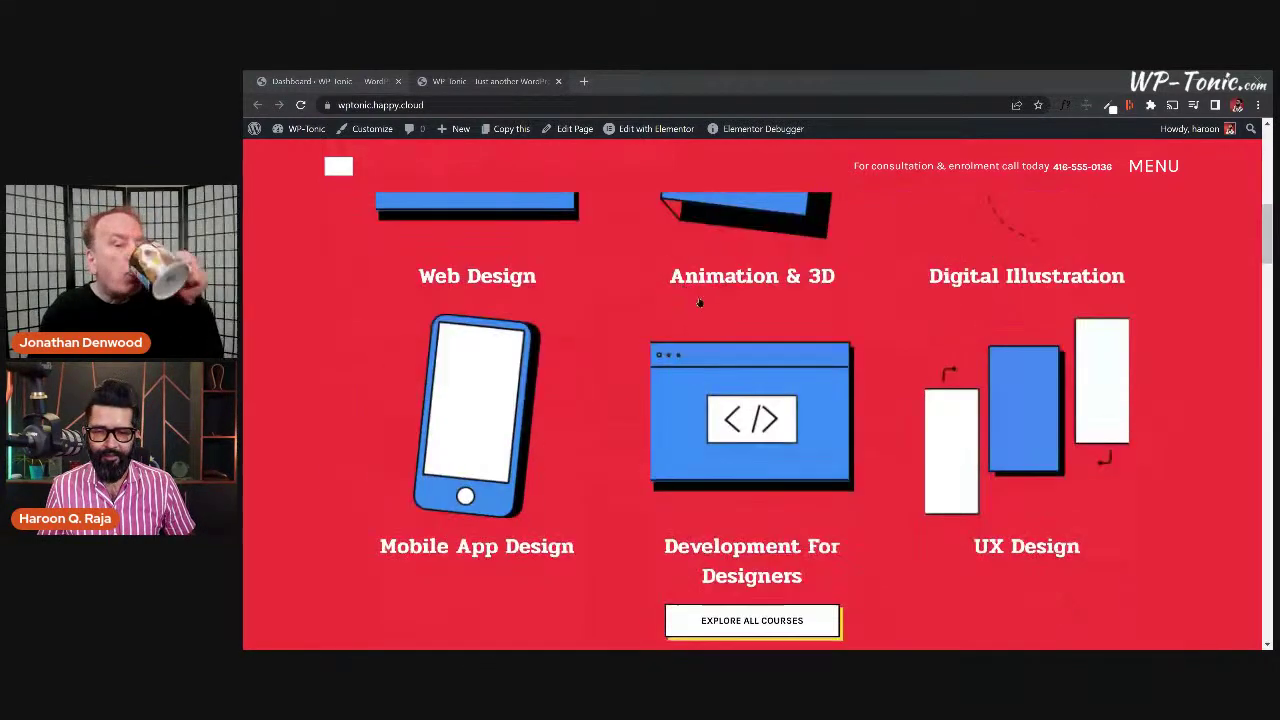
pyautogui.scroll(2, 1024, 367)
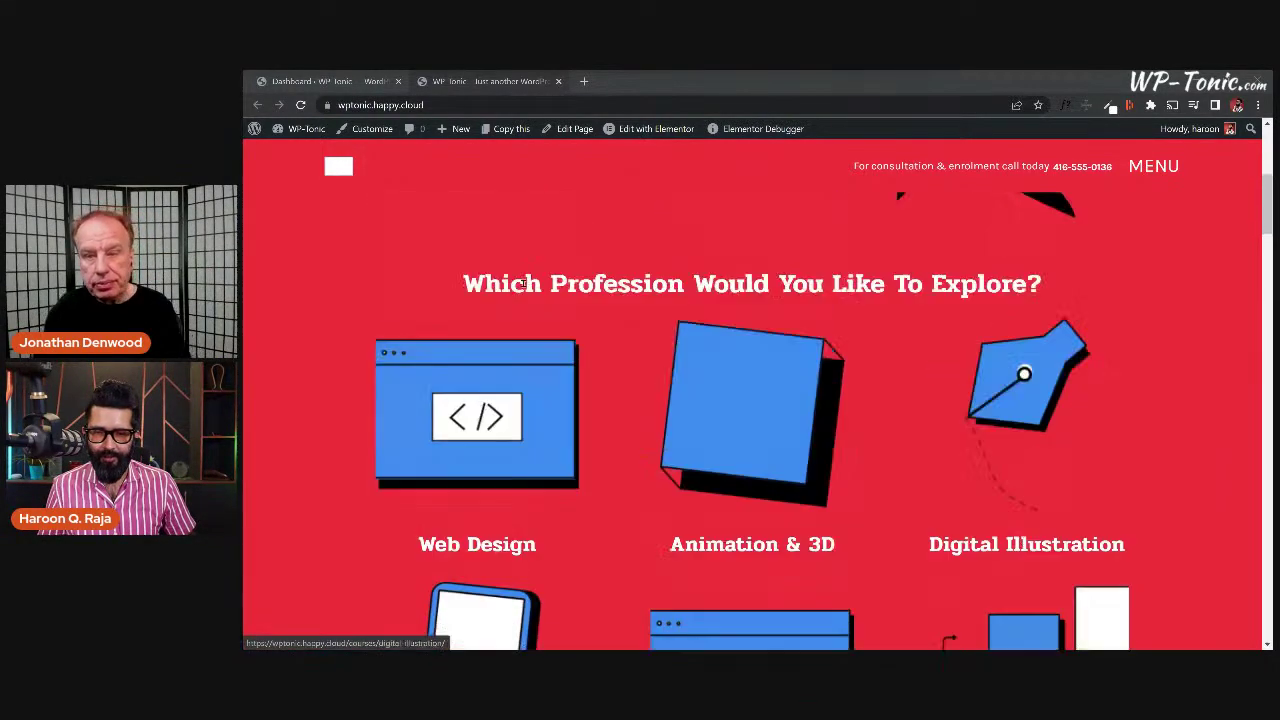
pyautogui.scroll(-2, 897, 470)
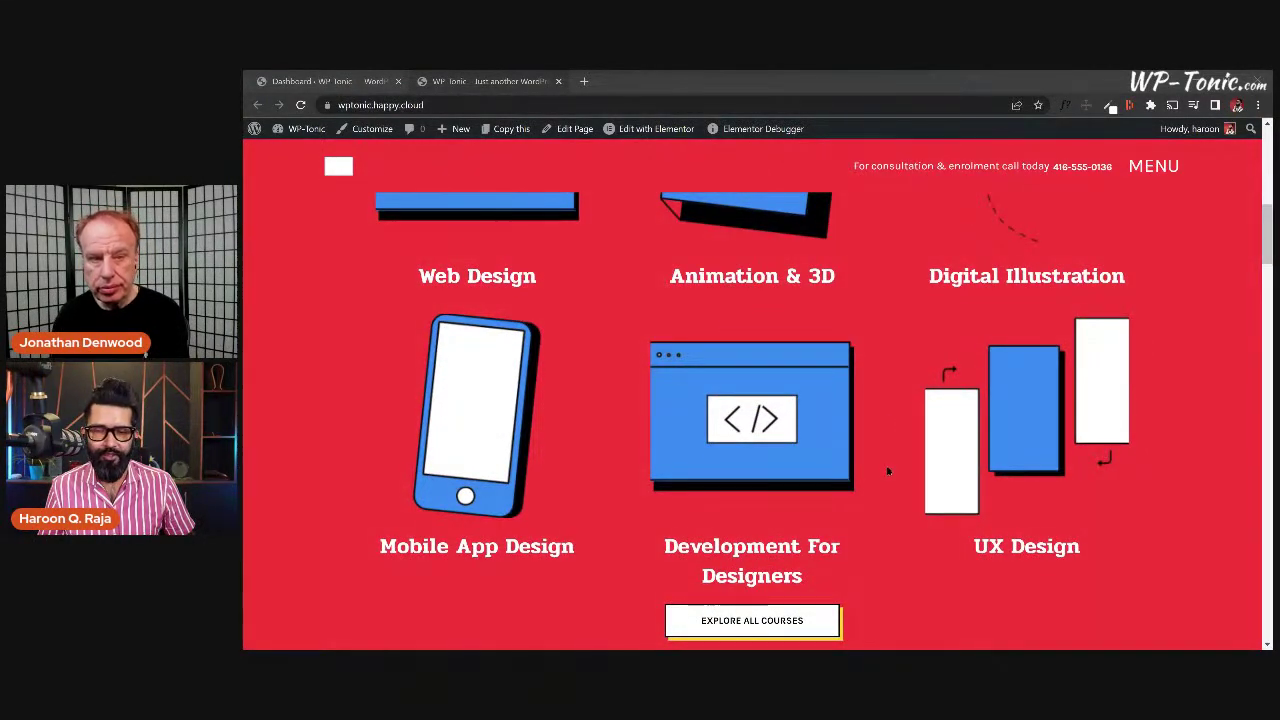
pyautogui.scroll(1, 887, 471)
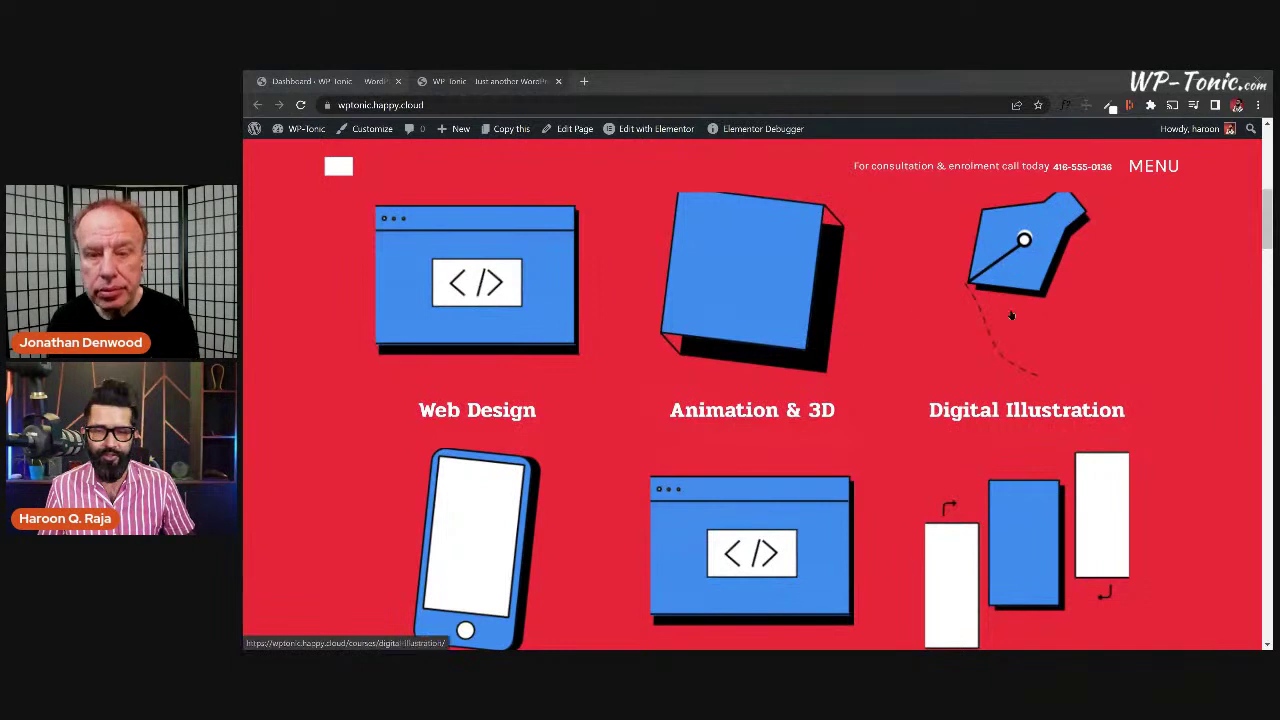
pyautogui.scroll(-2, 1011, 316)
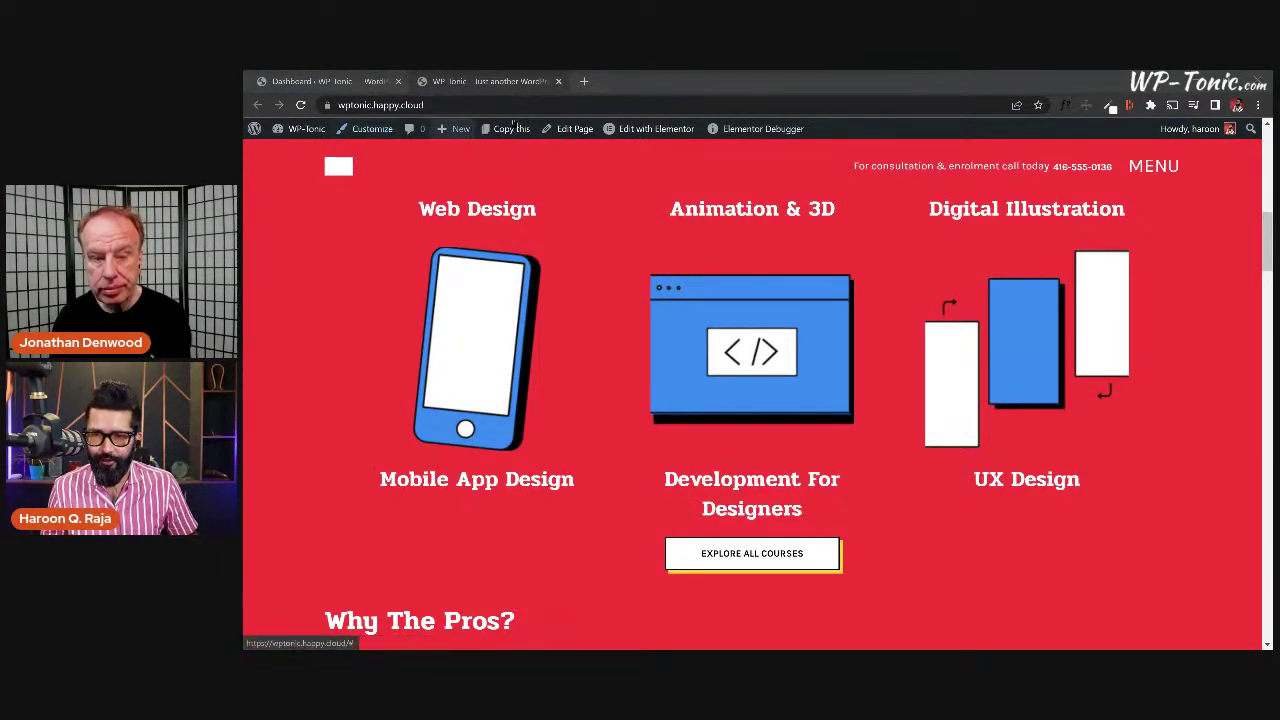
# Open the course archive at wptonic.happy.cloud/courses/ in a new browser tab.
pyautogui.click(585, 82)
pyautogui.write('wp')
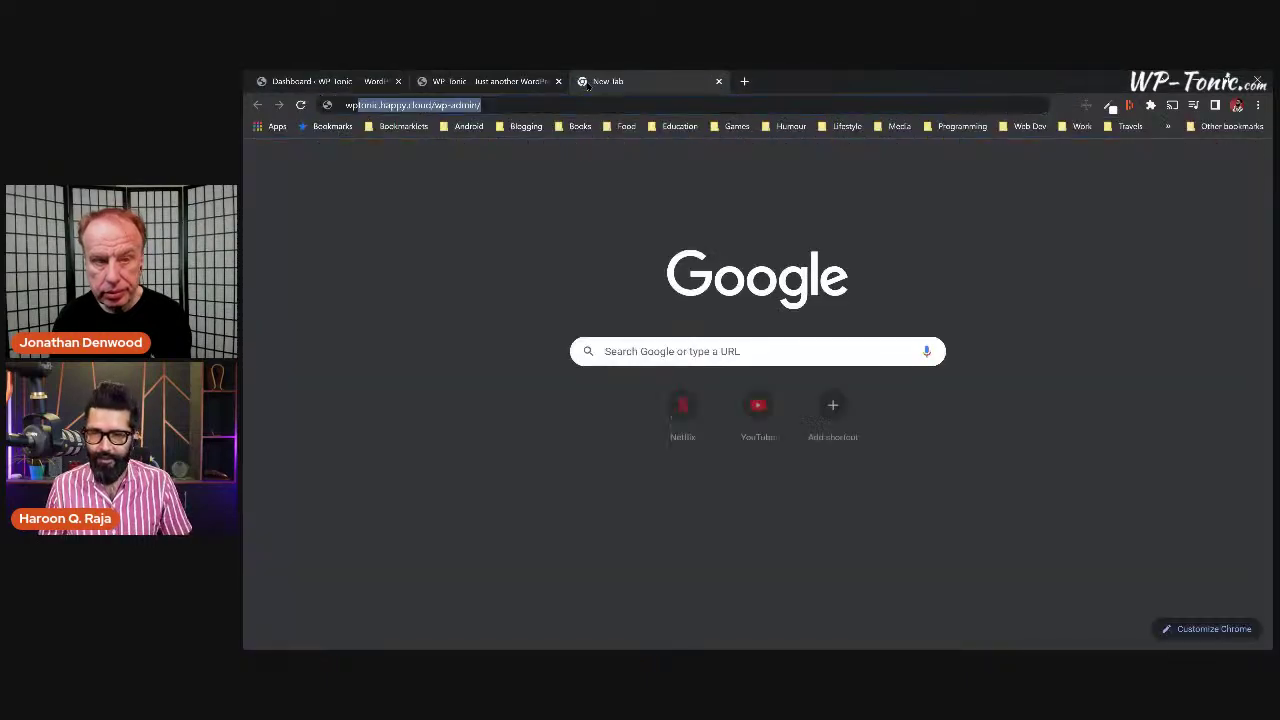
pyautogui.write('tonic.happy.cloud/course')
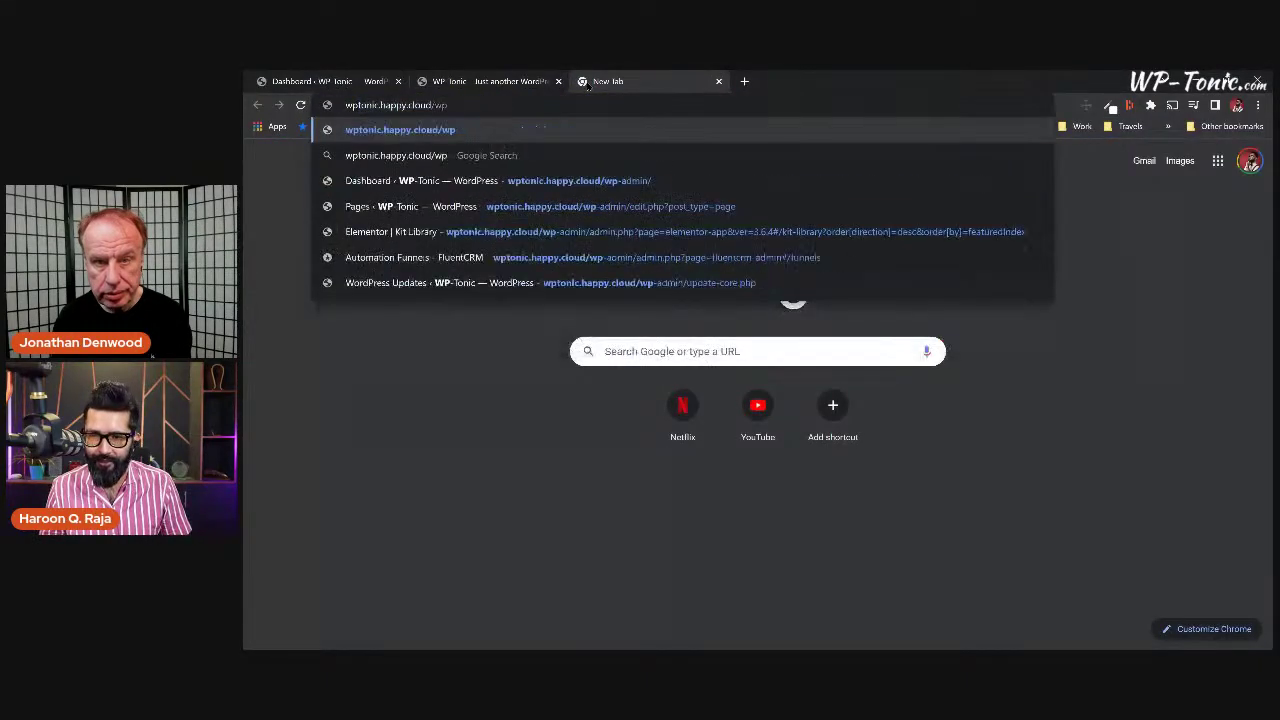
pyautogui.write('s/')
pyautogui.press('Return')
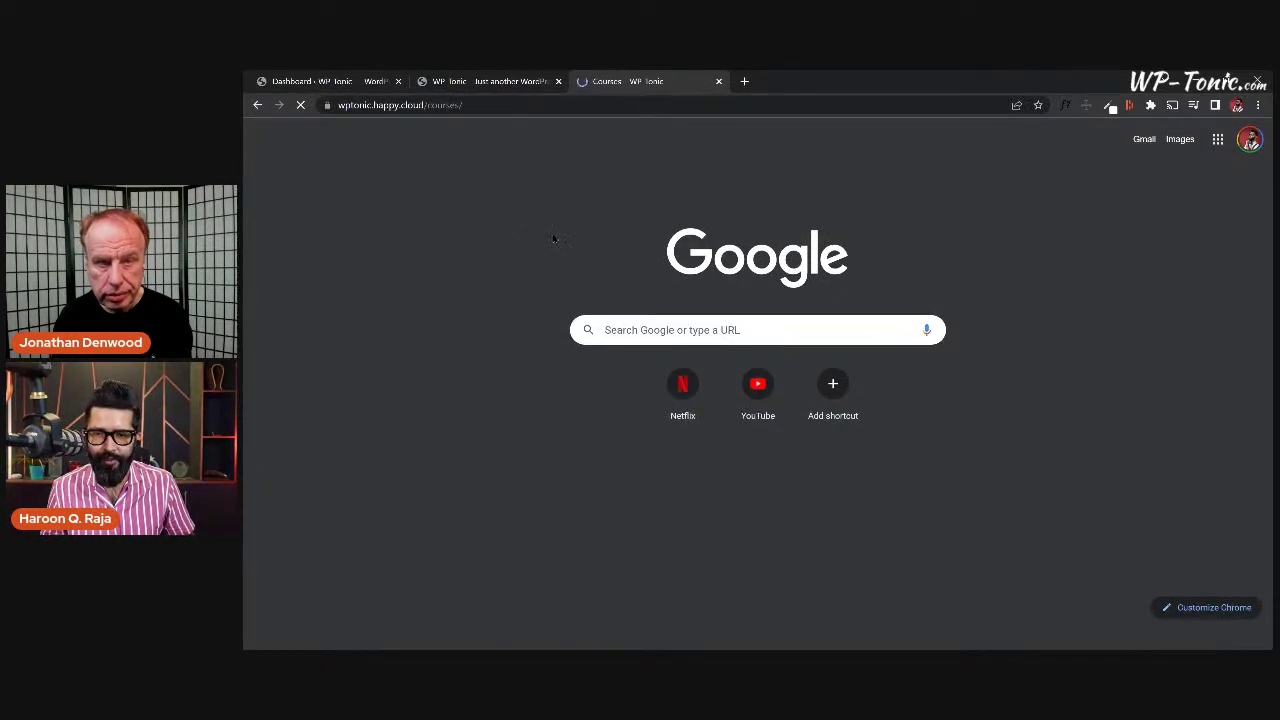
# Examine the layout of the course archive, from its title through all the course entries to the footer.
pyautogui.scroll(-3, 579, 364)
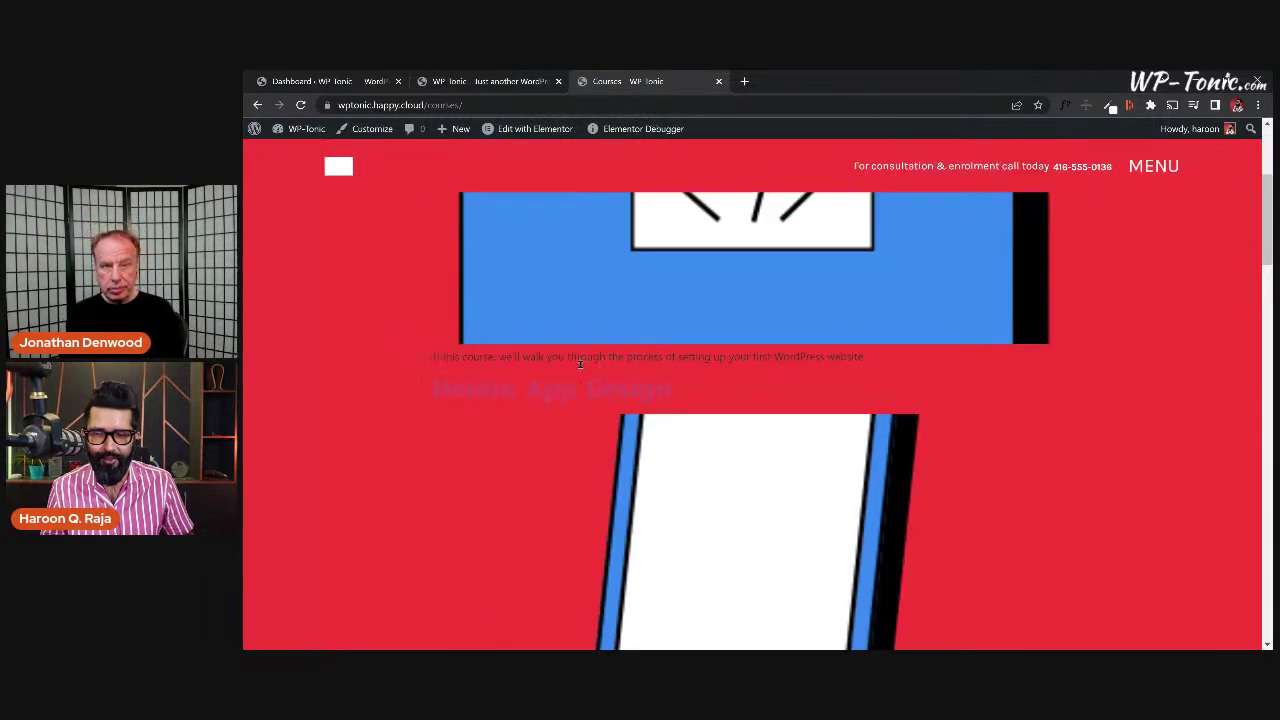
pyautogui.scroll(-5, 808, 366)
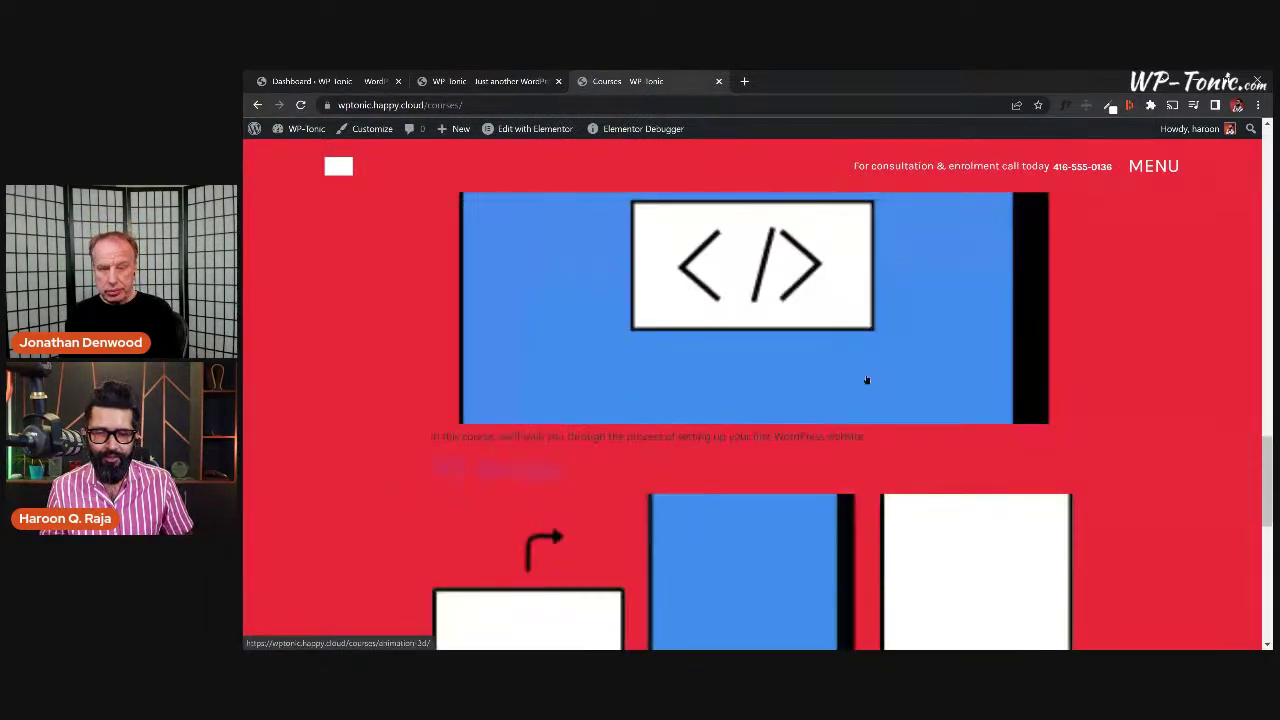
pyautogui.scroll(-5, 866, 380)
pyautogui.scroll(10, 866, 380)
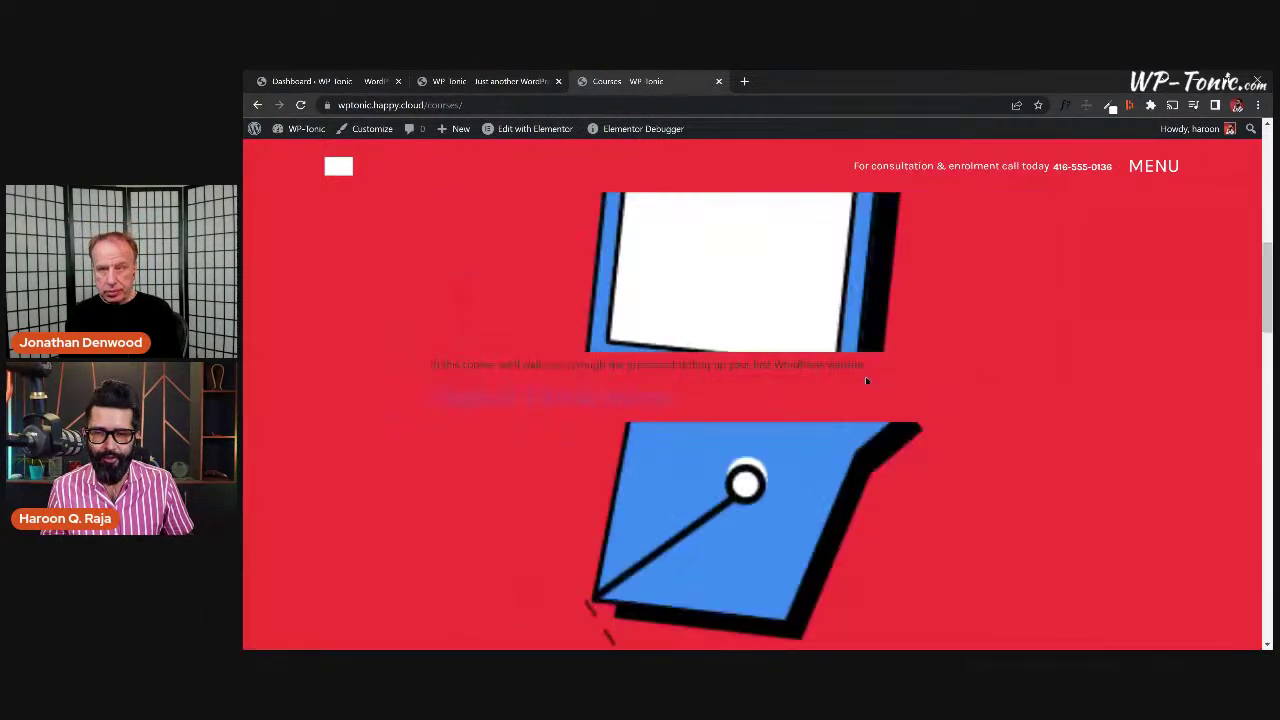
pyautogui.scroll(5, 866, 380)
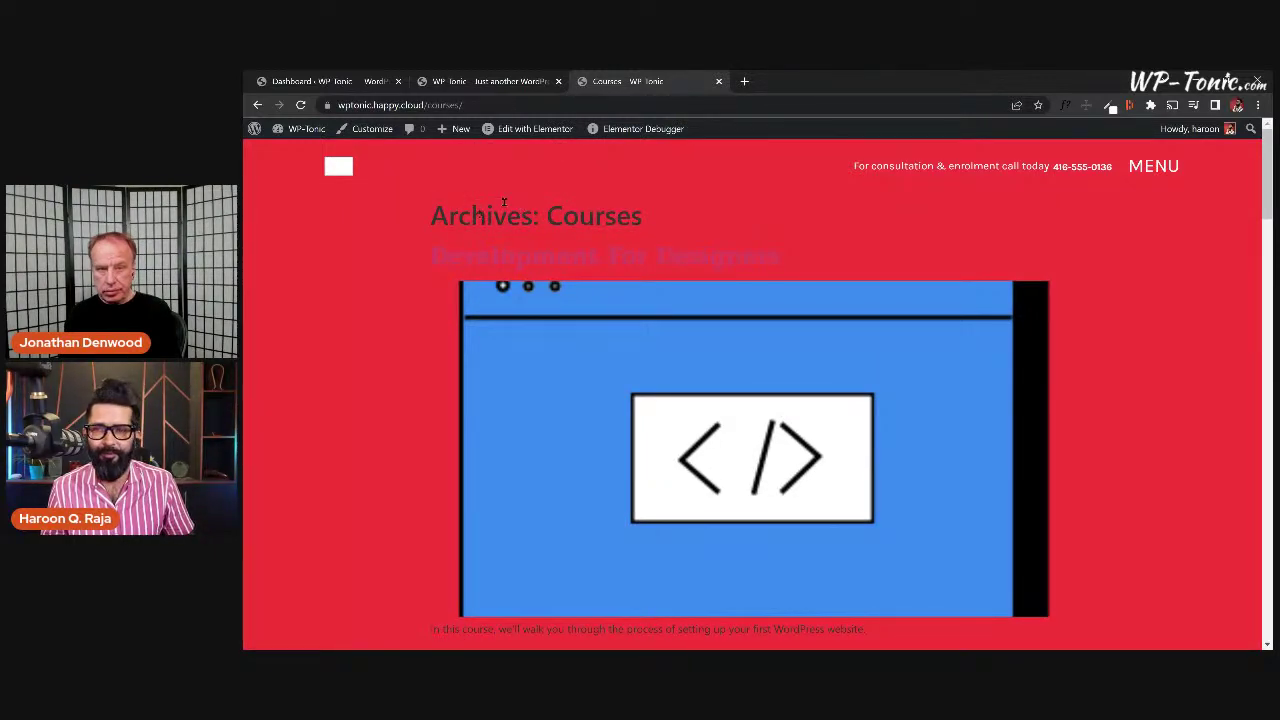
pyautogui.scroll(-3, 608, 316)
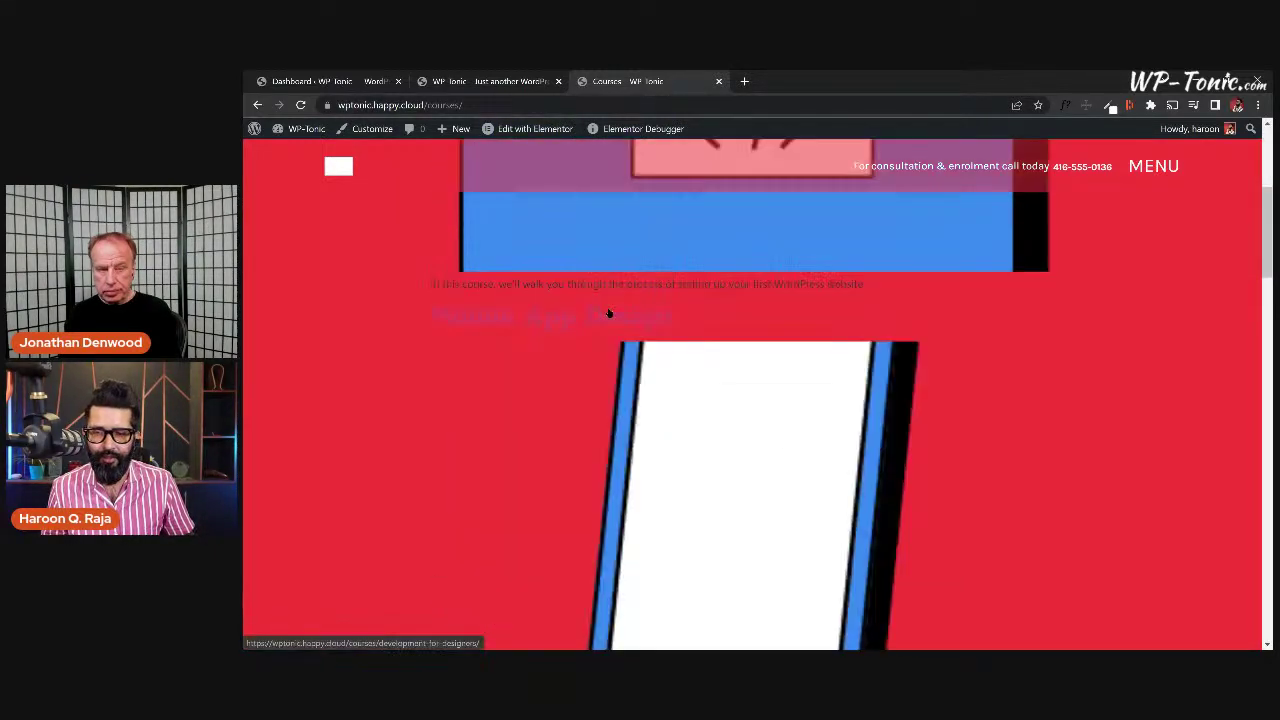
pyautogui.scroll(-10, 608, 316)
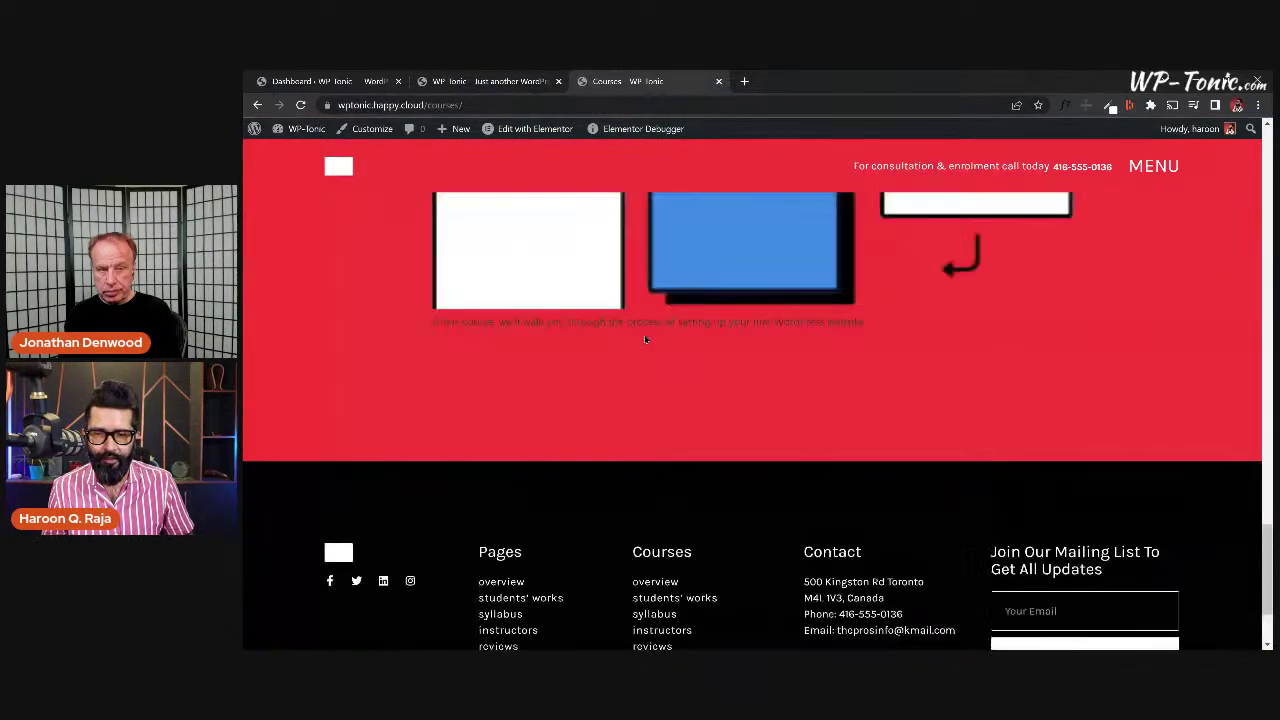
pyautogui.scroll(5, 645, 340)
pyautogui.scroll(-3, 791, 414)
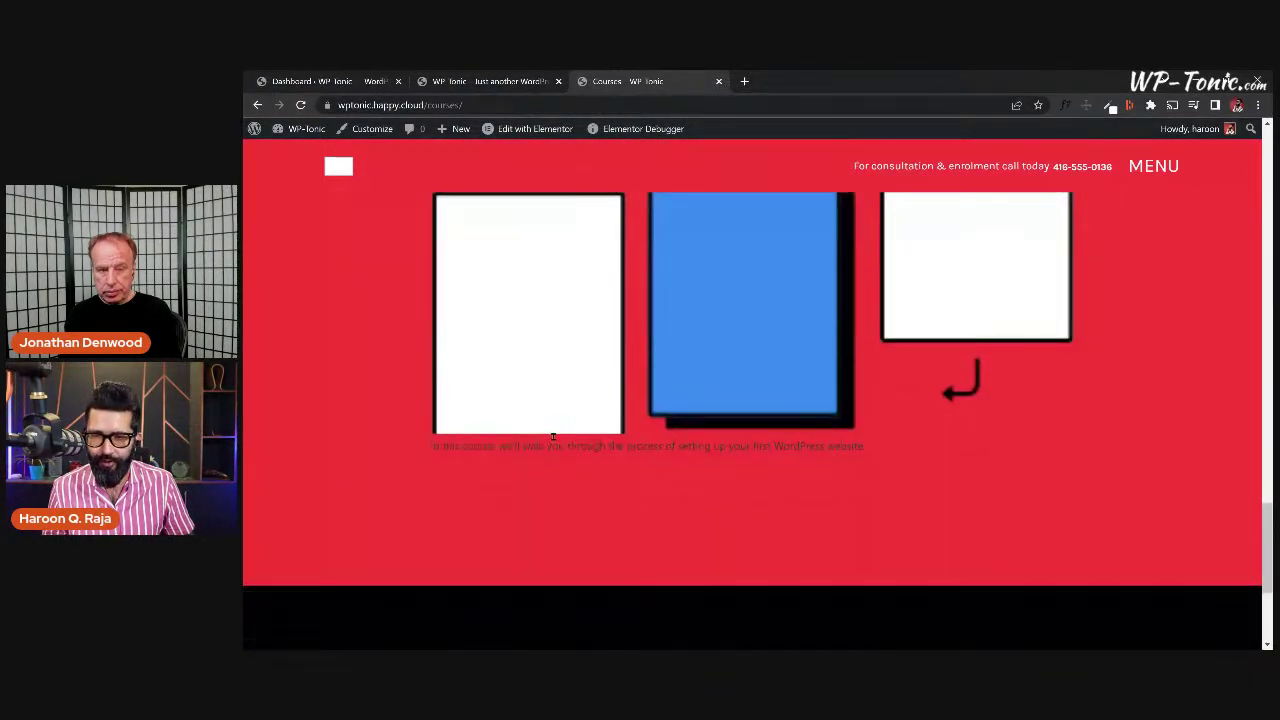
# Open the UX Design course from the archive in a new browser tab and switch to it.
pyautogui.scroll(-2, 553, 437)
pyautogui.scroll(1, 520, 360)
pyautogui.rightClick(497, 344)
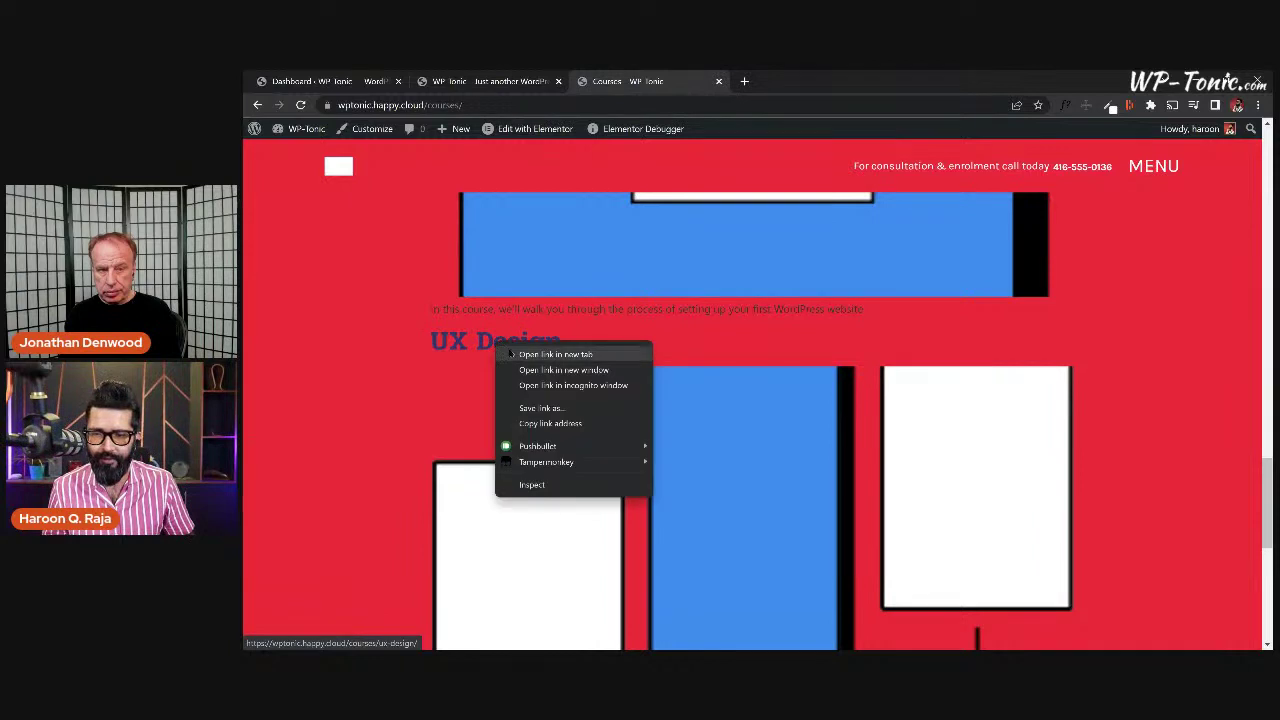
pyautogui.click(512, 355)
pyautogui.click(800, 84)
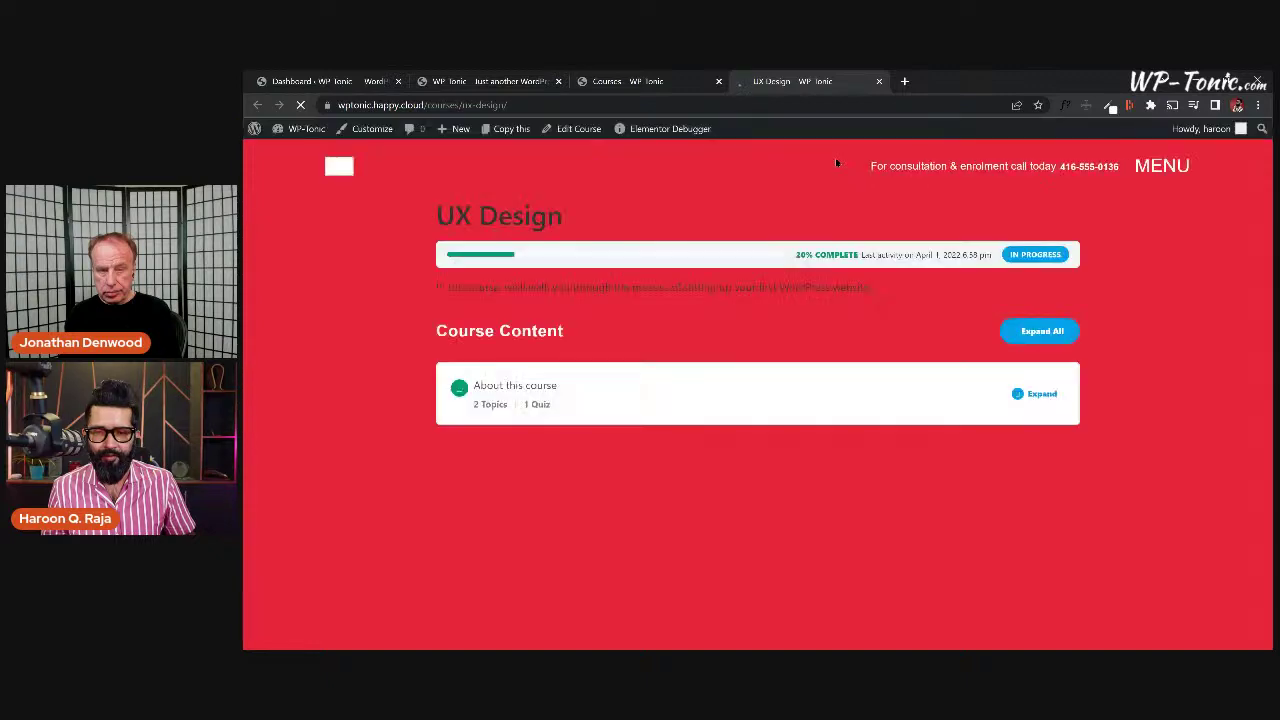
# Review the UX Design course page, including its progress bar and the lessons listed under Course Content.
pyautogui.scroll(-10, 389, 271)
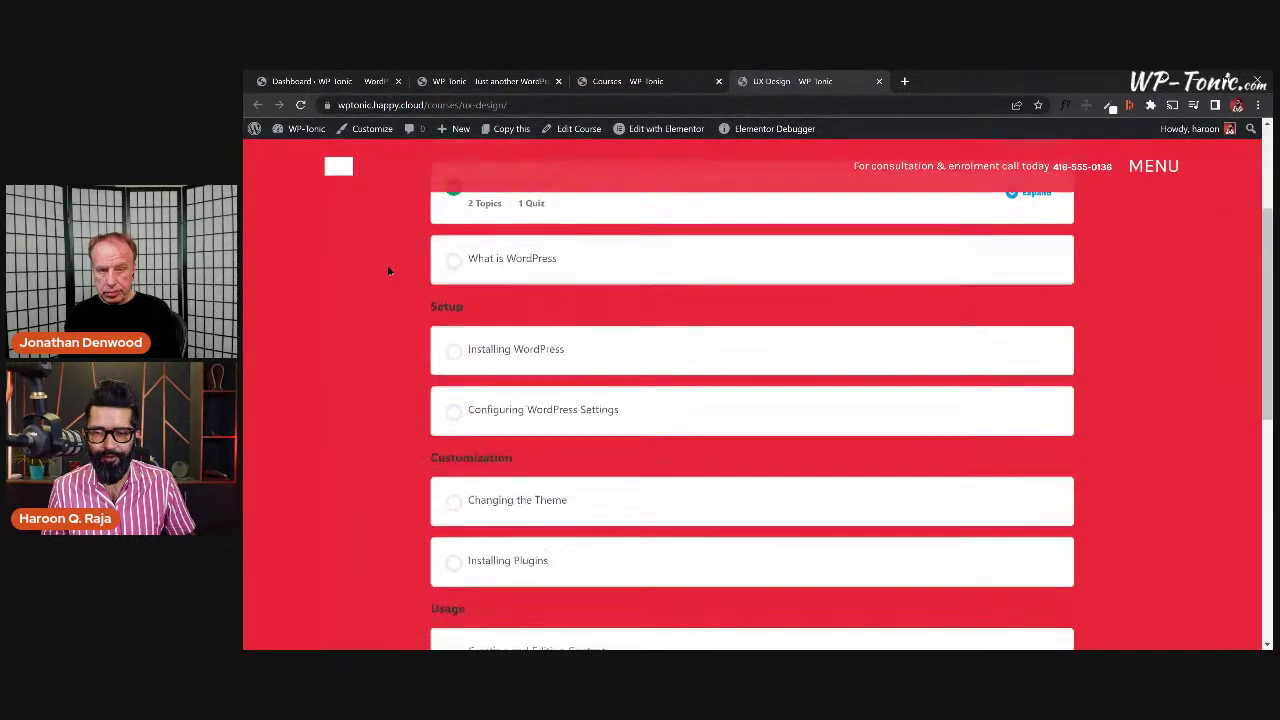
pyautogui.scroll(10, 389, 271)
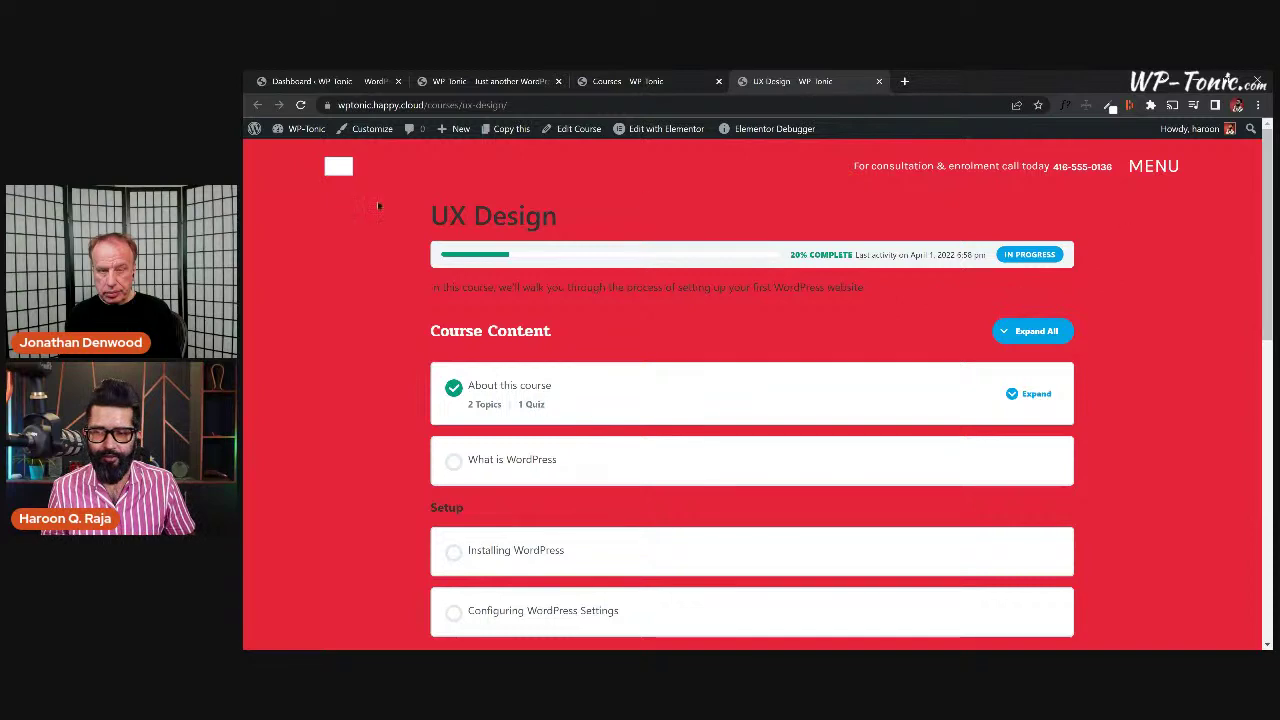
pyautogui.scroll(-3, 391, 388)
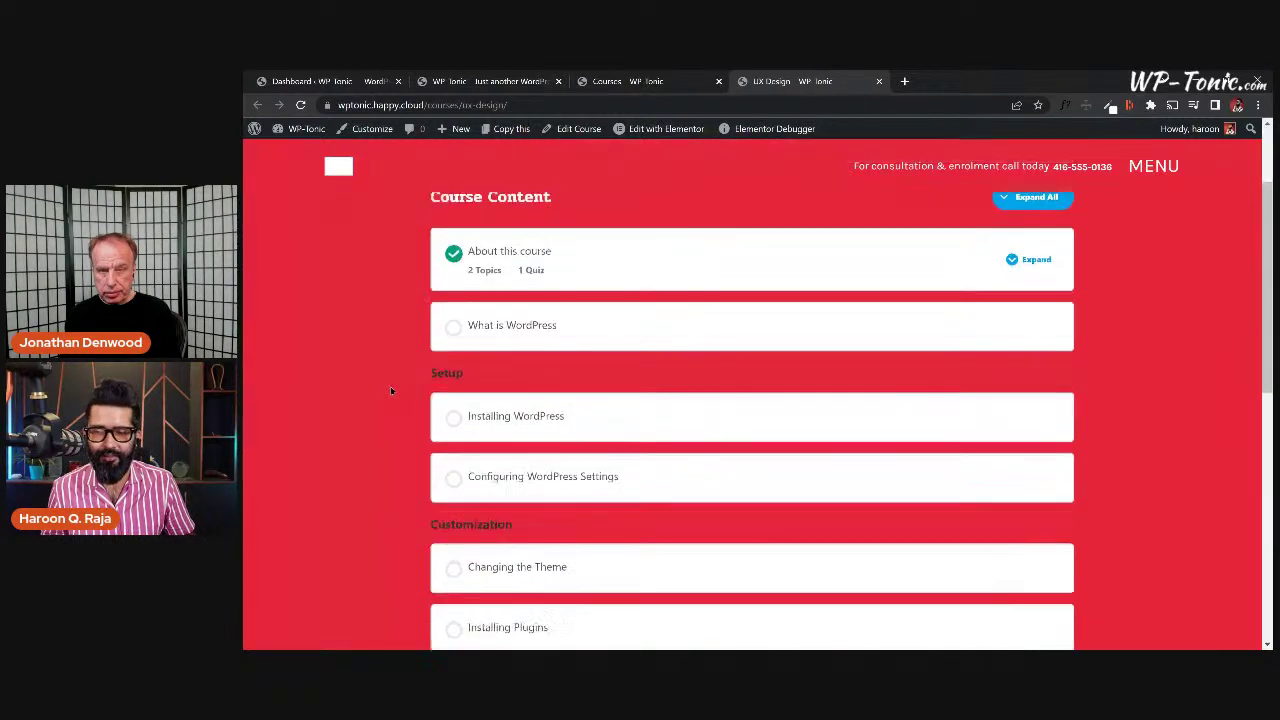
pyautogui.scroll(-2, 391, 390)
pyautogui.scroll(5, 391, 390)
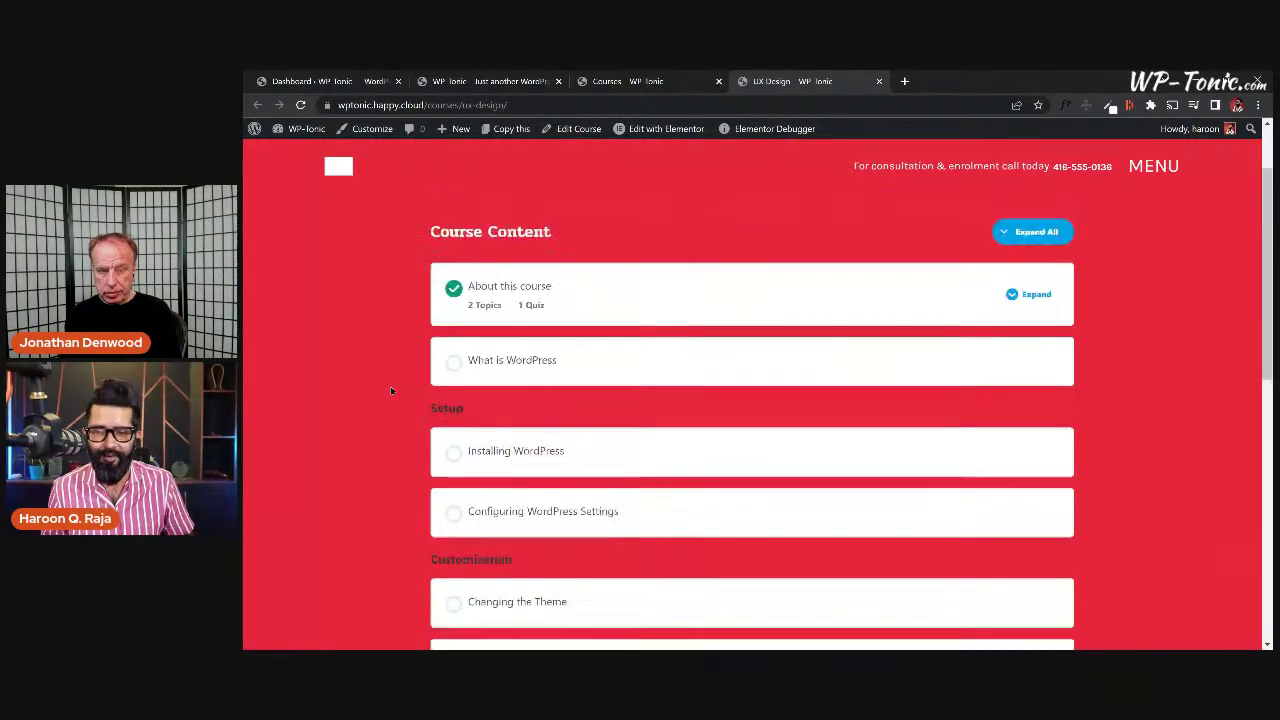
pyautogui.scroll(1, 391, 390)
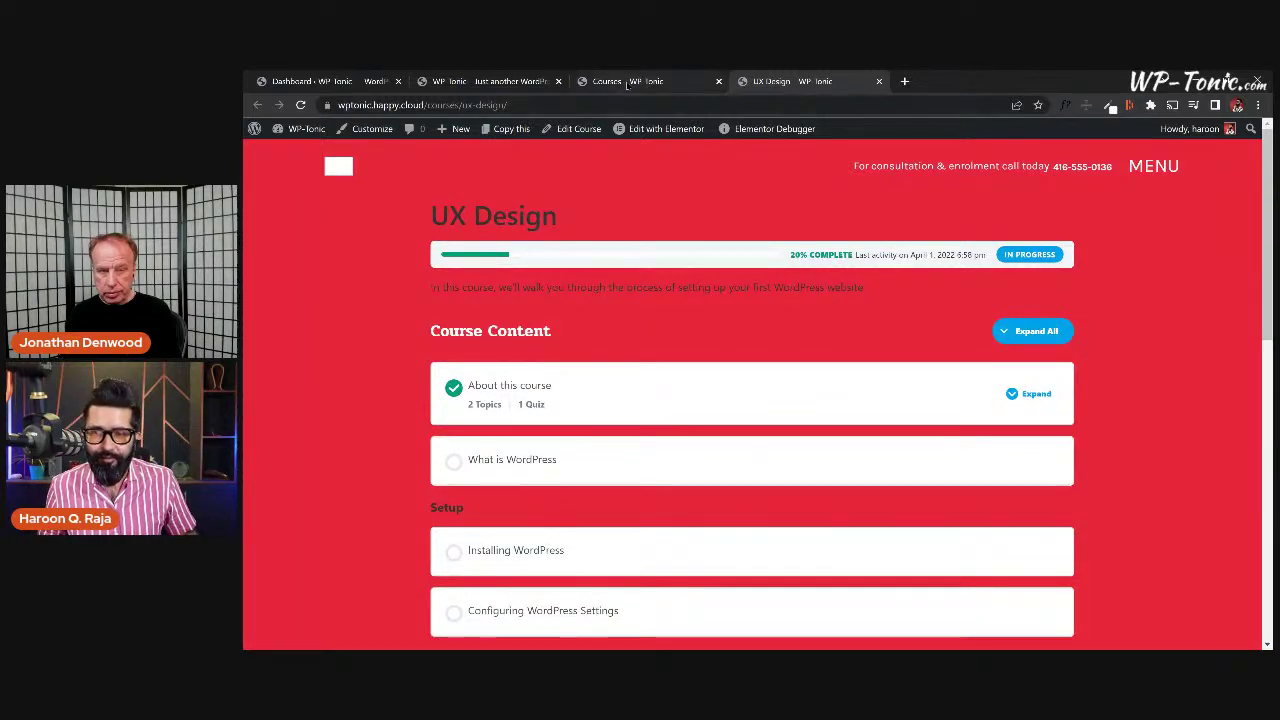
# Return to the Courses archive page and view it again from the UX Design entry up to its title.
pyautogui.click(372, 82)
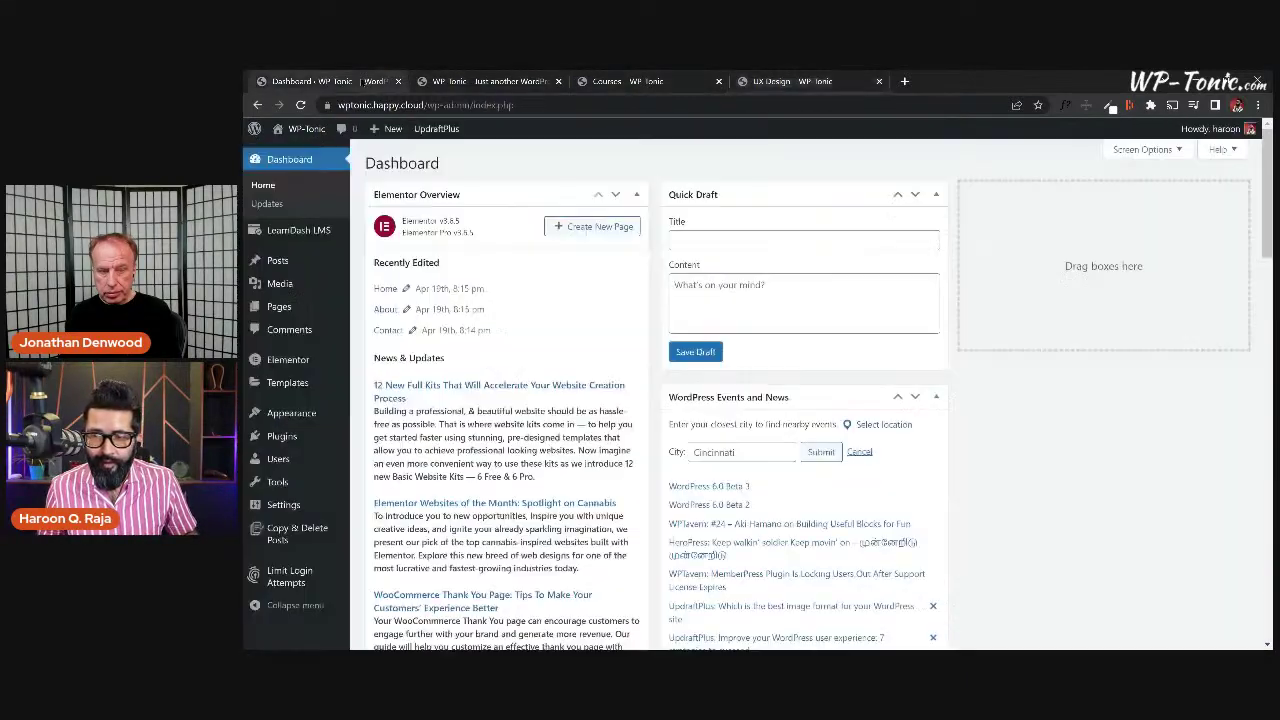
pyautogui.click(482, 82)
pyautogui.click(615, 82)
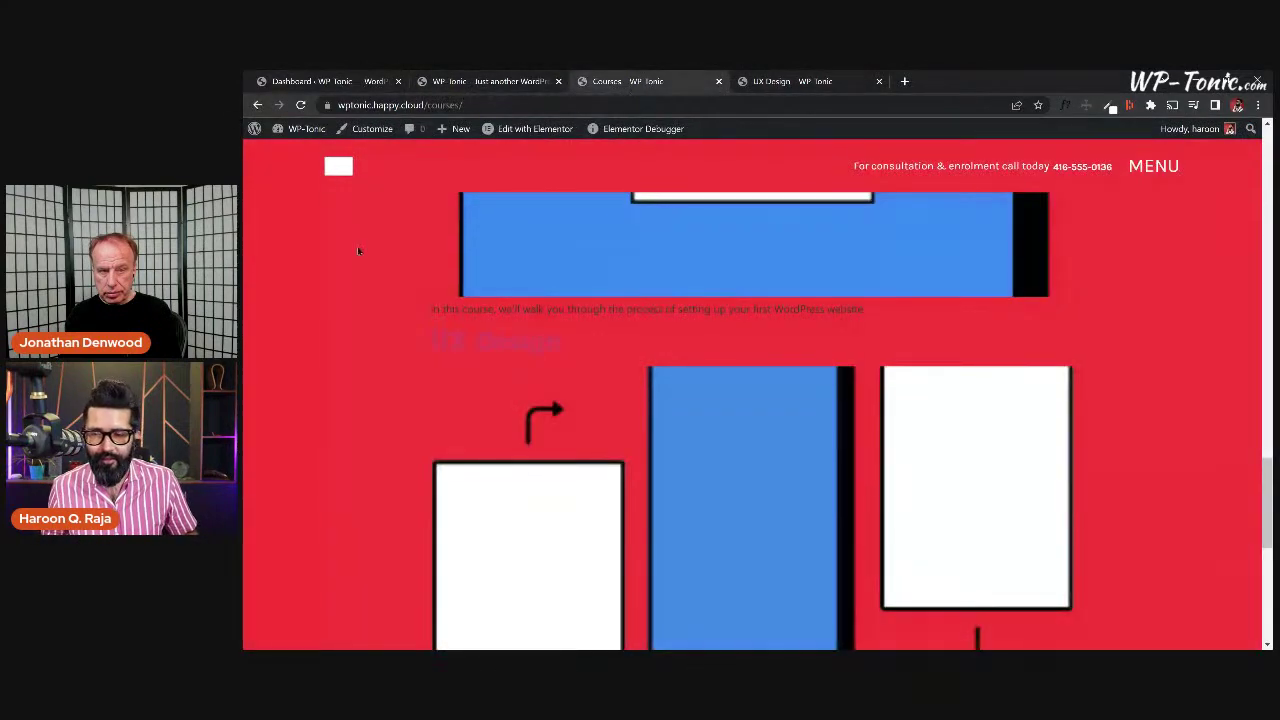
pyautogui.scroll(10, 357, 250)
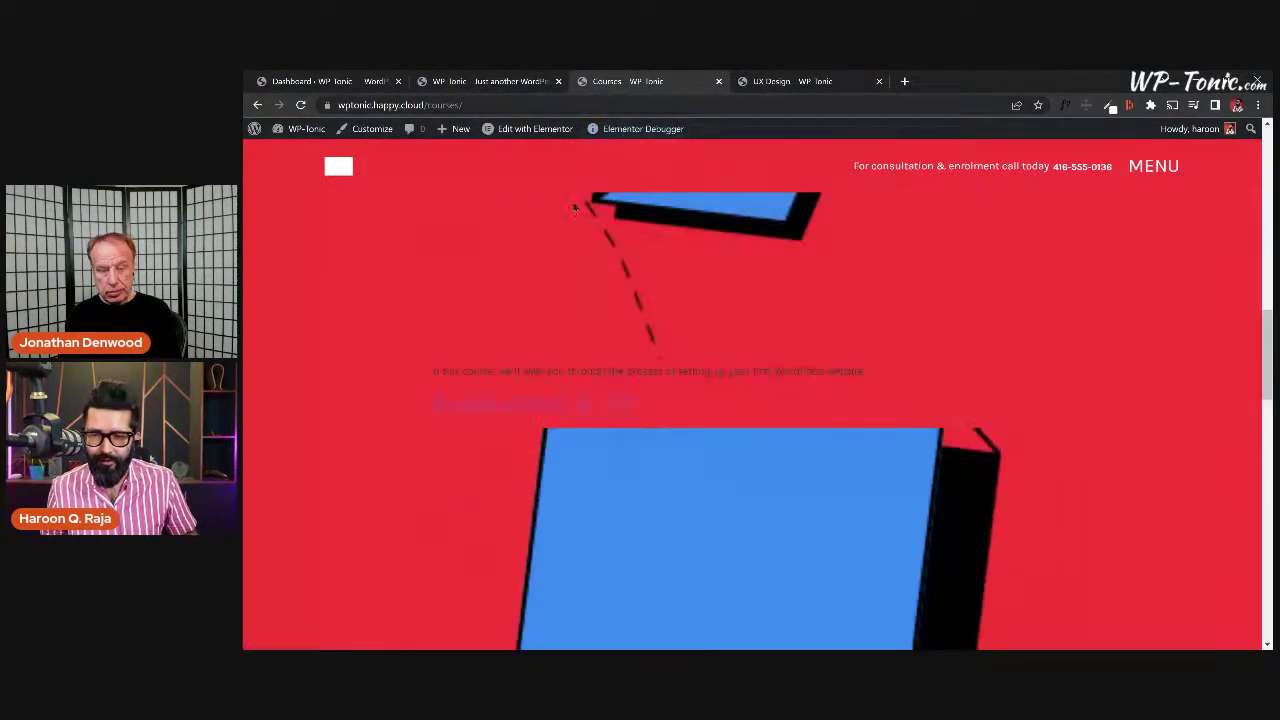
pyautogui.scroll(5, 686, 300)
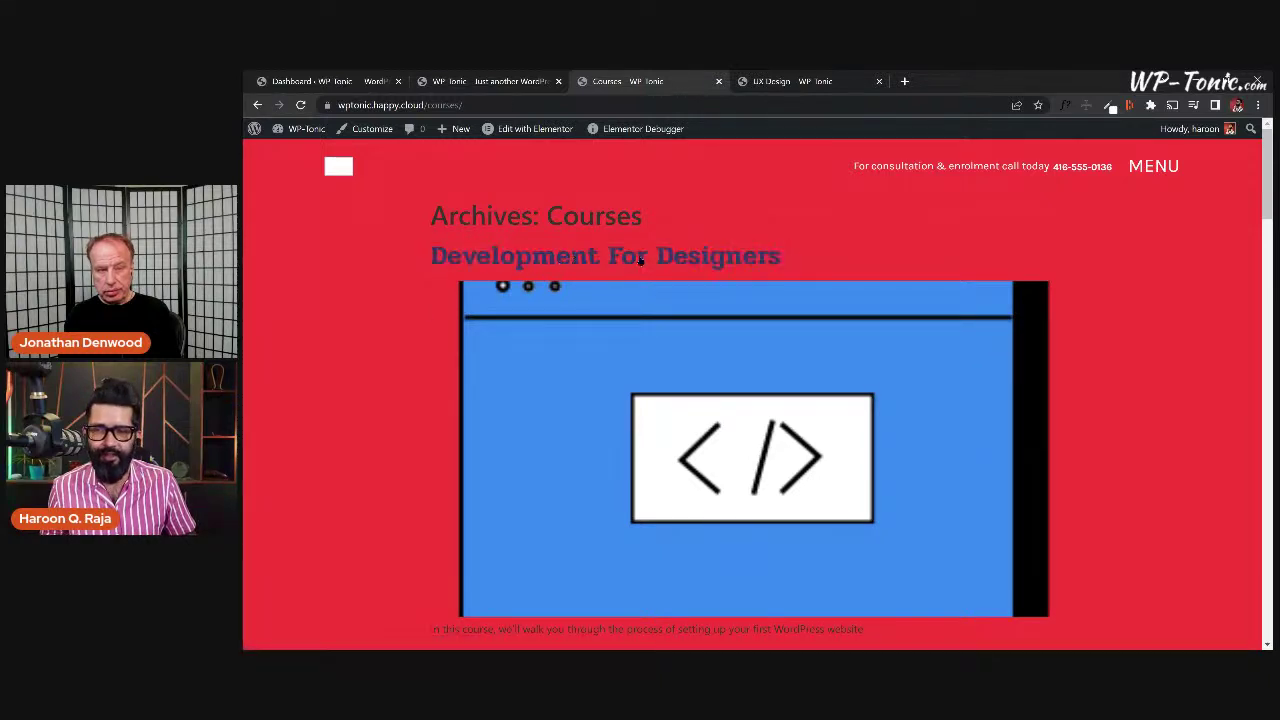
# Go back to the WordPress dashboard and open Elementor's Theme Builder from the templates section.
pyautogui.click(470, 81)
pyautogui.click(315, 81)
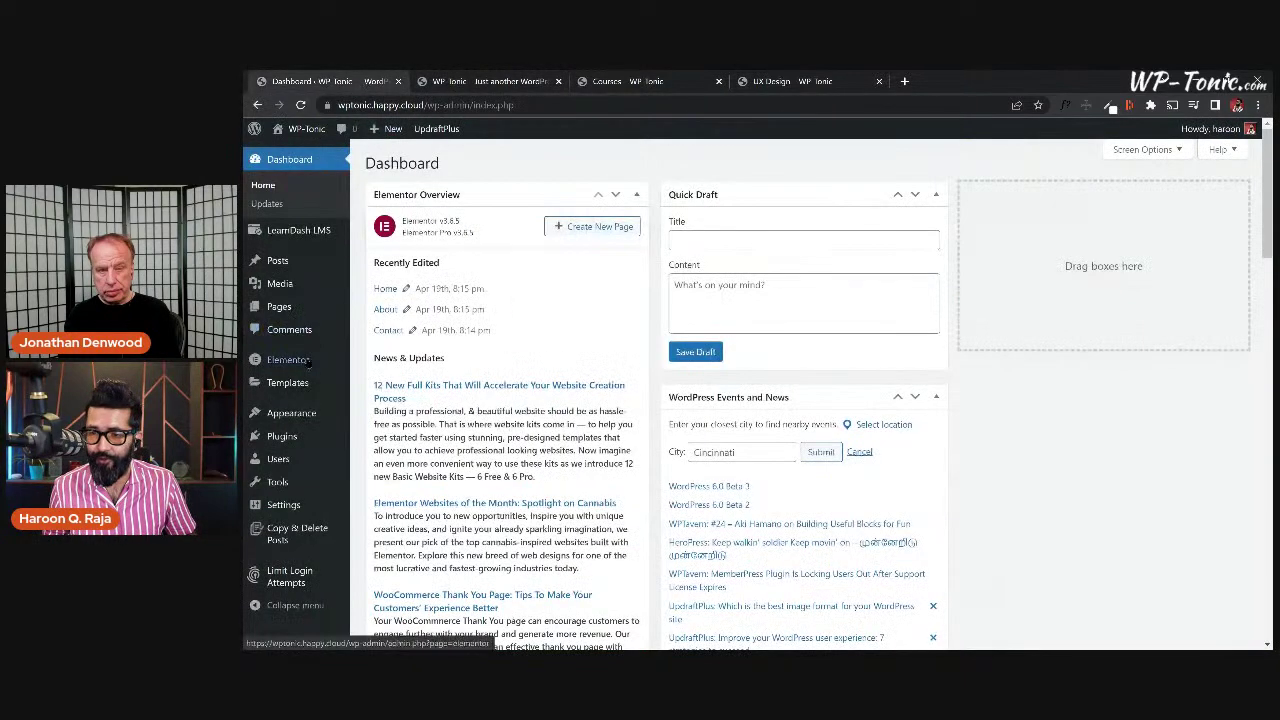
pyautogui.moveTo(306, 383)
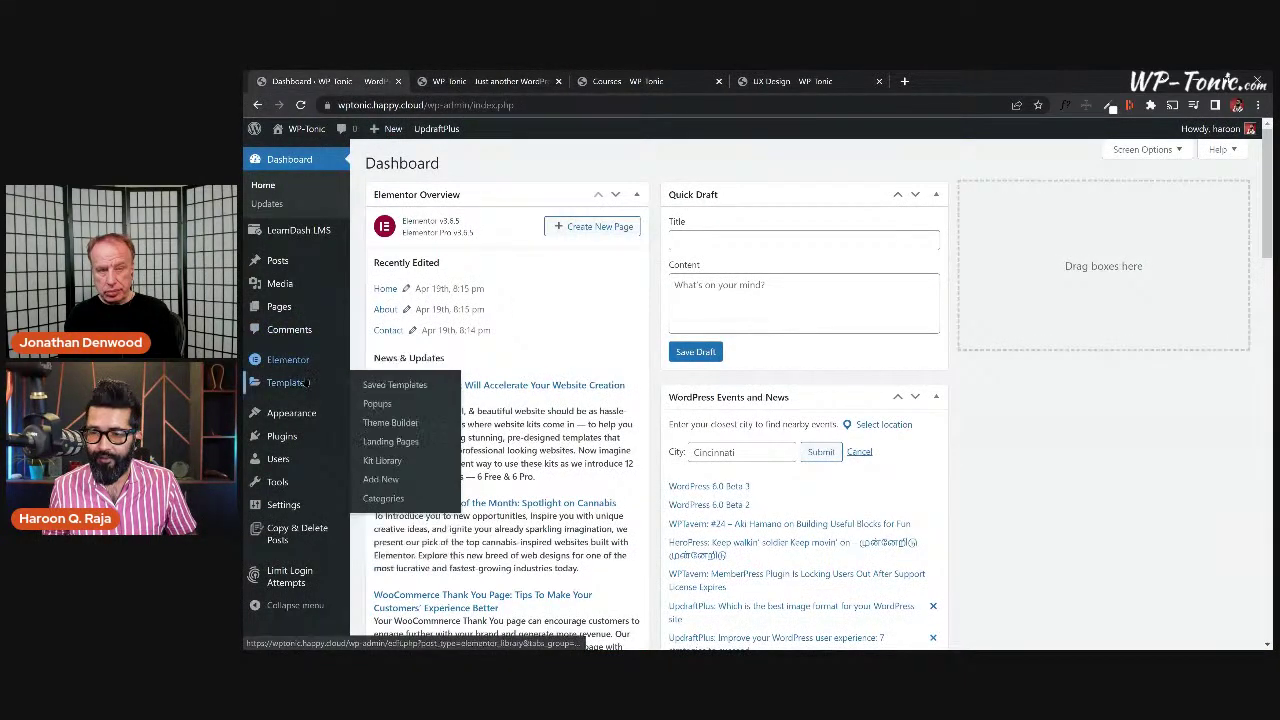
pyautogui.click(398, 425)
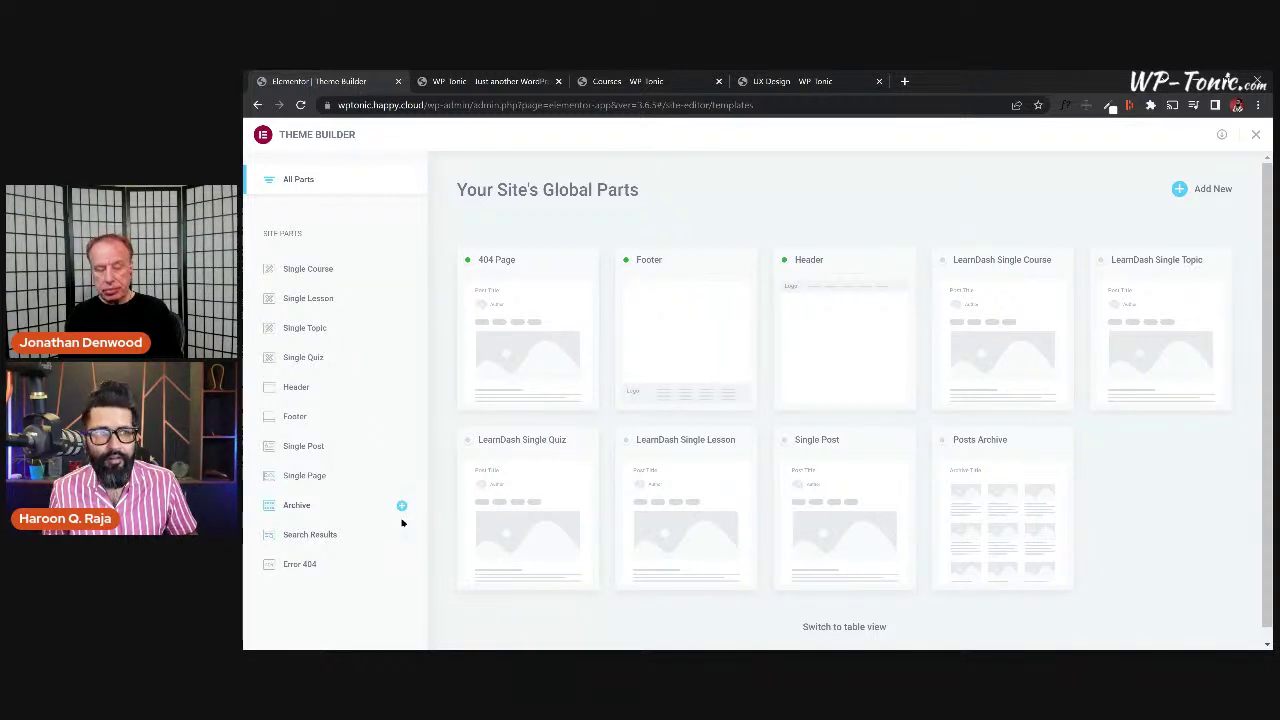
# Create a new Archive template in the Theme Builder, and check the library's Pages and My Templates before closing it to start blank.
pyautogui.click(331, 506)
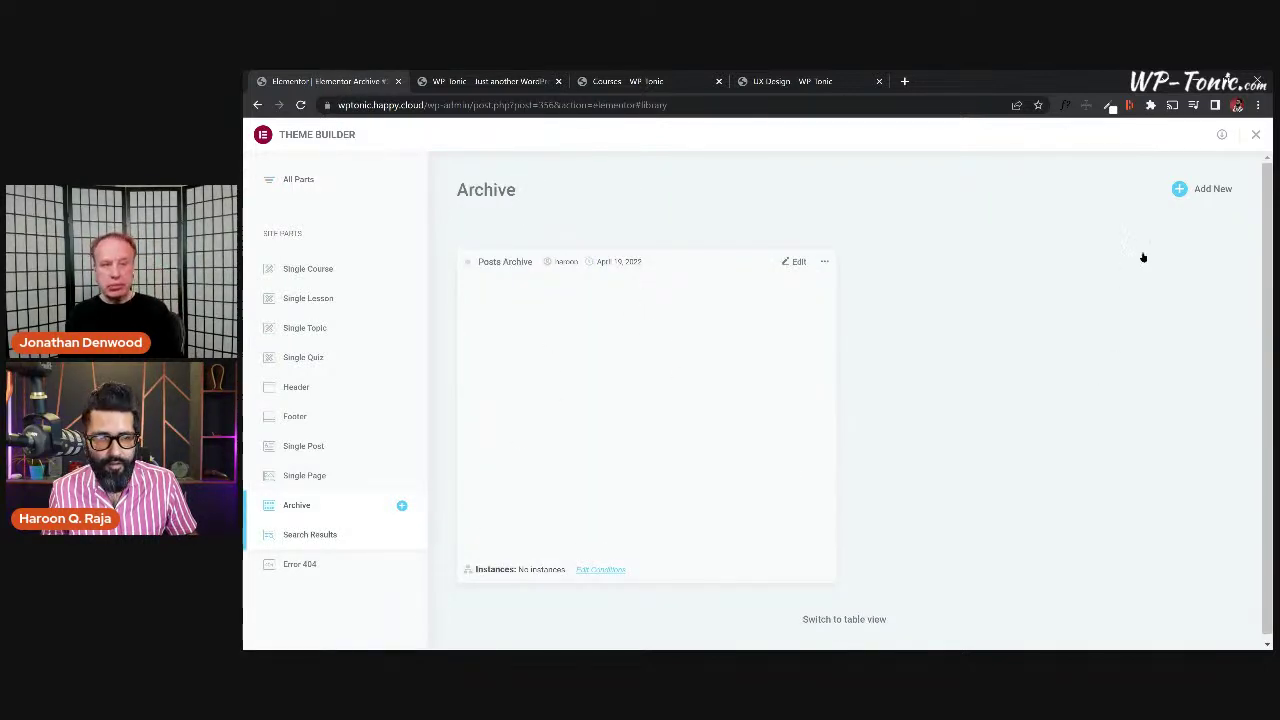
pyautogui.click(1210, 191)
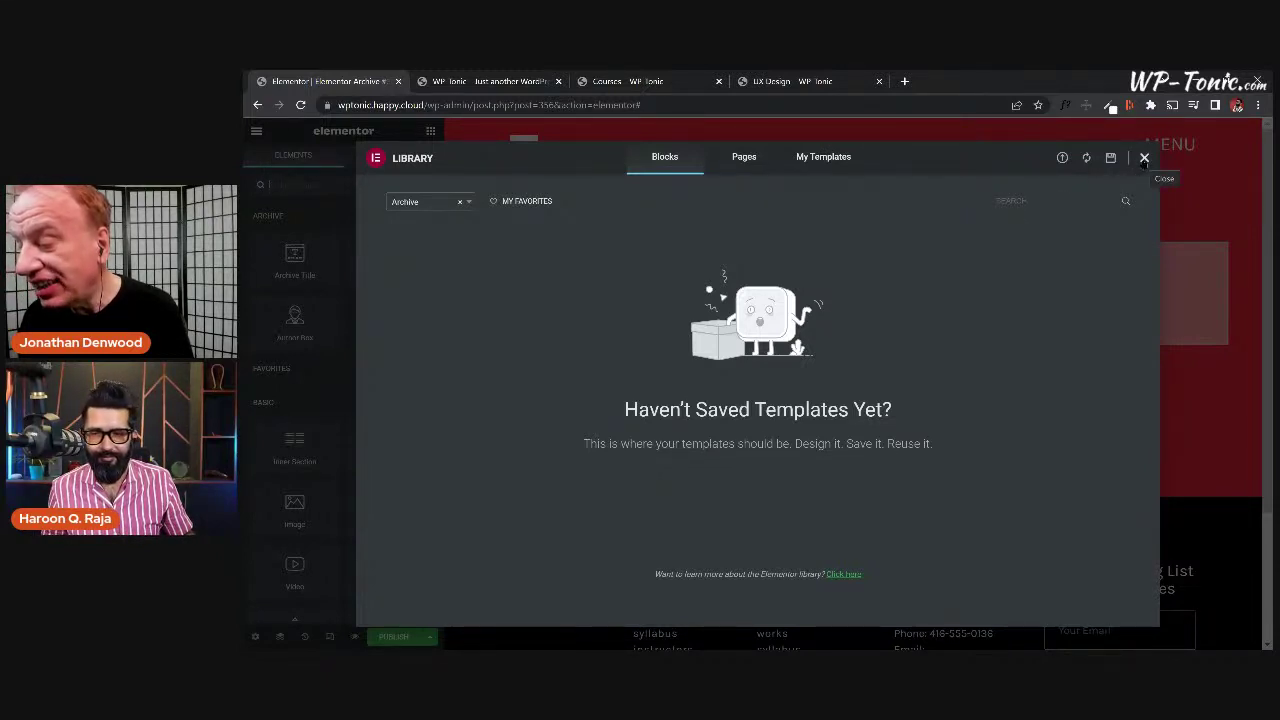
pyautogui.click(745, 162)
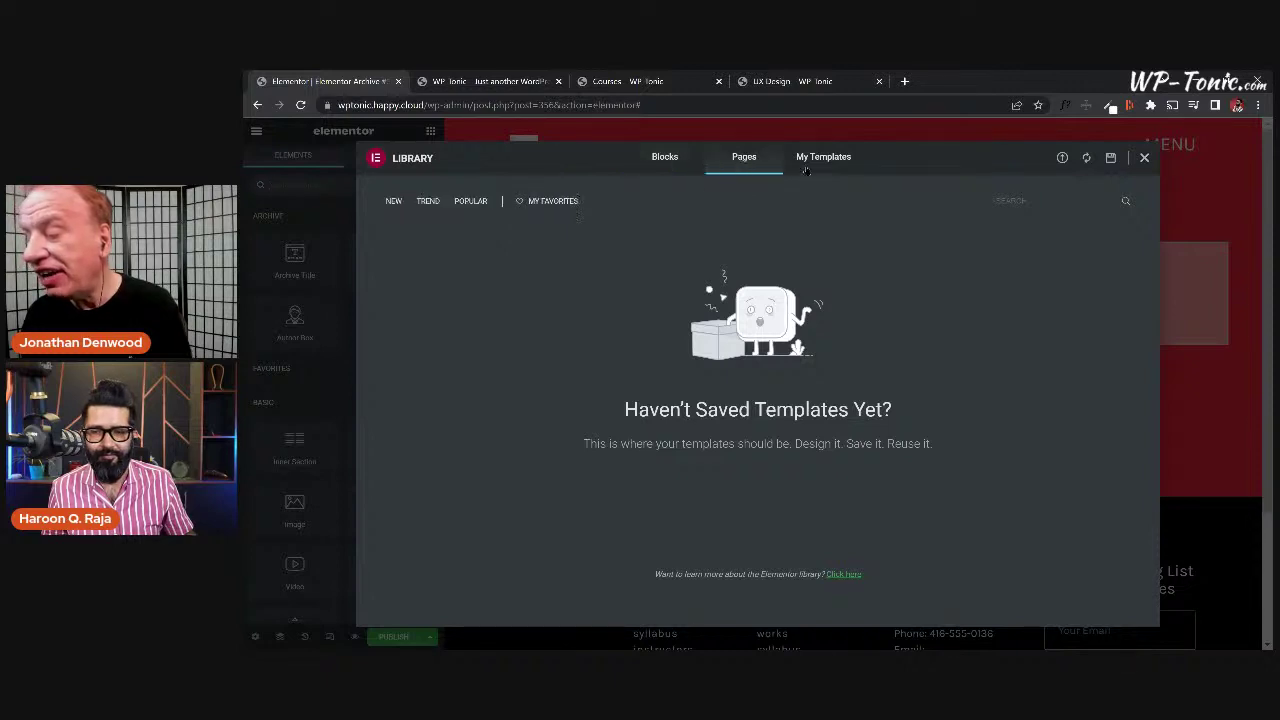
pyautogui.click(828, 166)
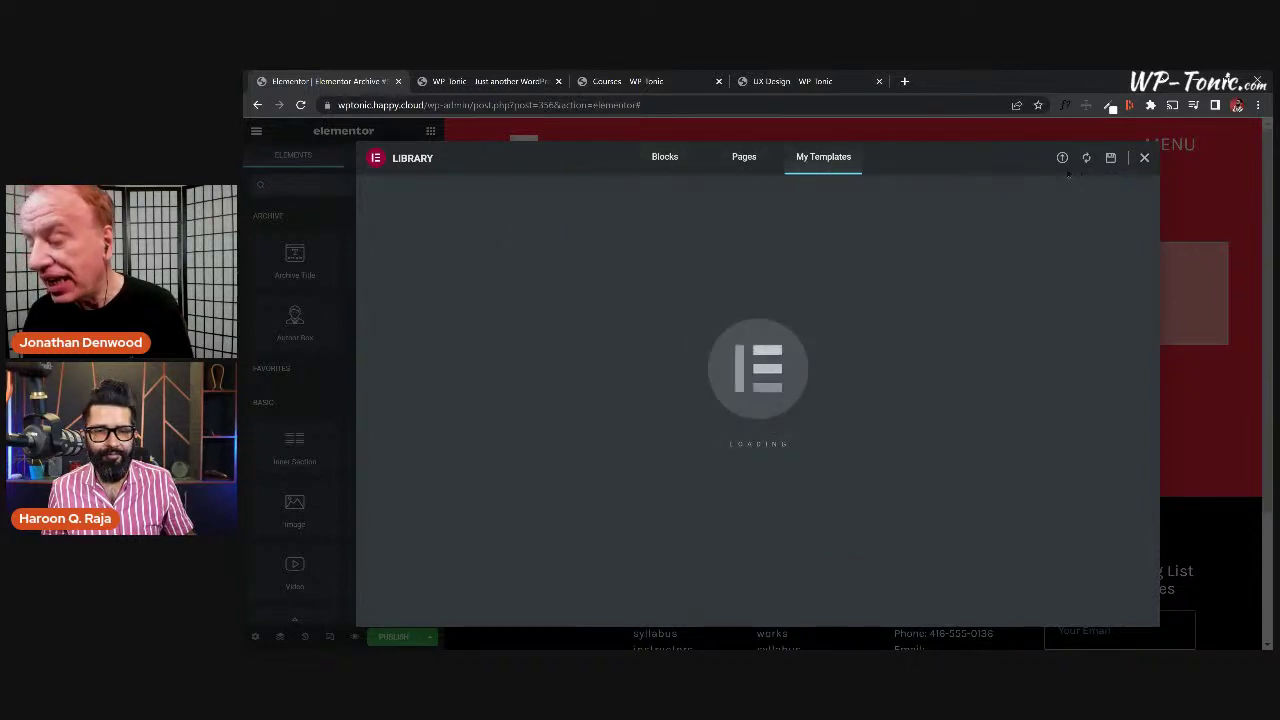
pyautogui.click(1144, 157)
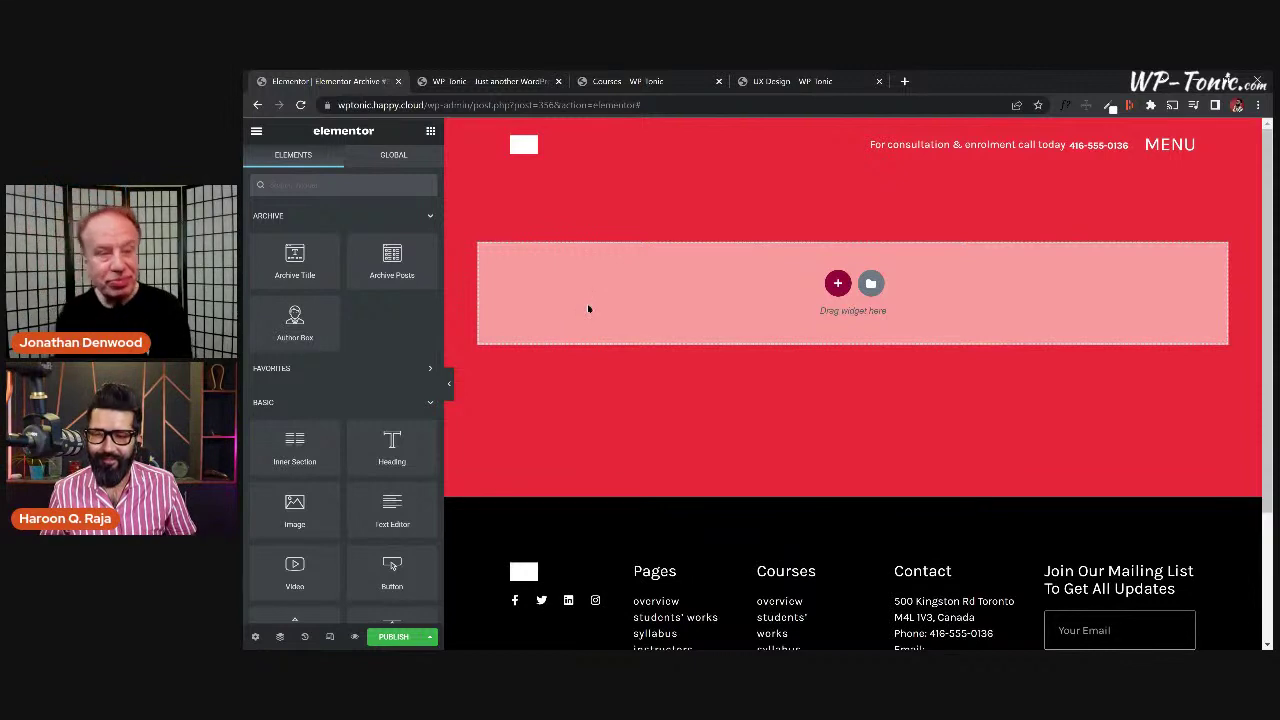
# Add a display condition that includes the Courses Archive and save it to publish the template.
pyautogui.click(429, 638)
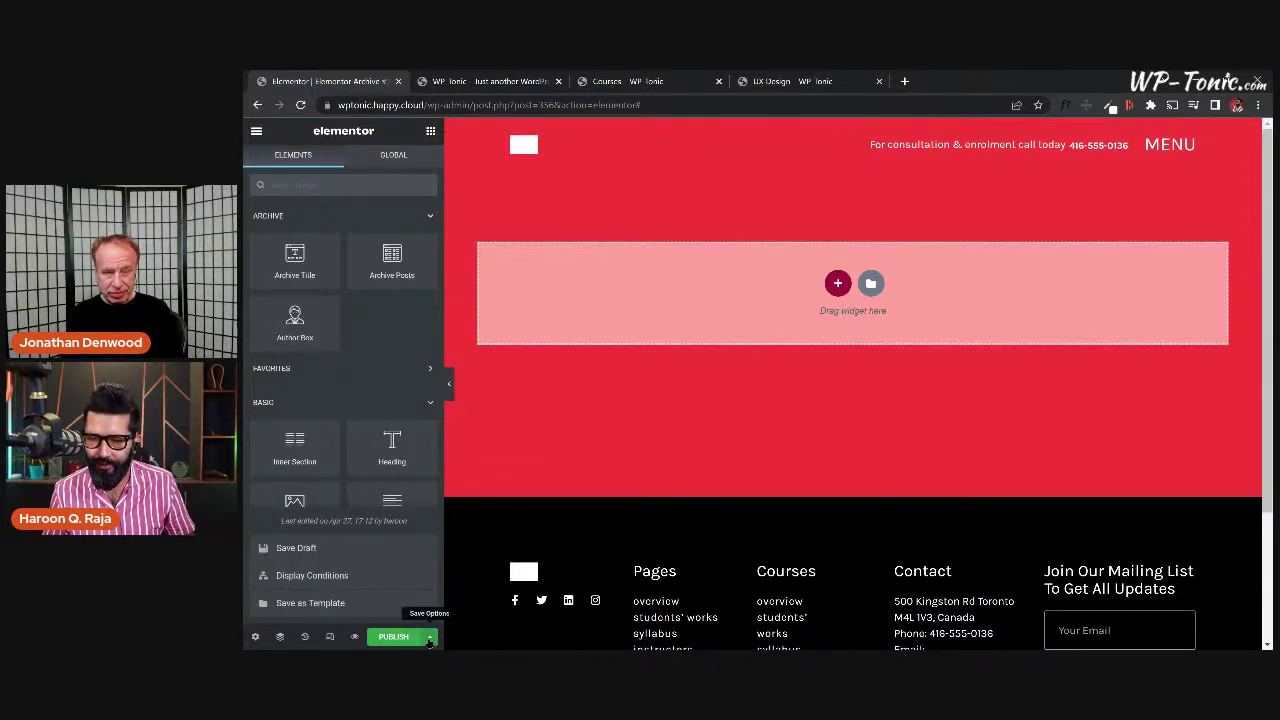
pyautogui.click(336, 577)
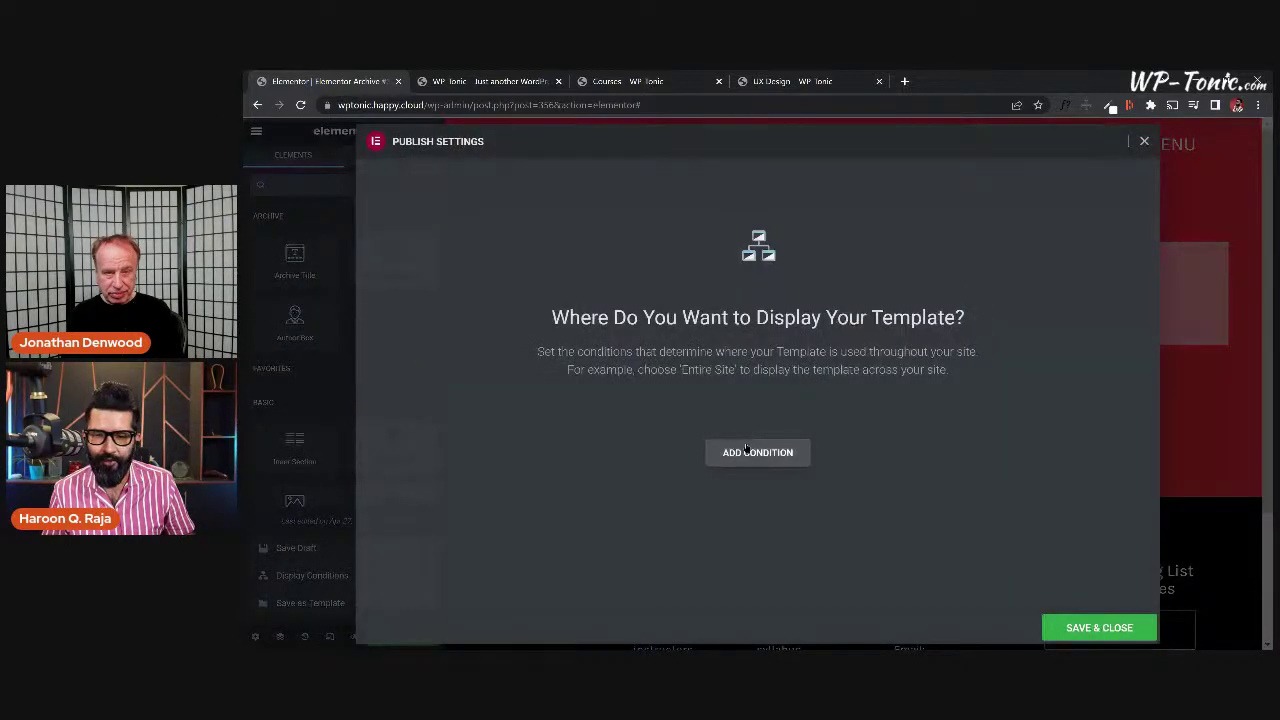
pyautogui.click(746, 451)
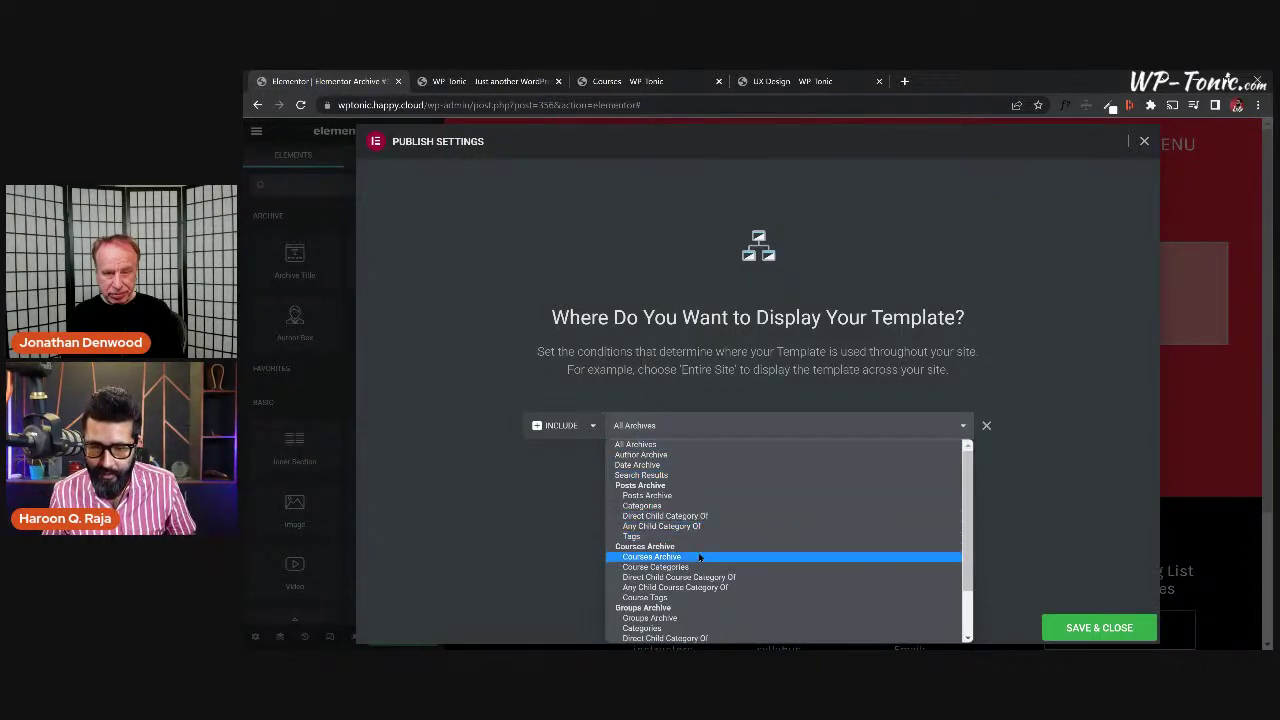
pyautogui.click(650, 557)
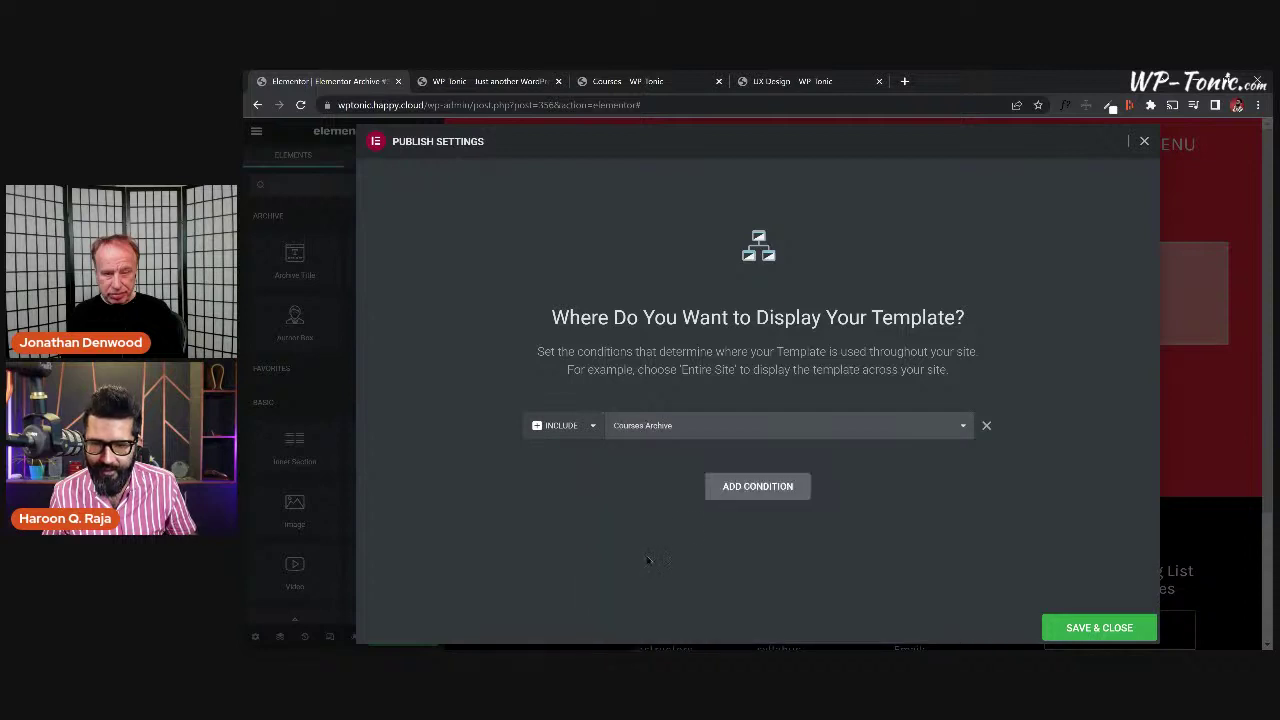
pyautogui.click(1099, 627)
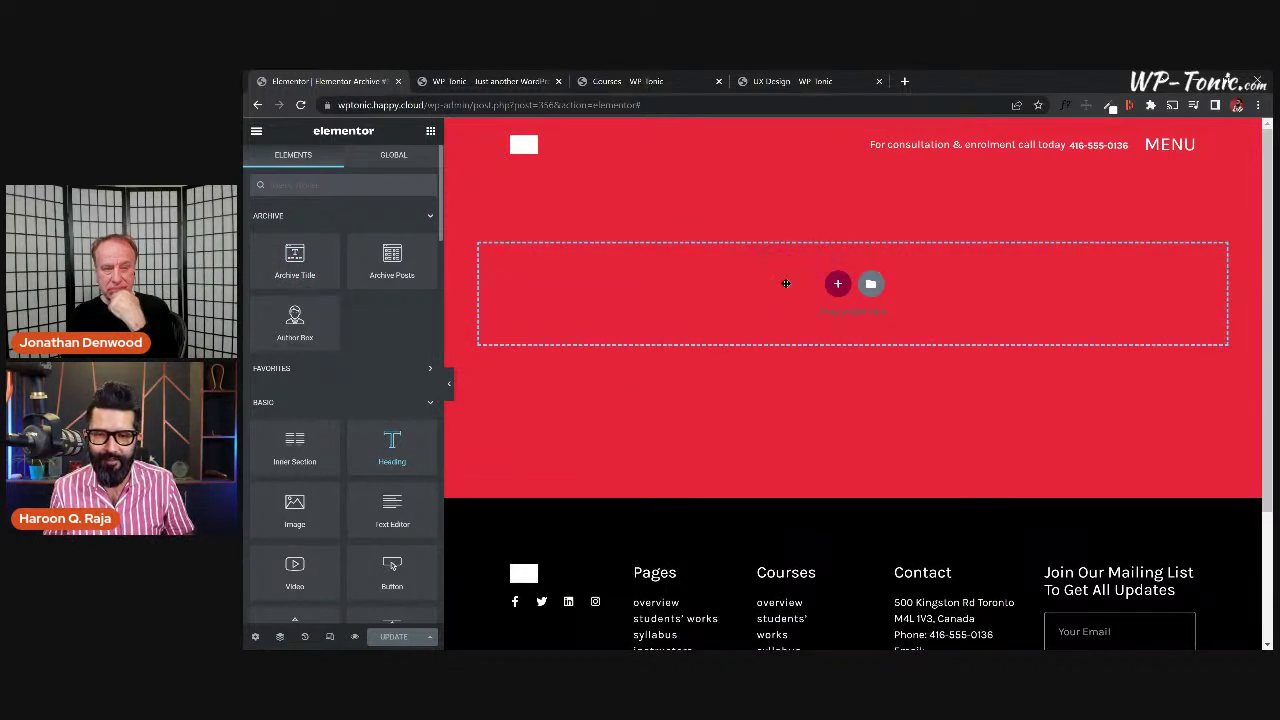
# Add a centred Heading widget reading "Courses" to the archive template and update the template.
pyautogui.moveTo(810, 313); pyautogui.dragTo(812, 314)
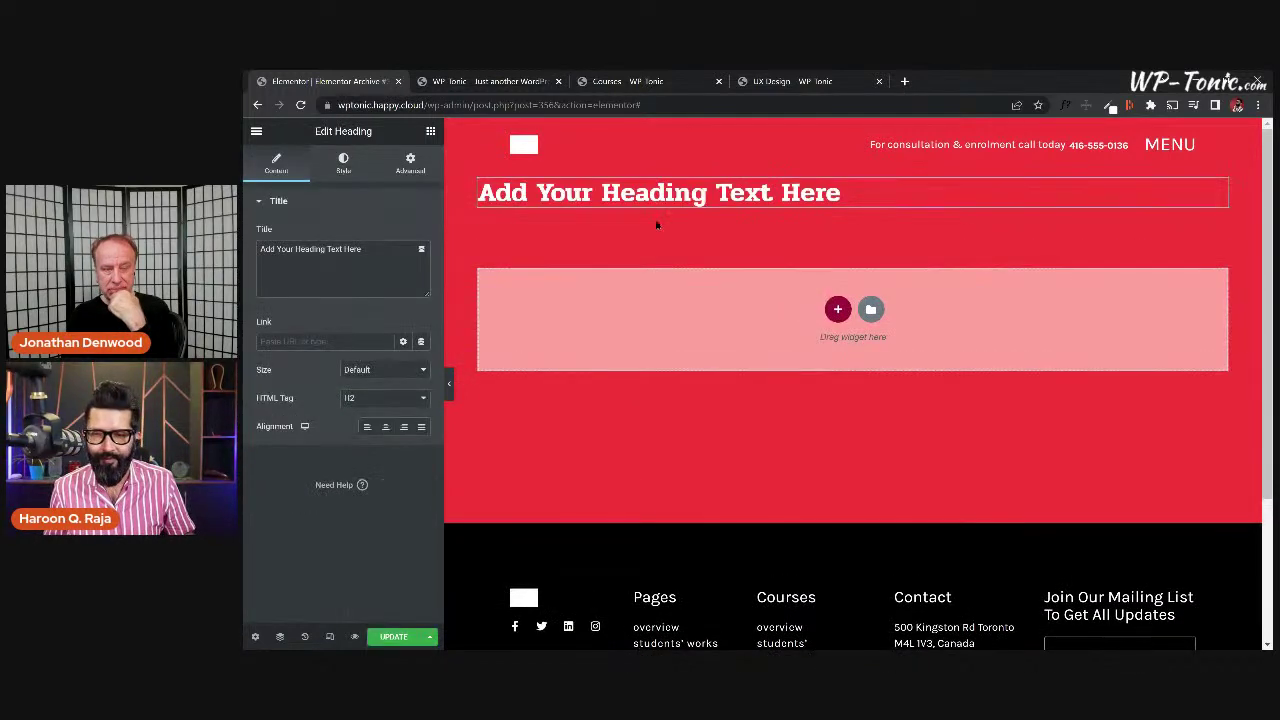
pyautogui.click(385, 426)
pyautogui.moveTo(378, 252); pyautogui.dragTo(244, 251)
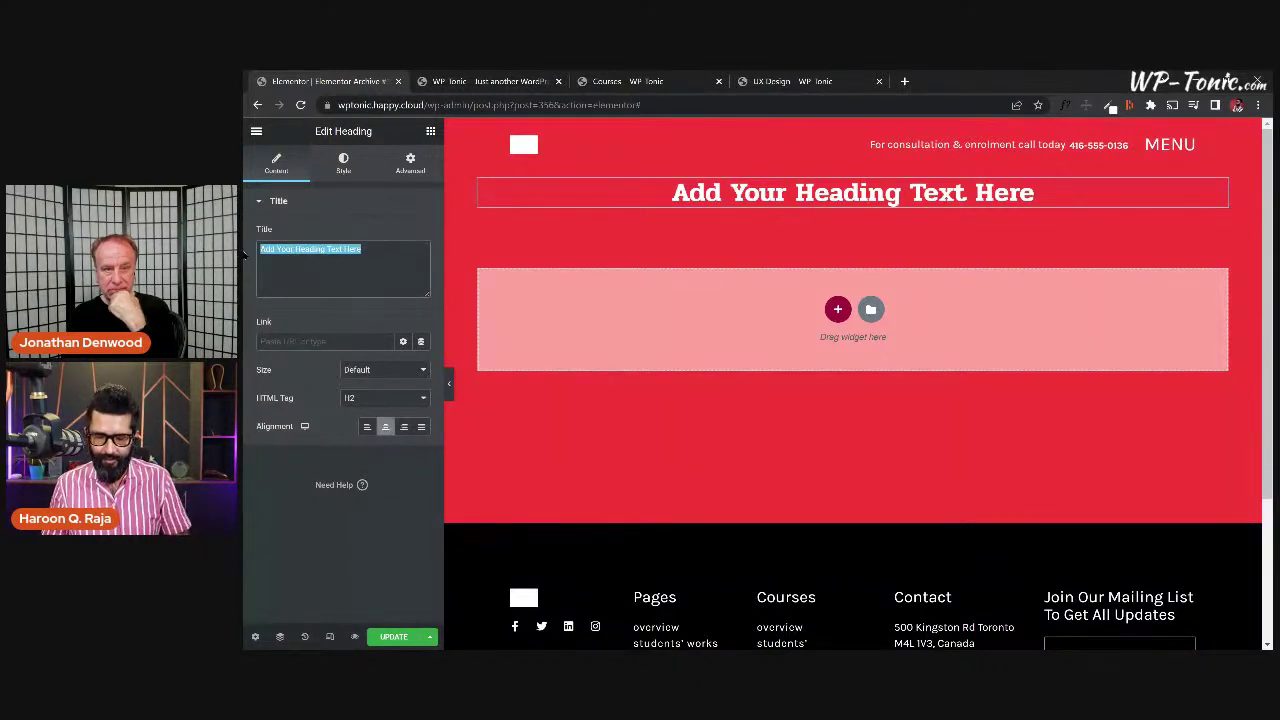
pyautogui.write('Courses')
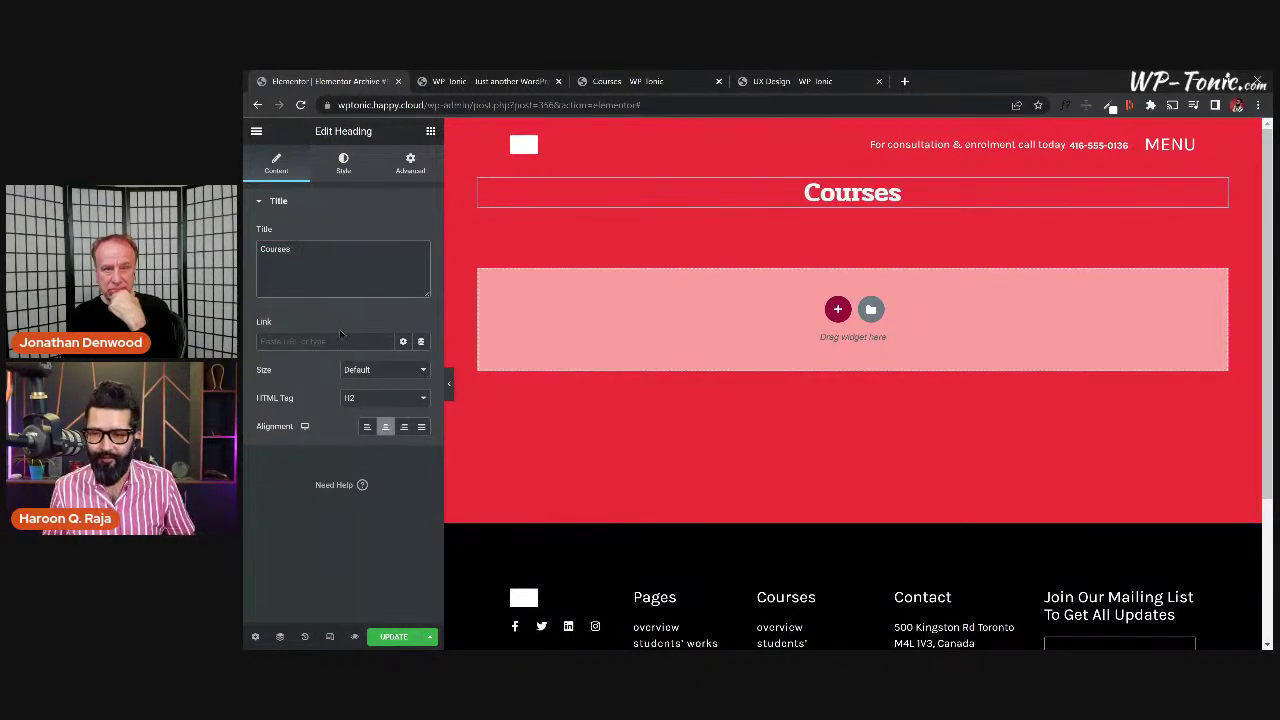
pyautogui.click(398, 636)
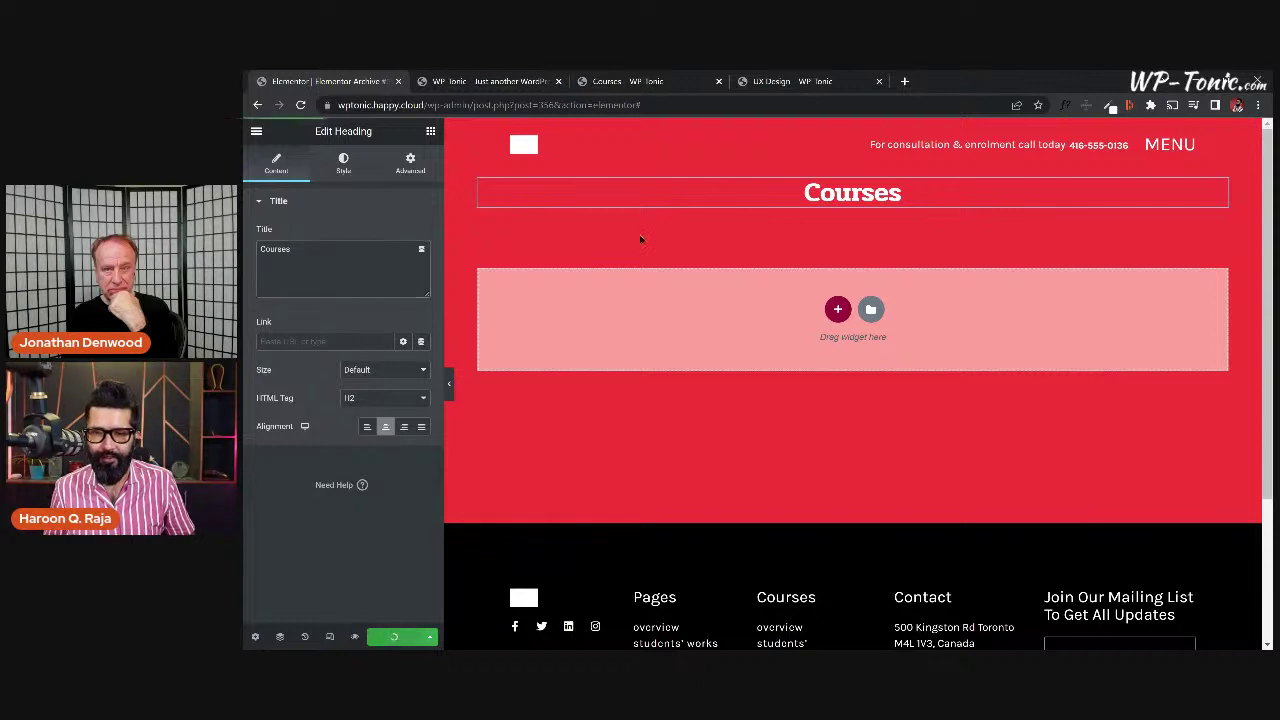
# Reload the live Courses archive page to check the new template on it.
pyautogui.click(617, 85)
pyautogui.hotkey('ctrl', '1')
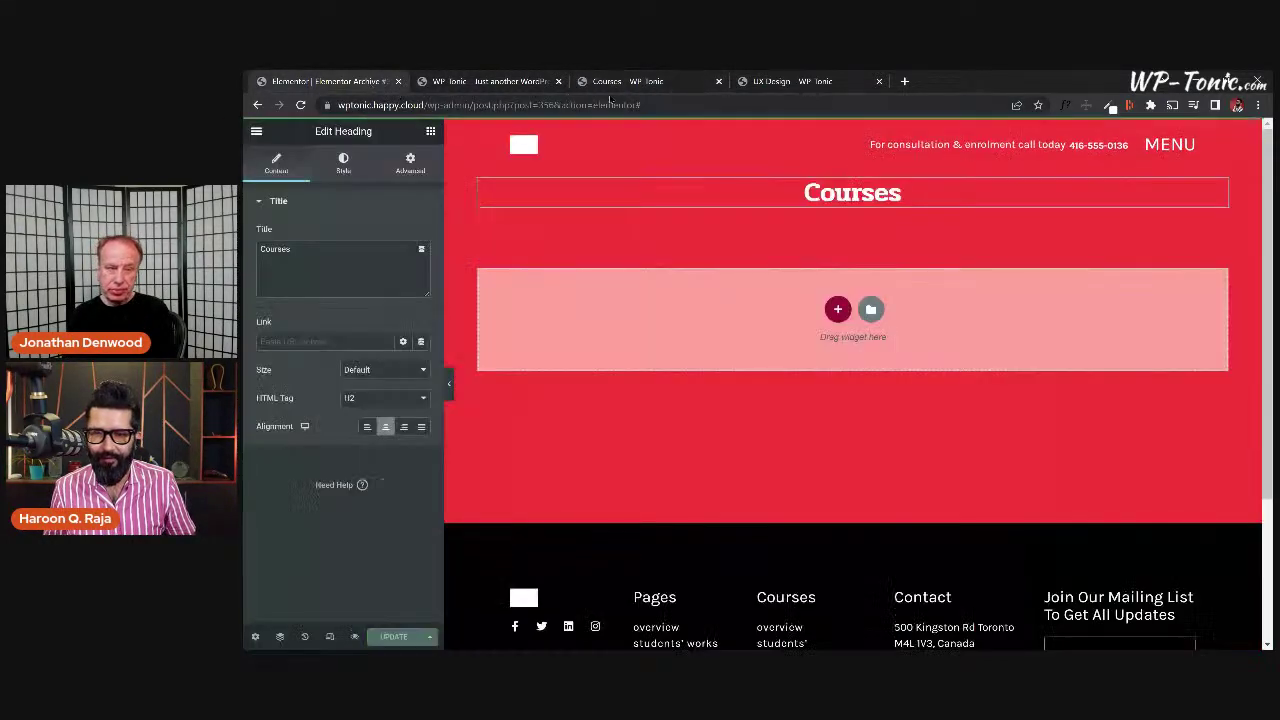
pyautogui.click(617, 82)
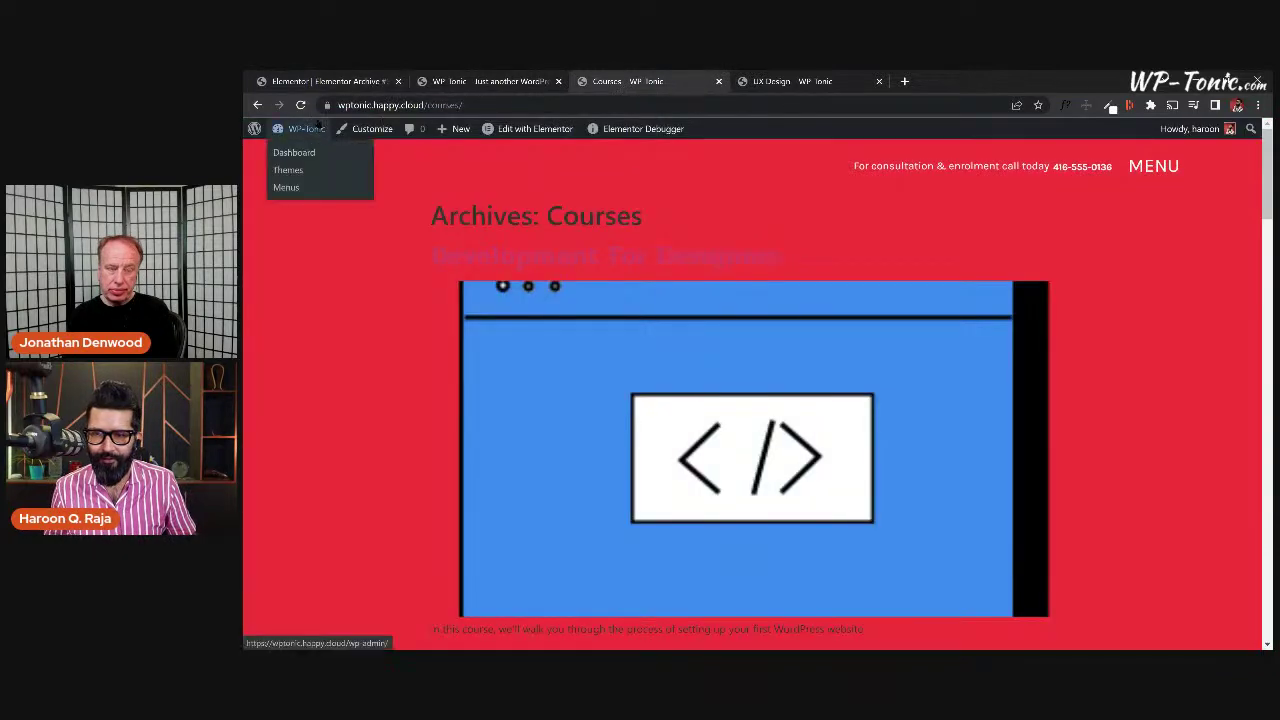
pyautogui.click(318, 122)
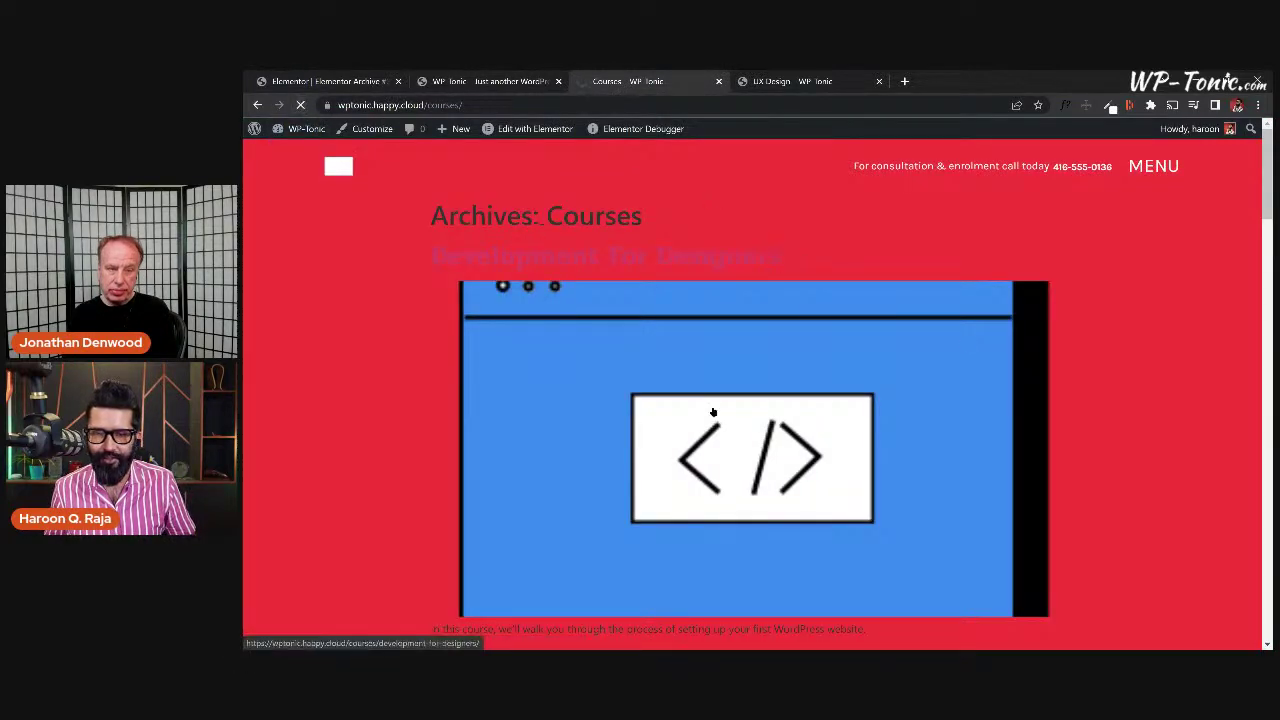
pyautogui.click(970, 336)
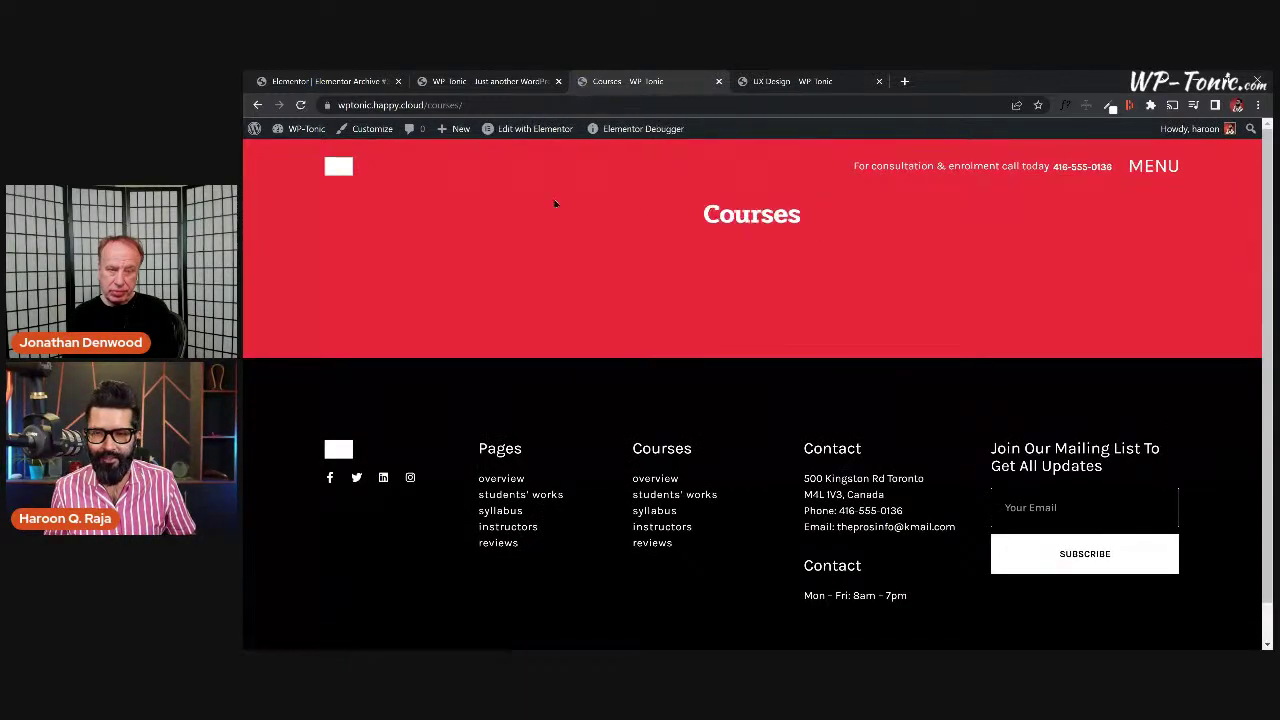
# Open the site's home page for editing with Elementor in its own tab and return to the archive template.
pyautogui.click(486, 84)
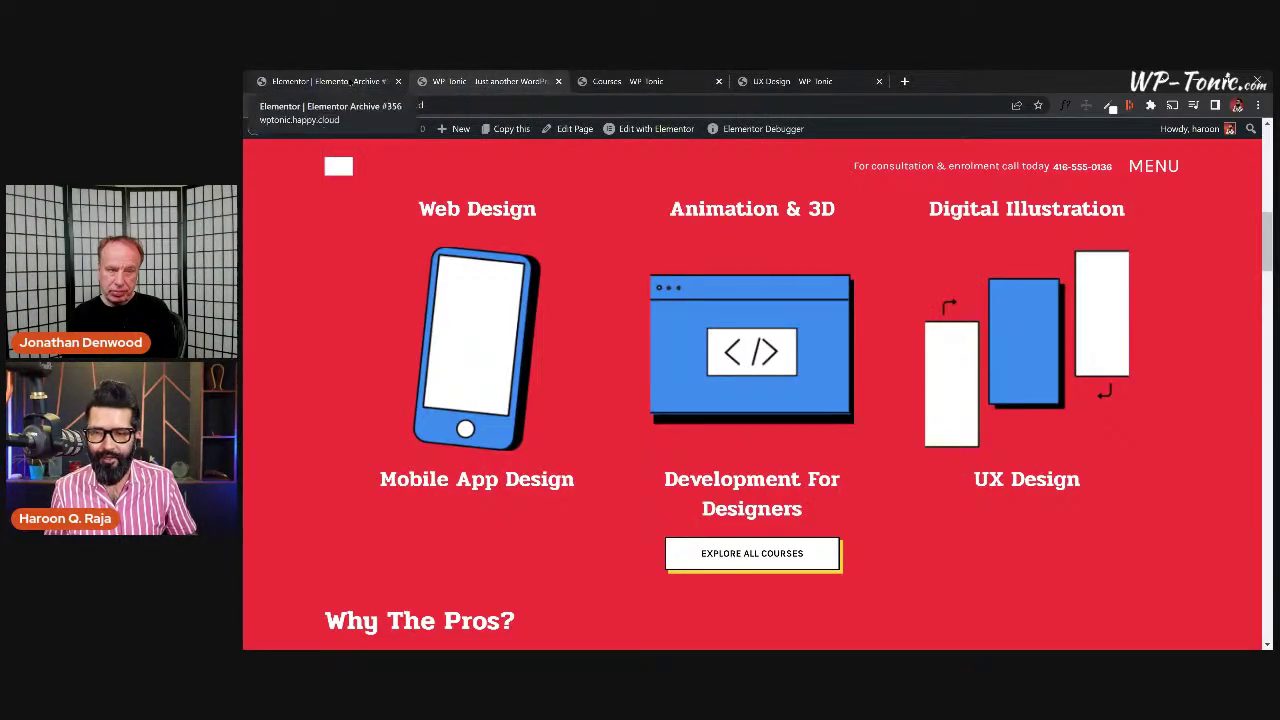
pyautogui.click(320, 82)
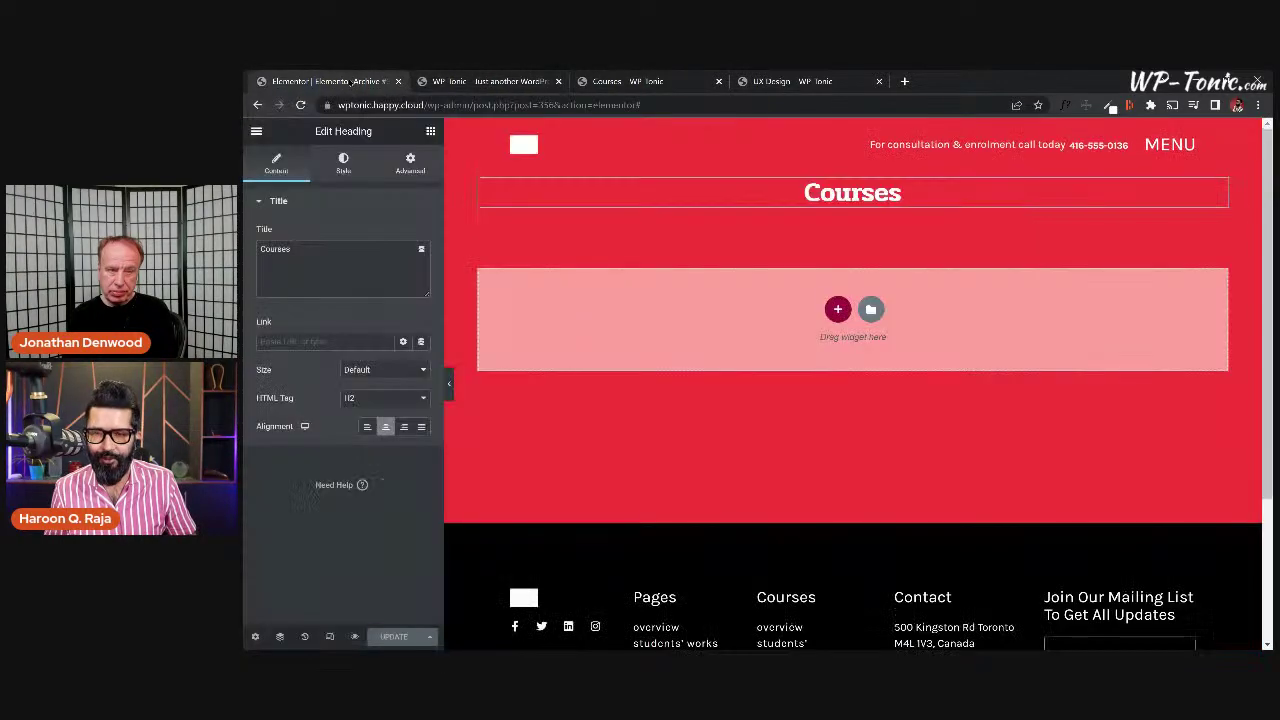
pyautogui.click(472, 84)
pyautogui.moveTo(660, 137)
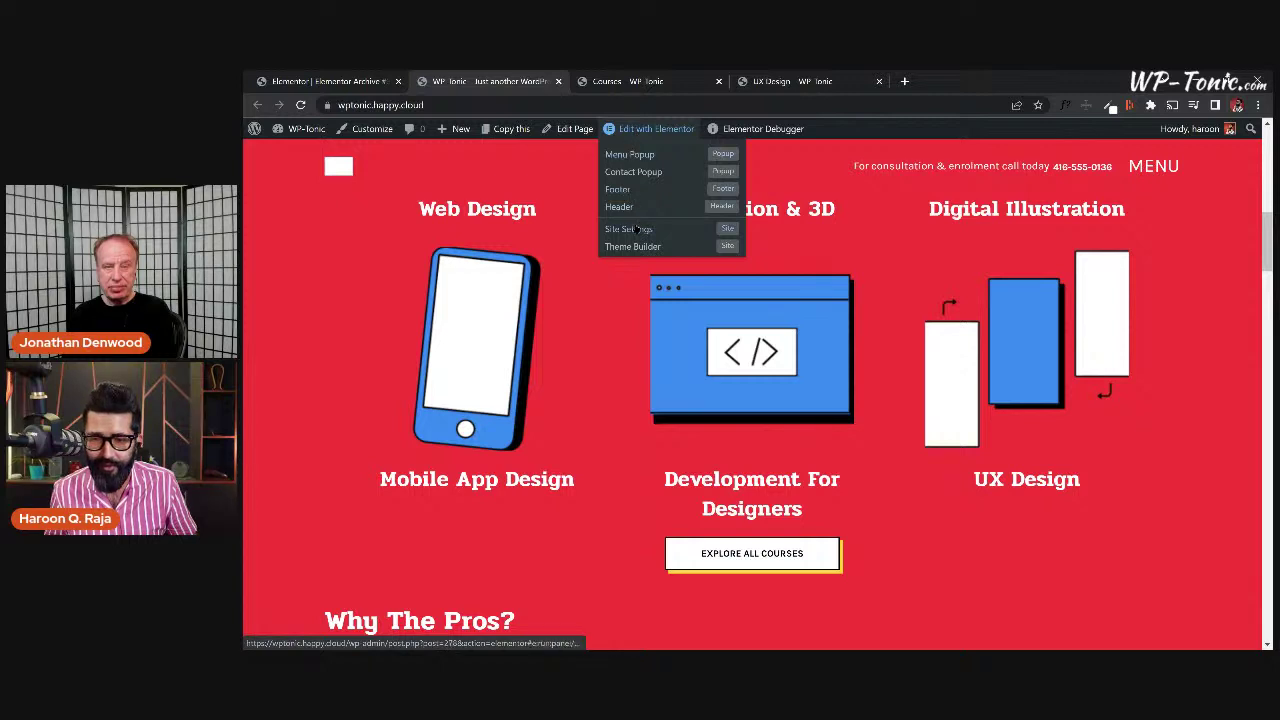
pyautogui.click(655, 130)
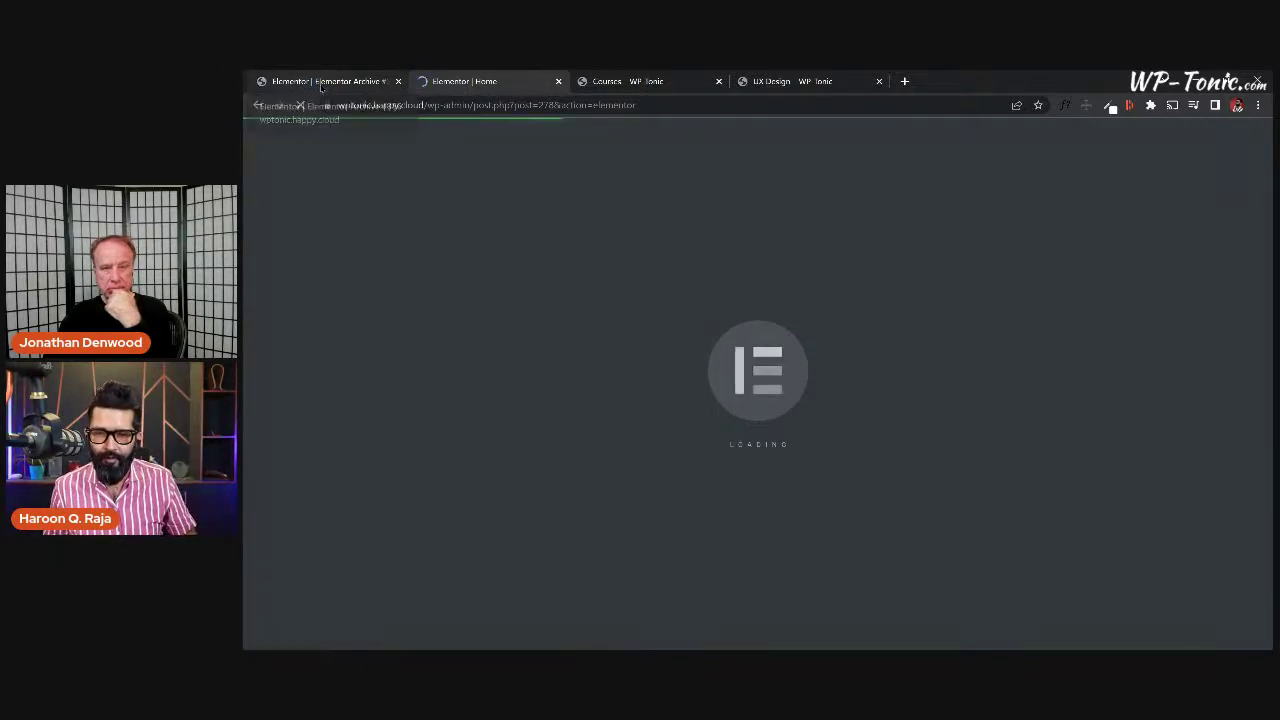
pyautogui.click(318, 85)
pyautogui.click(470, 82)
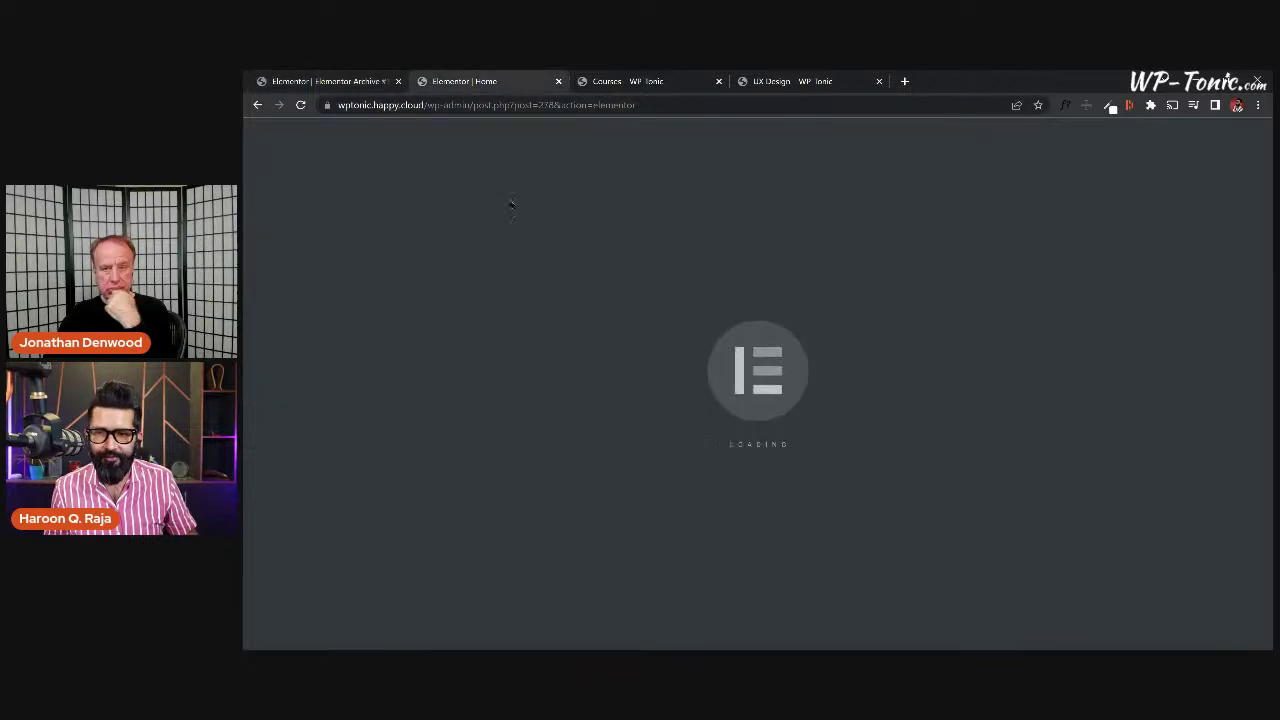
pyautogui.hotkey('ctrl', 'shift', 'Tab')
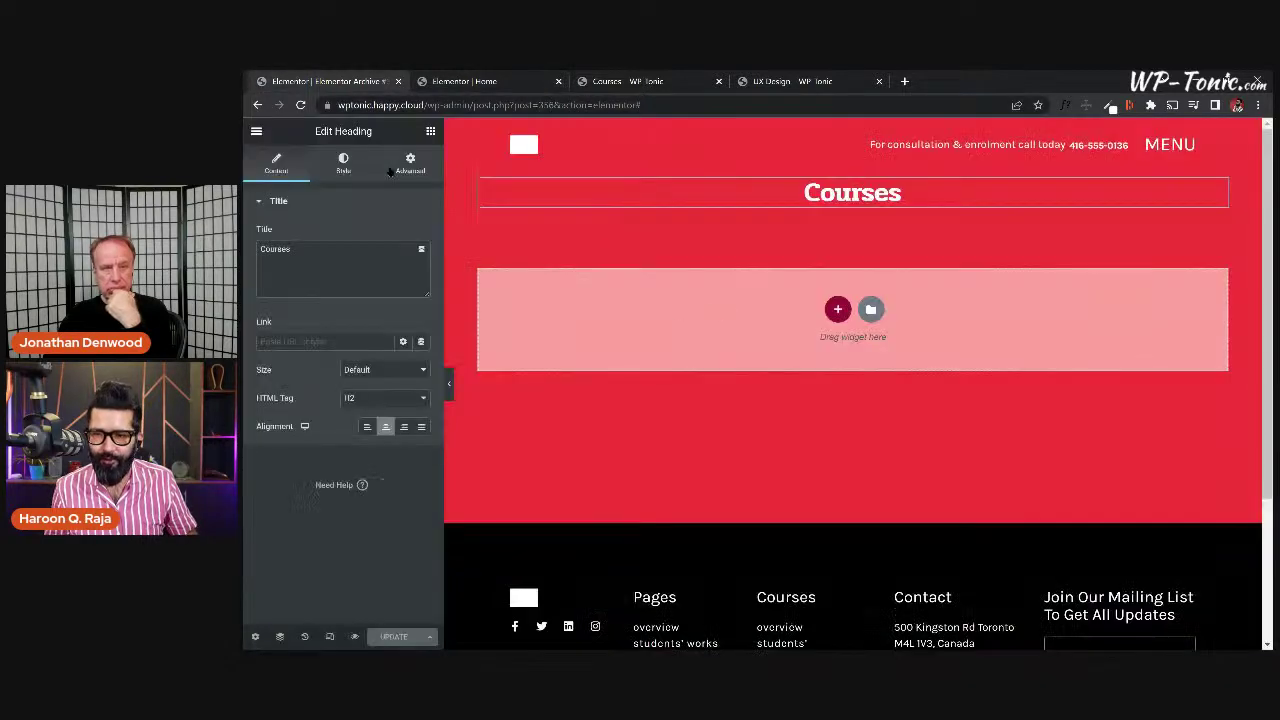
# Add an Archive Posts widget below the Courses heading, and check the home page editor's tab while it loads.
pyautogui.click(256, 132)
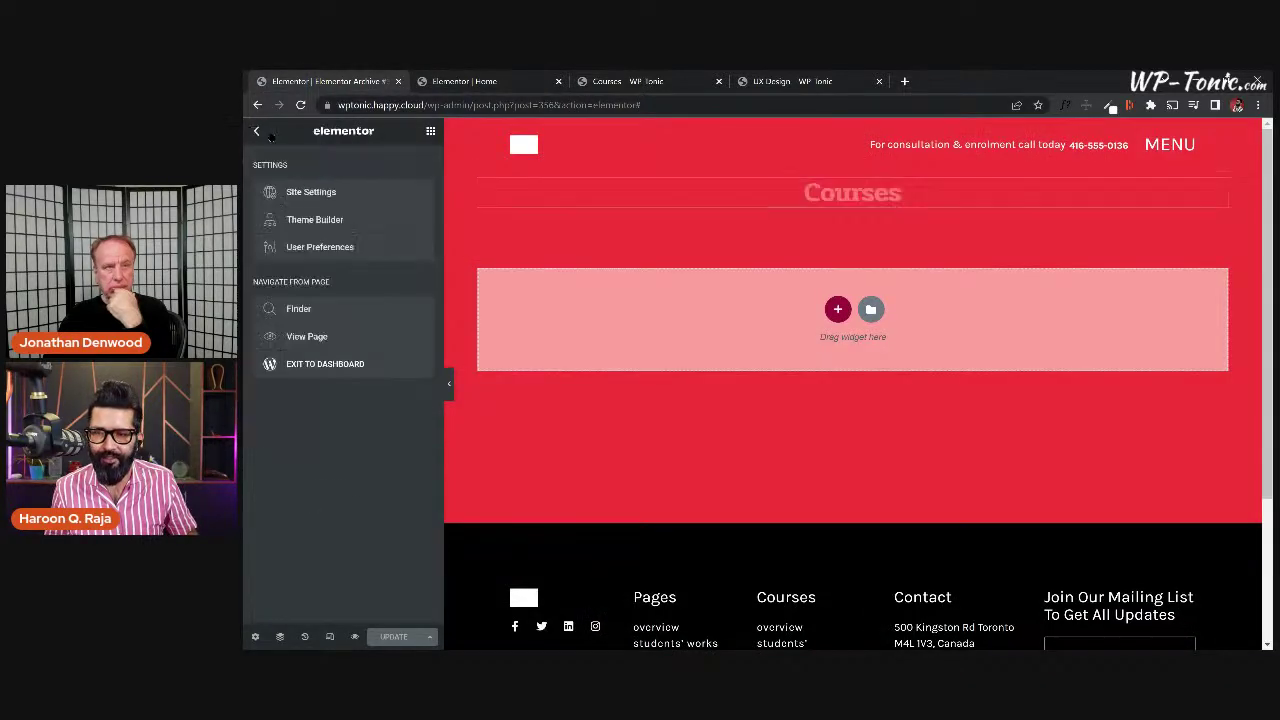
pyautogui.click(430, 131)
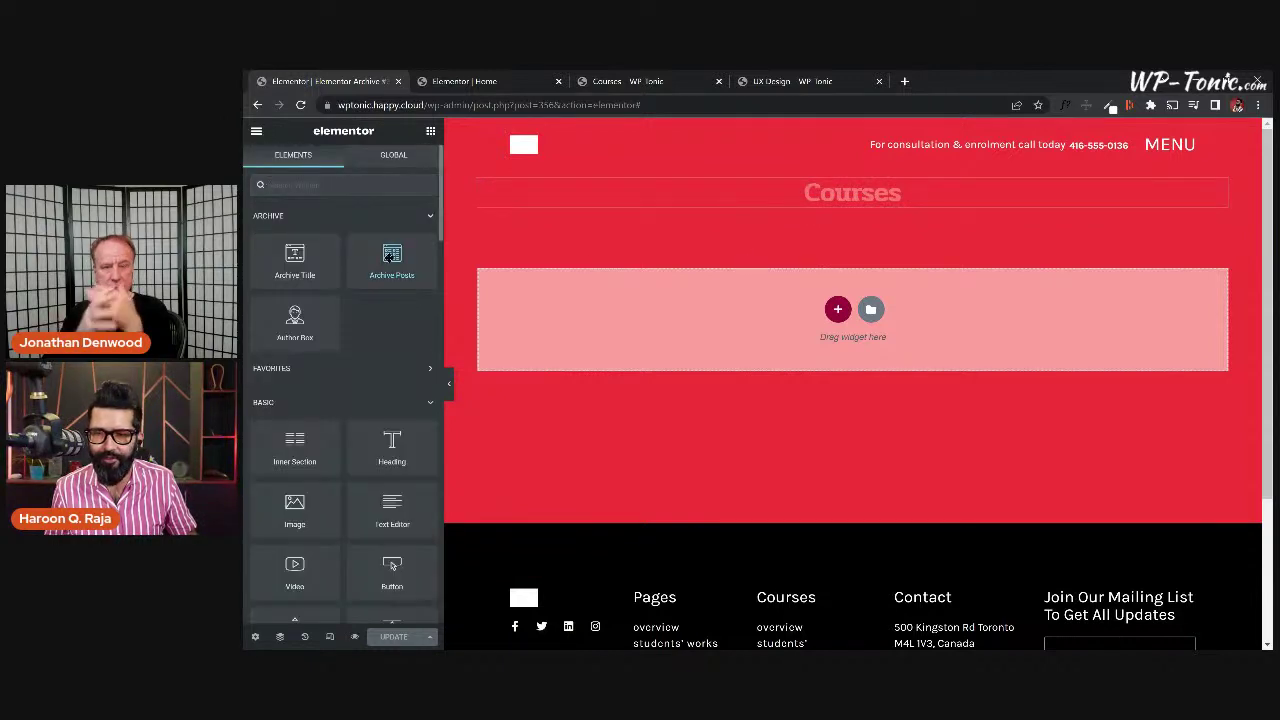
pyautogui.moveTo(392, 262); pyautogui.dragTo(822, 314)
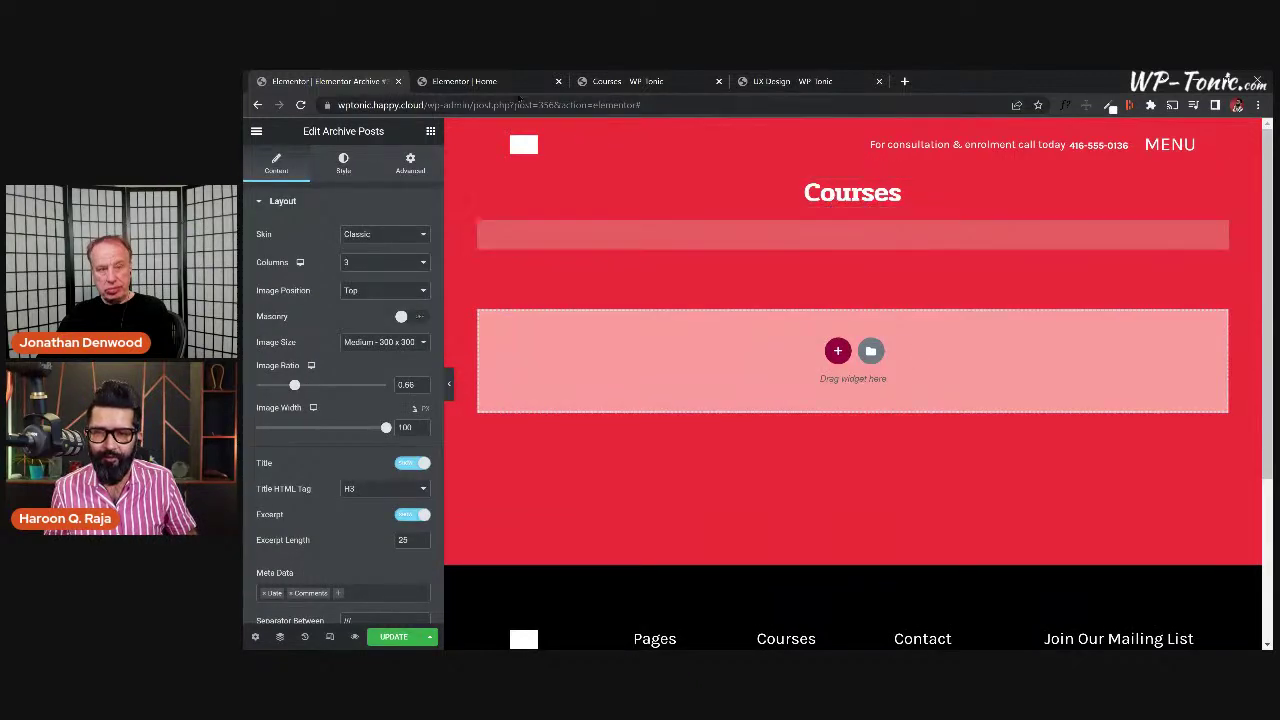
pyautogui.click(495, 84)
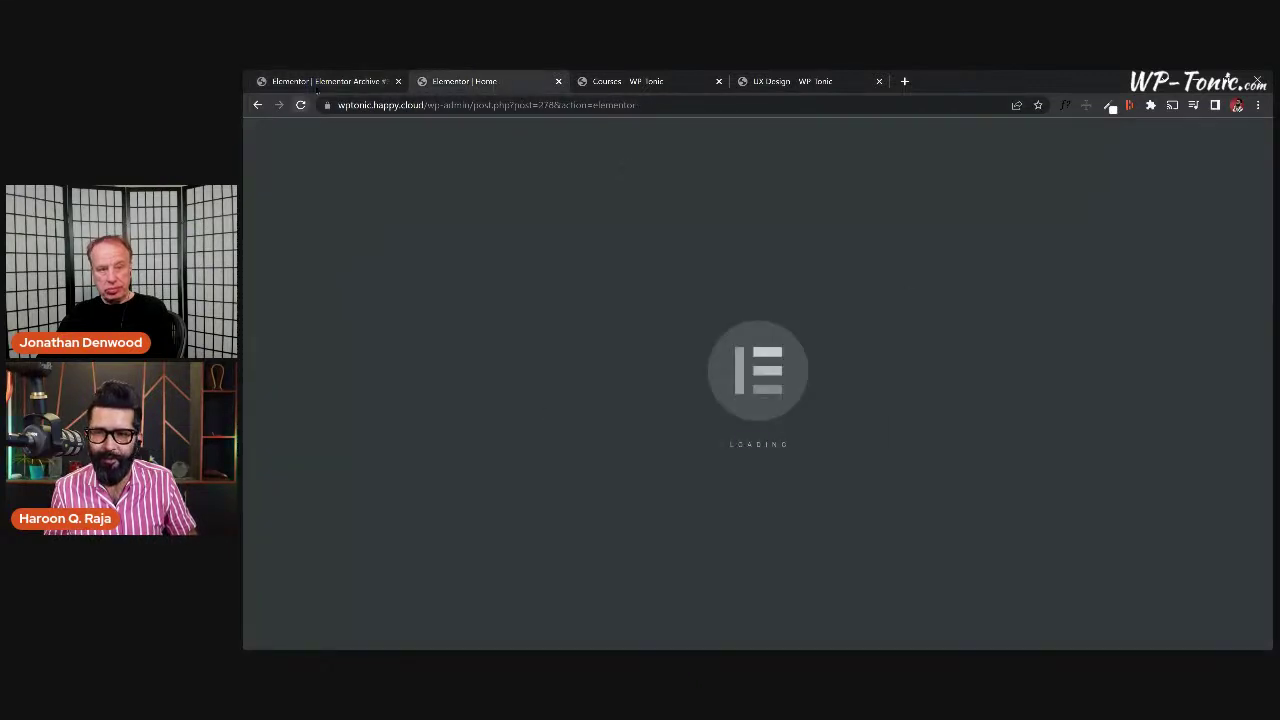
pyautogui.click(318, 84)
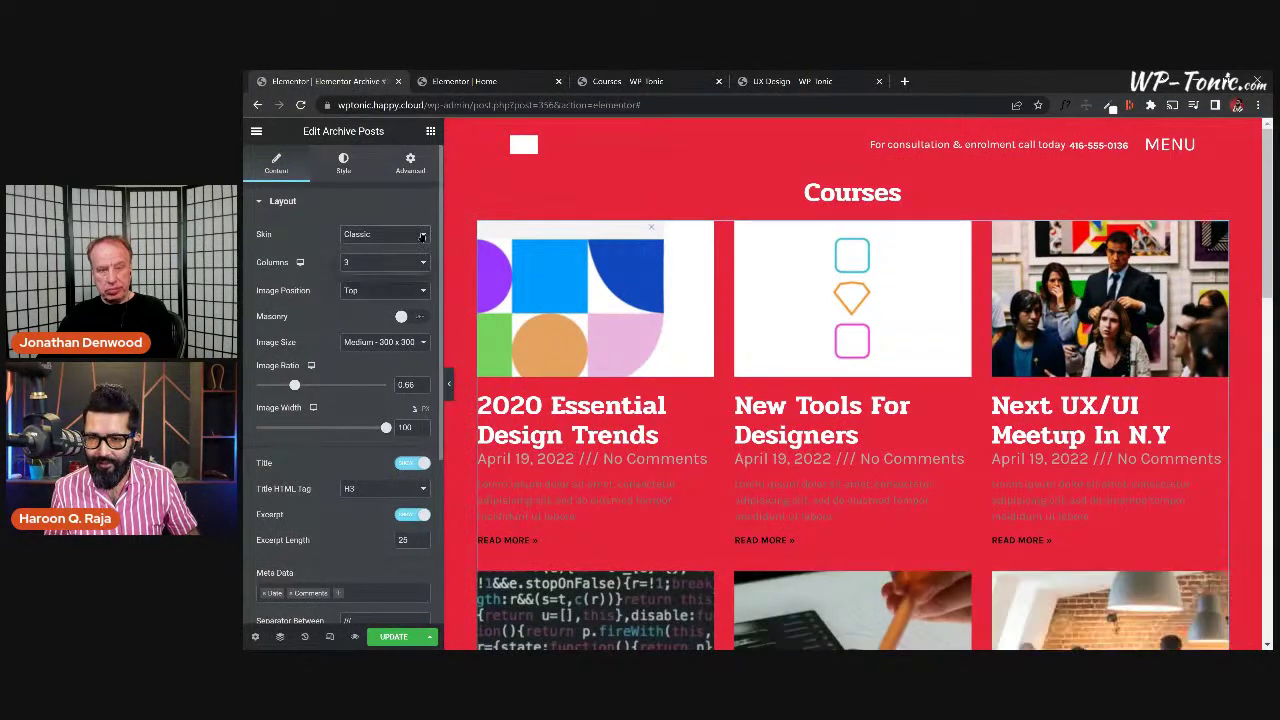
# Set the Archive Posts skin to Cards and remove the excerpt, date and comments metadata, Read More link and avatar.
pyautogui.click(420, 237)
pyautogui.click(397, 259)
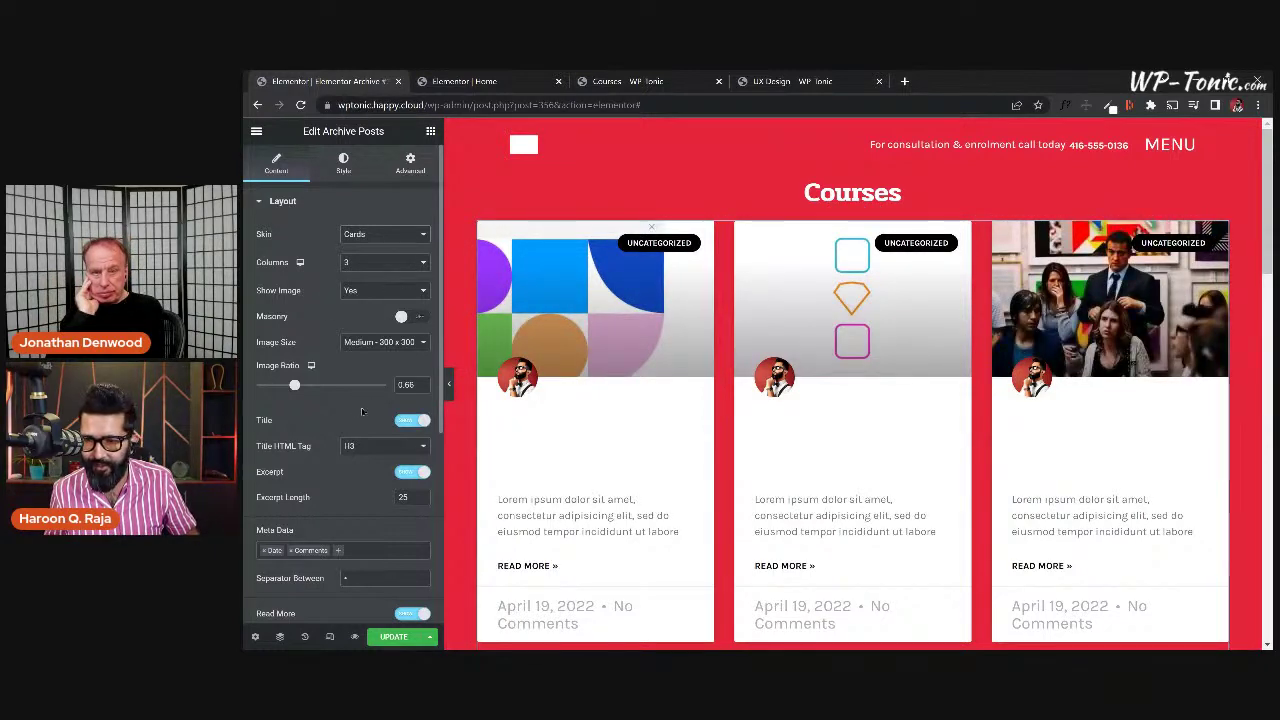
pyautogui.click(410, 474)
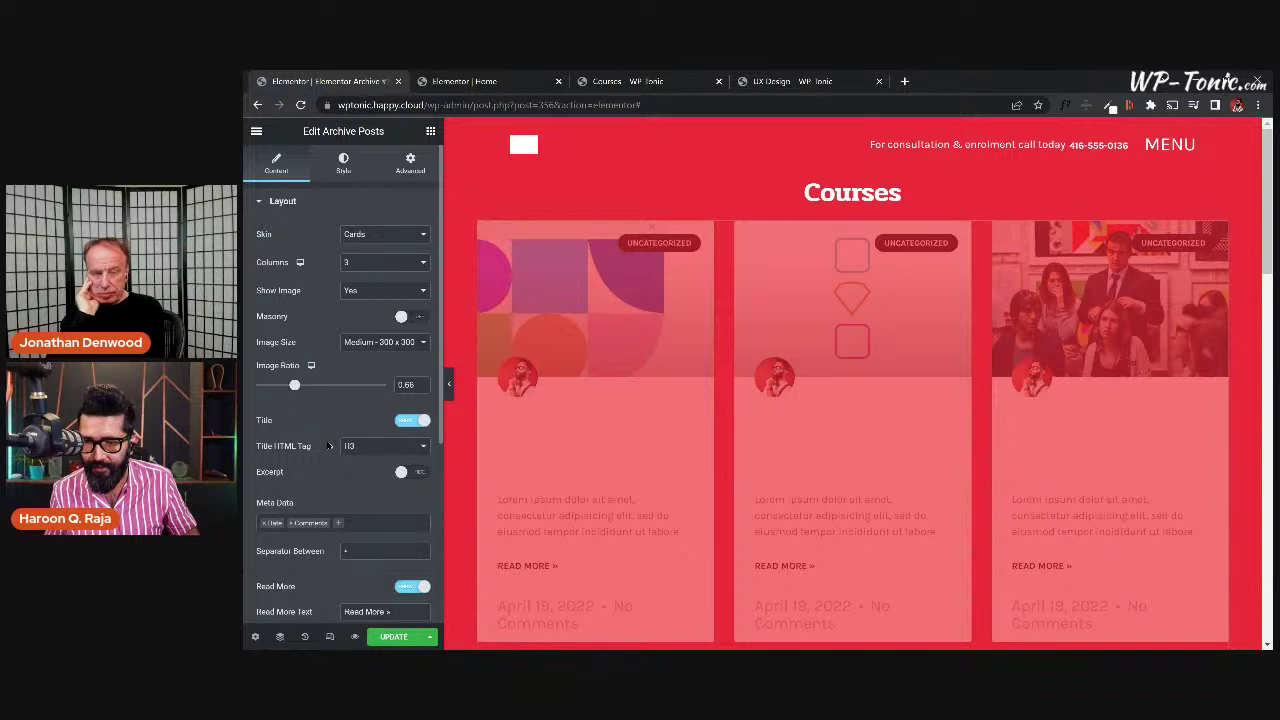
pyautogui.scroll(-3, 411, 482)
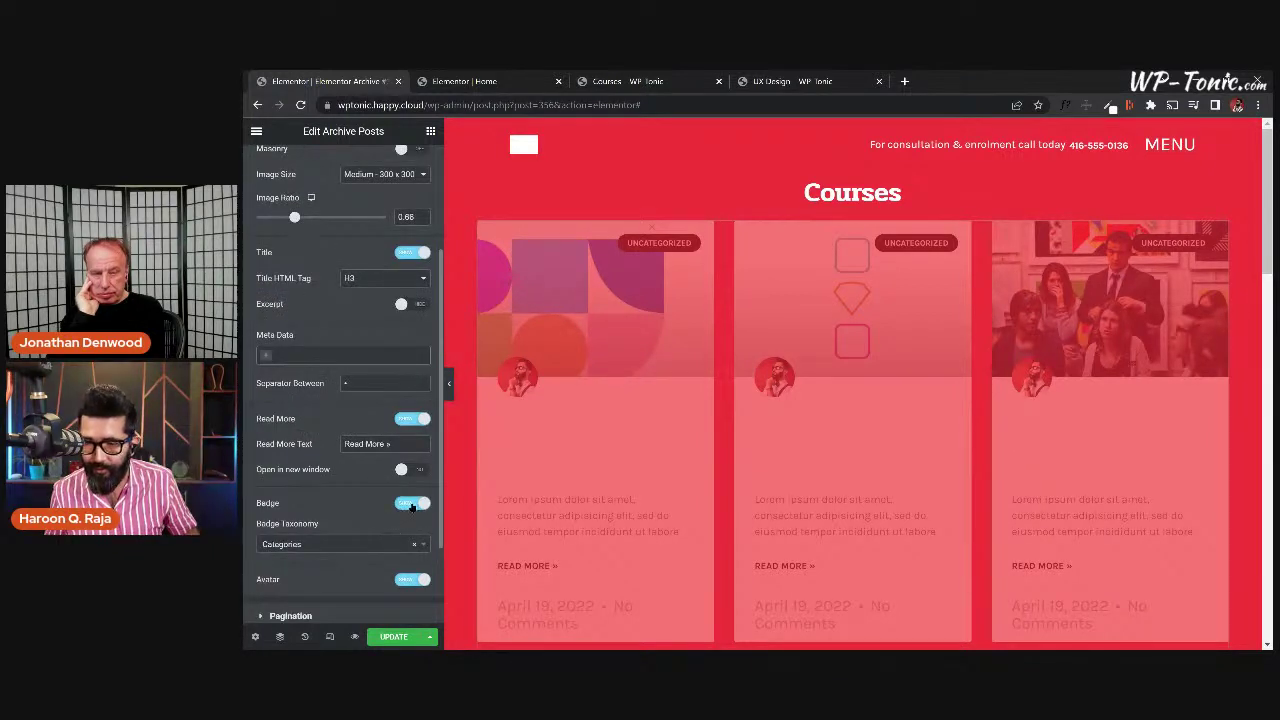
pyautogui.click(407, 420)
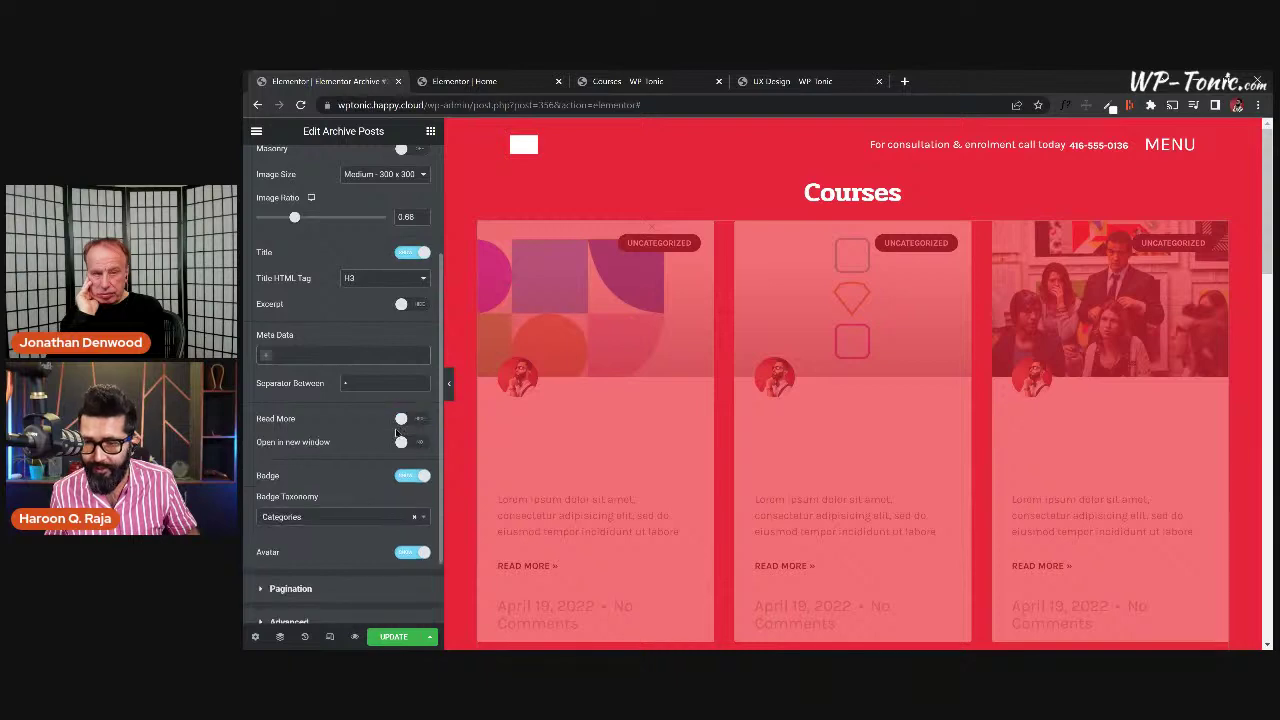
pyautogui.click(411, 552)
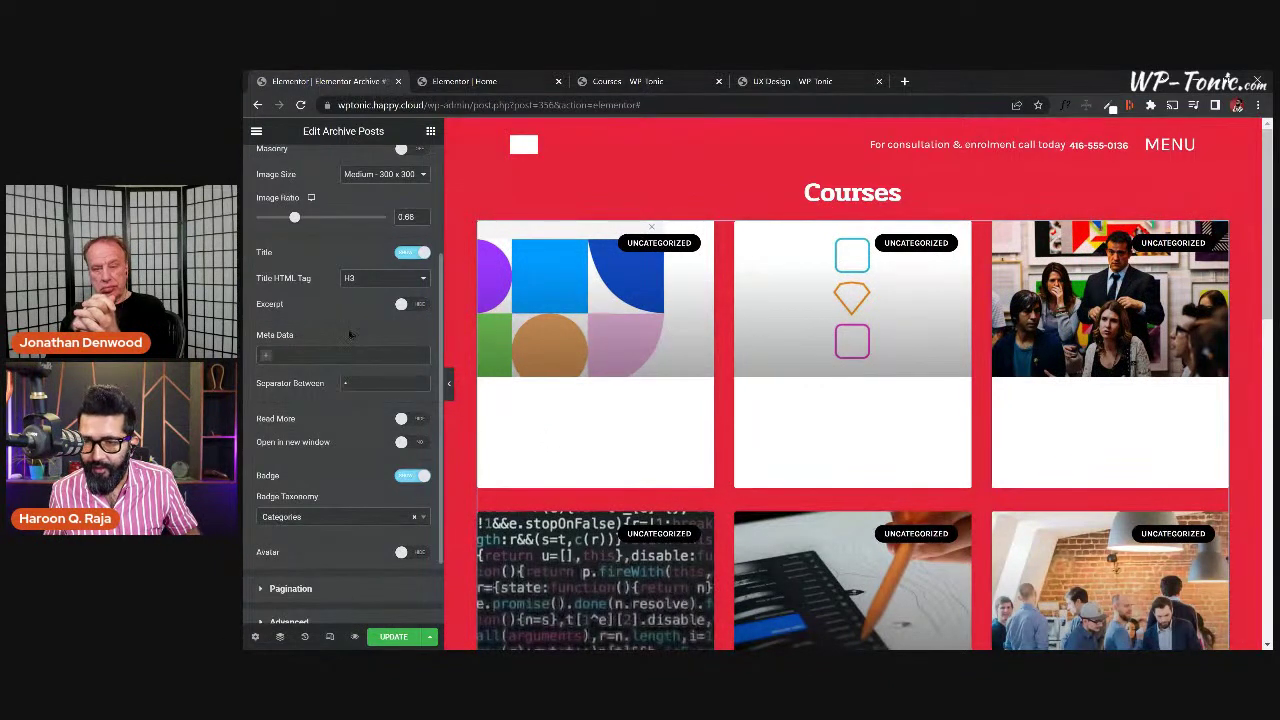
pyautogui.scroll(3, 347, 330)
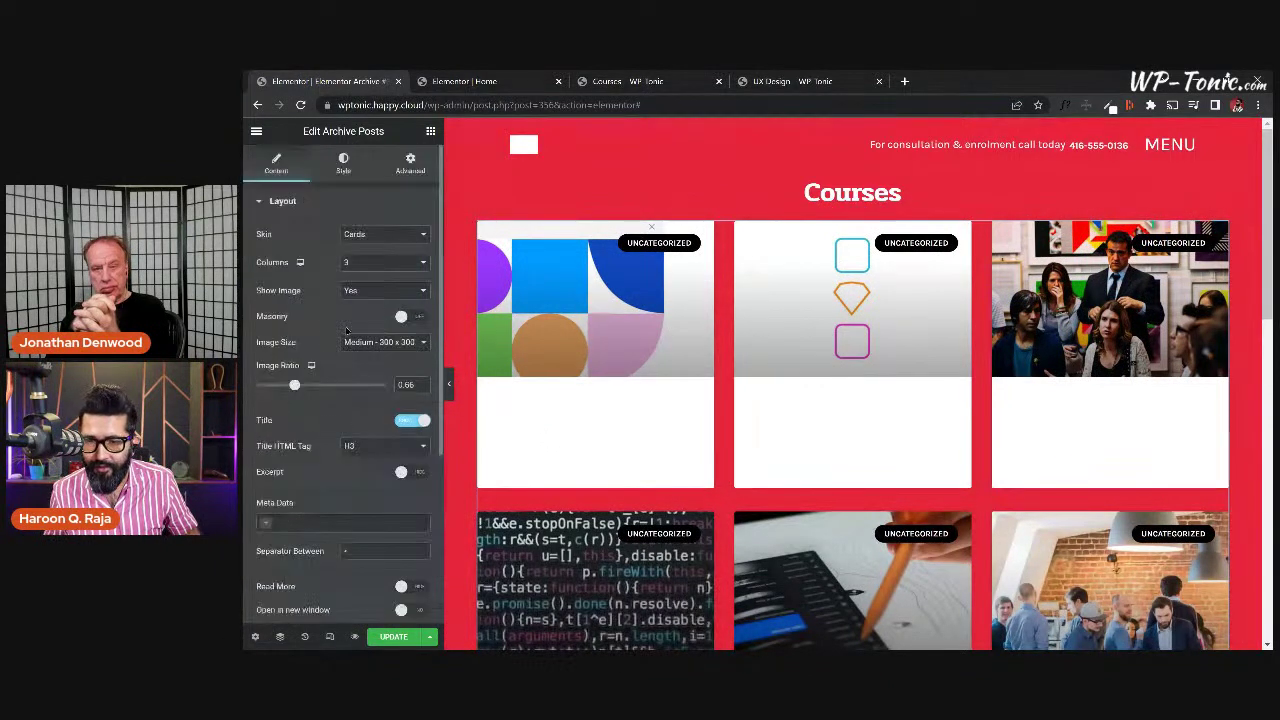
# Try the Pink Element global colour on the card titles, and settle on Azure Element as the title colour.
pyautogui.click(345, 163)
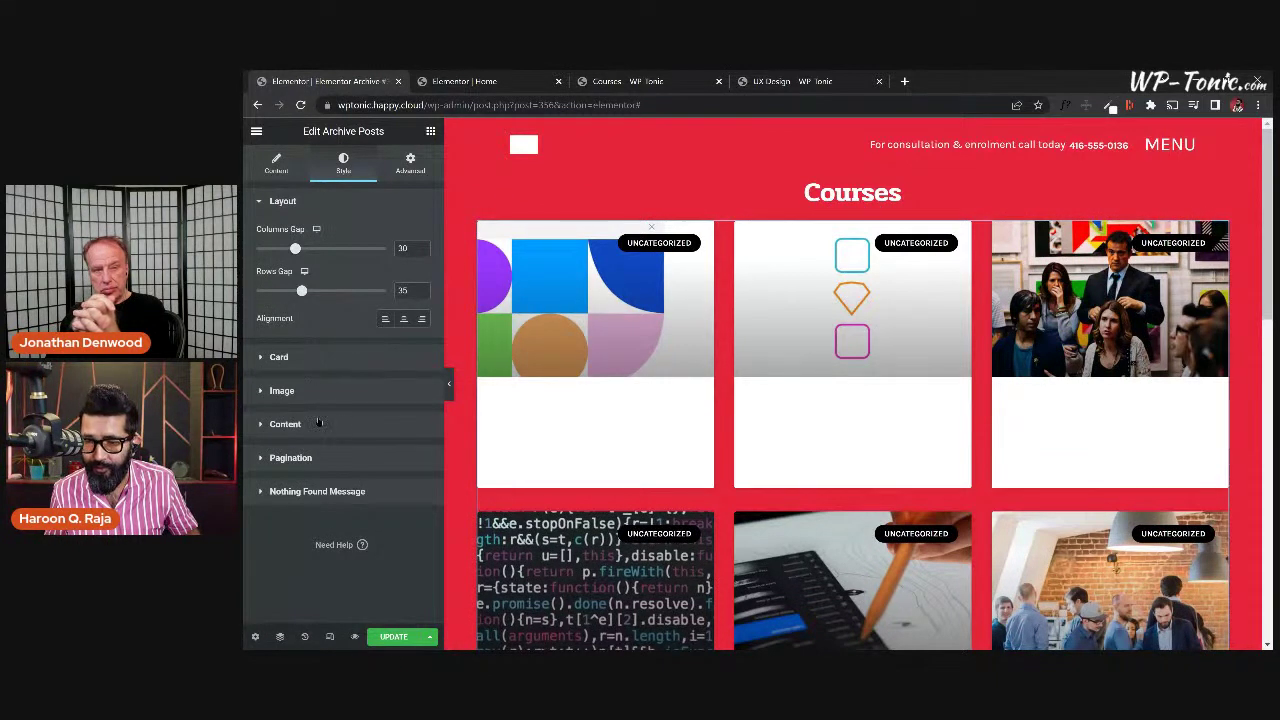
pyautogui.click(285, 424)
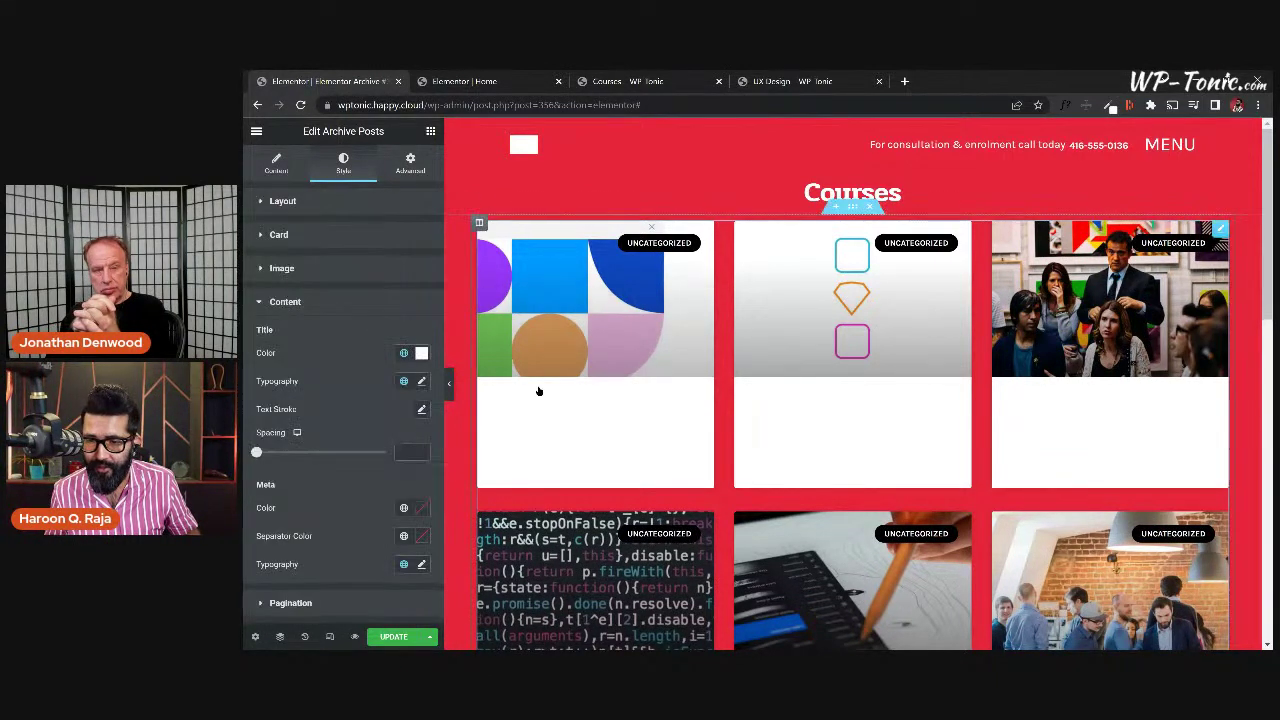
pyautogui.click(404, 353)
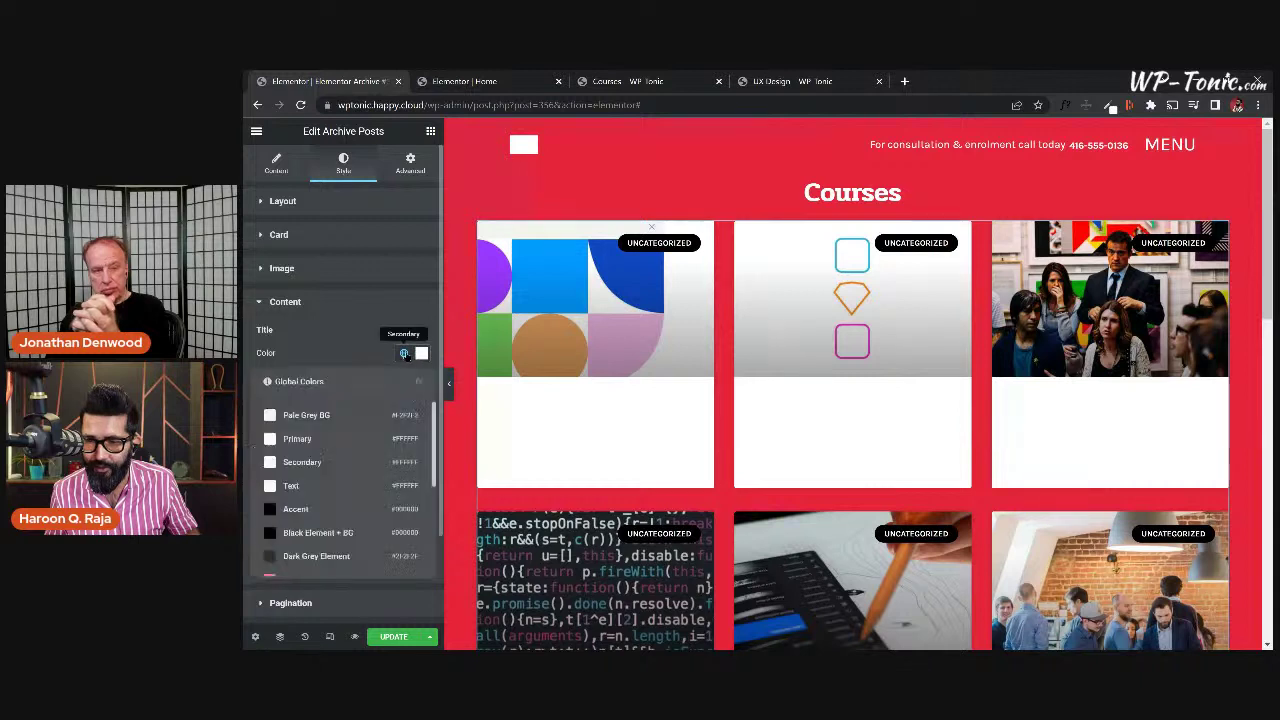
pyautogui.click(320, 463)
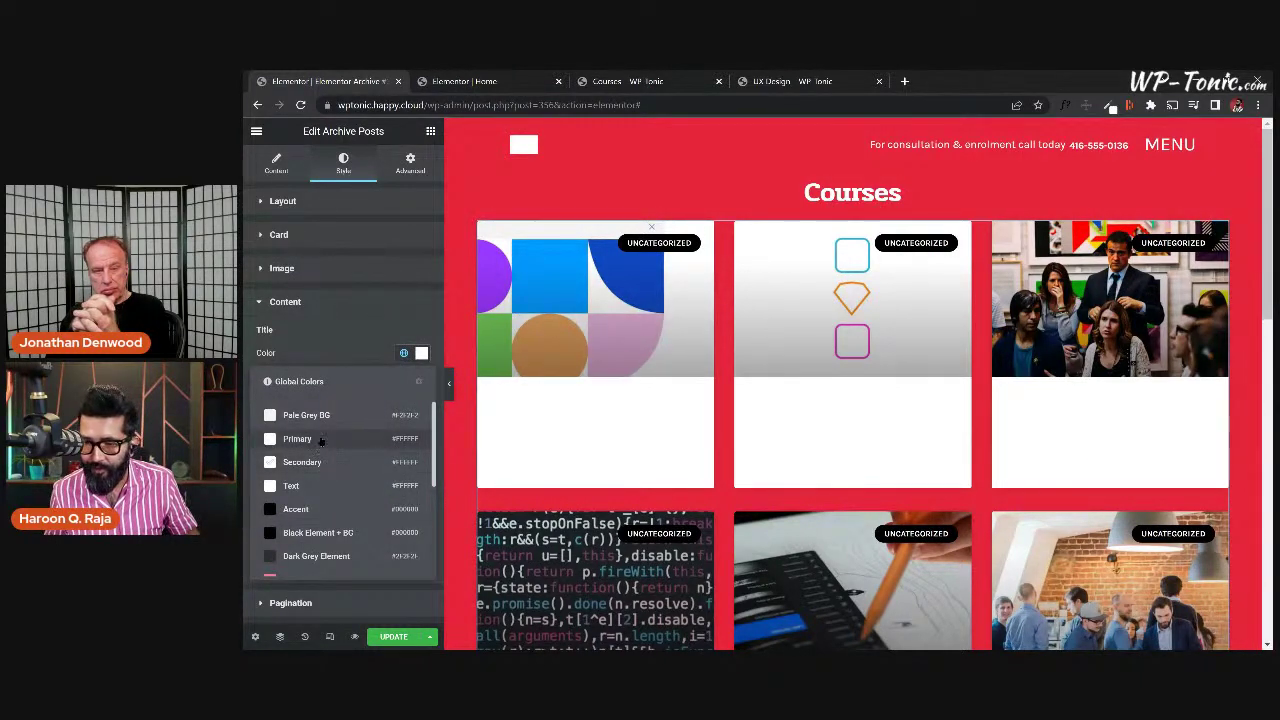
pyautogui.scroll(-1, 342, 505)
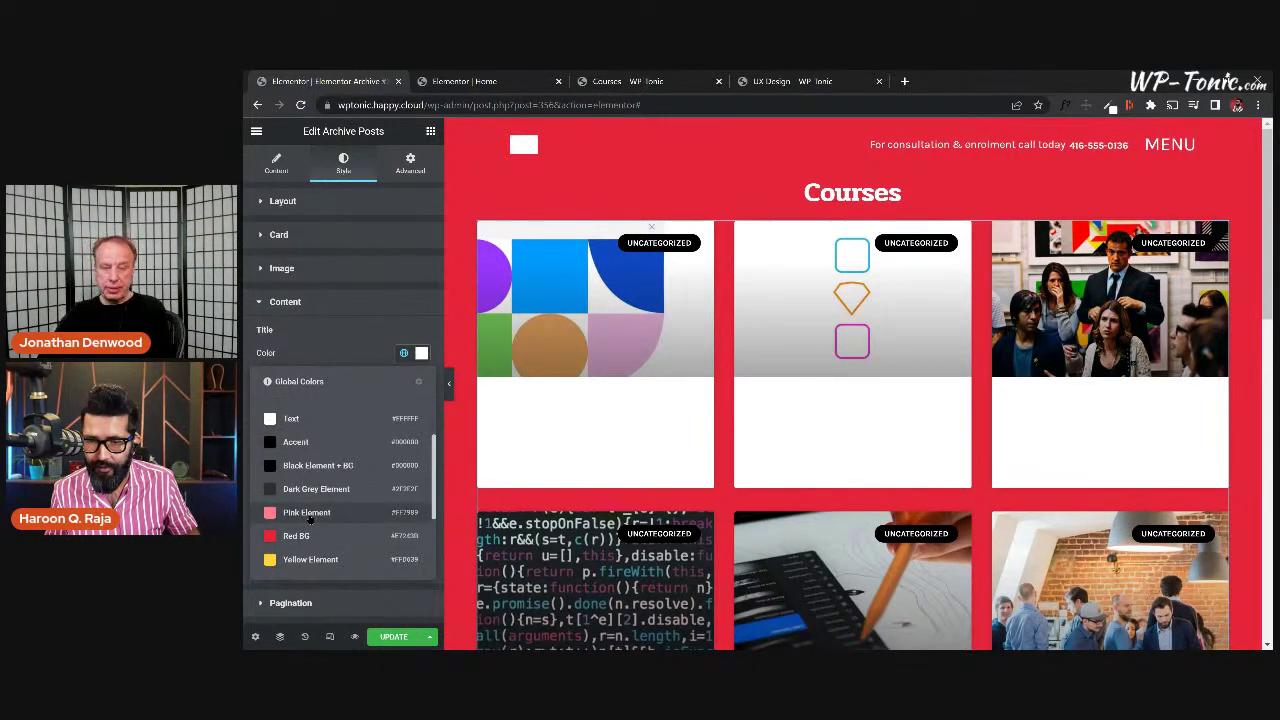
pyautogui.click(310, 513)
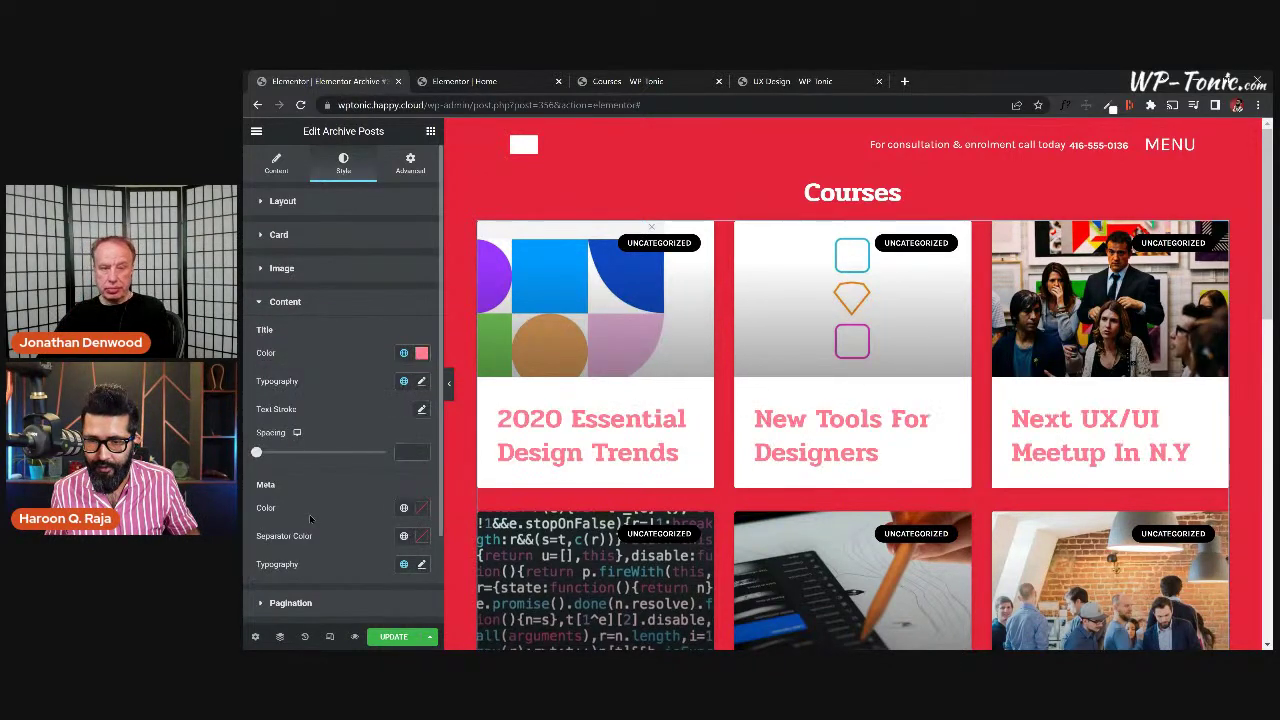
pyautogui.click(404, 354)
pyautogui.scroll(-2, 326, 500)
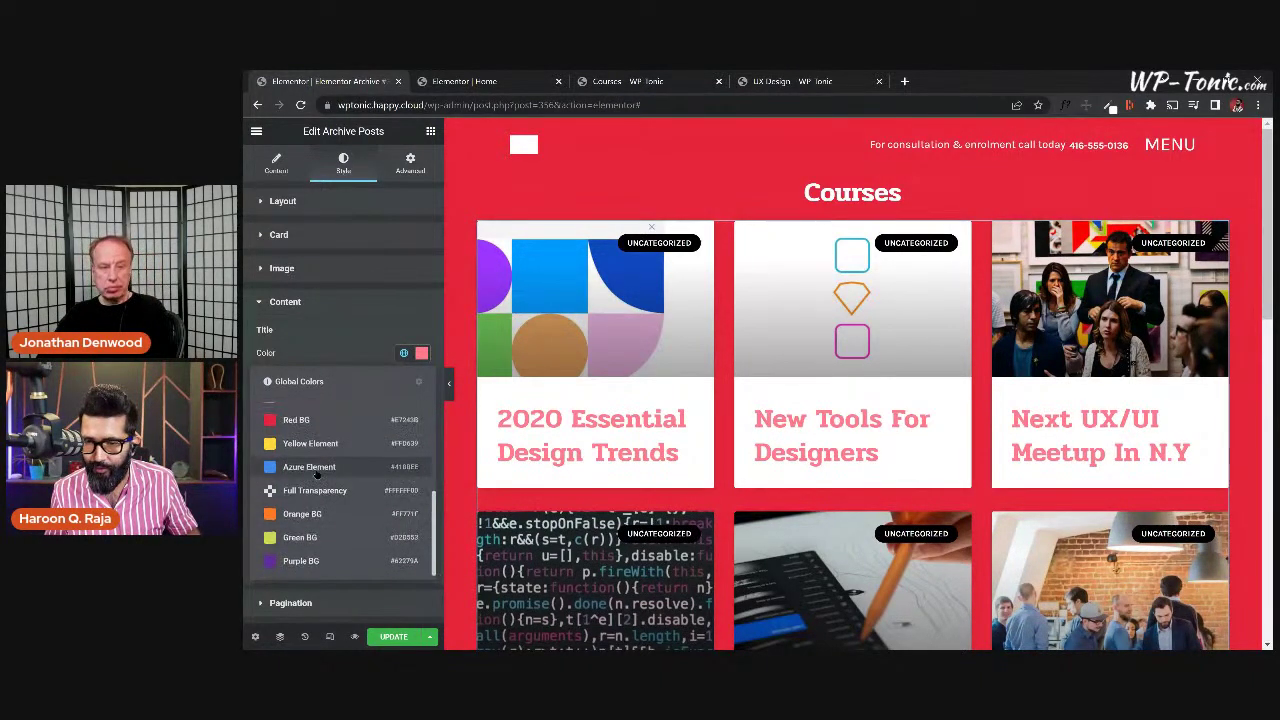
pyautogui.scroll(2, 316, 476)
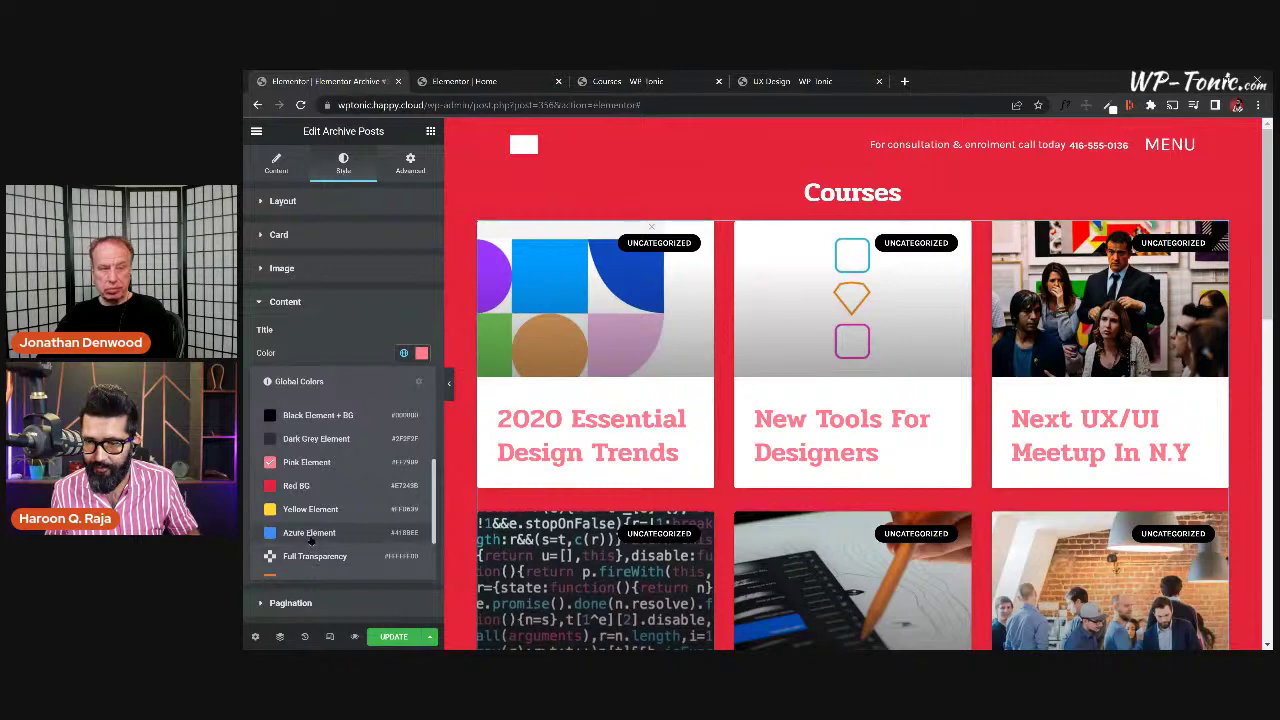
pyautogui.click(309, 533)
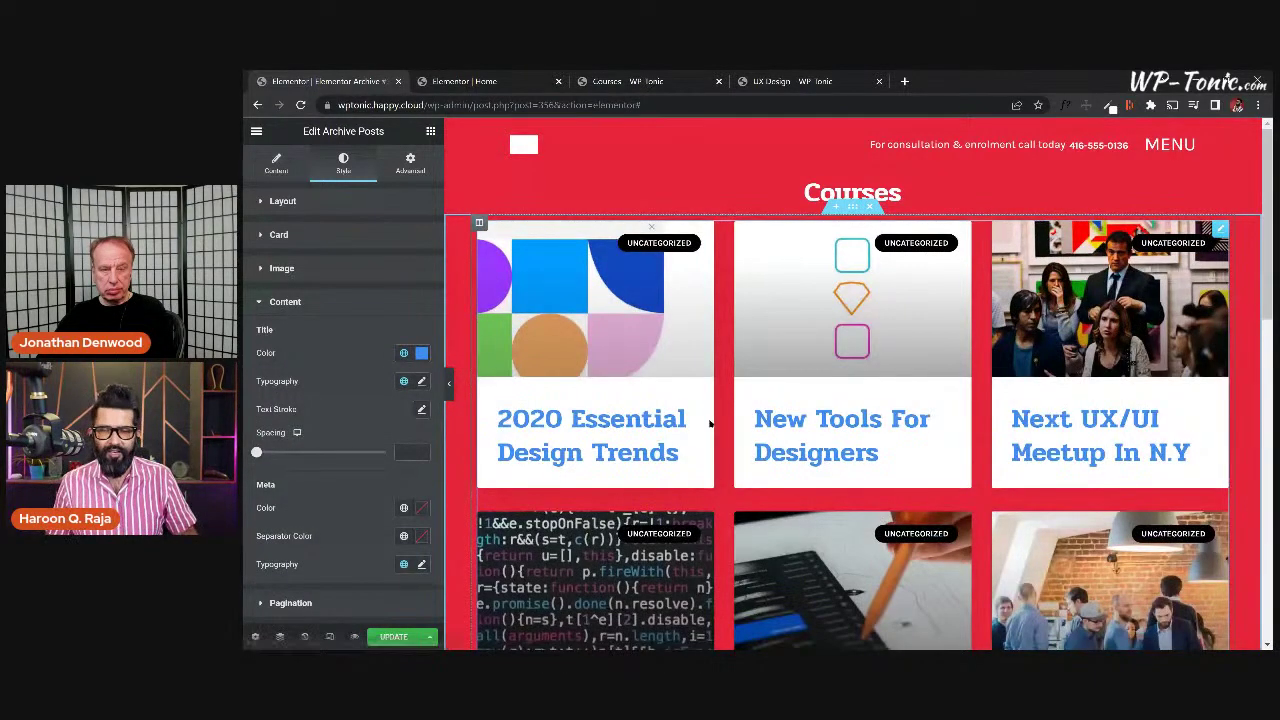
# Set the card titles' font size to 24 px, trying 28 px for comparison.
pyautogui.click(421, 381)
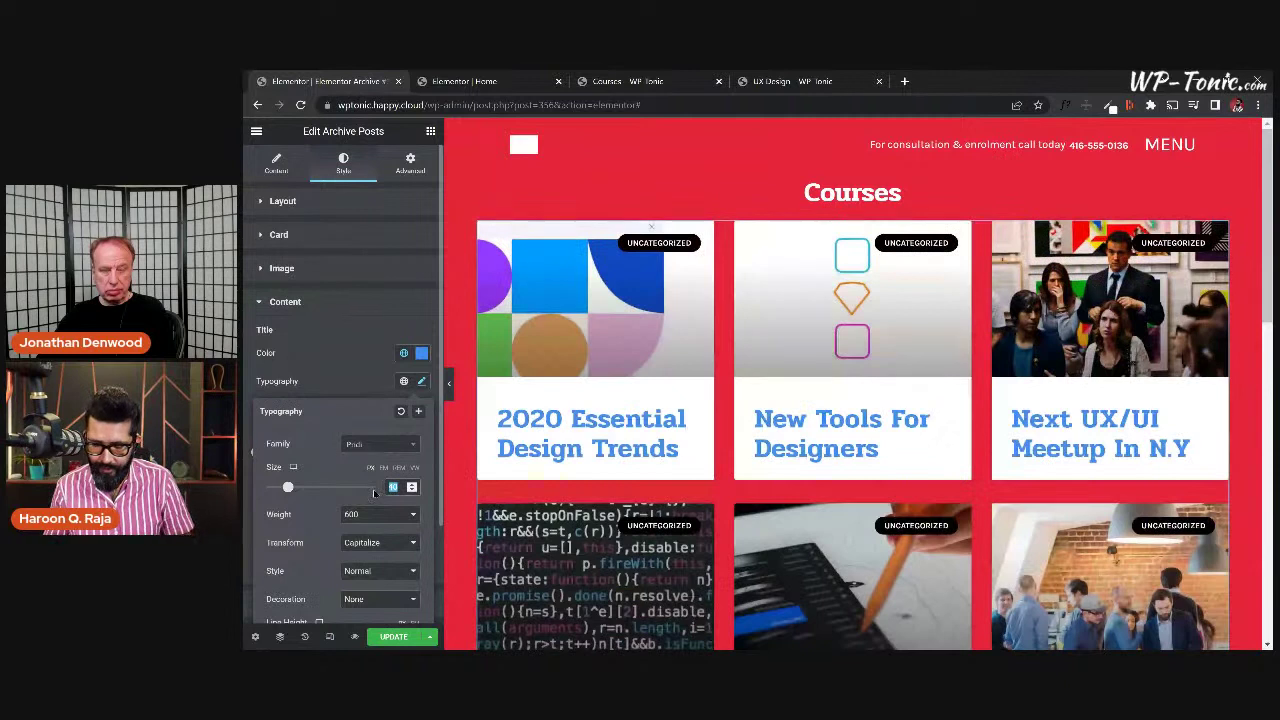
pyautogui.write('24')
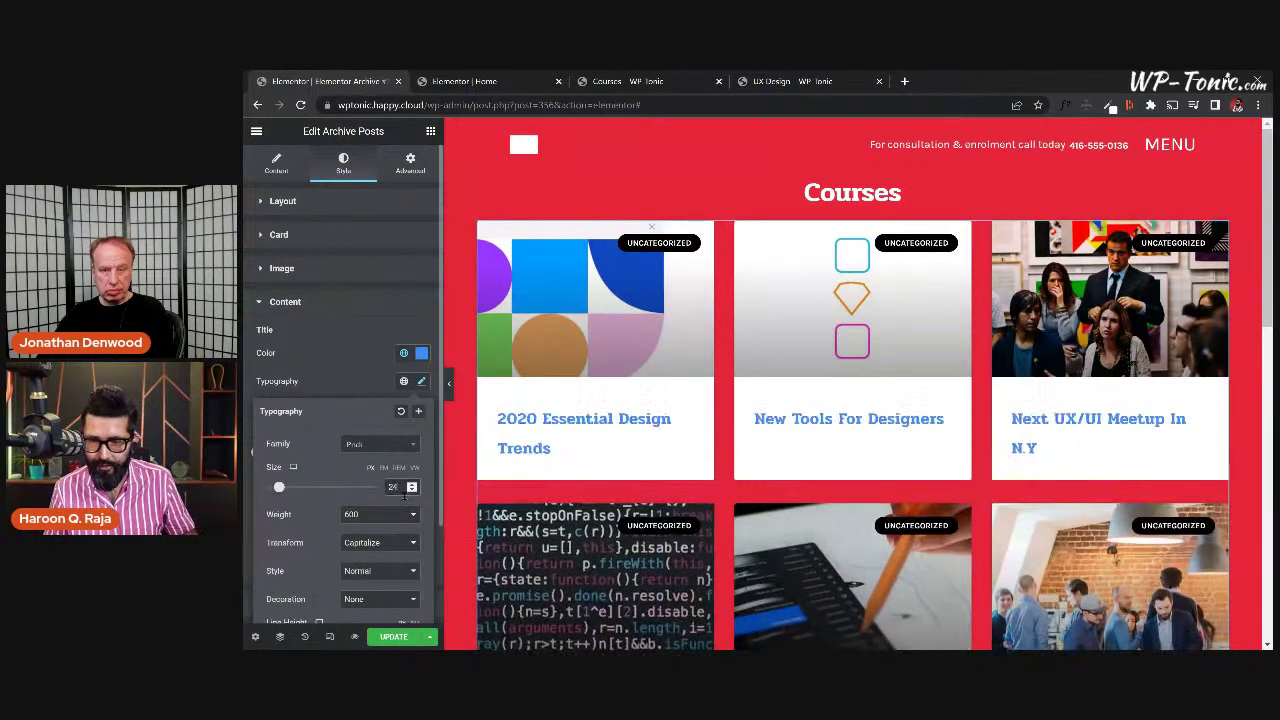
pyautogui.press('BackSpace')
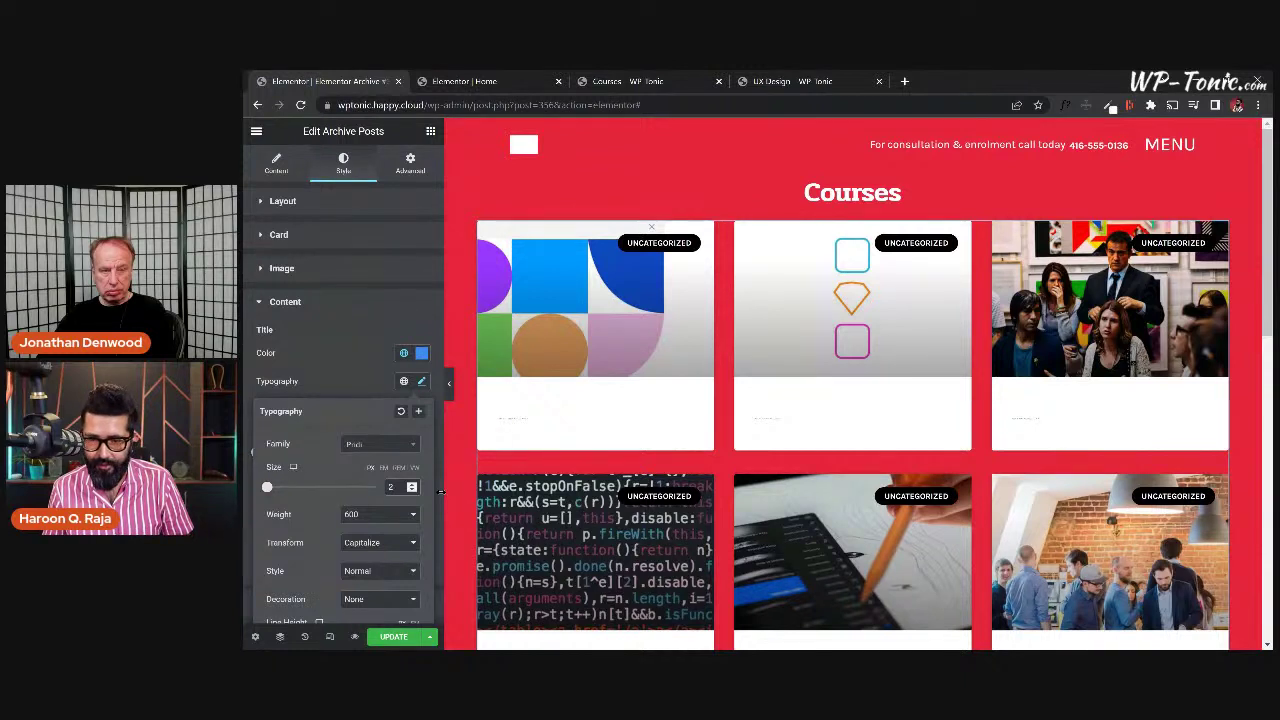
pyautogui.write('8')
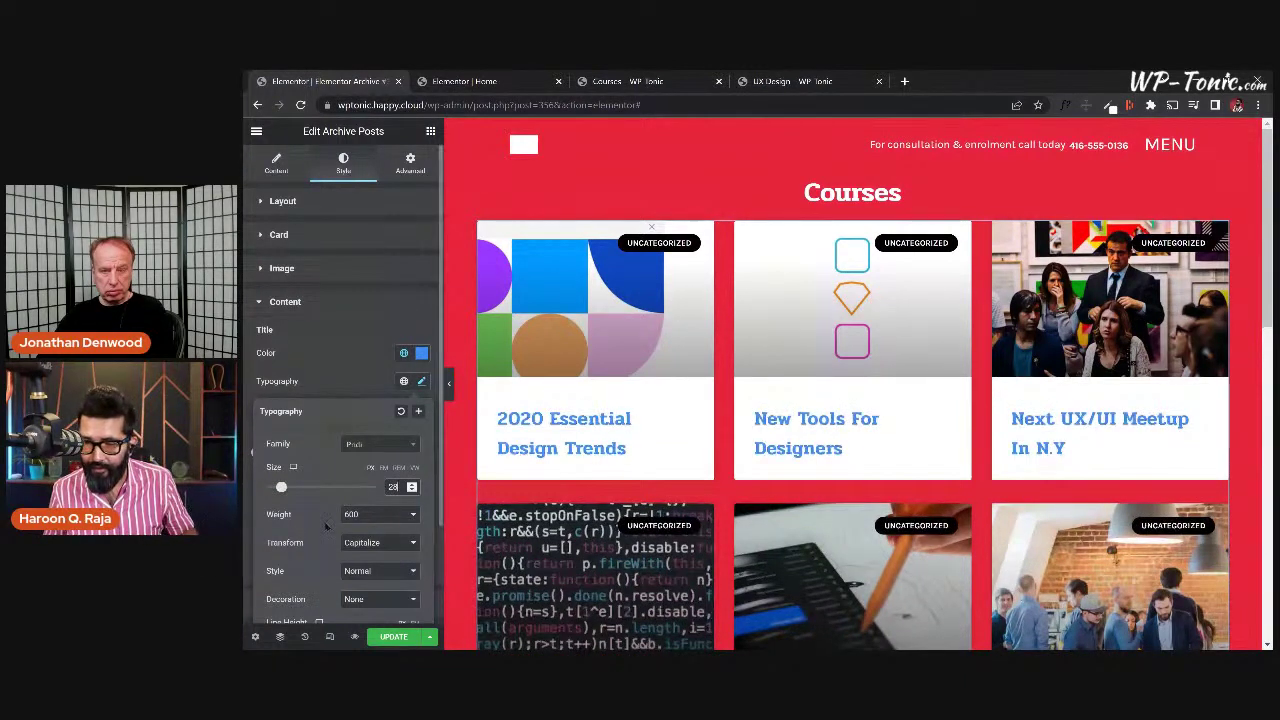
pyautogui.scroll(-2, 372, 530)
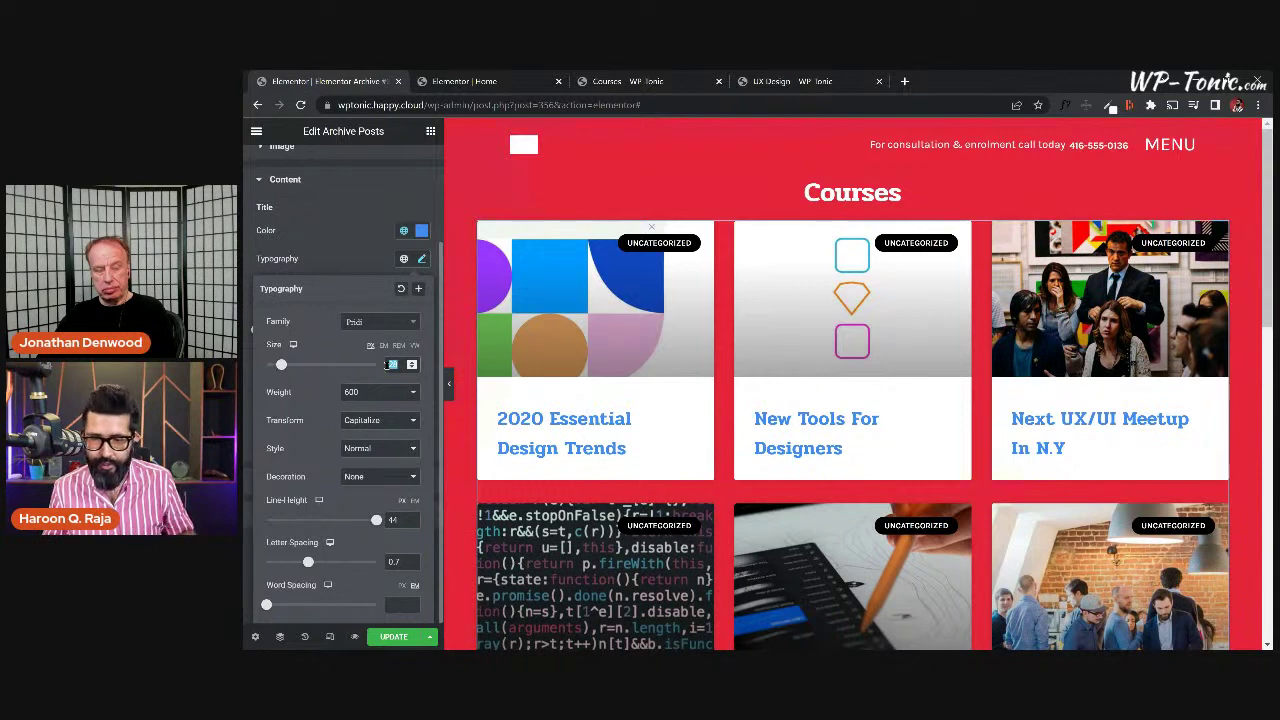
pyautogui.press('BackSpace')
pyautogui.write('2')
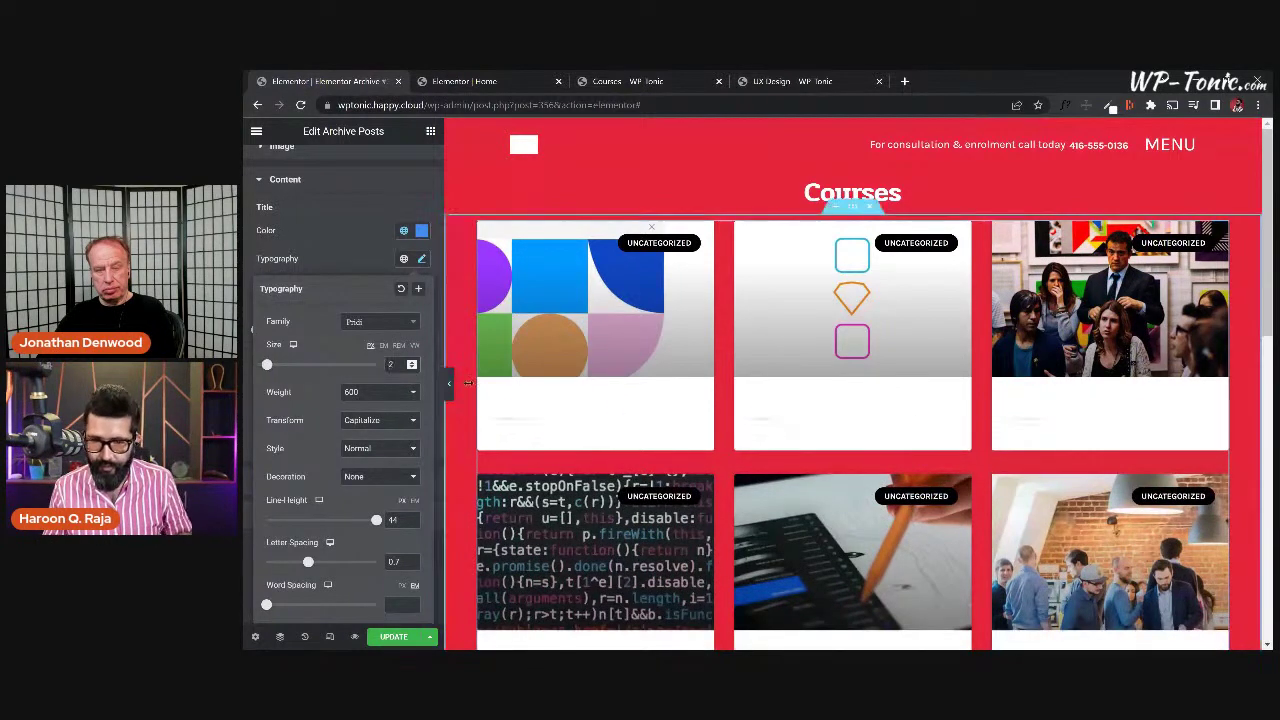
pyautogui.write('4')
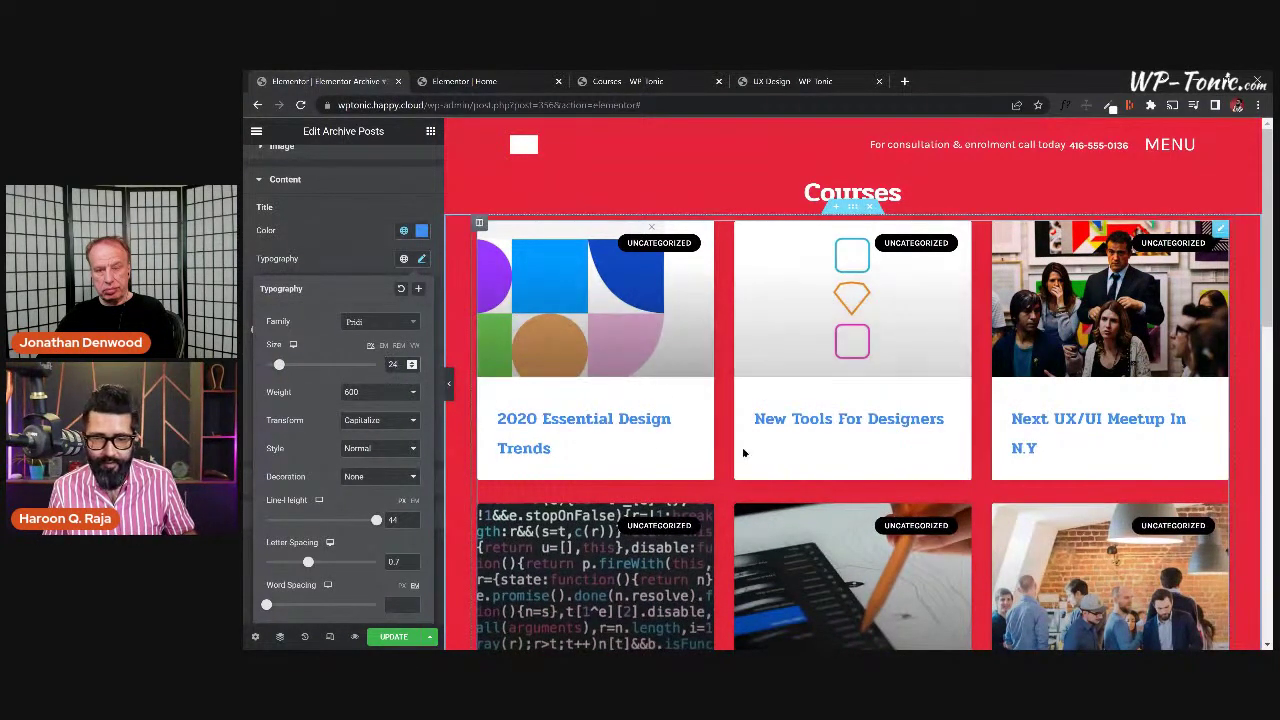
# Set the card titles' line height to 28 px, trying 24 px first.
pyautogui.scroll(-3, 743, 453)
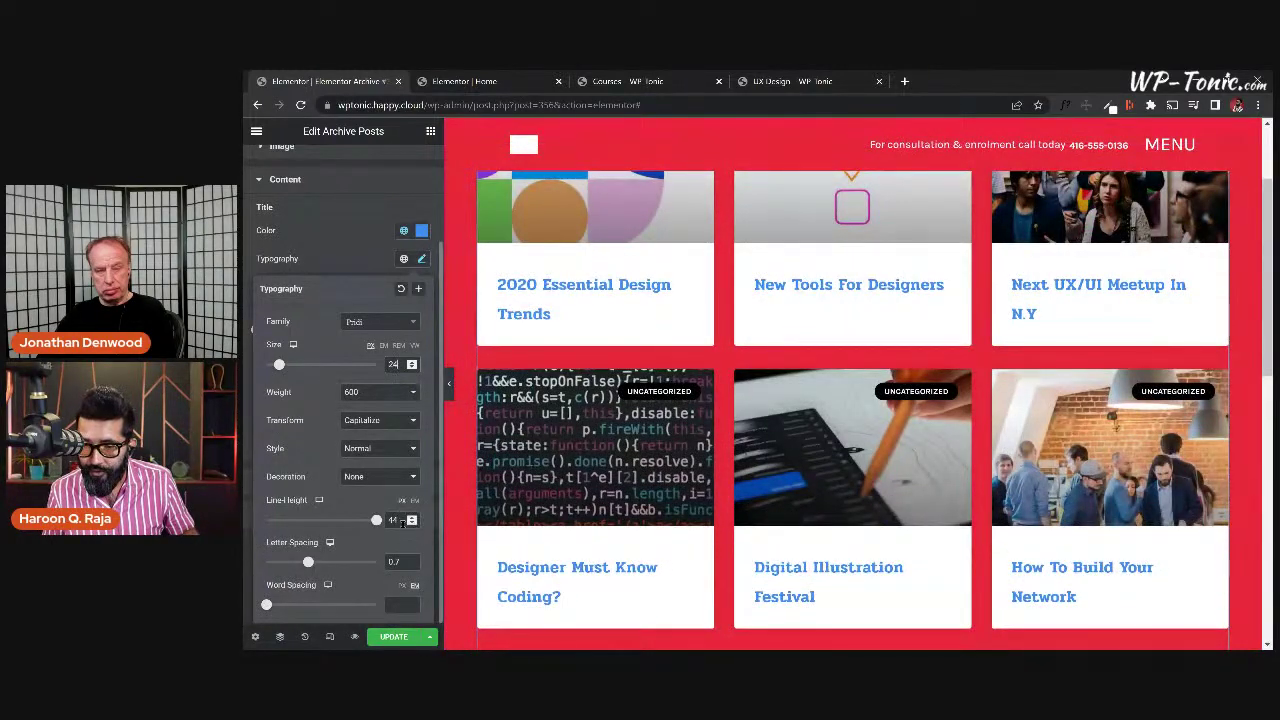
pyautogui.doubleClick(388, 521)
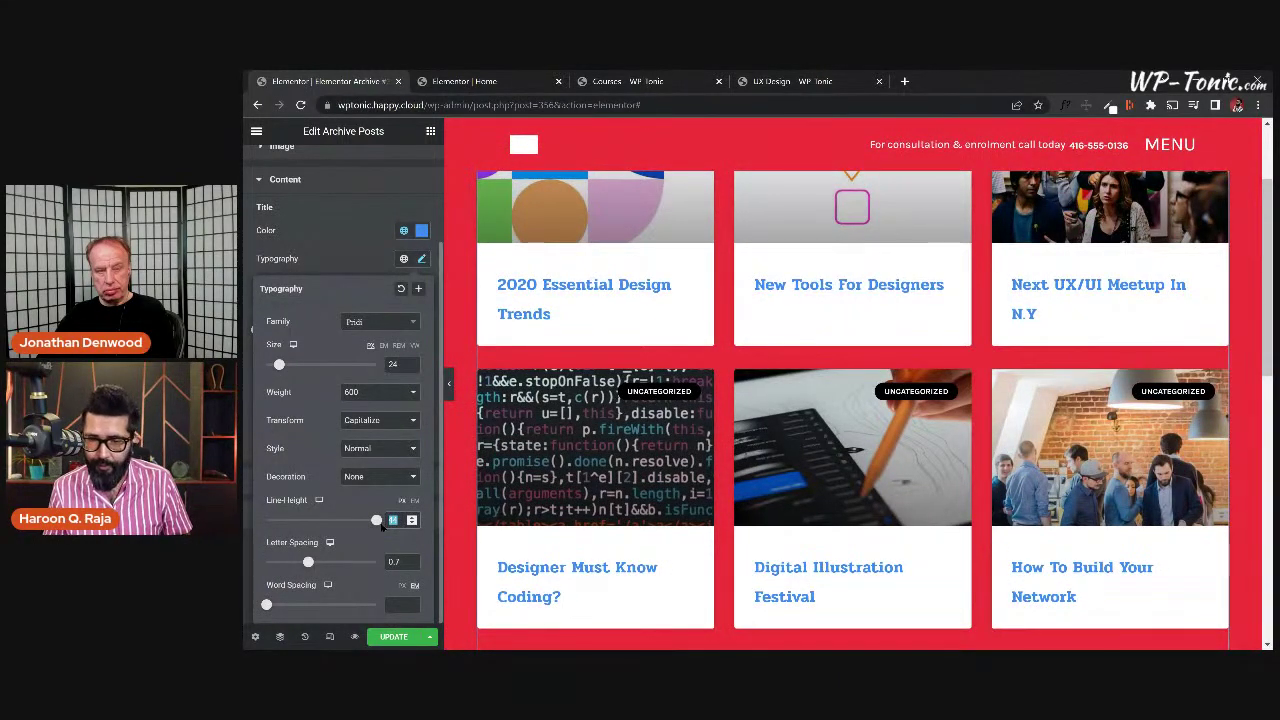
pyautogui.write('20')
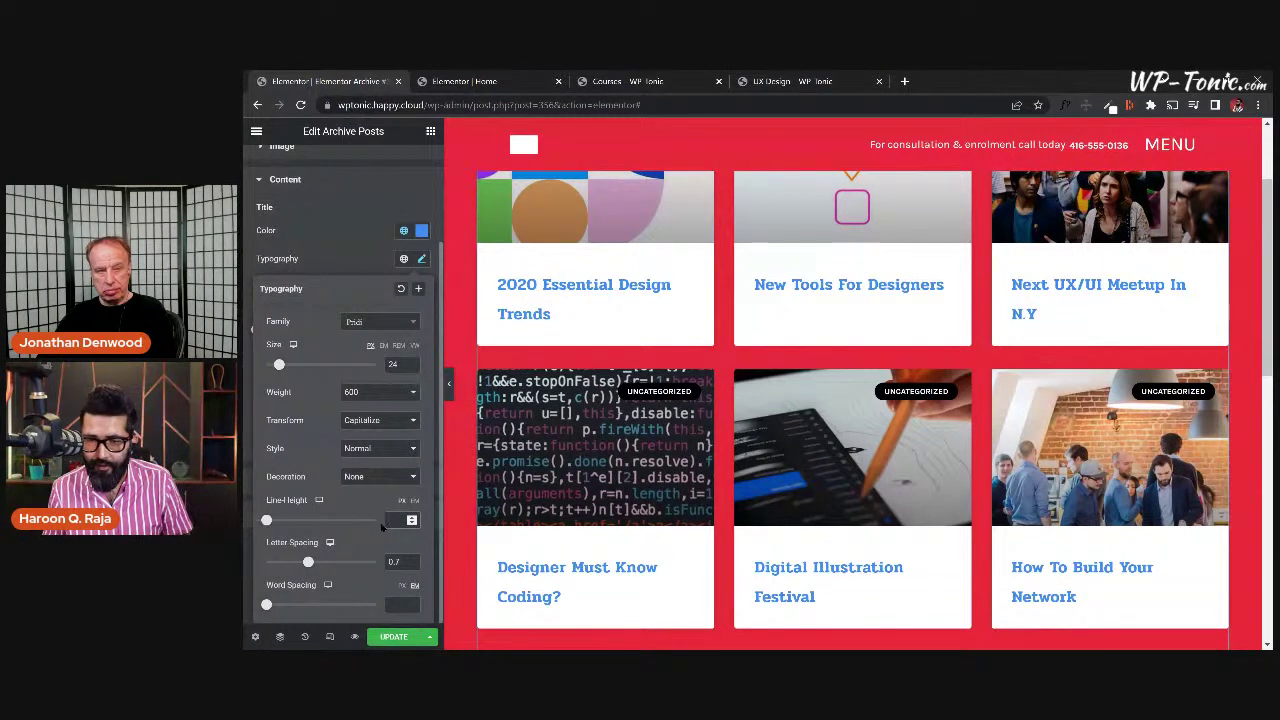
pyautogui.press('BackSpace')
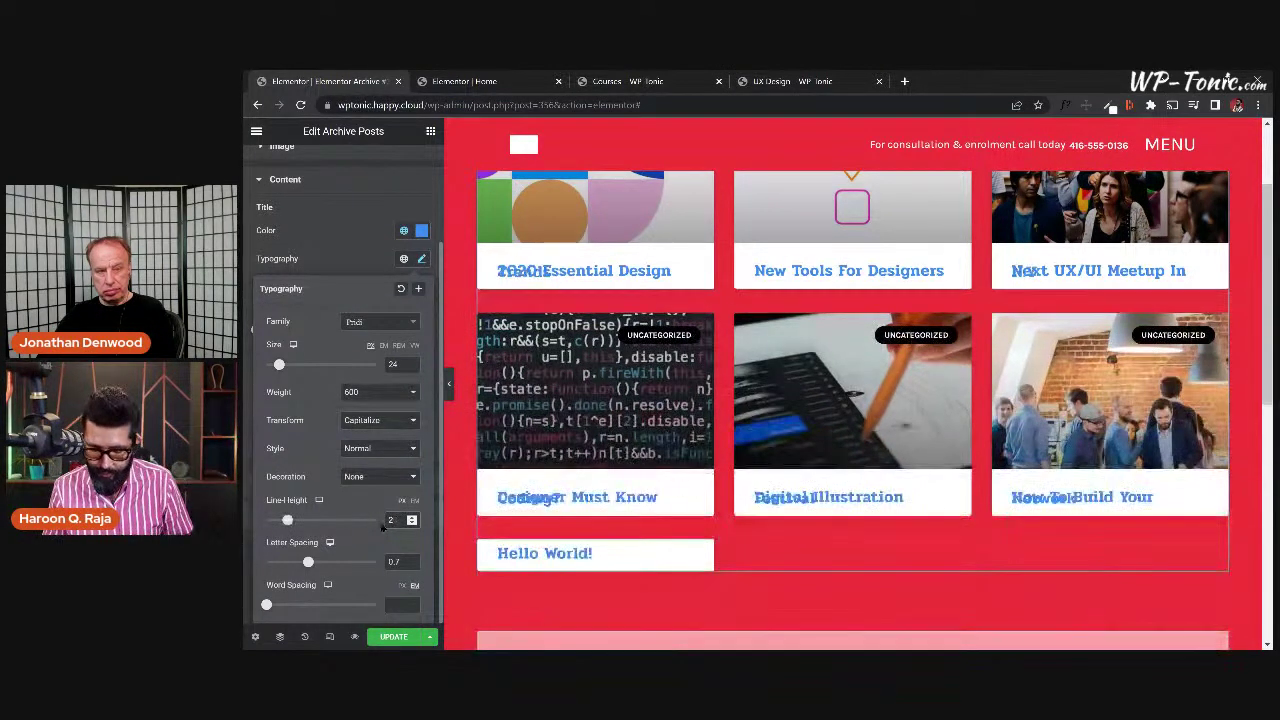
pyautogui.write('4')
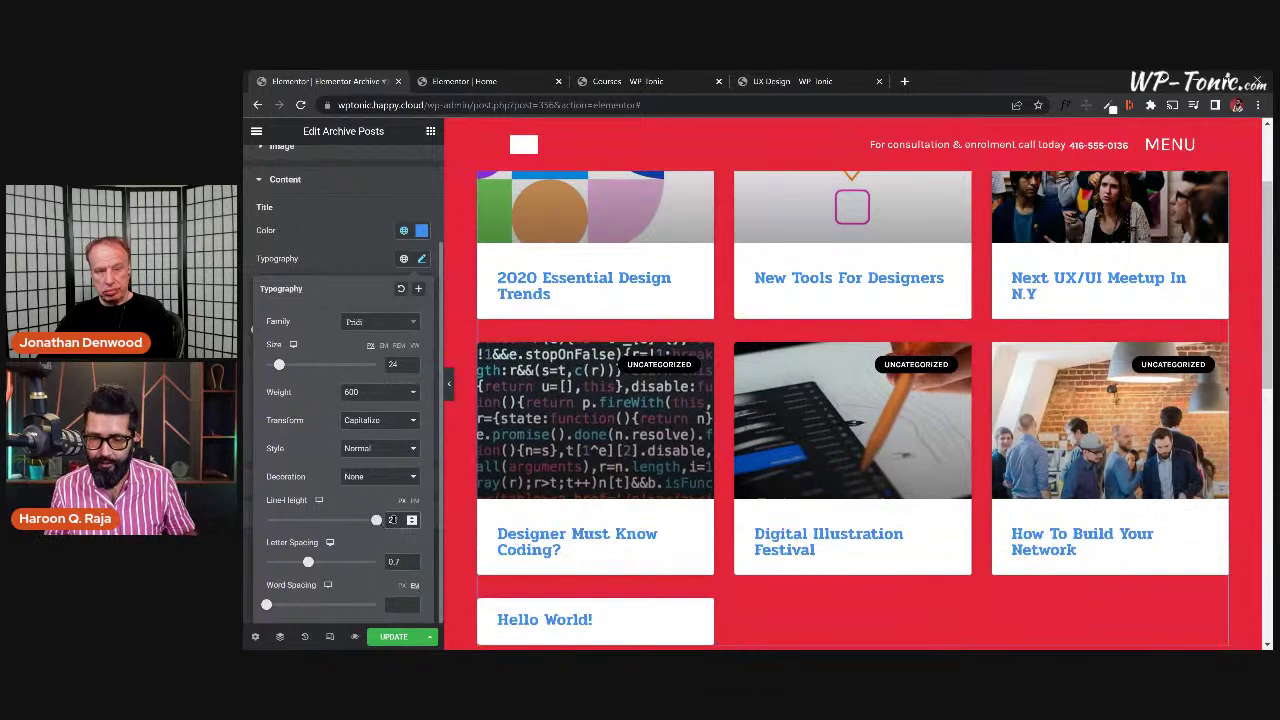
pyautogui.press('BackSpace')
pyautogui.write('8')
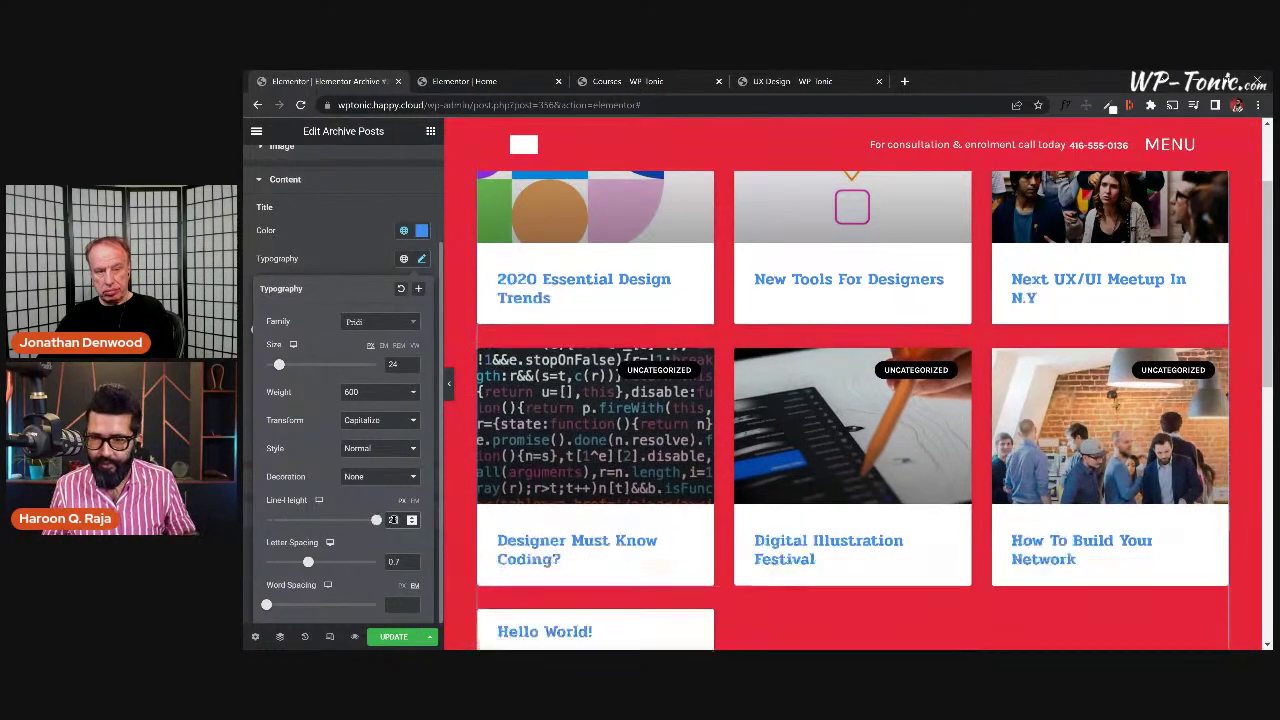
pyautogui.click(421, 259)
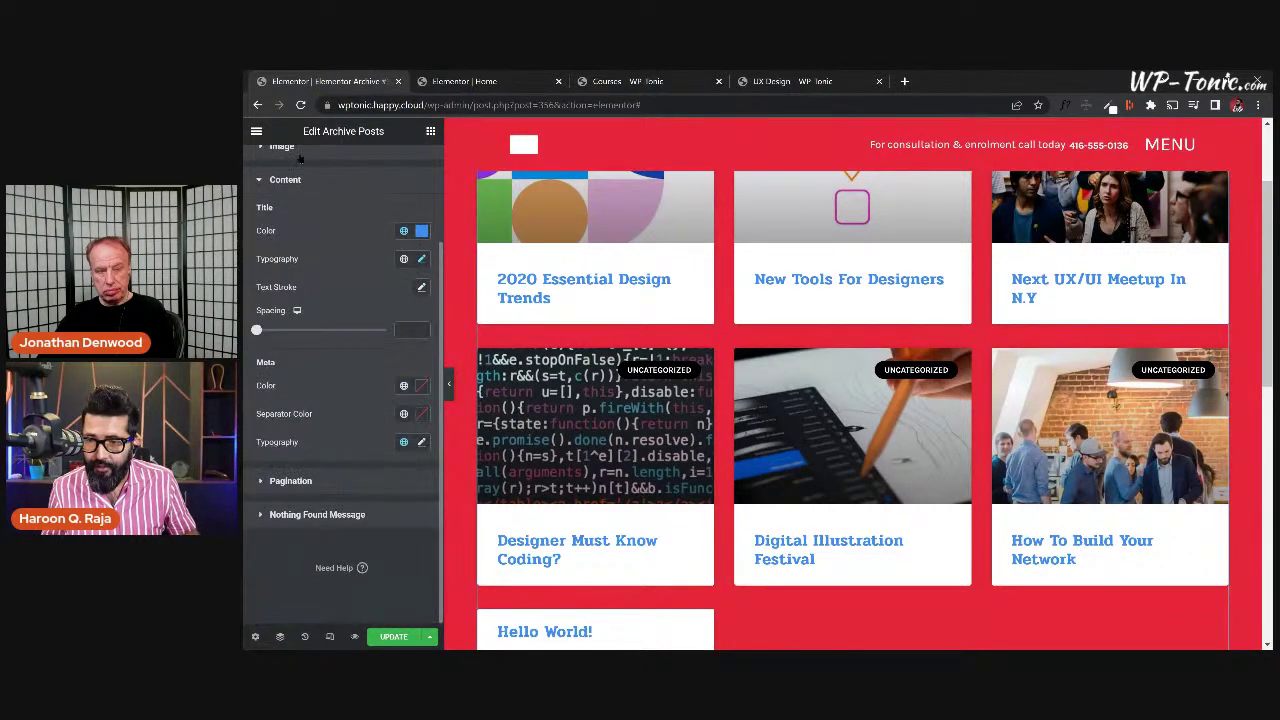
# Centre the Archive Posts card content in the widget's layout style.
pyautogui.scroll(3, 299, 158)
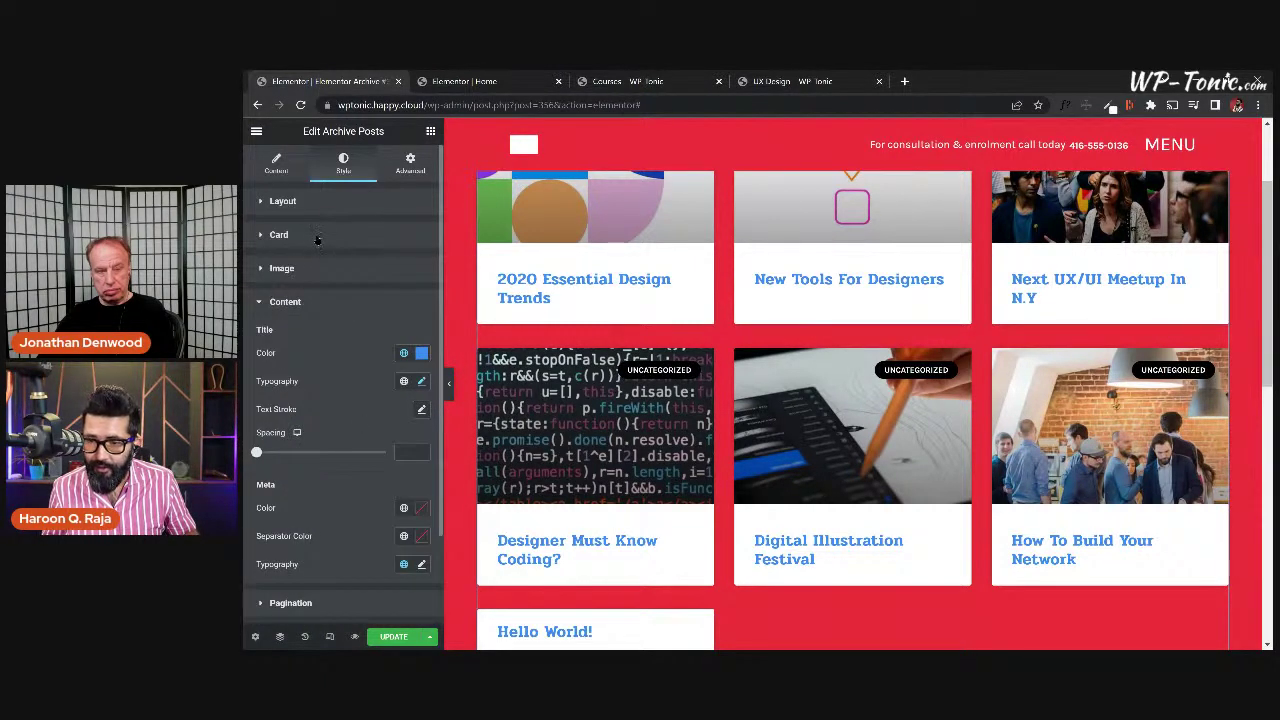
pyautogui.click(317, 240)
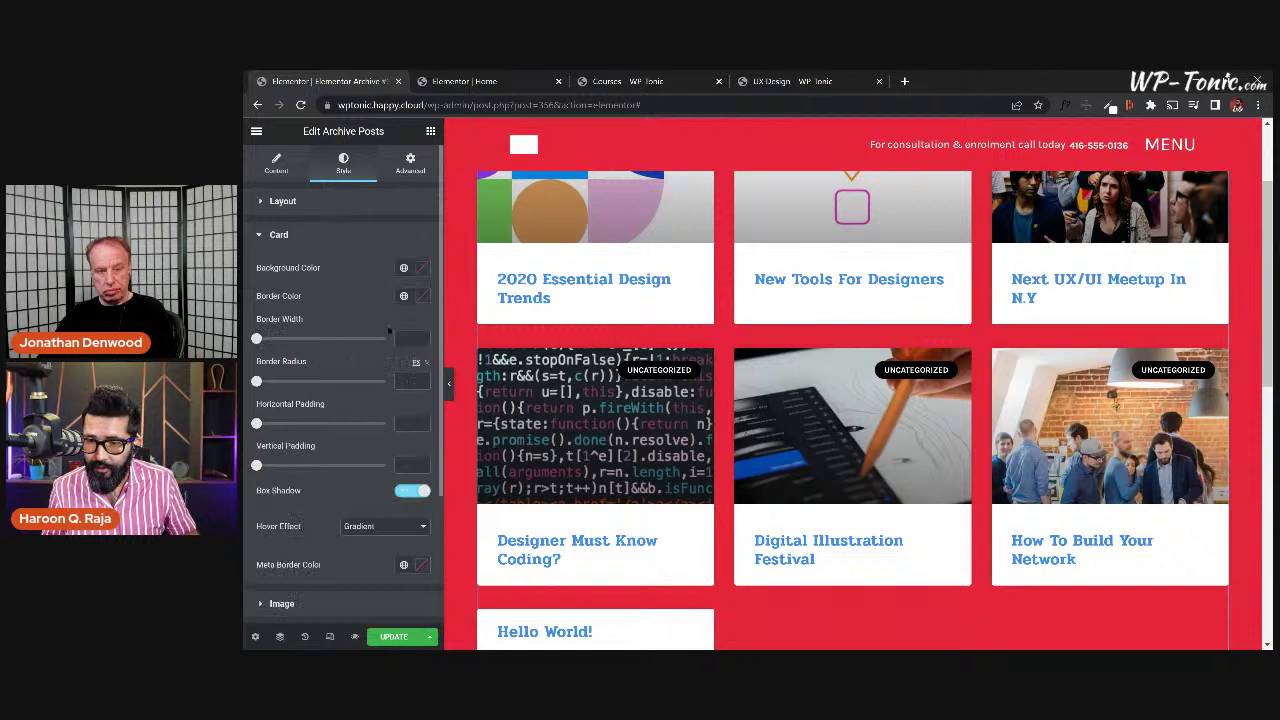
pyautogui.click(331, 204)
pyautogui.click(403, 318)
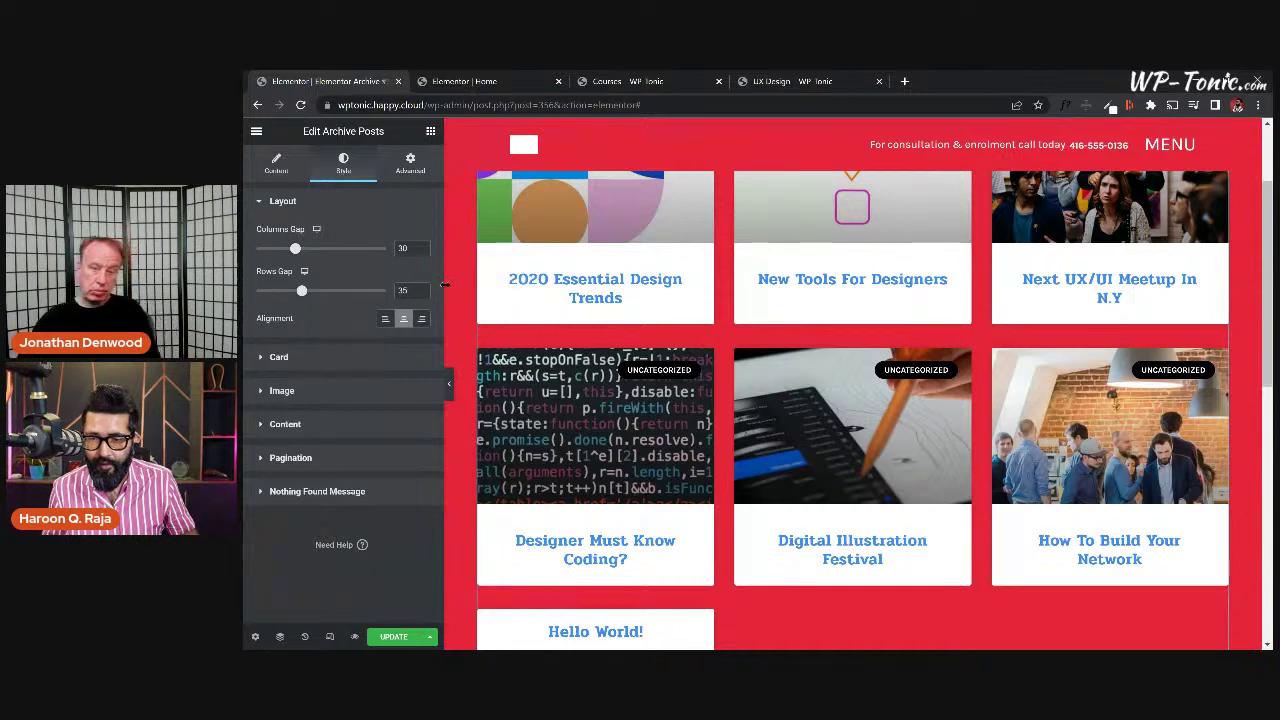
pyautogui.scroll(1, 660, 330)
pyautogui.scroll(2, 660, 330)
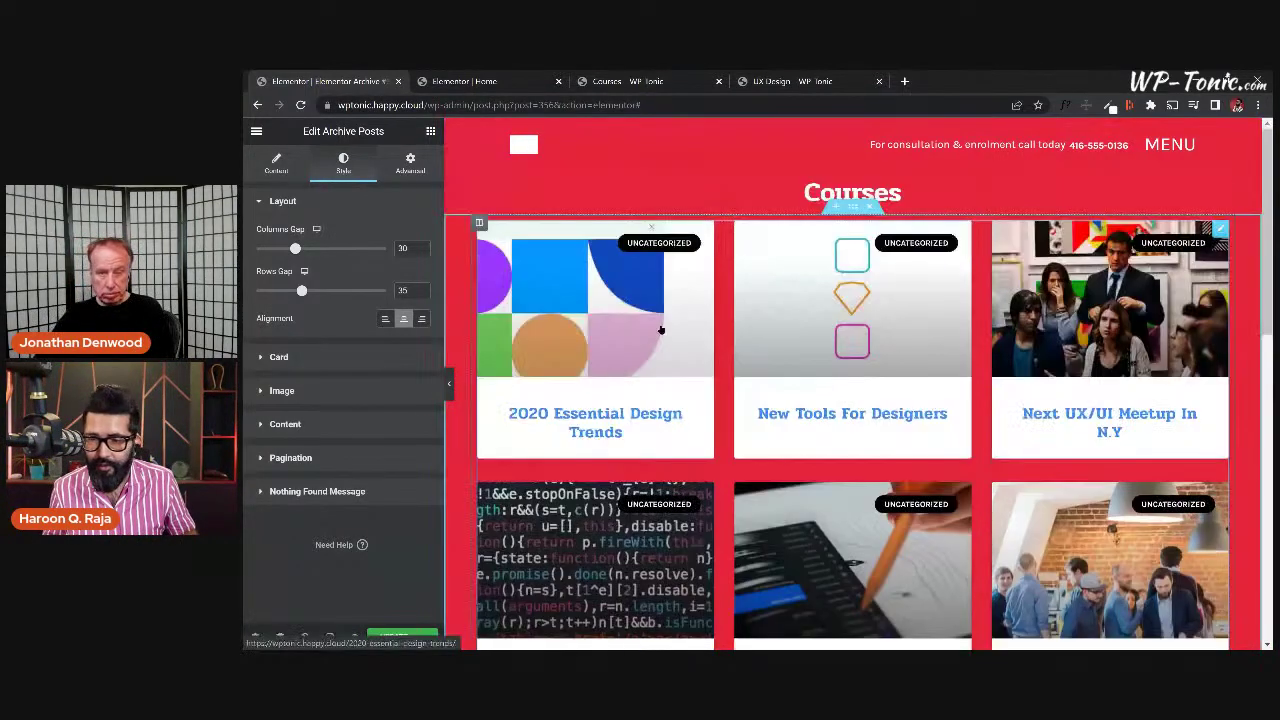
# Clear the page limit in the Archive Posts widget's pagination settings.
pyautogui.click(326, 359)
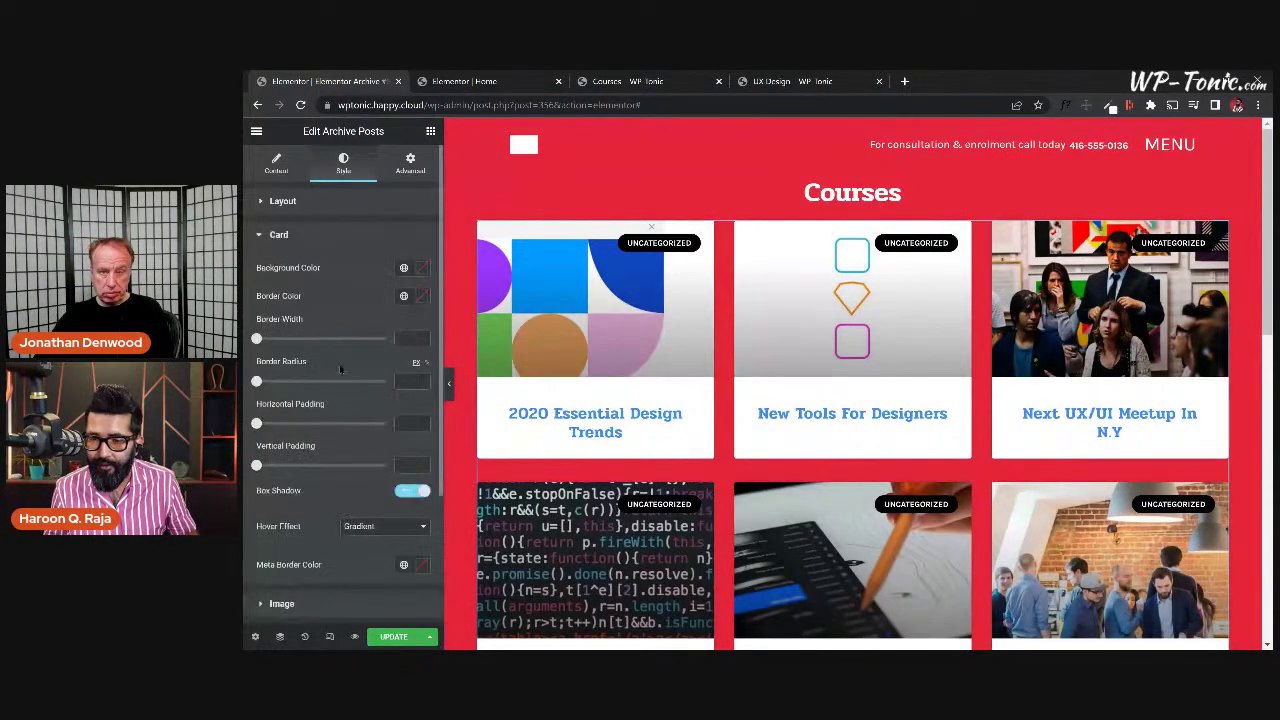
pyautogui.click(331, 240)
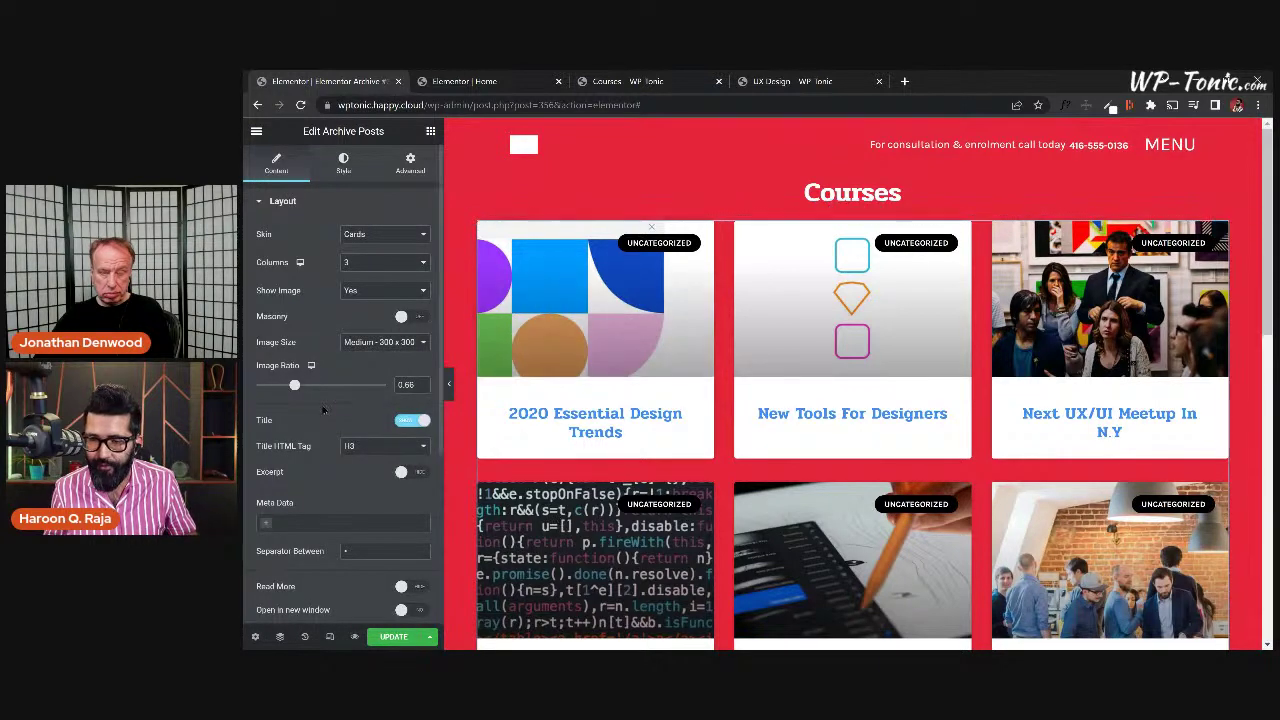
pyautogui.scroll(-3, 342, 403)
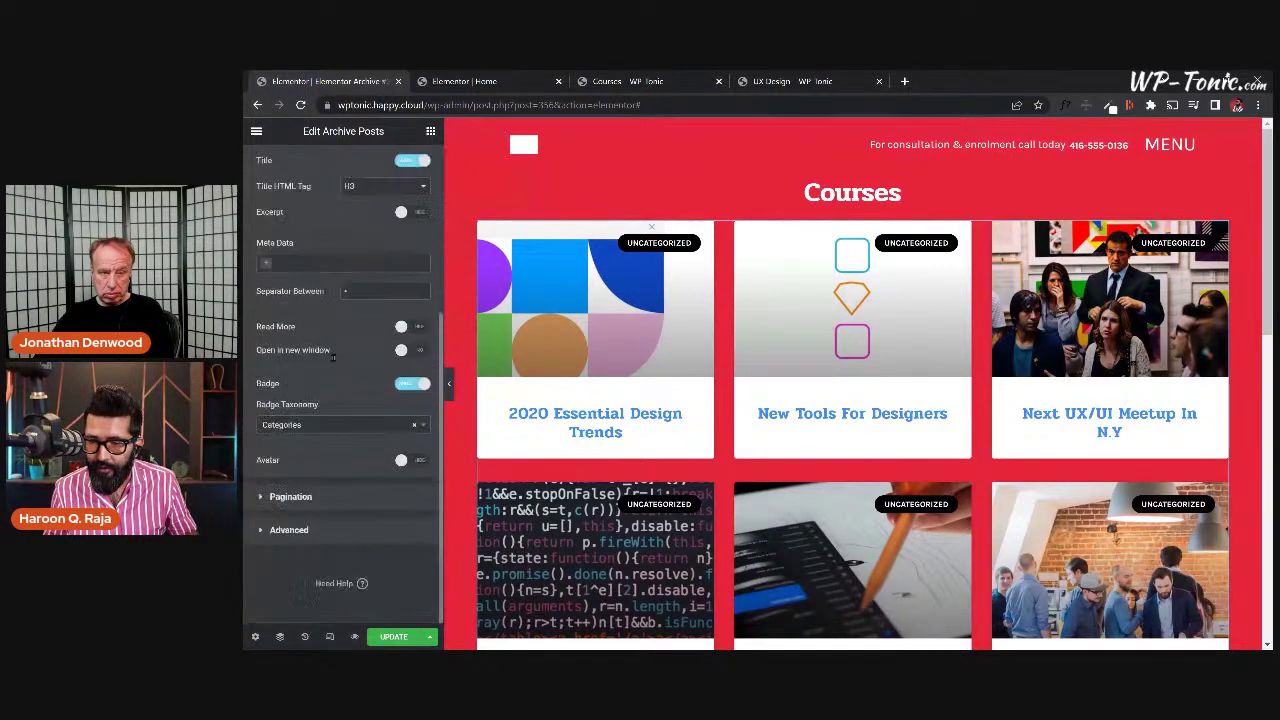
pyautogui.click(327, 530)
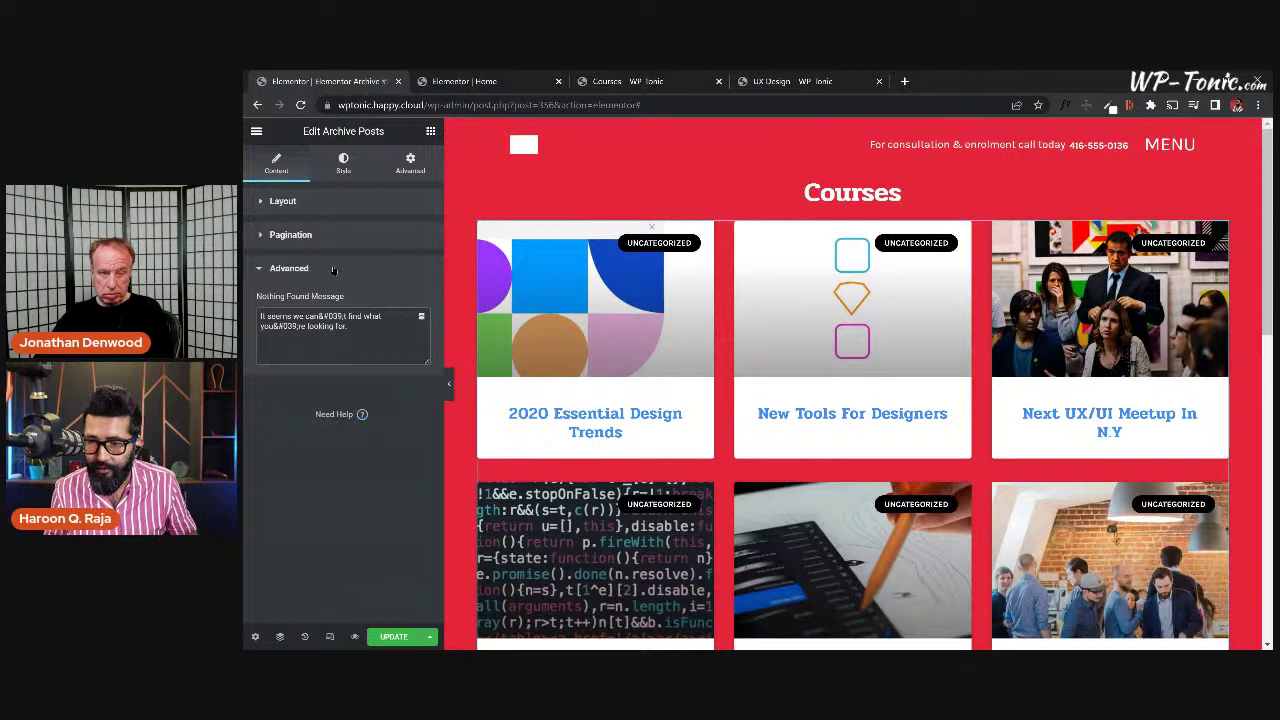
pyautogui.click(331, 240)
pyautogui.scroll(-3, 820, 431)
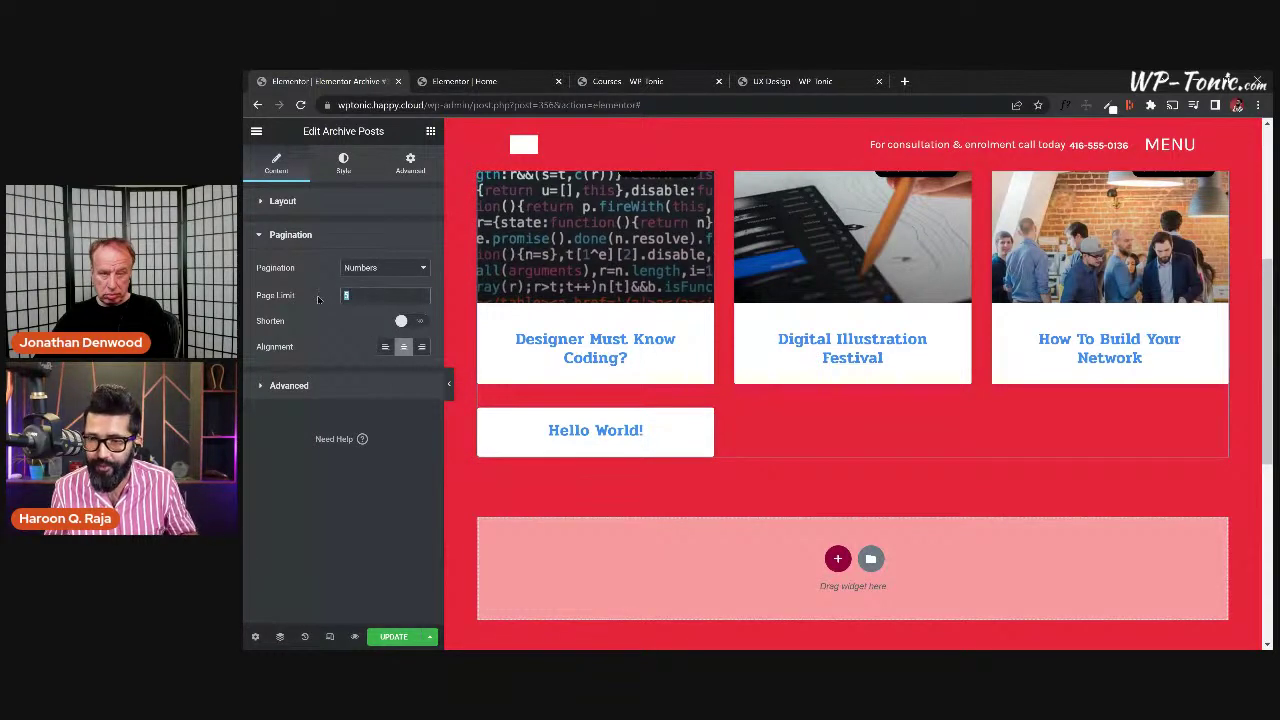
pyautogui.press('BackSpace')
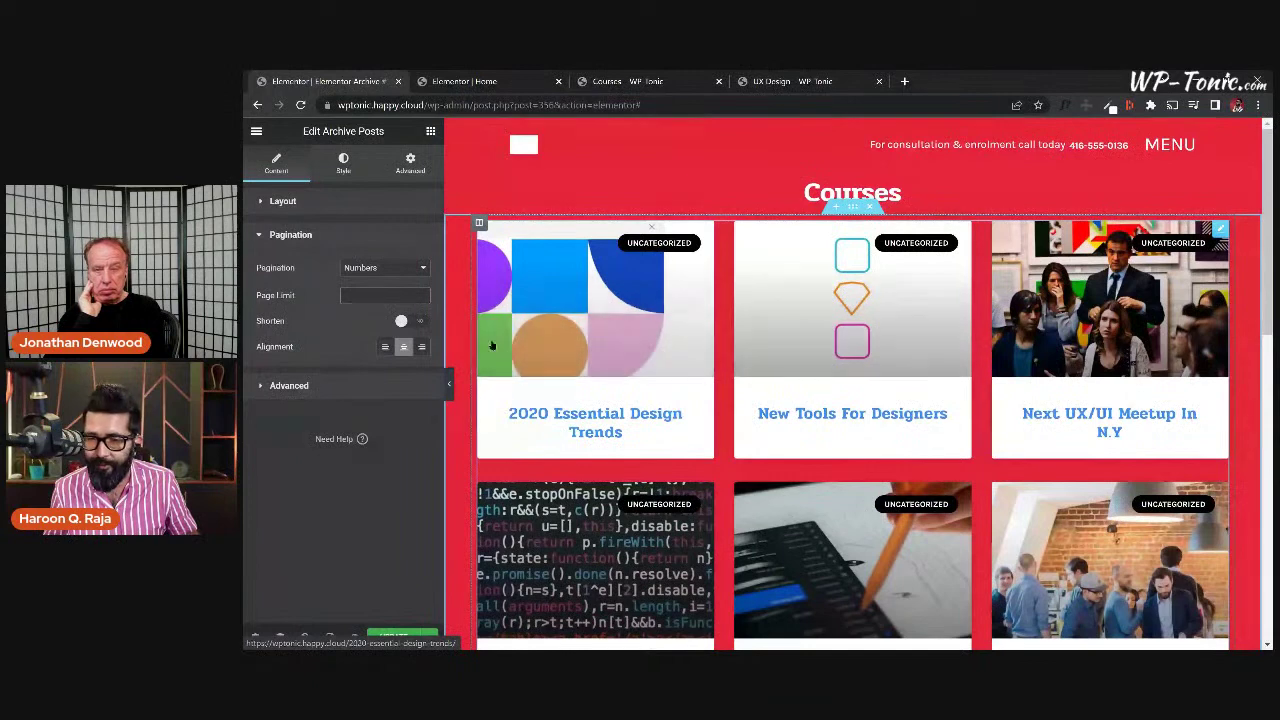
# Update the archive template and switch to the live Courses archive page.
pyautogui.click(394, 637)
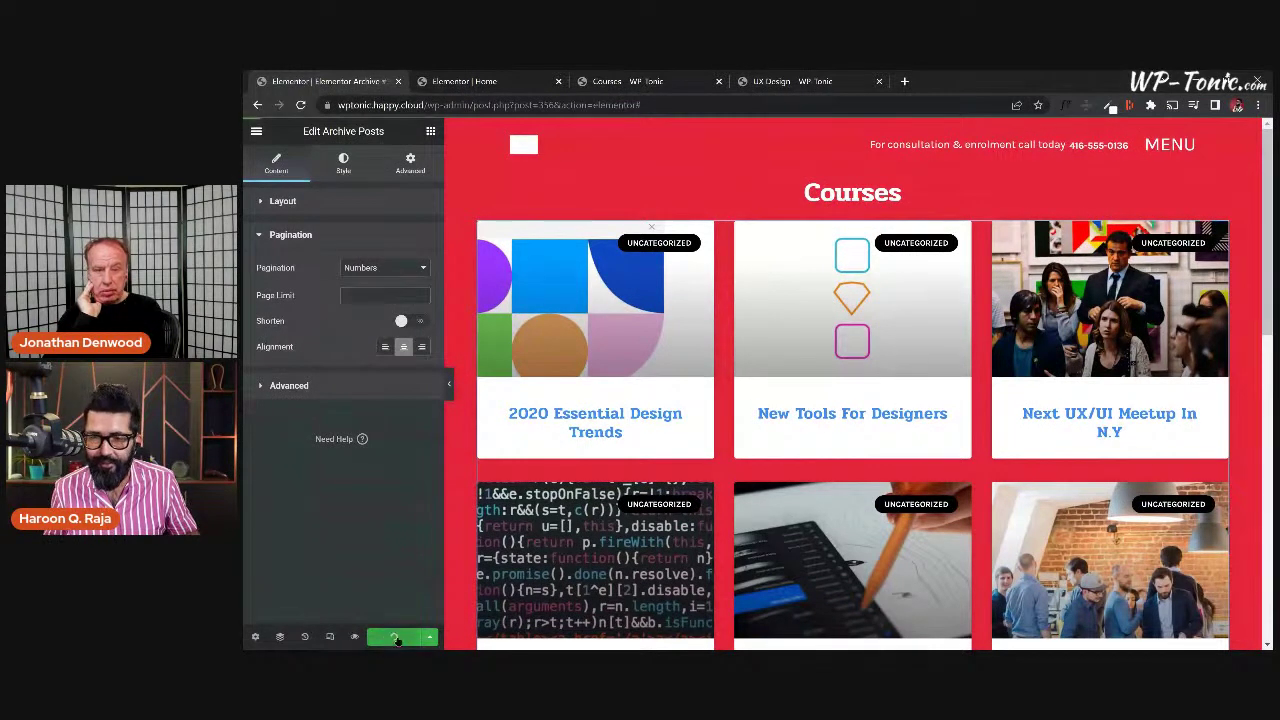
pyautogui.click(621, 82)
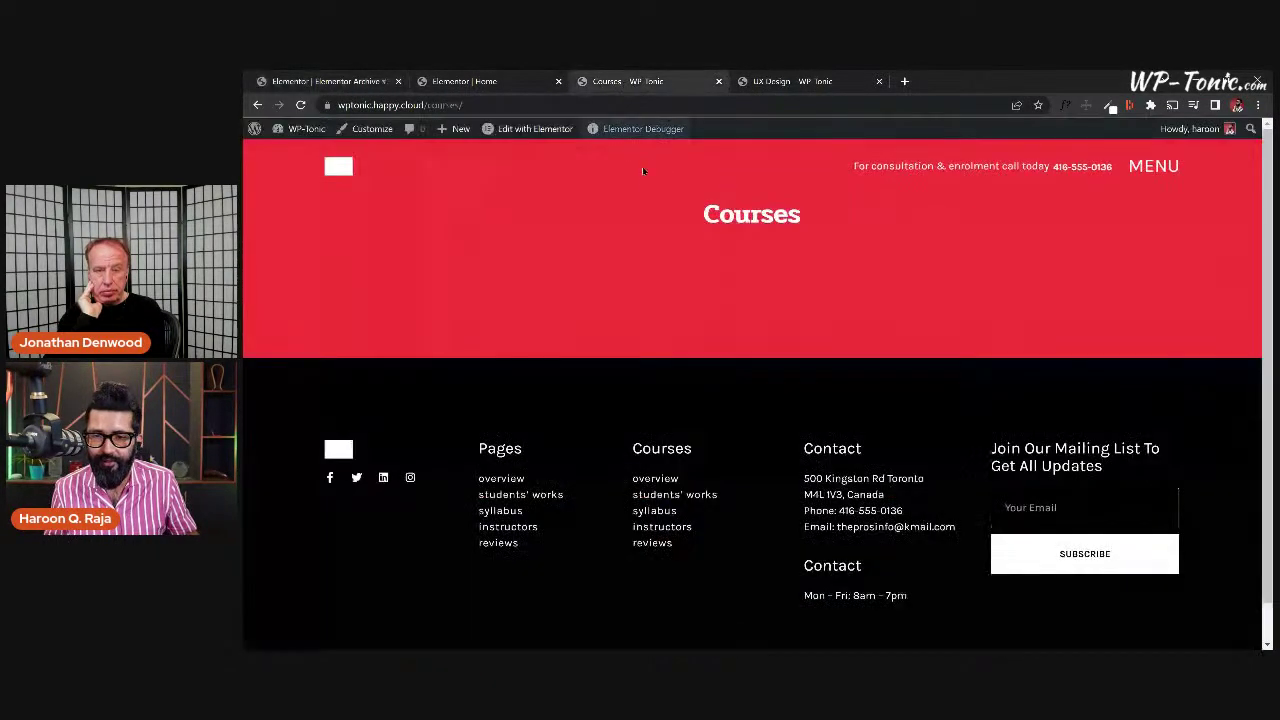
# Copy the Posts widget under the "Which Profession Would You Like To Explore?" heading in the Home page editor.
pyautogui.click(474, 82)
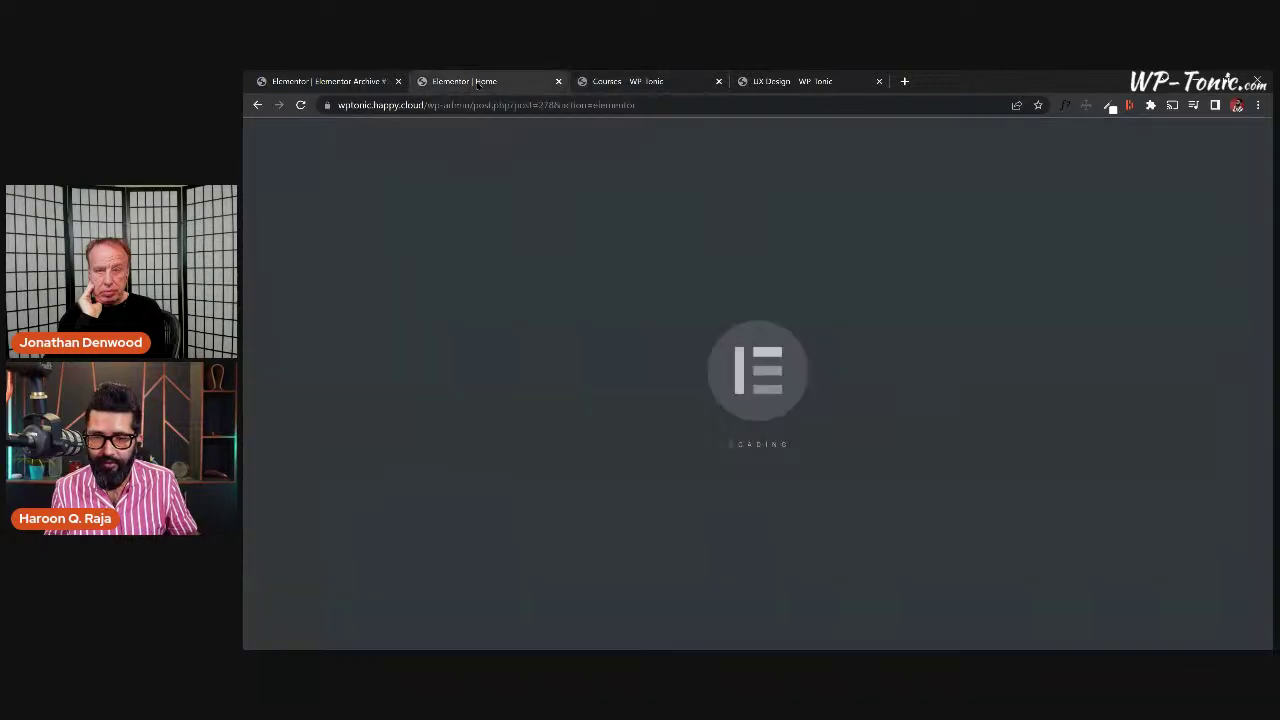
pyautogui.scroll(-3, 930, 369)
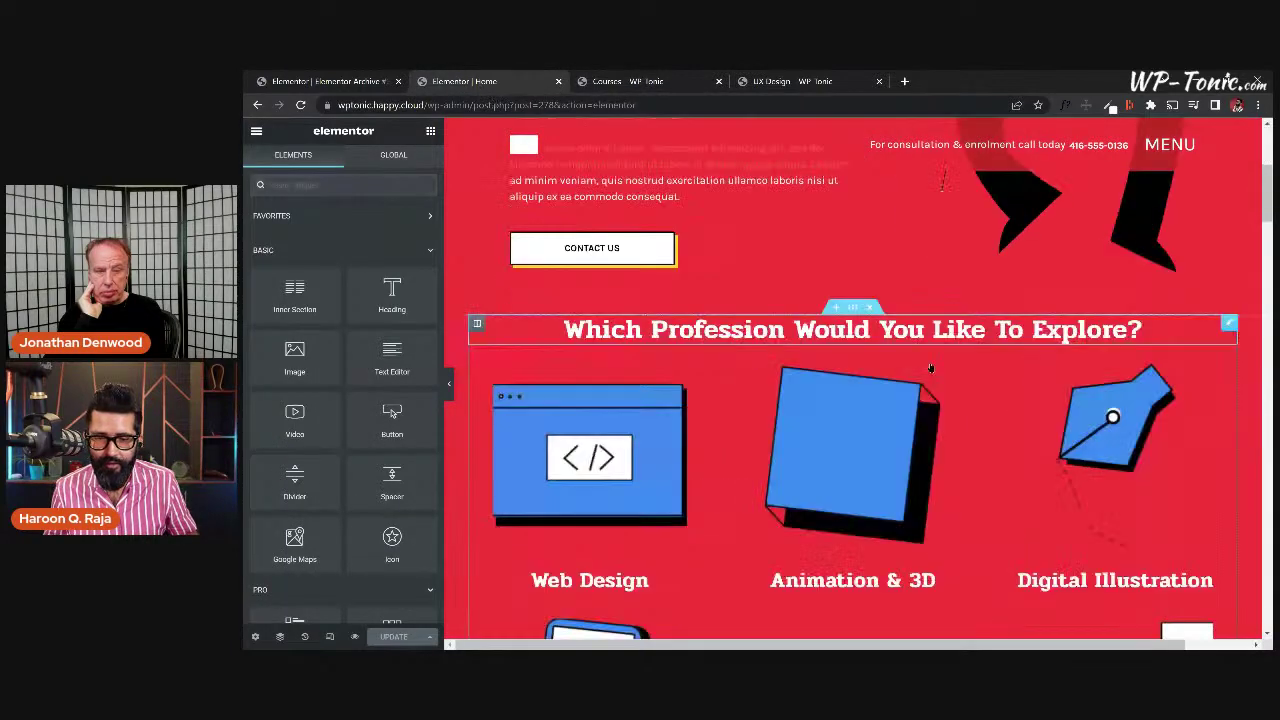
pyautogui.scroll(-1, 930, 369)
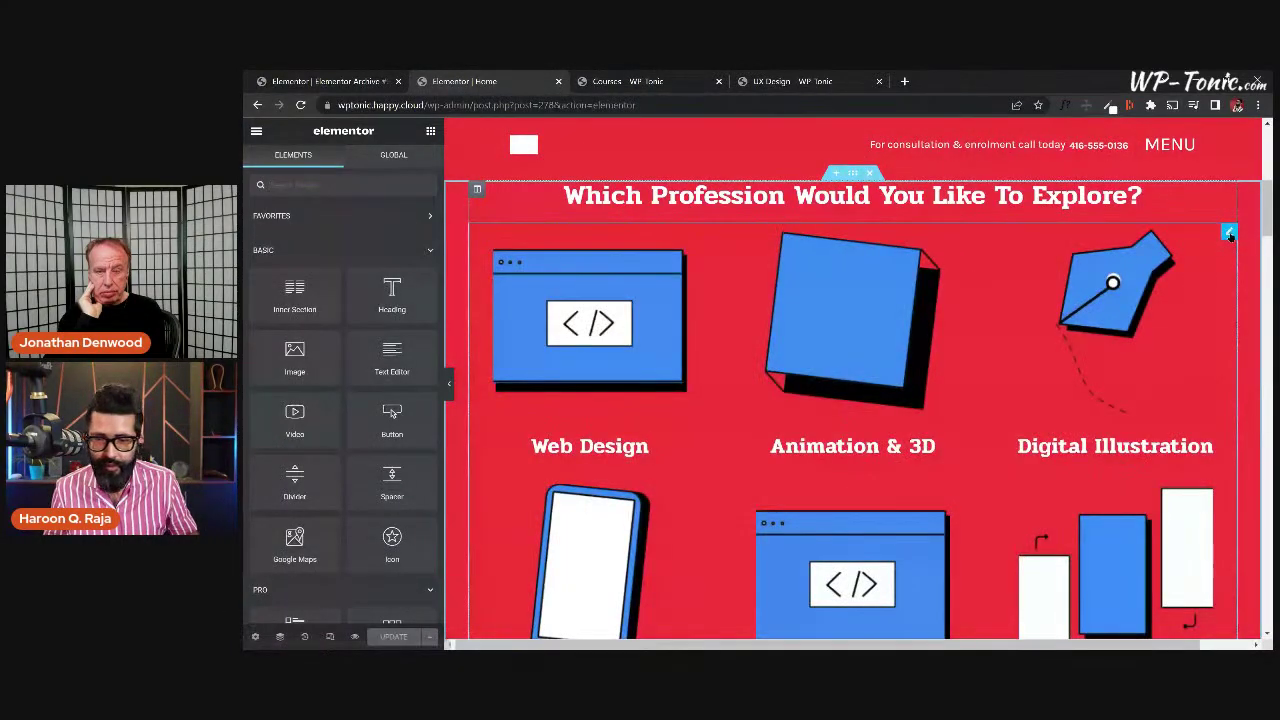
pyautogui.click(616, 312)
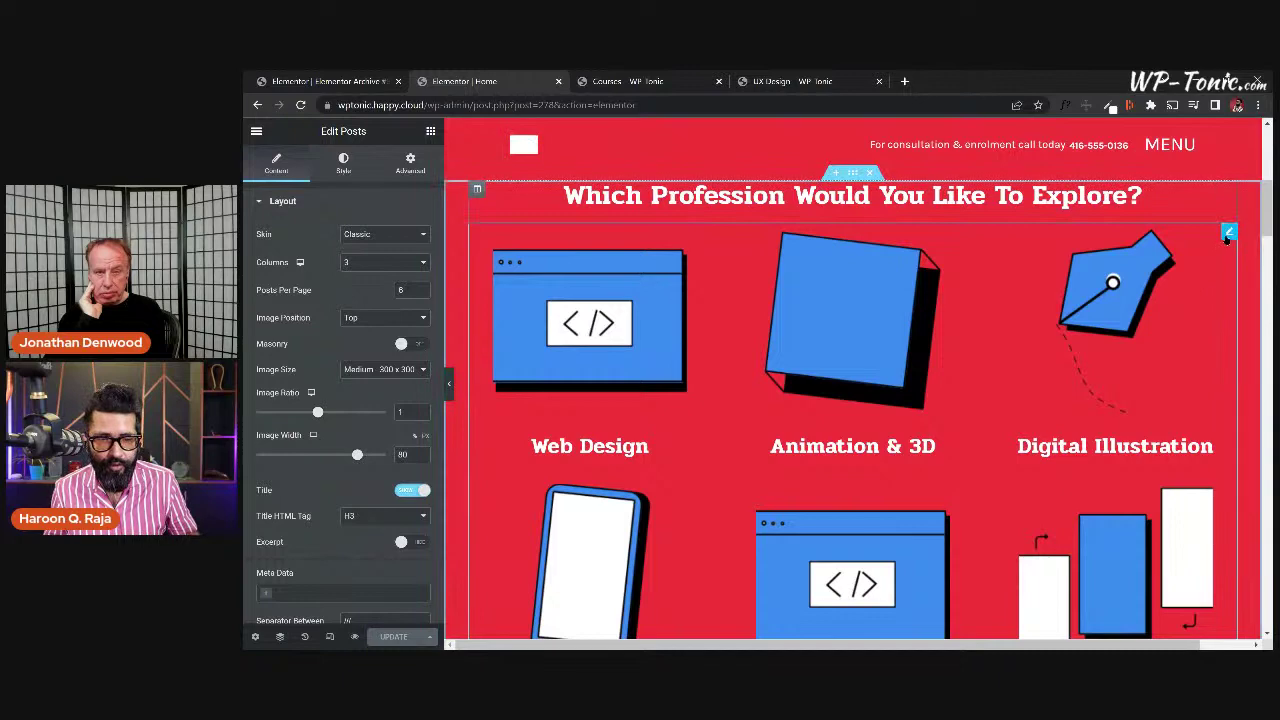
pyautogui.rightClick(1145, 244)
pyautogui.click(1197, 295)
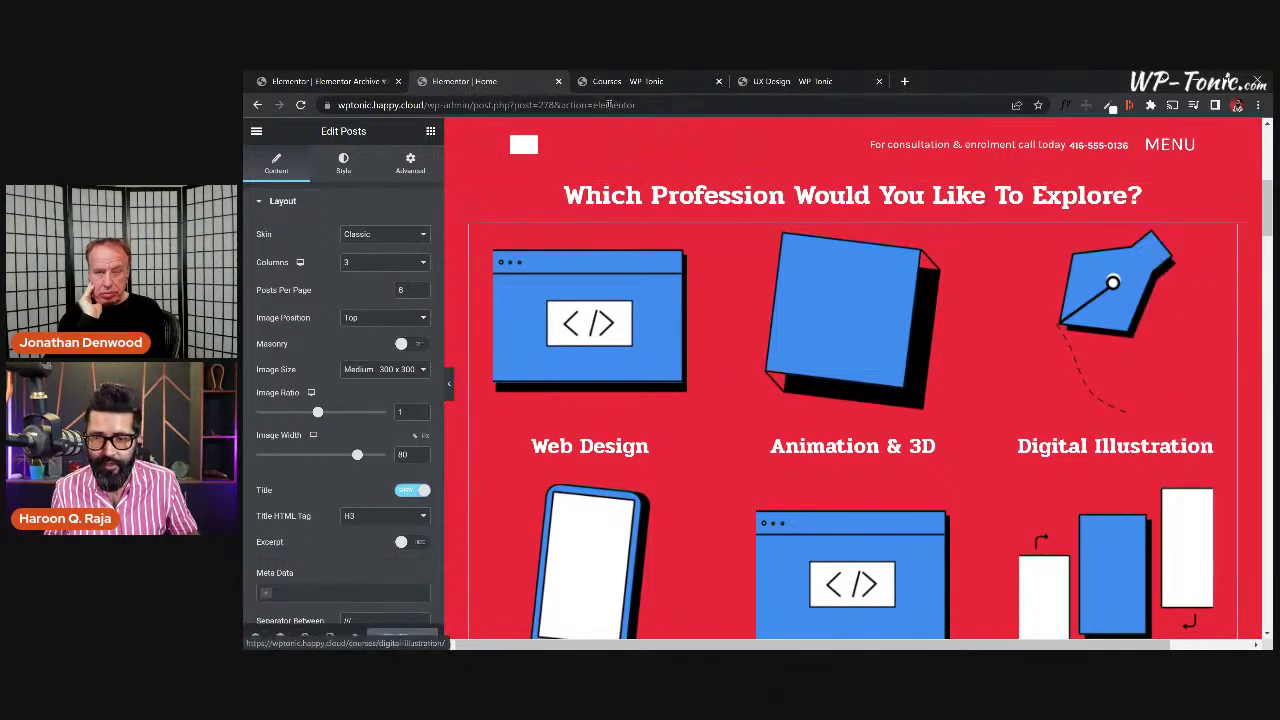
# Change the Archive Posts skin to Classic in the archive template and paste the copied widget's style onto it.
pyautogui.click(362, 84)
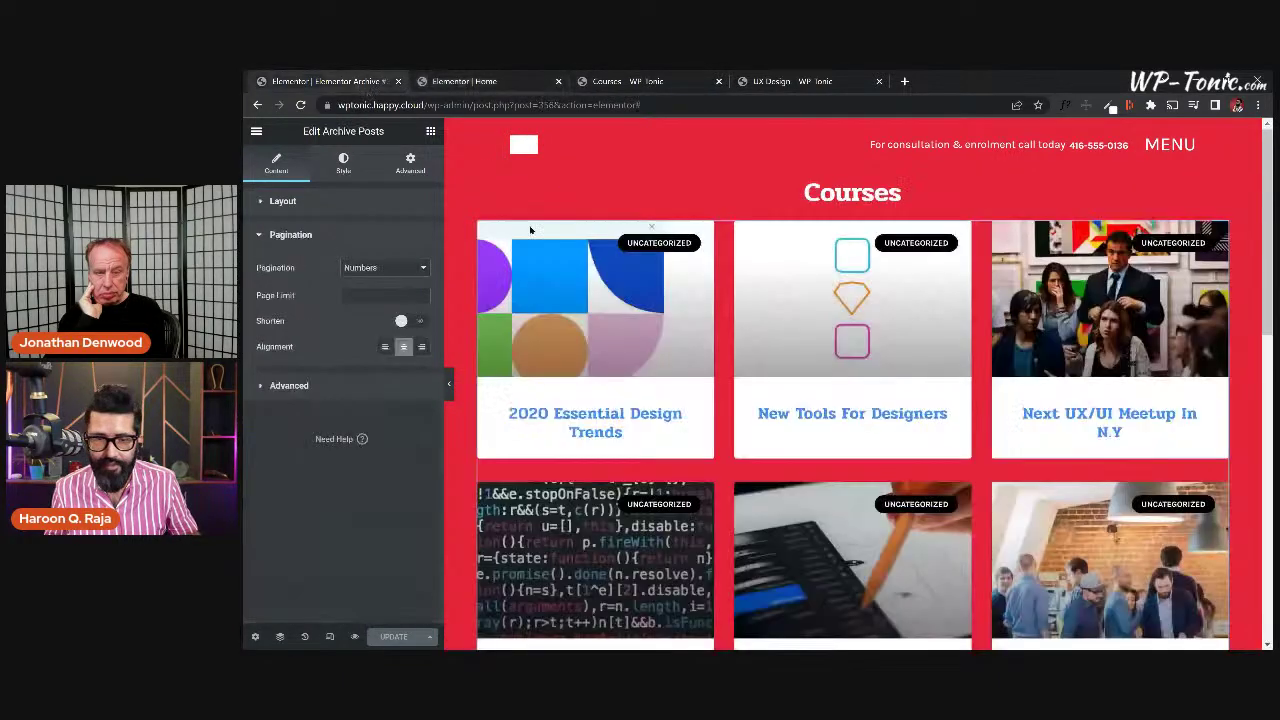
pyautogui.click(363, 203)
pyautogui.click(385, 234)
pyautogui.click(375, 250)
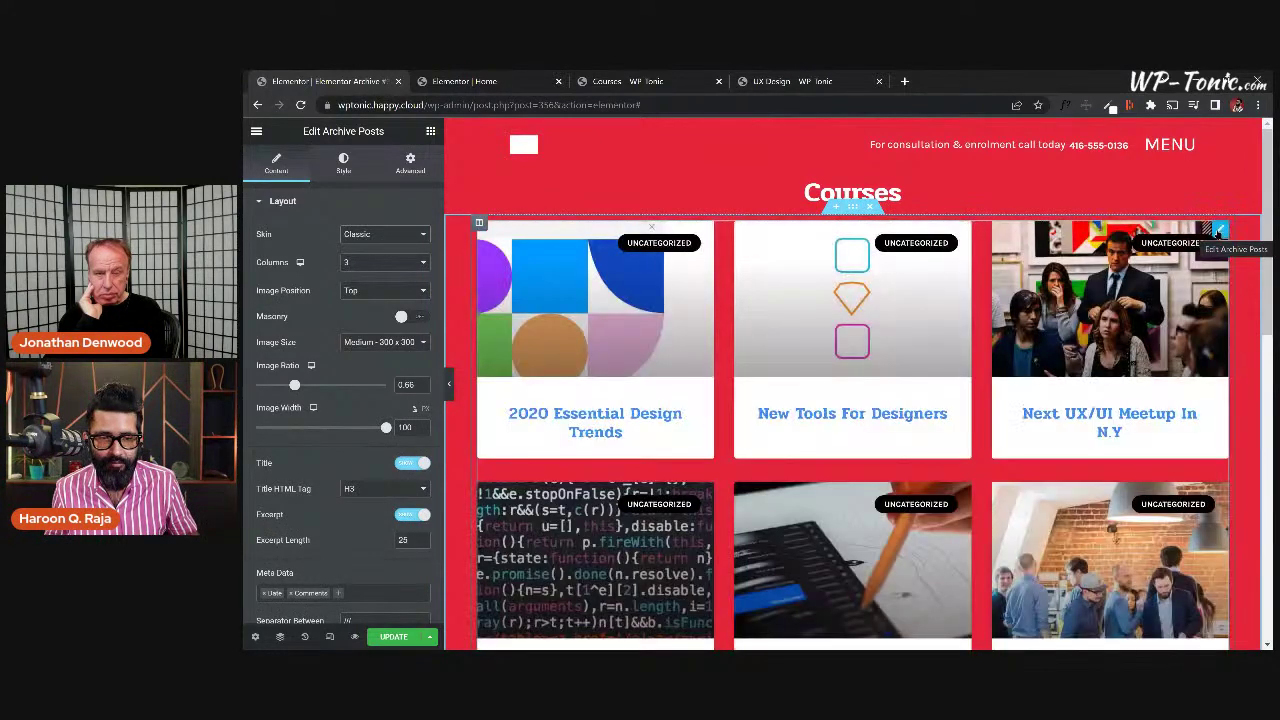
pyautogui.rightClick(1219, 230)
pyautogui.click(1198, 323)
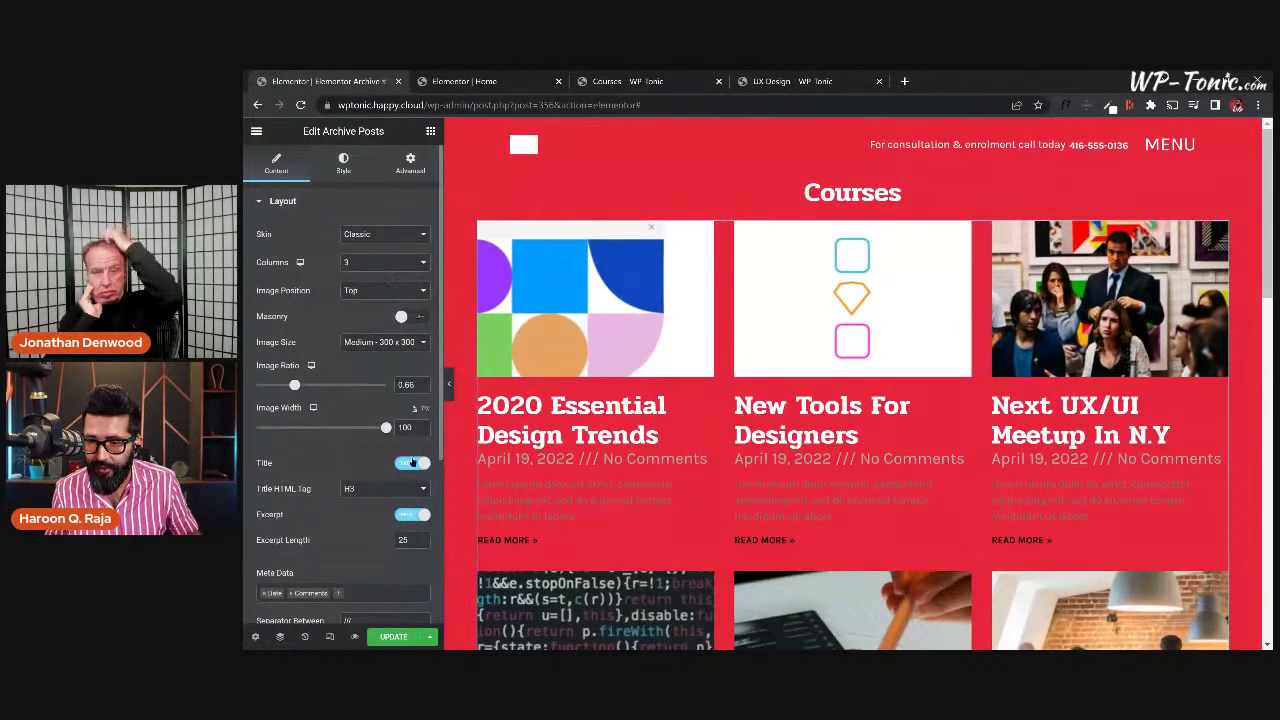
# Turn off the excerpt and Read More link and remove the Date and Comments meta data from the archive posts.
pyautogui.click(410, 514)
pyautogui.scroll(-3, 362, 502)
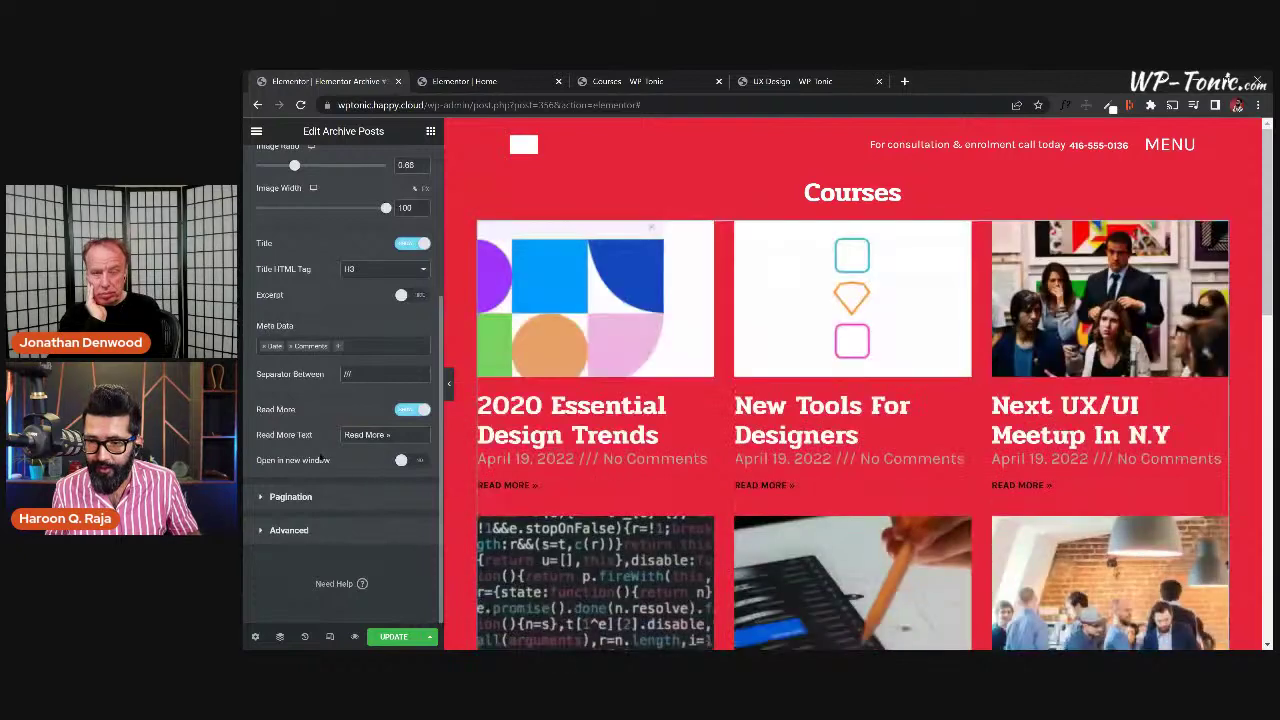
pyautogui.click(411, 416)
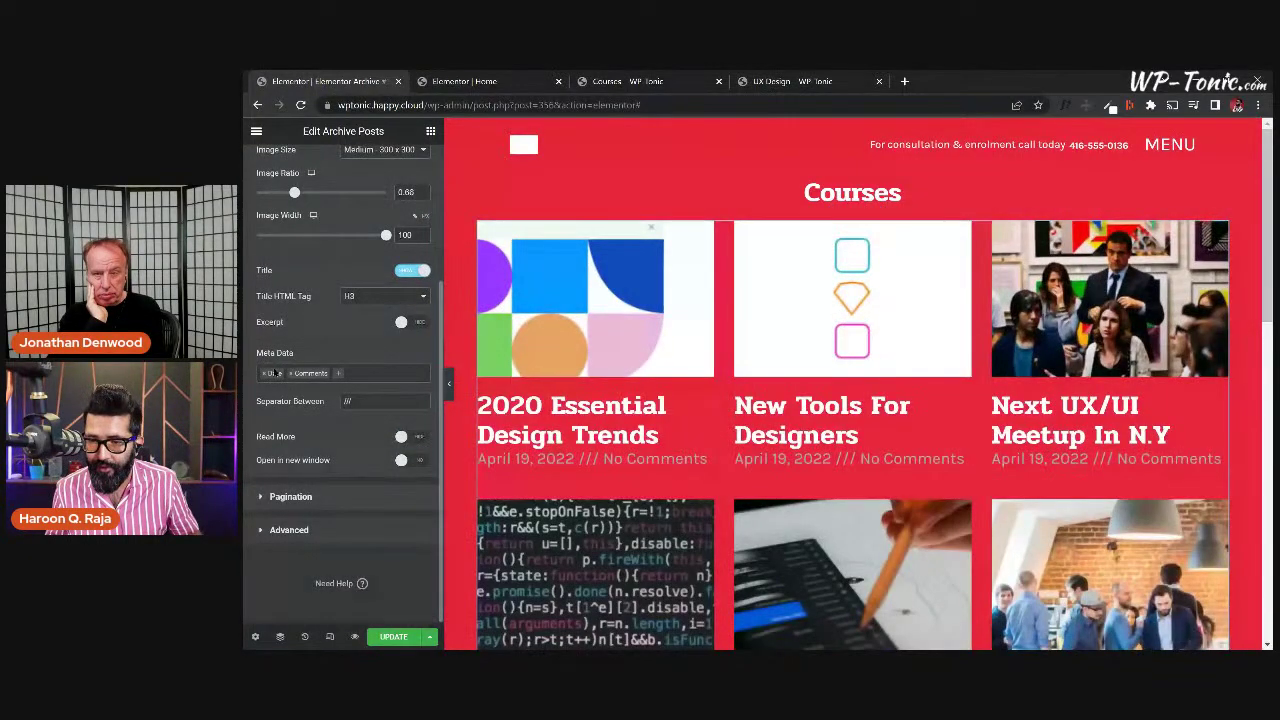
pyautogui.click(265, 373)
pyautogui.click(265, 373)
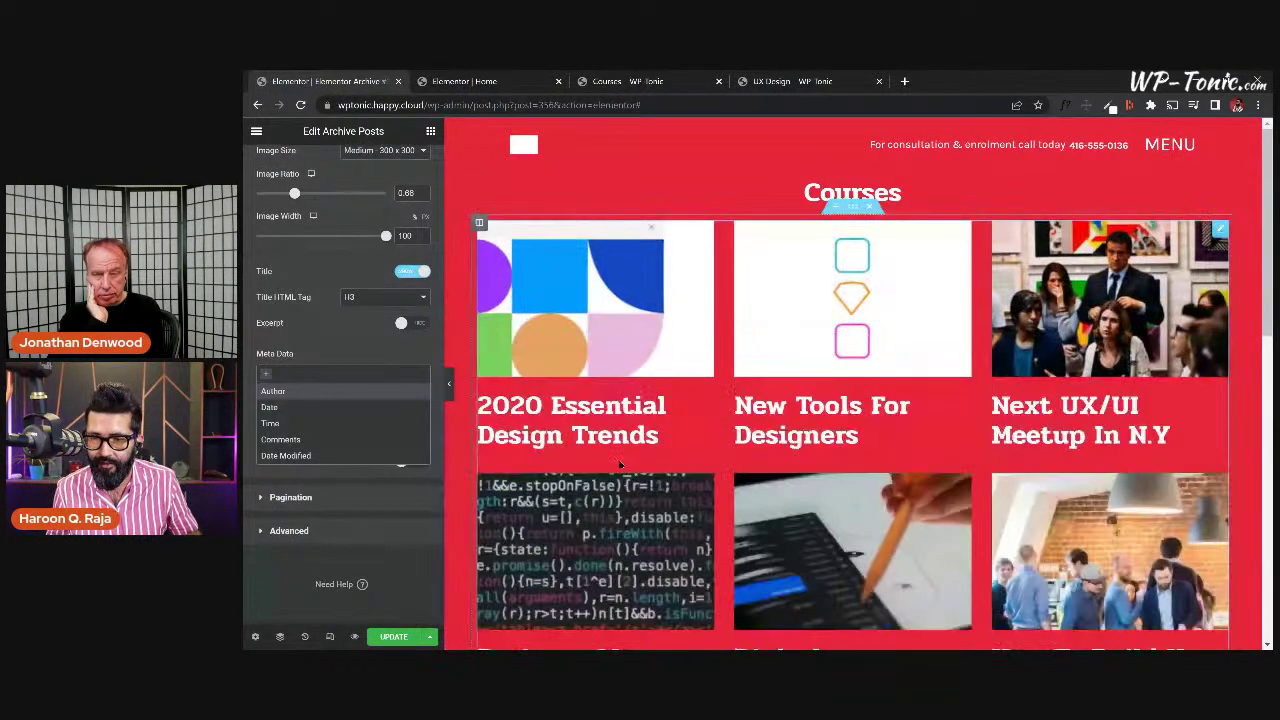
# Centre-align the Classic archive posts in the widget's layout style.
pyautogui.scroll(3, 350, 250)
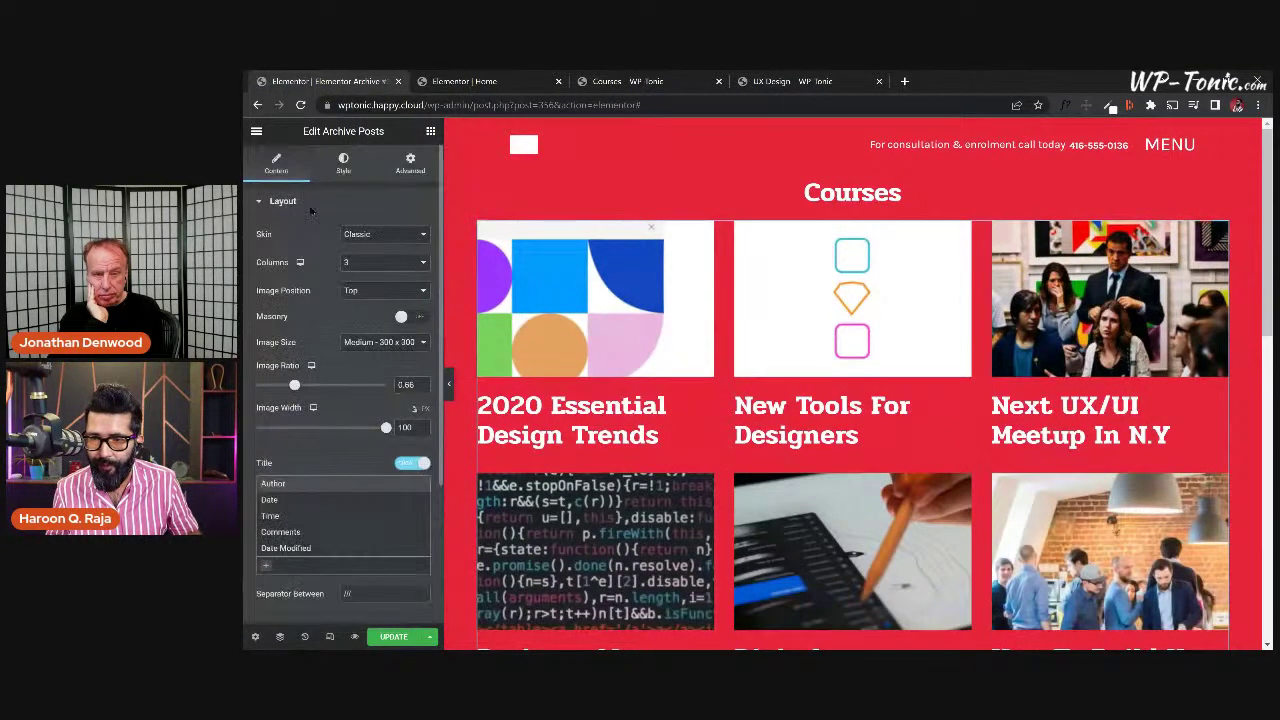
pyautogui.click(345, 162)
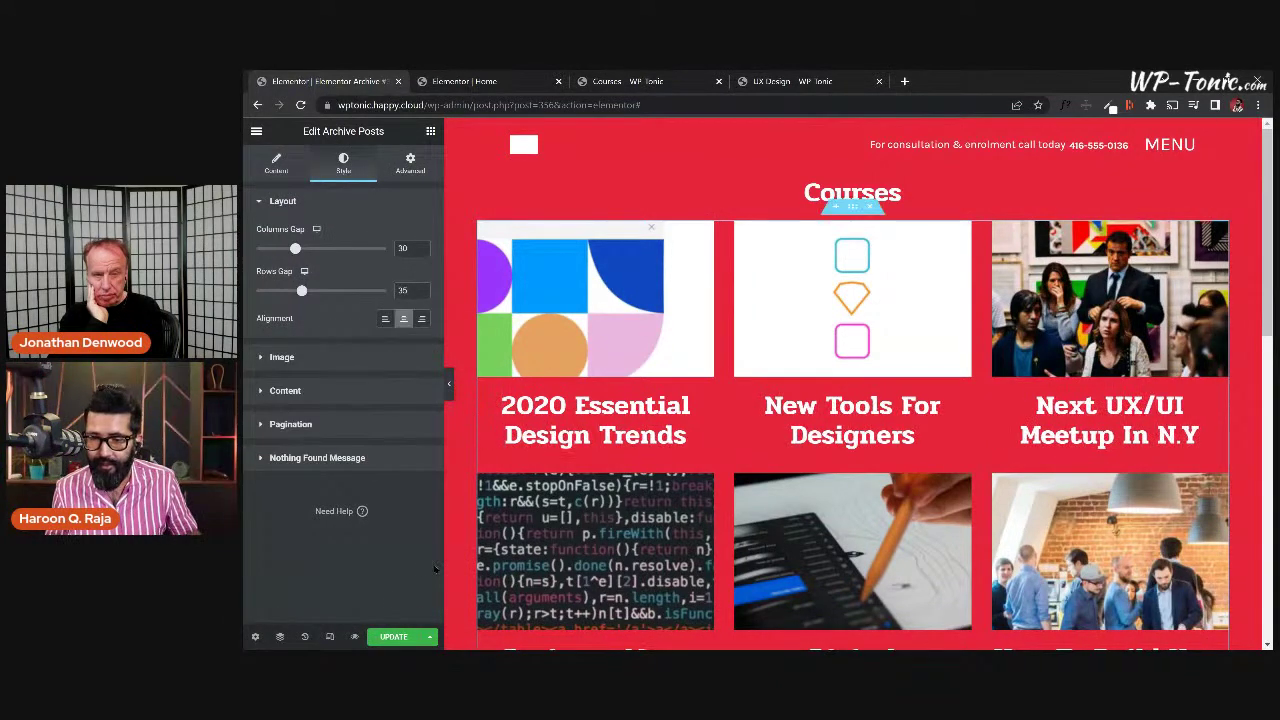
# Review the content and style layout settings of the Home page's Posts widget for comparison.
pyautogui.click(527, 83)
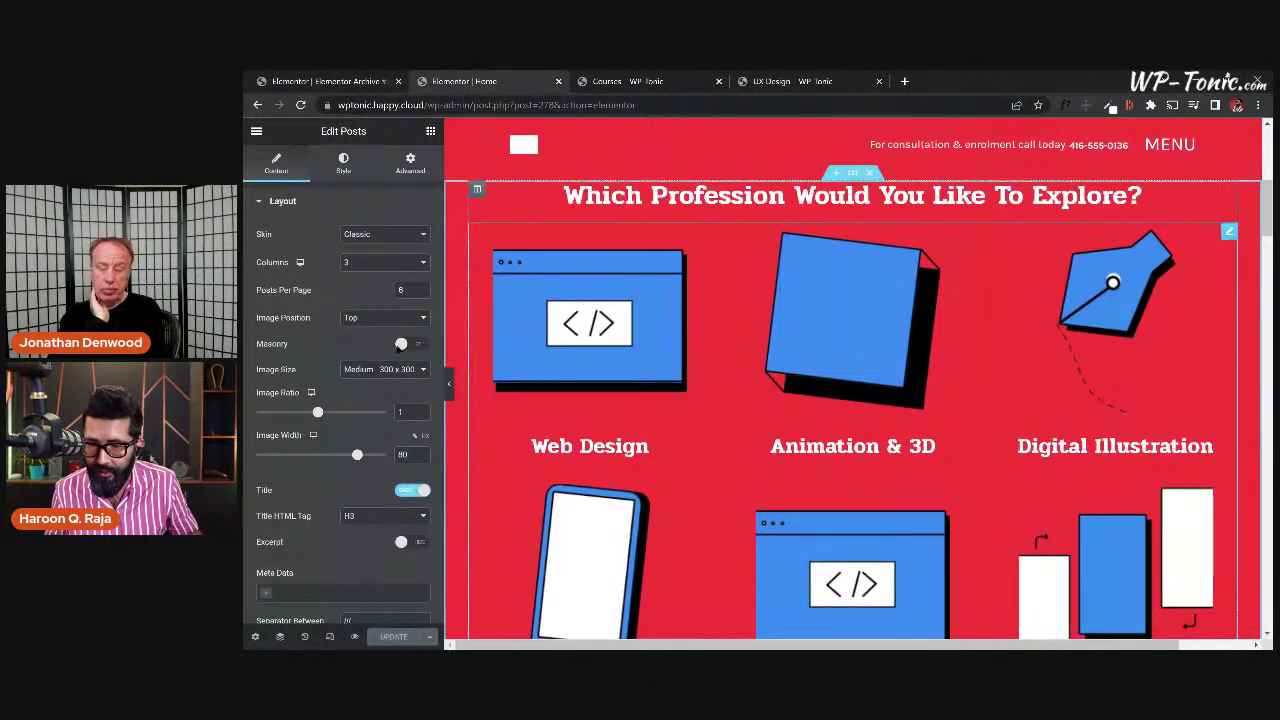
pyautogui.scroll(-2, 340, 480)
pyautogui.scroll(3, 344, 470)
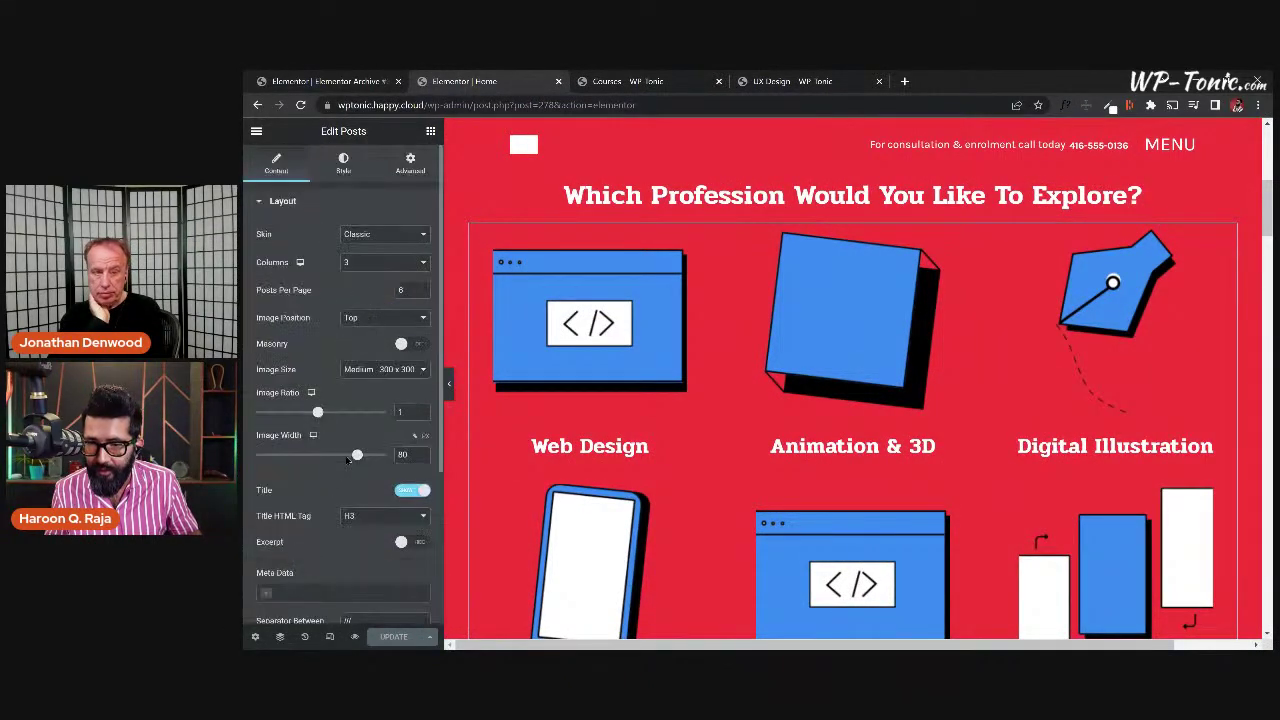
pyautogui.click(343, 162)
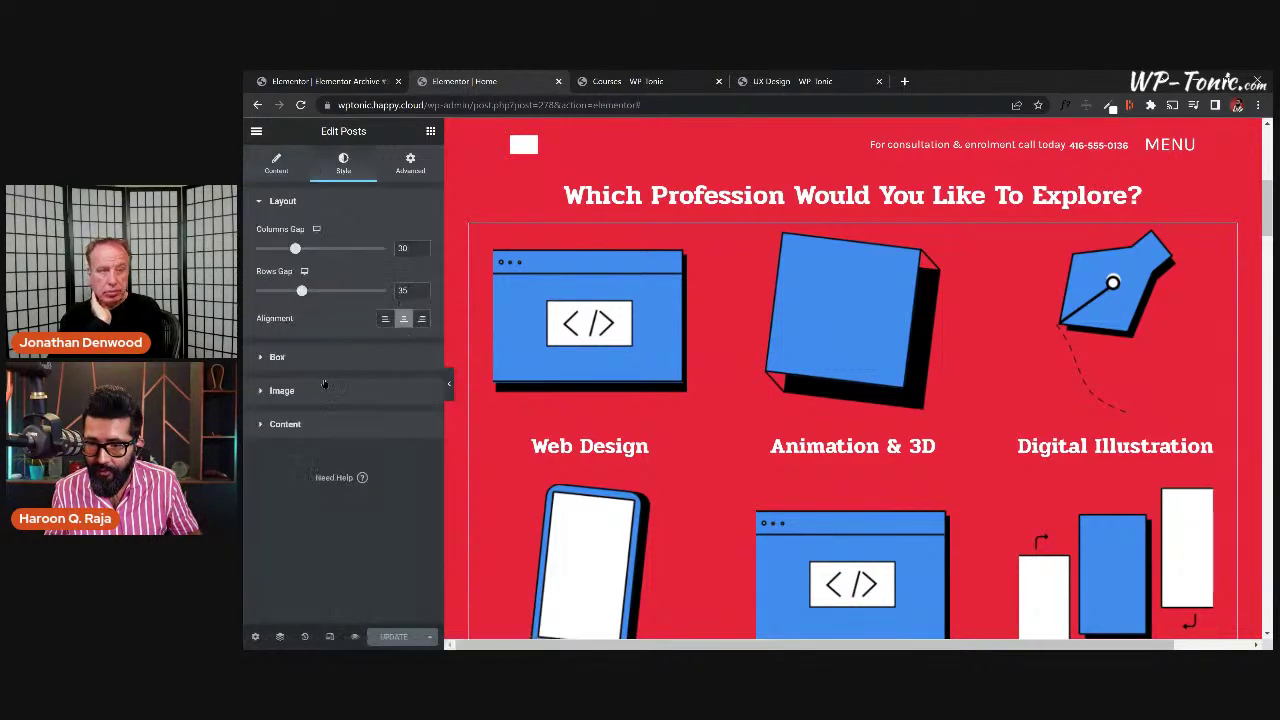
# Compare the title typography of the Archive Posts widget with that of the Home page's Posts widget.
pyautogui.click(328, 81)
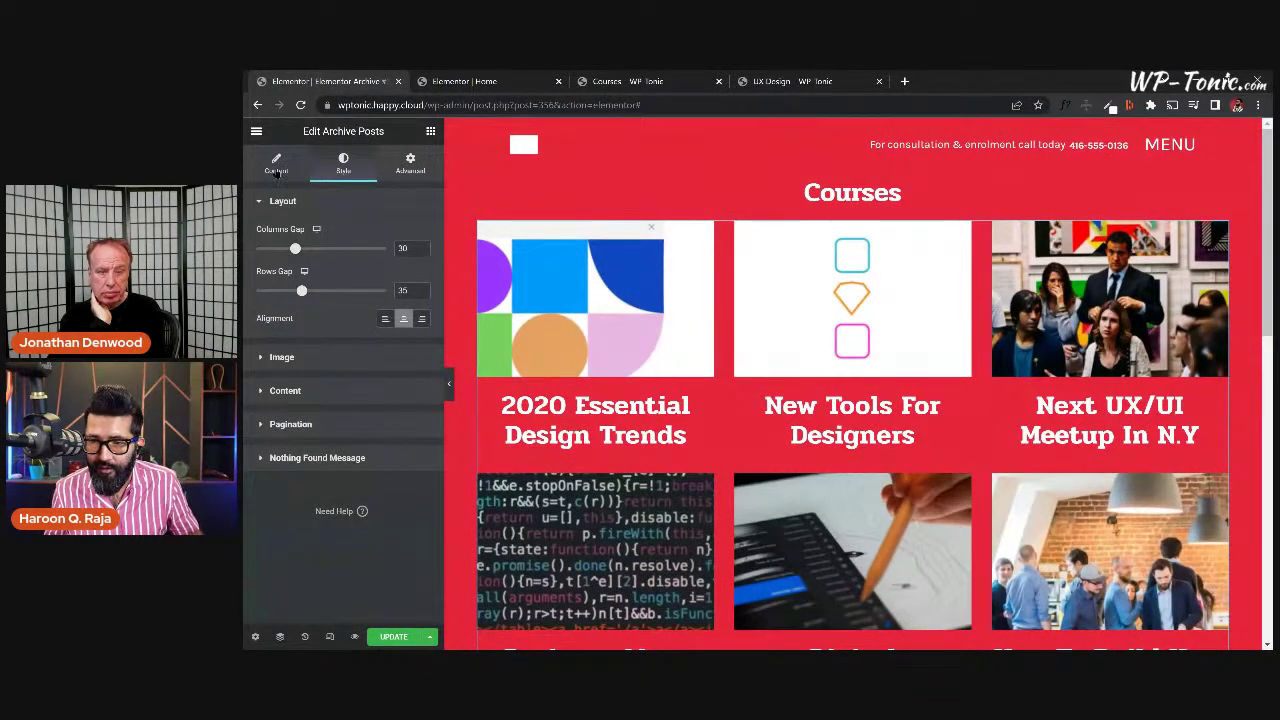
pyautogui.click(310, 390)
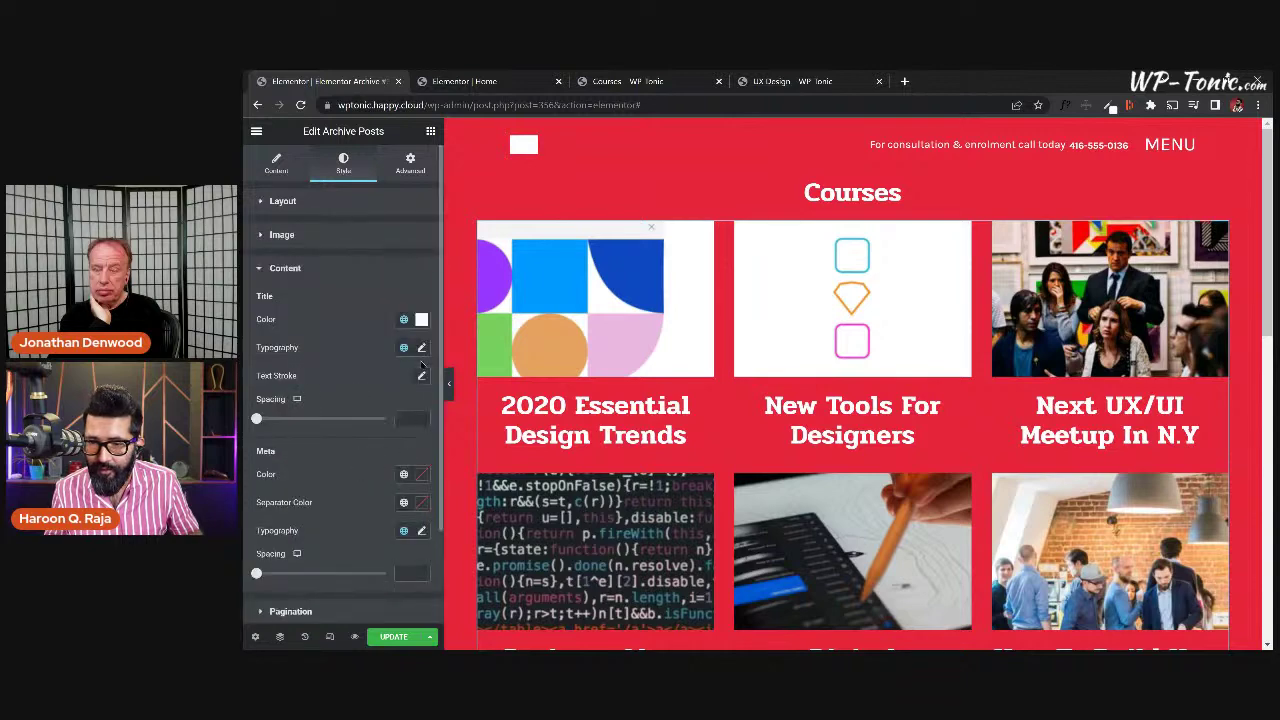
pyautogui.click(421, 348)
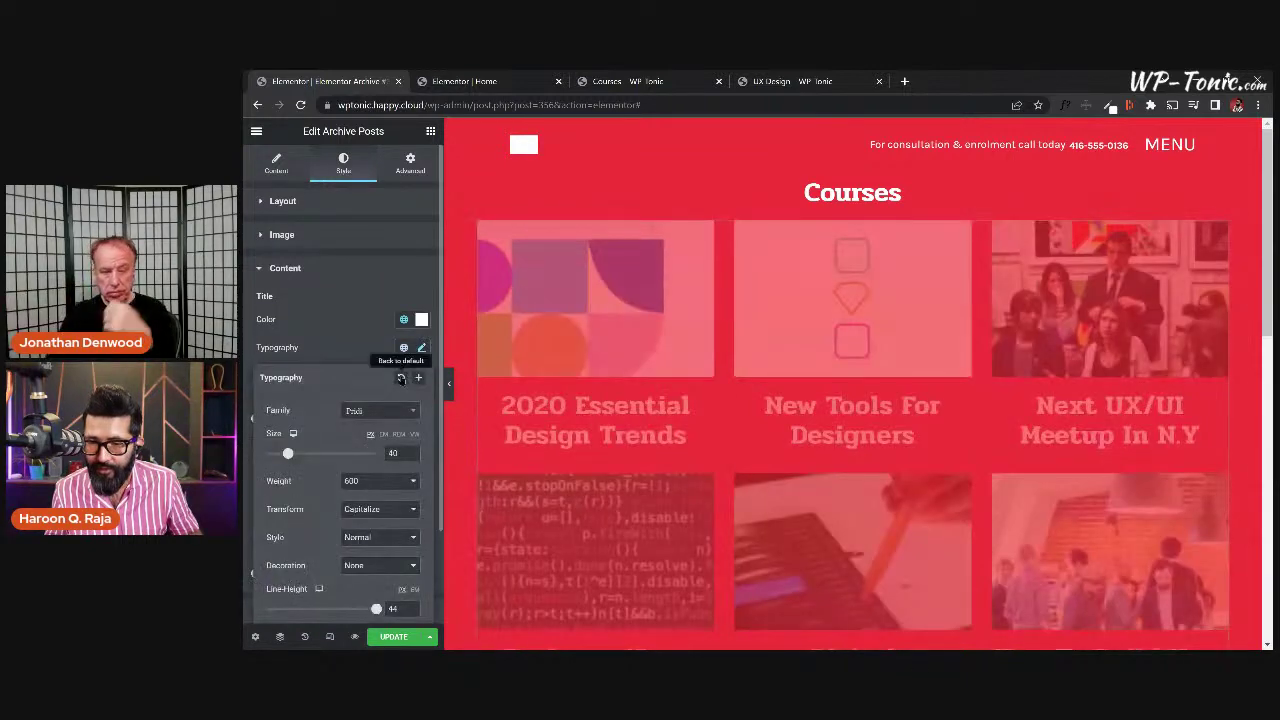
pyautogui.click(421, 348)
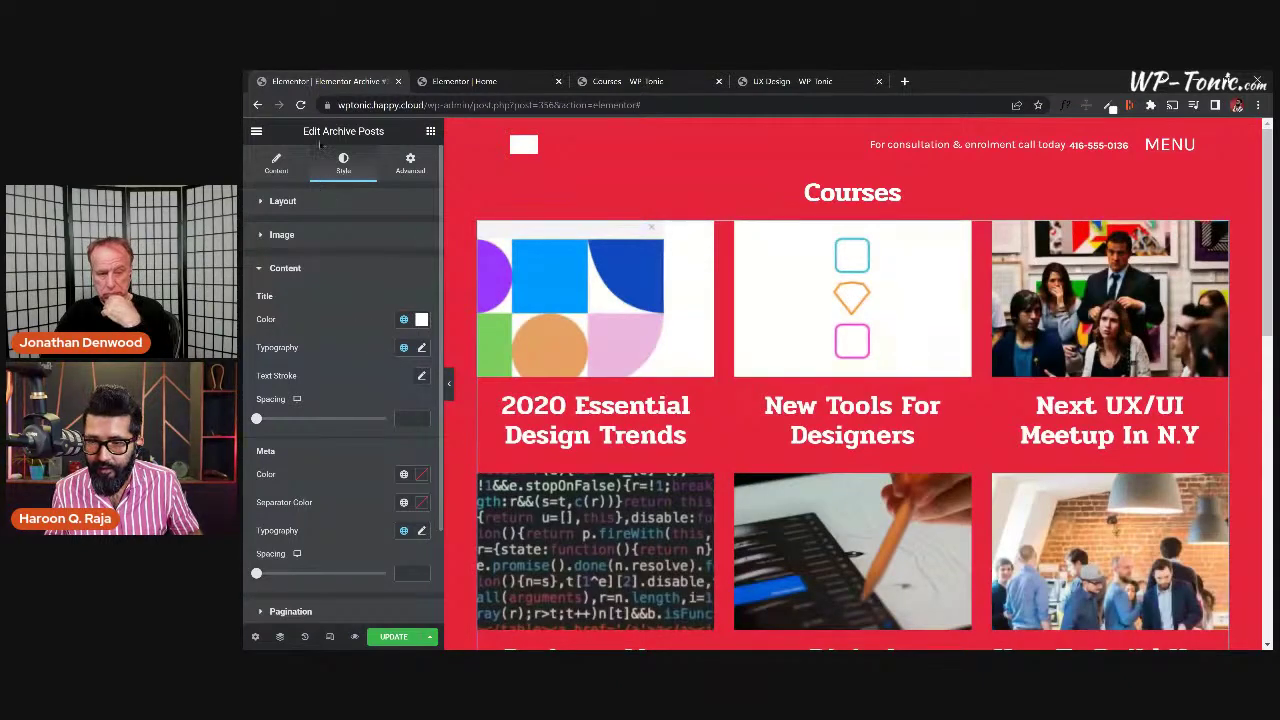
pyautogui.click(500, 80)
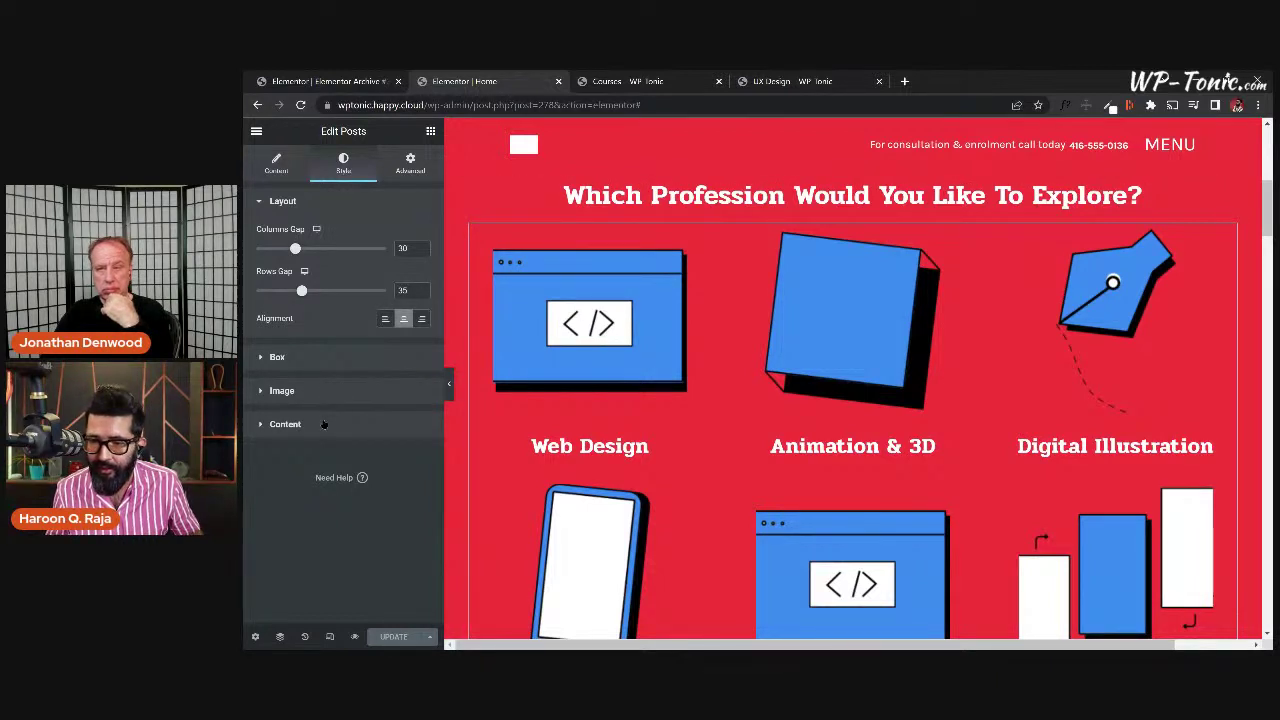
pyautogui.click(383, 406)
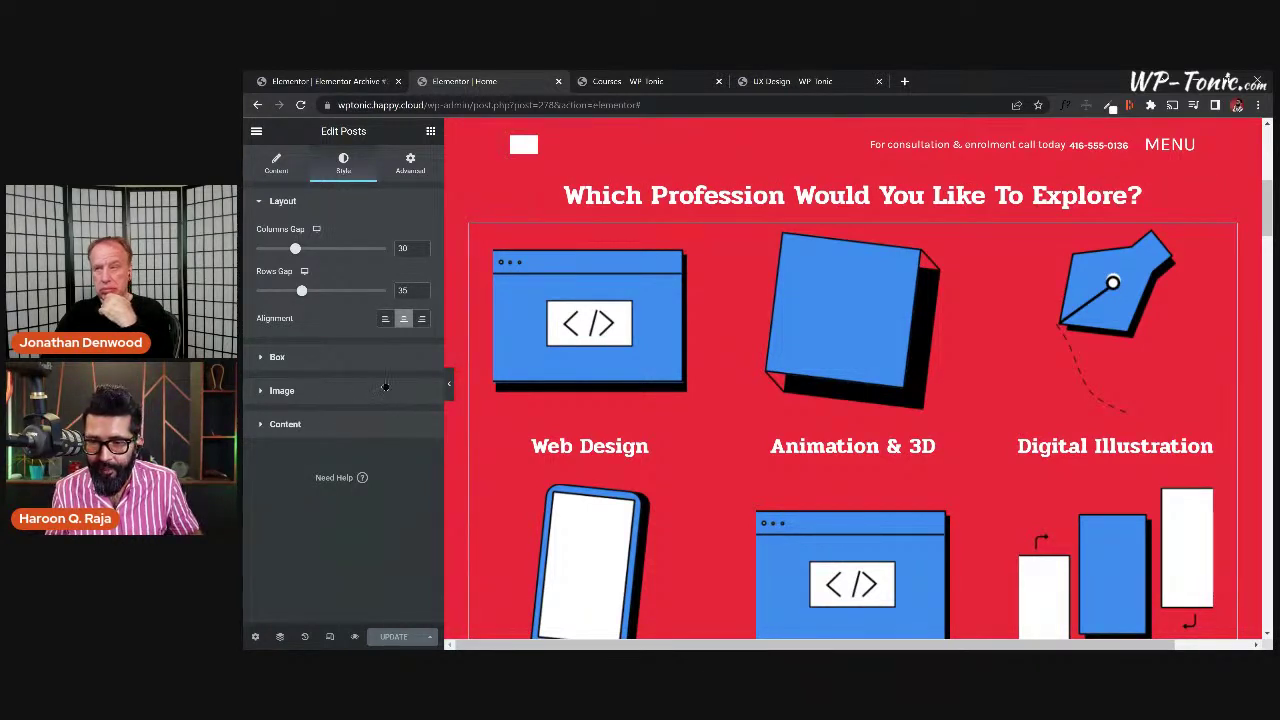
pyautogui.click(420, 382)
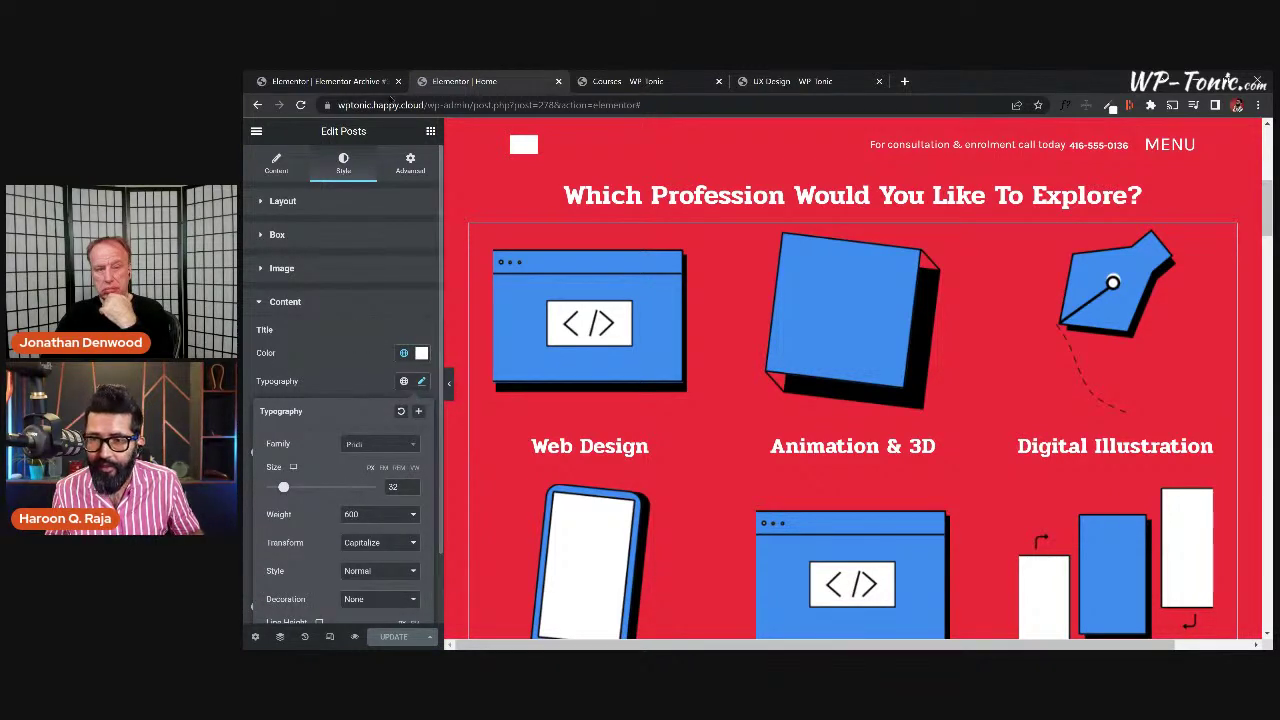
# Set the Archive Posts title font size to 32 px in the archive template.
pyautogui.click(365, 82)
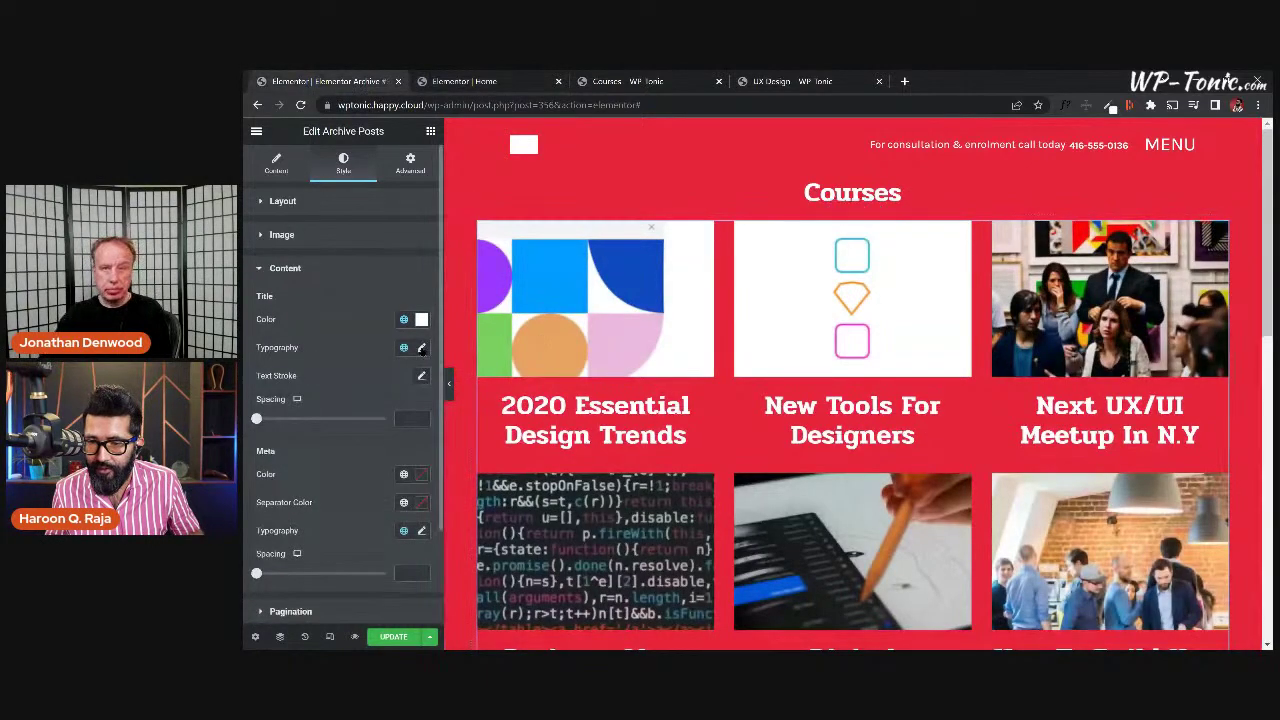
pyautogui.click(421, 348)
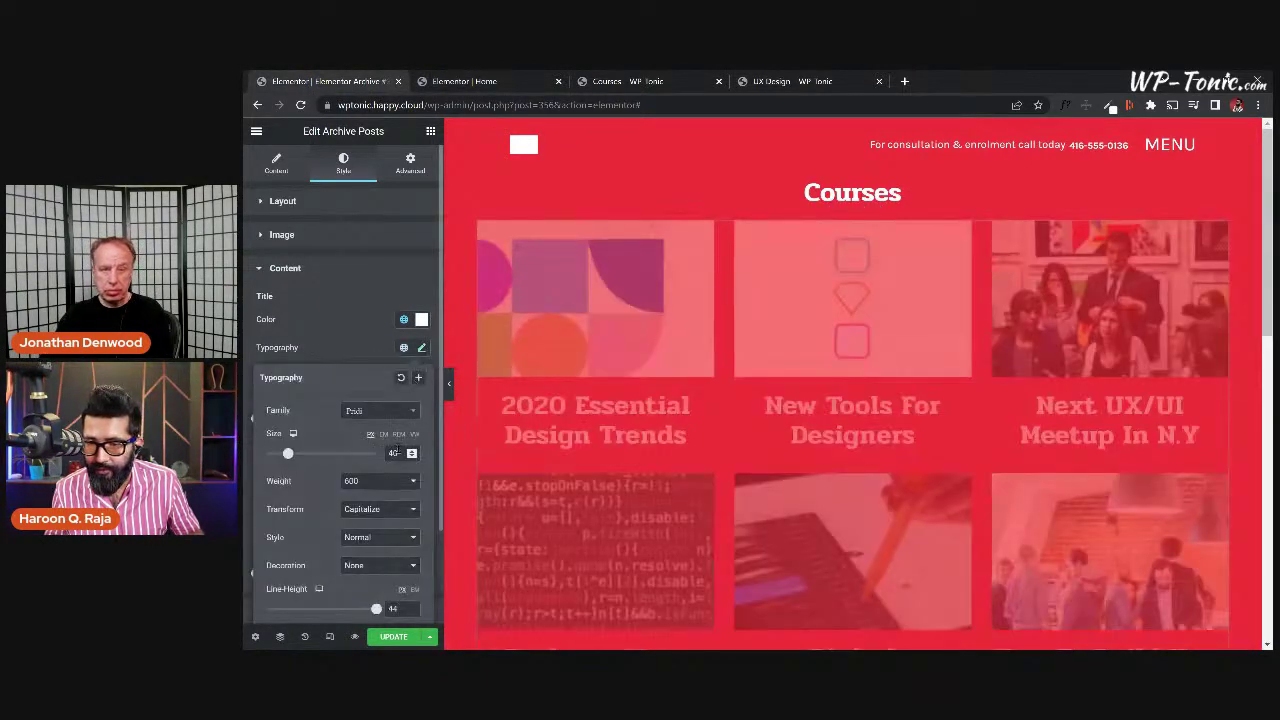
pyautogui.write('32')
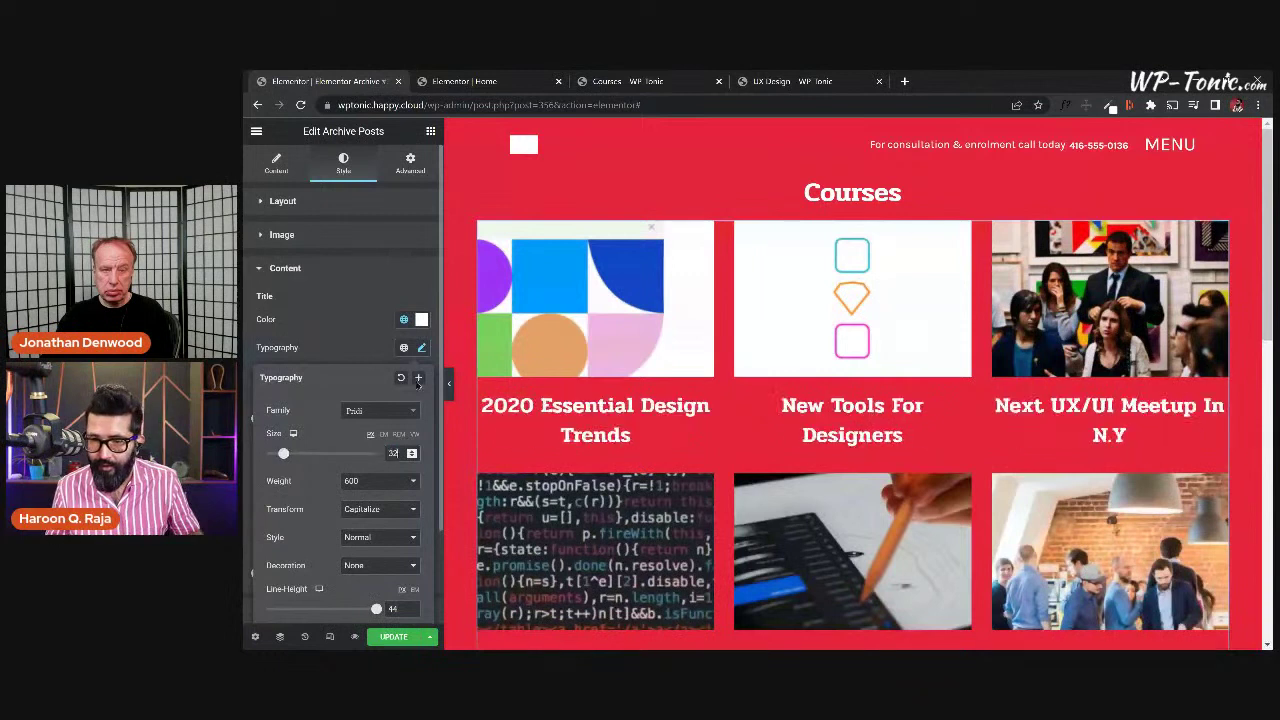
pyautogui.click(422, 348)
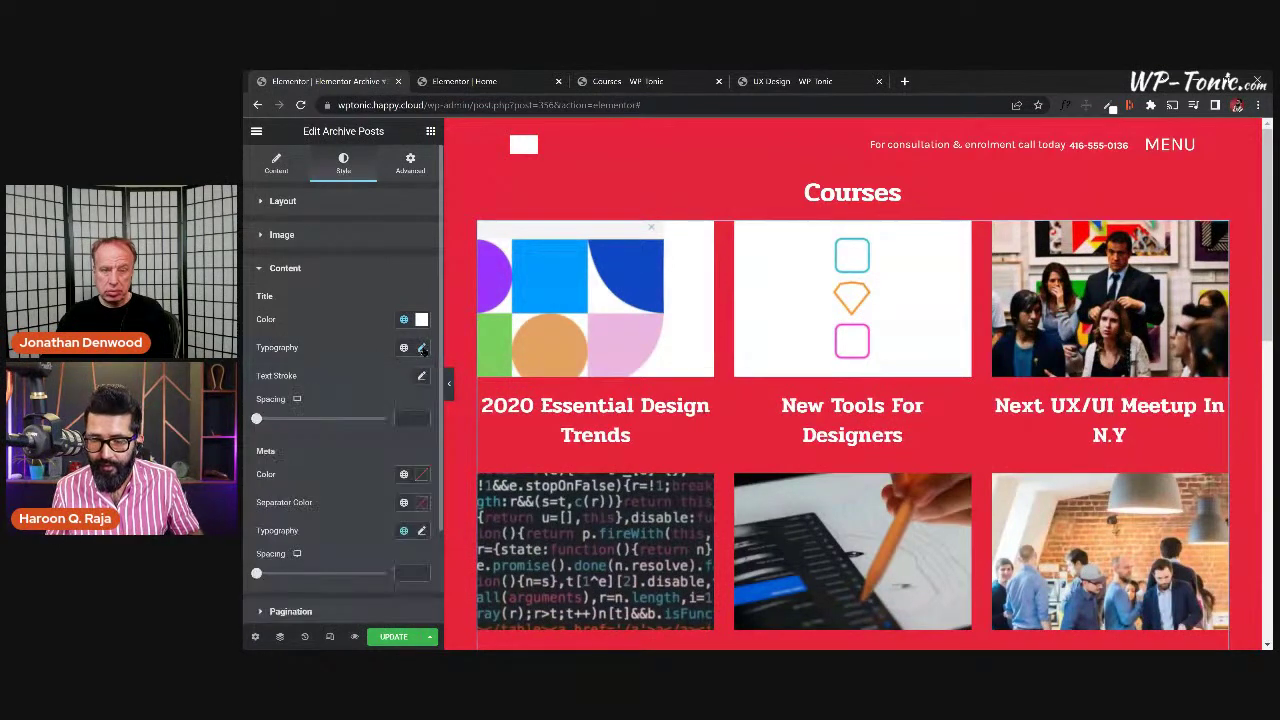
# Update the archive template, then reload the live Courses archive and check its course grid.
pyautogui.click(397, 637)
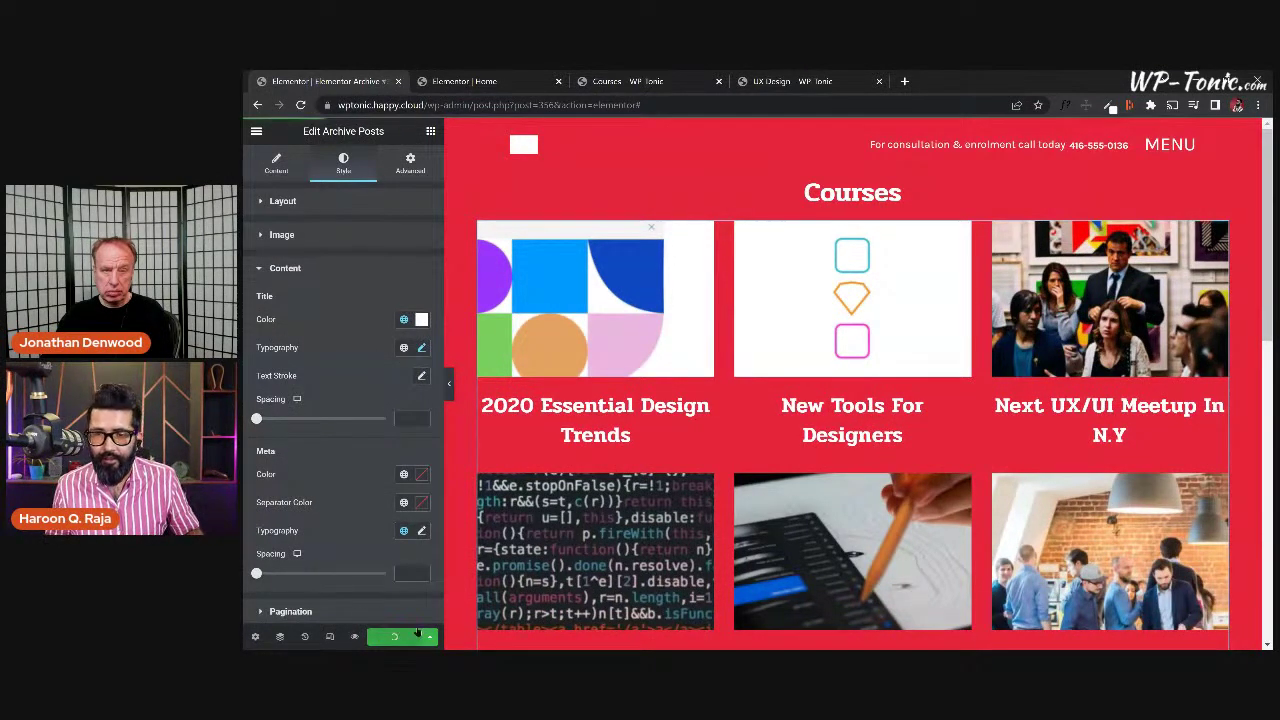
pyautogui.click(620, 82)
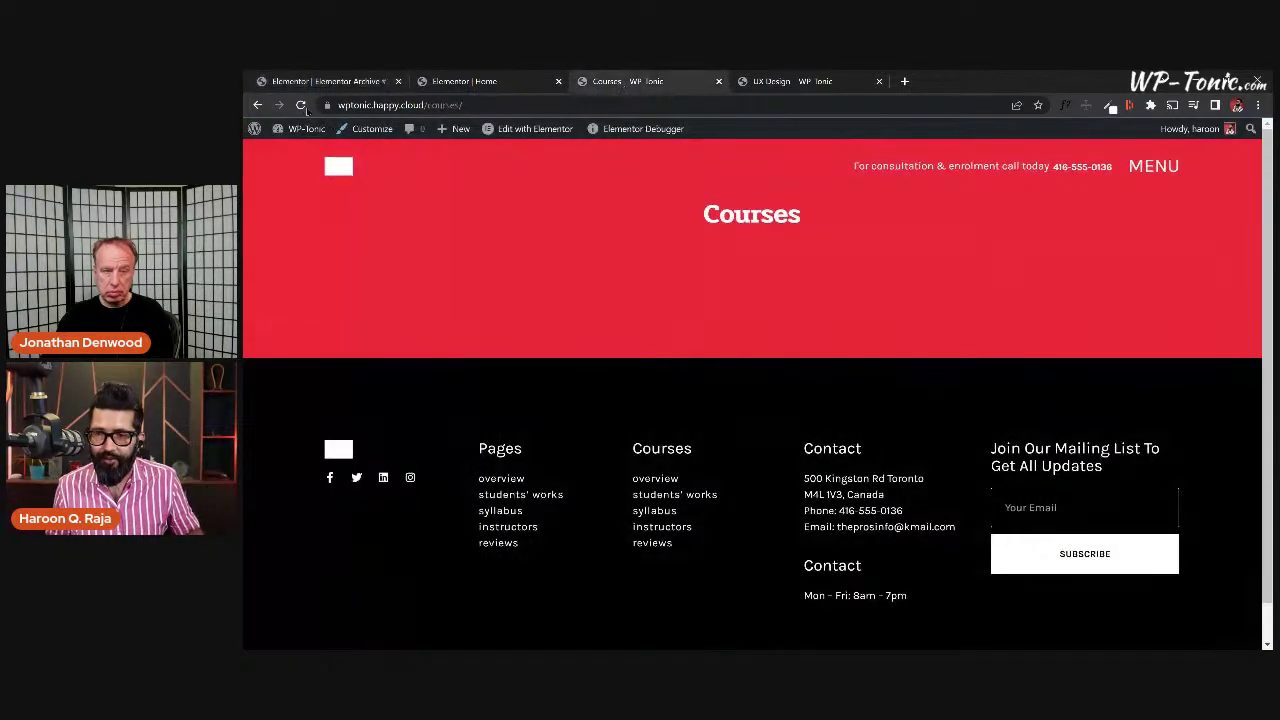
pyautogui.click(300, 105)
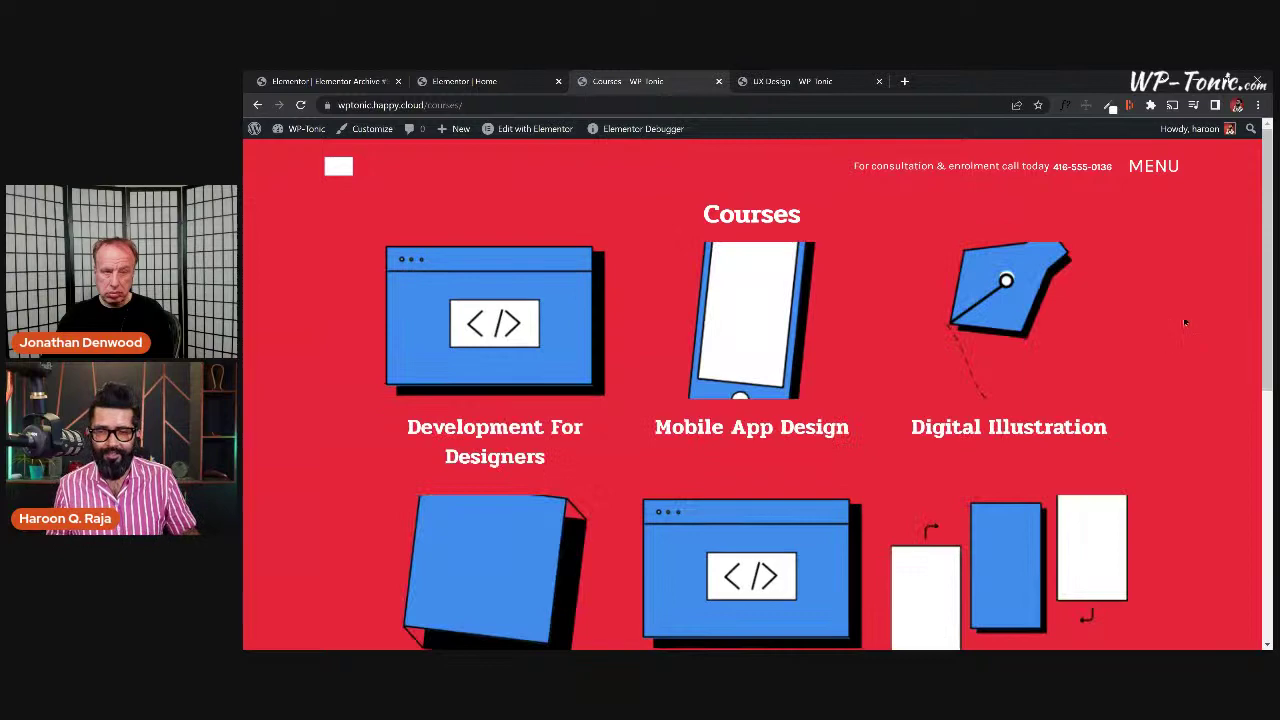
pyautogui.scroll(-2, 1183, 324)
pyautogui.scroll(2, 1183, 324)
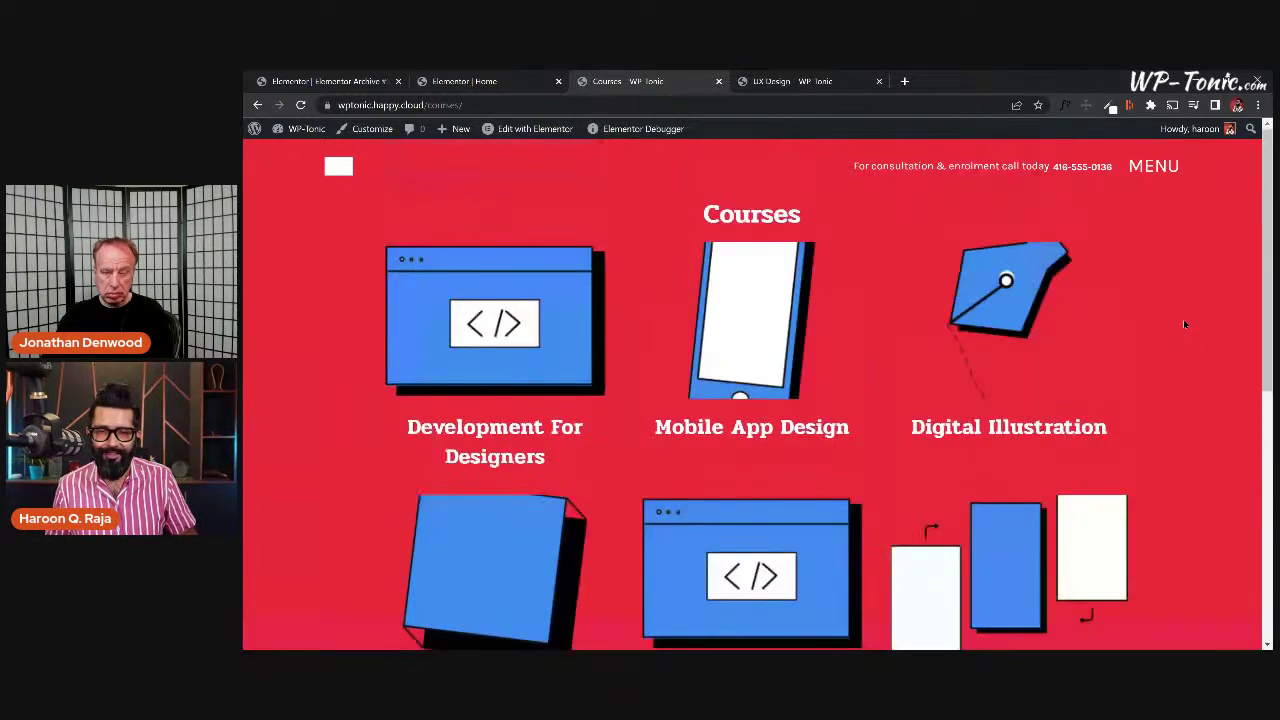
pyautogui.scroll(-1, 1172, 328)
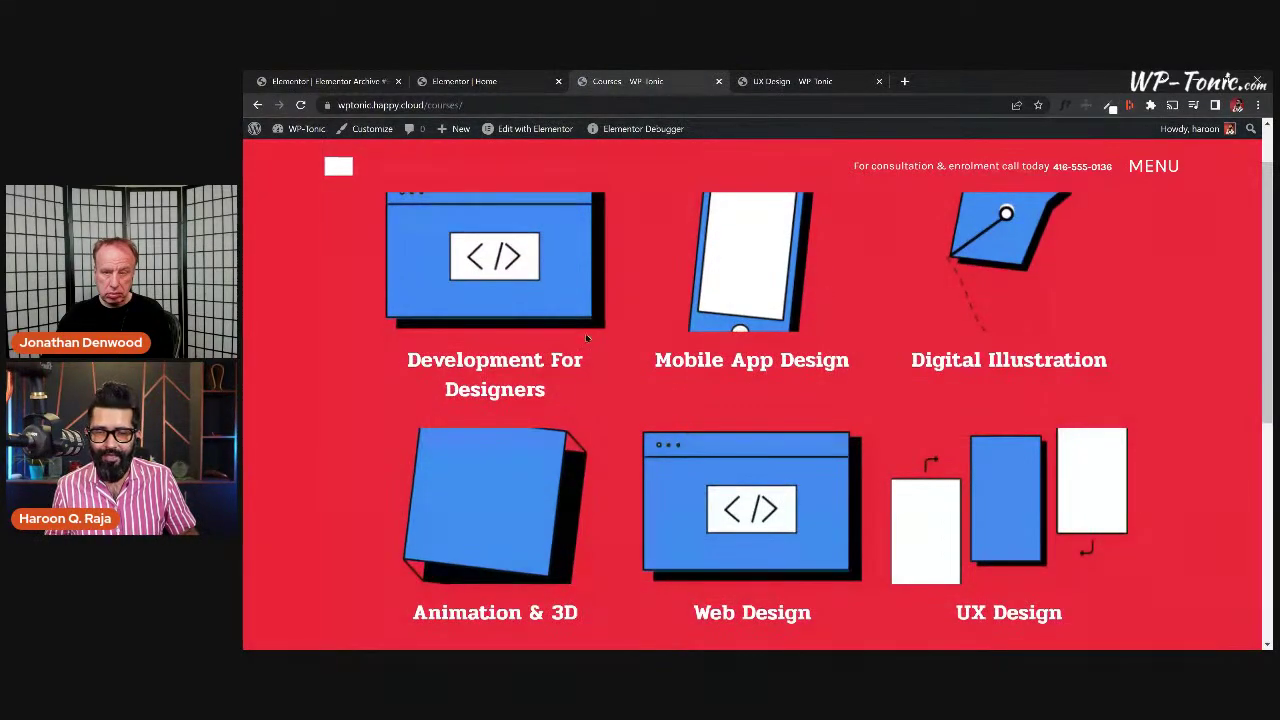
pyautogui.scroll(1, 680, 352)
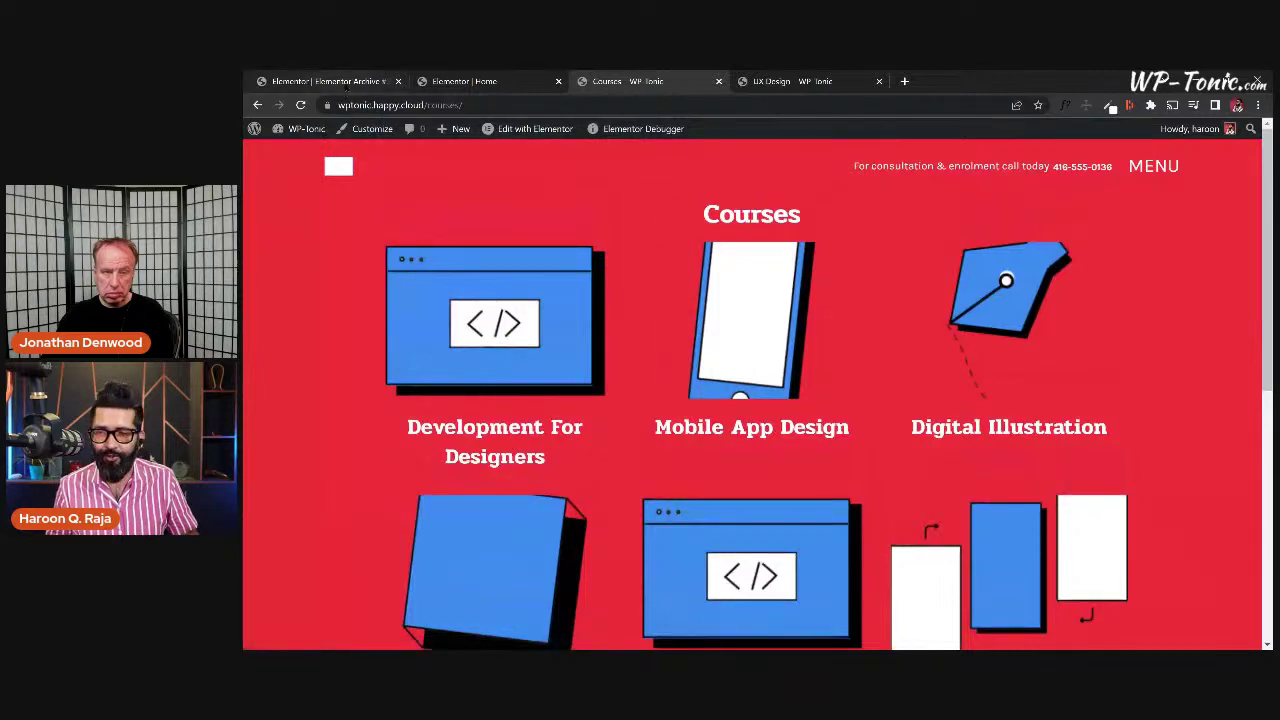
# Review the style and content layout settings of the Archive Posts widget in the archive template.
pyautogui.click(345, 84)
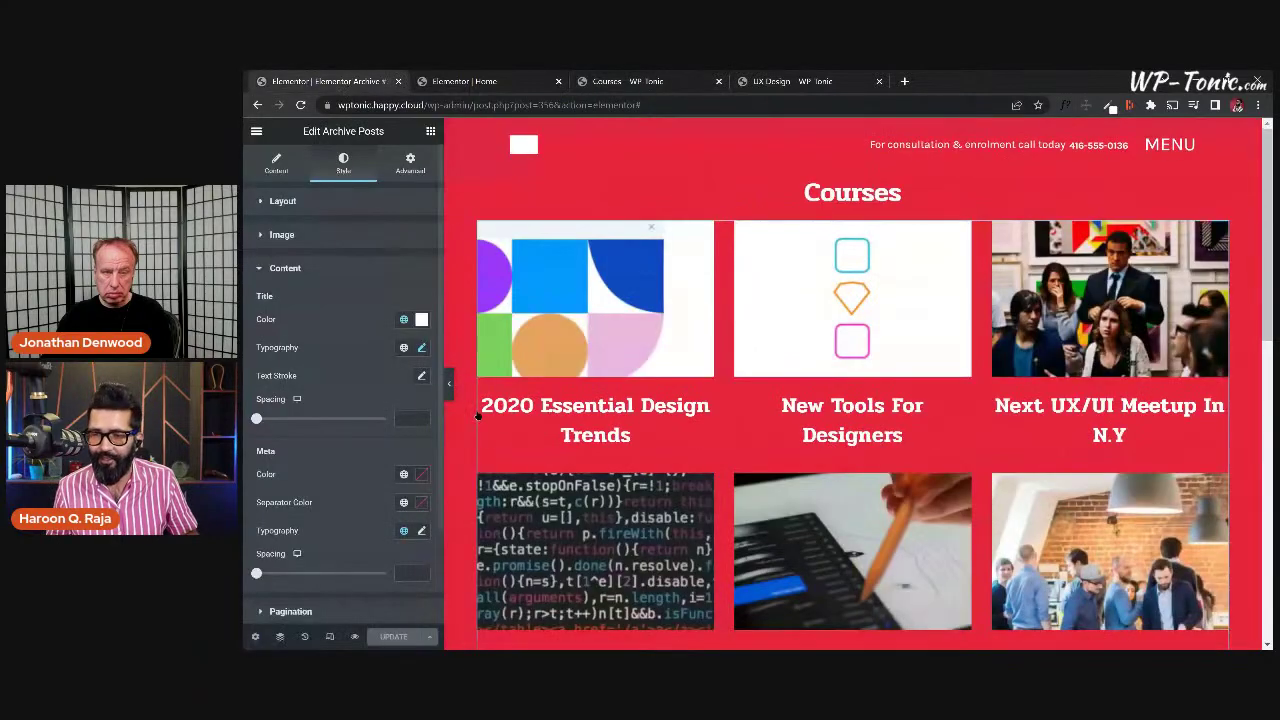
pyautogui.click(334, 270)
pyautogui.click(331, 203)
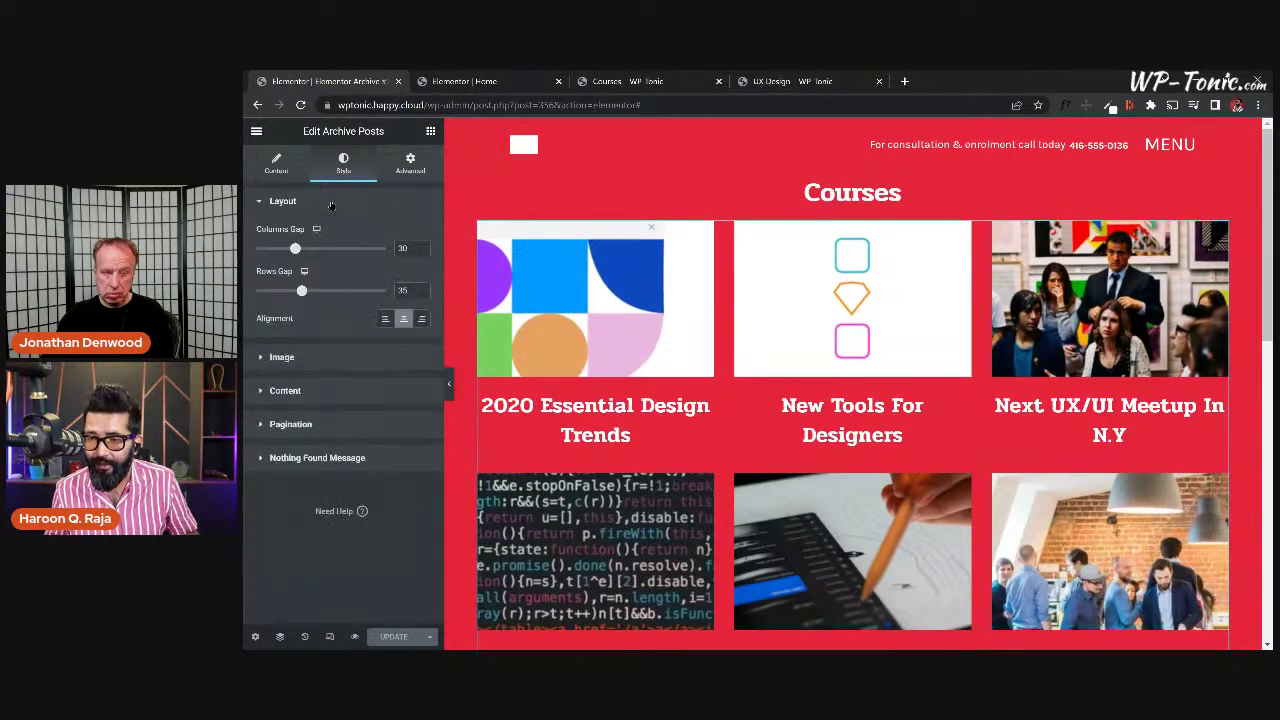
pyautogui.click(331, 203)
pyautogui.click(276, 163)
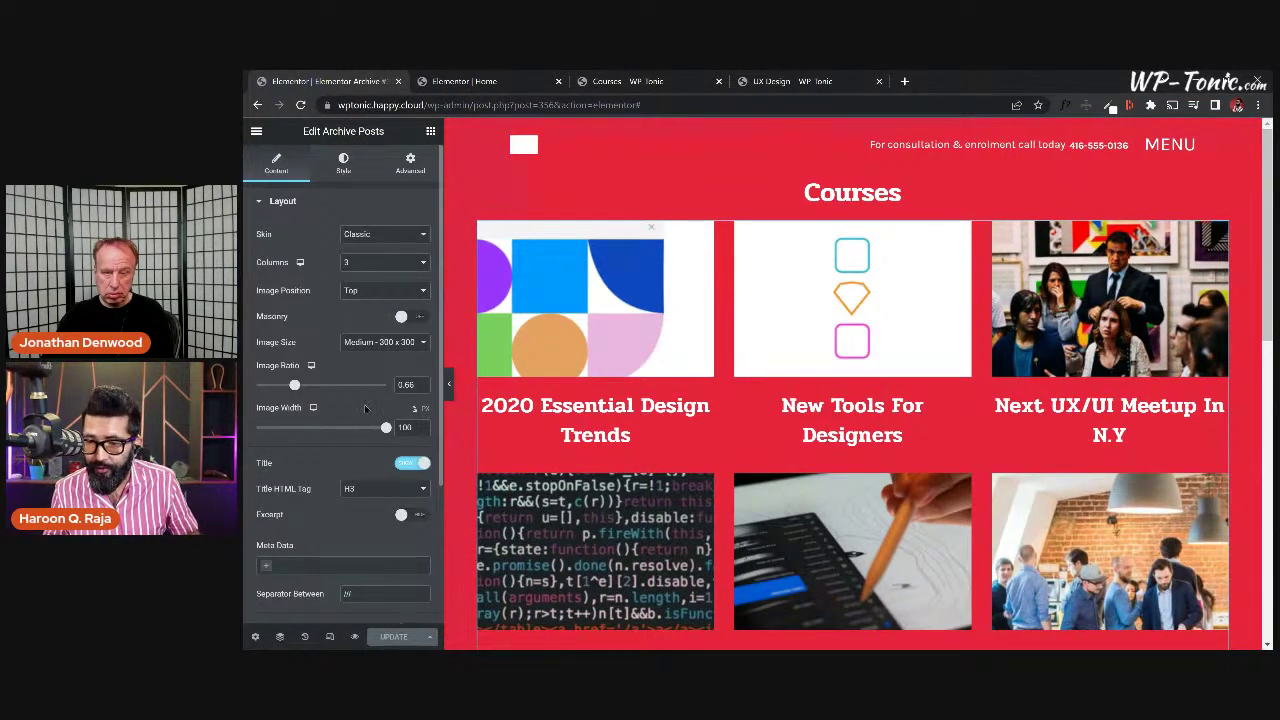
pyautogui.scroll(-3, 340, 520)
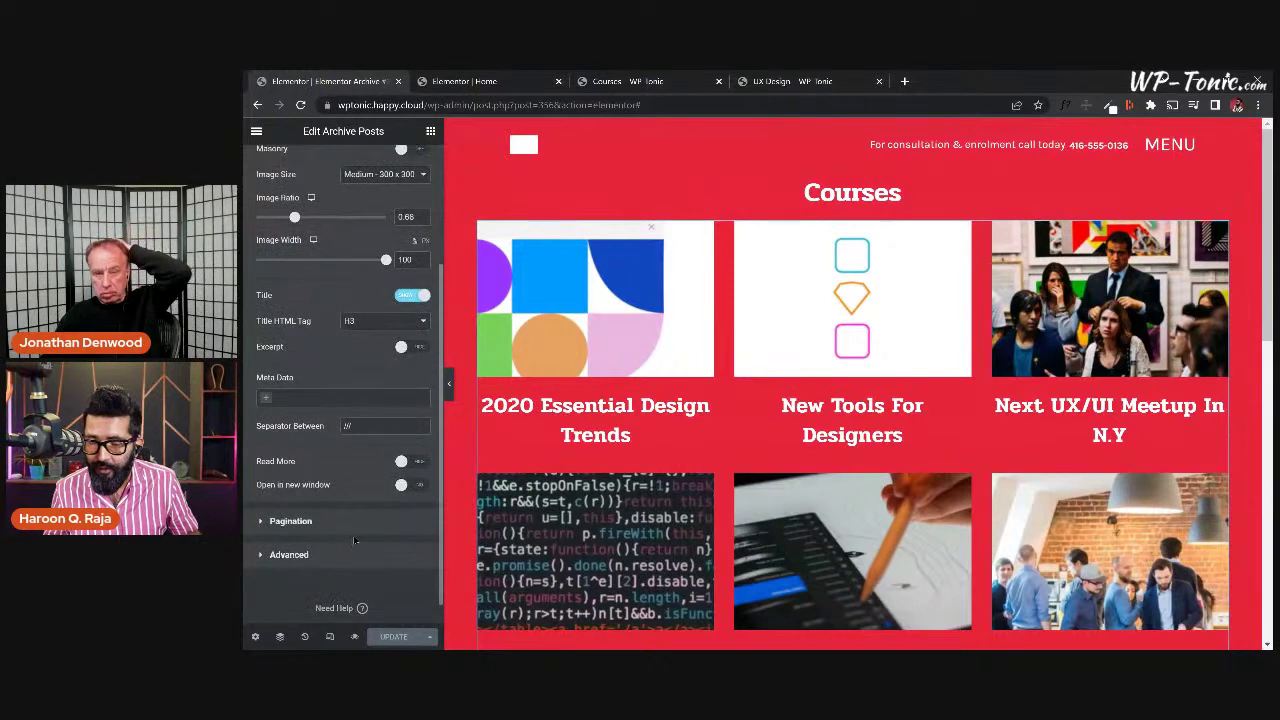
pyautogui.scroll(3, 353, 535)
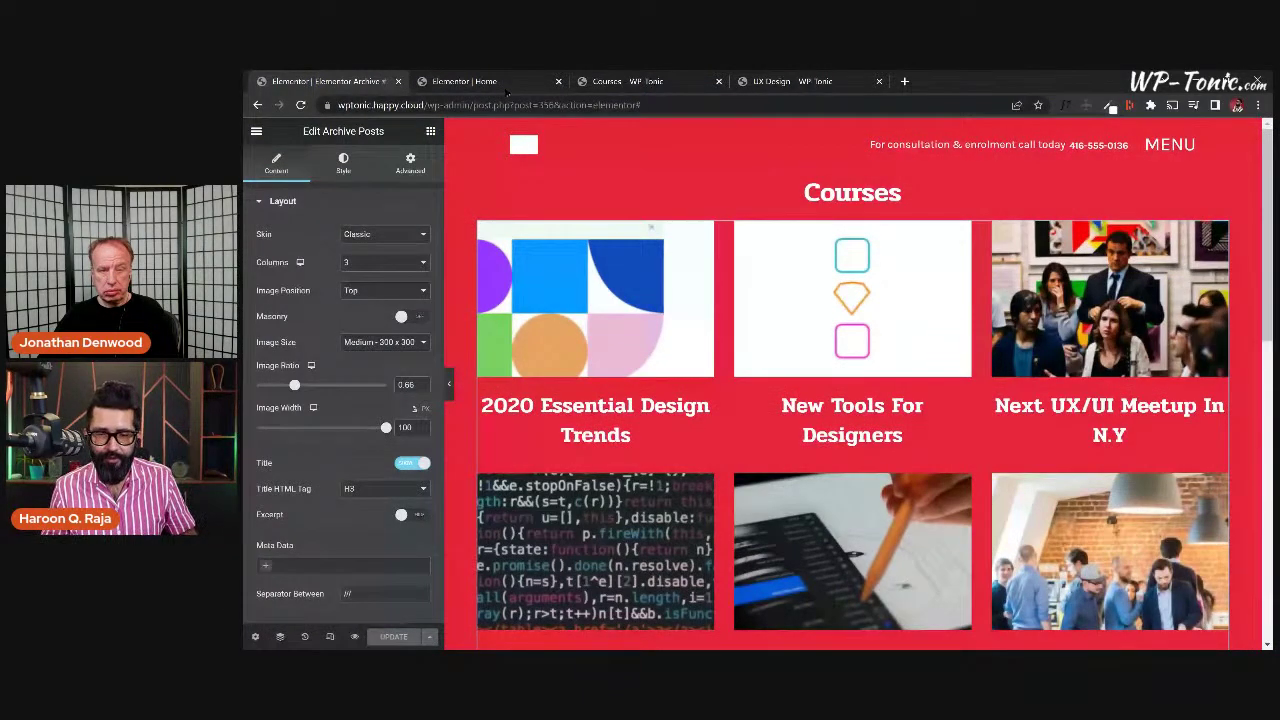
# Compare the Home page's Posts widget with the course grid on the live Courses archive.
pyautogui.click(500, 84)
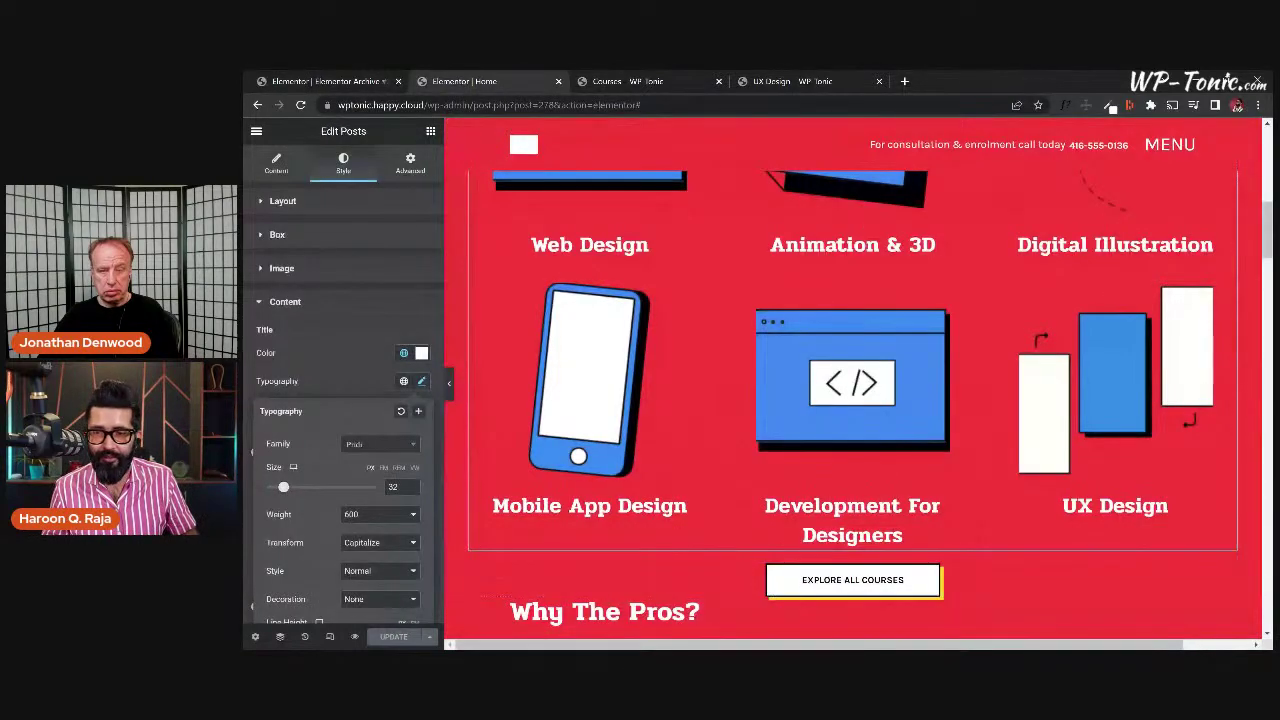
pyautogui.click(625, 81)
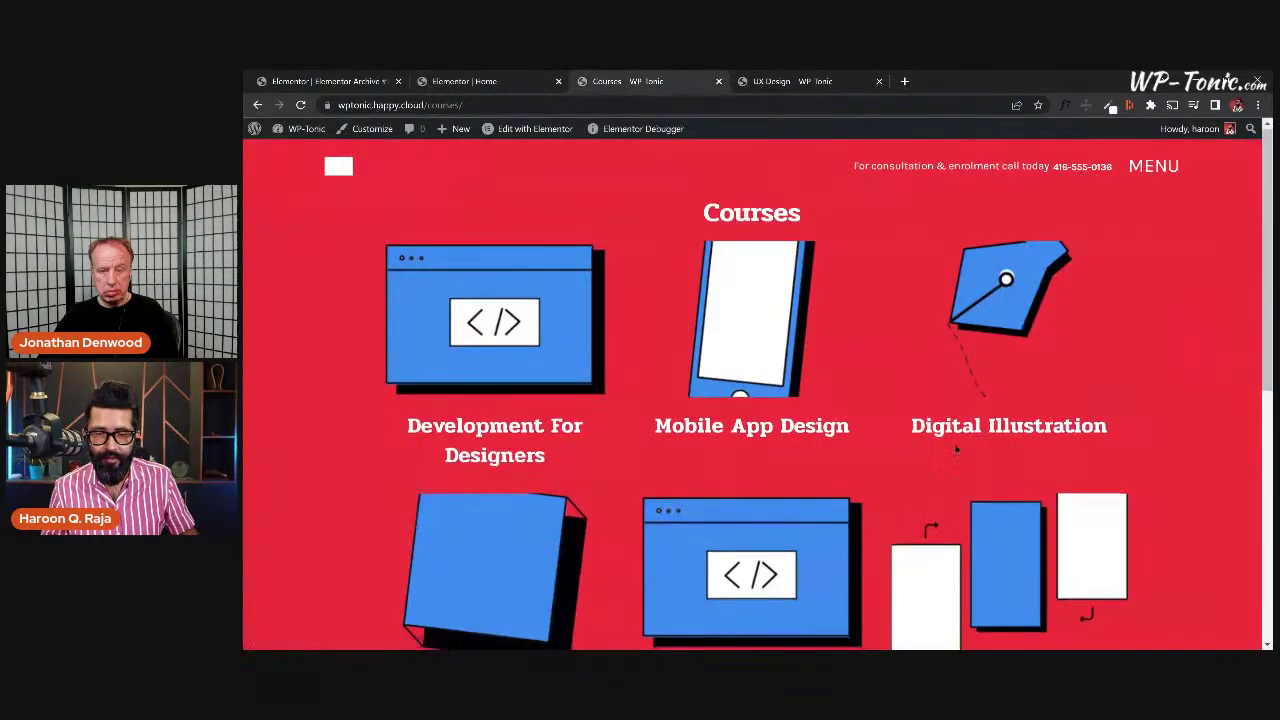
pyautogui.scroll(-2, 966, 356)
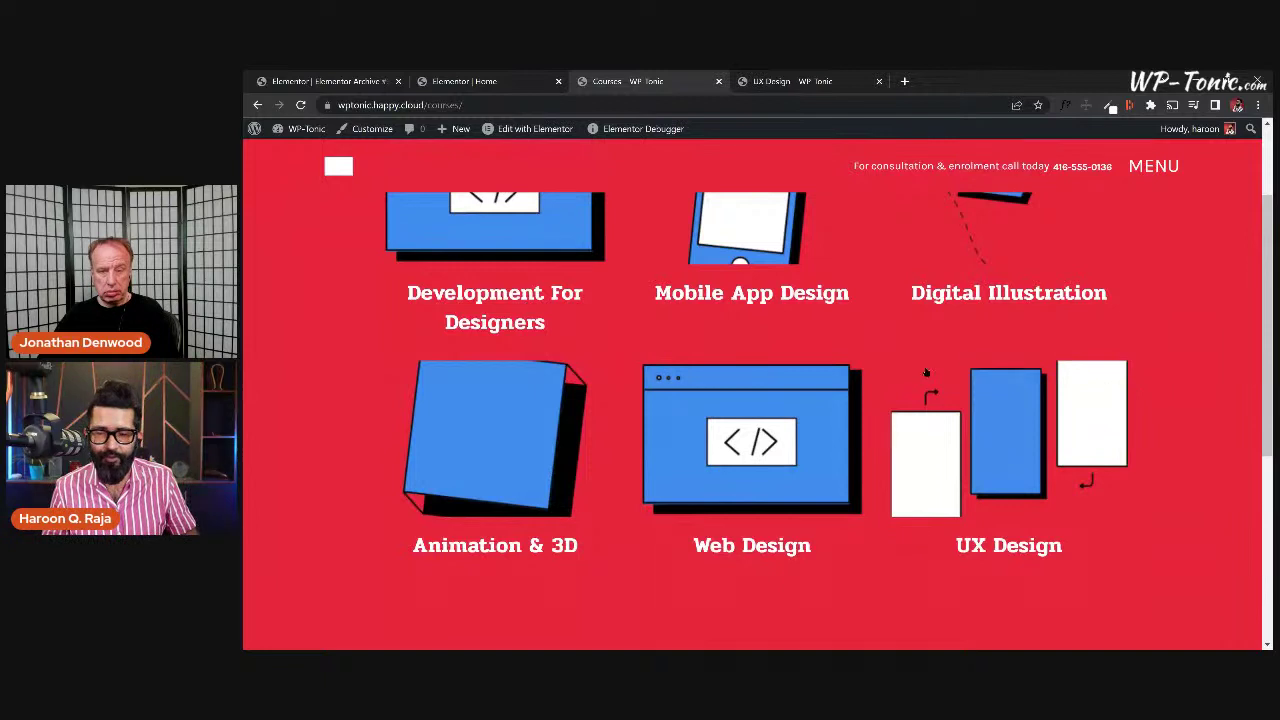
pyautogui.scroll(-2, 899, 496)
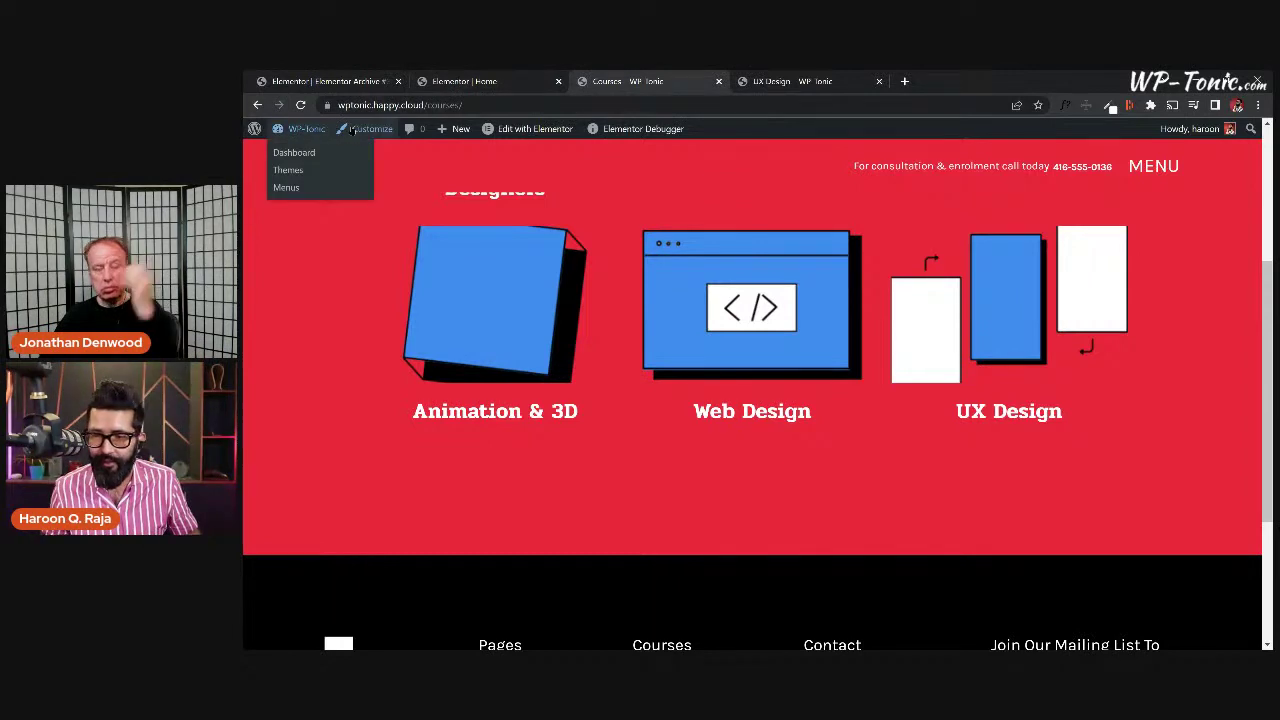
# Open the WordPress dashboard in a separate browser tab and go to the Reading settings.
pyautogui.rightClick(300, 150)
pyautogui.press('Escape')
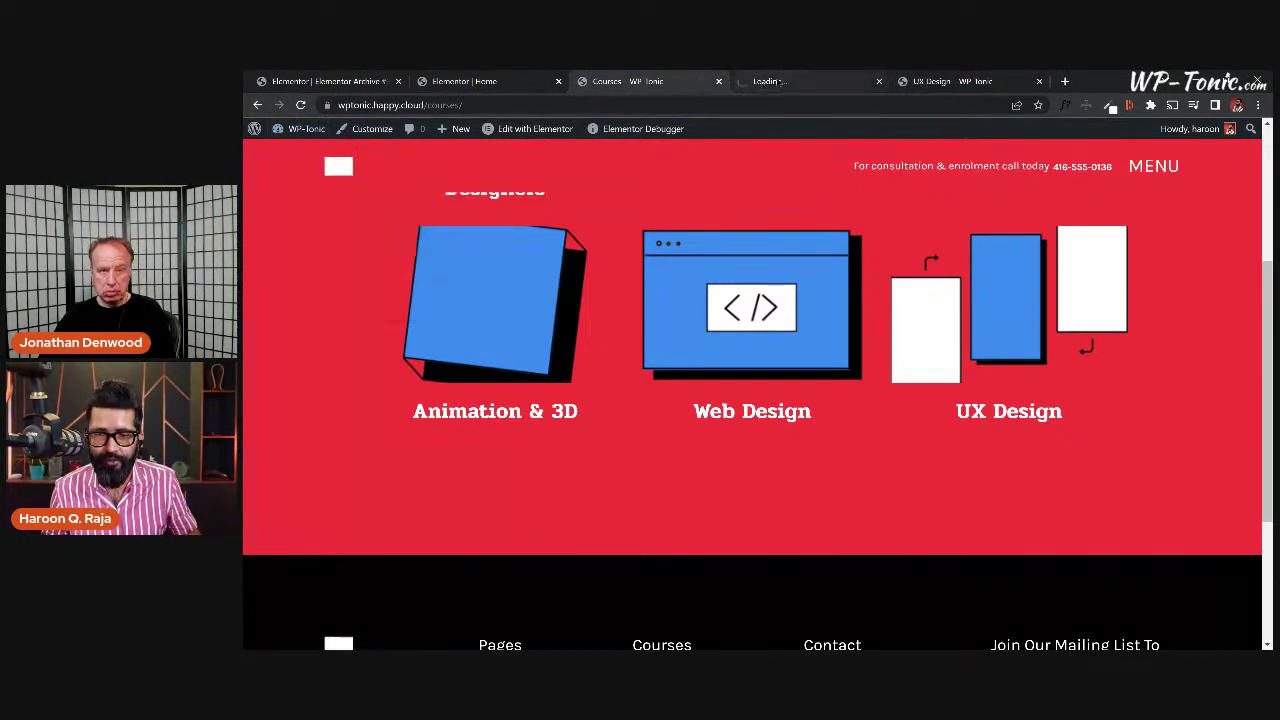
pyautogui.hotkey('ctrl', 'Tab')
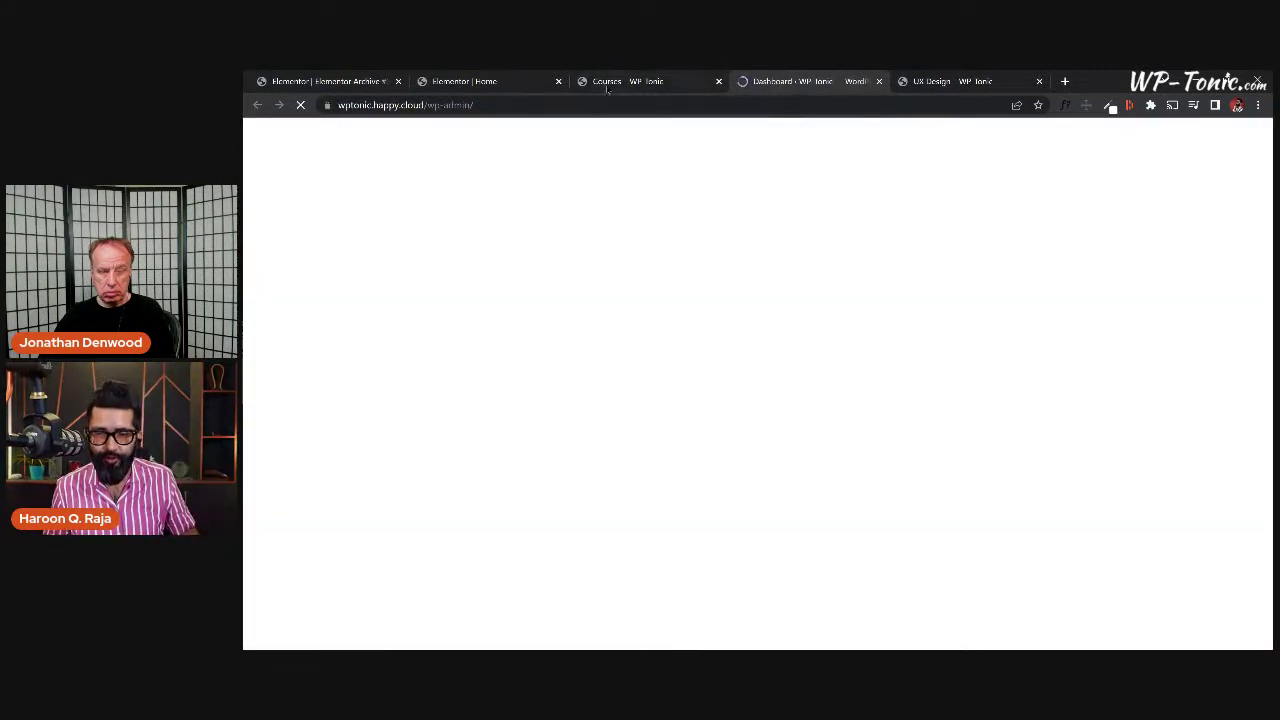
pyautogui.click(607, 84)
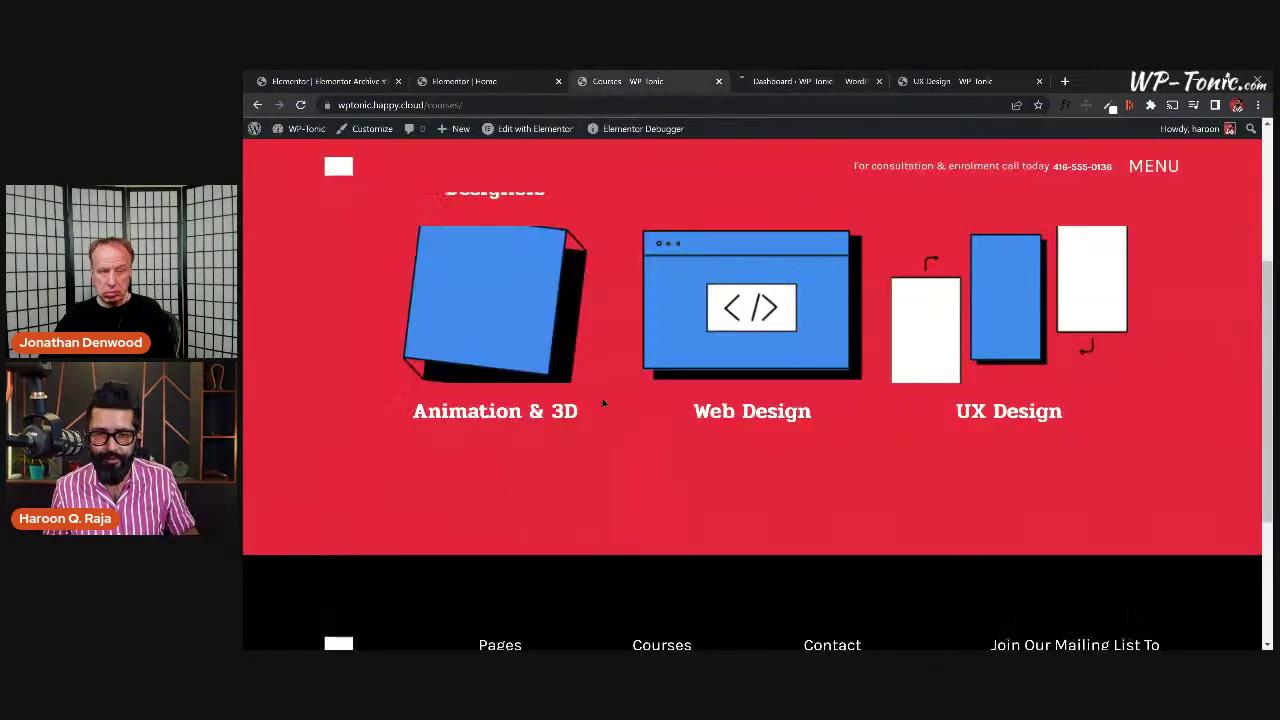
pyautogui.scroll(3, 889, 323)
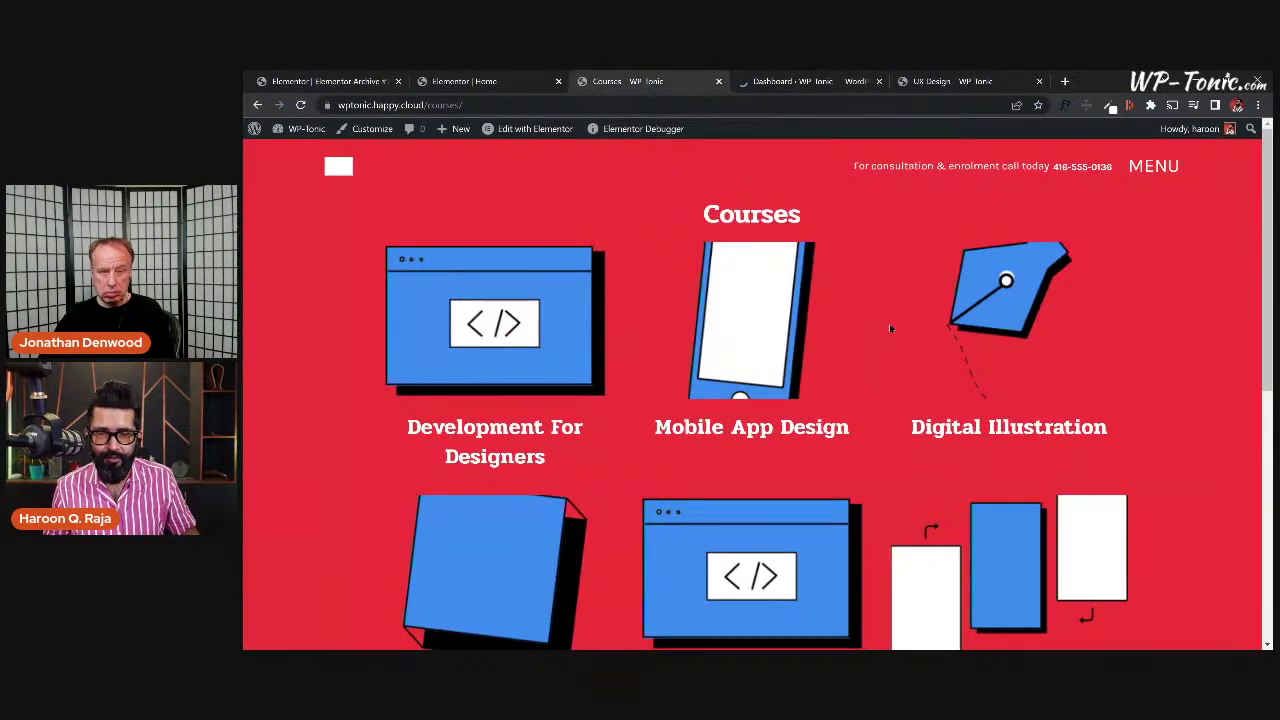
pyautogui.click(805, 84)
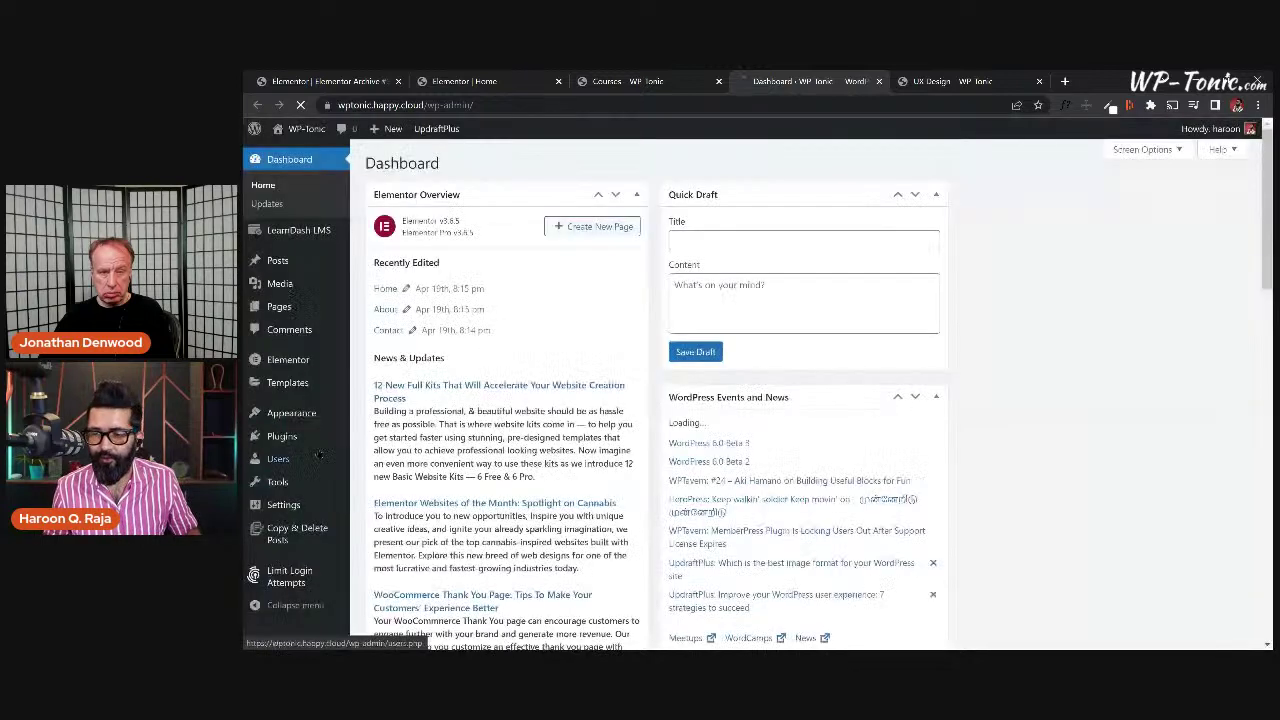
pyautogui.scroll(-1, 313, 478)
pyautogui.moveTo(300, 504)
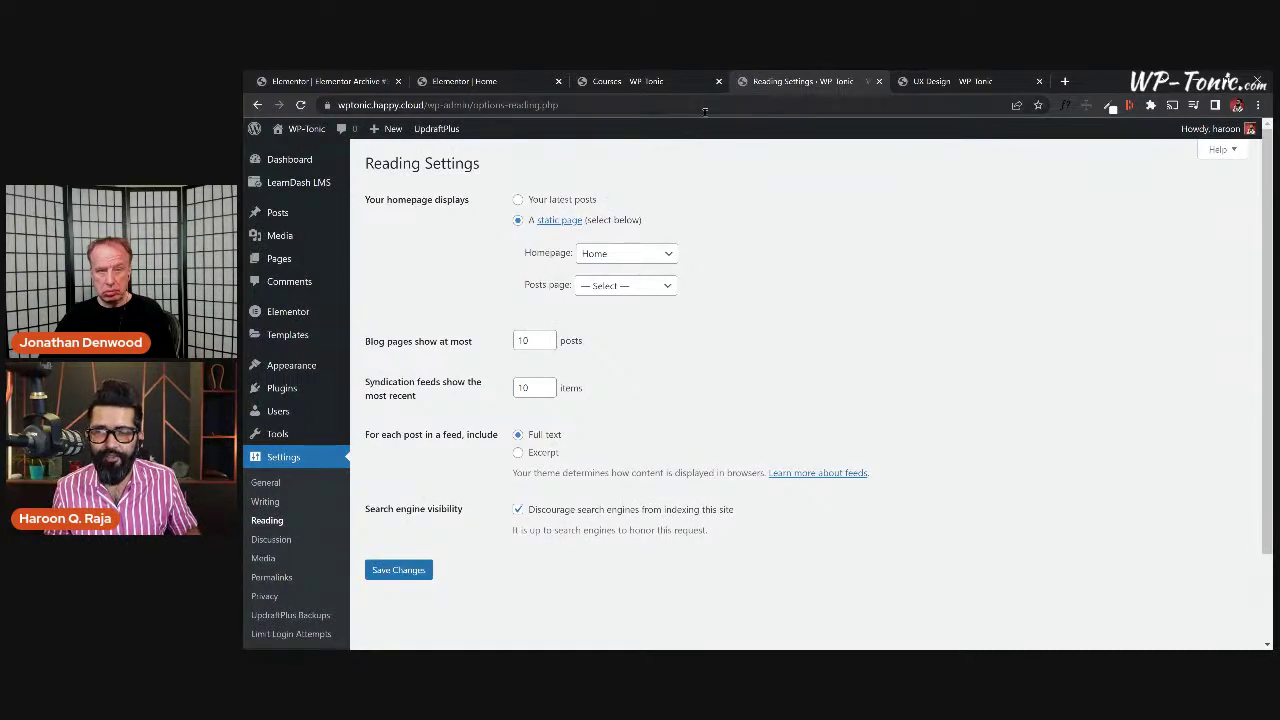
# Set blog pages to show at most 9 posts in the Reading settings and save the changes.
pyautogui.click(626, 82)
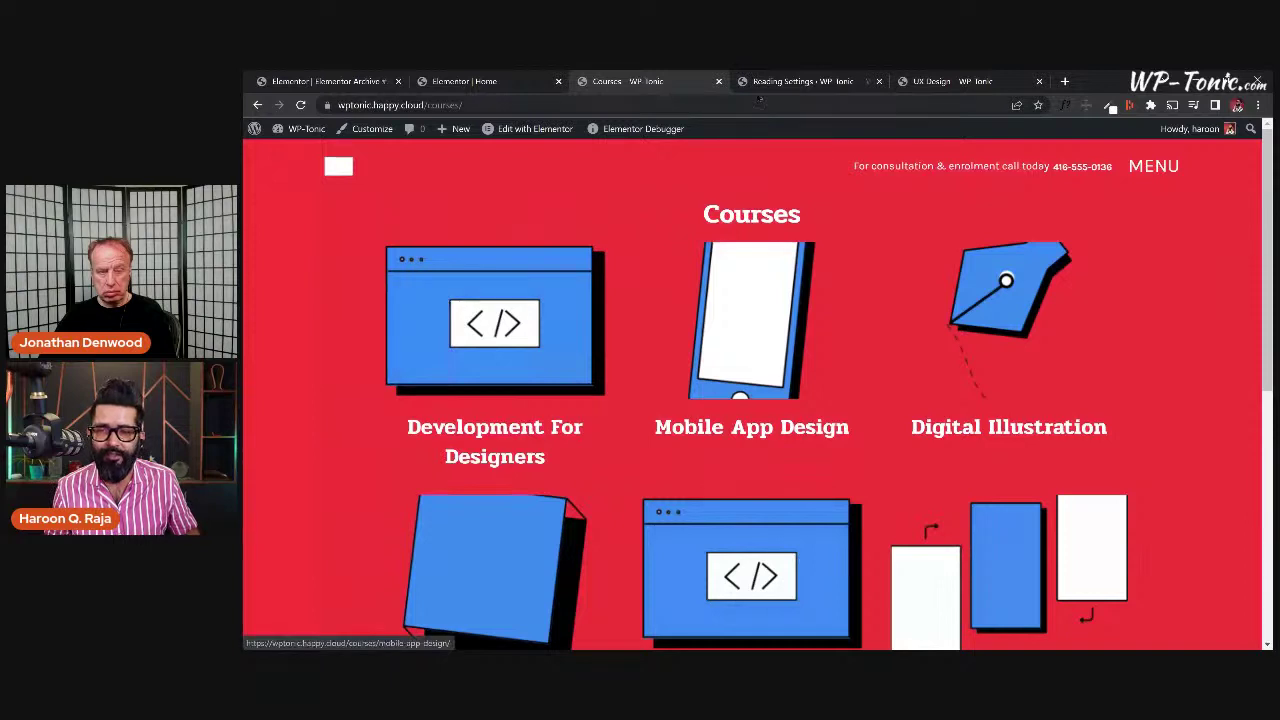
pyautogui.click(768, 86)
pyautogui.doubleClick(527, 341)
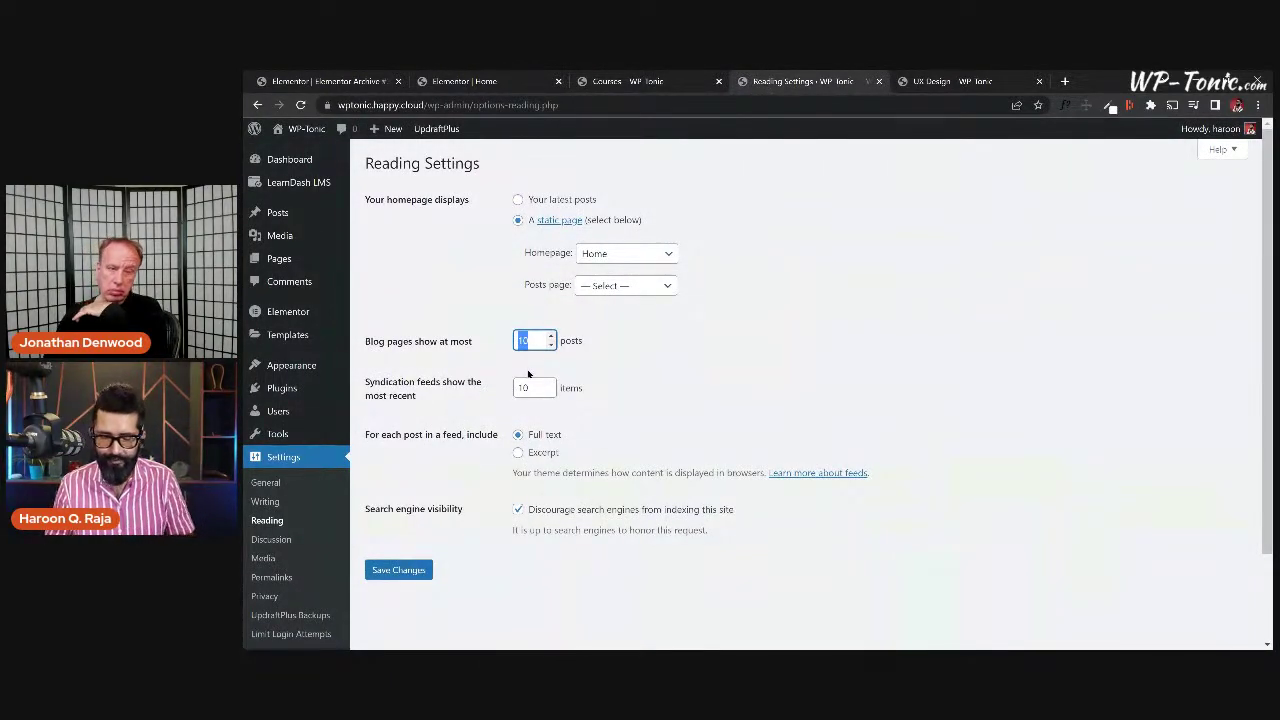
pyautogui.write('12')
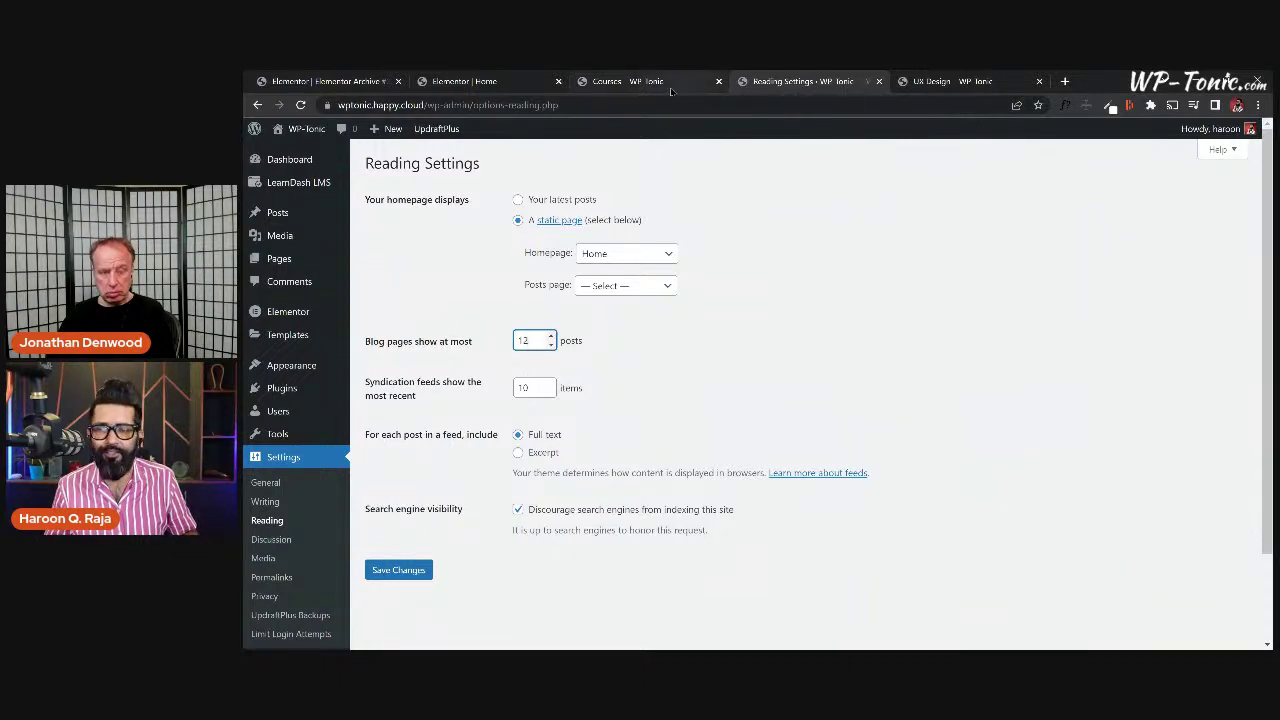
pyautogui.moveTo(533, 340); pyautogui.dragTo(498, 345)
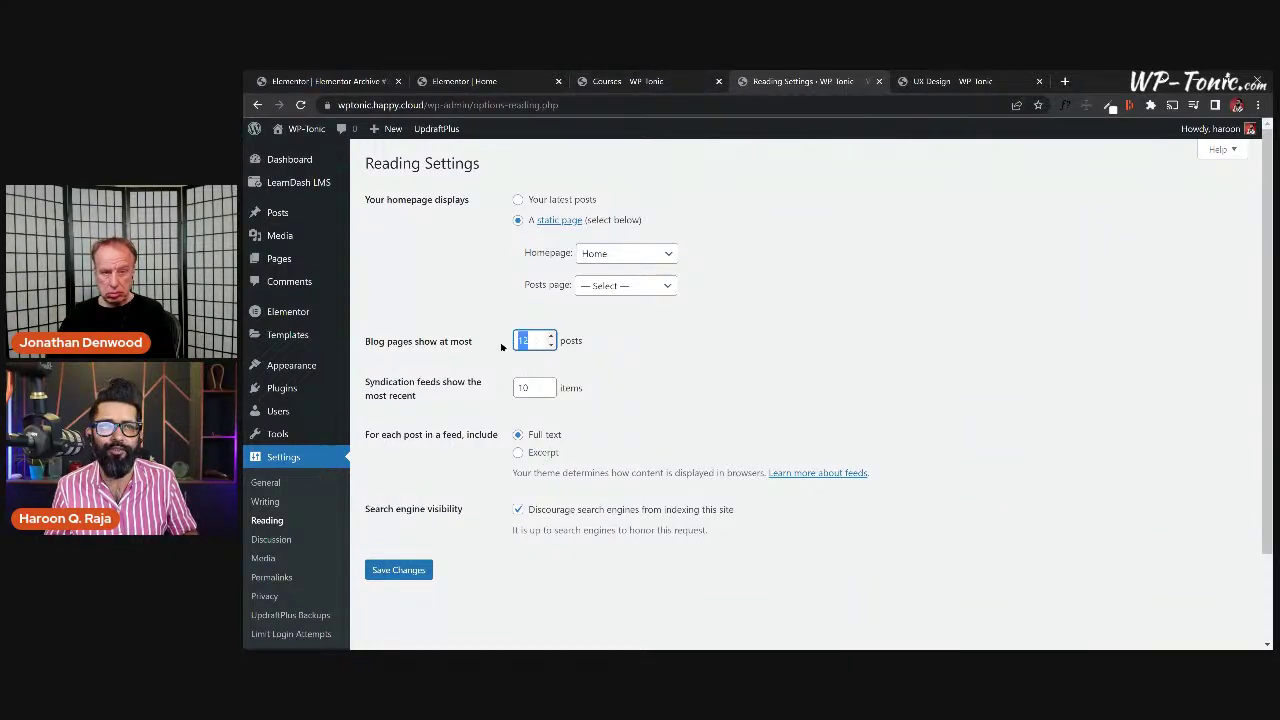
pyautogui.write('9')
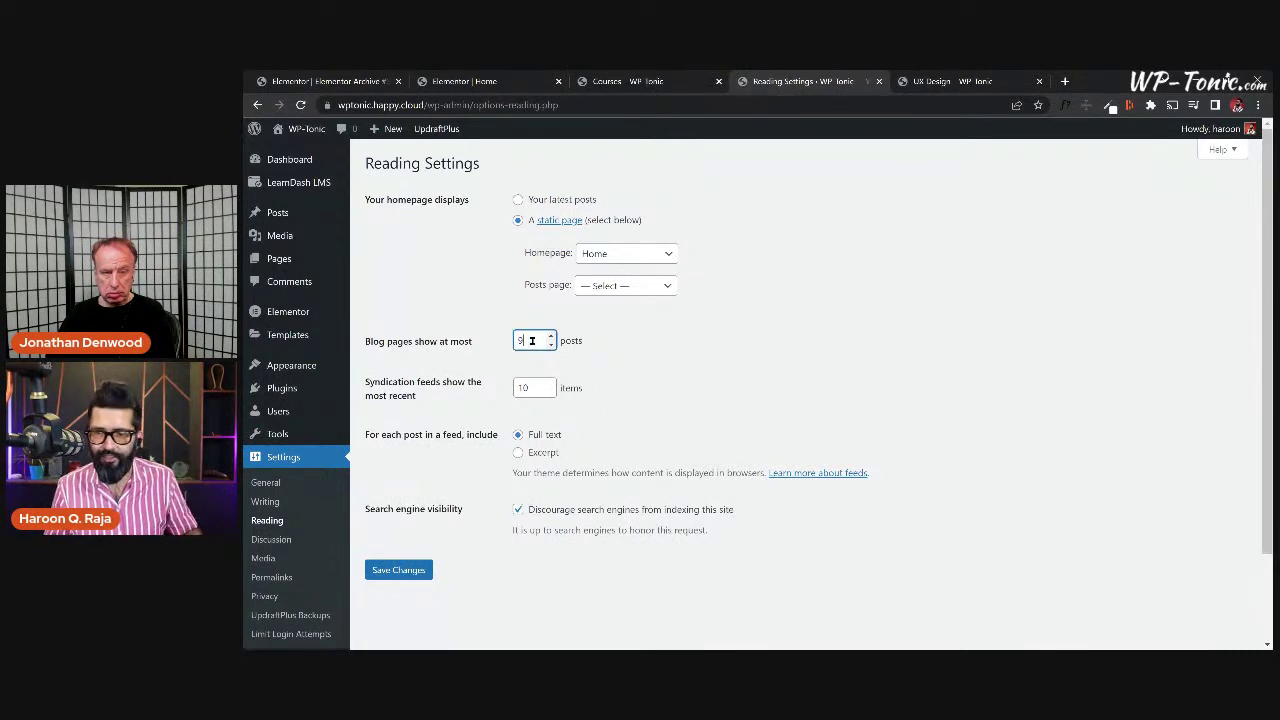
pyautogui.click(406, 572)
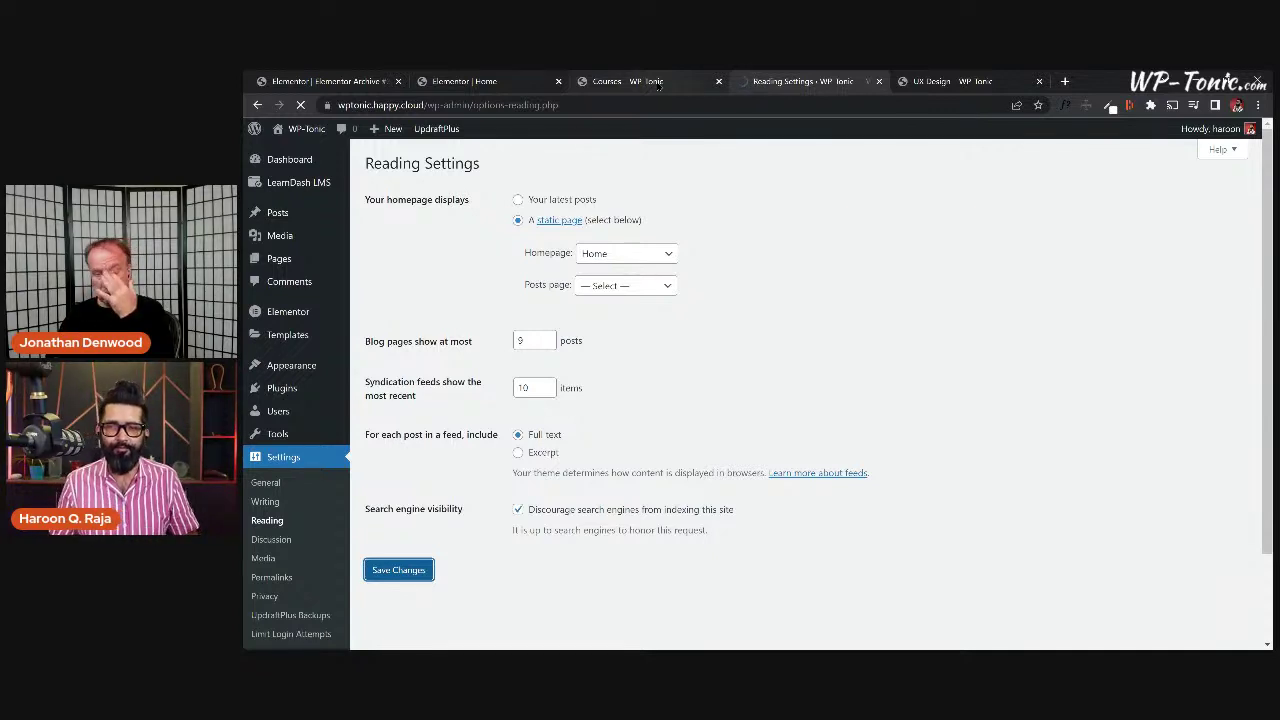
# Examine the rows of the live Courses archive grid and the space down to the footer.
pyautogui.click(652, 82)
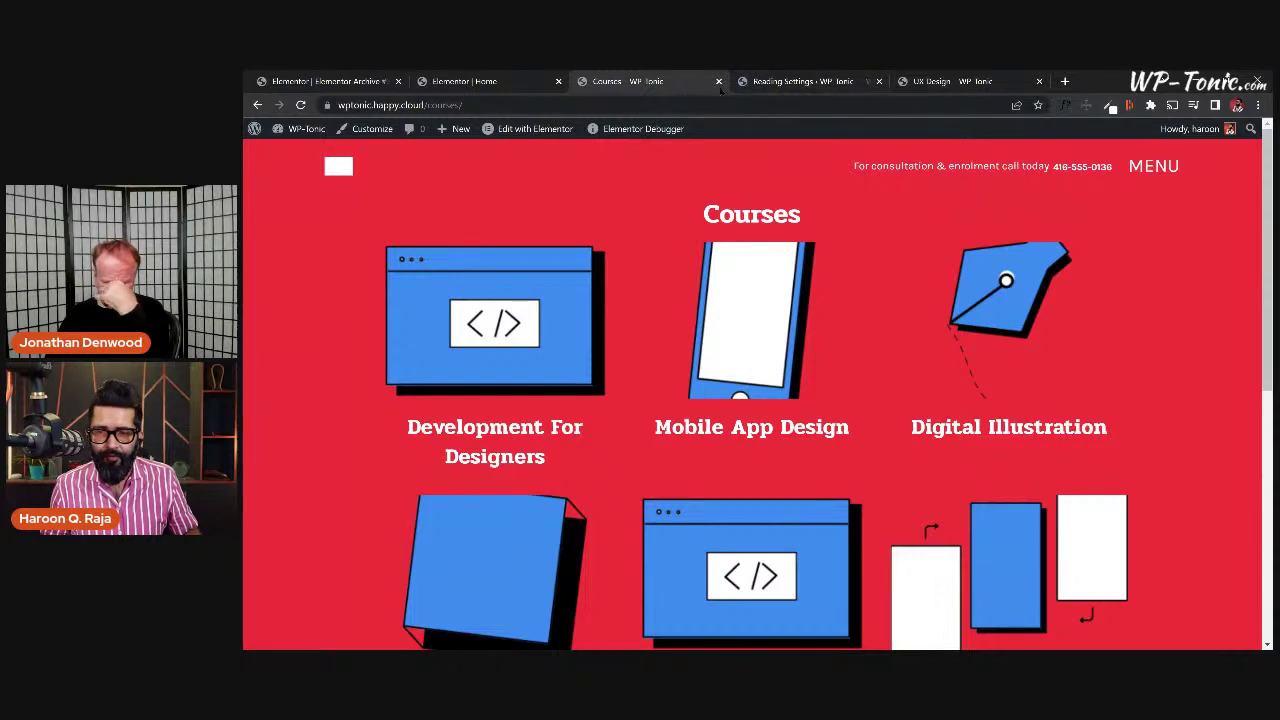
pyautogui.scroll(-1, 907, 340)
pyautogui.scroll(-4, 907, 340)
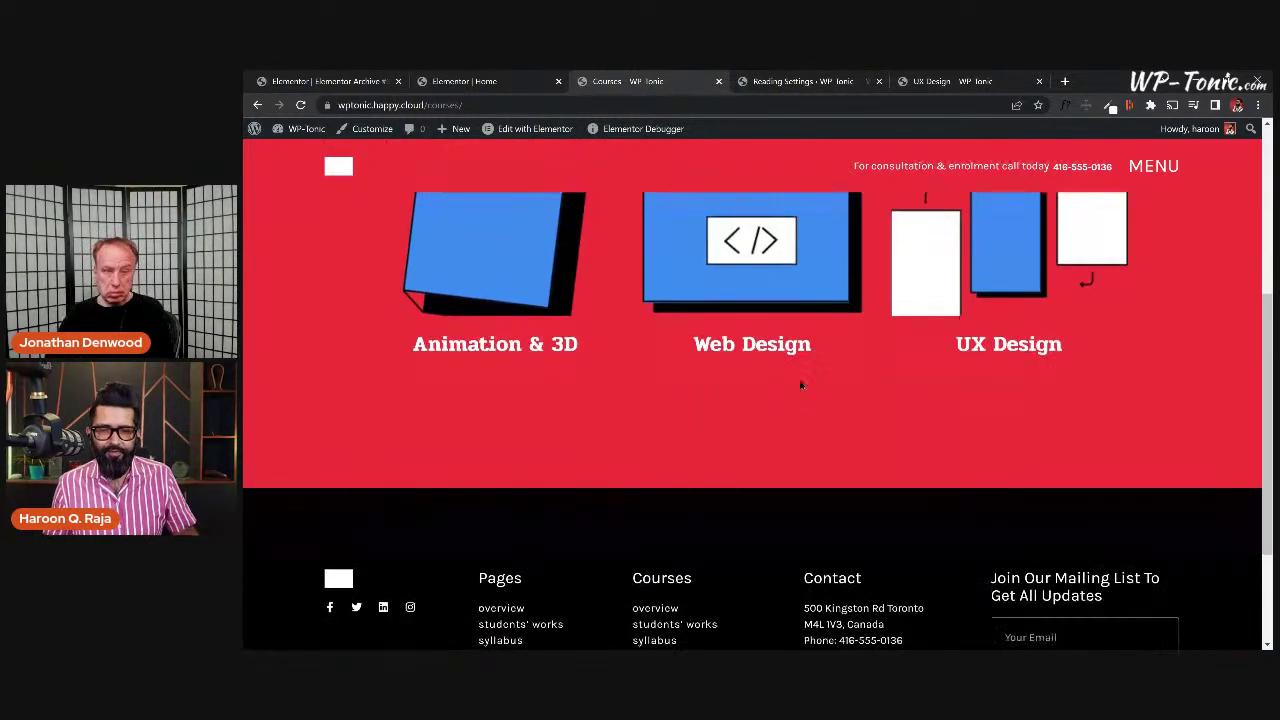
pyautogui.scroll(4, 960, 342)
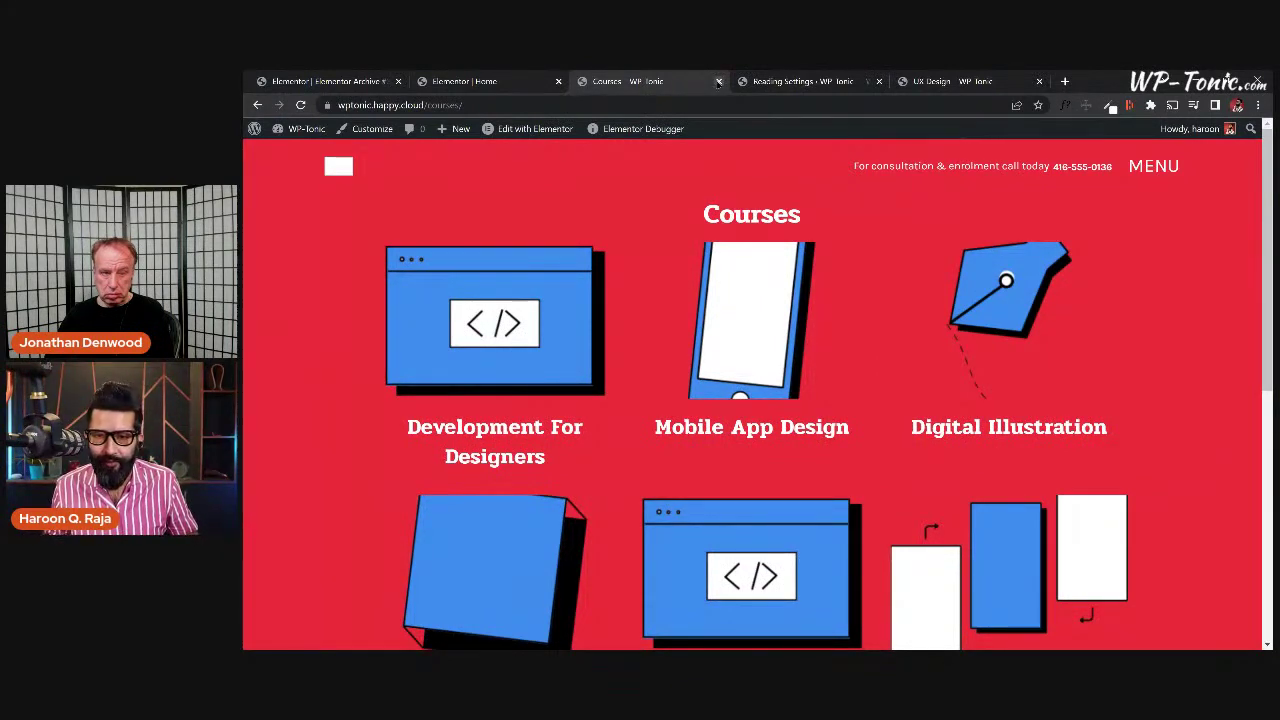
pyautogui.scroll(-2, 752, 350)
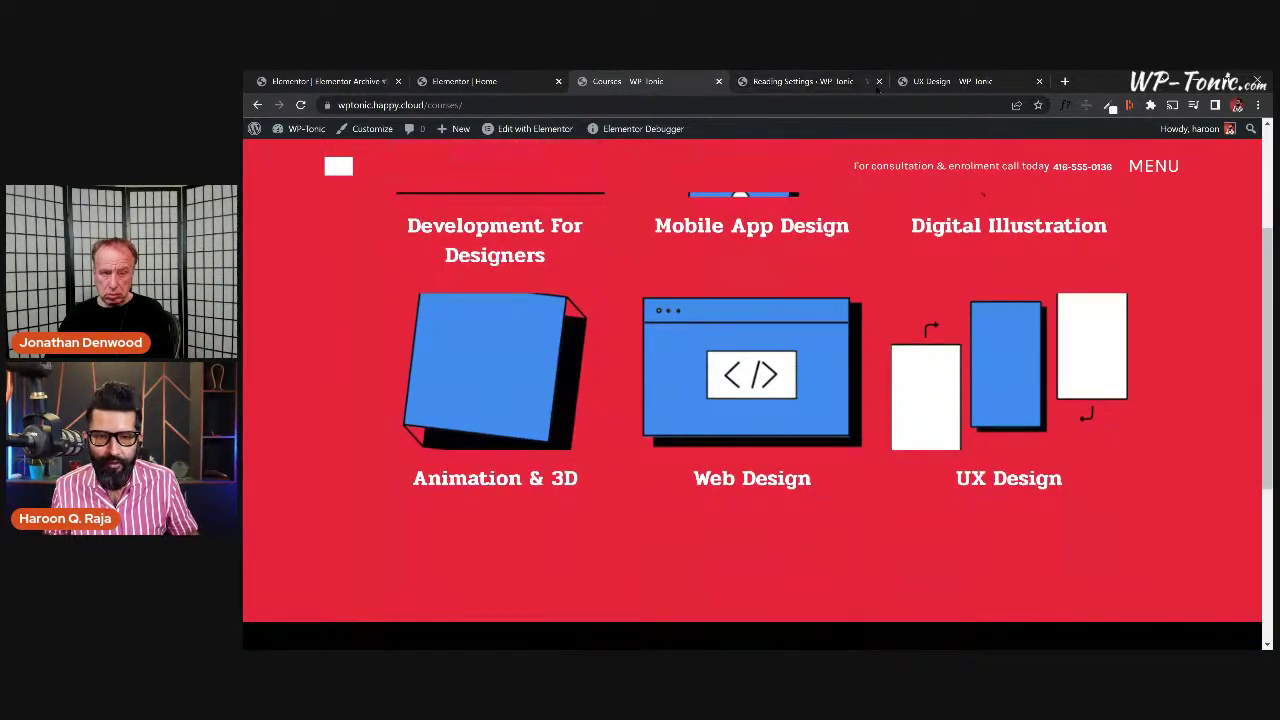
# Close the Reading Settings and Courses archive pages and look through the live UX Design course page.
pyautogui.click(879, 81)
pyautogui.click(790, 81)
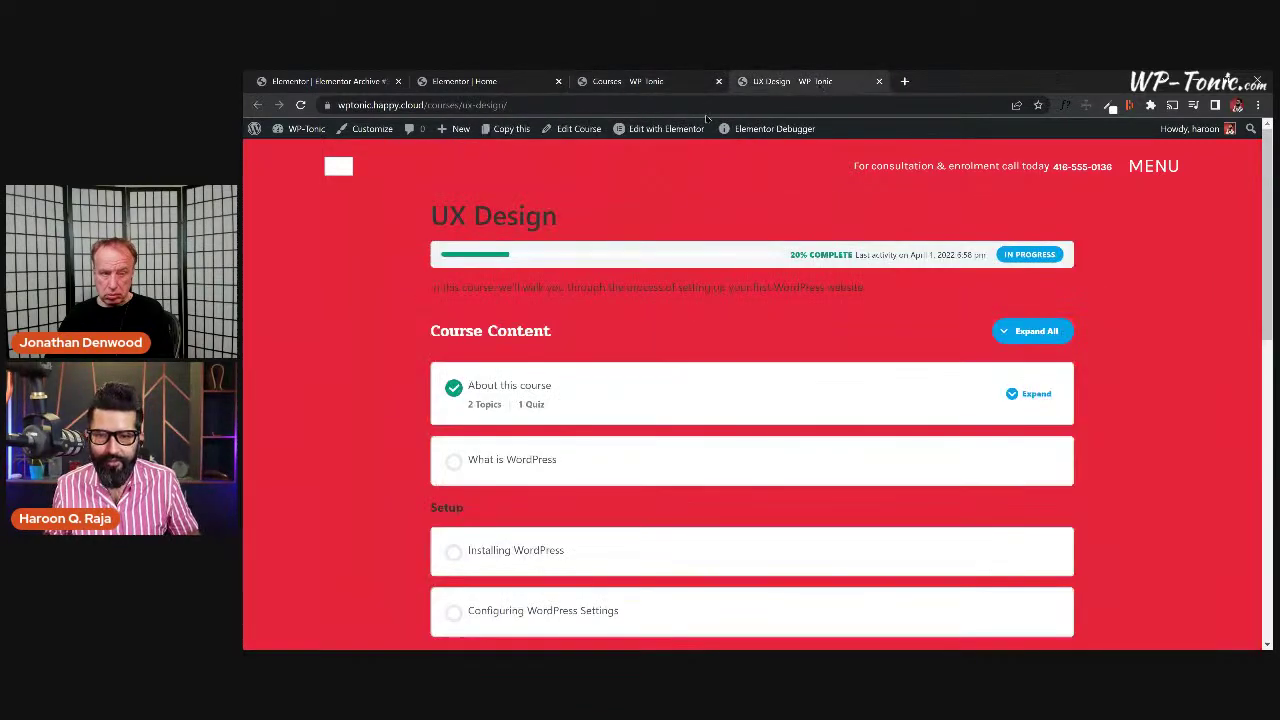
pyautogui.click(718, 81)
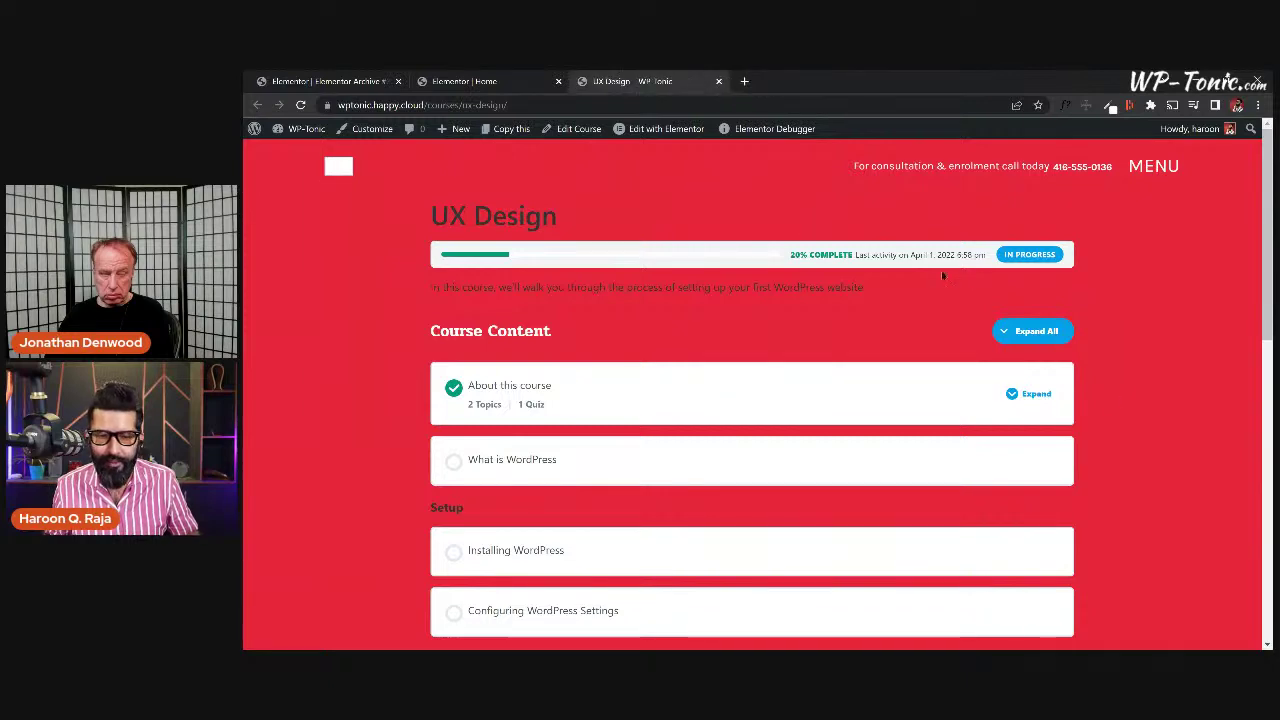
pyautogui.scroll(-6, 1124, 310)
pyautogui.scroll(5, 1124, 320)
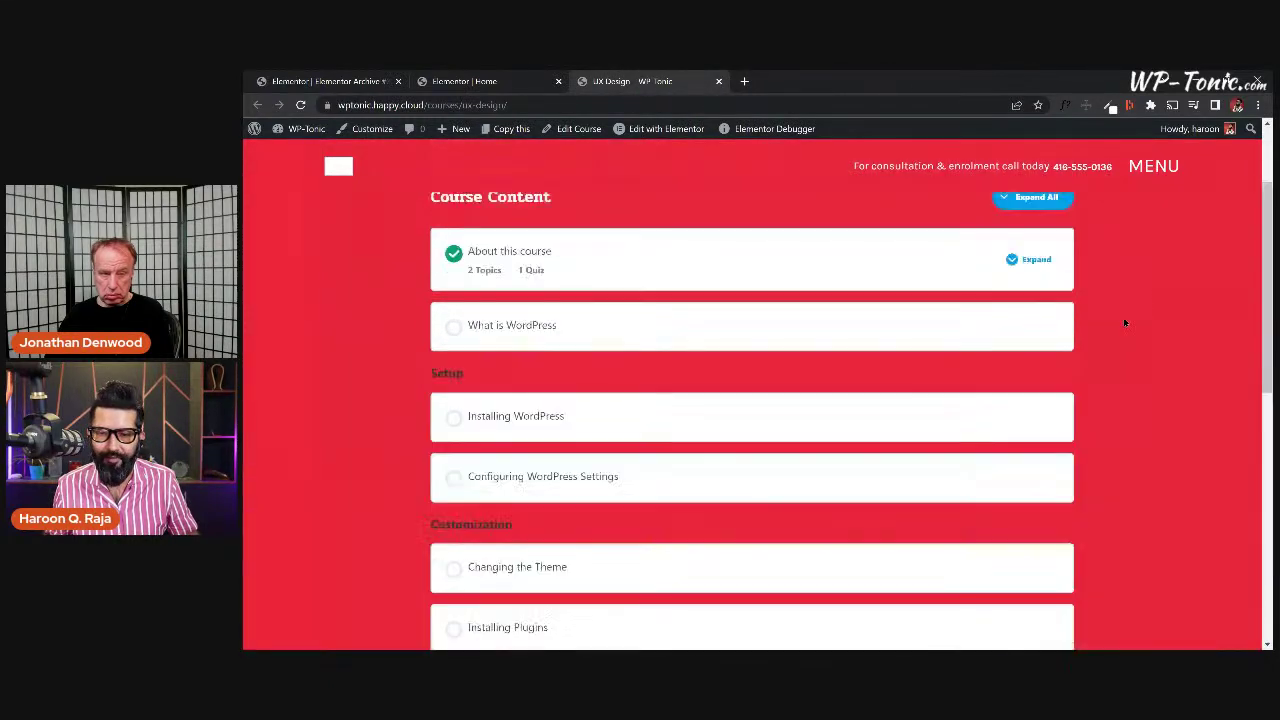
pyautogui.scroll(2, 1123, 322)
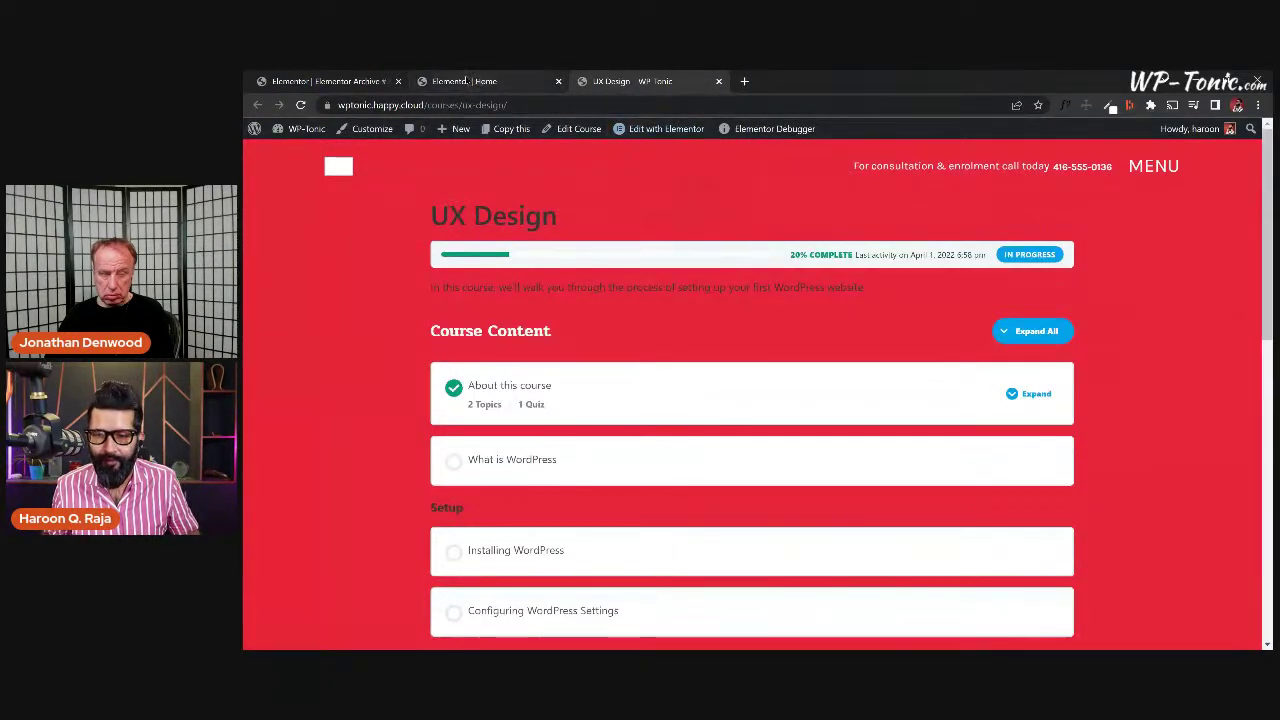
# Close the Home page's Elementor editor and return to the archive template's editor.
pyautogui.click(347, 82)
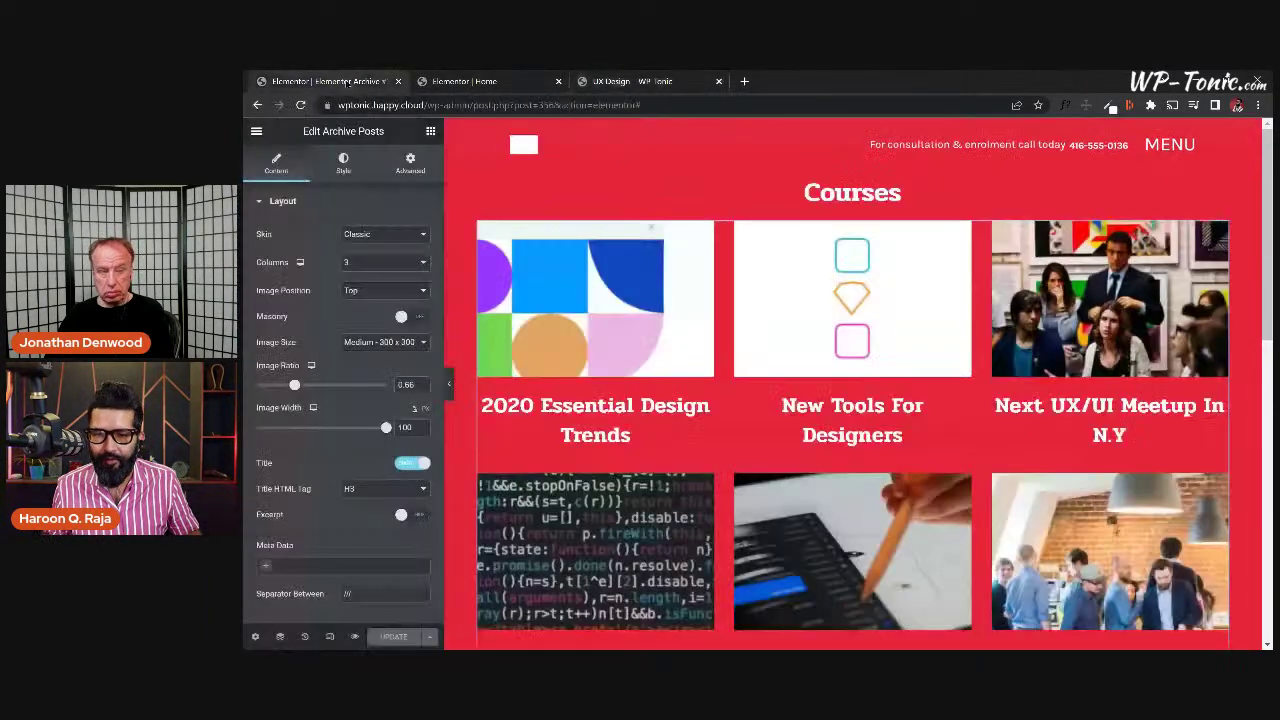
pyautogui.click(464, 81)
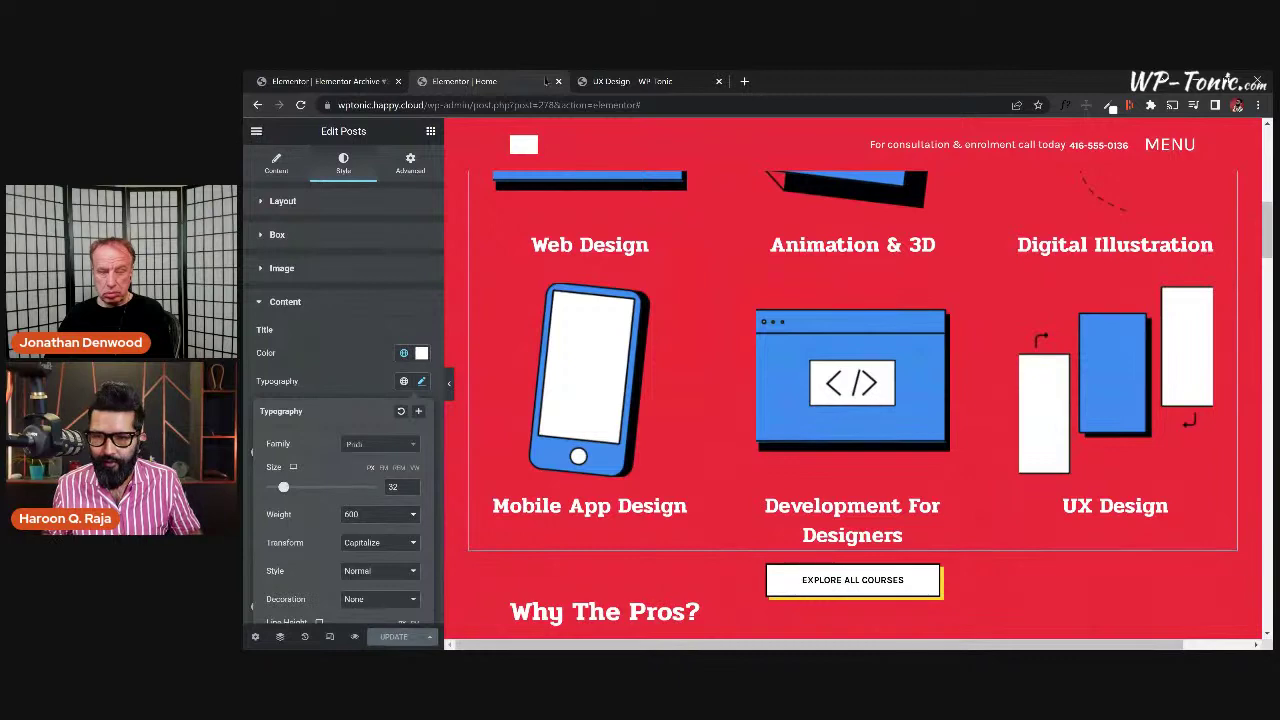
pyautogui.click(557, 81)
pyautogui.click(330, 81)
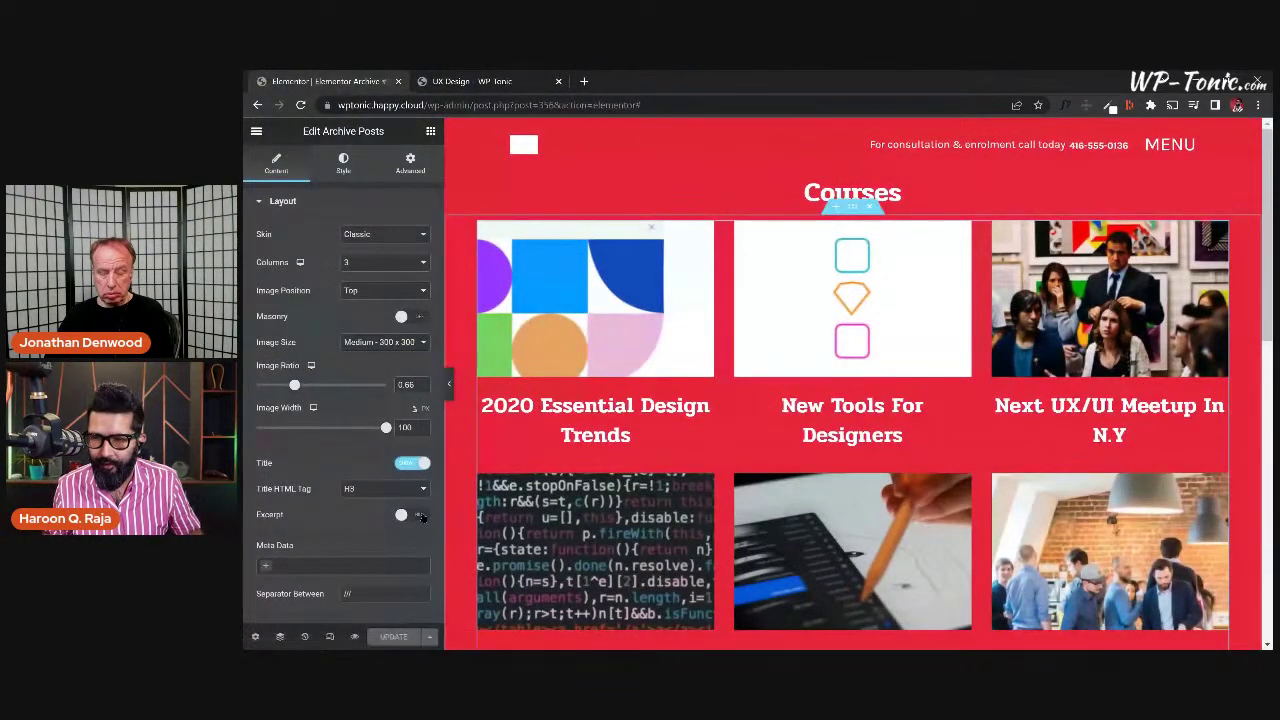
# Exit the archive template's editor to the WordPress dashboard and change the template's title to Courses.
pyautogui.click(256, 132)
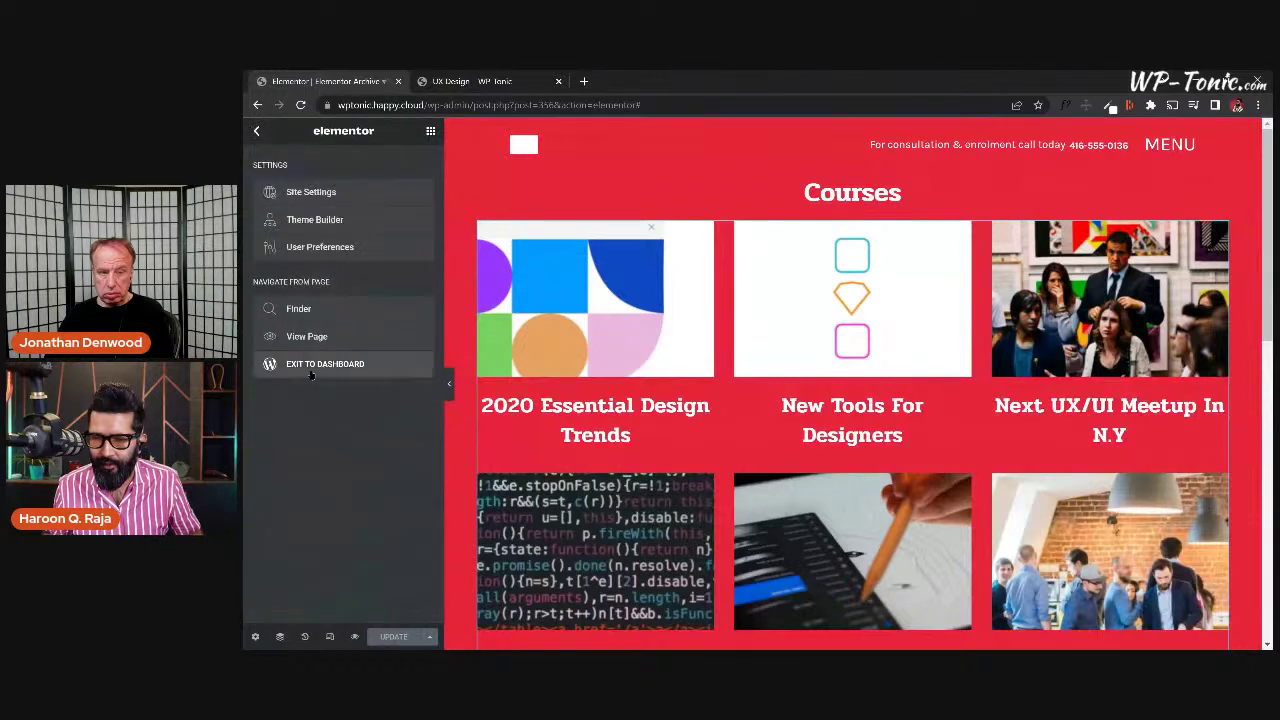
pyautogui.click(311, 366)
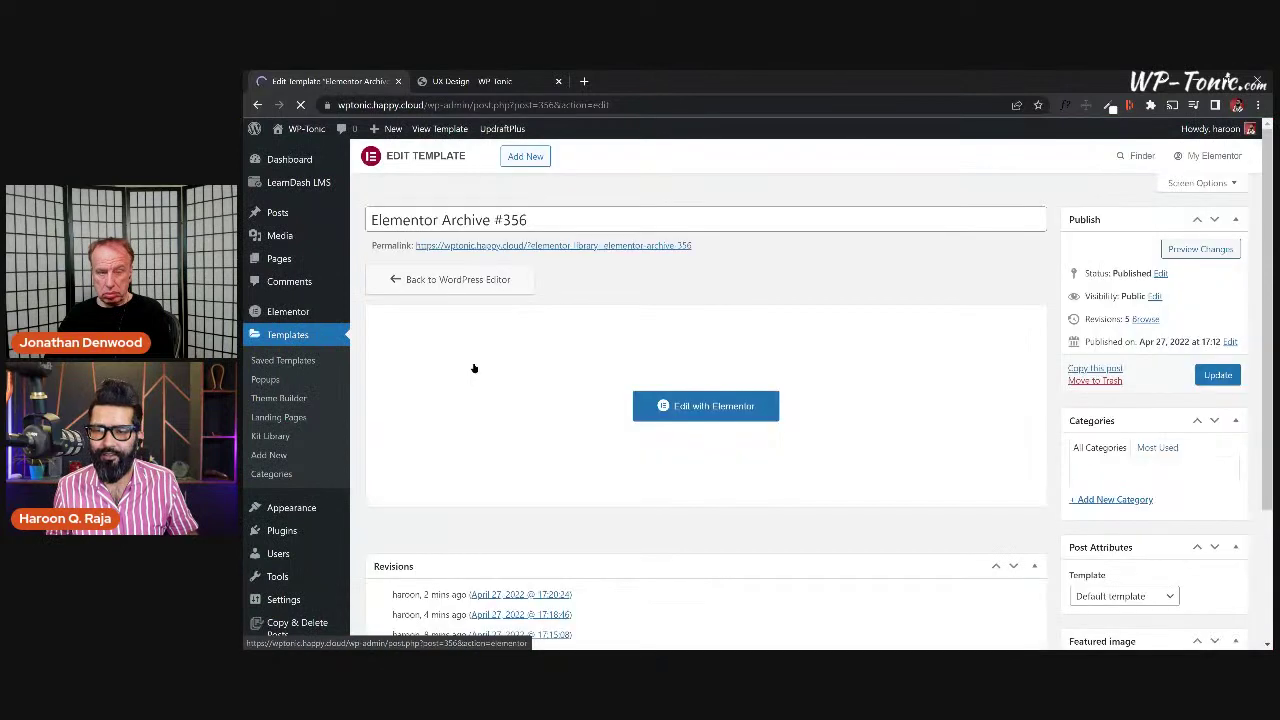
pyautogui.moveTo(557, 216); pyautogui.dragTo(356, 219)
pyautogui.write('Courses')
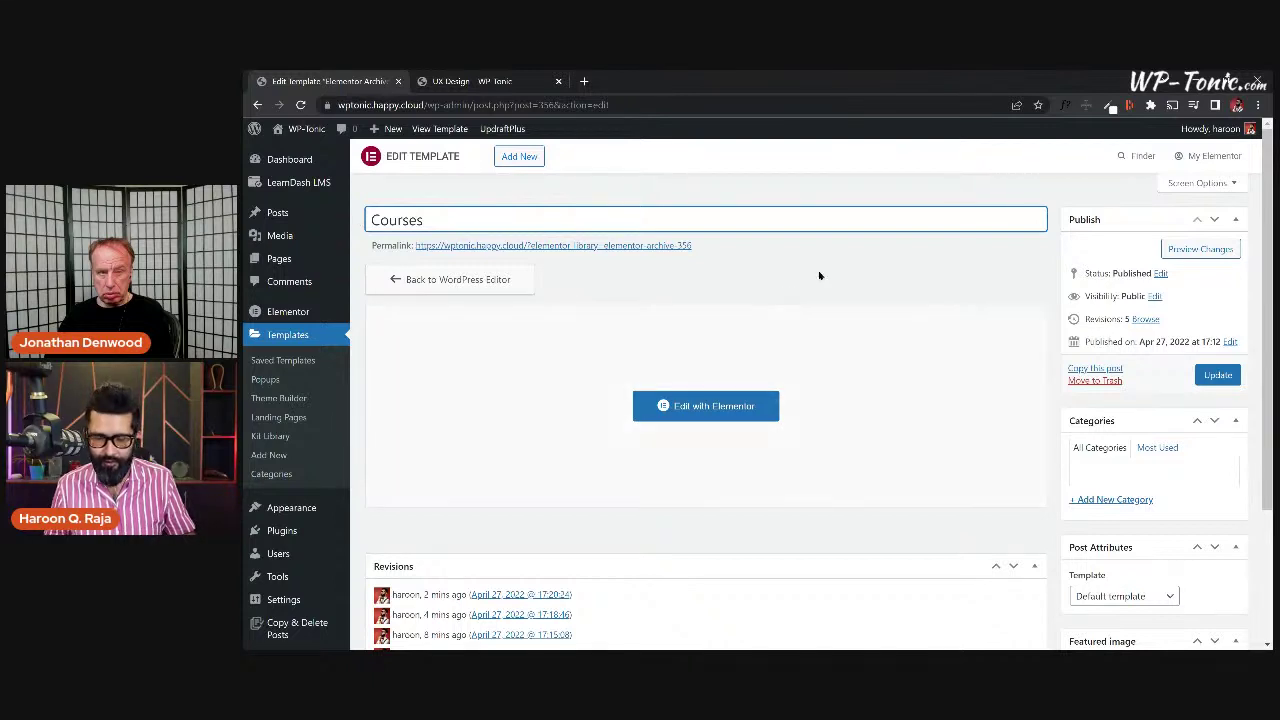
# Complete the template's title as Courses Archive and update the template.
pyautogui.write(' Ar')
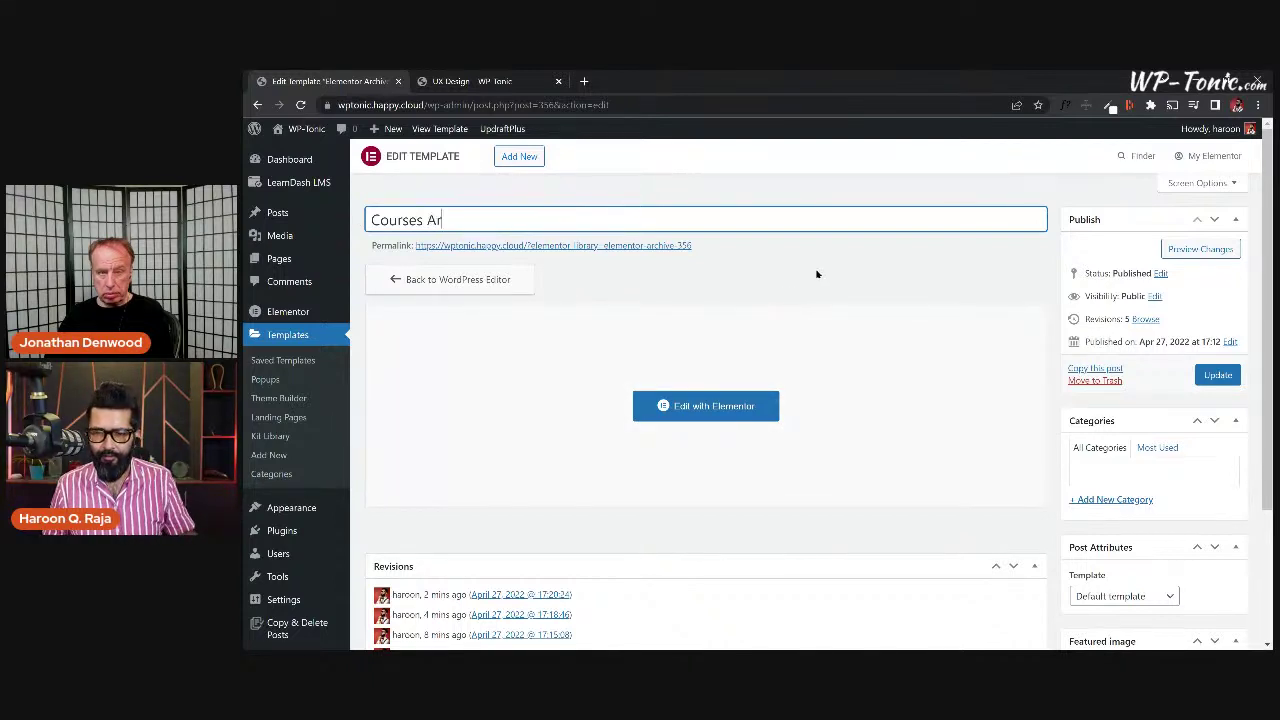
pyautogui.write('chive')
pyautogui.click(1220, 377)
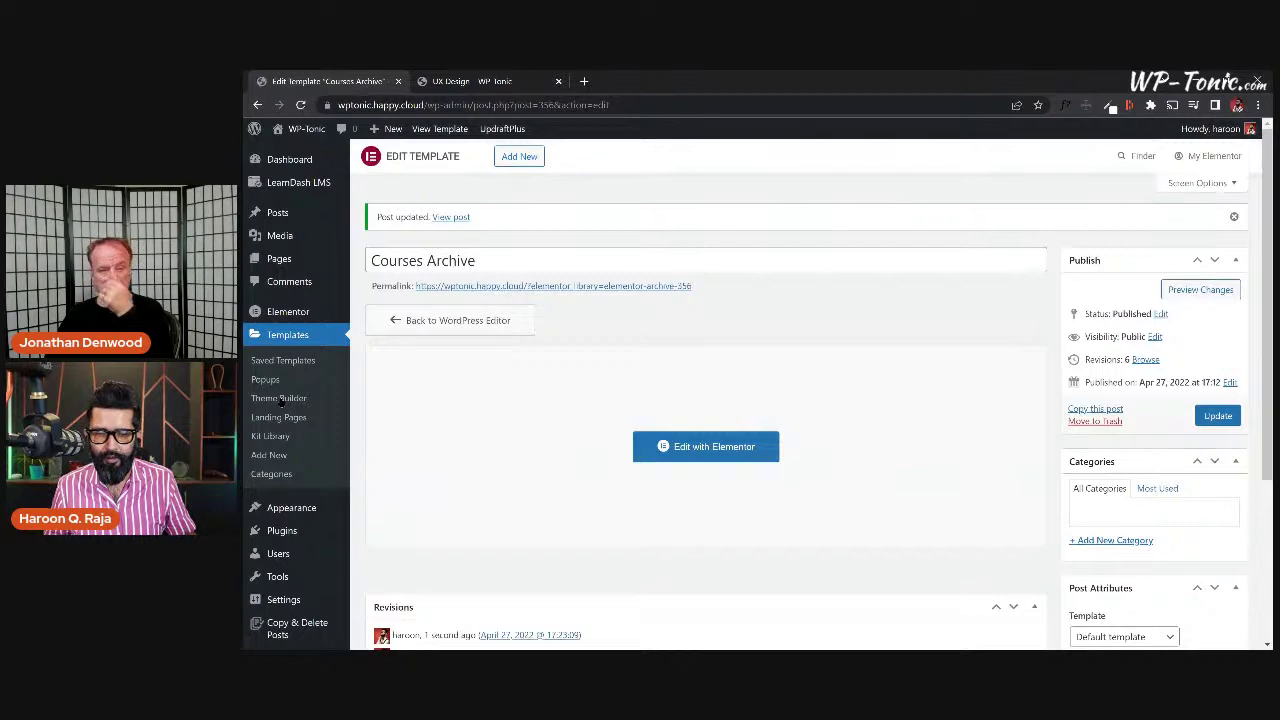
# Set the Courses Archive template's page template attribute to Elementor Full Width and update it.
pyautogui.scroll(-2, 1184, 555)
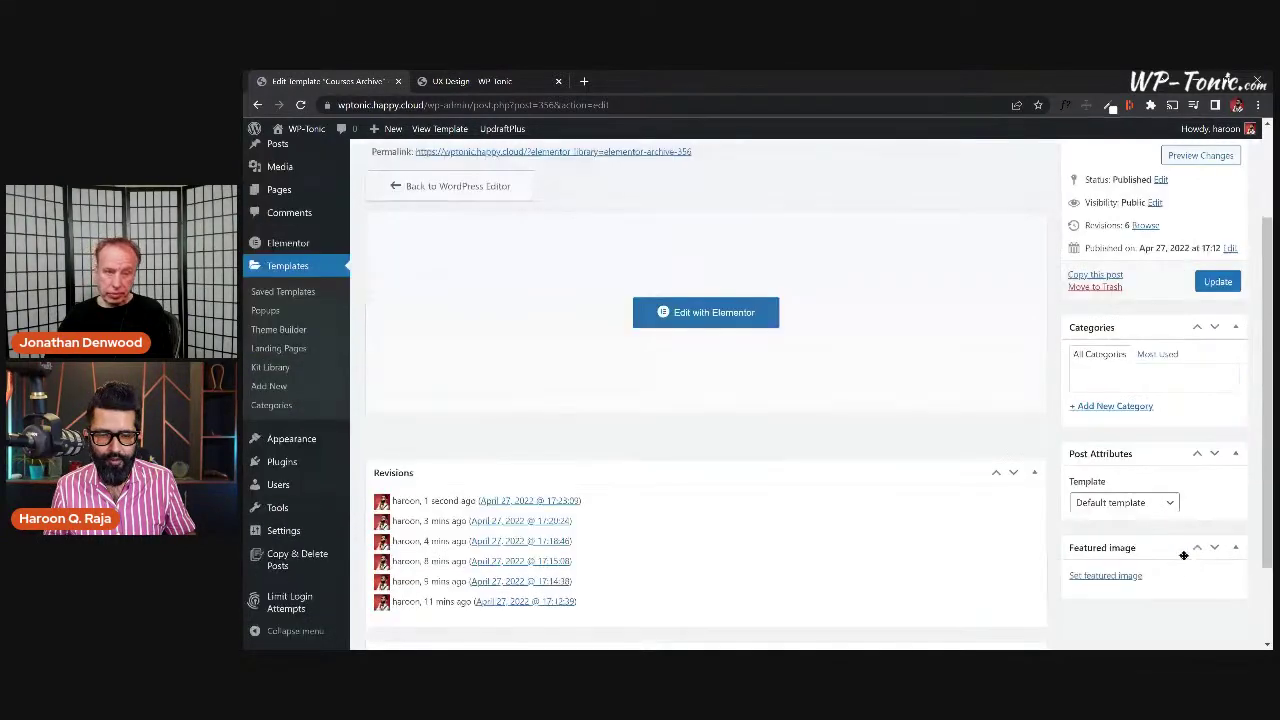
pyautogui.click(1166, 504)
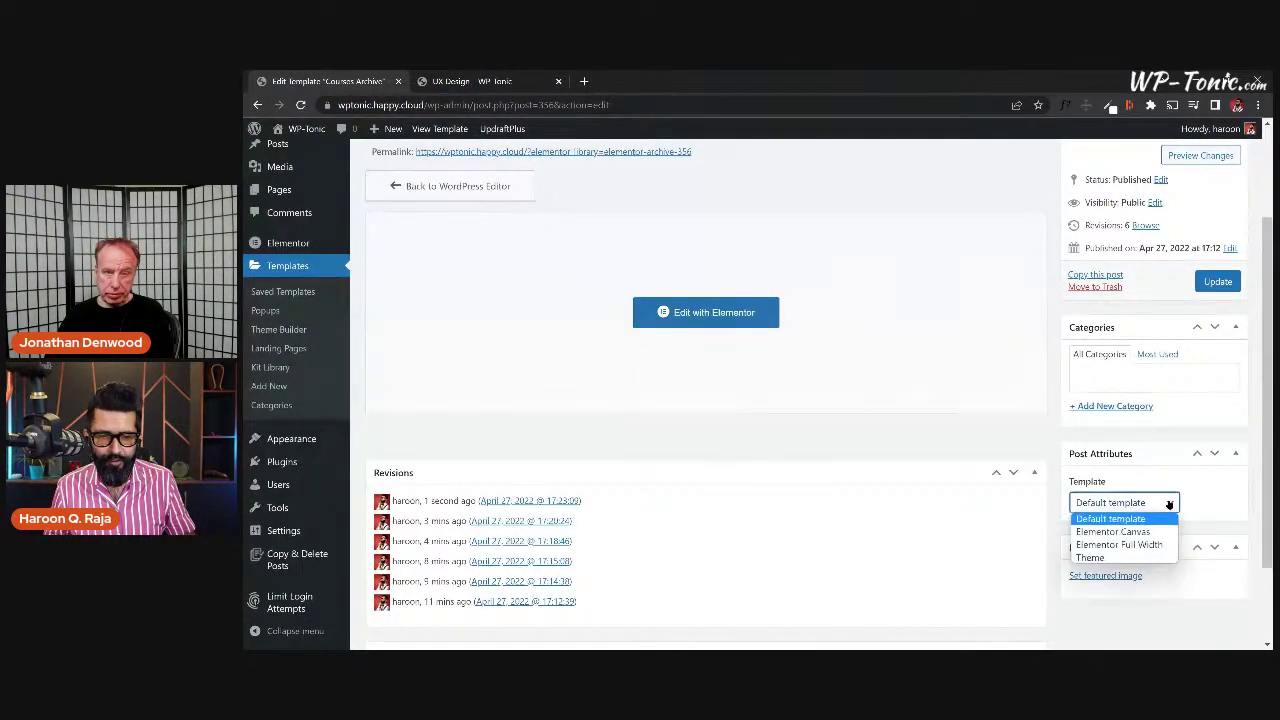
pyautogui.click(1122, 545)
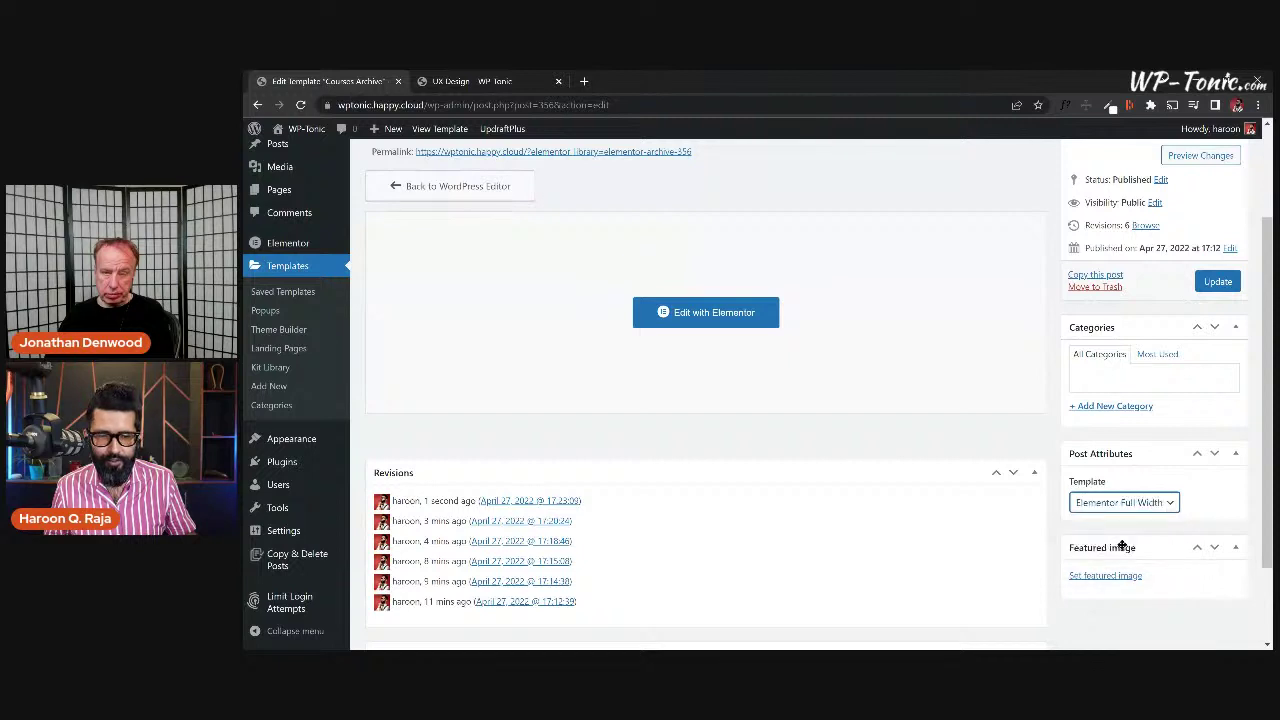
pyautogui.click(1214, 283)
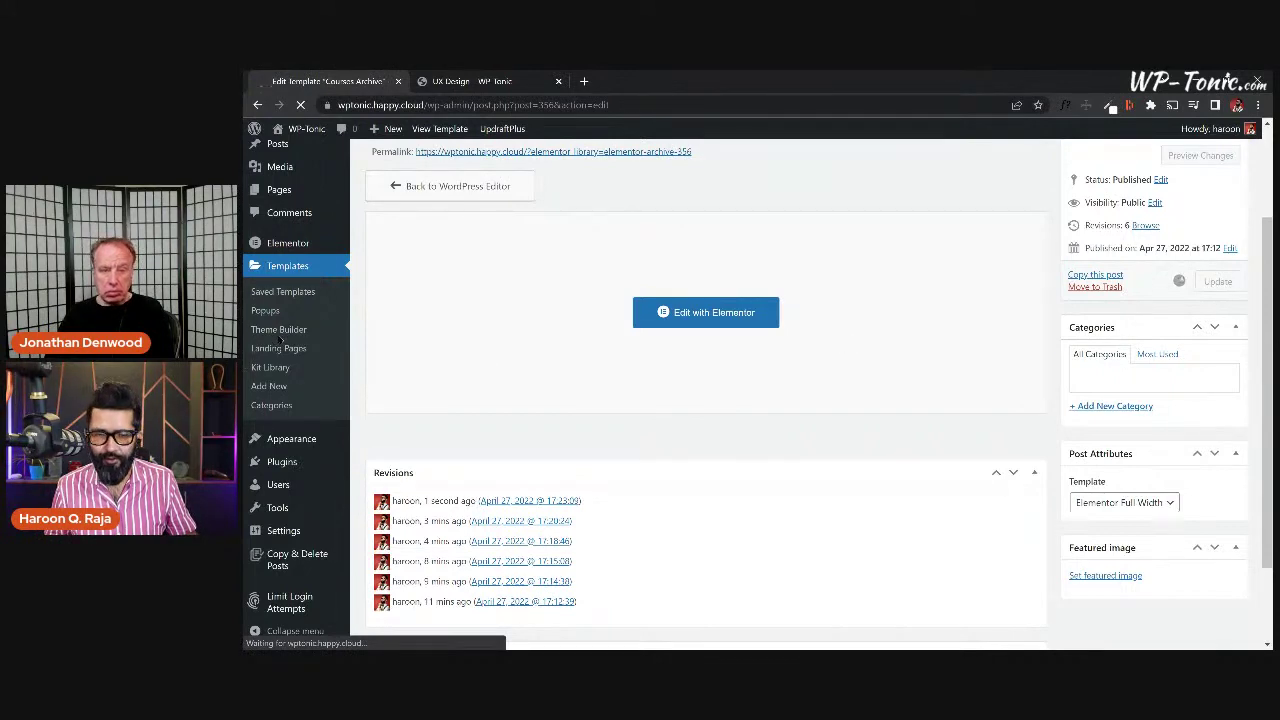
pyautogui.scroll(-2, 1178, 615)
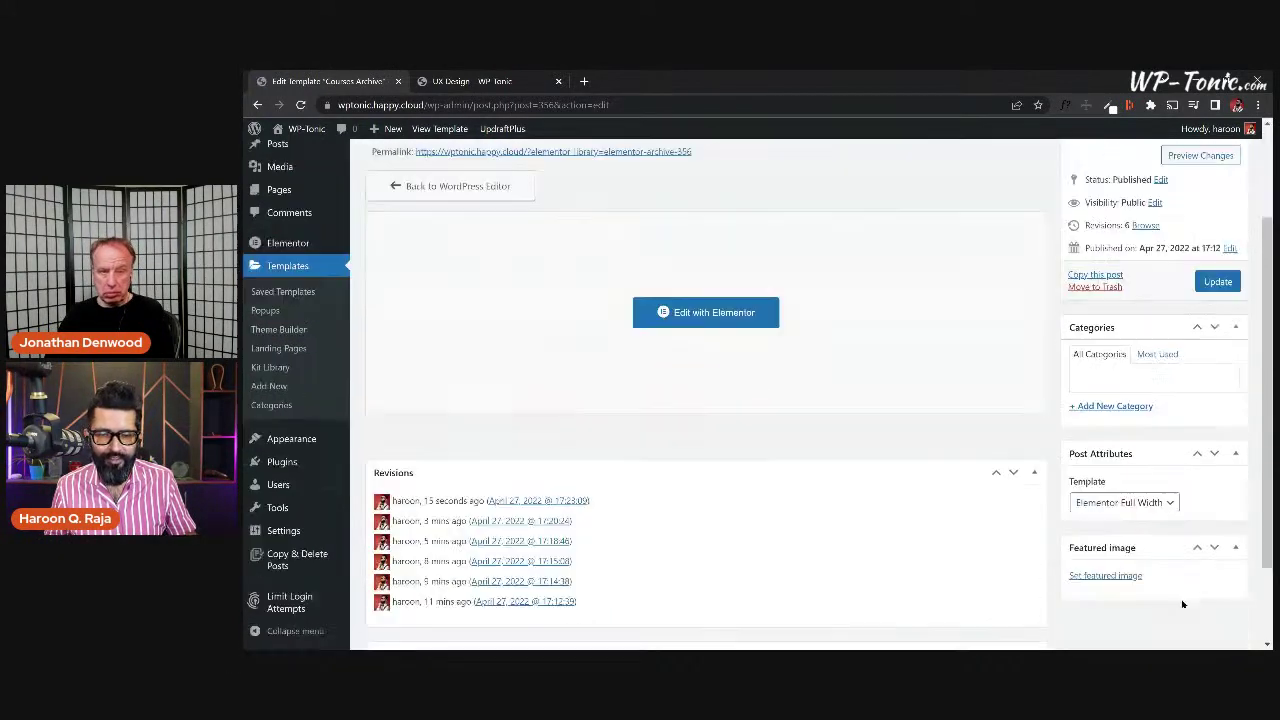
pyautogui.click(1166, 508)
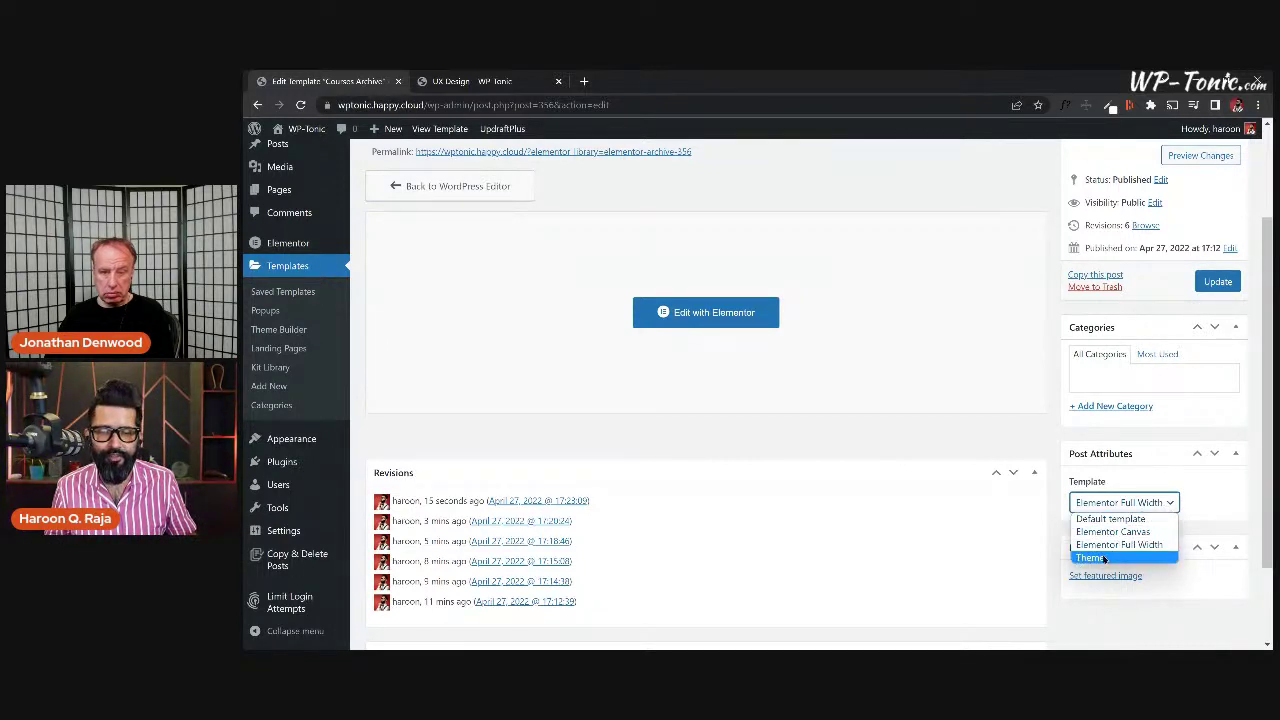
pyautogui.click(1169, 503)
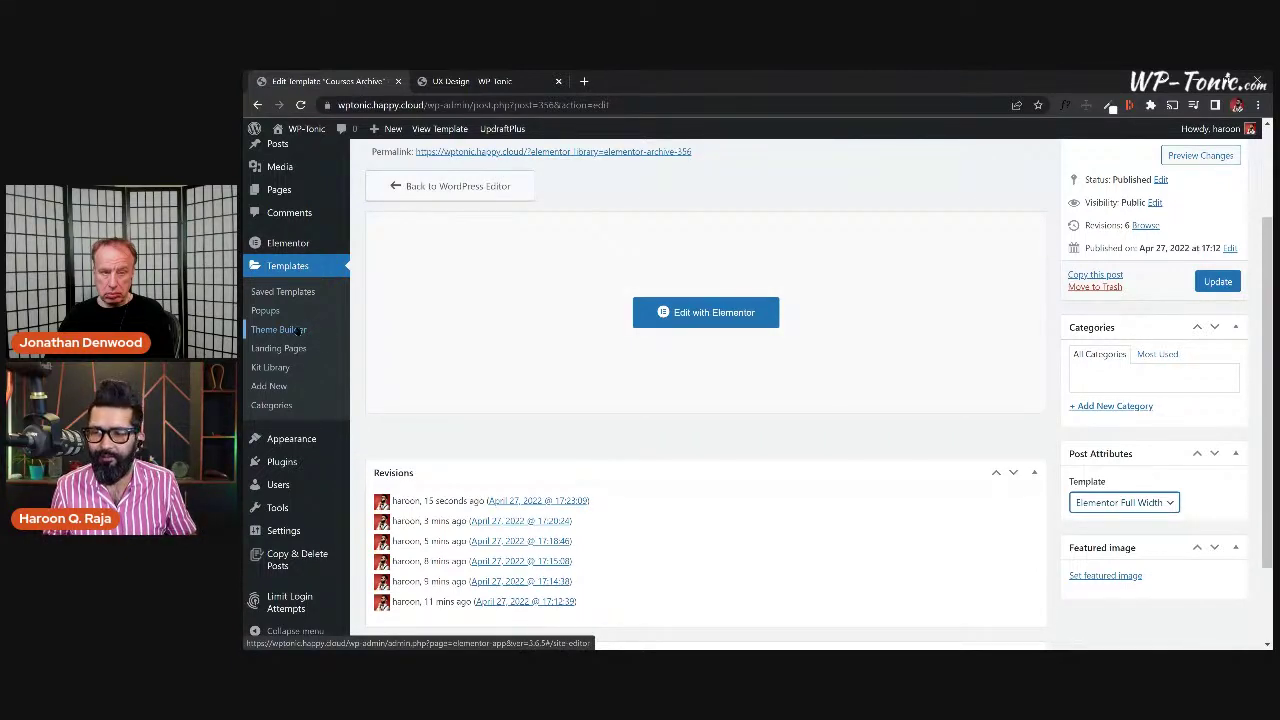
# Open the Theme Builder overview of the site's global parts.
pyautogui.click(288, 330)
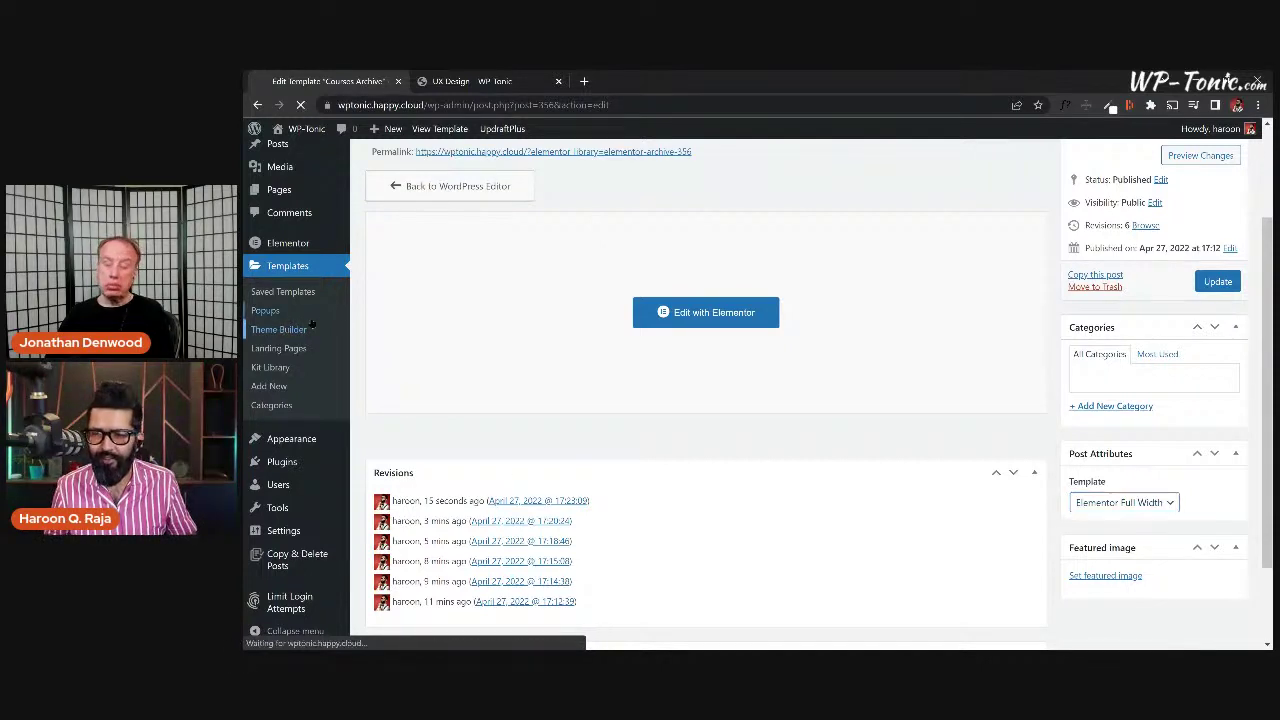
pyautogui.scroll(2, 342, 311)
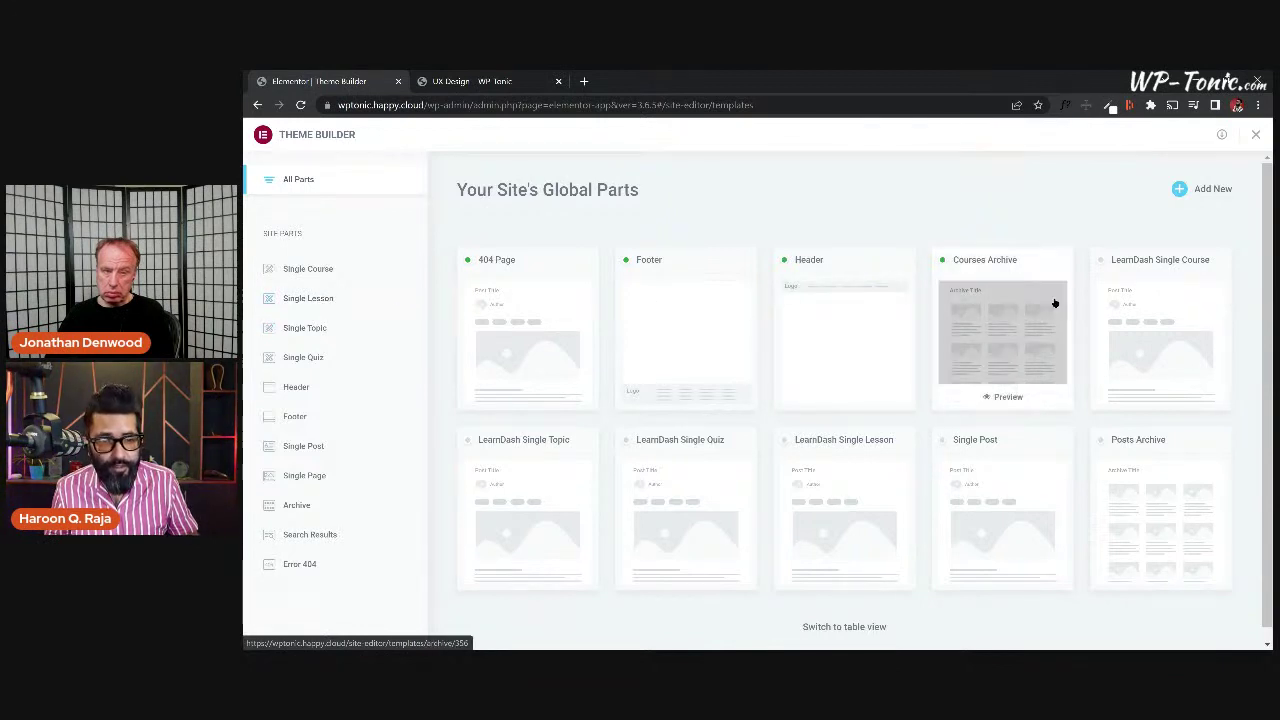
# Try to open the existing LearnDash Single Course template and its preview, and return to the overview of site parts.
pyautogui.moveTo(1140, 300)
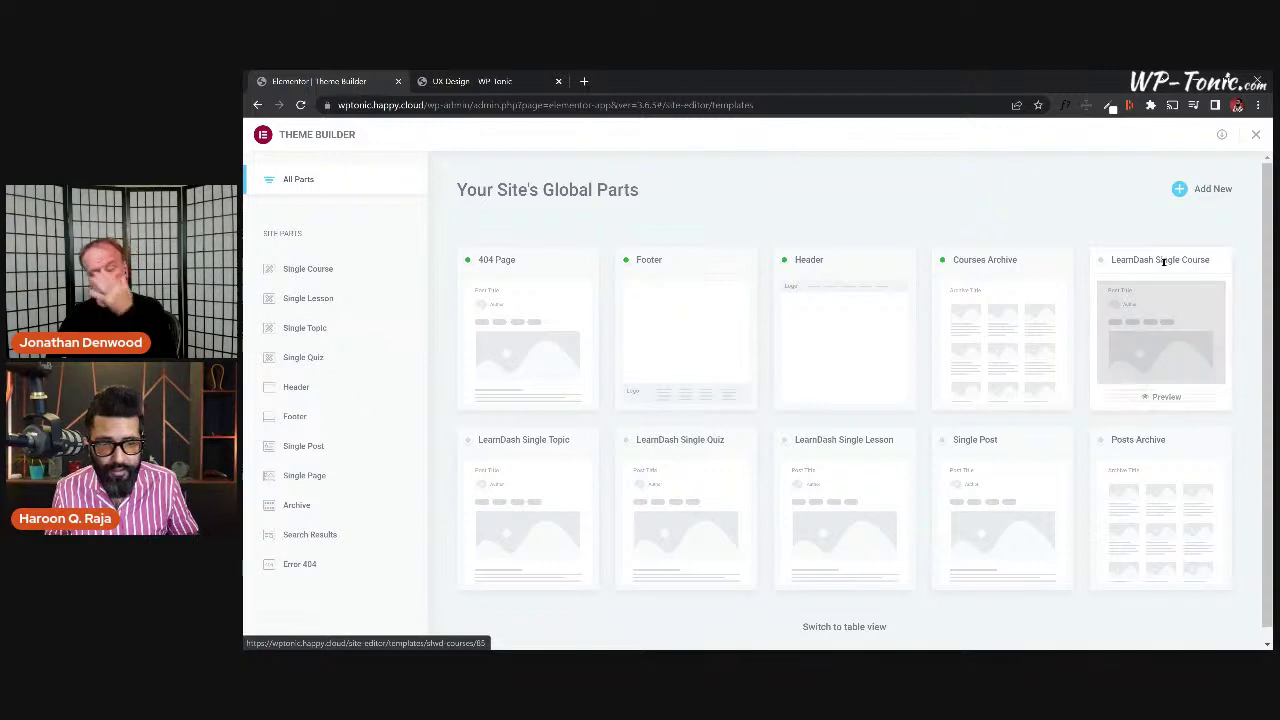
pyautogui.click(1163, 340)
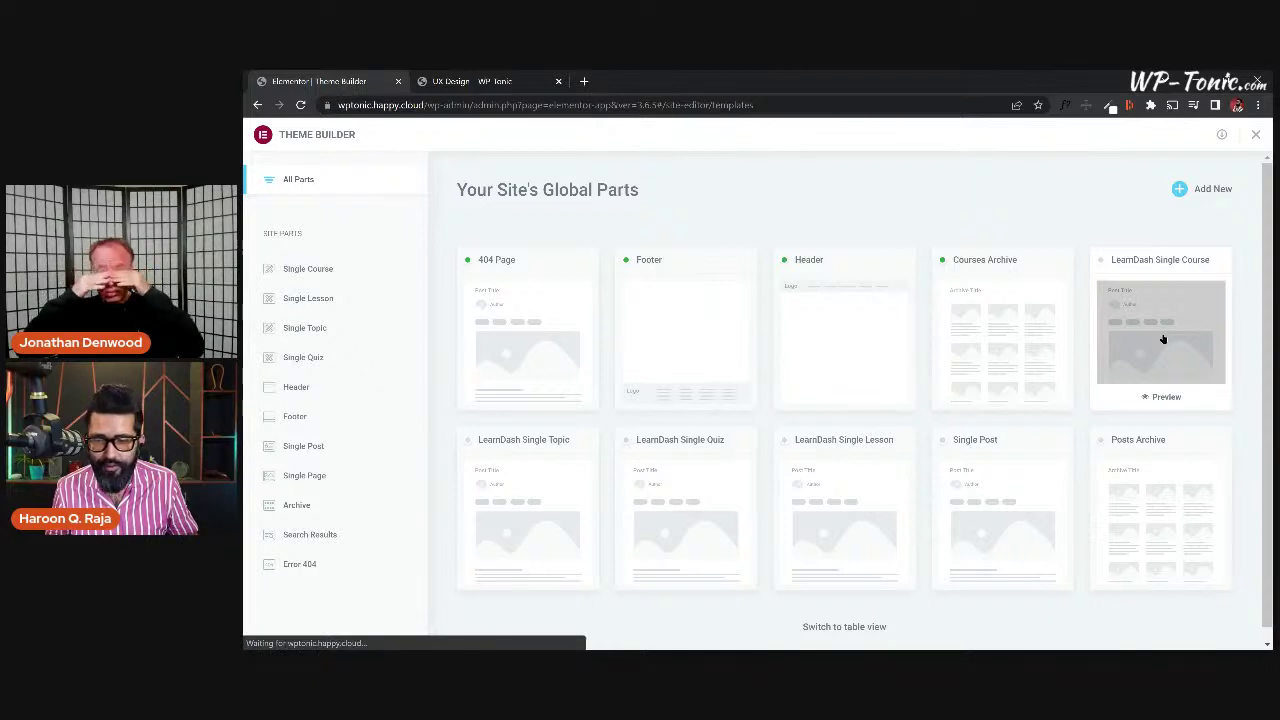
pyautogui.rightClick(1163, 340)
pyautogui.click(1066, 349)
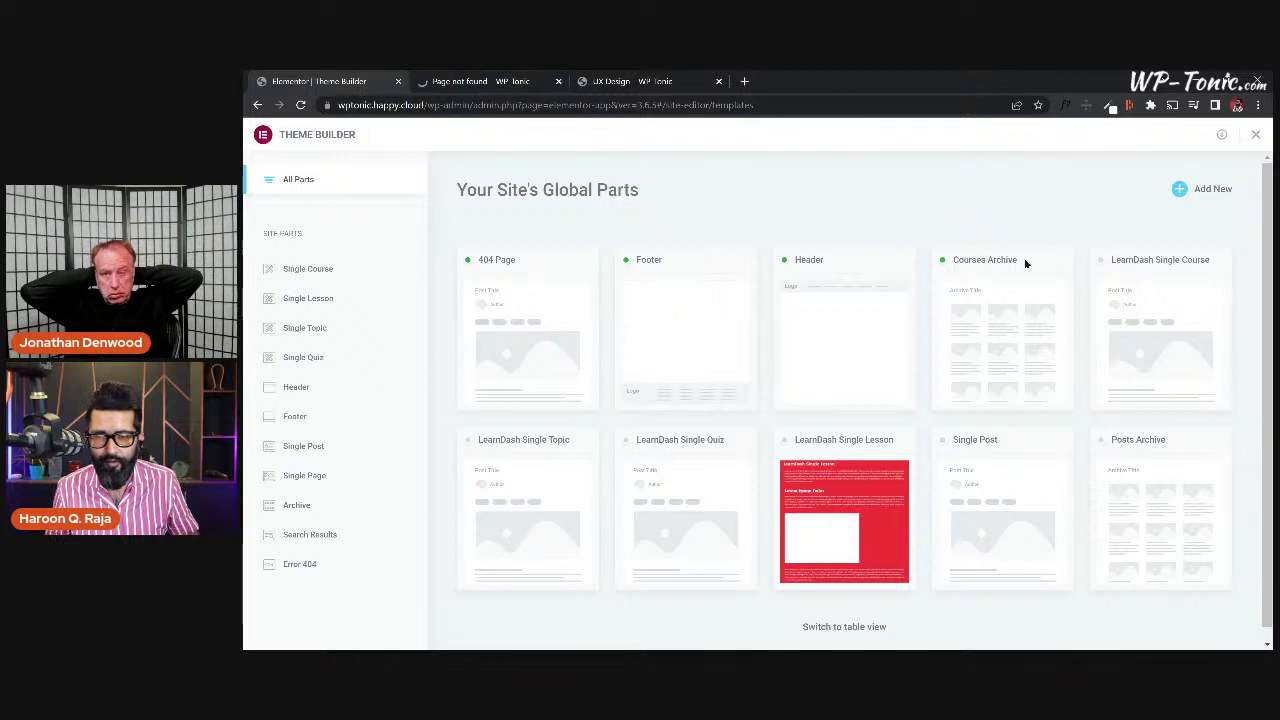
pyautogui.moveTo(1184, 318)
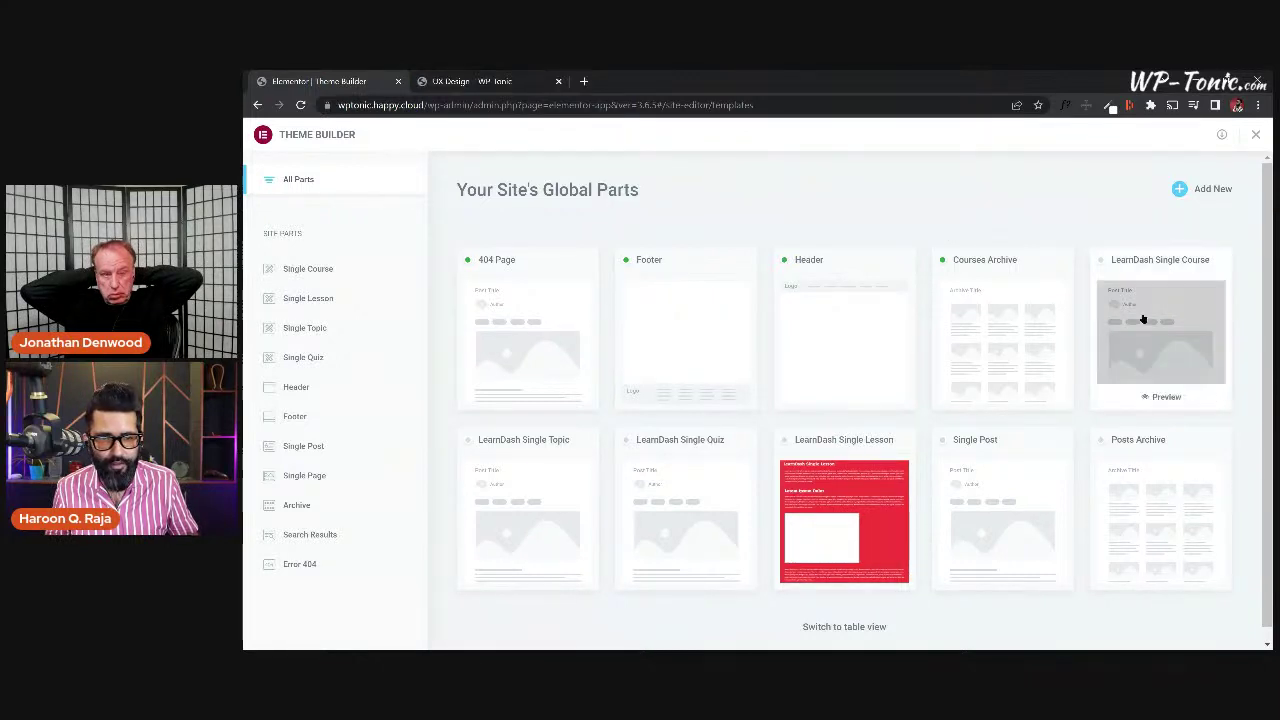
pyautogui.click(1163, 398)
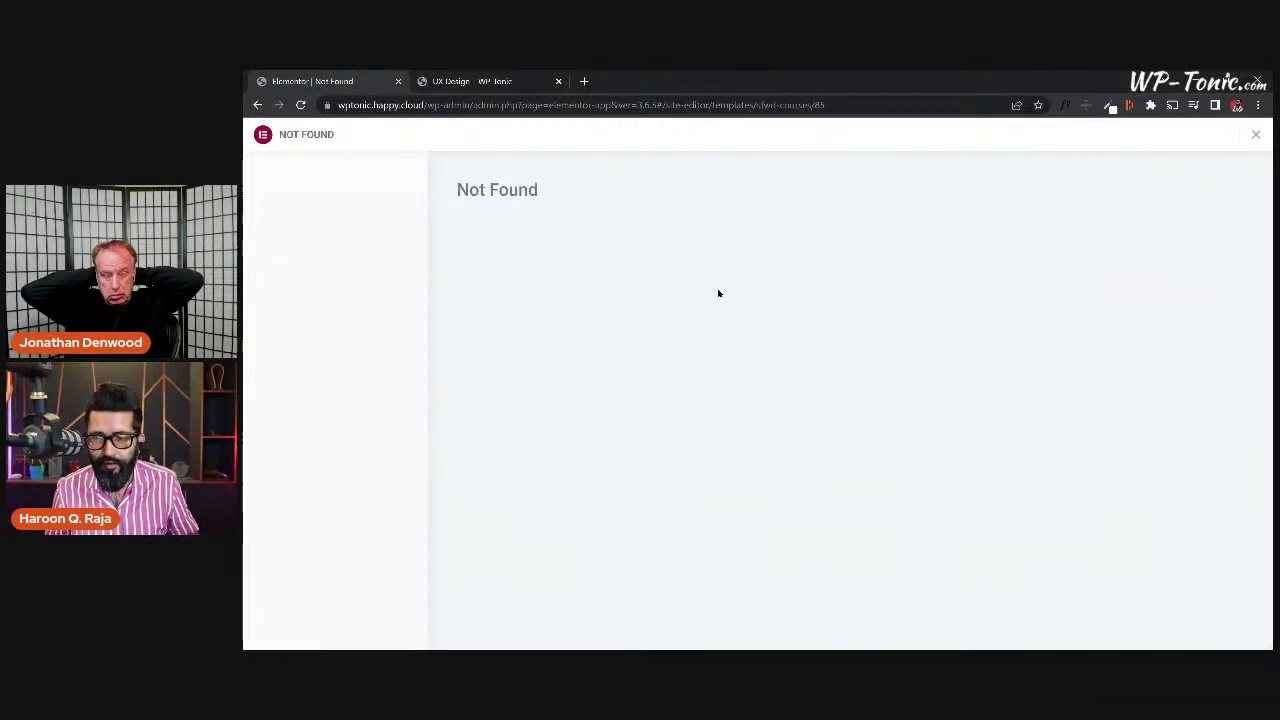
pyautogui.click(258, 105)
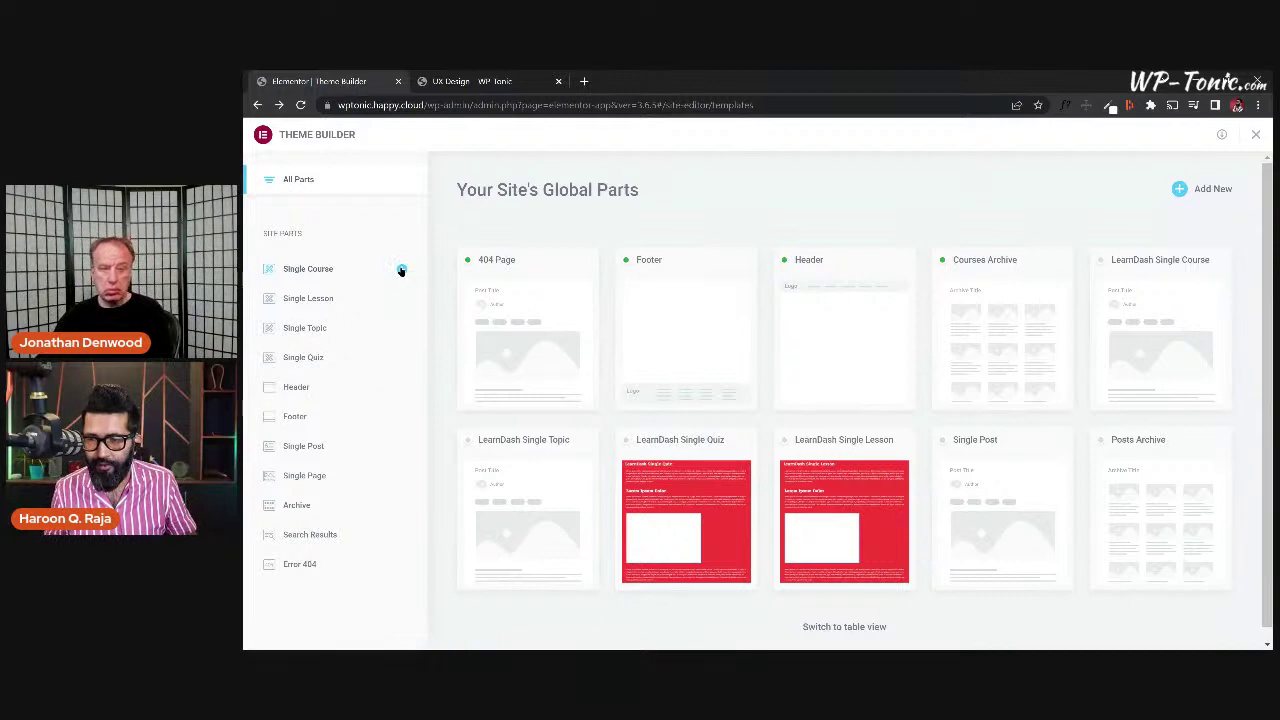
# Create a new Single Course template without a library block and add a center-aligned Post Title widget.
pyautogui.click(401, 271)
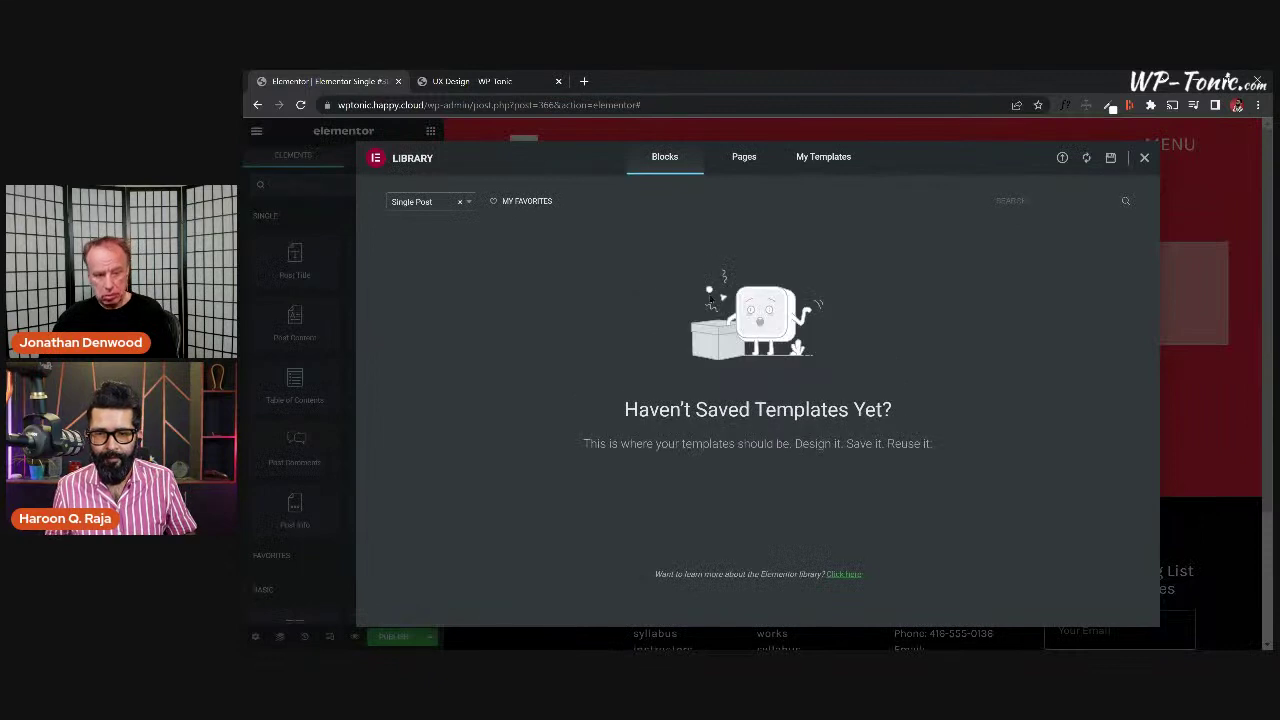
pyautogui.click(1145, 160)
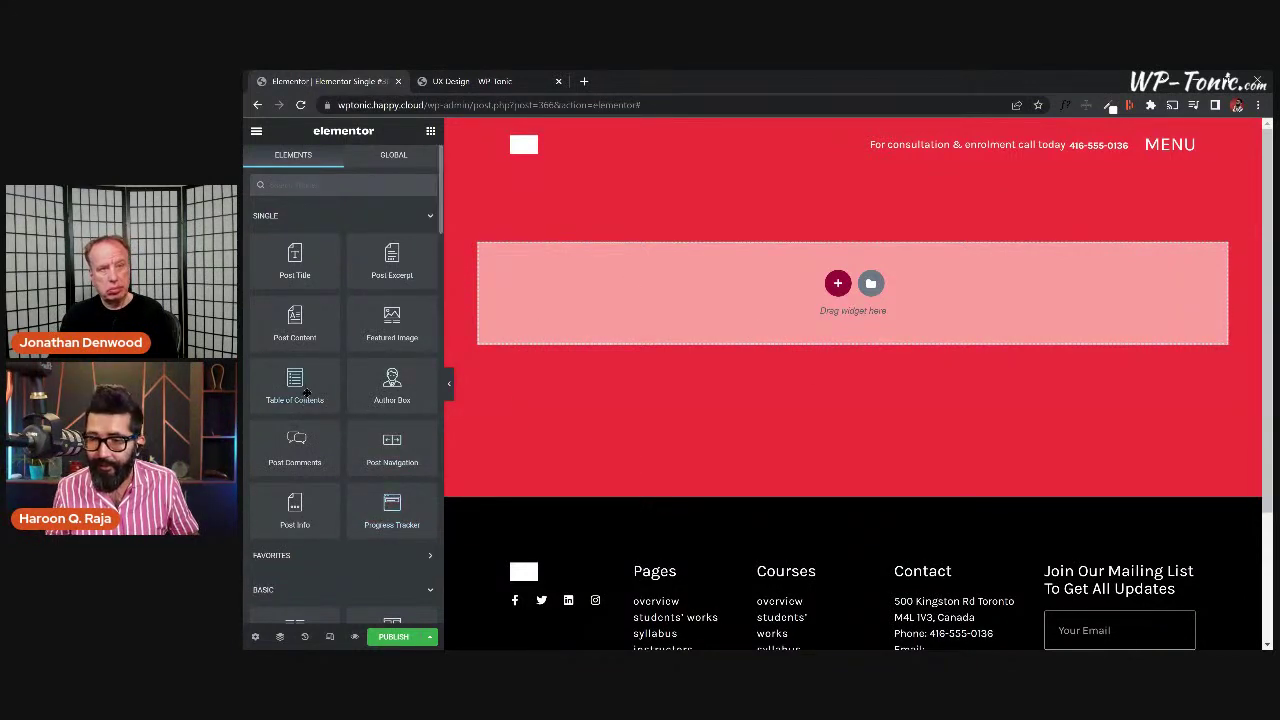
pyautogui.moveTo(303, 262); pyautogui.dragTo(846, 286)
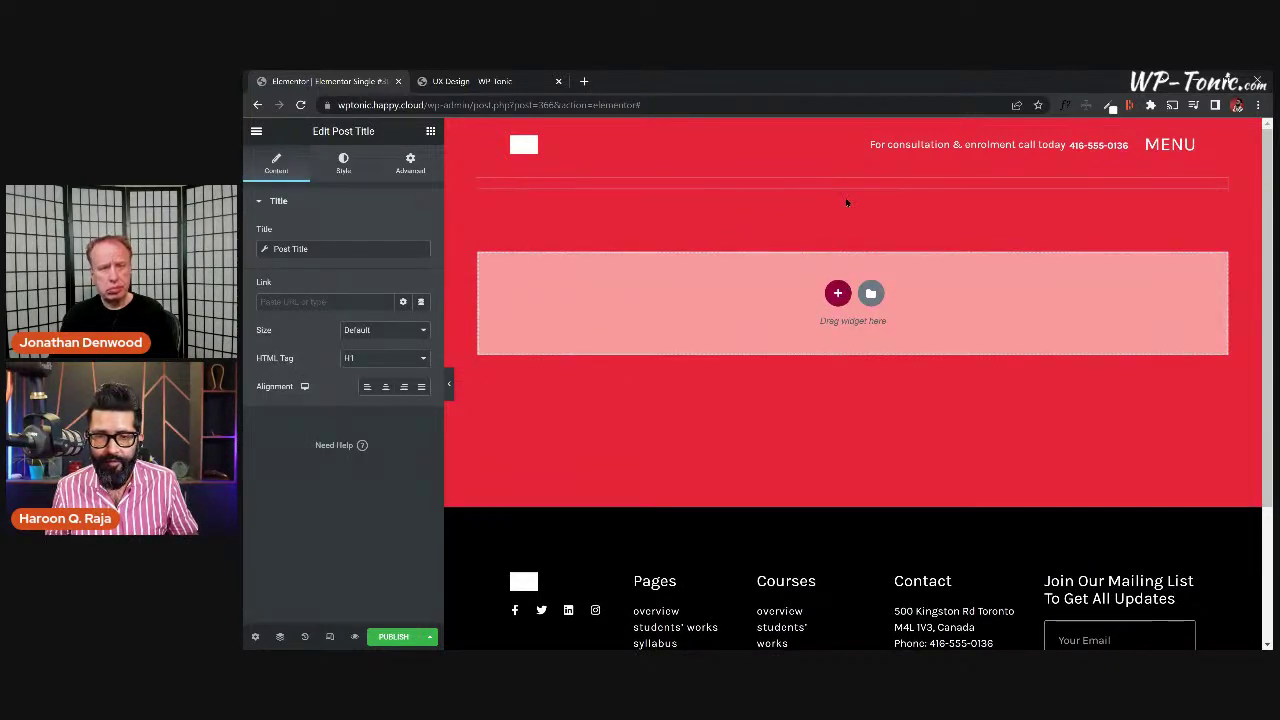
pyautogui.click(385, 387)
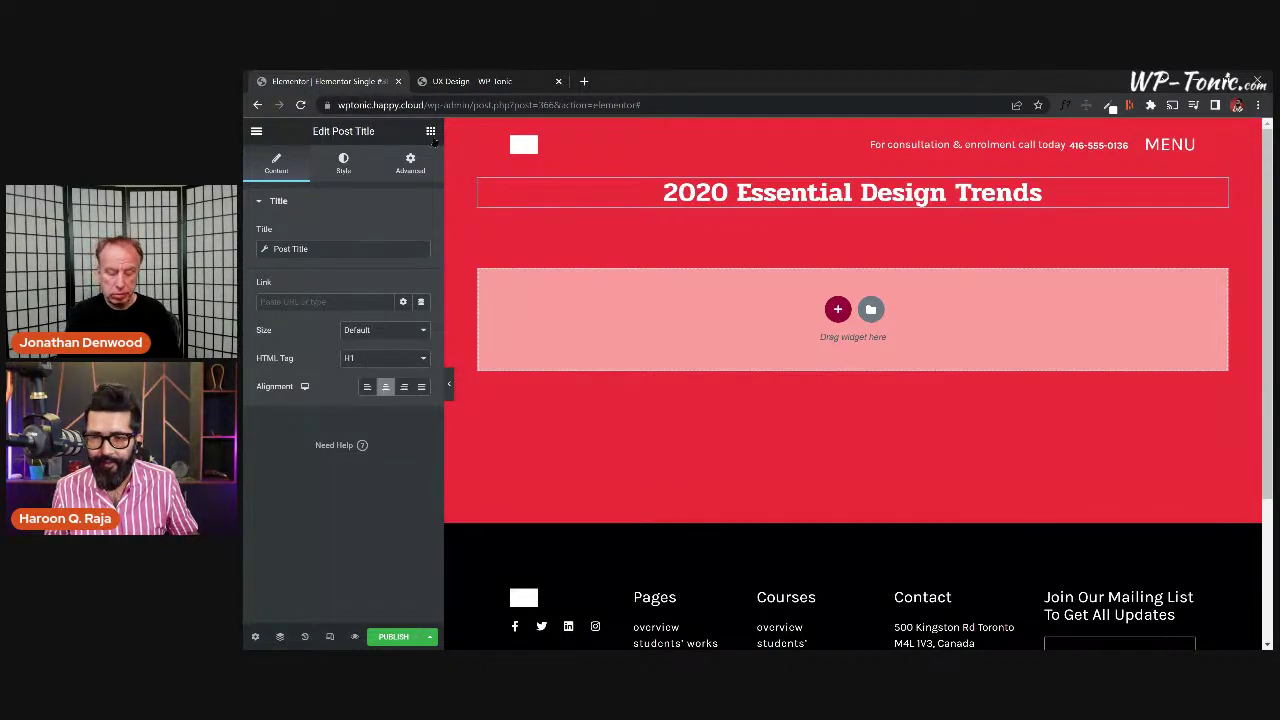
pyautogui.click(430, 132)
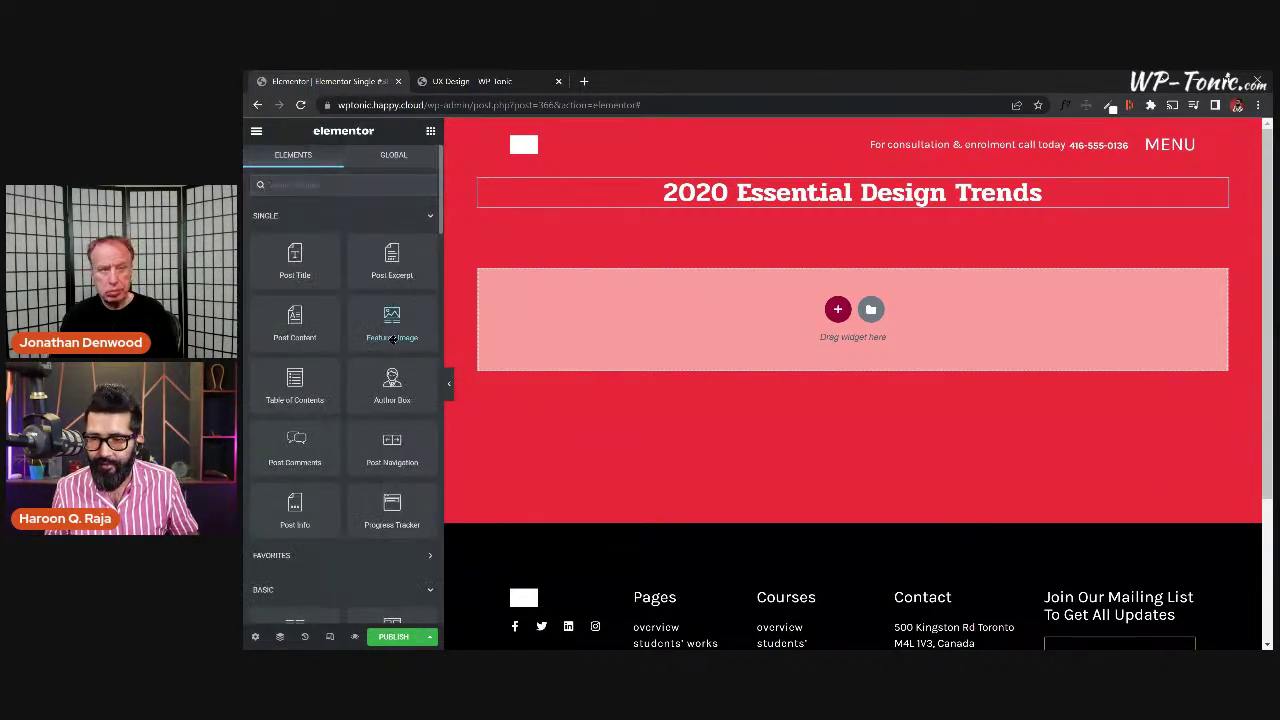
pyautogui.moveTo(392, 322); pyautogui.dragTo(672, 341)
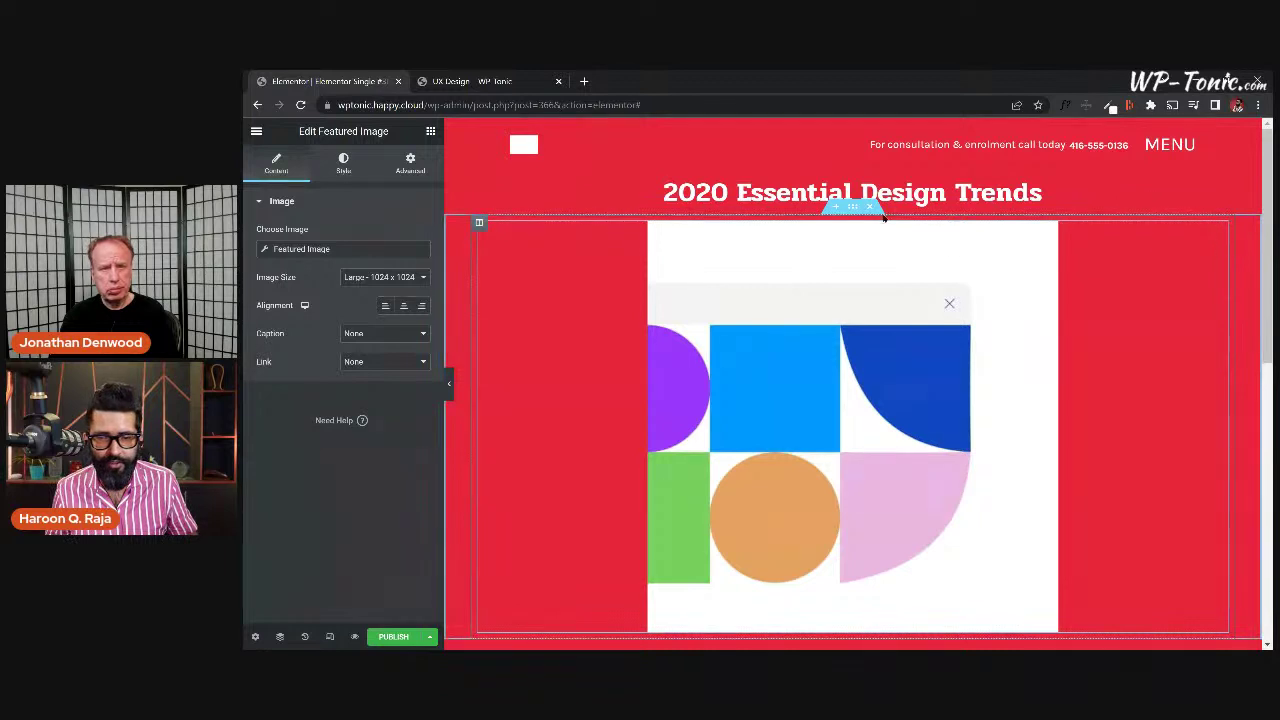
pyautogui.click(870, 208)
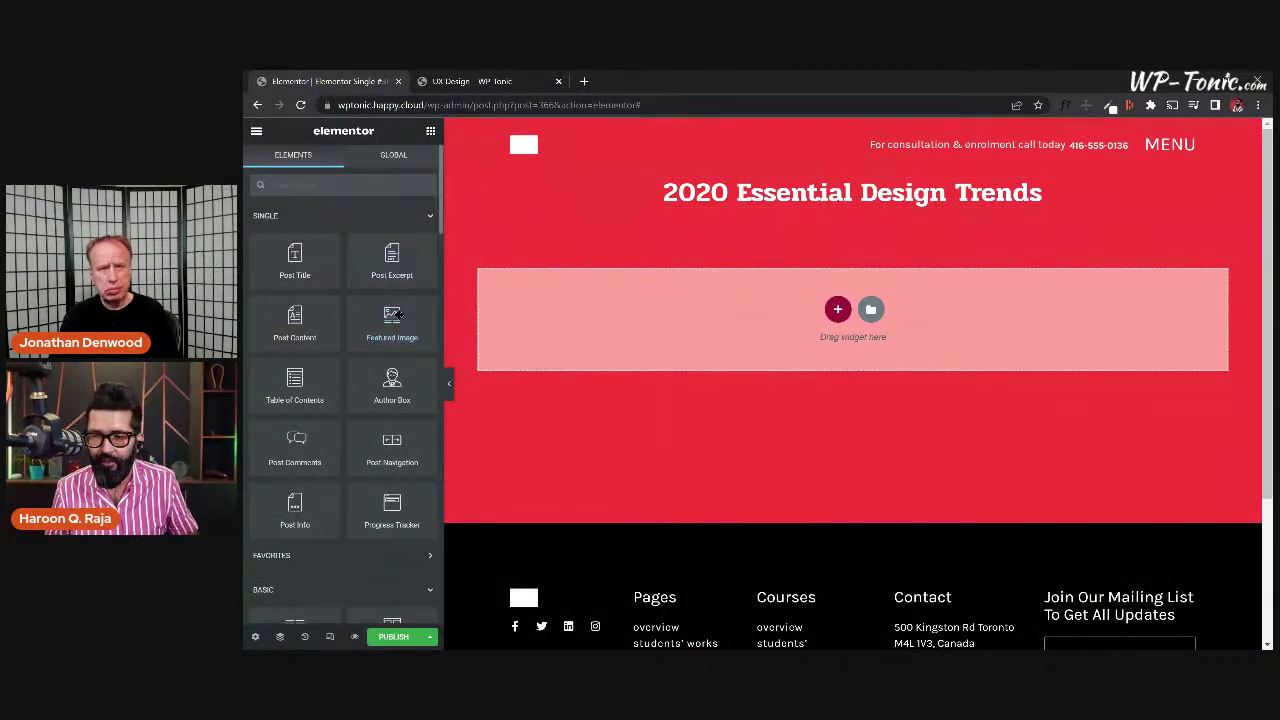
# Add a Featured Image widget directly below the post title and set its image size to Medium - 300 x 300.
pyautogui.moveTo(390, 320); pyautogui.dragTo(698, 210)
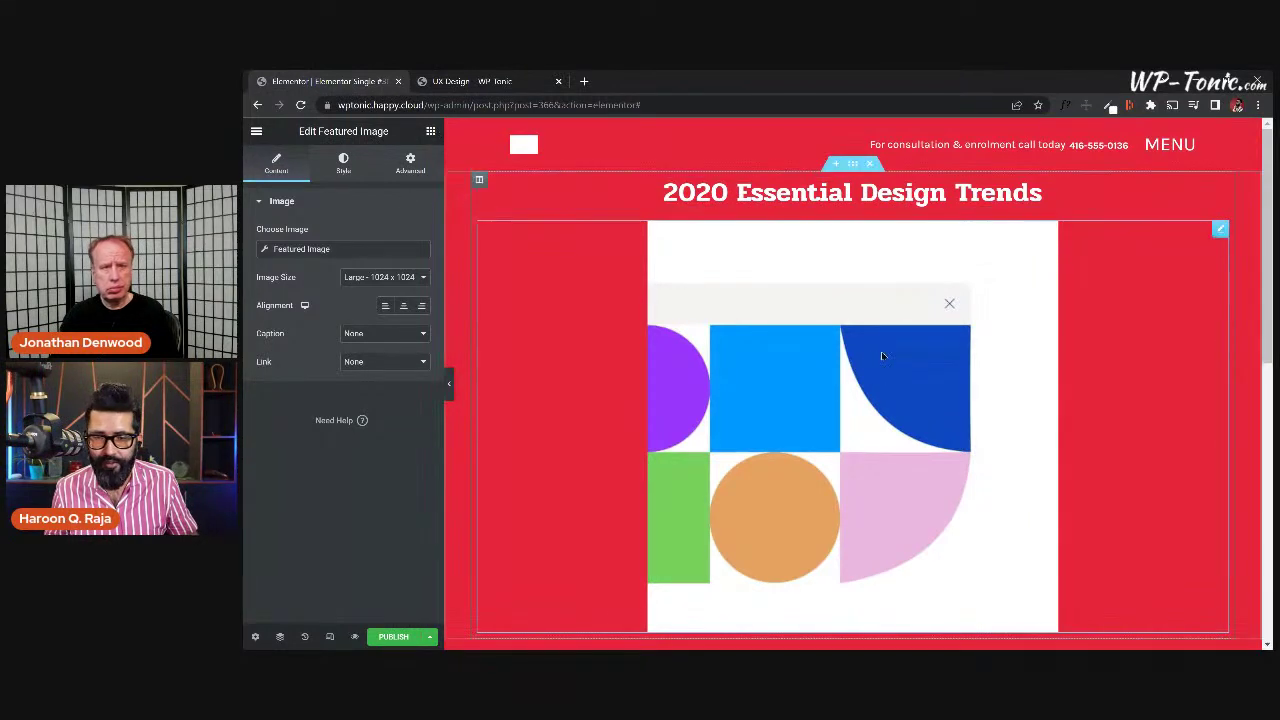
pyautogui.click(415, 278)
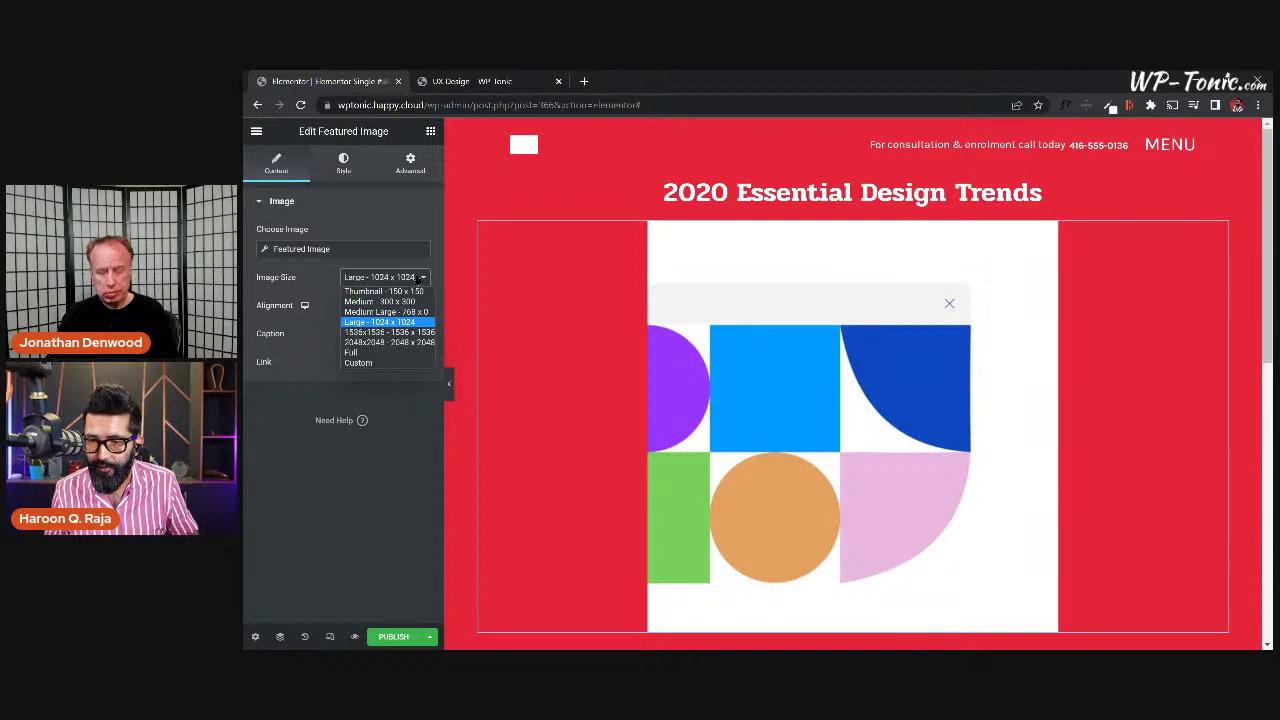
pyautogui.click(383, 286)
pyautogui.click(419, 285)
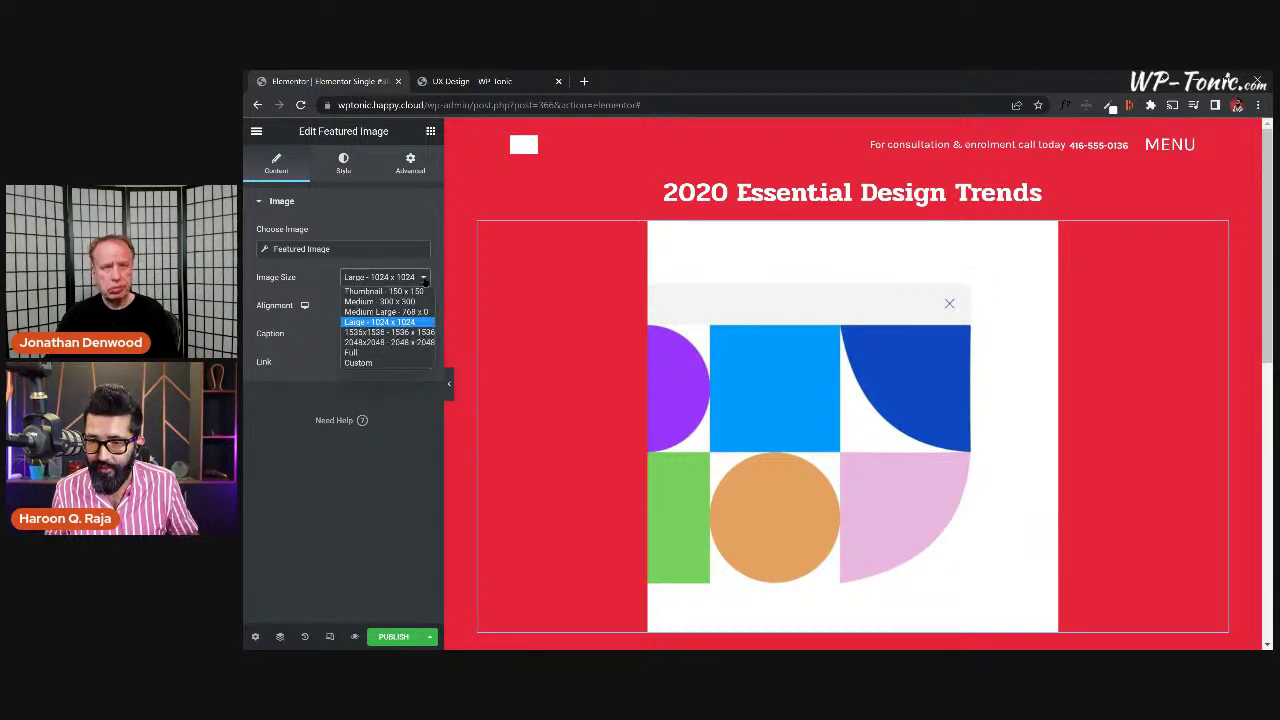
pyautogui.click(407, 302)
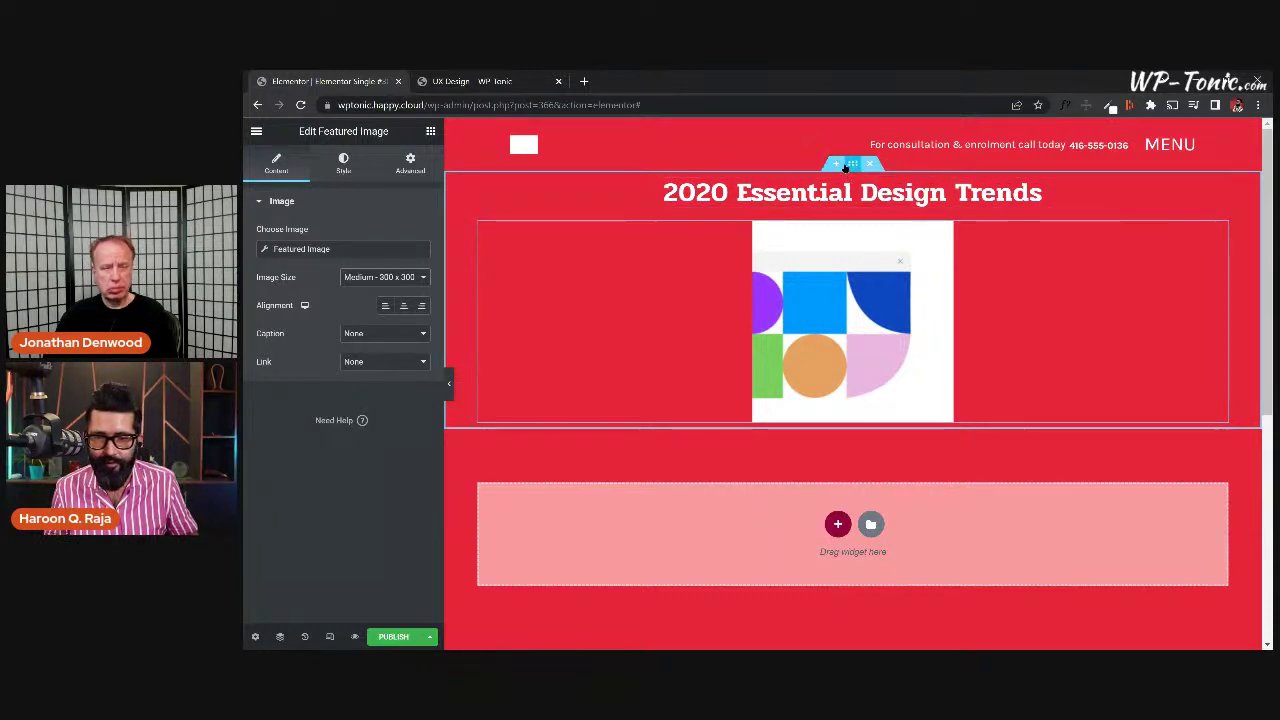
# Add a new column to the section and move the post title into it, beside the featured image.
pyautogui.rightClick(479, 181)
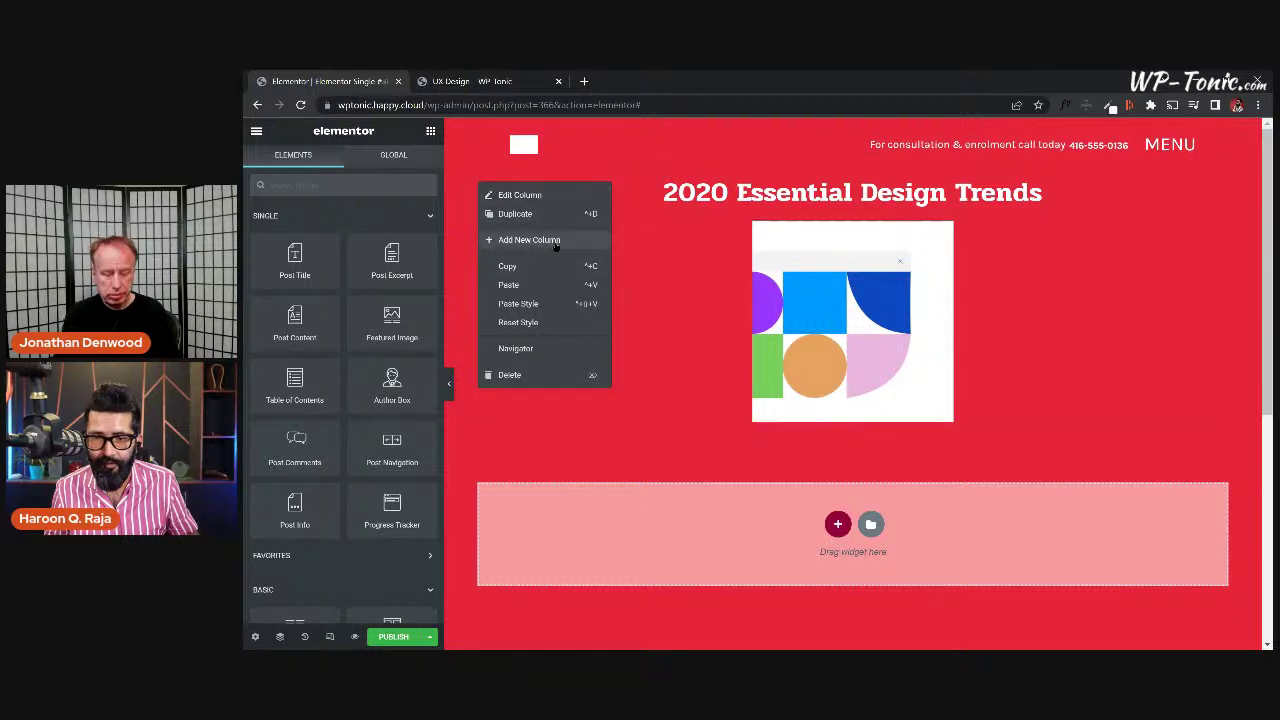
pyautogui.click(529, 240)
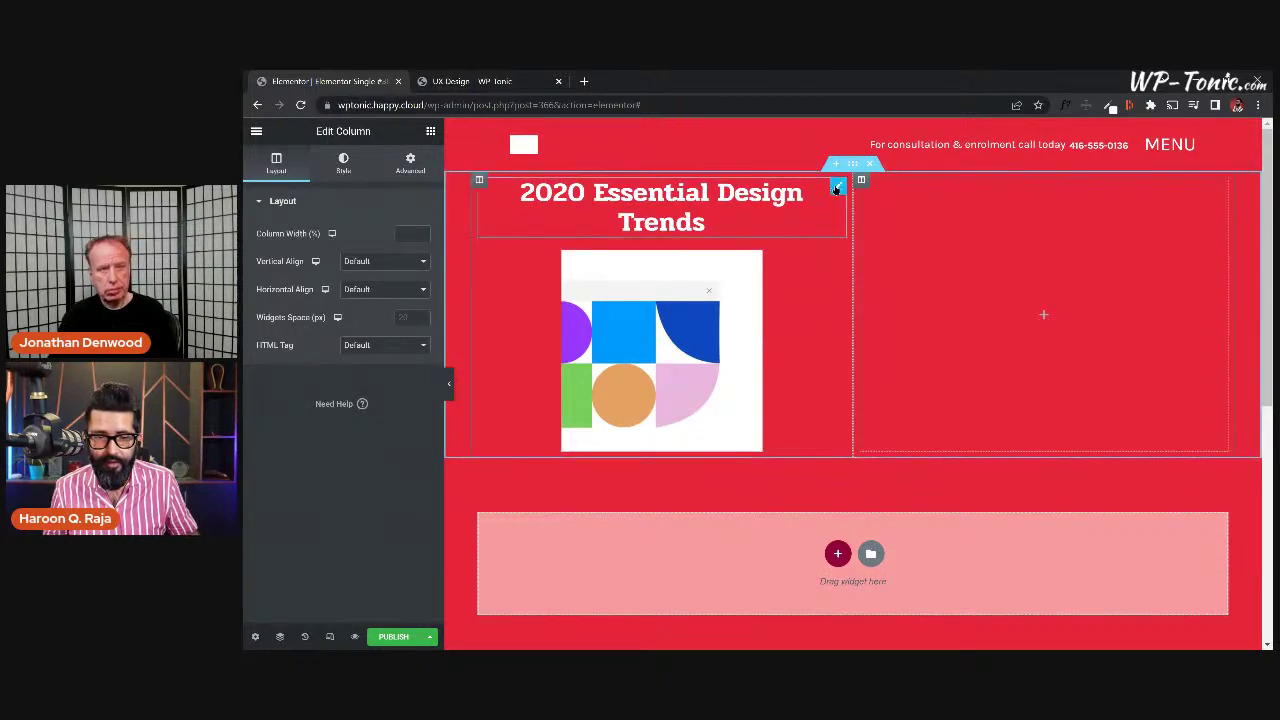
pyautogui.moveTo(836, 188); pyautogui.dragTo(1080, 294)
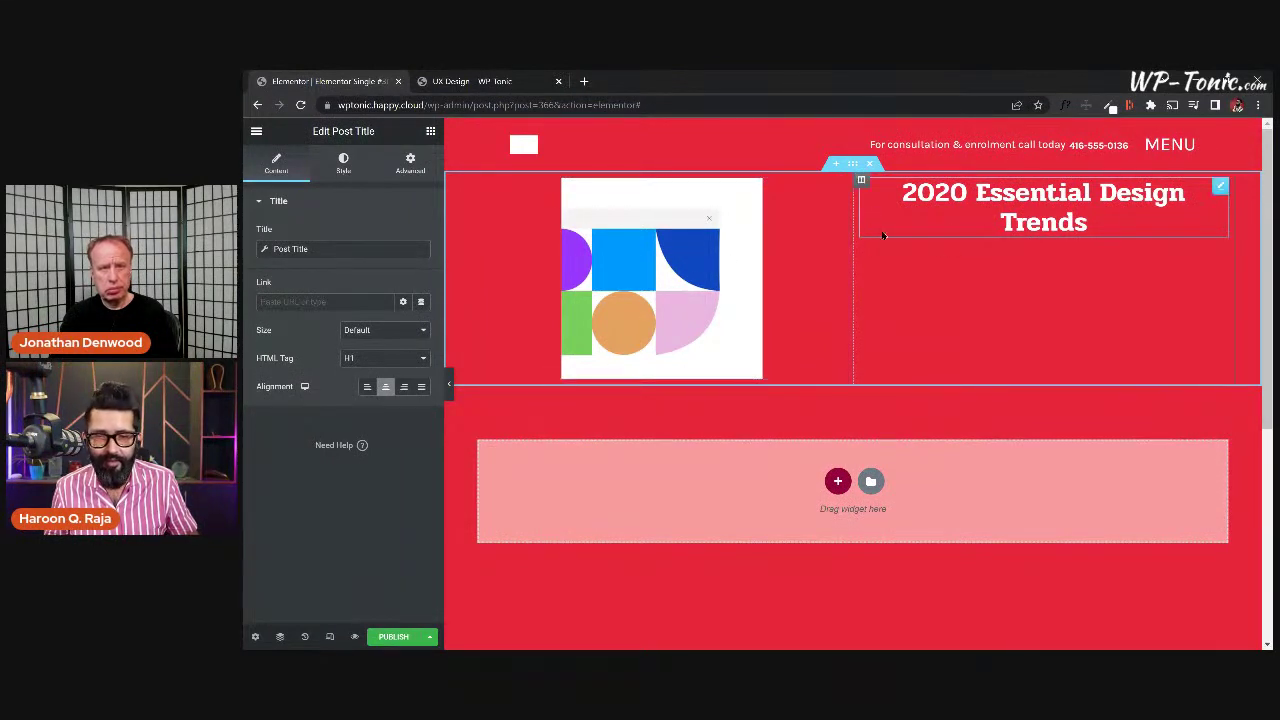
# Set the vertical alignment of the post title's column to Middle and return to the widget list.
pyautogui.click(861, 181)
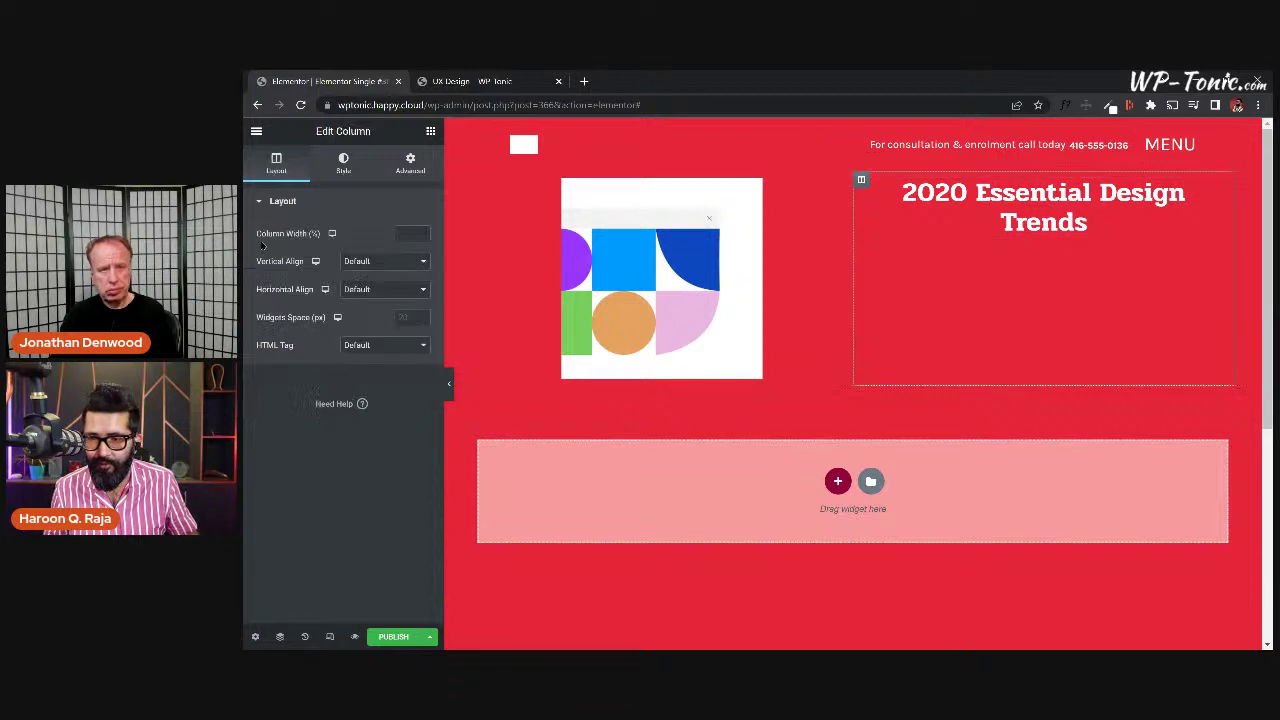
pyautogui.click(381, 263)
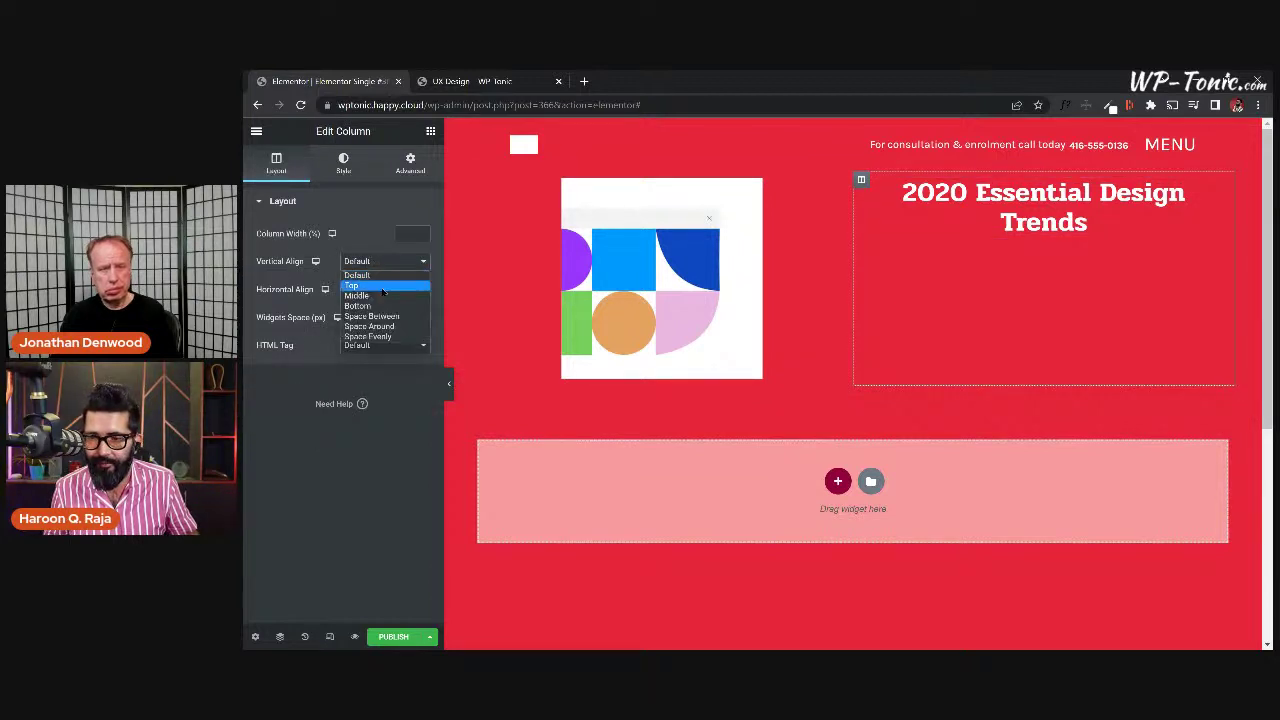
pyautogui.click(362, 292)
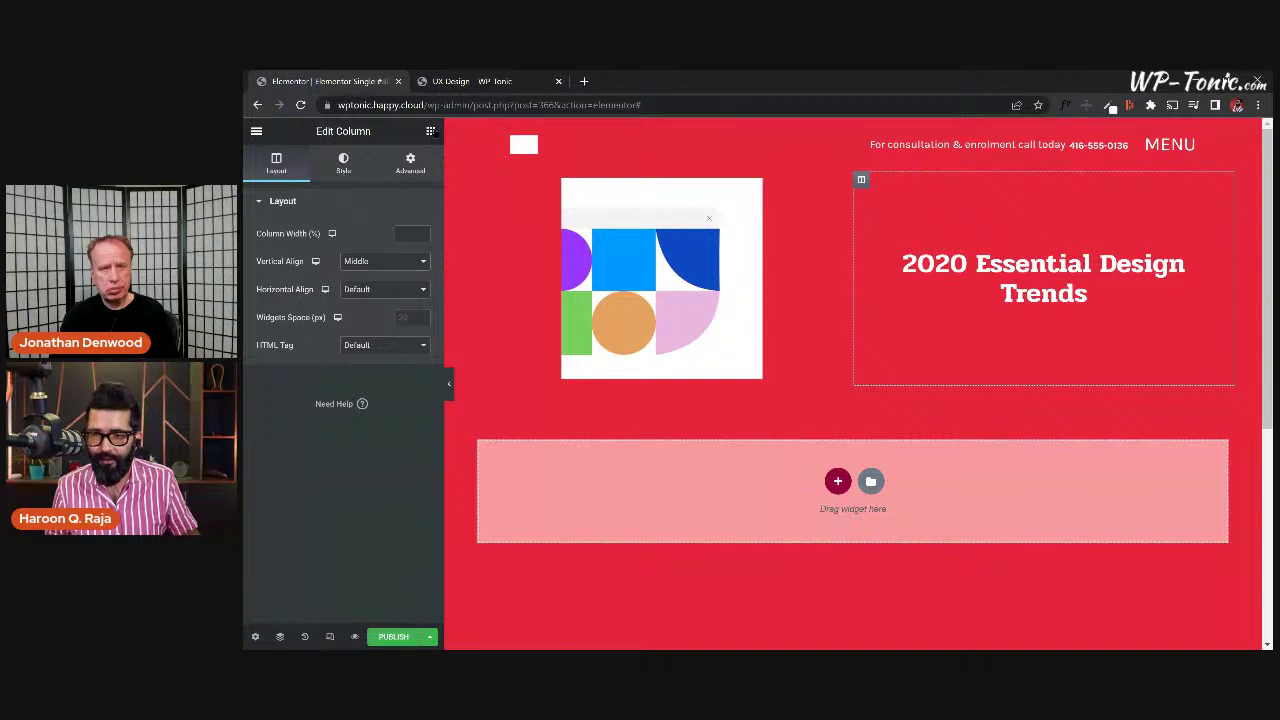
pyautogui.click(430, 131)
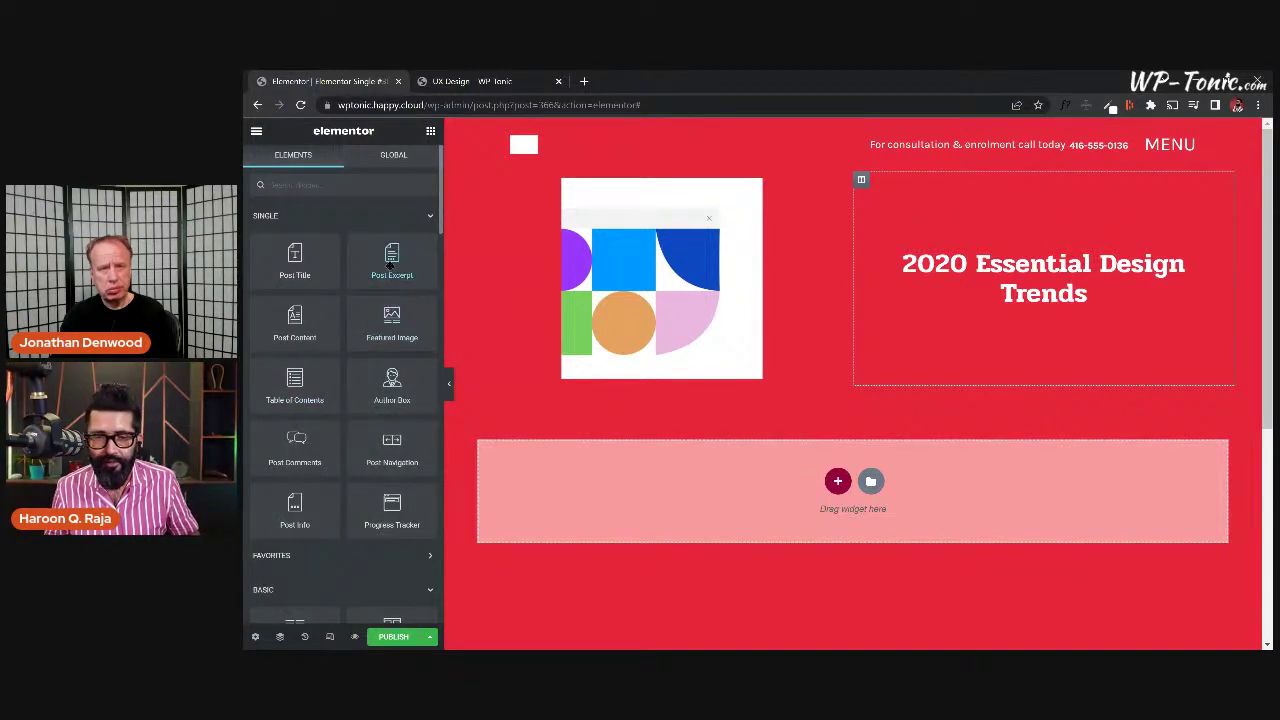
# Add a Post Excerpt widget below the post title and a Post Content widget in a new section below the featured image.
pyautogui.moveTo(395, 265); pyautogui.dragTo(1021, 327)
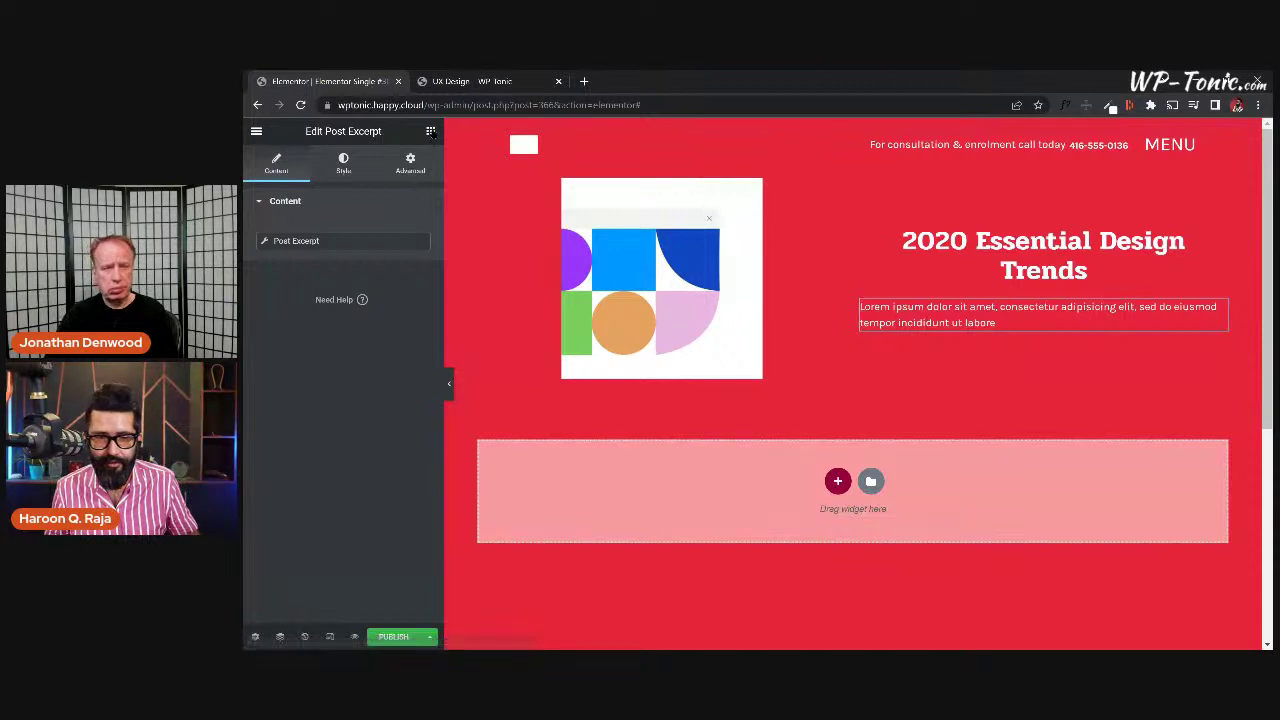
pyautogui.click(430, 131)
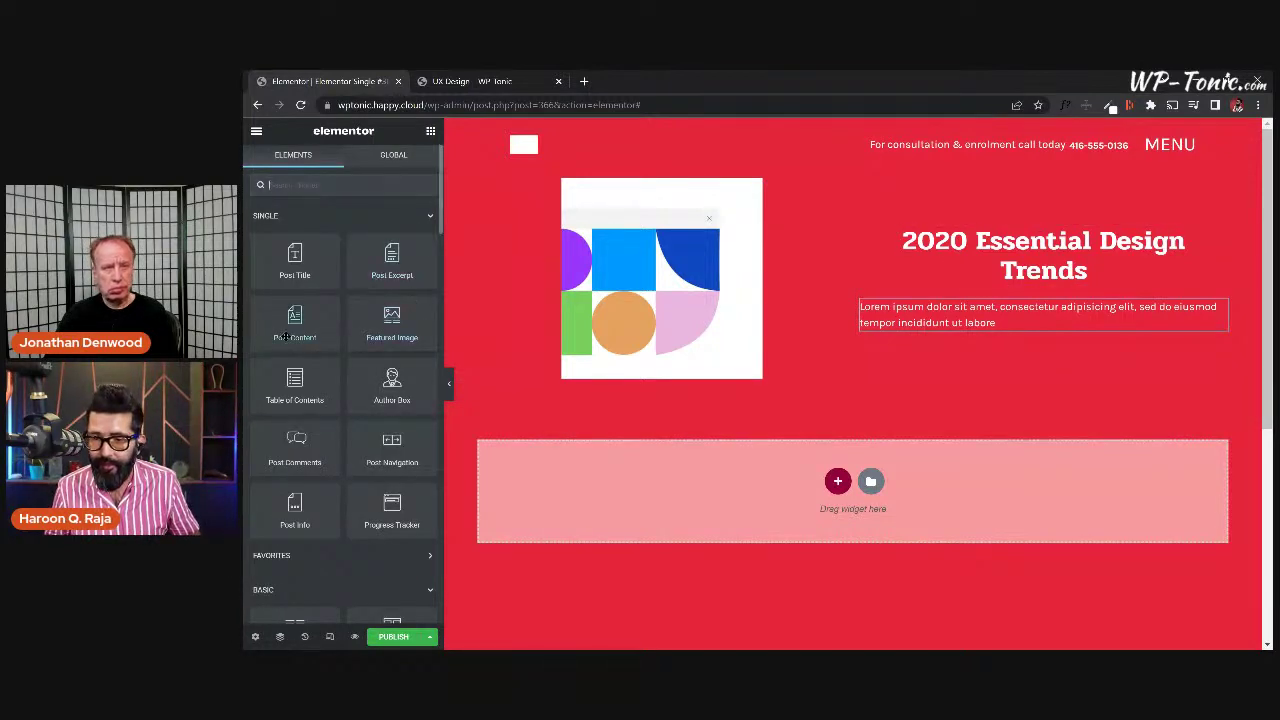
pyautogui.moveTo(288, 330); pyautogui.dragTo(807, 497)
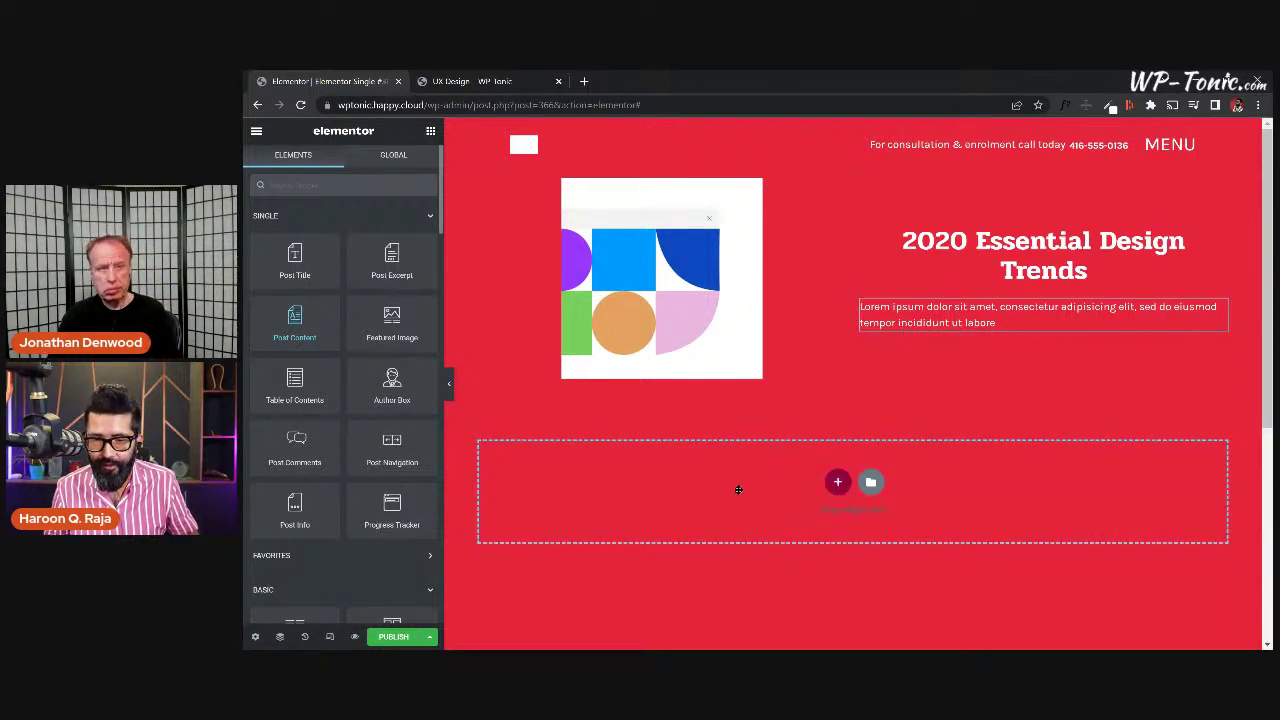
pyautogui.moveTo(713, 498); pyautogui.dragTo(713, 498)
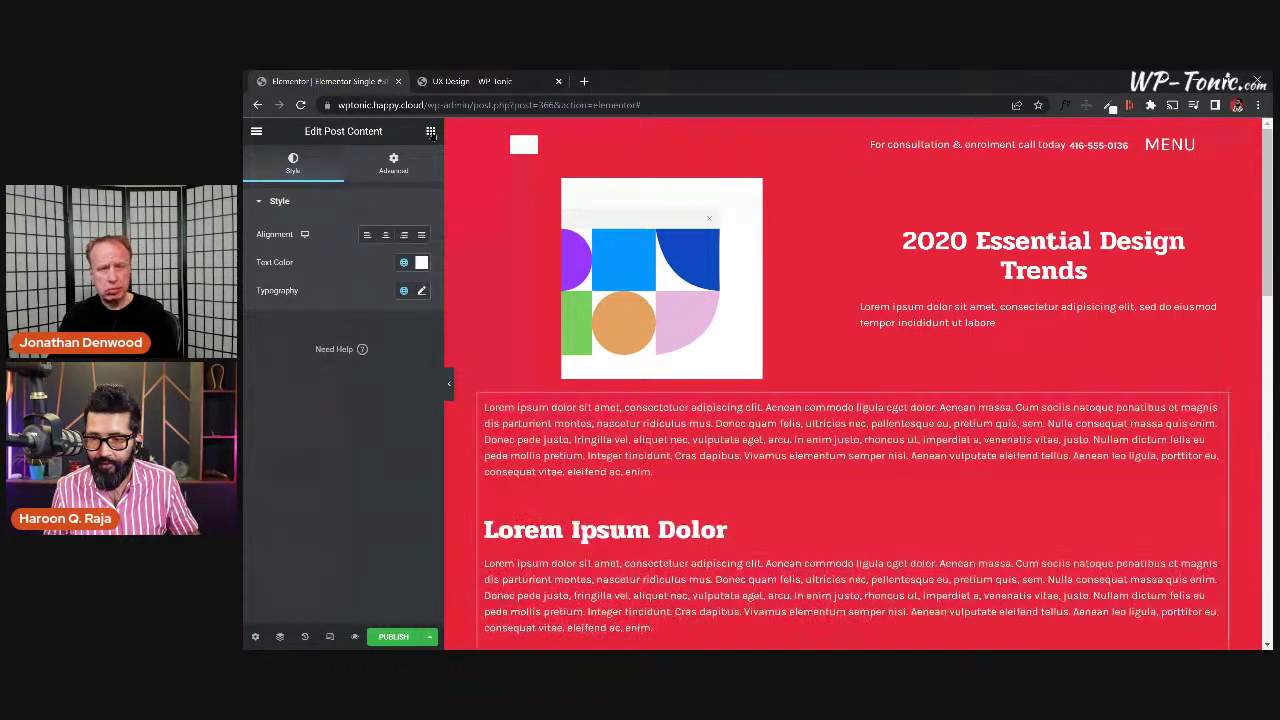
# Add a Progress Tracker widget above the post content and compare it with the progress bar on the UX Design course page.
pyautogui.click(430, 131)
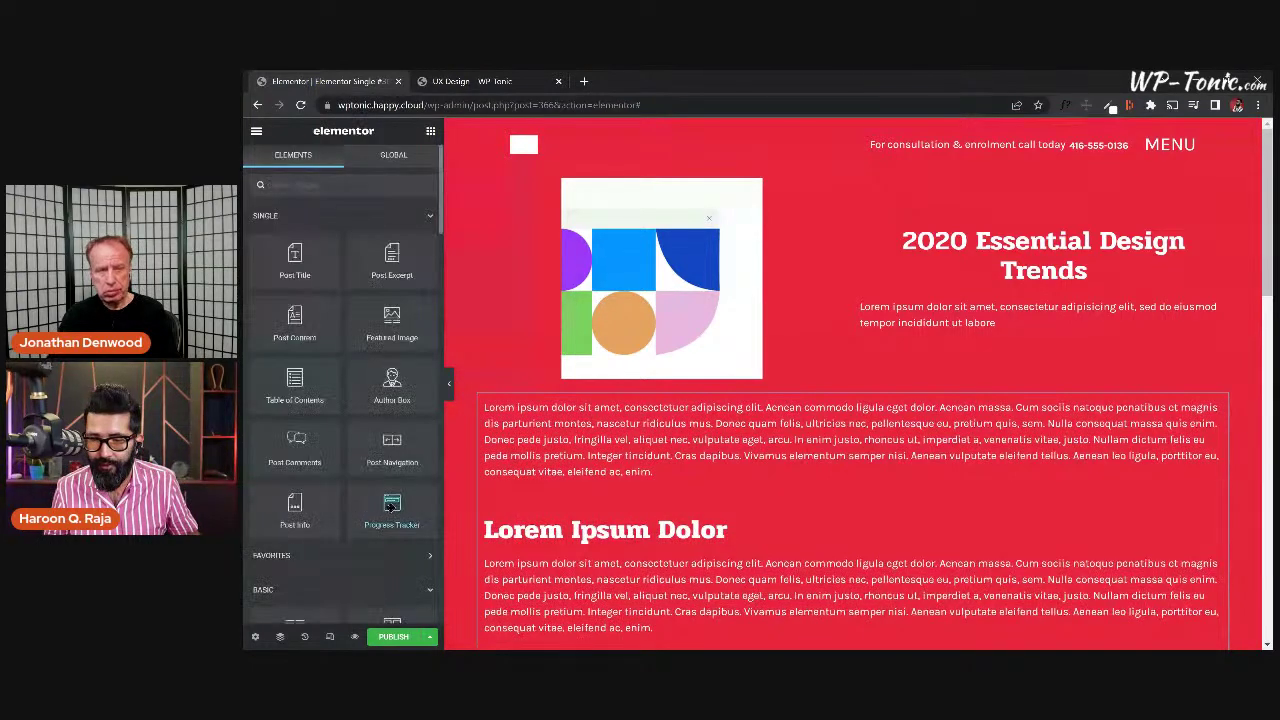
pyautogui.moveTo(391, 506); pyautogui.dragTo(572, 420)
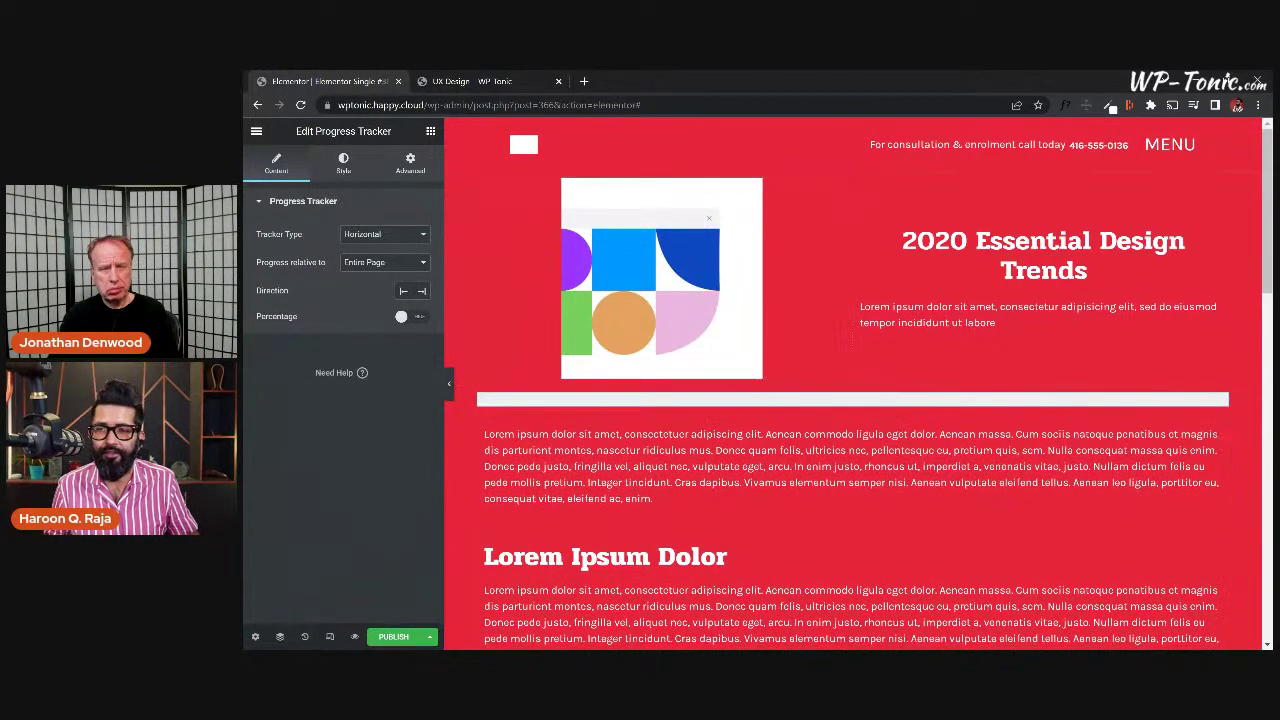
pyautogui.click(502, 88)
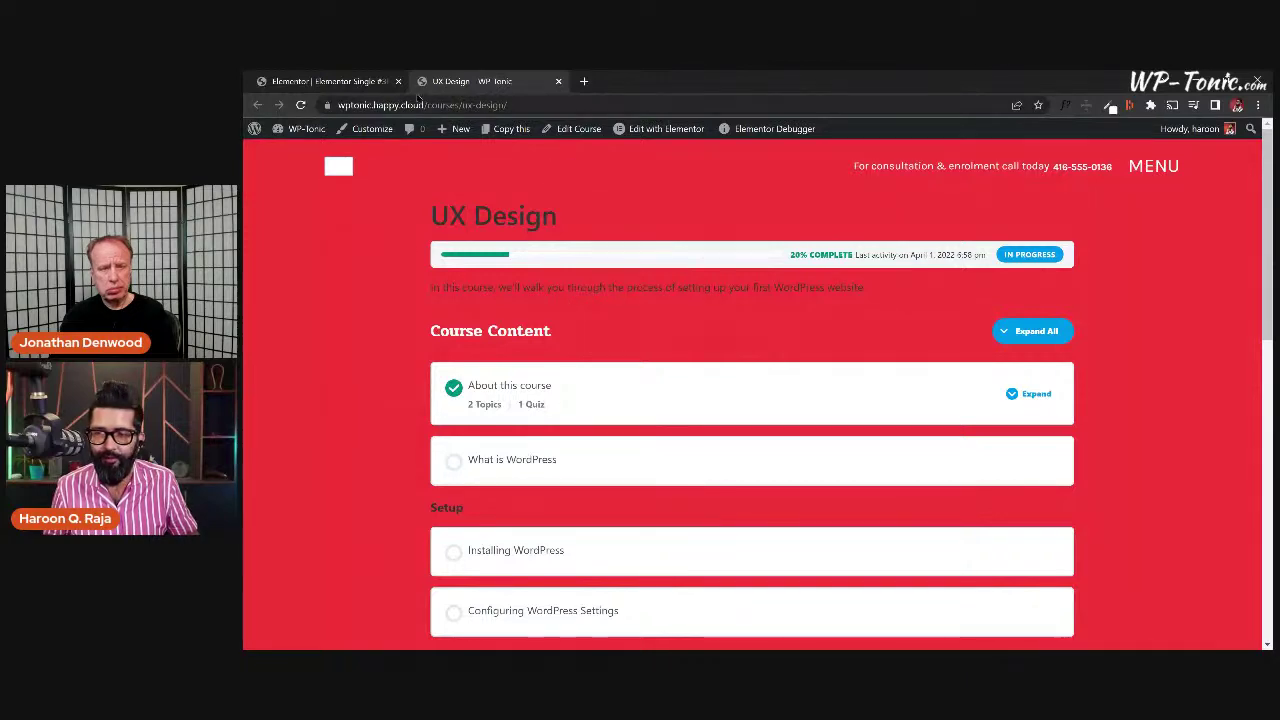
pyautogui.click(330, 81)
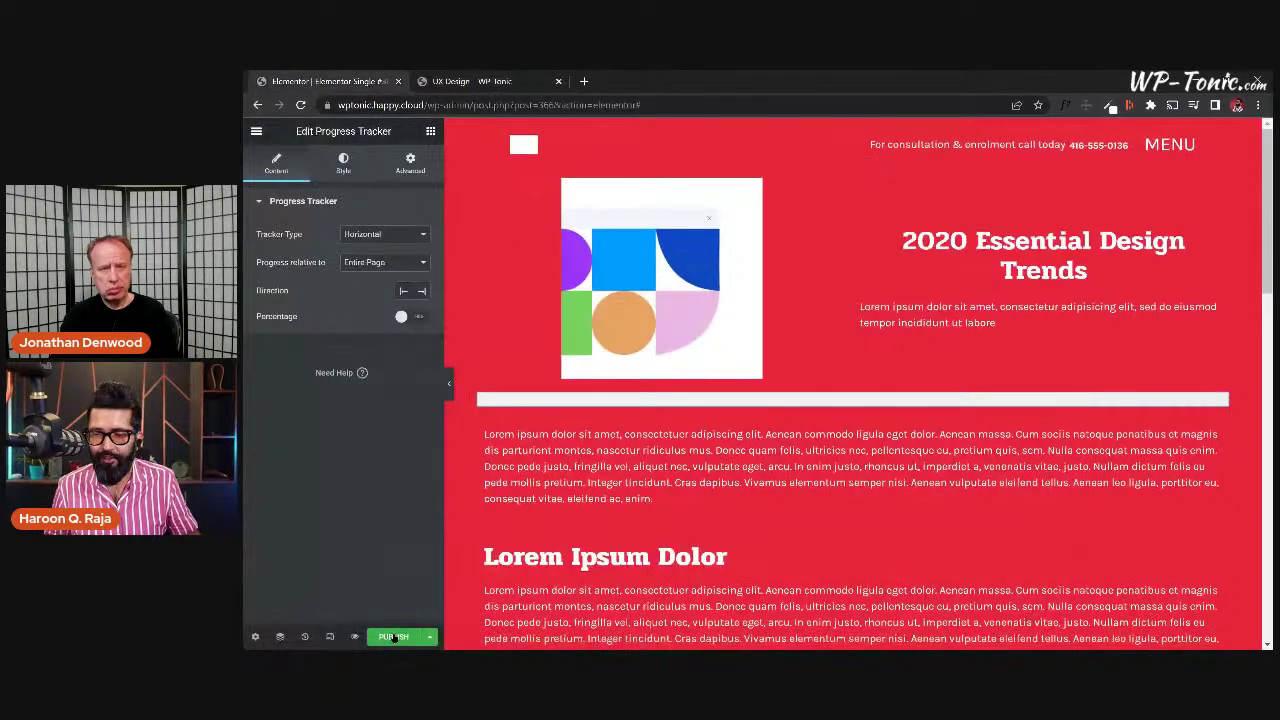
# Publish the template with the All Singular display condition and reload the UX Design course page.
pyautogui.click(394, 637)
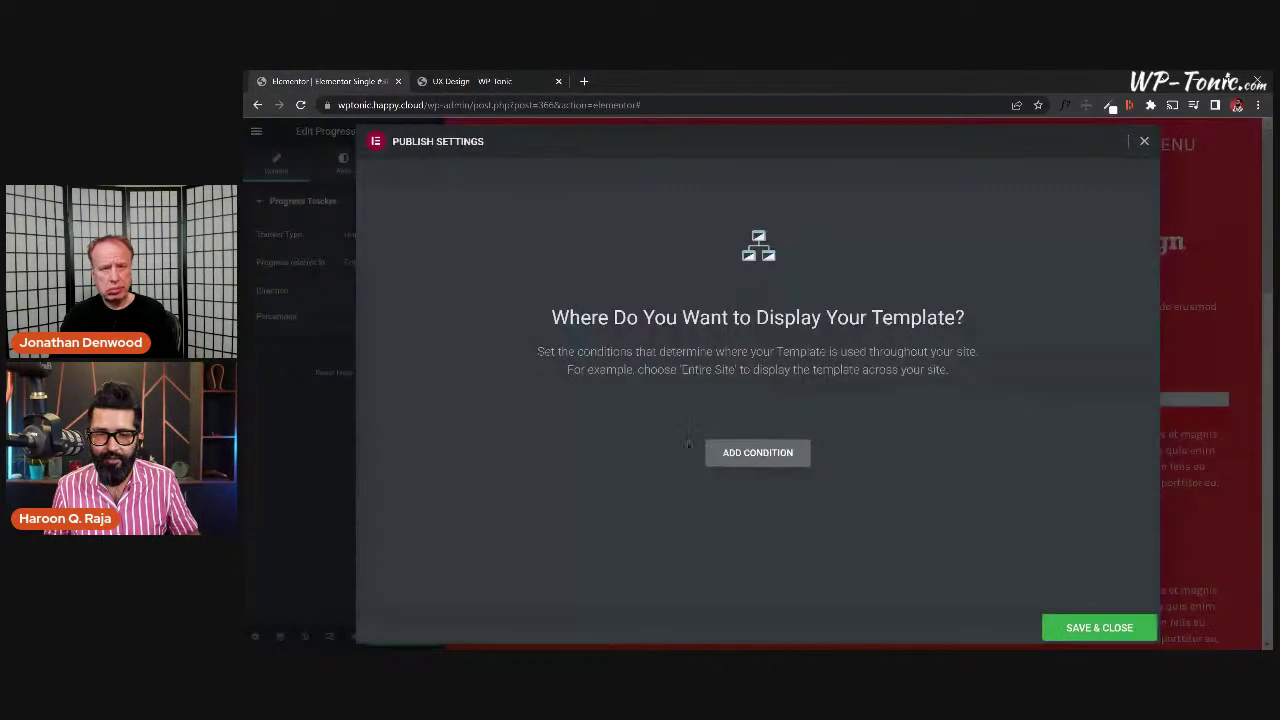
pyautogui.click(1070, 626)
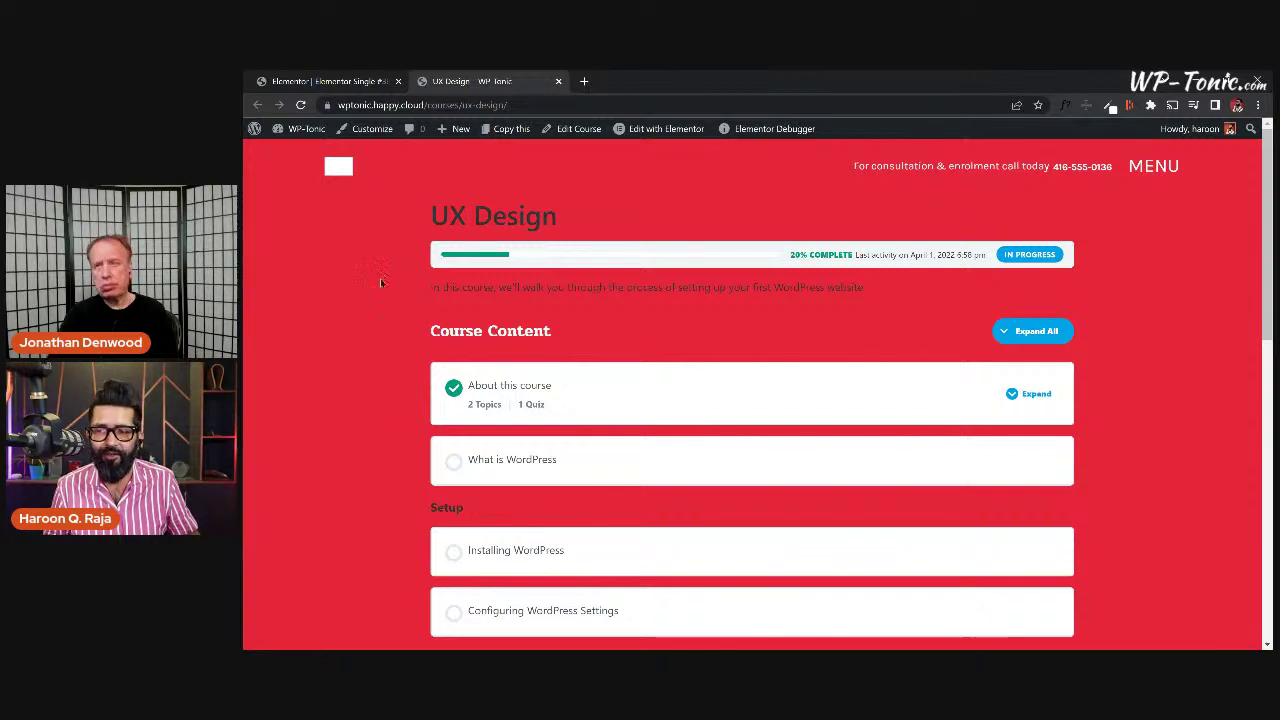
pyautogui.click(301, 105)
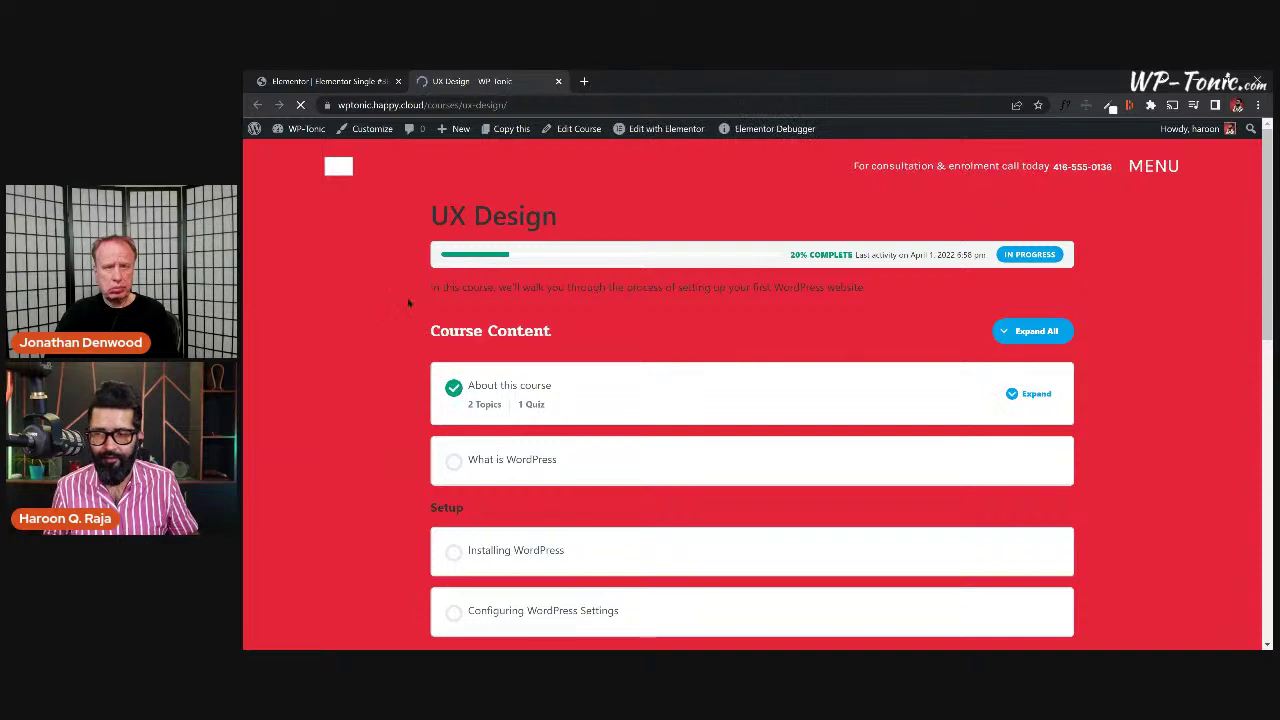
# Change the template's display condition to include all Courses and save it.
pyautogui.click(330, 81)
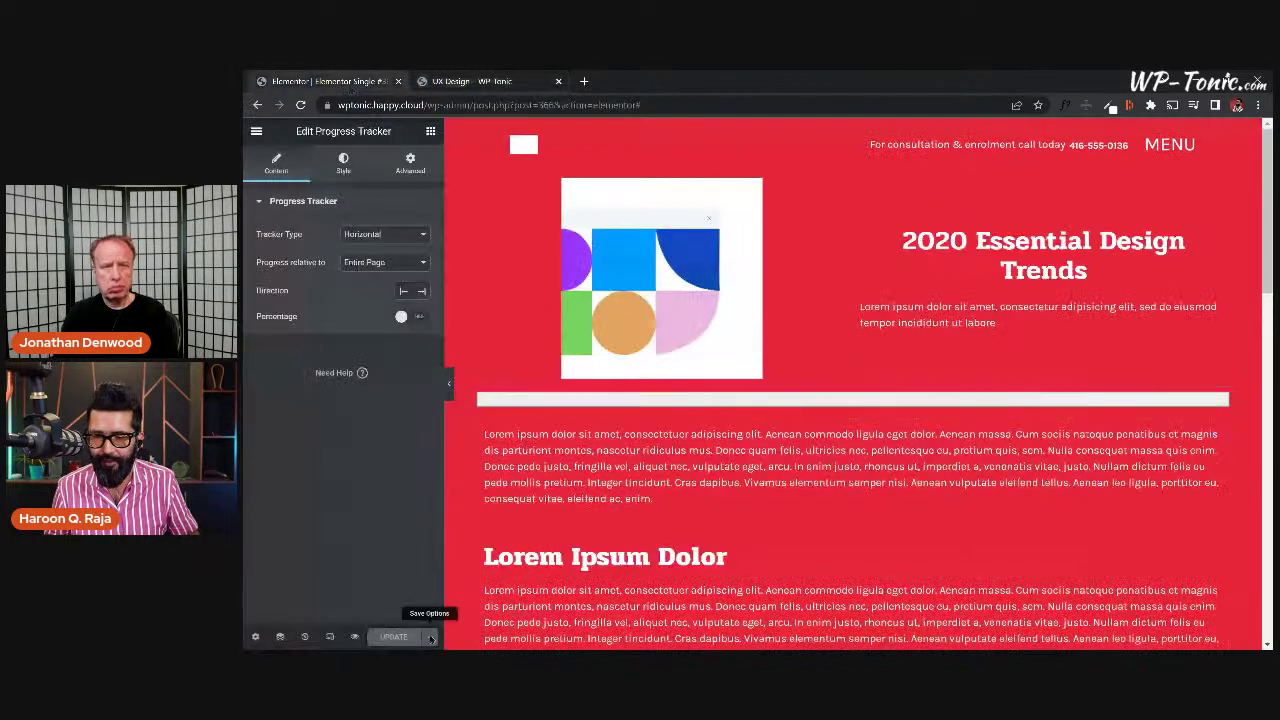
pyautogui.click(431, 637)
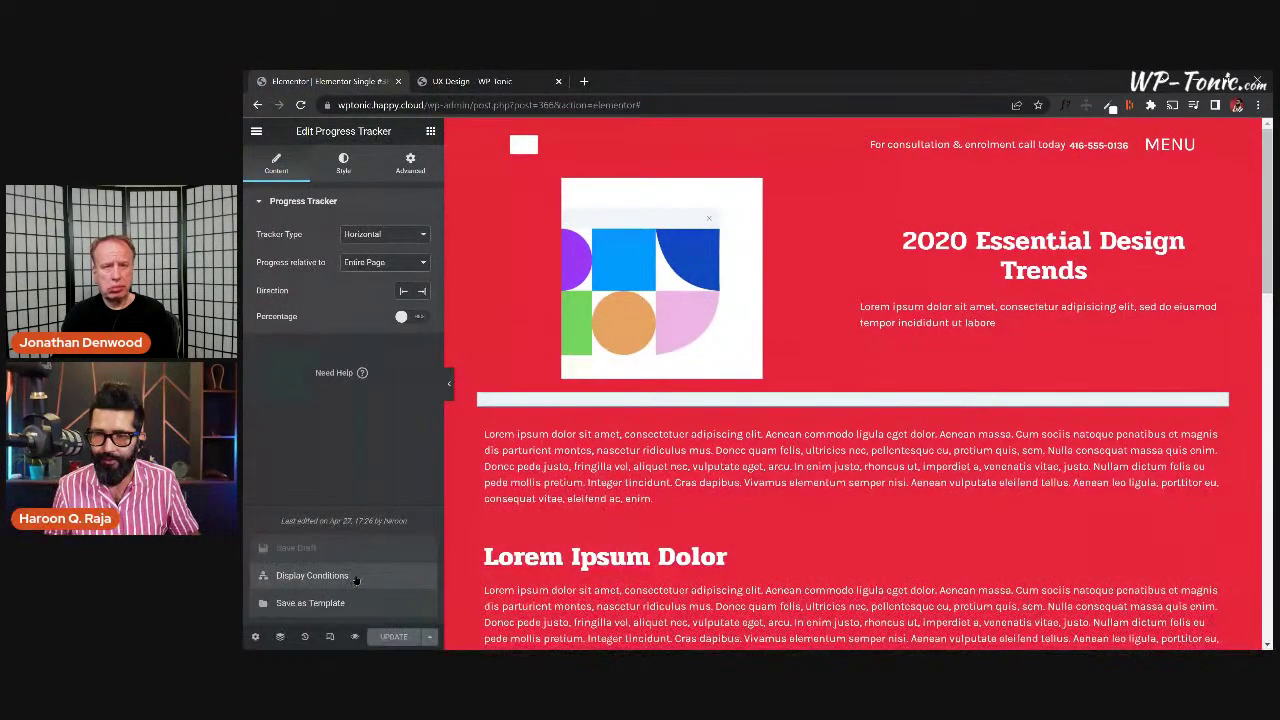
pyautogui.click(312, 576)
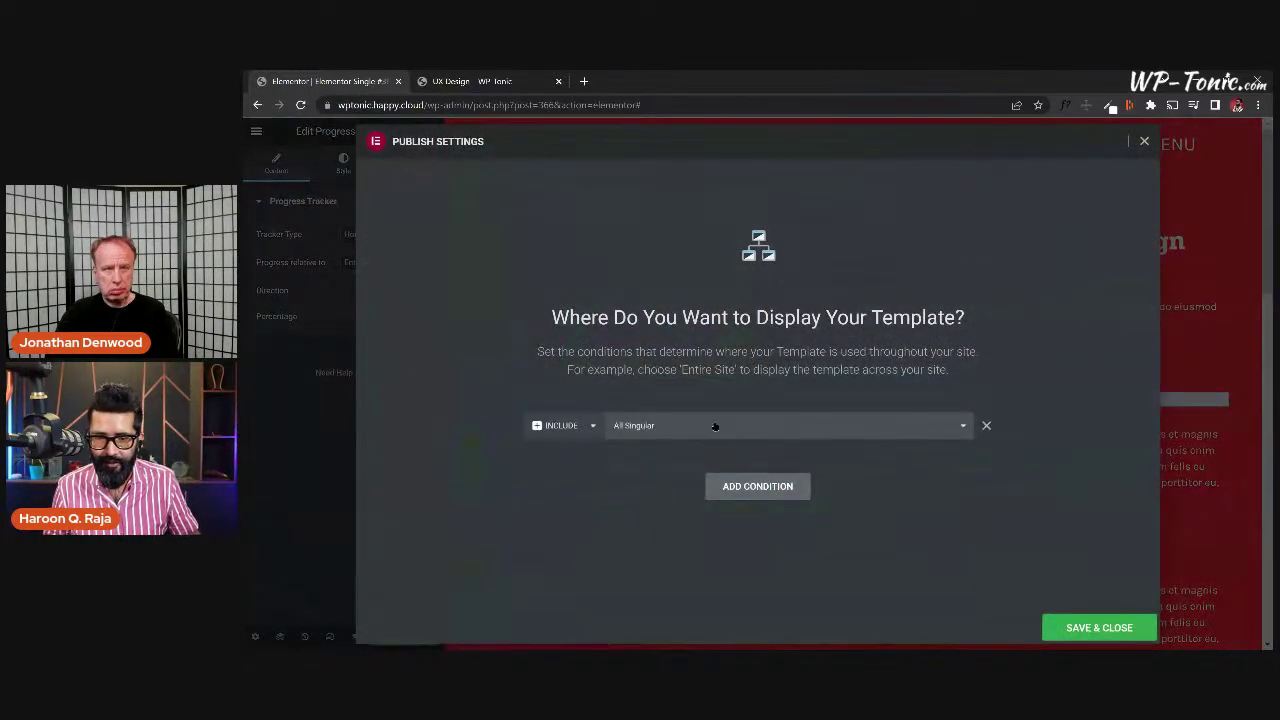
pyautogui.click(715, 427)
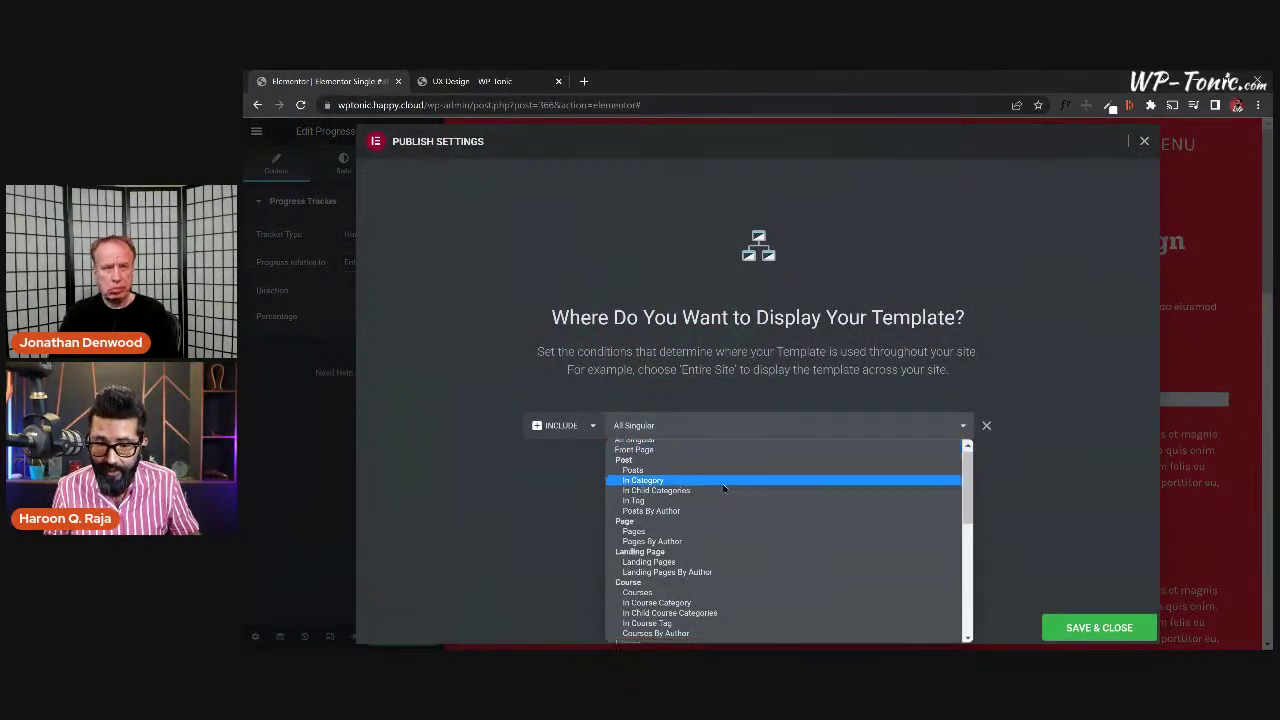
pyautogui.scroll(-2, 722, 490)
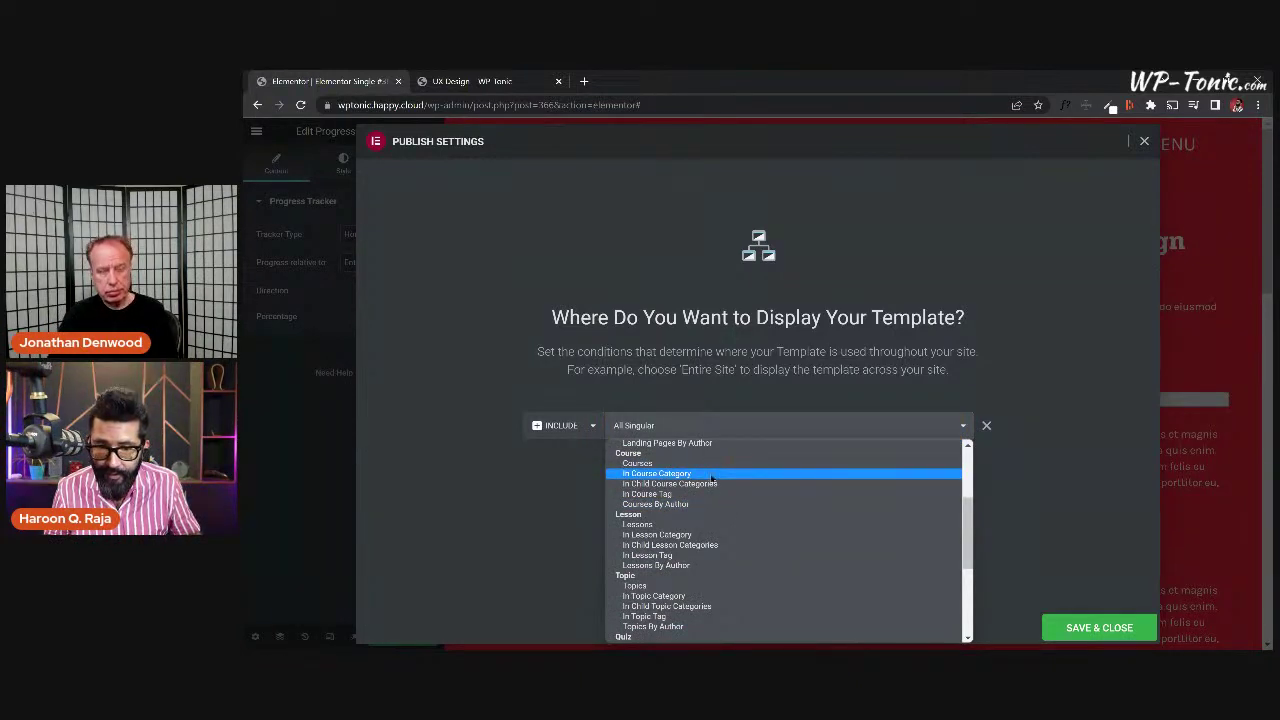
pyautogui.scroll(3, 708, 477)
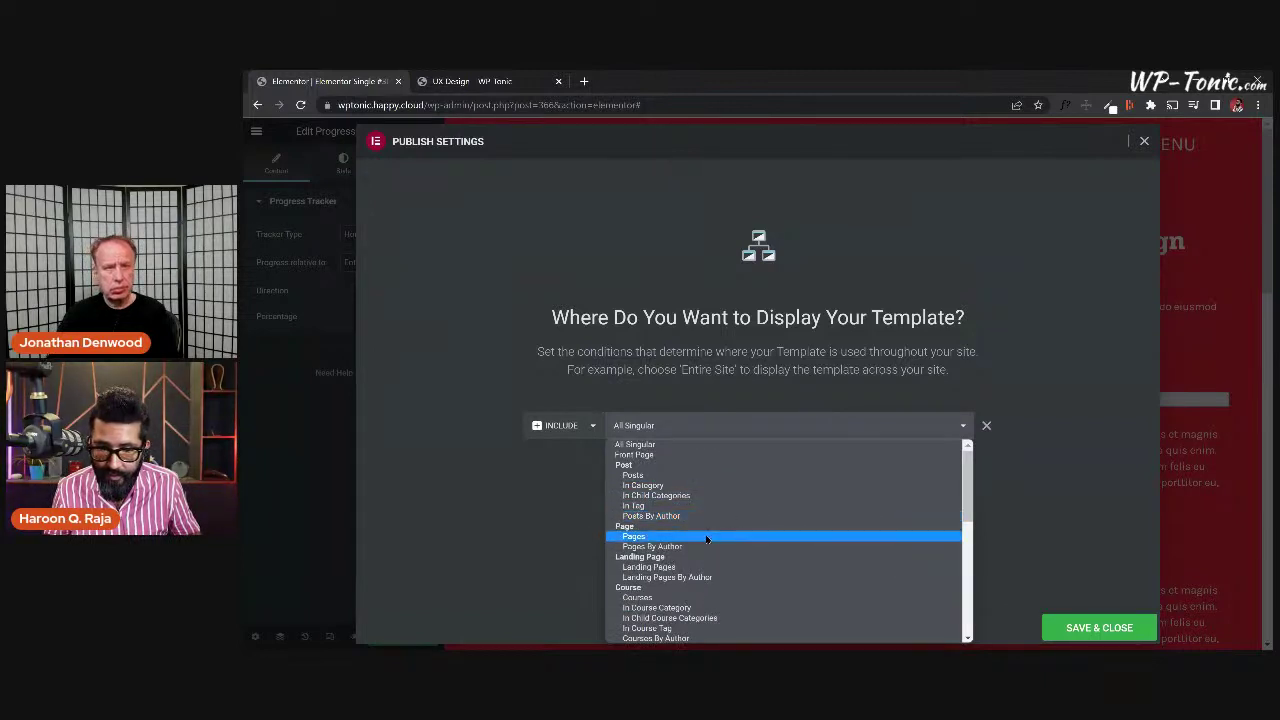
pyautogui.scroll(-3, 700, 500)
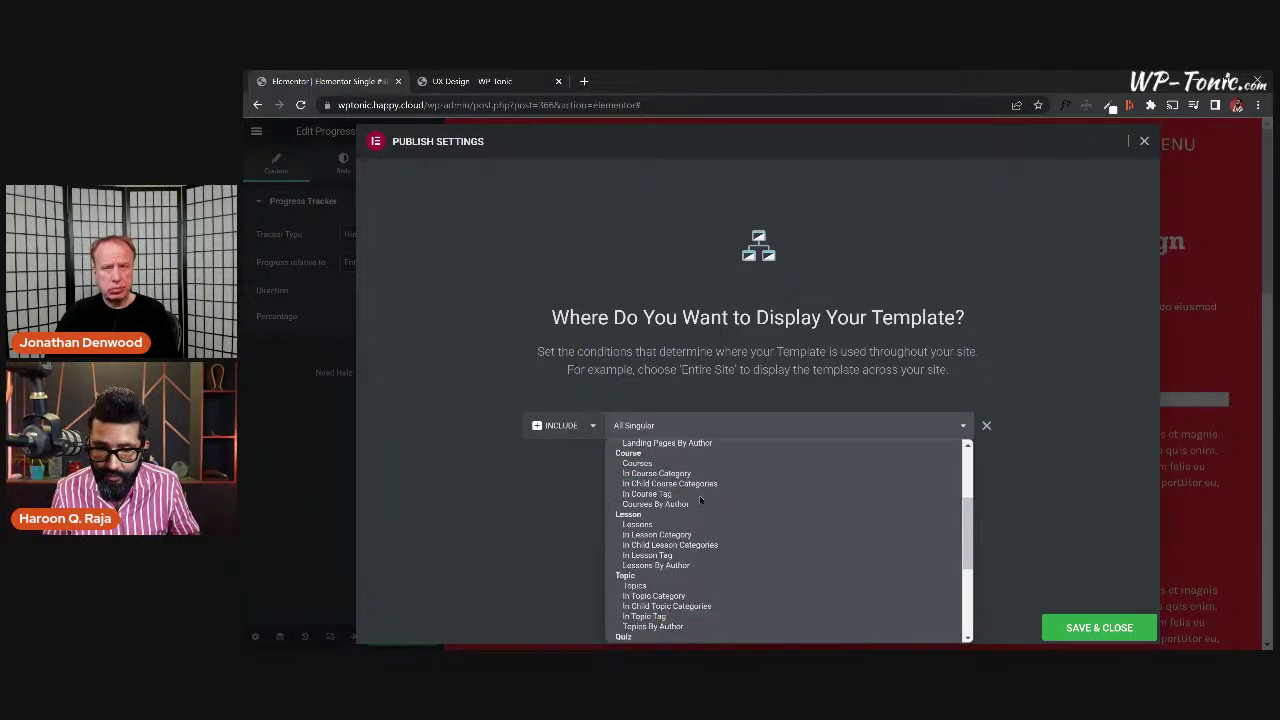
pyautogui.scroll(5, 700, 500)
pyautogui.scroll(-6, 694, 487)
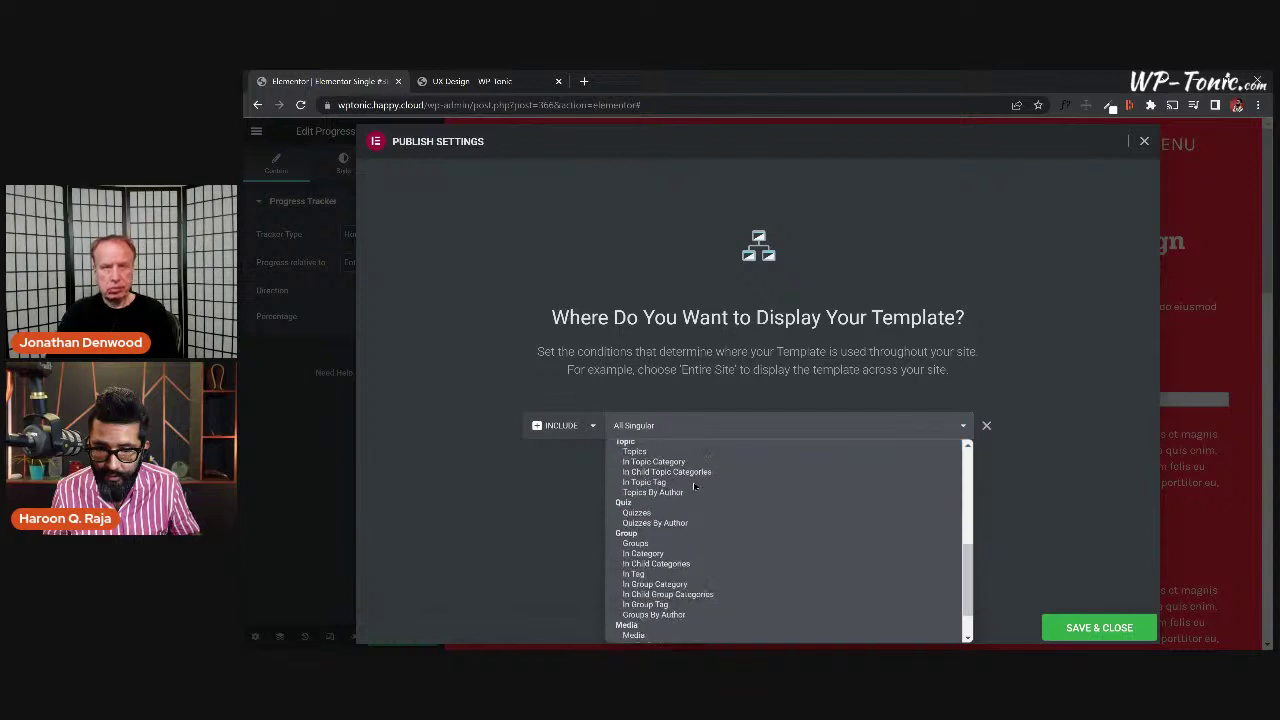
pyautogui.scroll(3, 694, 487)
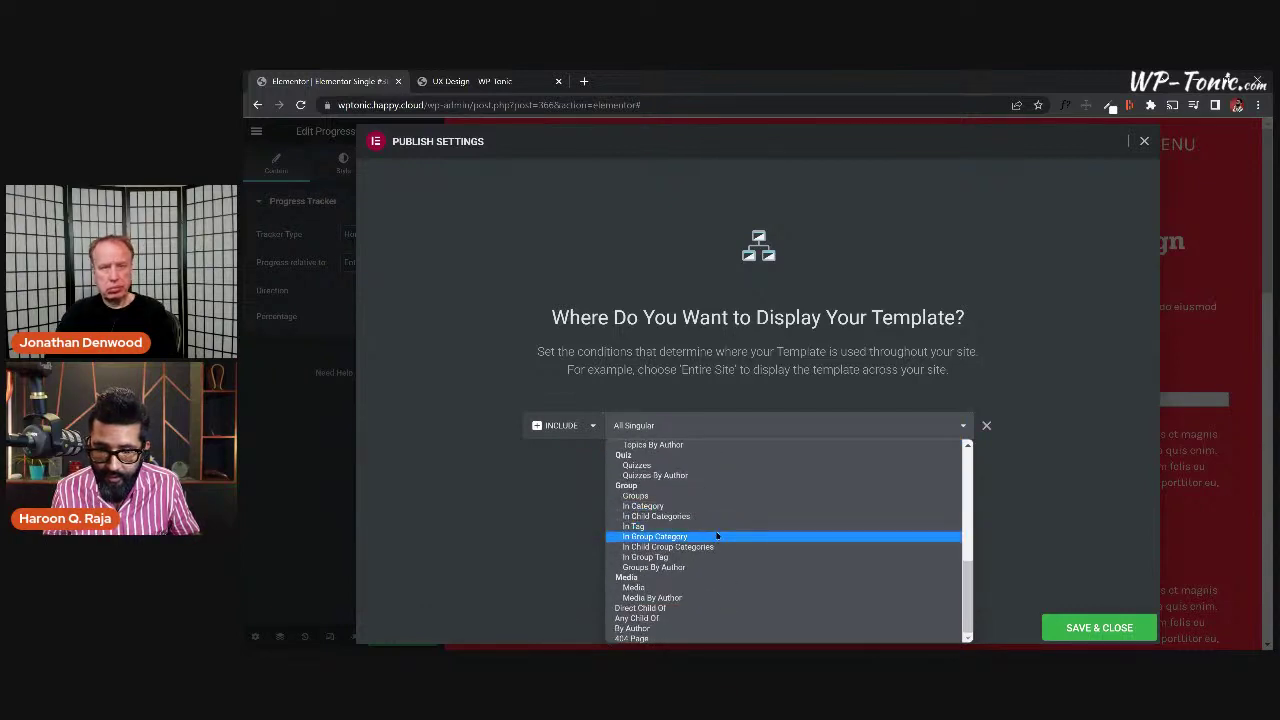
pyautogui.scroll(2, 717, 532)
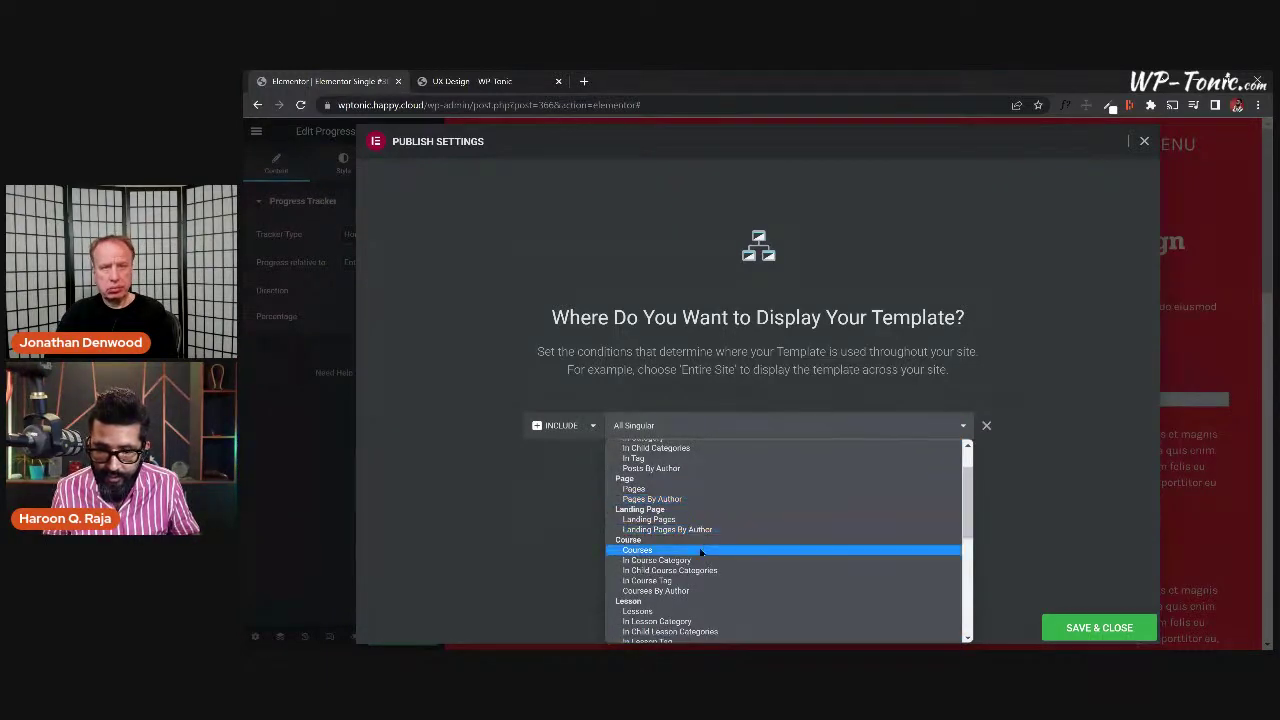
pyautogui.scroll(-3, 718, 551)
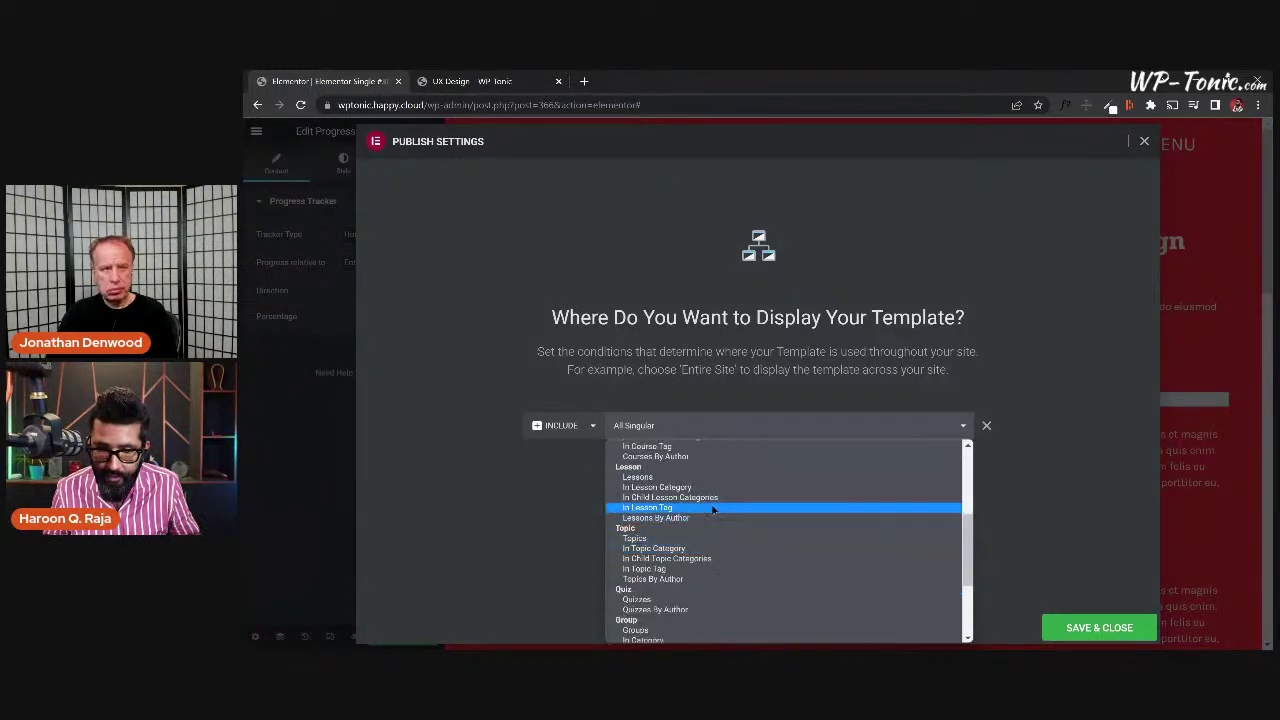
pyautogui.scroll(3, 710, 483)
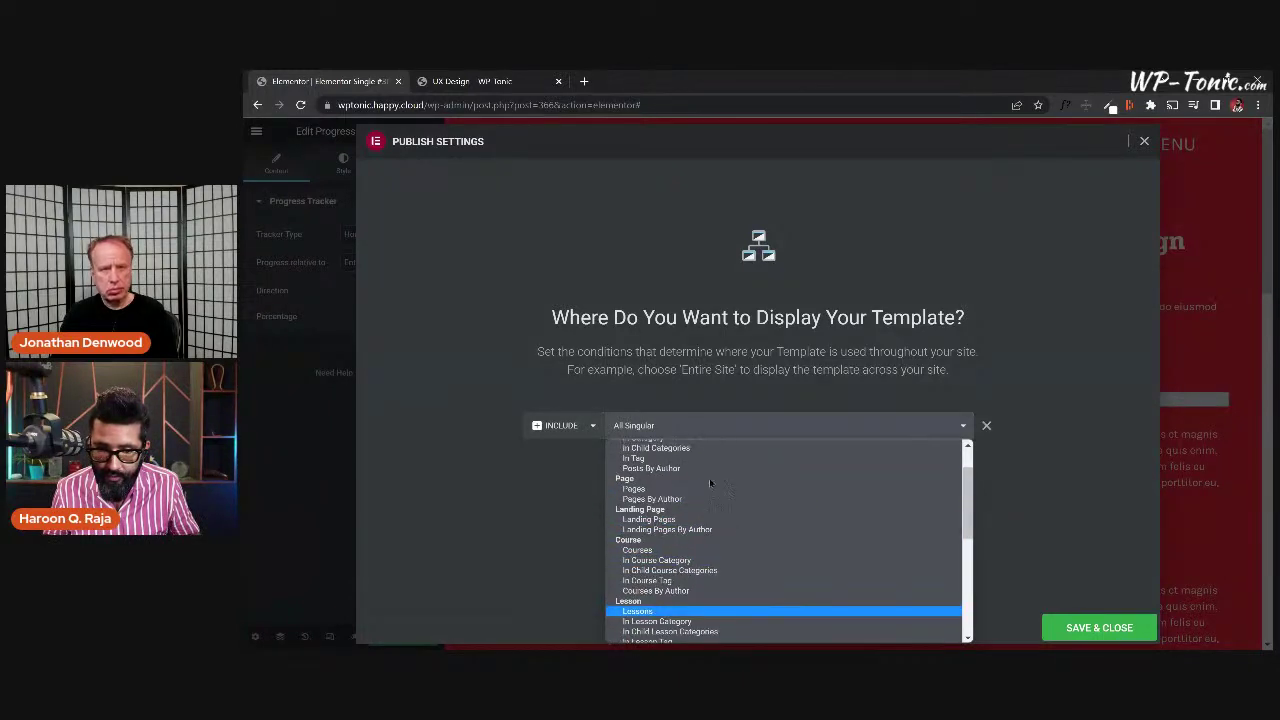
pyautogui.click(690, 551)
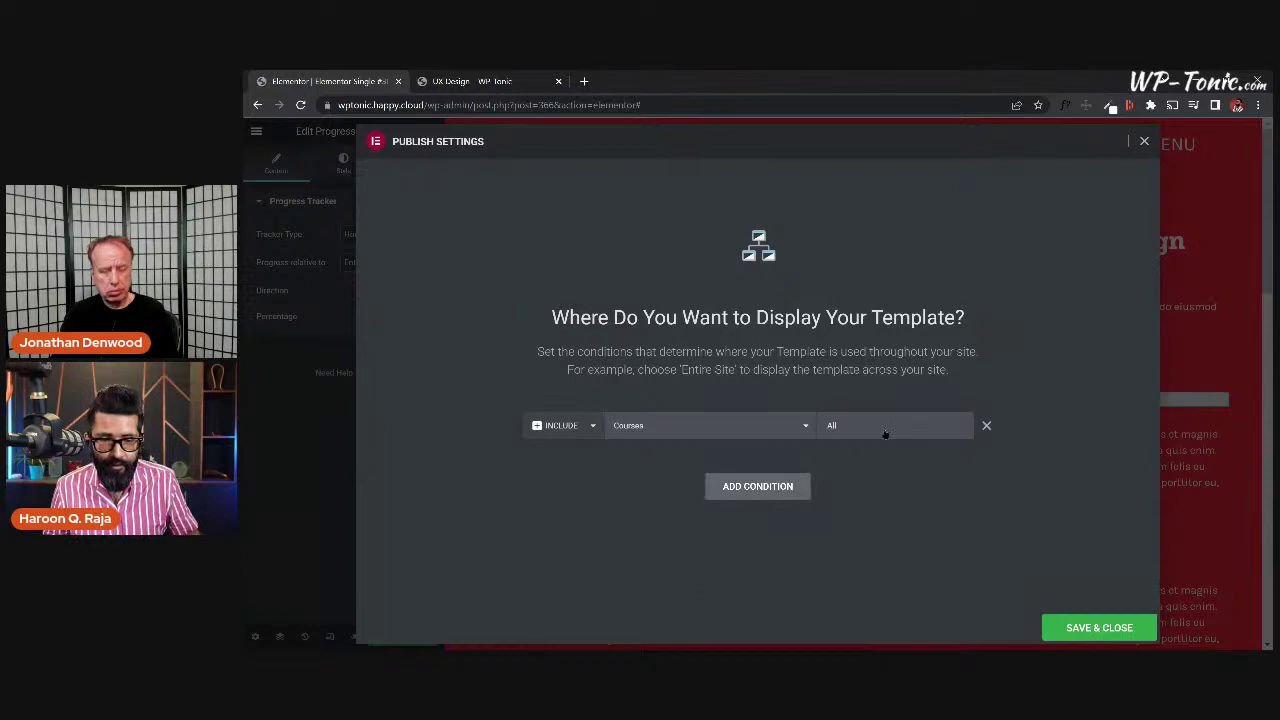
pyautogui.click(1070, 624)
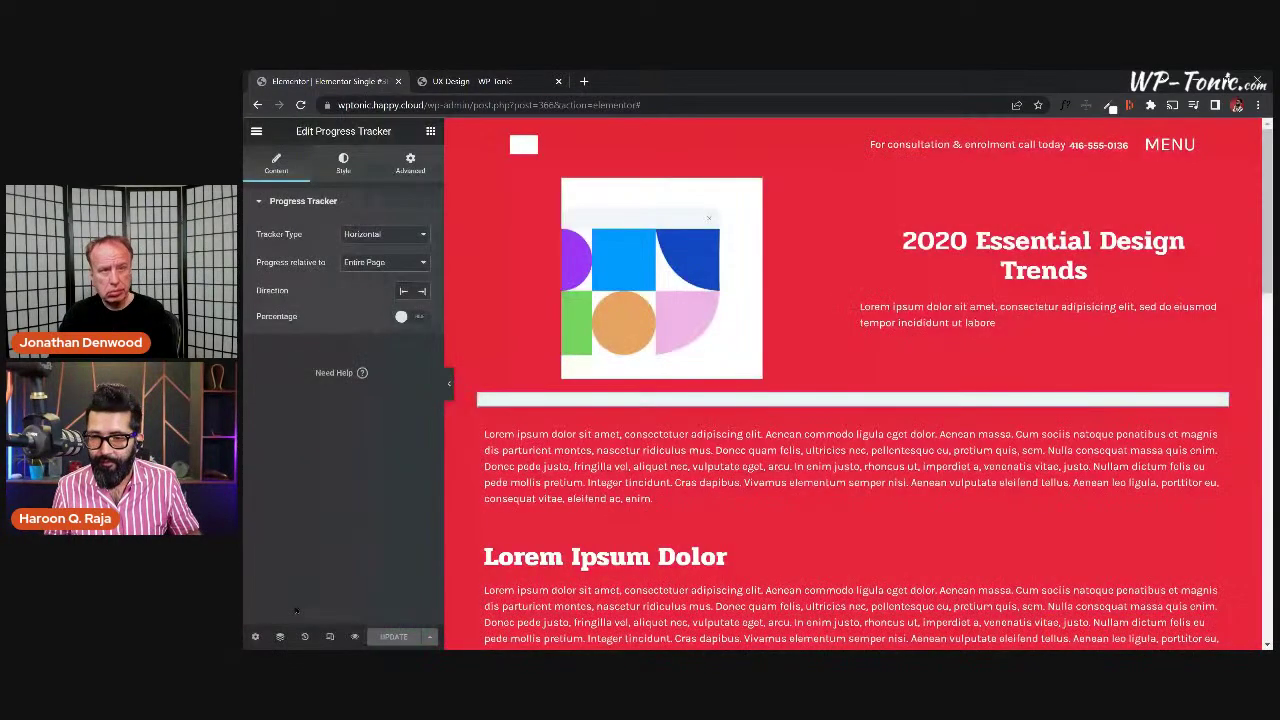
# Rename the template as Course Single in its general settings and update it.
pyautogui.click(255, 636)
pyautogui.moveTo(350, 248); pyautogui.dragTo(250, 246)
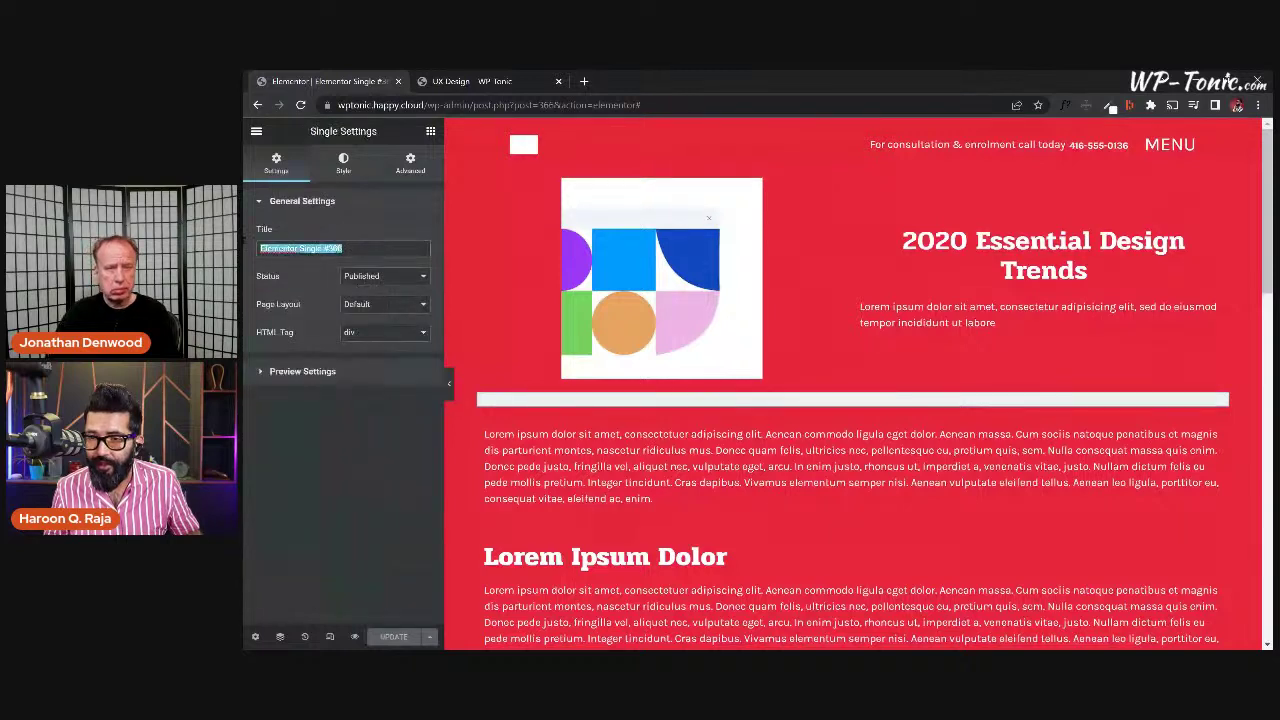
pyautogui.click(366, 249)
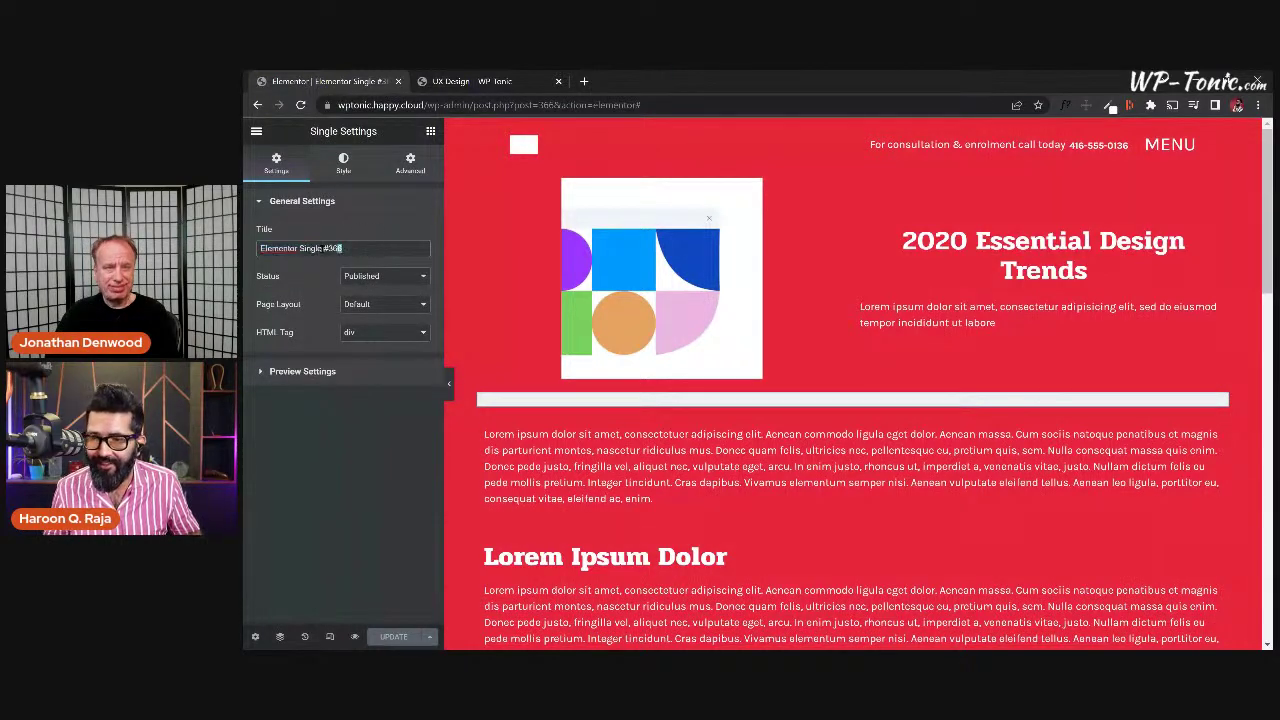
pyautogui.moveTo(341, 248); pyautogui.dragTo(244, 241)
pyautogui.write('COurse')
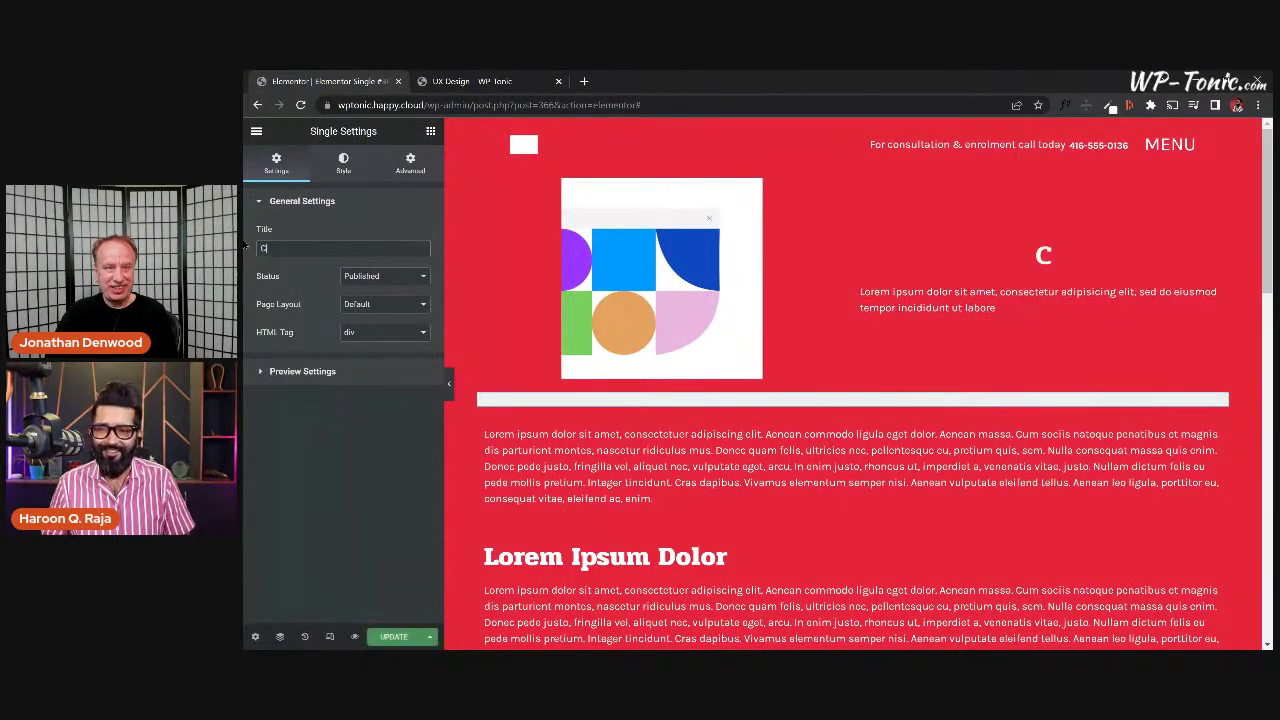
pyautogui.press('BackSpace')
pyautogui.press('BackSpace')
pyautogui.press('BackSpace')
pyautogui.press('BackSpace')
pyautogui.press('BackSpace')
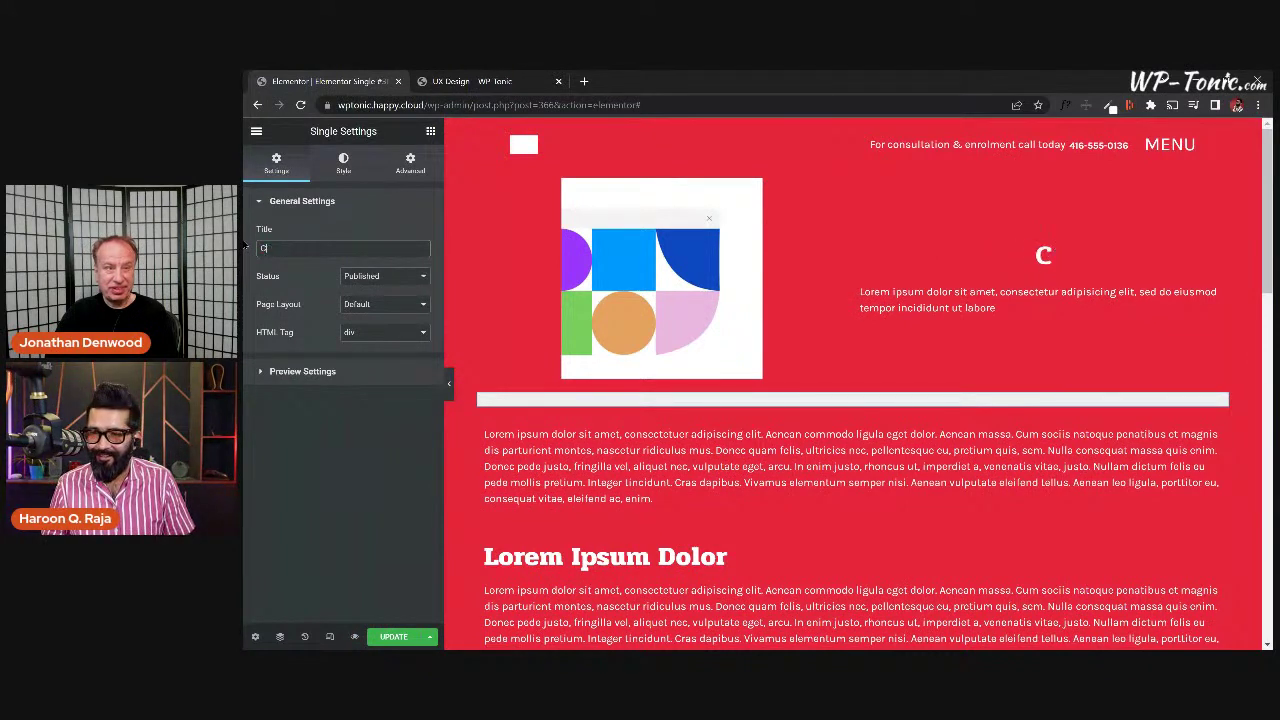
pyautogui.write('ourse Single')
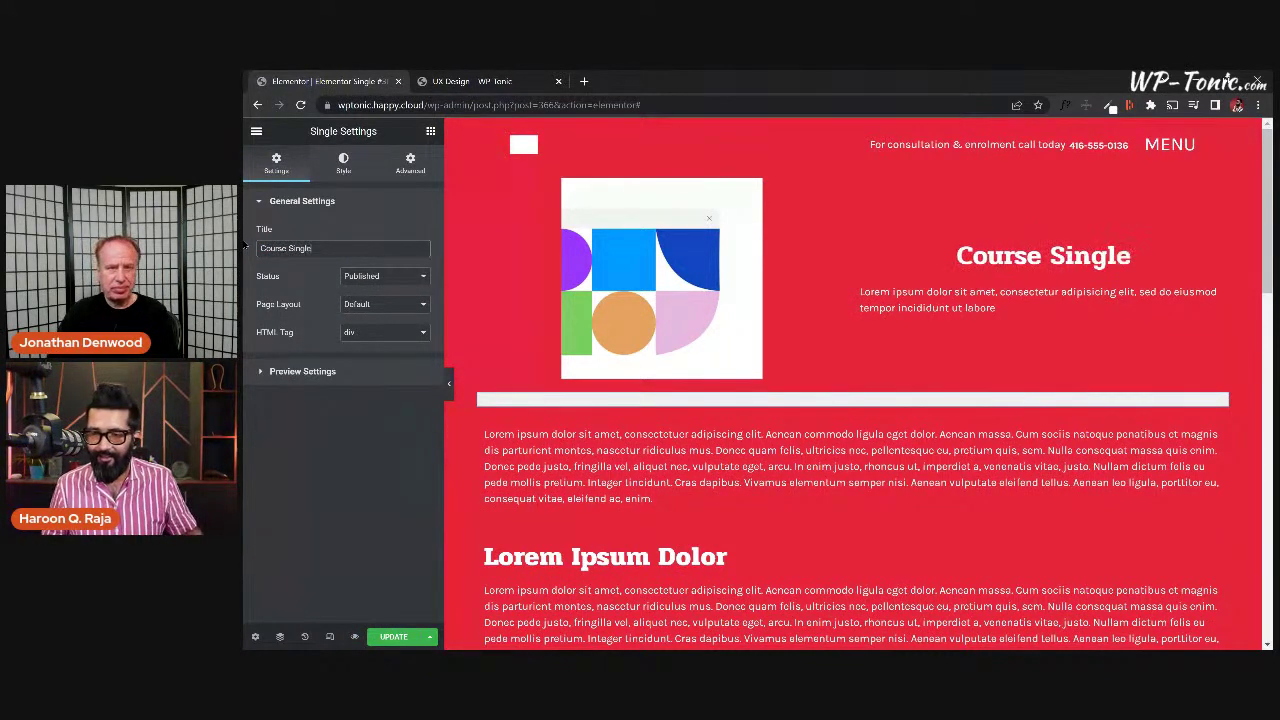
pyautogui.click(391, 640)
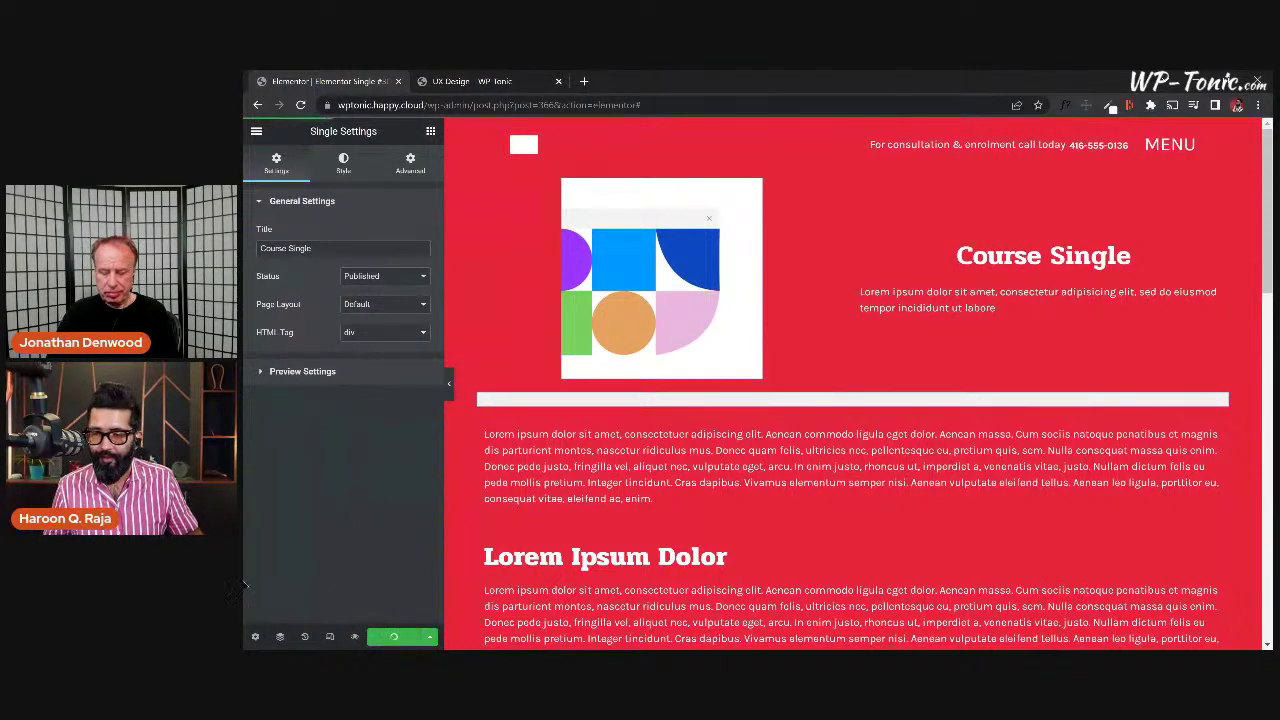
# Save the template with the Elementor Full Width page layout and reload the UX Design course page.
pyautogui.click(379, 305)
pyautogui.click(417, 340)
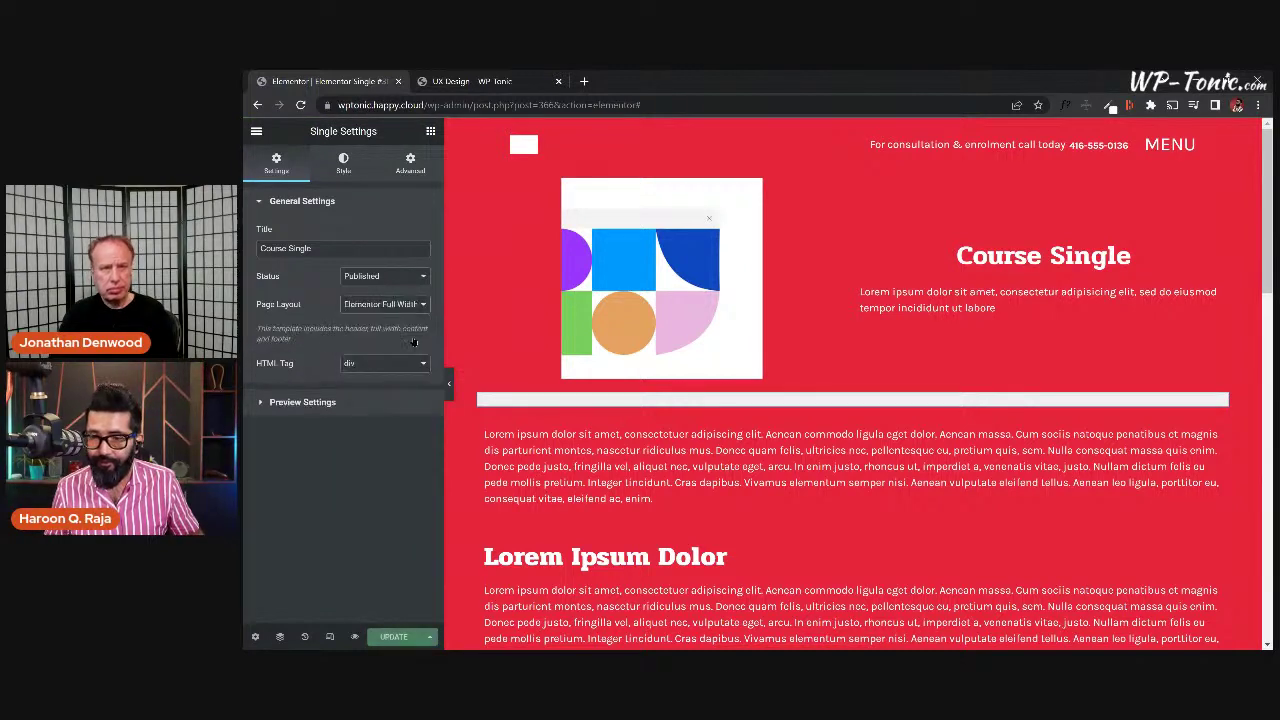
pyautogui.click(392, 637)
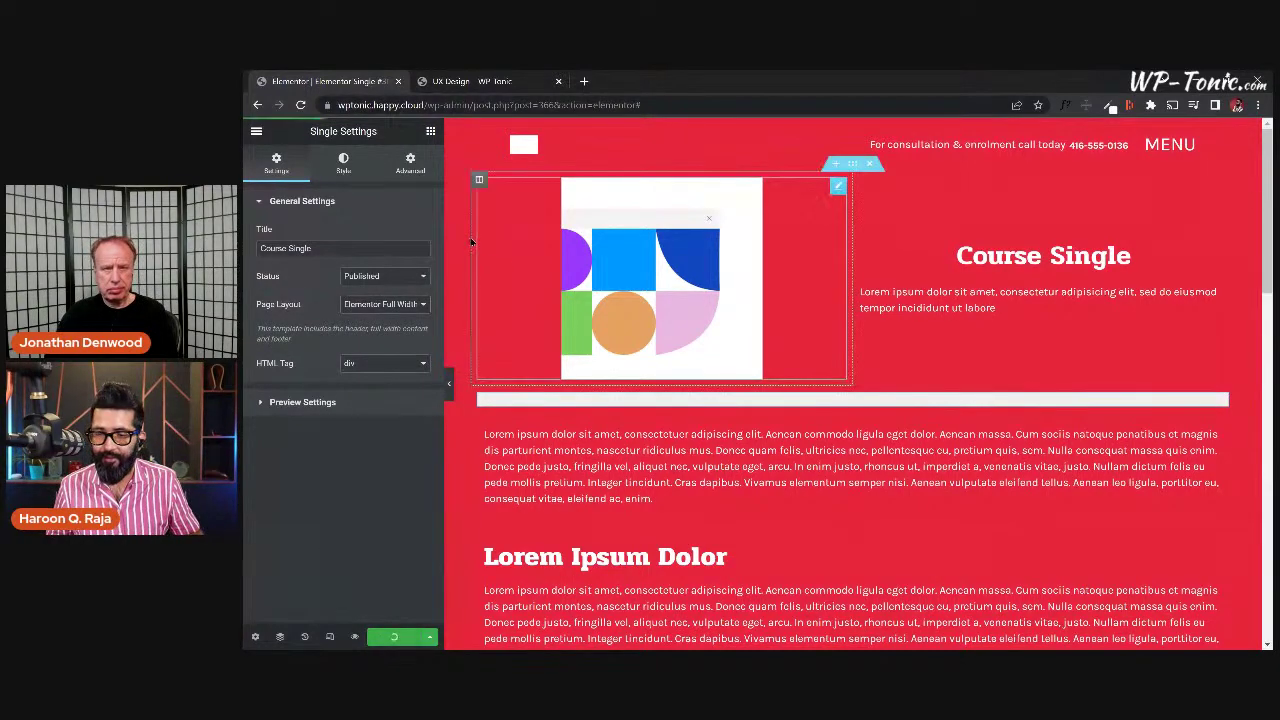
pyautogui.click(492, 84)
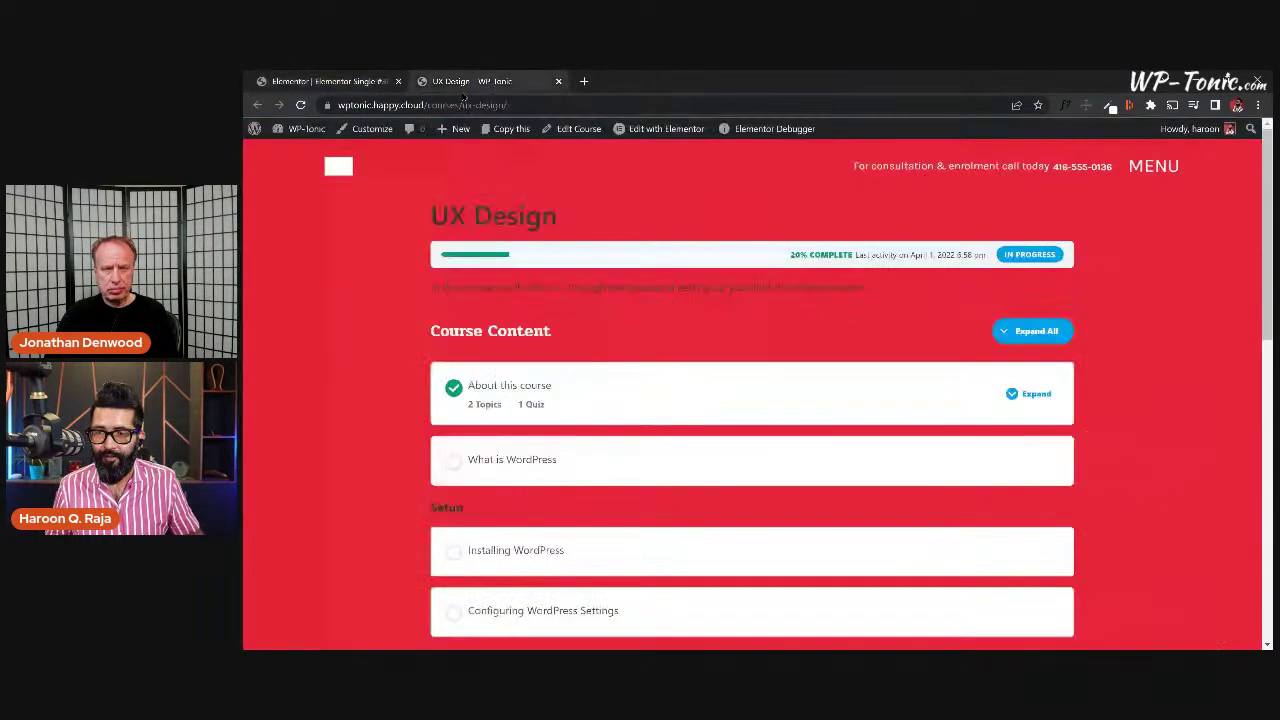
pyautogui.click(300, 105)
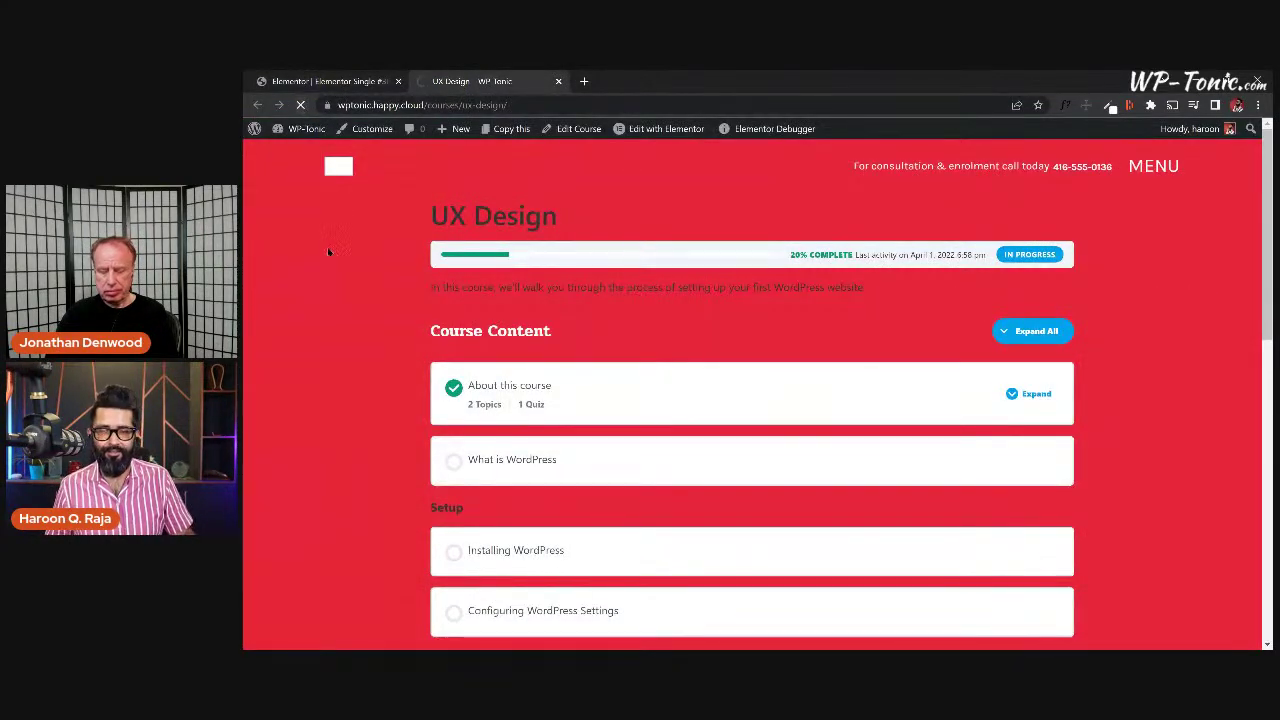
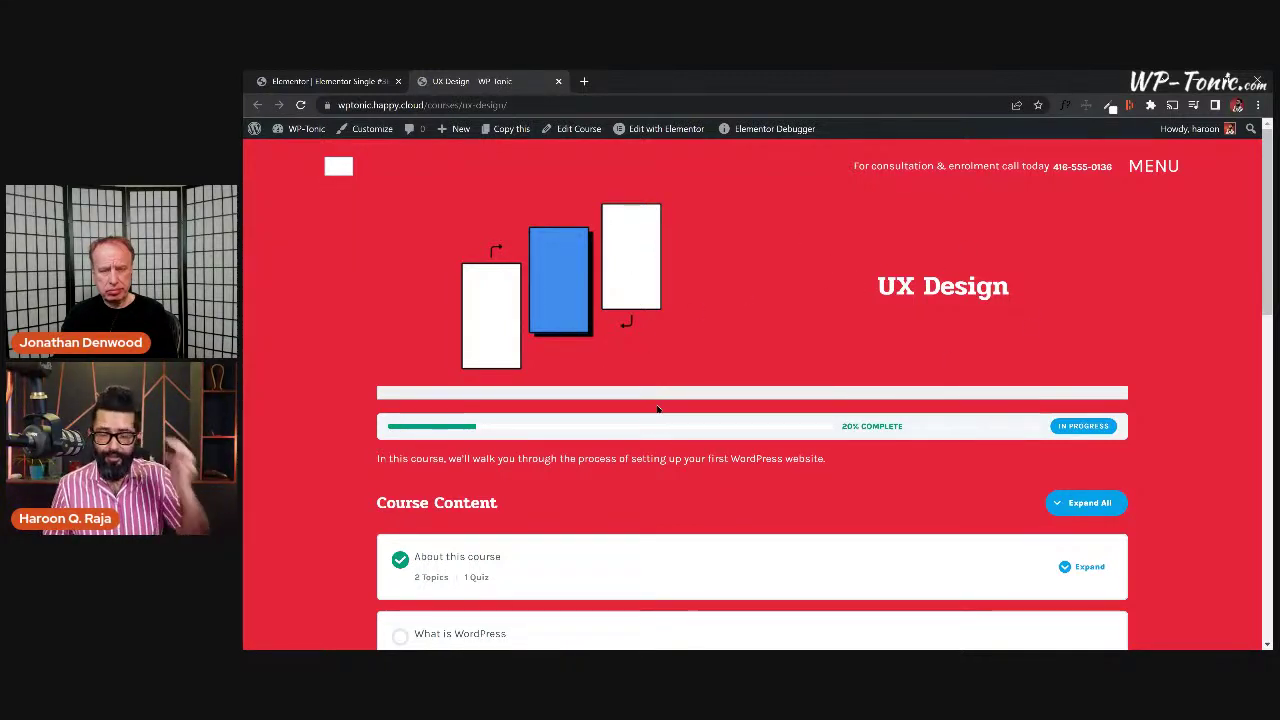
# Return to the Course Single template editor and delete the Progress Tracker widget above the post content.
pyautogui.scroll(-1, 1234, 368)
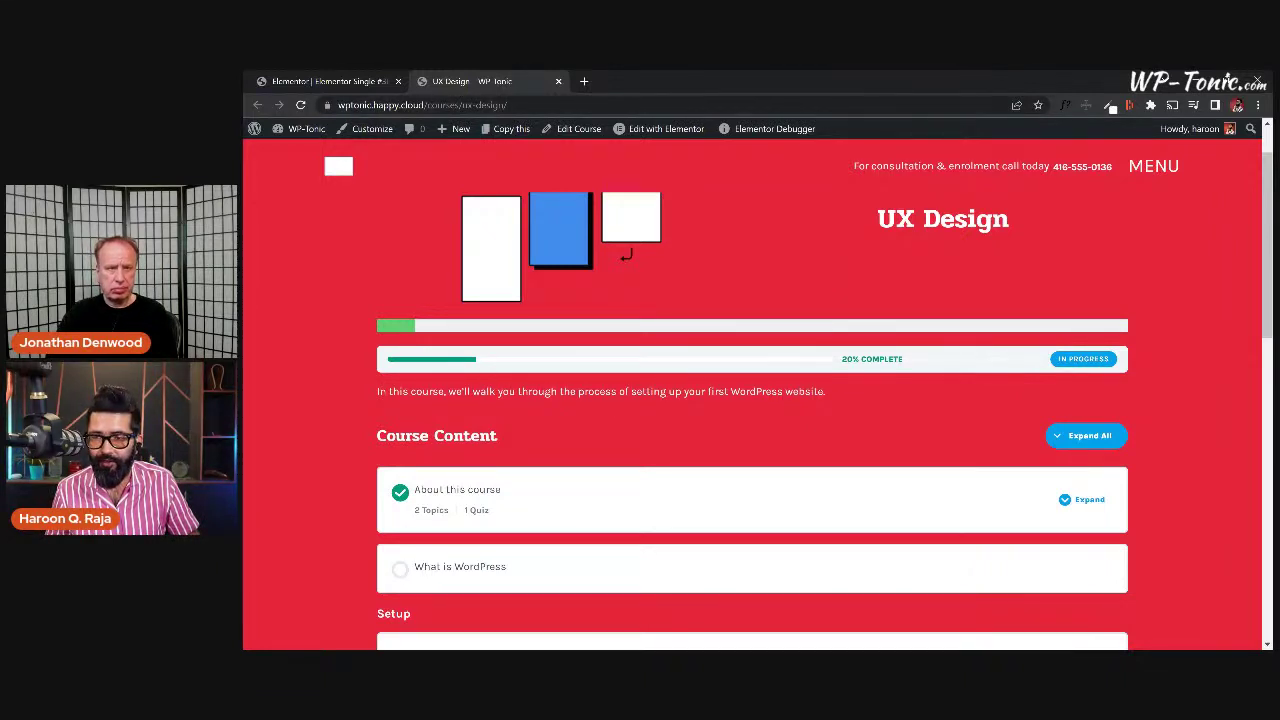
pyautogui.click(320, 81)
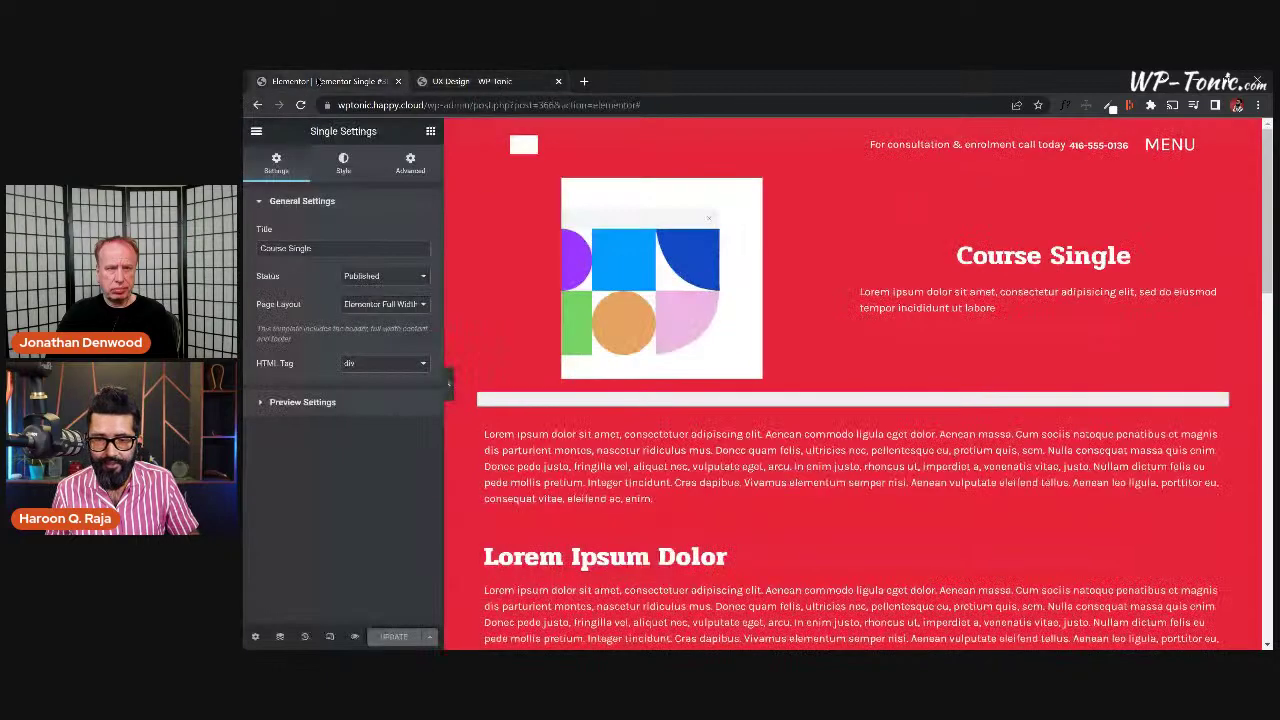
pyautogui.rightClick(797, 404)
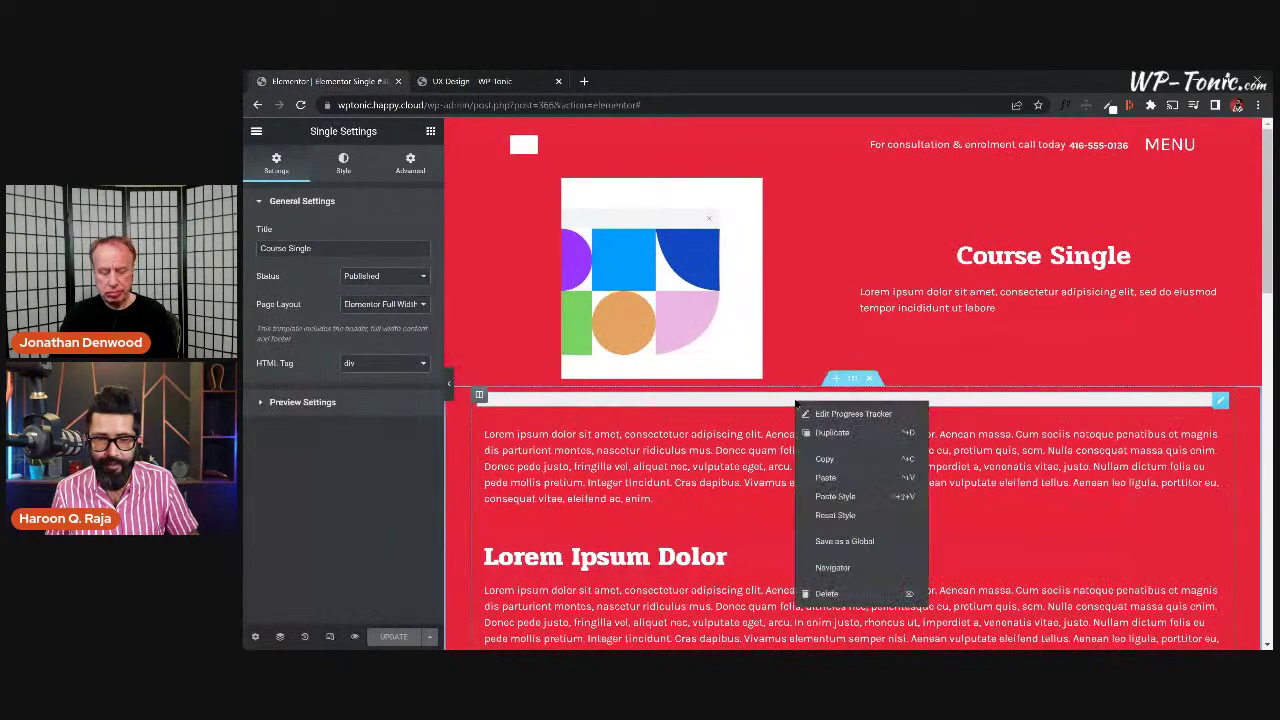
pyautogui.click(847, 592)
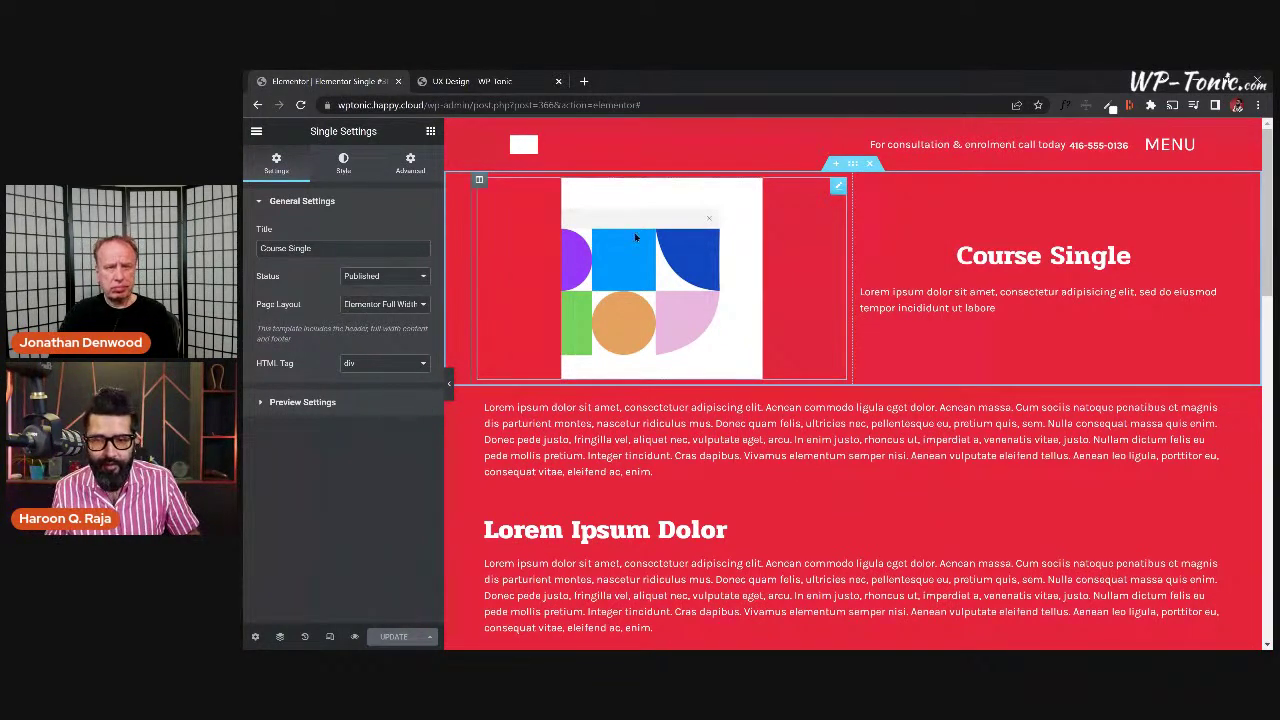
# Try the Primary global color as a classic background on the featured image column and clear that background again.
pyautogui.click(851, 165)
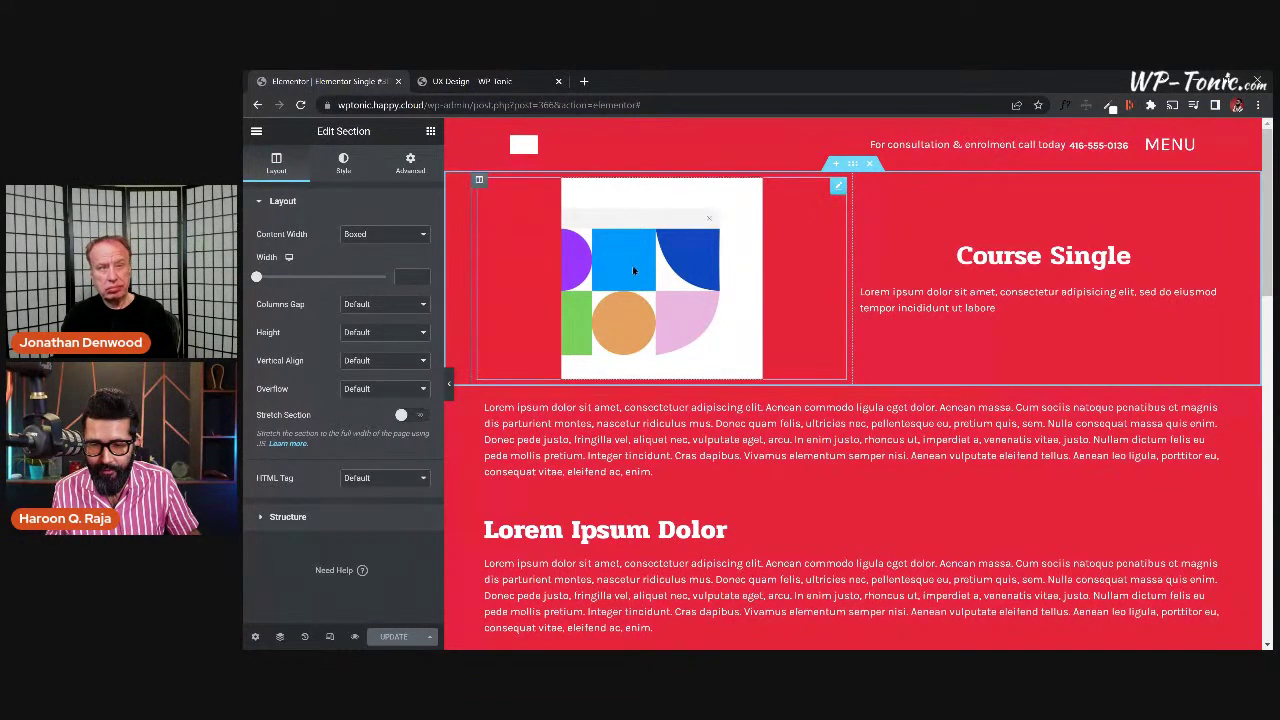
pyautogui.click(479, 180)
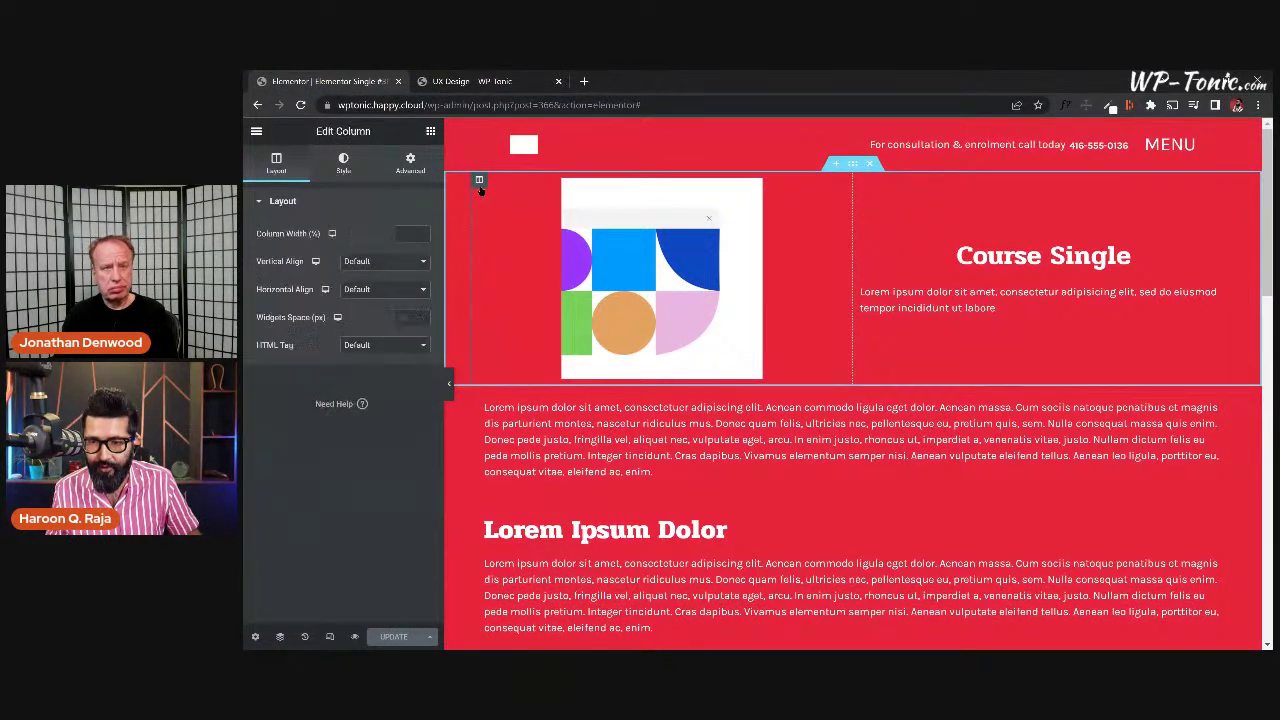
pyautogui.click(344, 164)
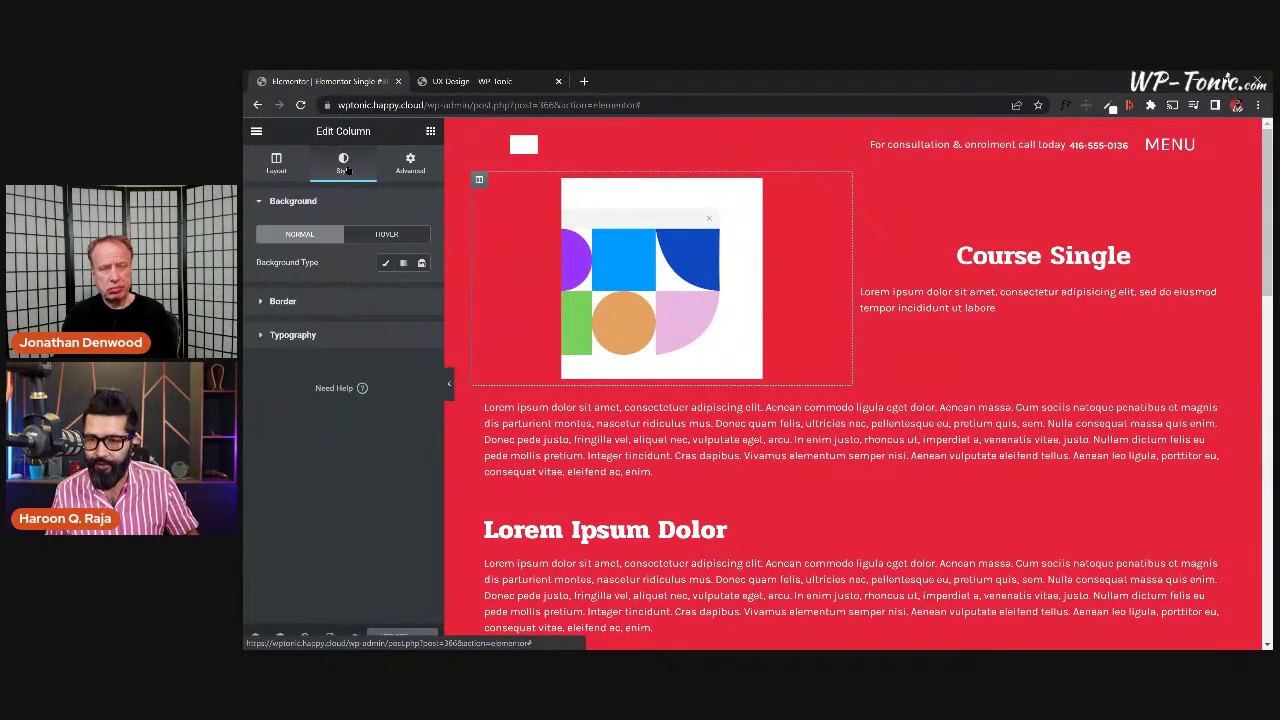
pyautogui.click(385, 262)
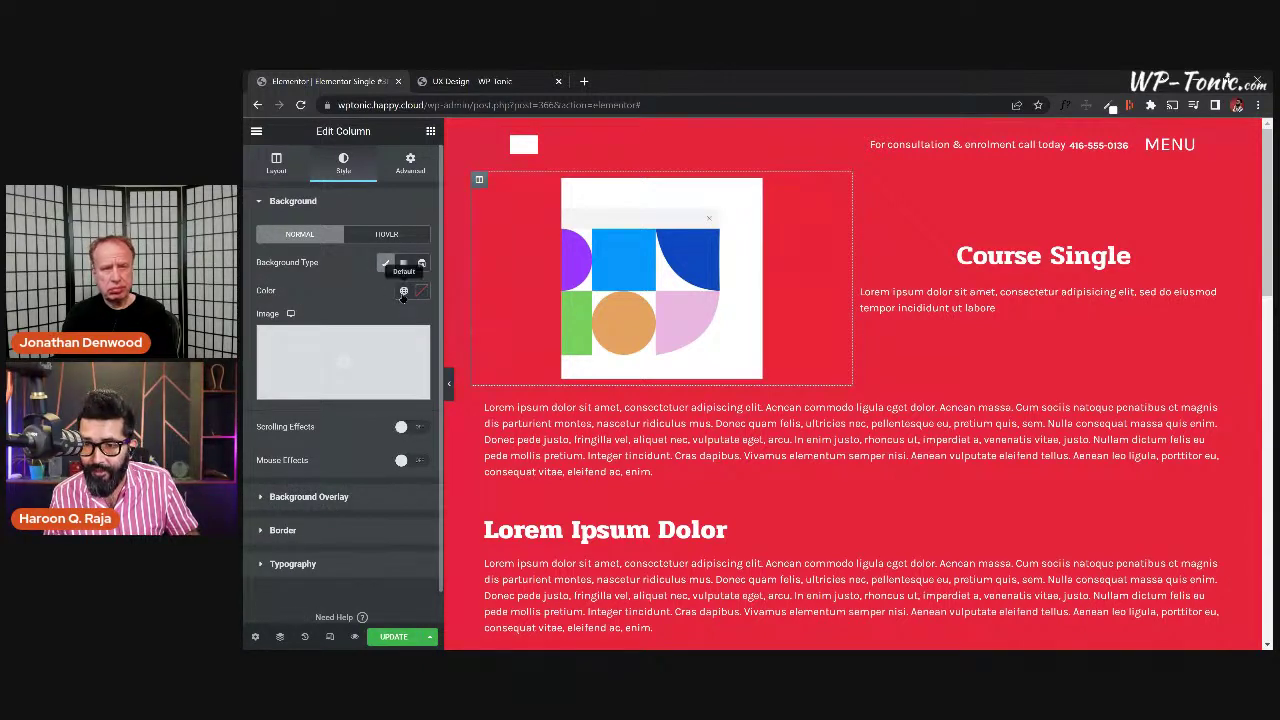
pyautogui.click(403, 291)
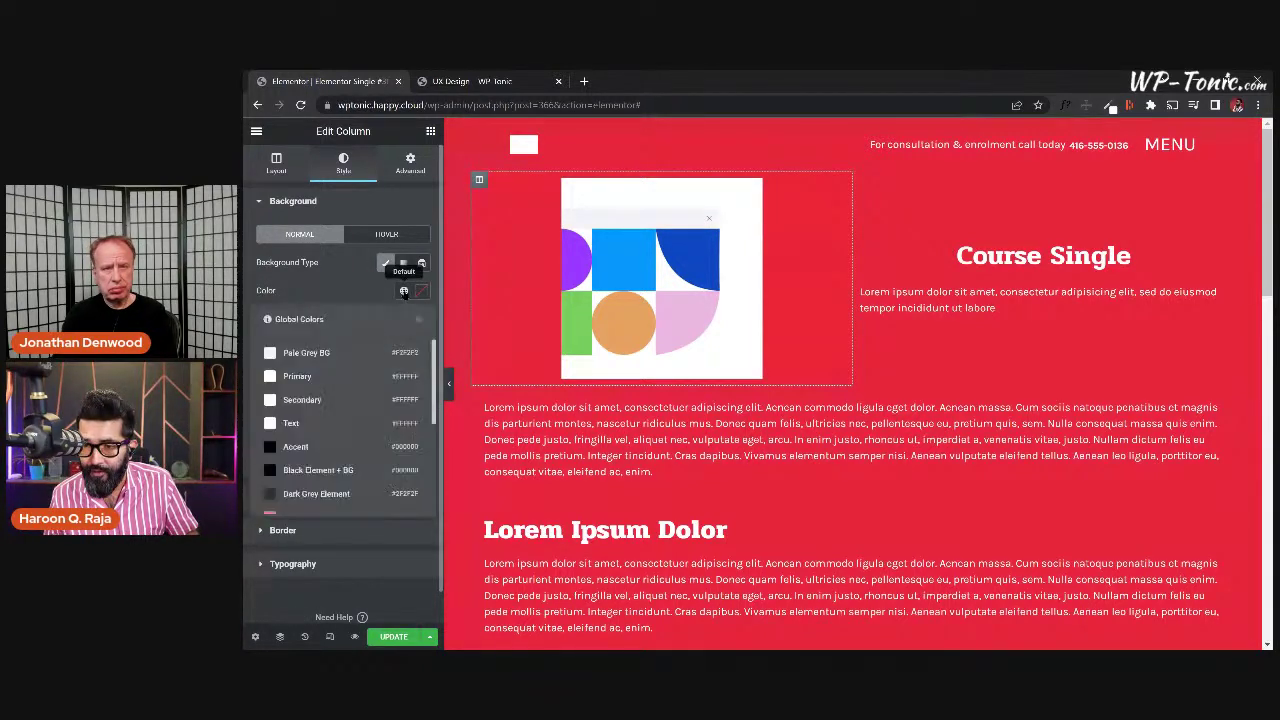
pyautogui.click(285, 375)
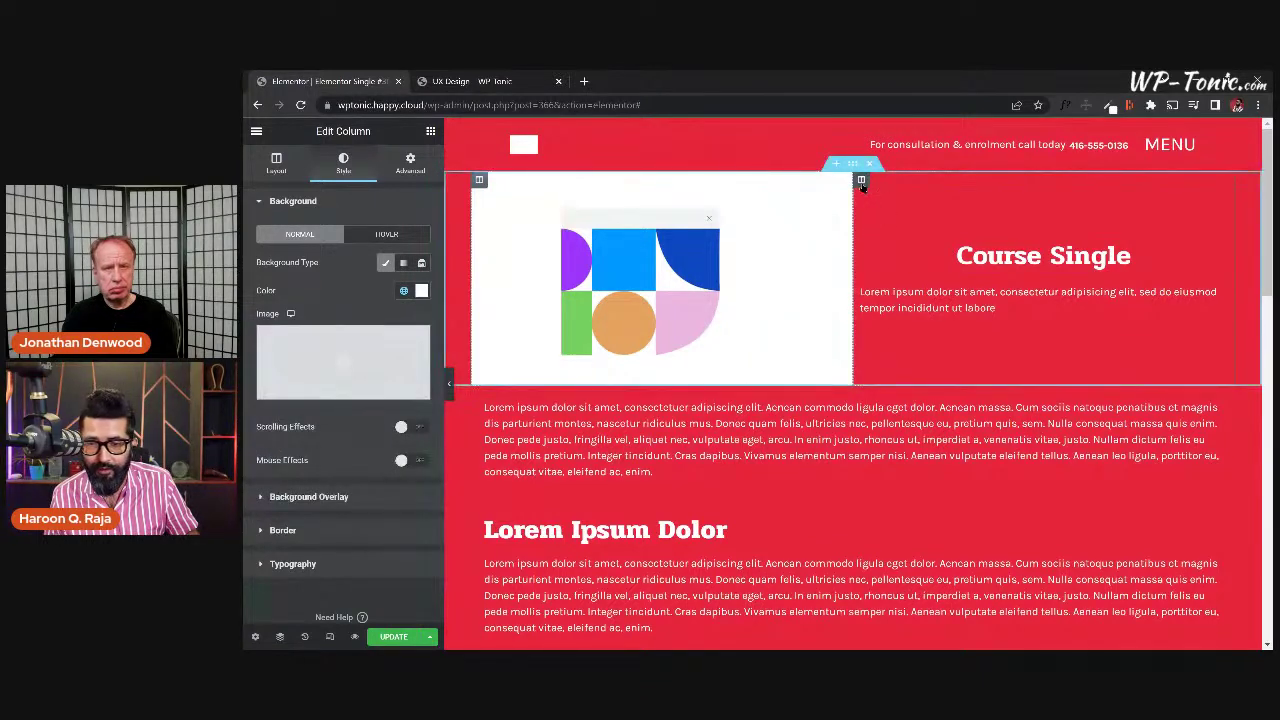
pyautogui.click(861, 181)
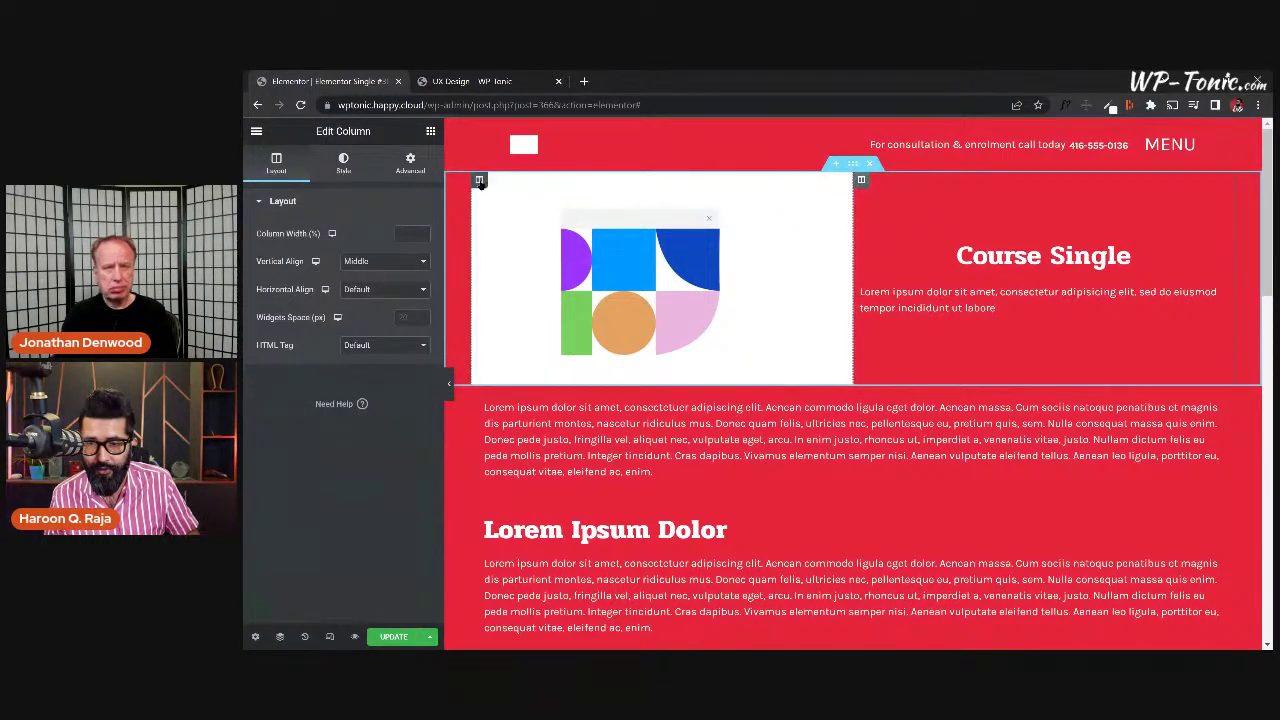
pyautogui.click(479, 179)
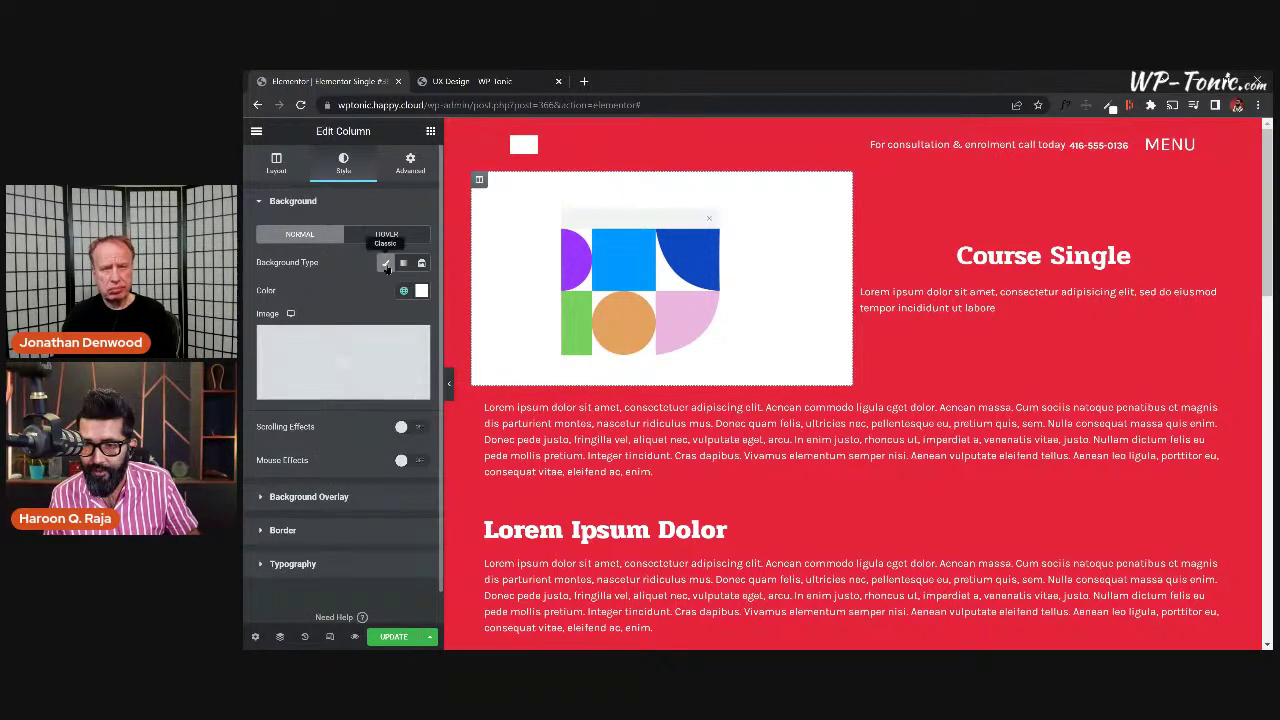
pyautogui.click(385, 263)
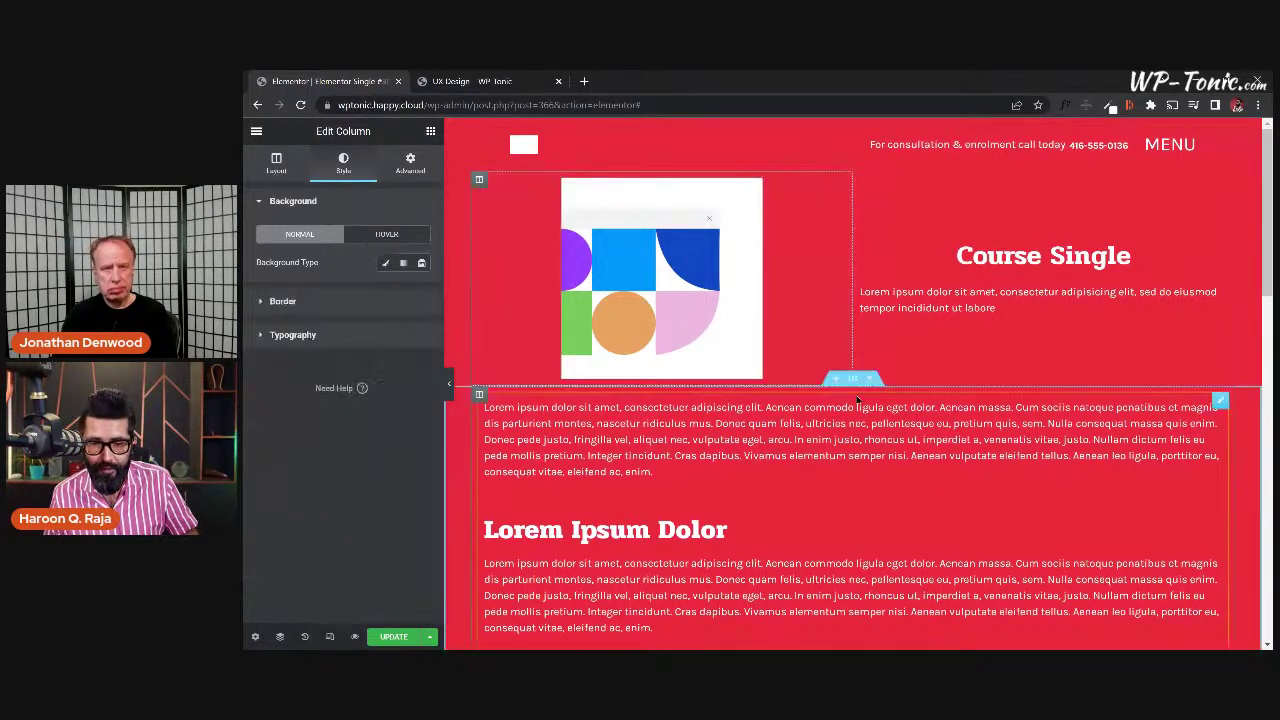
# Give the column holding the post content a classic background in the Pale Grey BG global color.
pyautogui.click(852, 378)
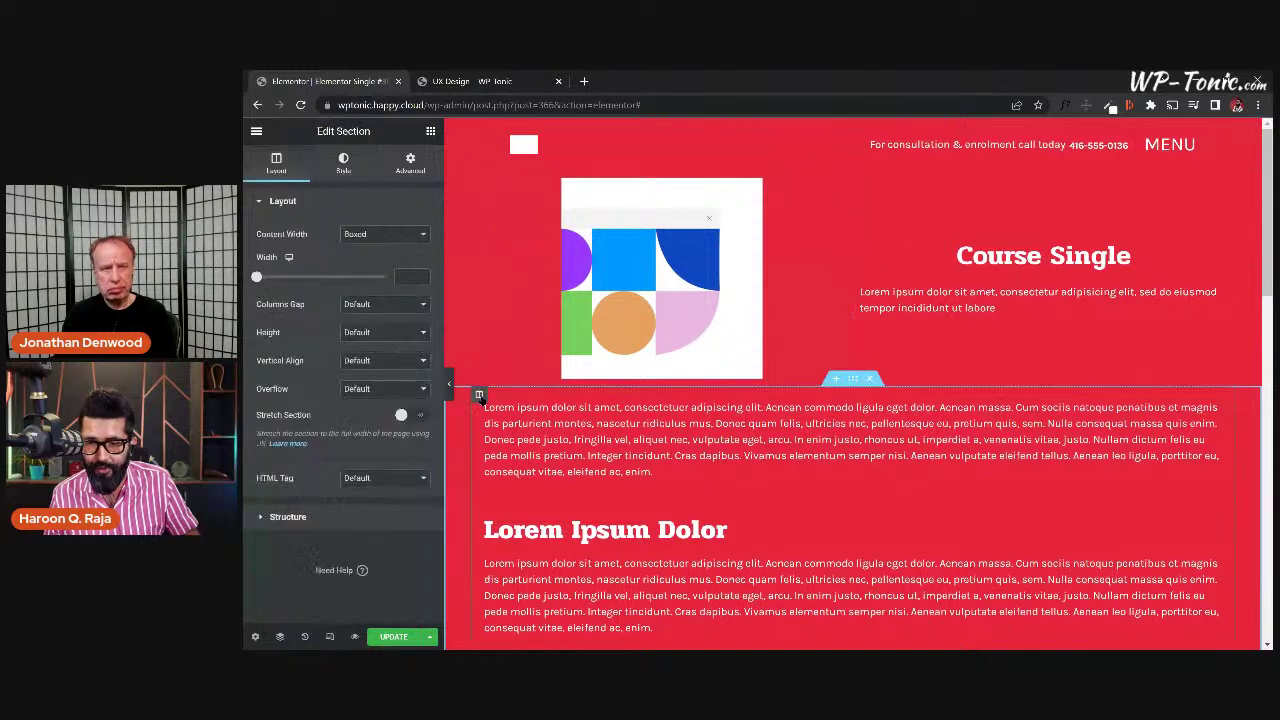
pyautogui.click(479, 394)
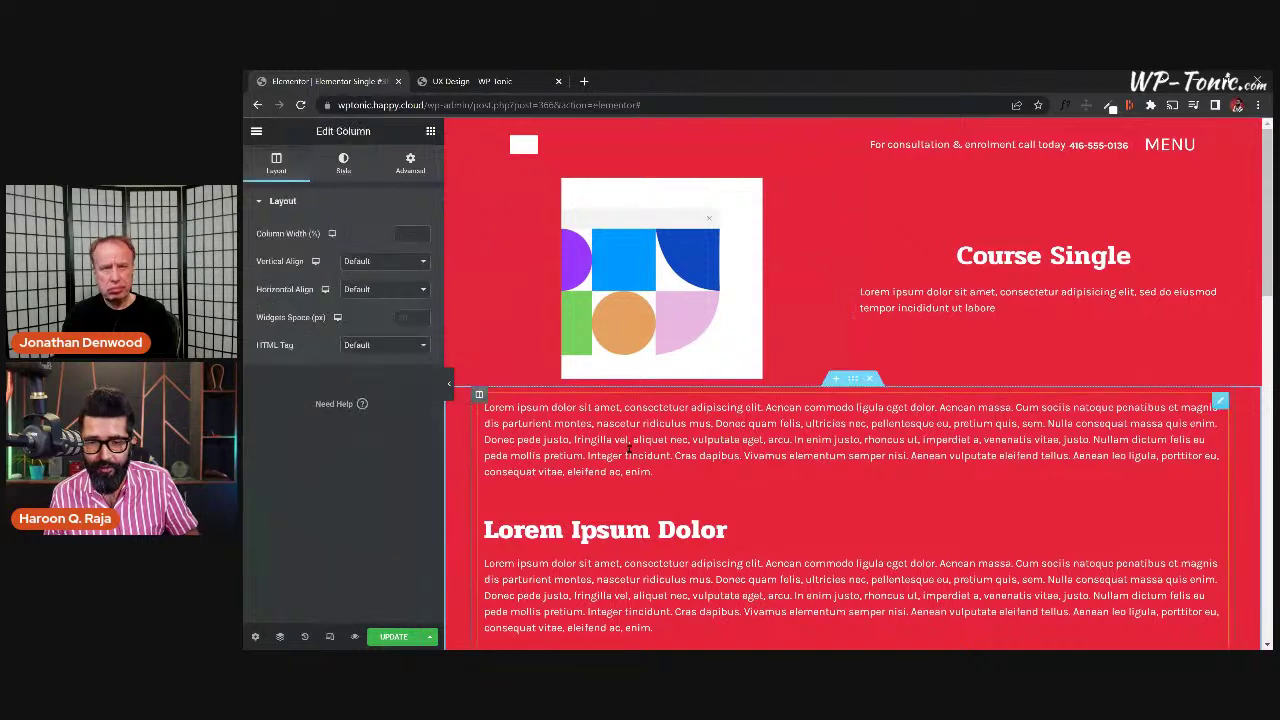
pyautogui.click(343, 163)
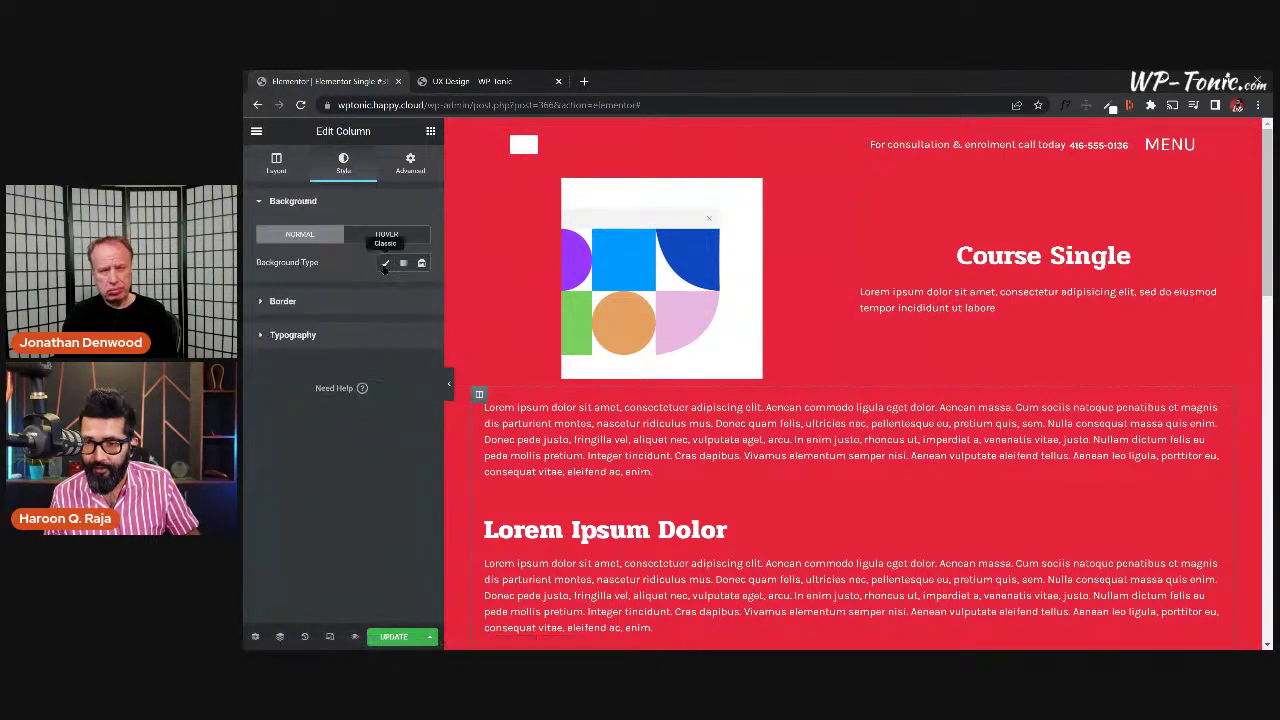
pyautogui.click(385, 262)
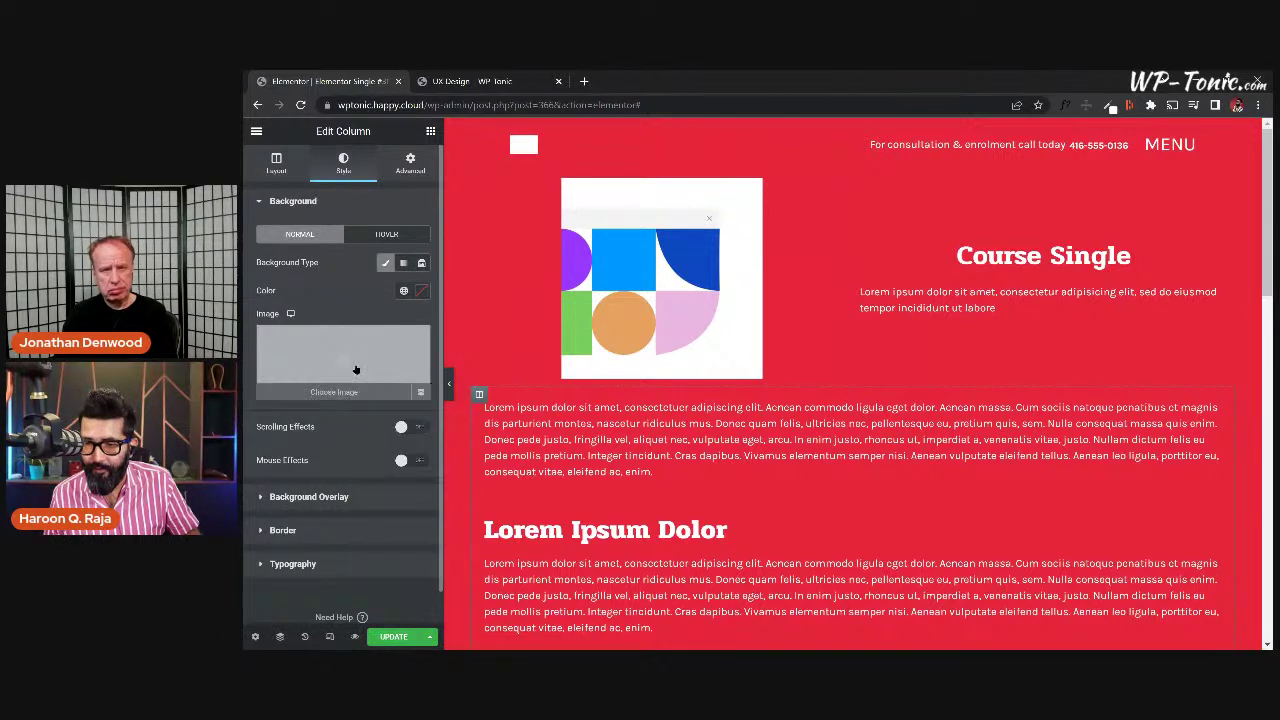
pyautogui.click(385, 262)
pyautogui.click(385, 262)
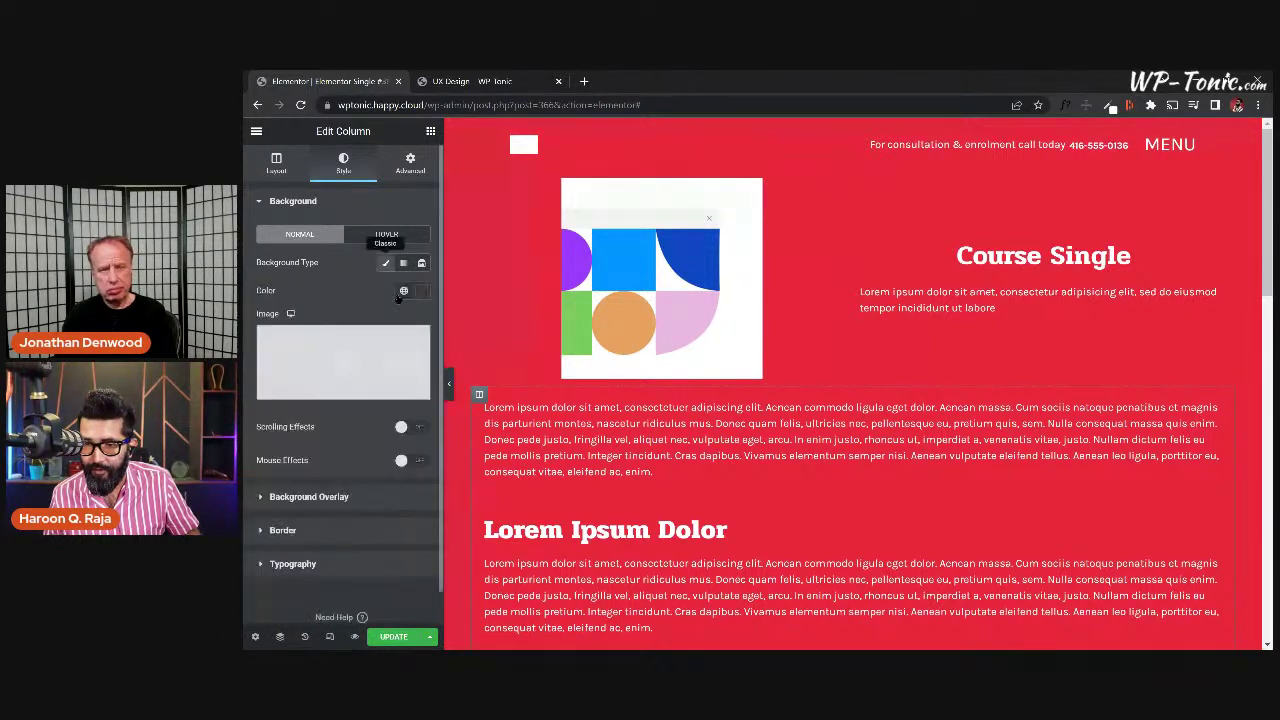
pyautogui.click(403, 290)
pyautogui.click(323, 355)
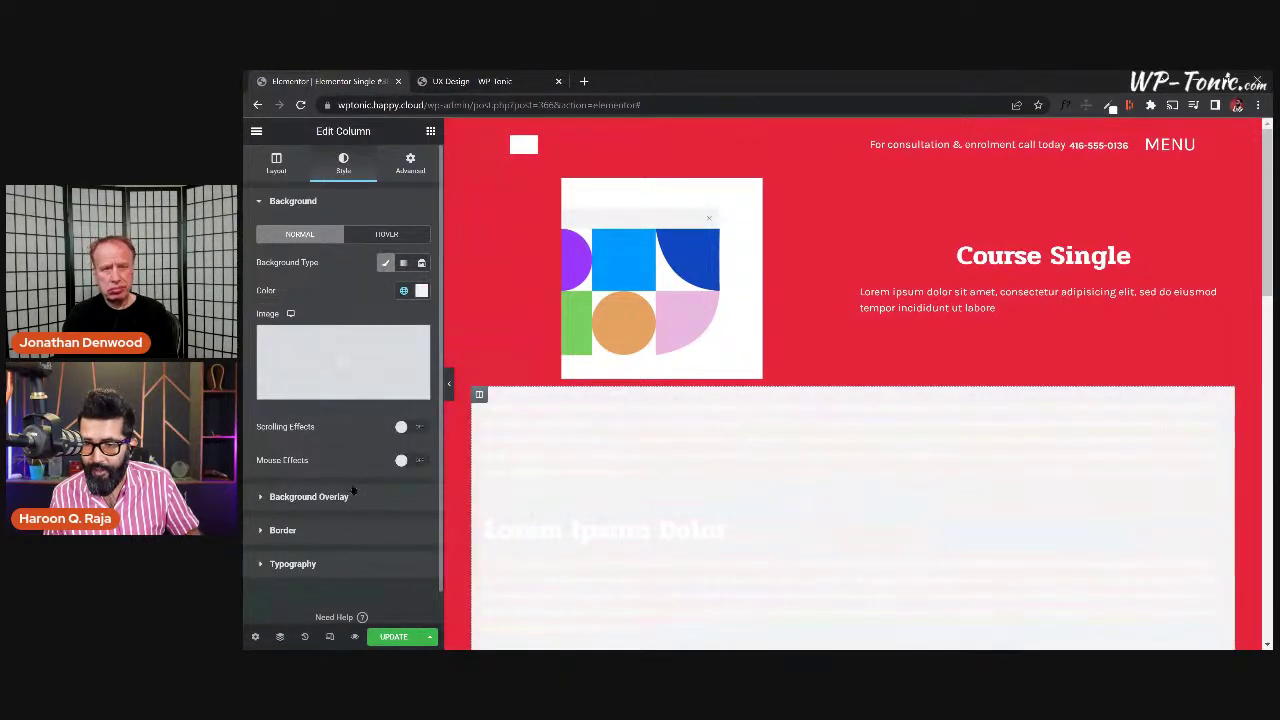
pyautogui.scroll(-1, 353, 490)
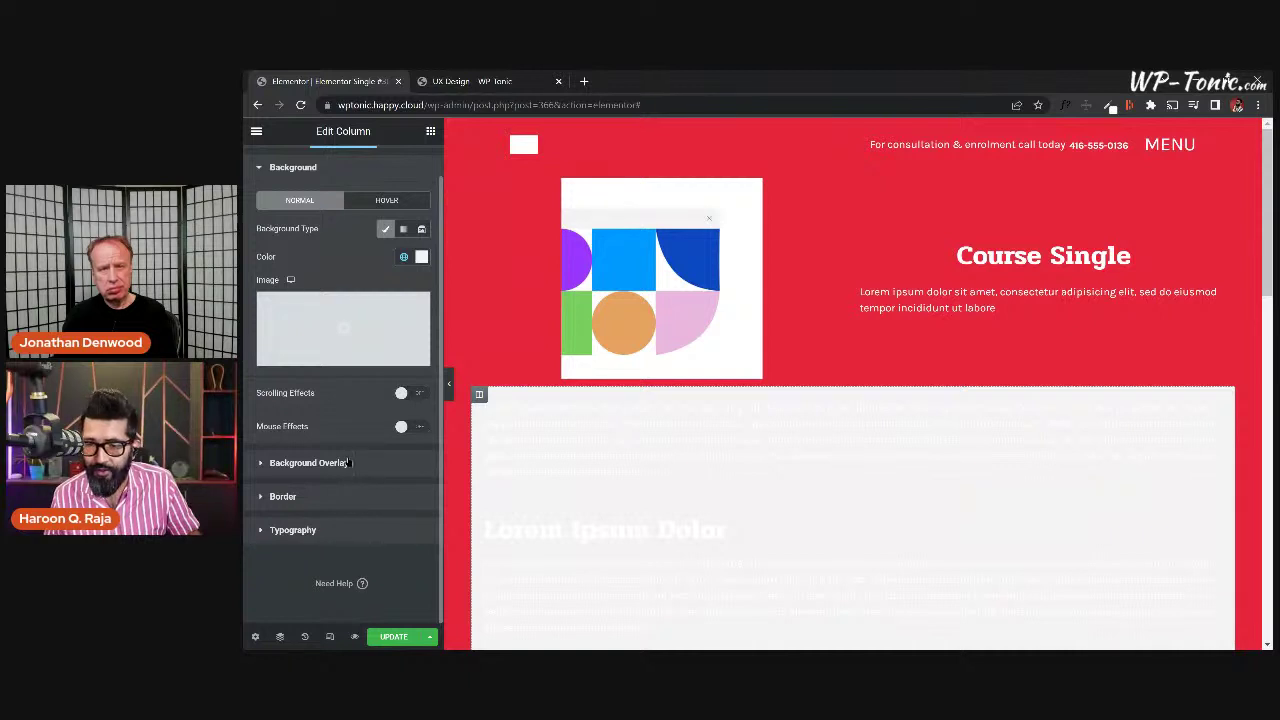
pyautogui.scroll(1, 345, 465)
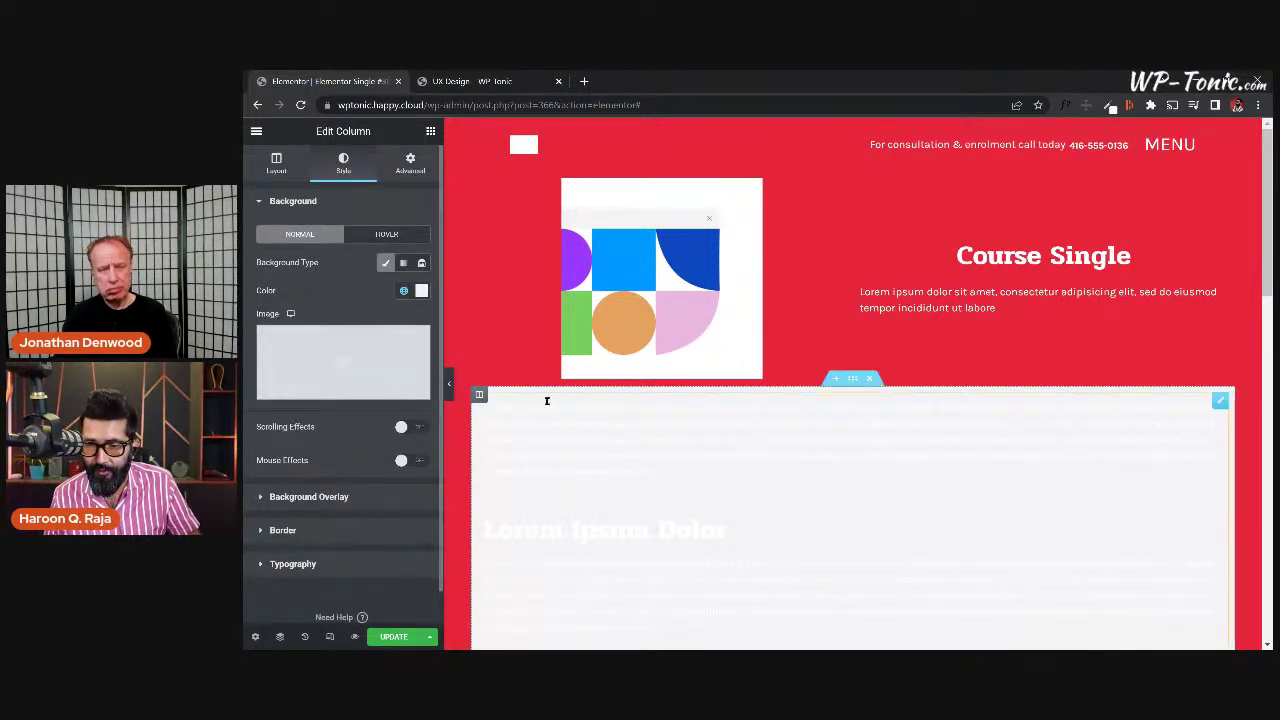
# Set the post content column's border radius to 8 px on all corners and add the default box shadow.
pyautogui.click(407, 168)
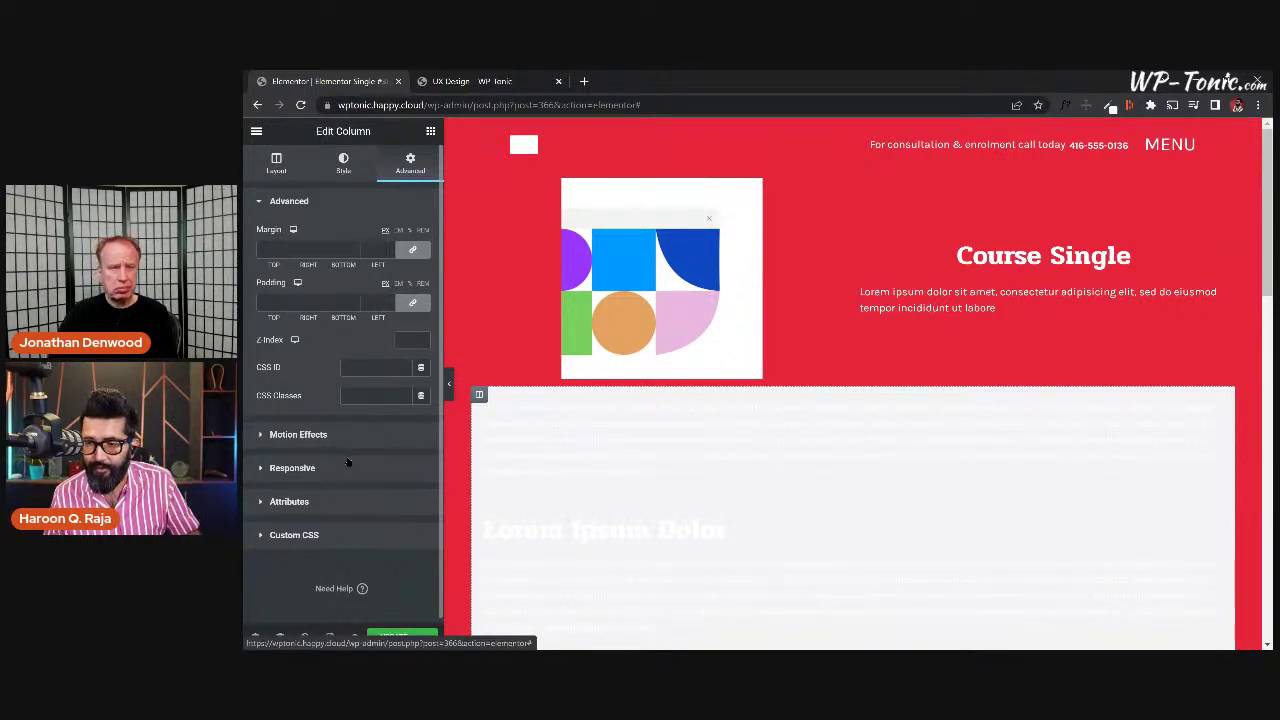
pyautogui.click(343, 163)
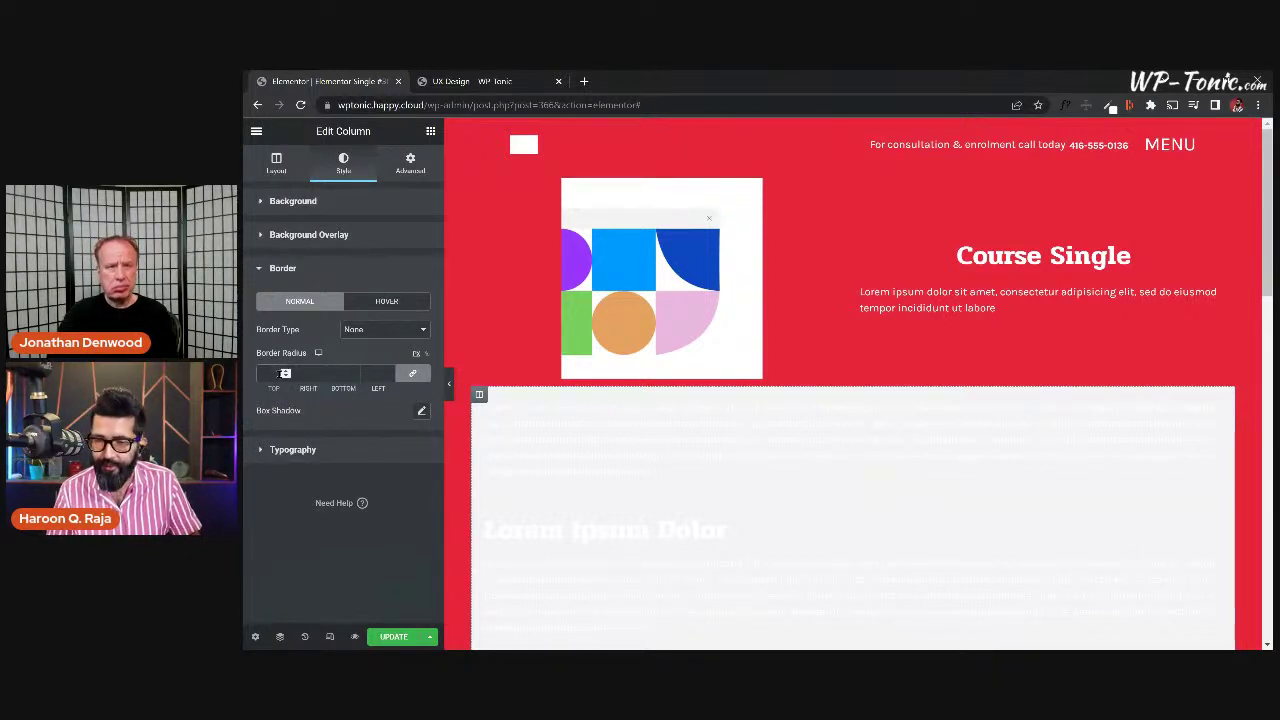
pyautogui.click(279, 373)
pyautogui.write('4')
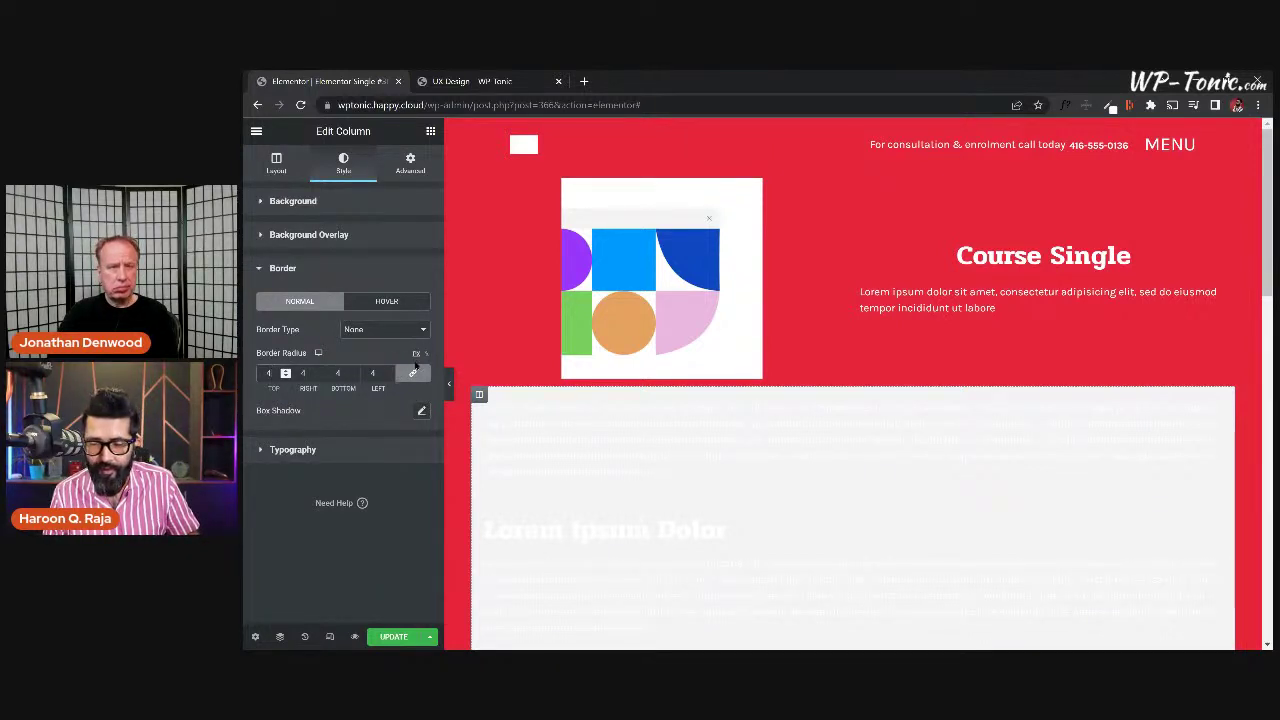
pyautogui.click(419, 411)
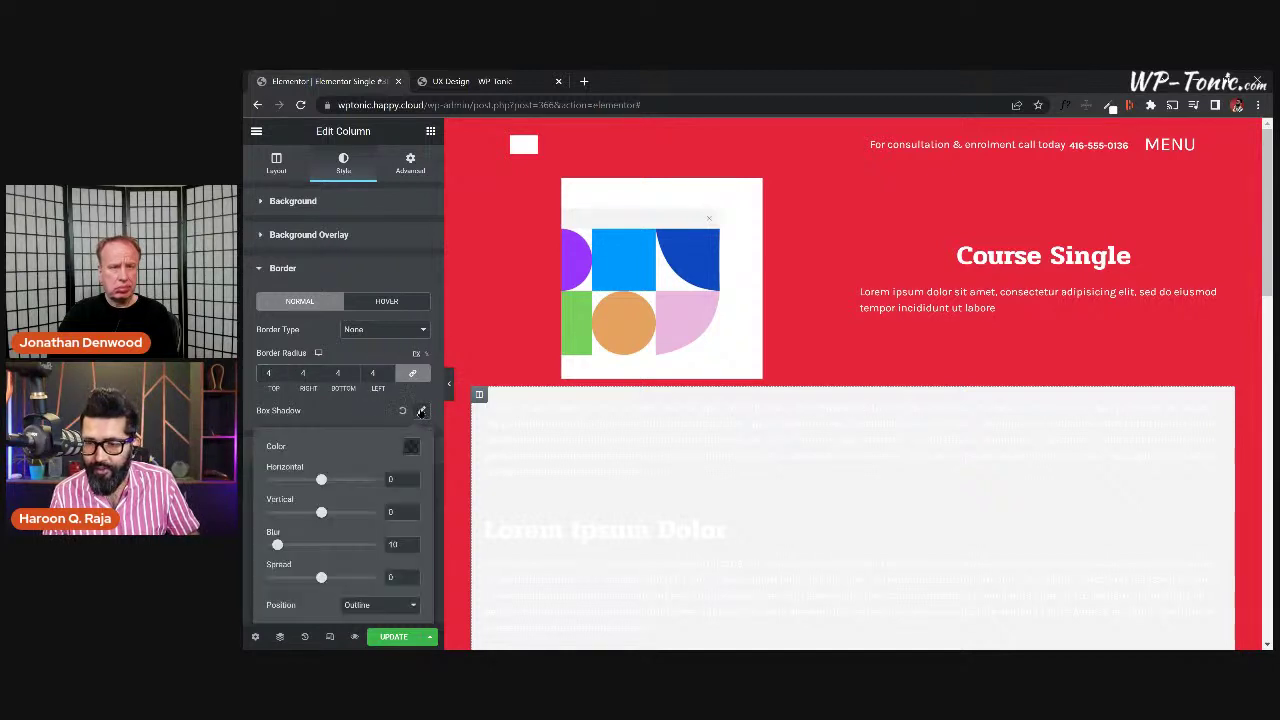
pyautogui.click(421, 411)
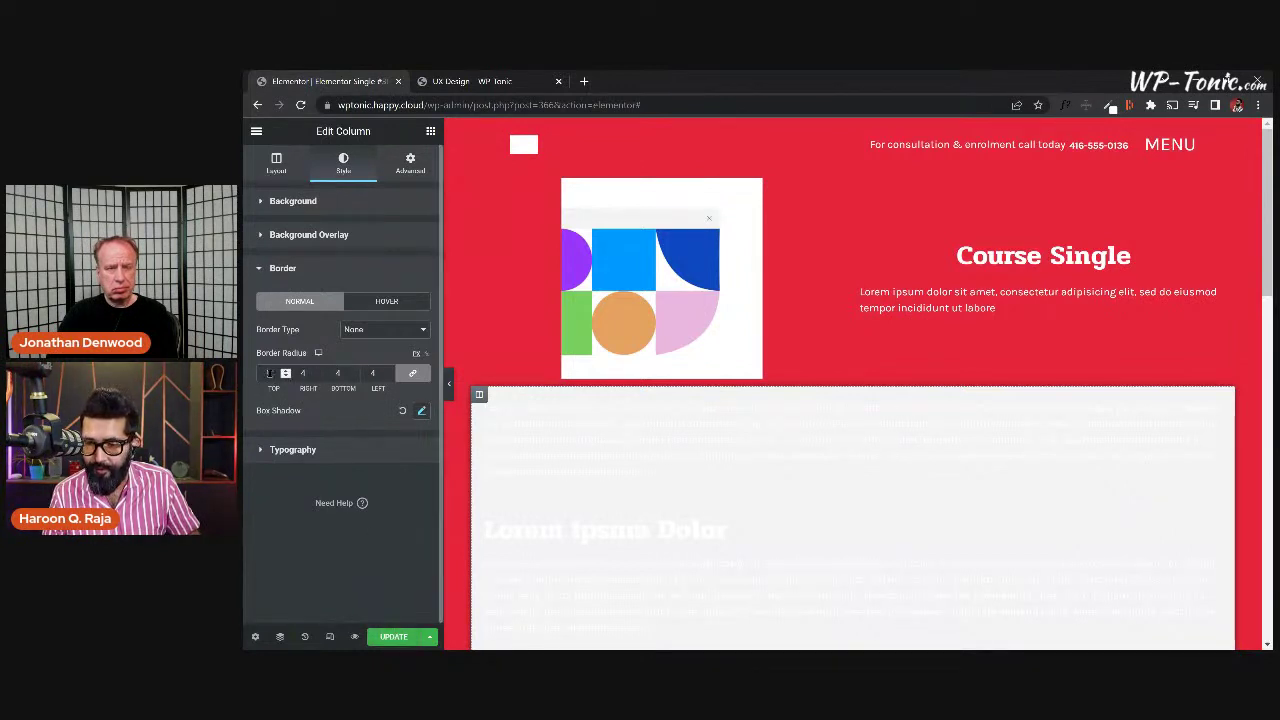
pyautogui.write('8')
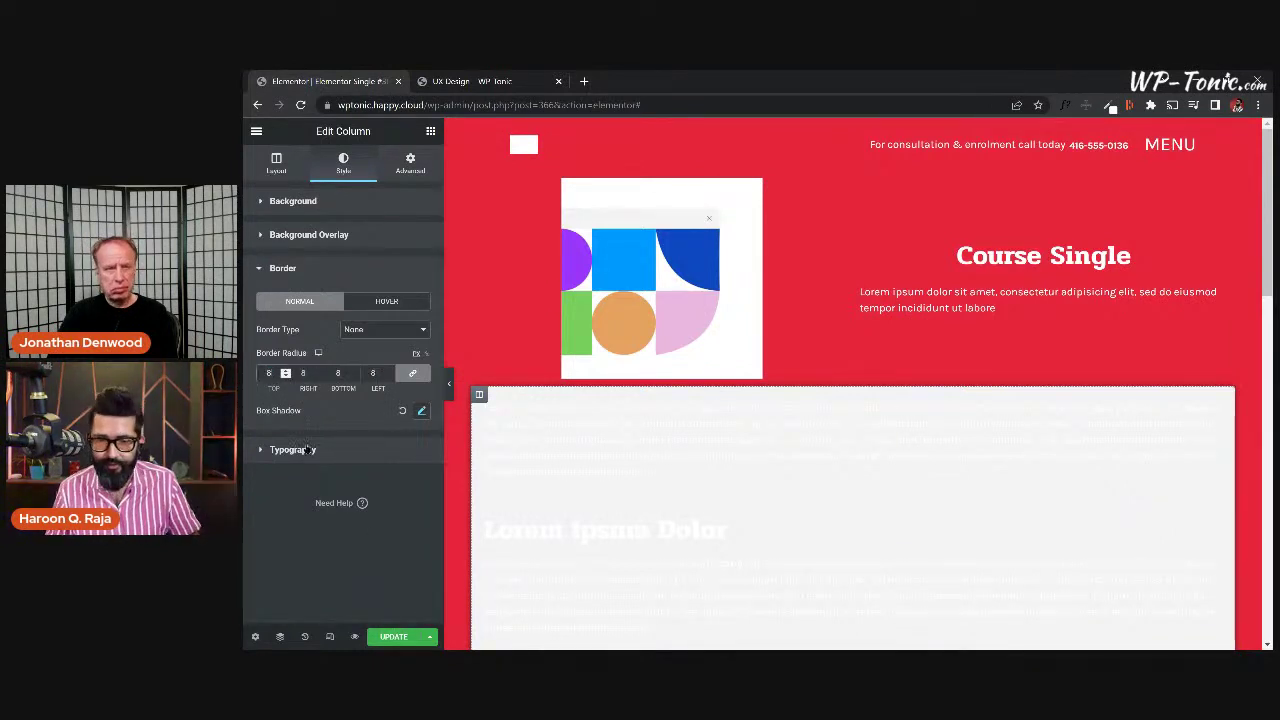
# Update the template and reload the UX Design course page.
pyautogui.click(391, 636)
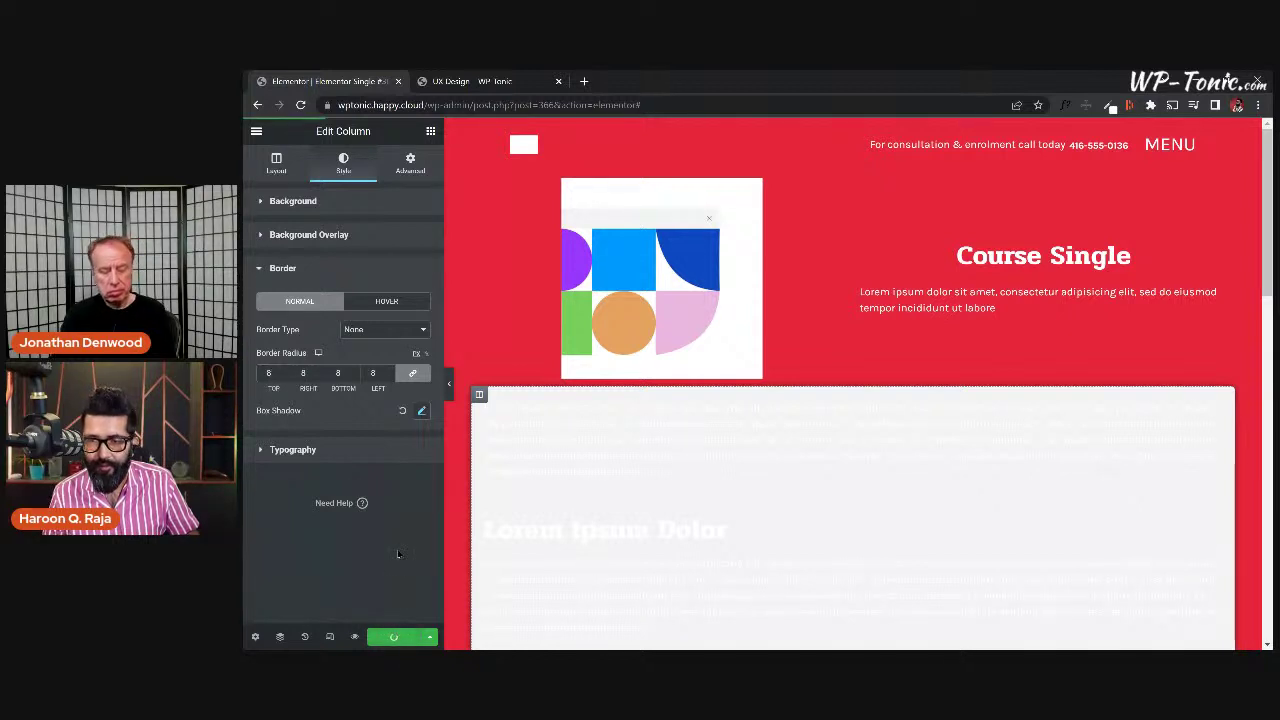
pyautogui.click(470, 81)
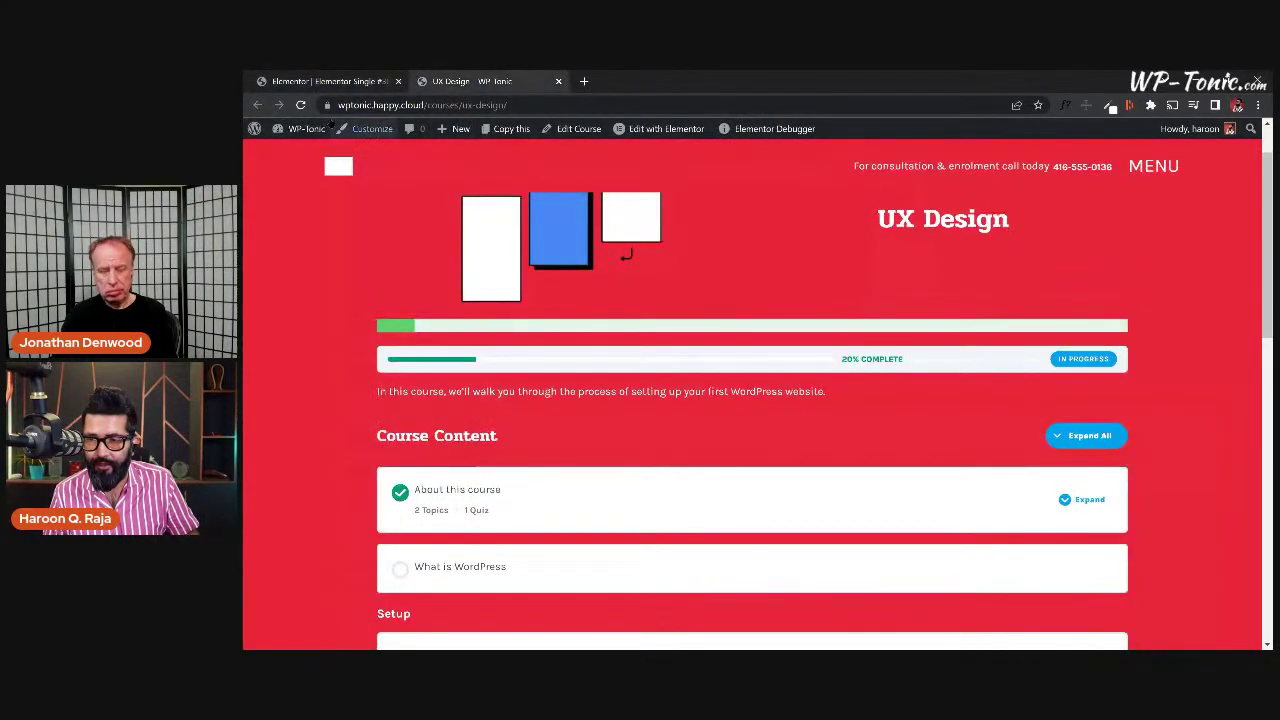
pyautogui.click(300, 104)
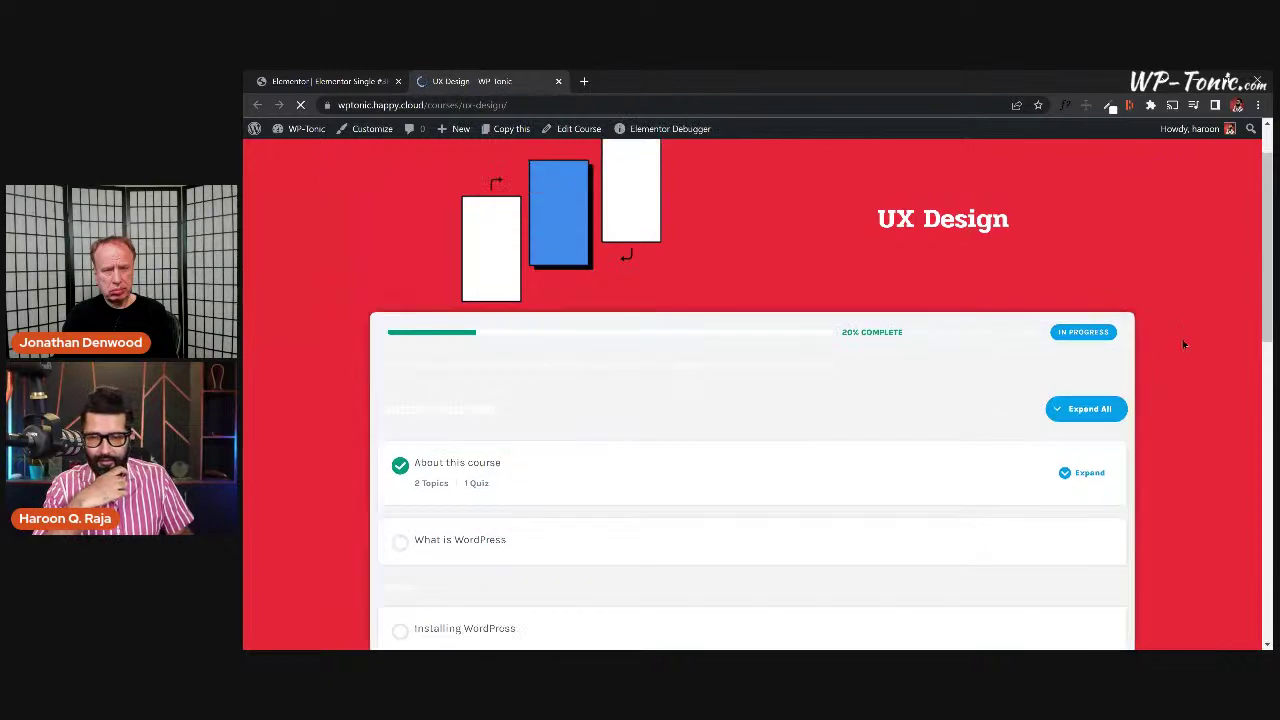
# Examine how legible the course headings and section titles are on the content card, and return to the template editor.
pyautogui.scroll(-5, 1189, 350)
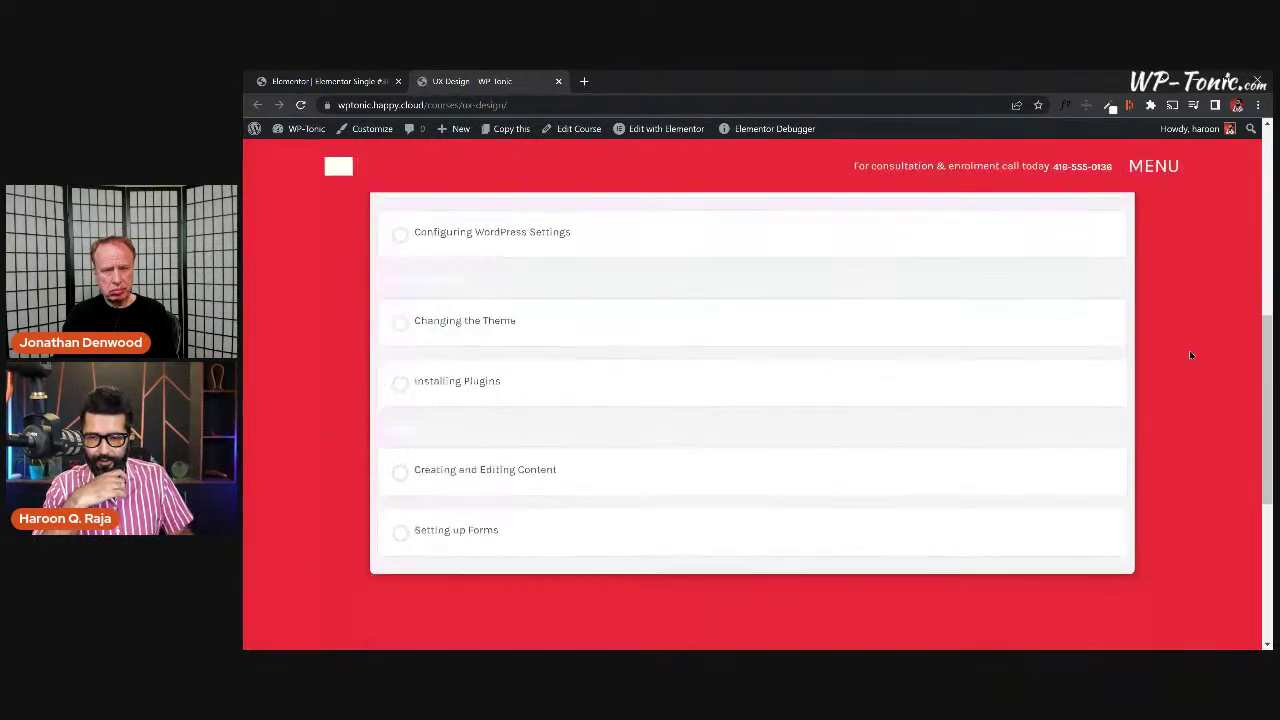
pyautogui.scroll(5, 1189, 355)
pyautogui.moveTo(500, 421); pyautogui.dragTo(371, 377)
pyautogui.click(513, 427)
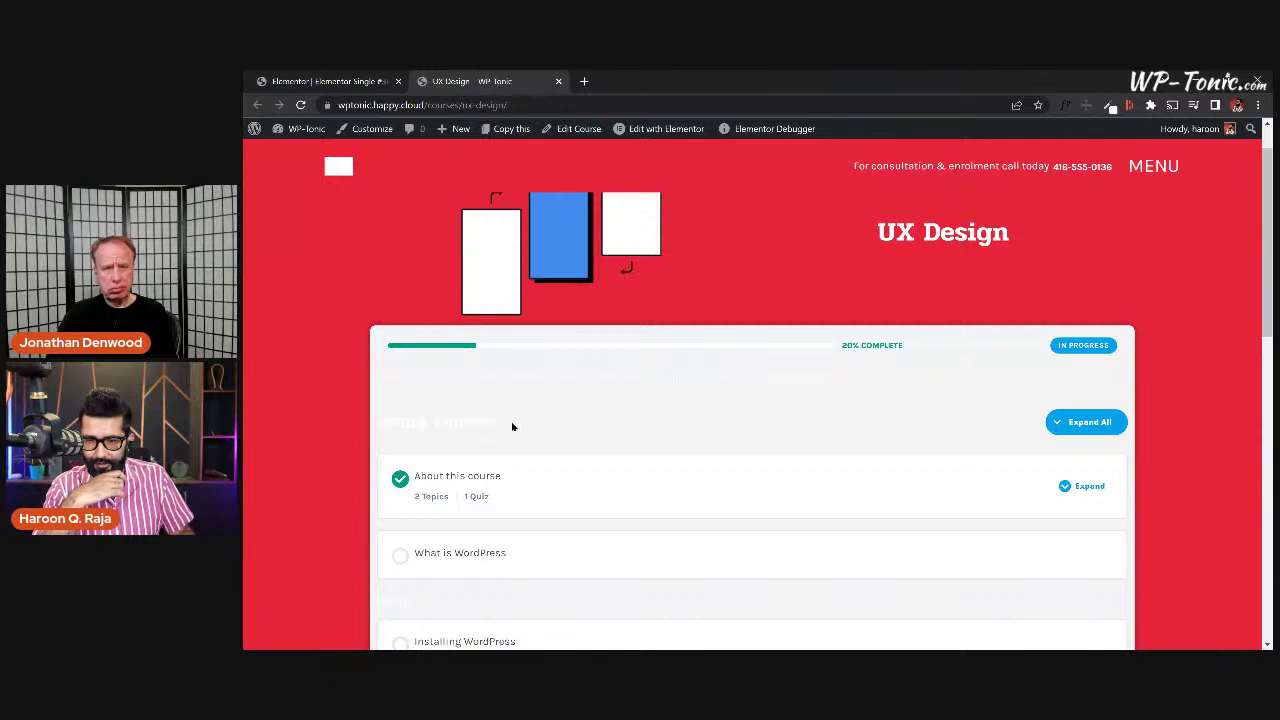
pyautogui.moveTo(424, 600); pyautogui.dragTo(373, 600)
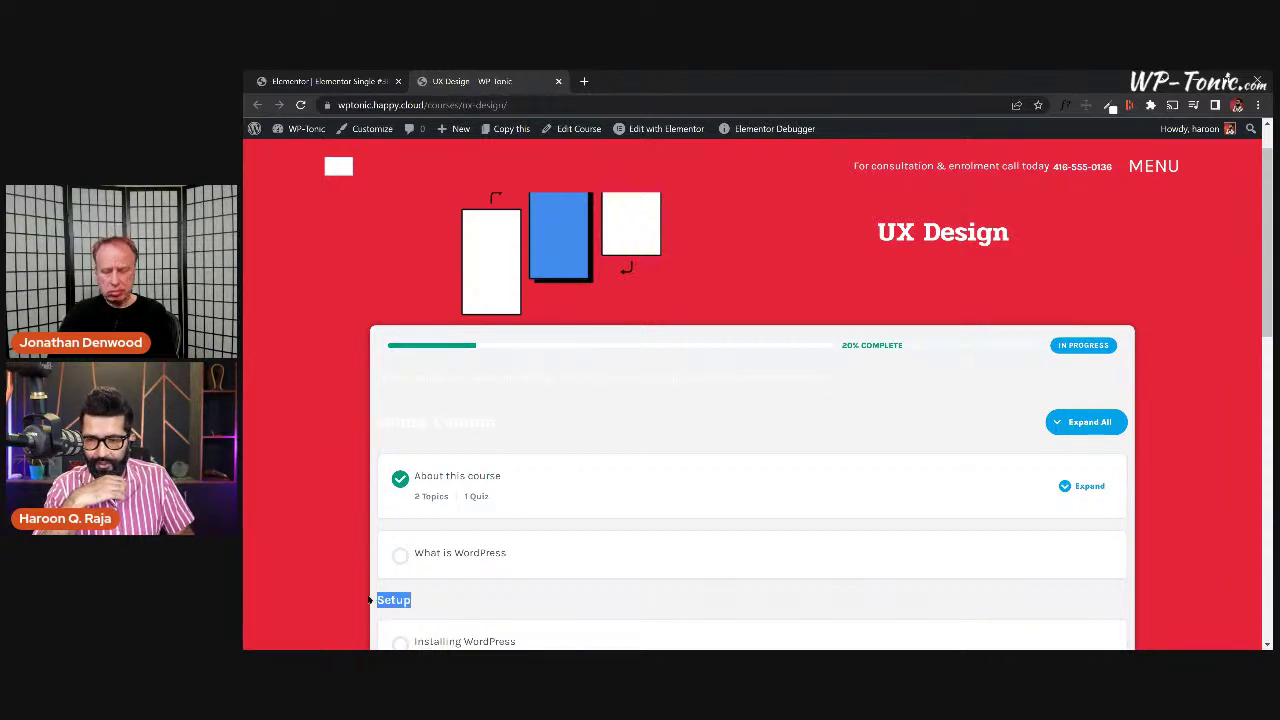
pyautogui.click(489, 412)
pyautogui.click(325, 81)
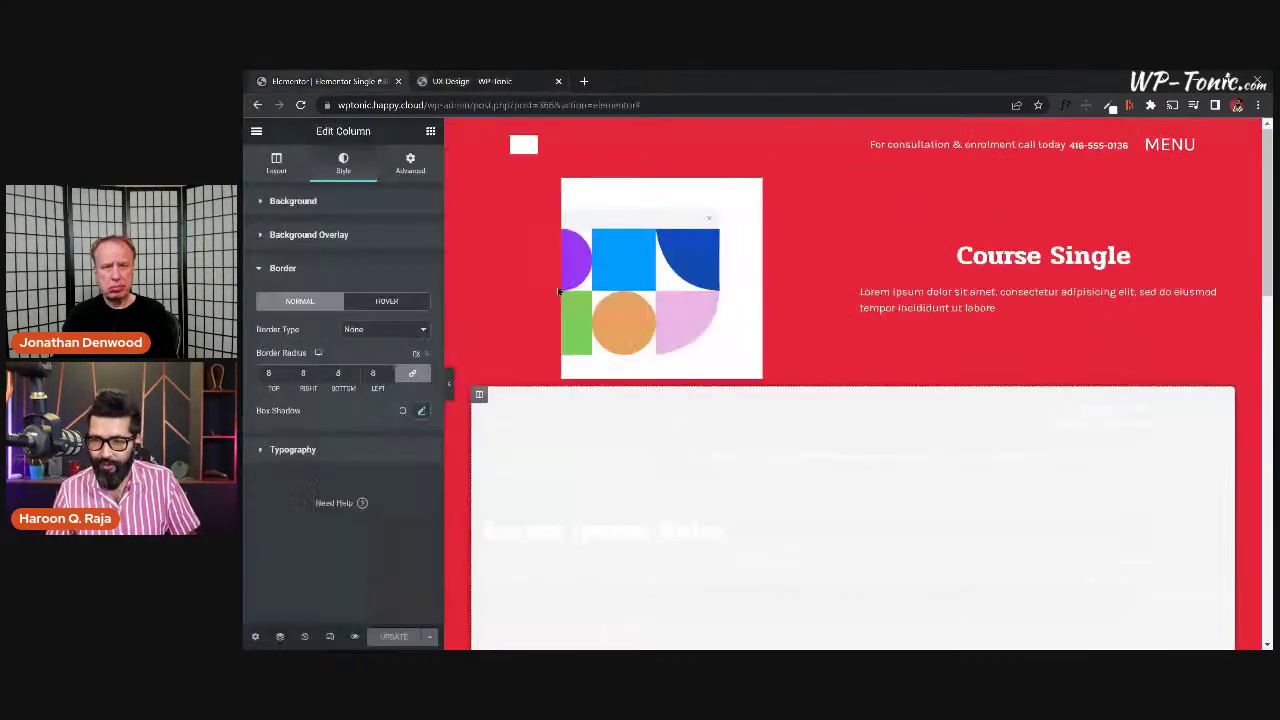
# Set the post content column's heading color to the global Dark Grey Element and its text color to Black Element + BG.
pyautogui.click(341, 449)
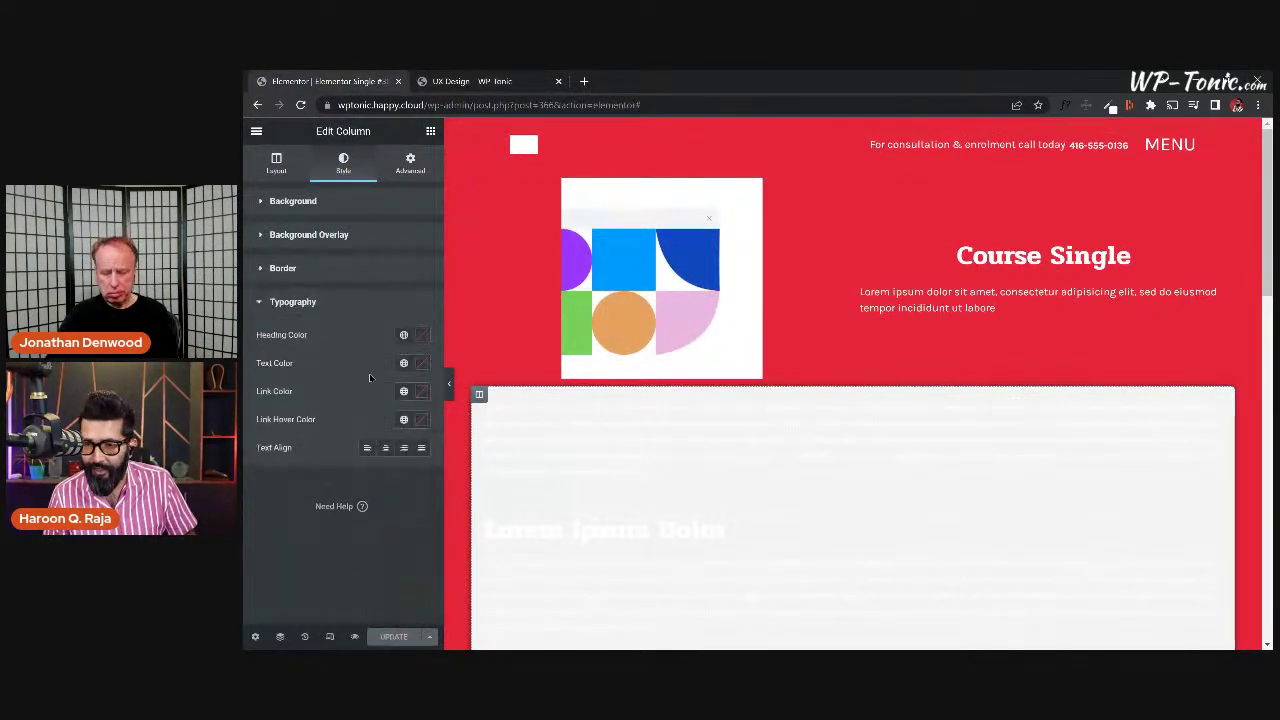
pyautogui.click(403, 335)
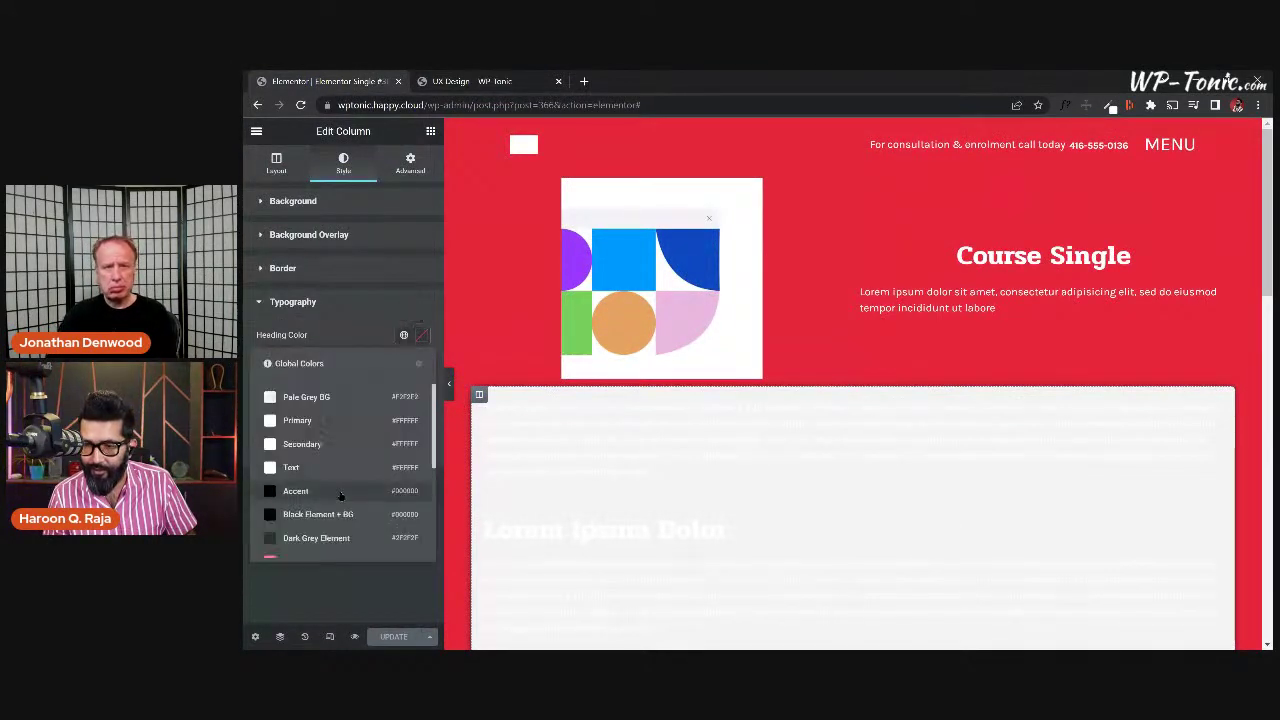
pyautogui.scroll(-5, 341, 497)
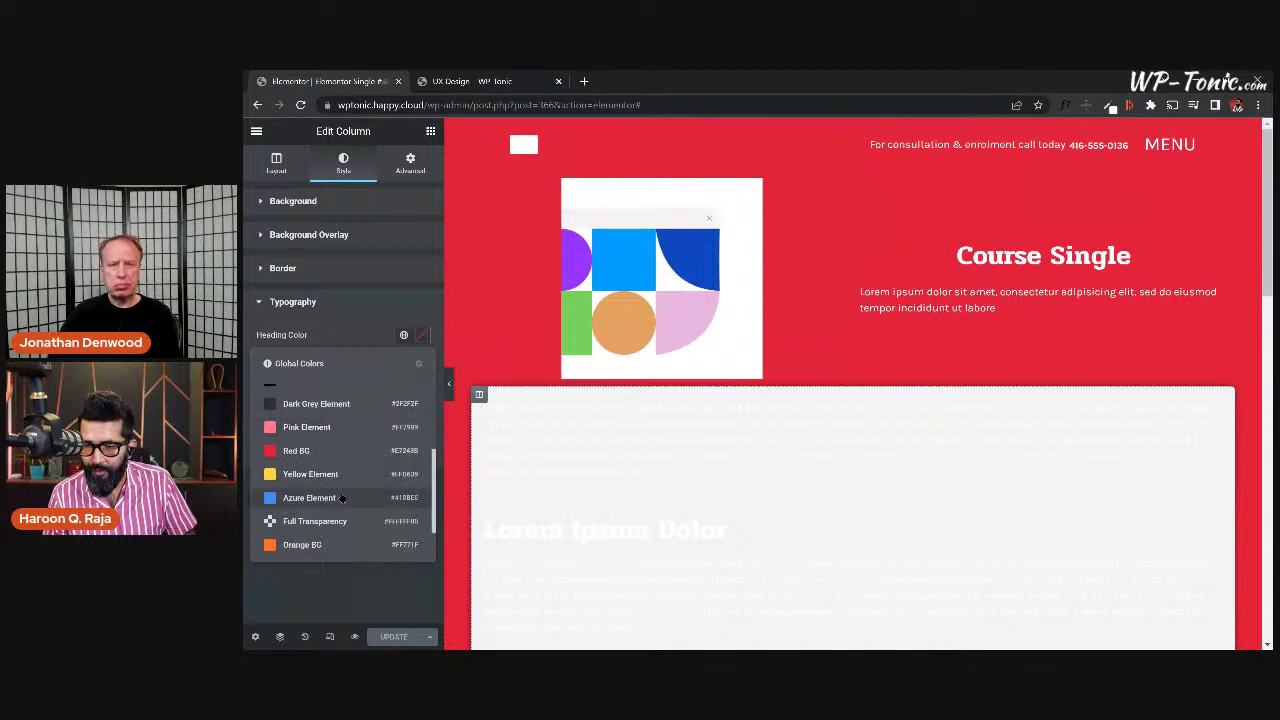
pyautogui.scroll(3, 341, 497)
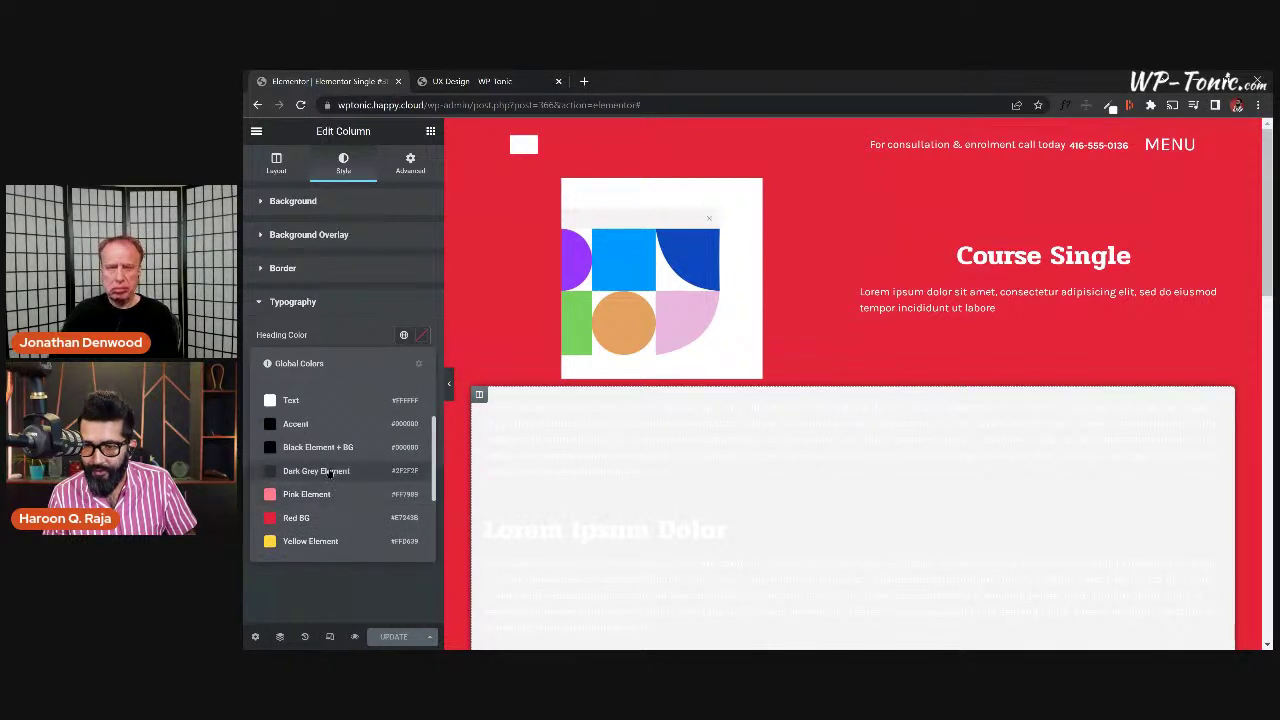
pyautogui.click(330, 471)
pyautogui.click(404, 363)
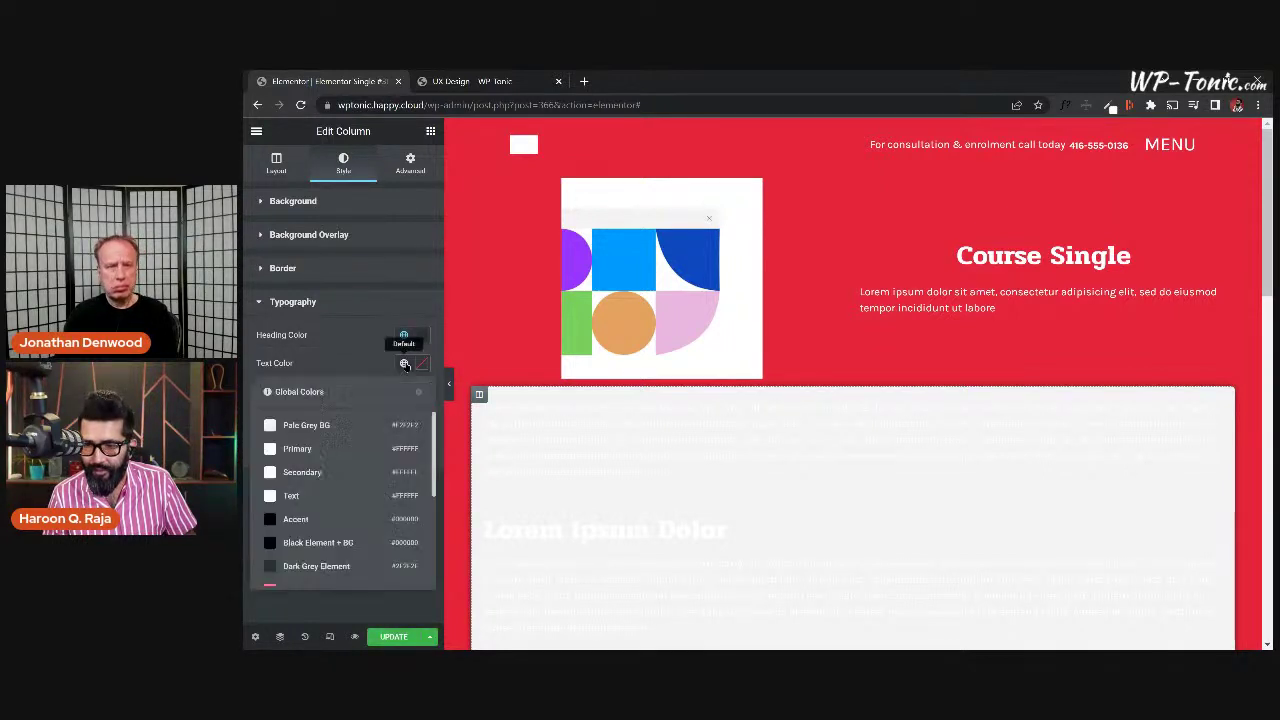
pyautogui.click(358, 543)
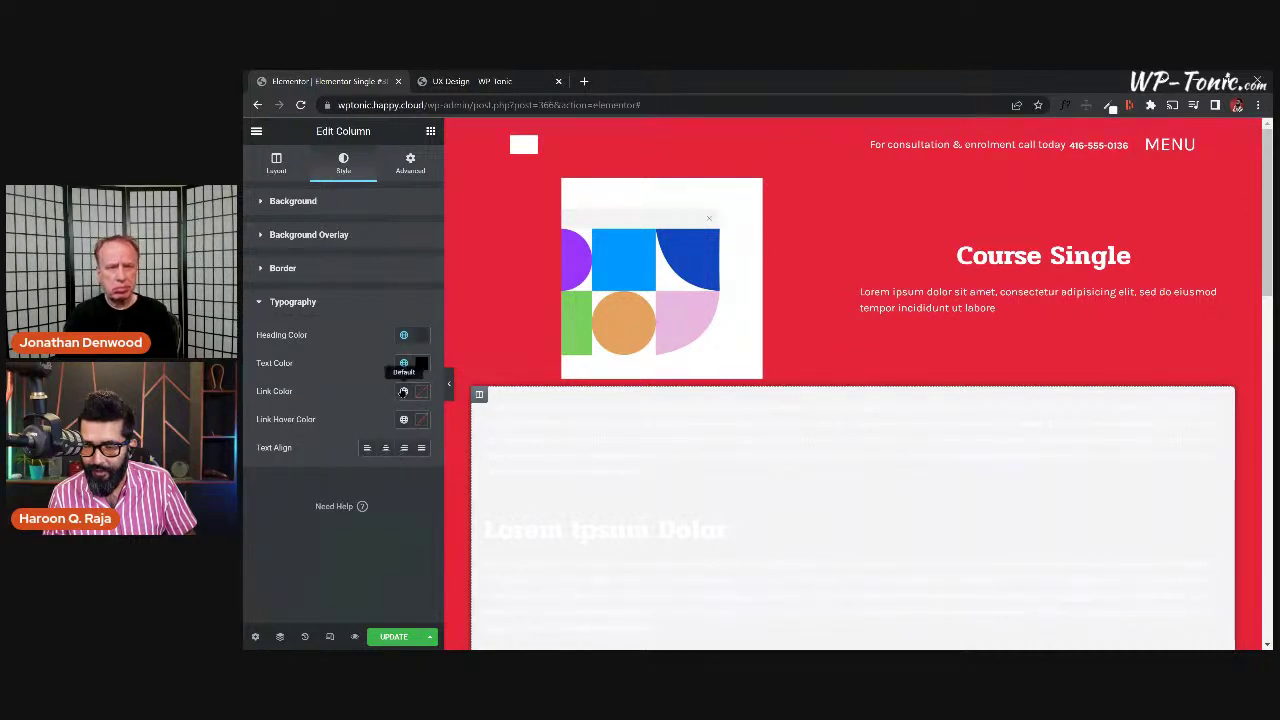
# Set the post content column's link color to the global Pink Element and its link hover color to Red BG.
pyautogui.click(403, 391)
pyautogui.scroll(-3, 330, 530)
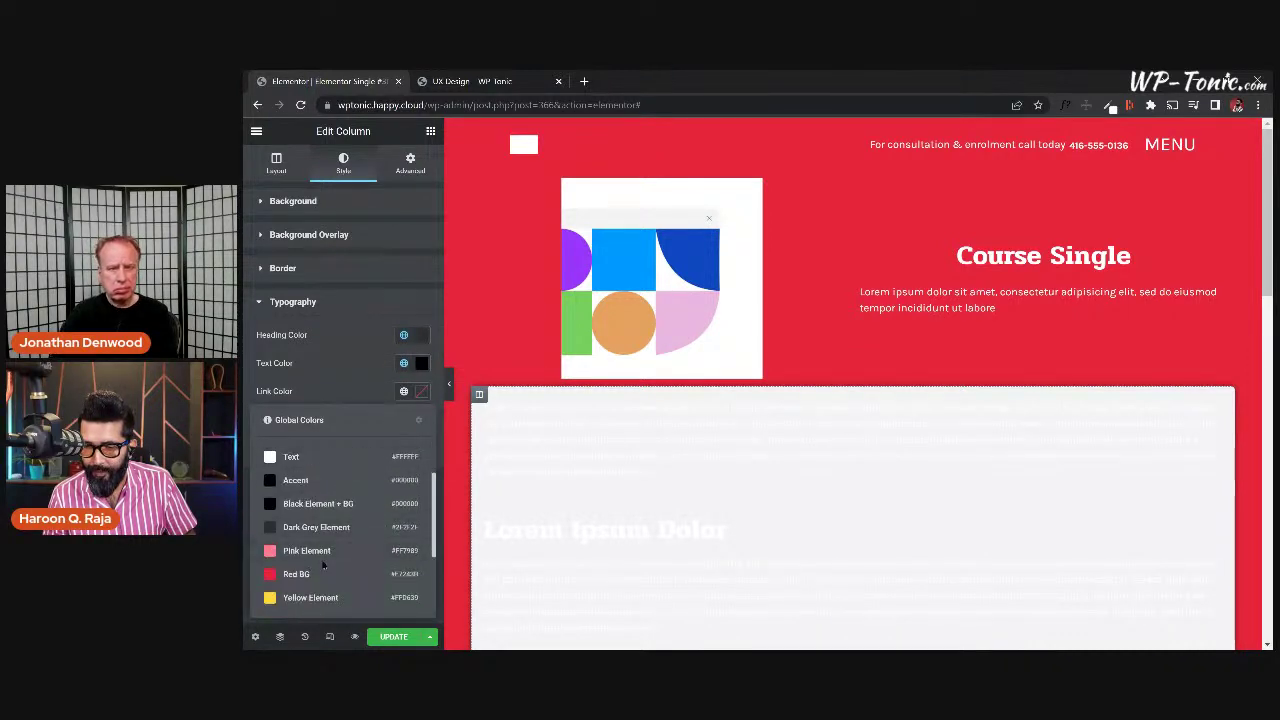
pyautogui.scroll(-3, 323, 560)
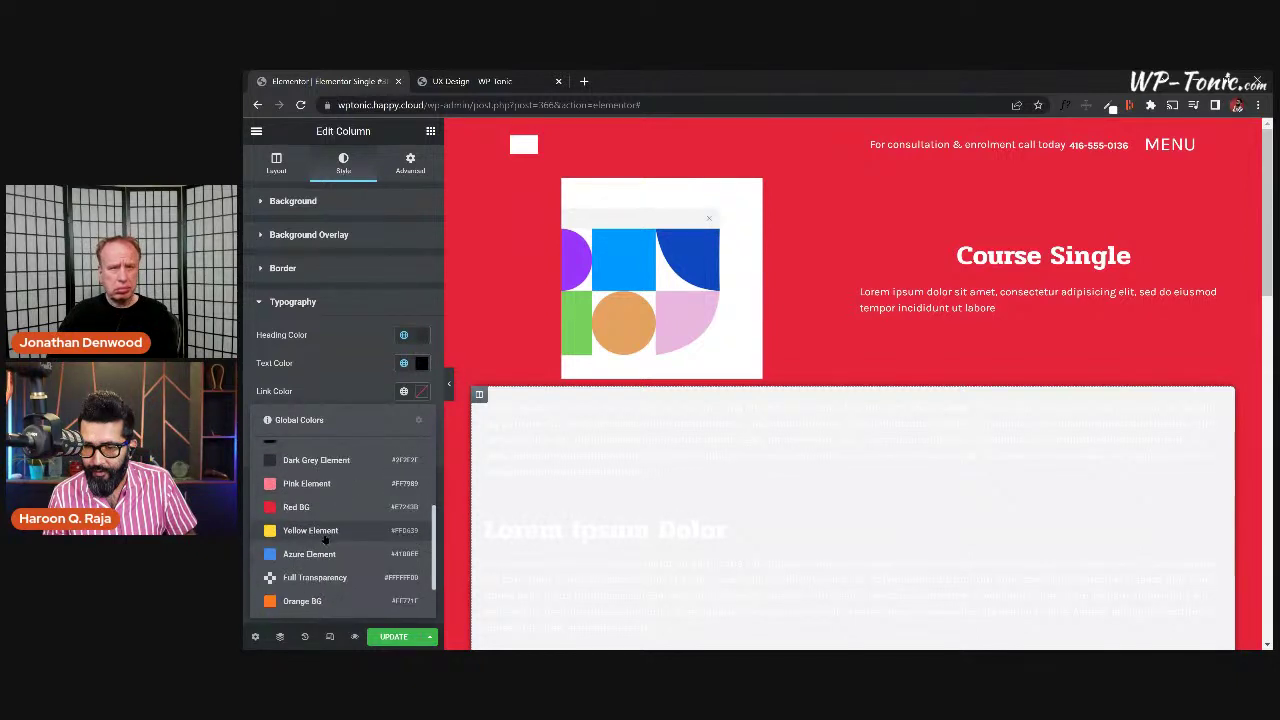
pyautogui.click(318, 484)
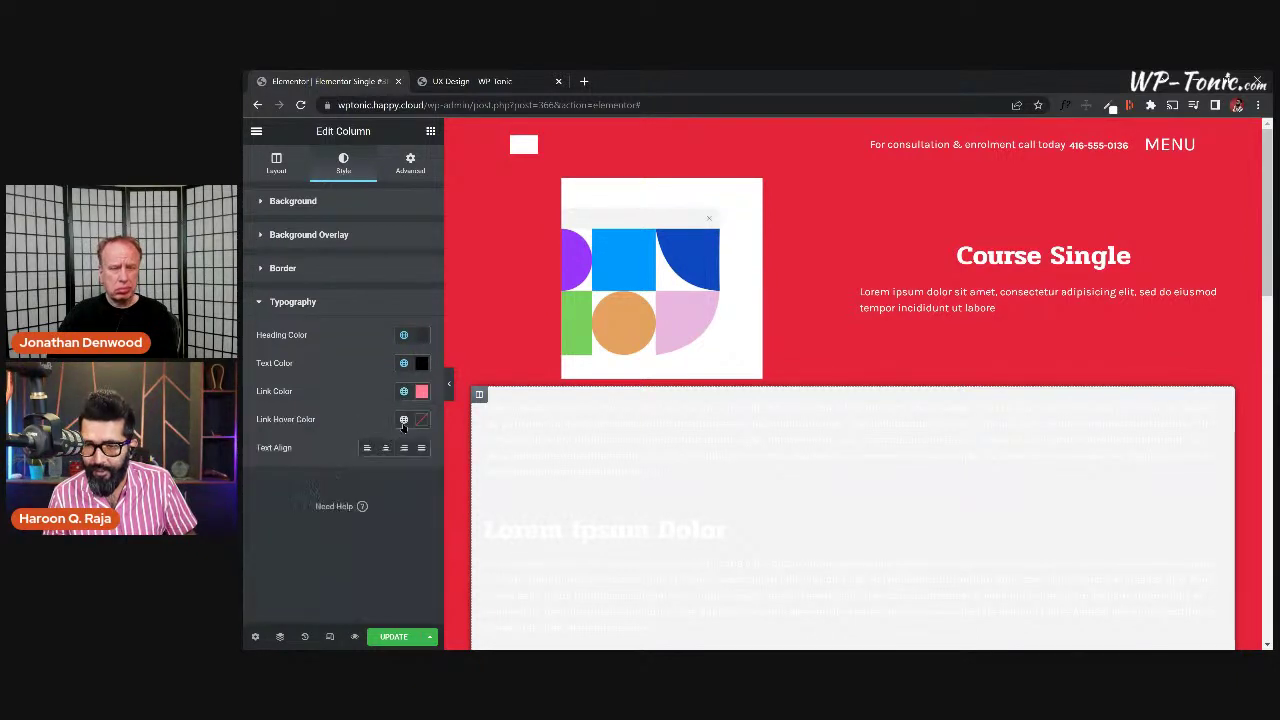
pyautogui.click(403, 420)
pyautogui.scroll(-5, 357, 552)
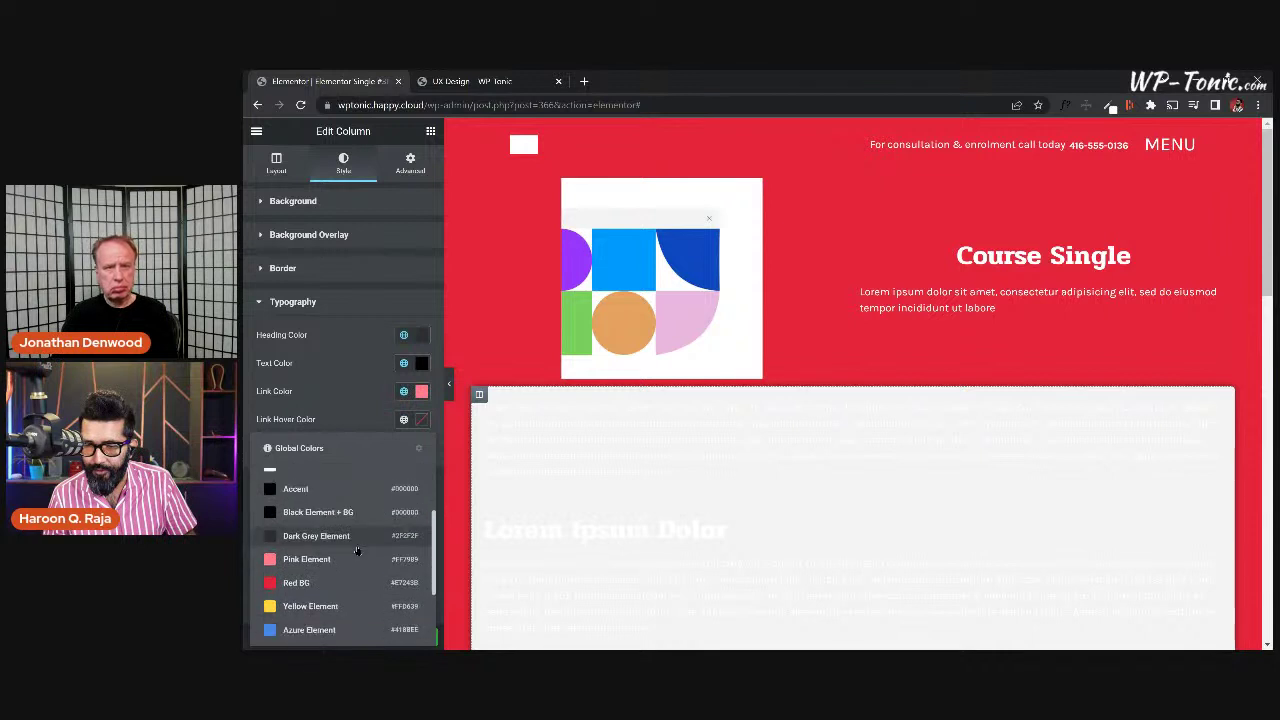
pyautogui.scroll(-2, 357, 552)
pyautogui.click(334, 532)
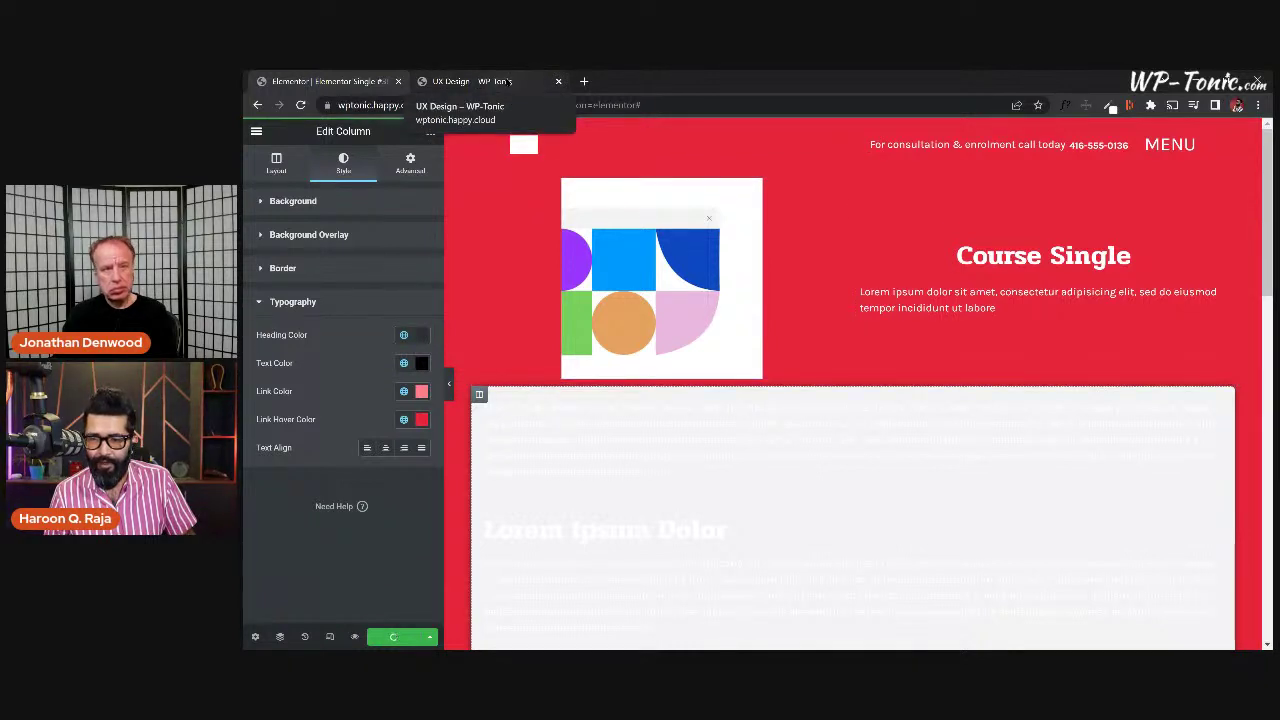
# Reload the UX Design course page and check the heading, text and lesson link colors on the content card.
pyautogui.click(470, 81)
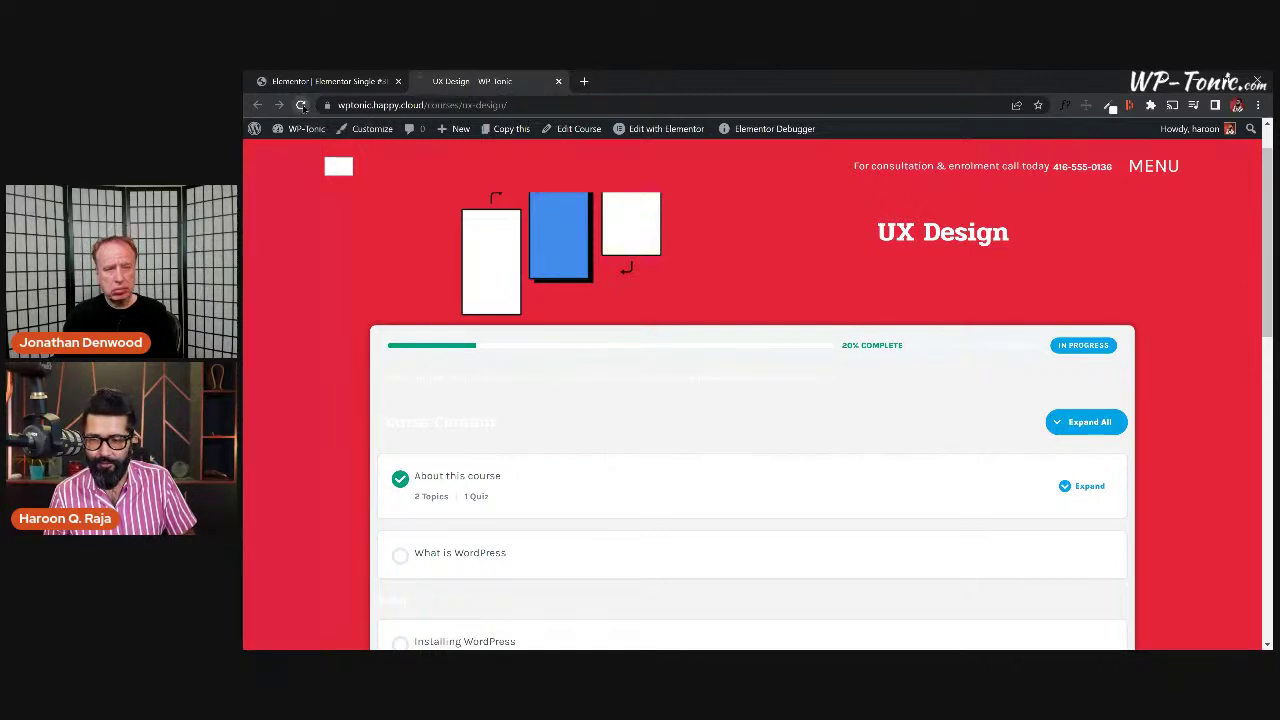
pyautogui.click(301, 105)
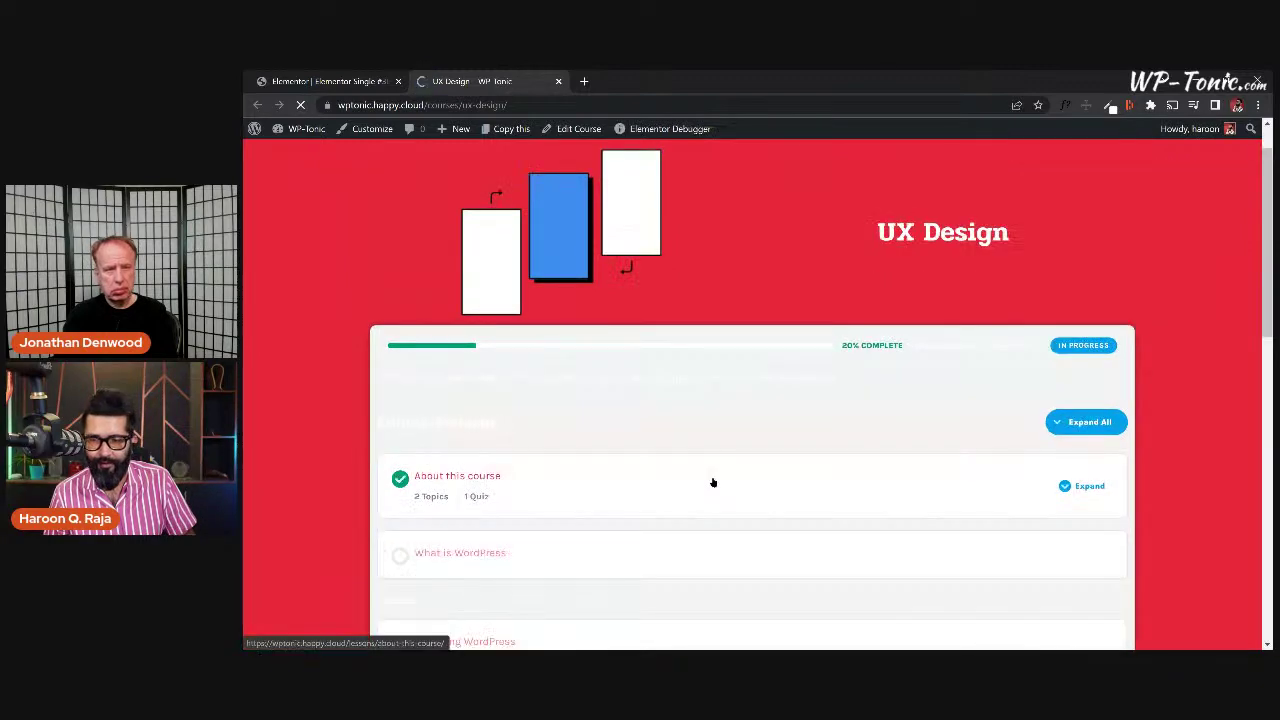
pyautogui.scroll(-1, 491, 400)
pyautogui.scroll(-5, 634, 340)
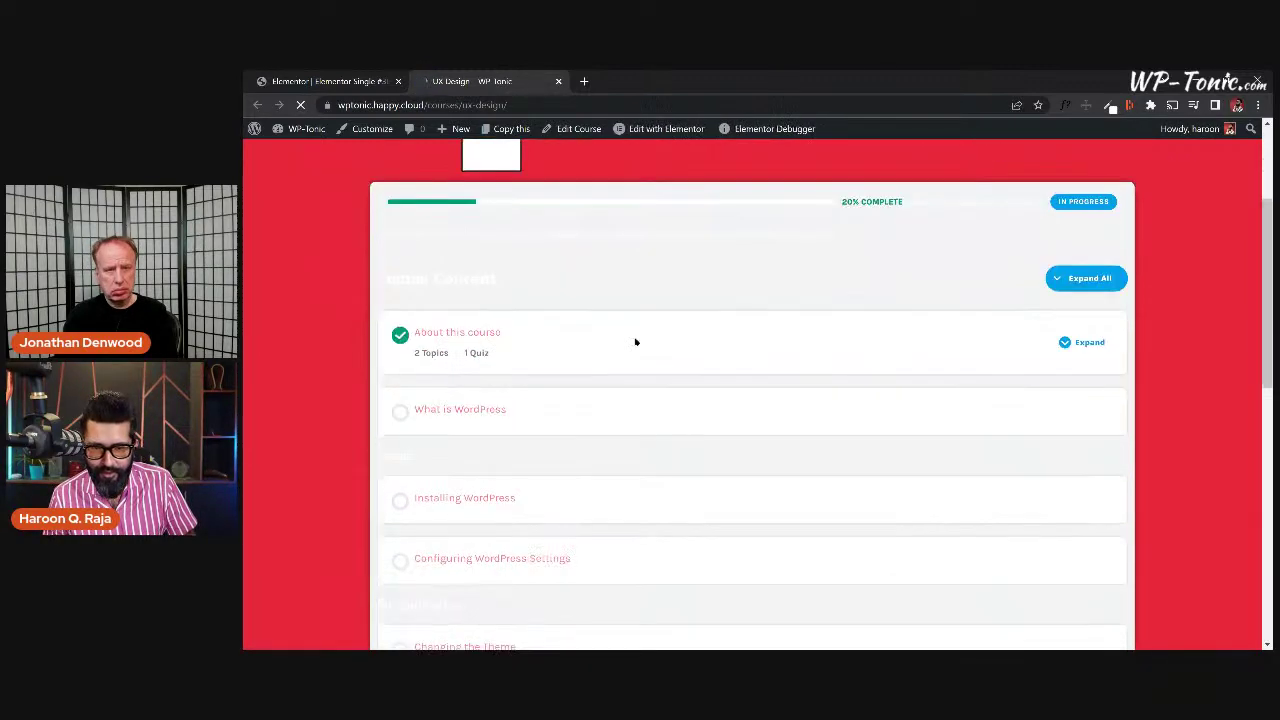
pyautogui.scroll(5, 634, 342)
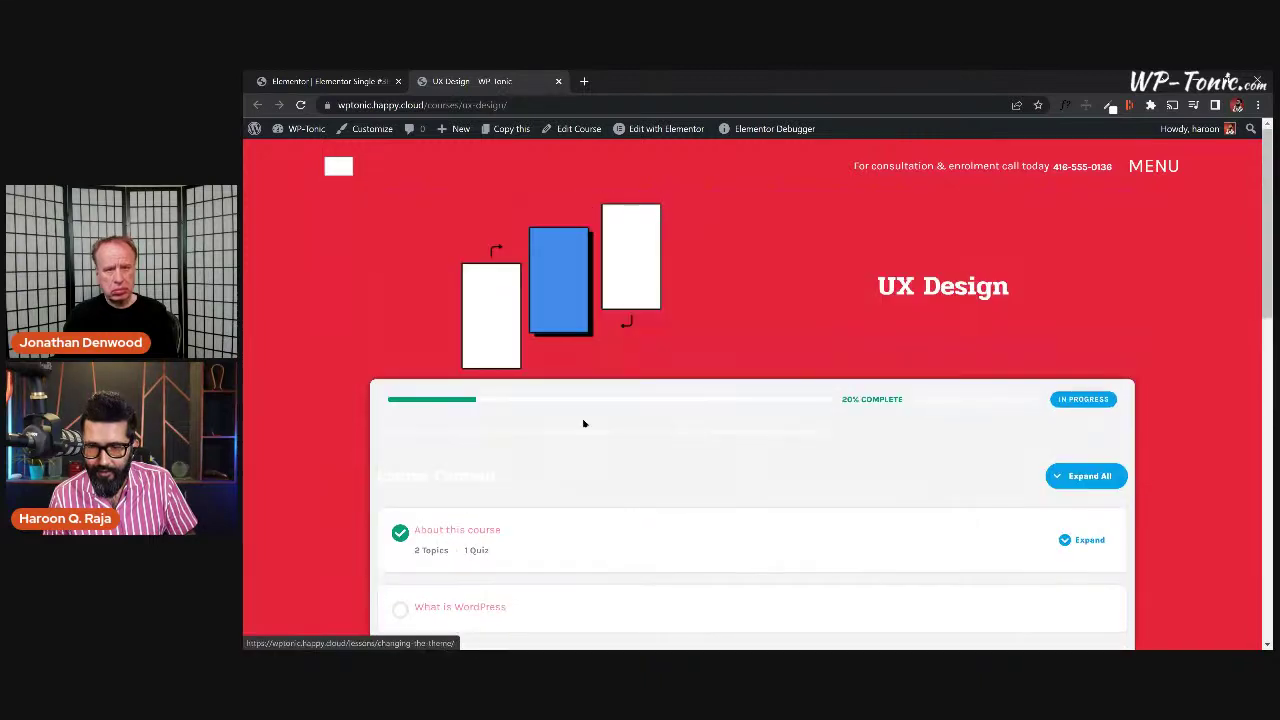
# Return to the template editor and open the Post Content widget's text color for editing with a custom color.
pyautogui.click(373, 84)
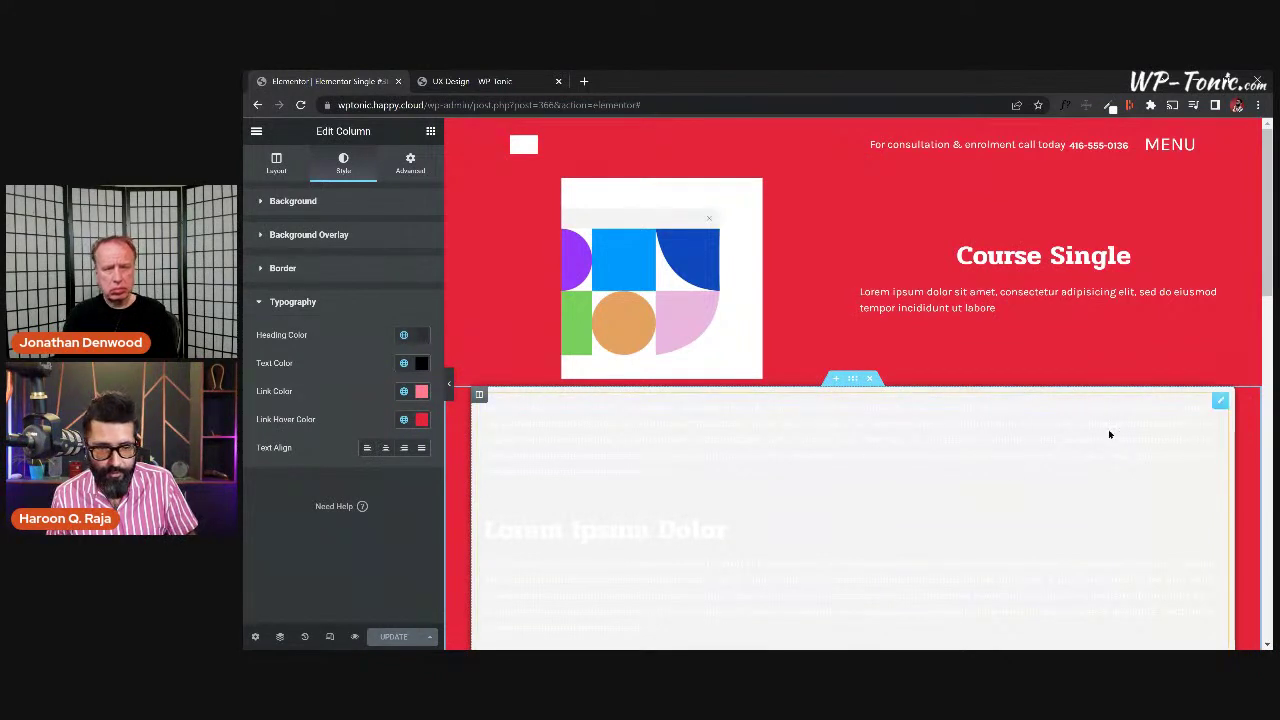
pyautogui.click(1212, 411)
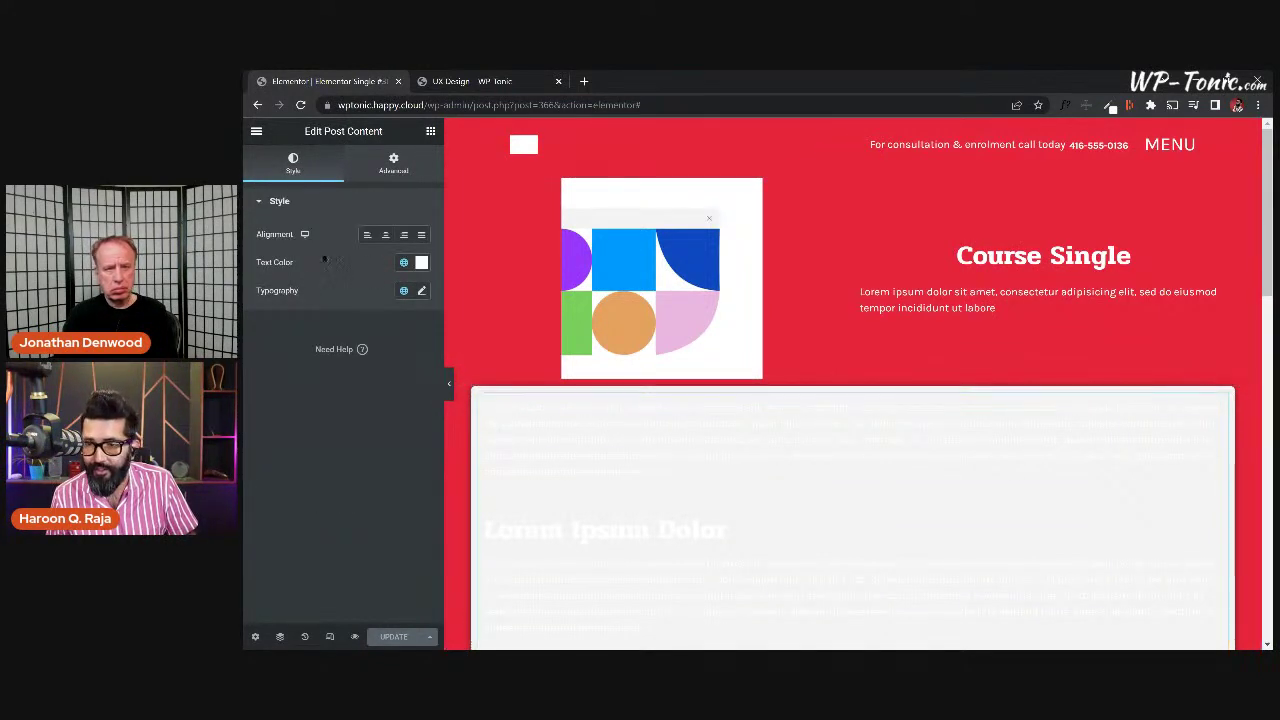
pyautogui.click(404, 291)
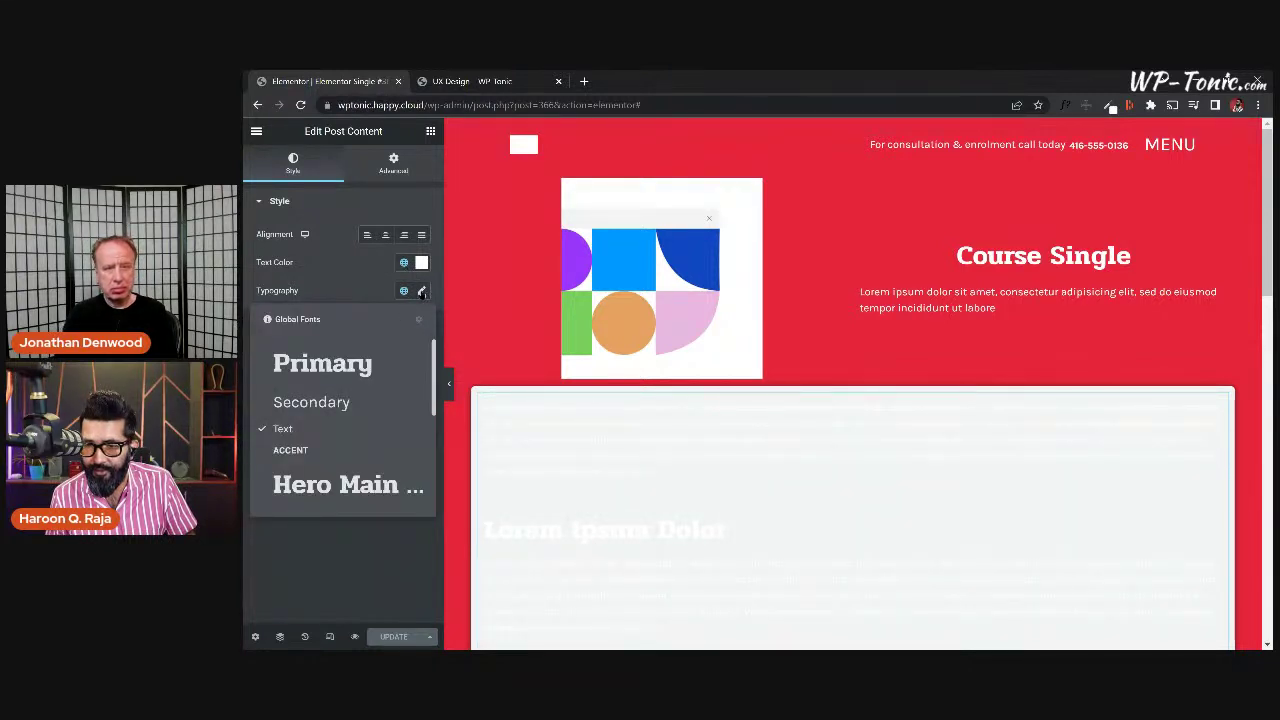
pyautogui.click(421, 291)
pyautogui.click(405, 264)
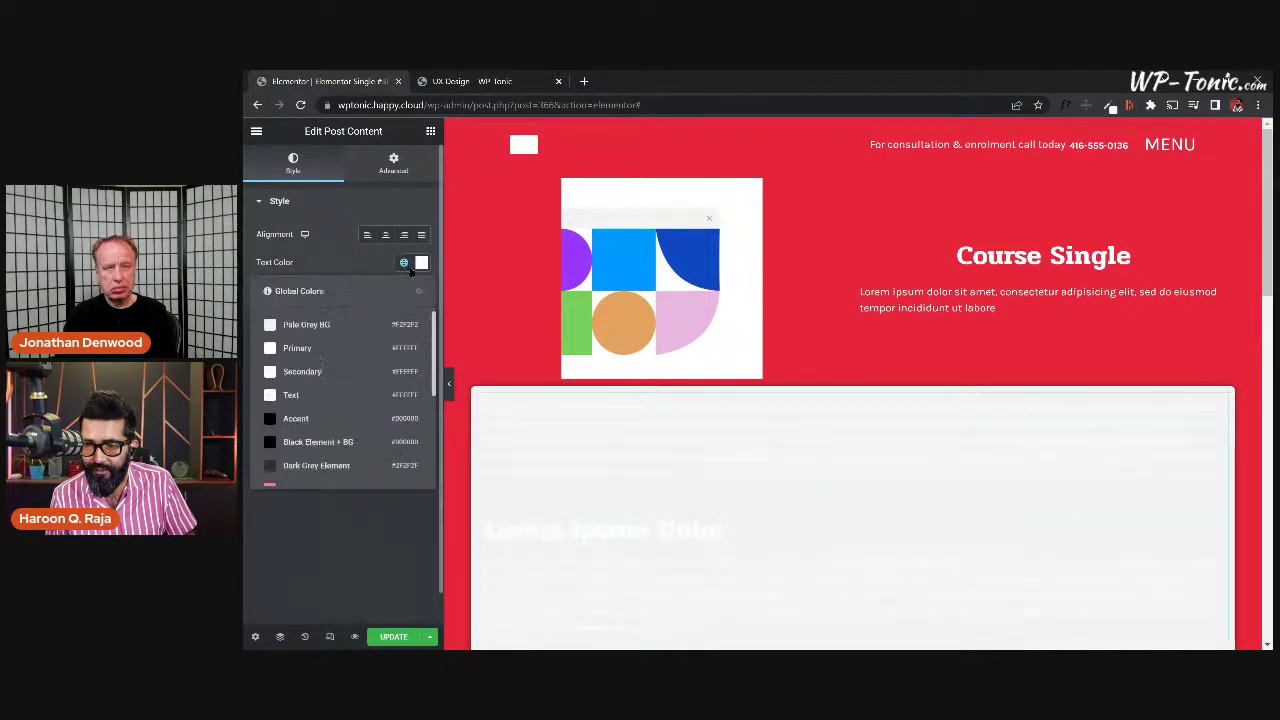
pyautogui.click(421, 262)
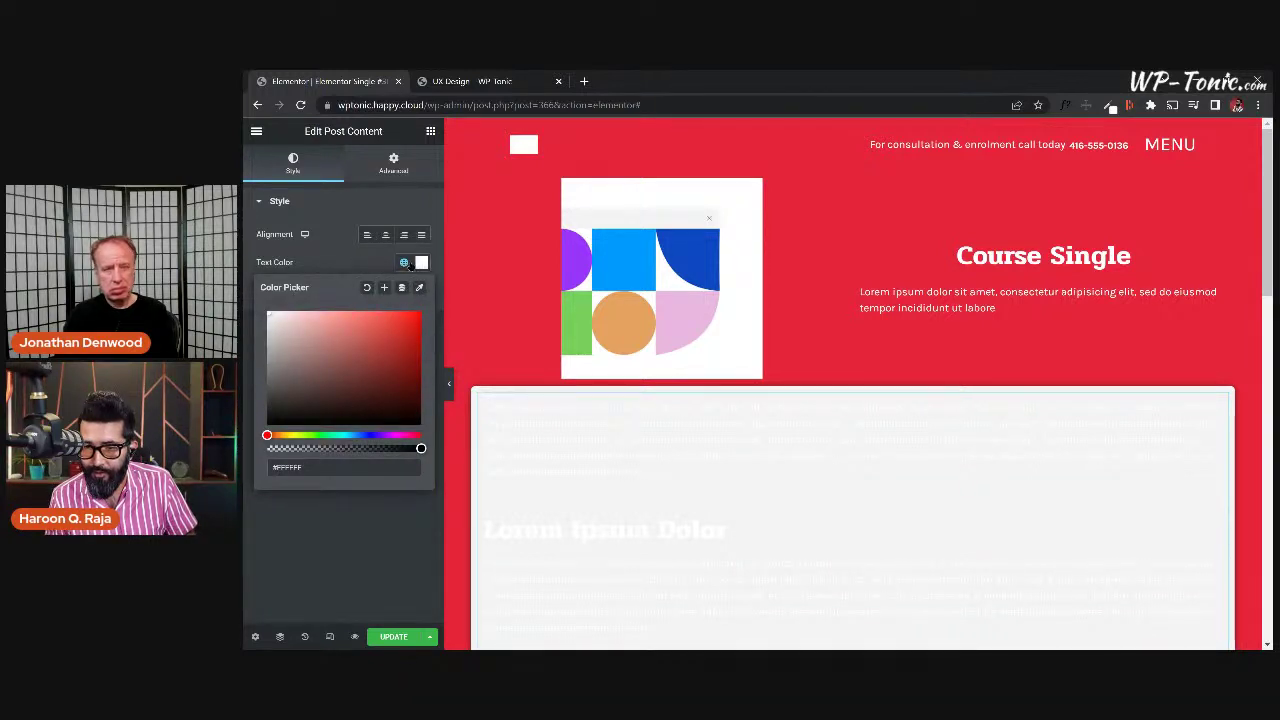
# Set the Post Content text color to the global color Dark Grey Element and update the template.
pyautogui.click(404, 262)
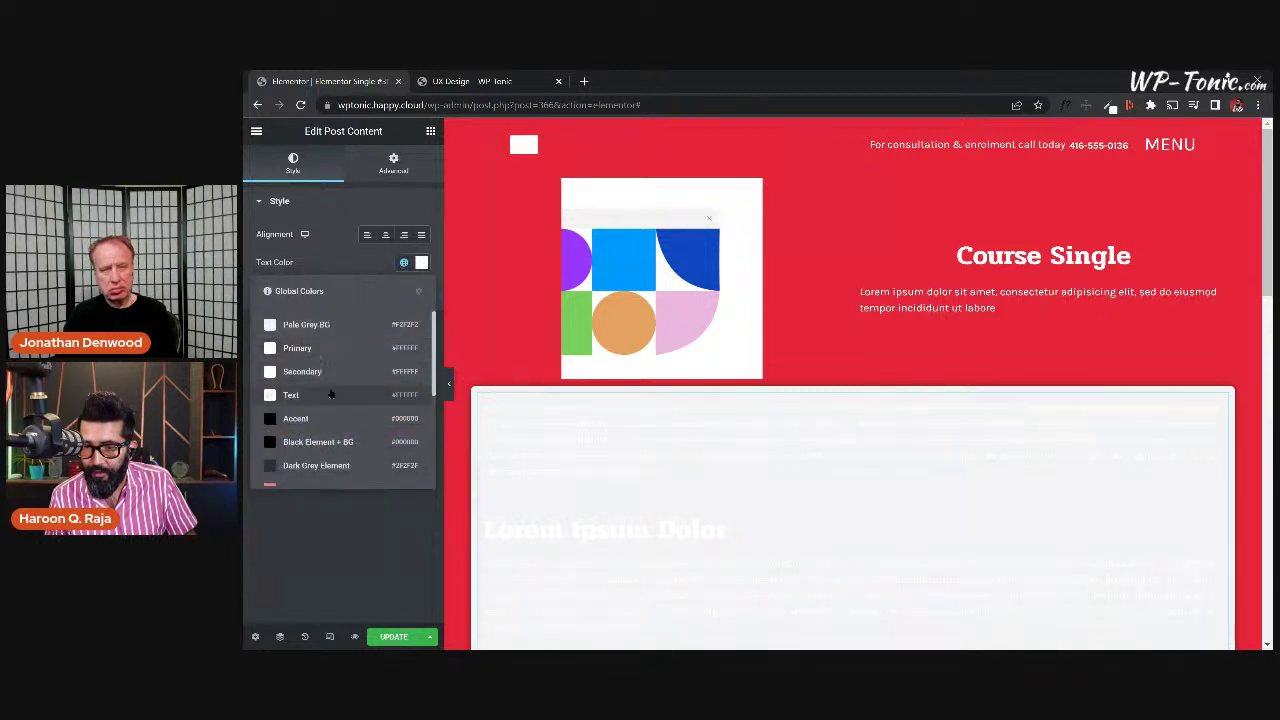
pyautogui.click(333, 458)
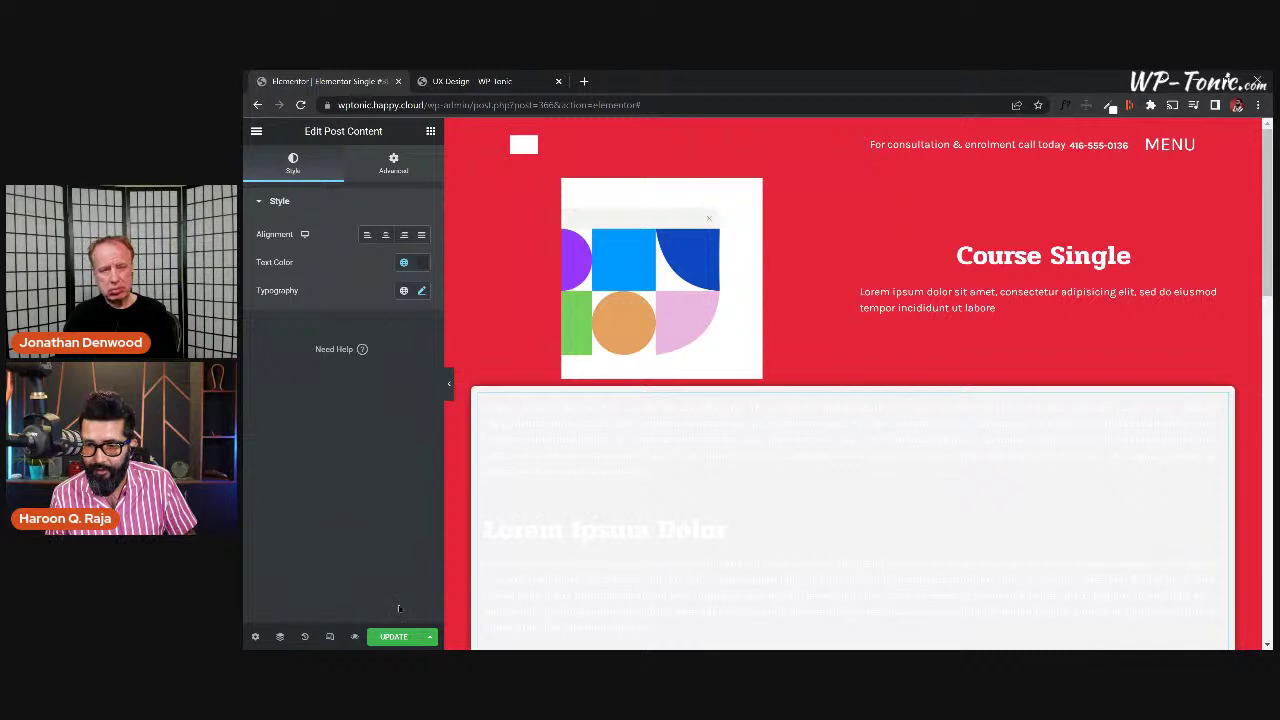
pyautogui.click(394, 636)
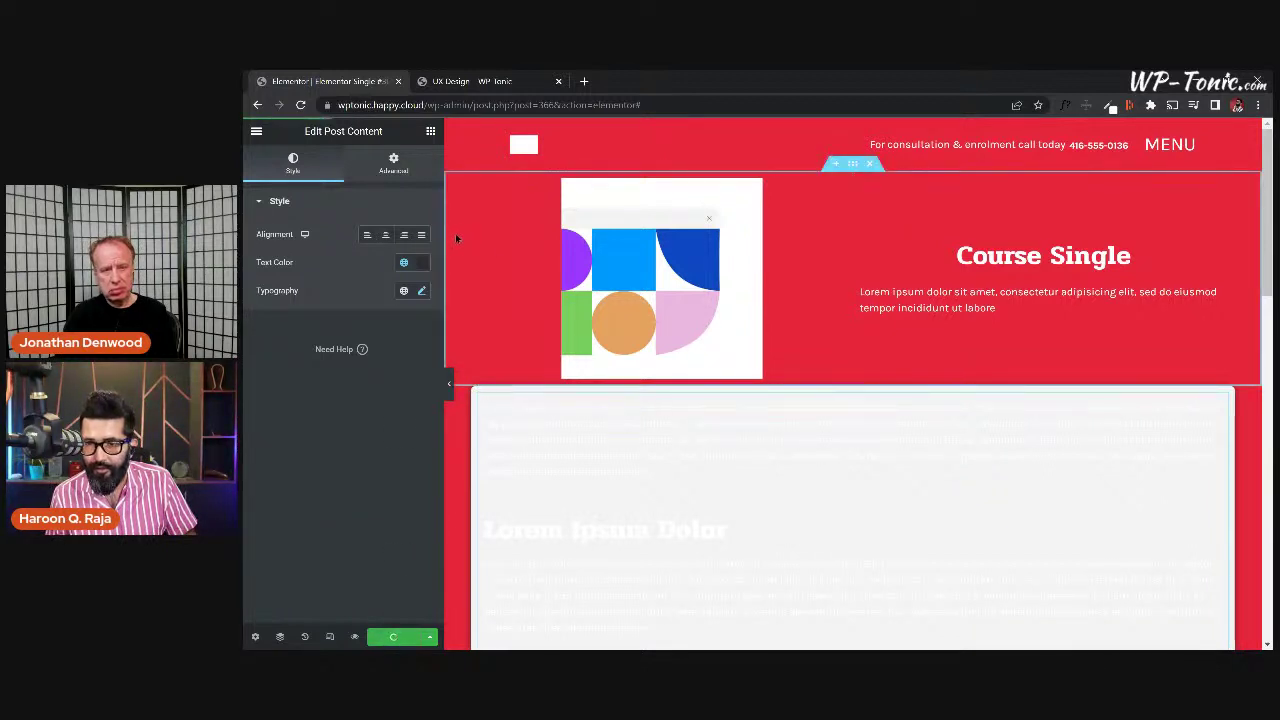
# Reload the live UX Design course page and check the readability of the course text and Course Content heading.
pyautogui.click(467, 86)
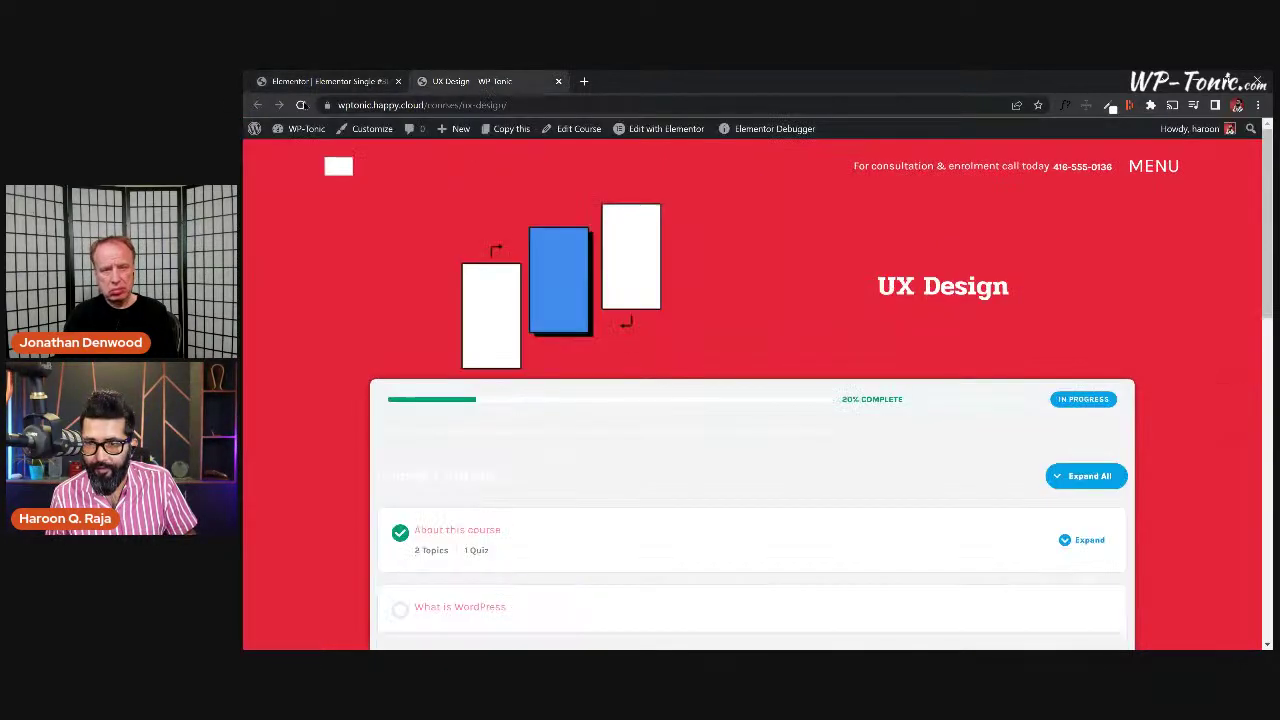
pyautogui.click(300, 105)
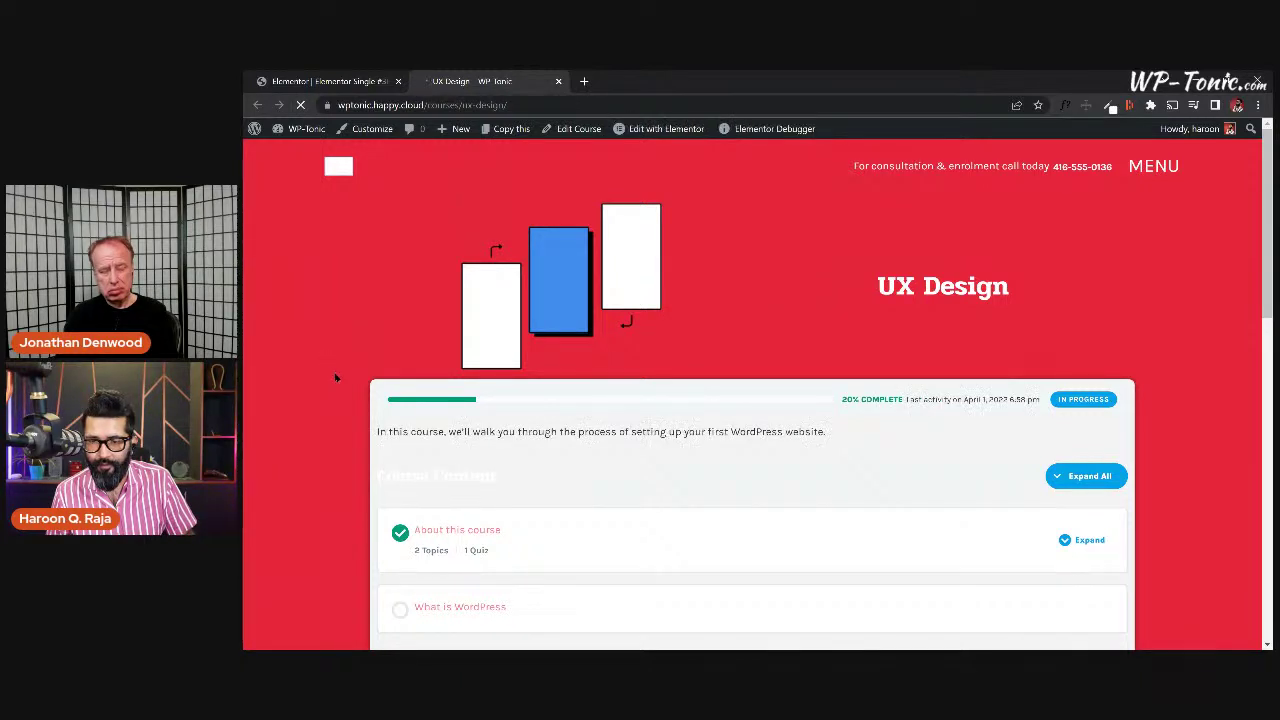
pyautogui.scroll(-1, 400, 378)
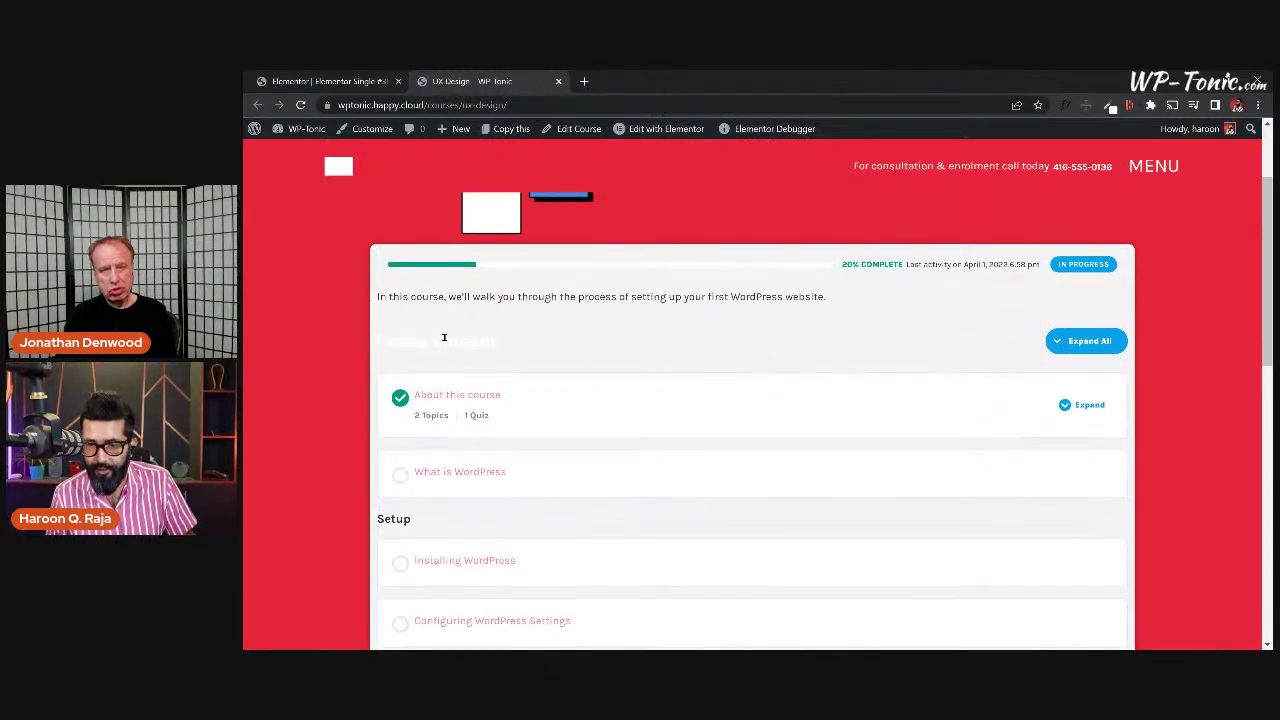
pyautogui.moveTo(518, 341); pyautogui.dragTo(374, 337)
pyautogui.click(600, 337)
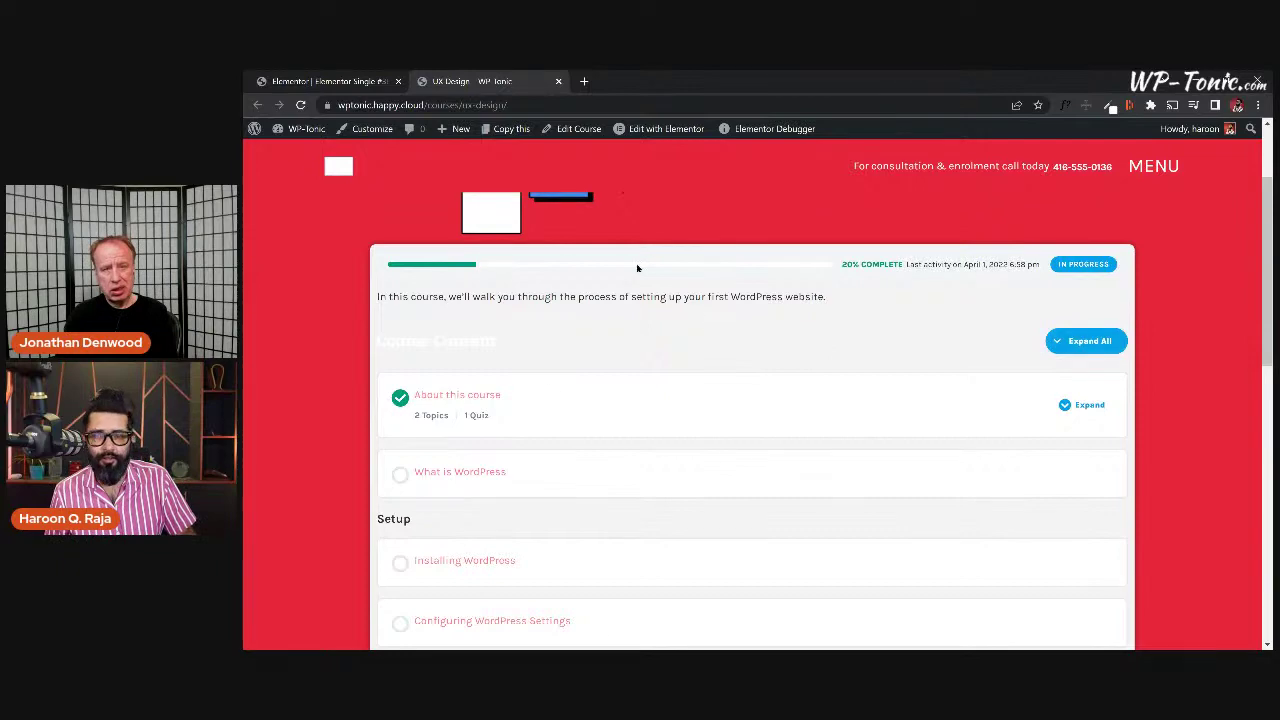
pyautogui.scroll(-3, 590, 345)
pyautogui.scroll(4, 529, 400)
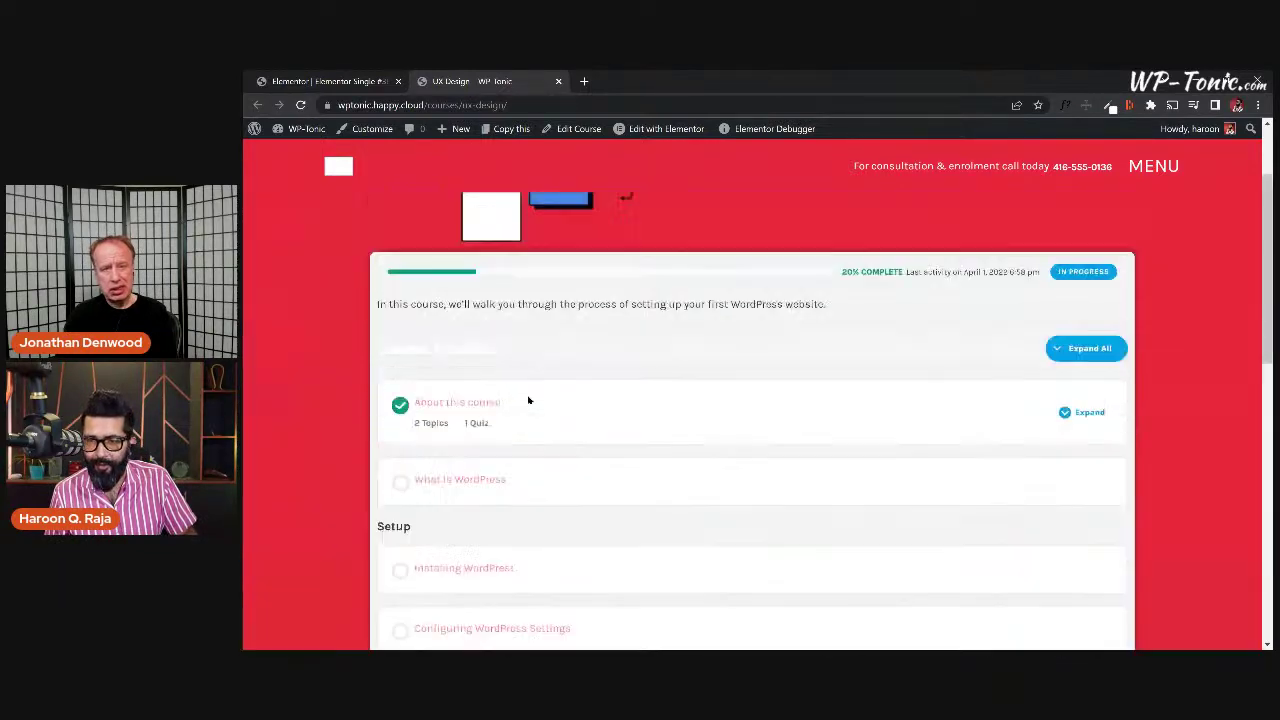
# In the course template, set the content column's padding to 20 px on all sides and update the template.
pyautogui.click(352, 82)
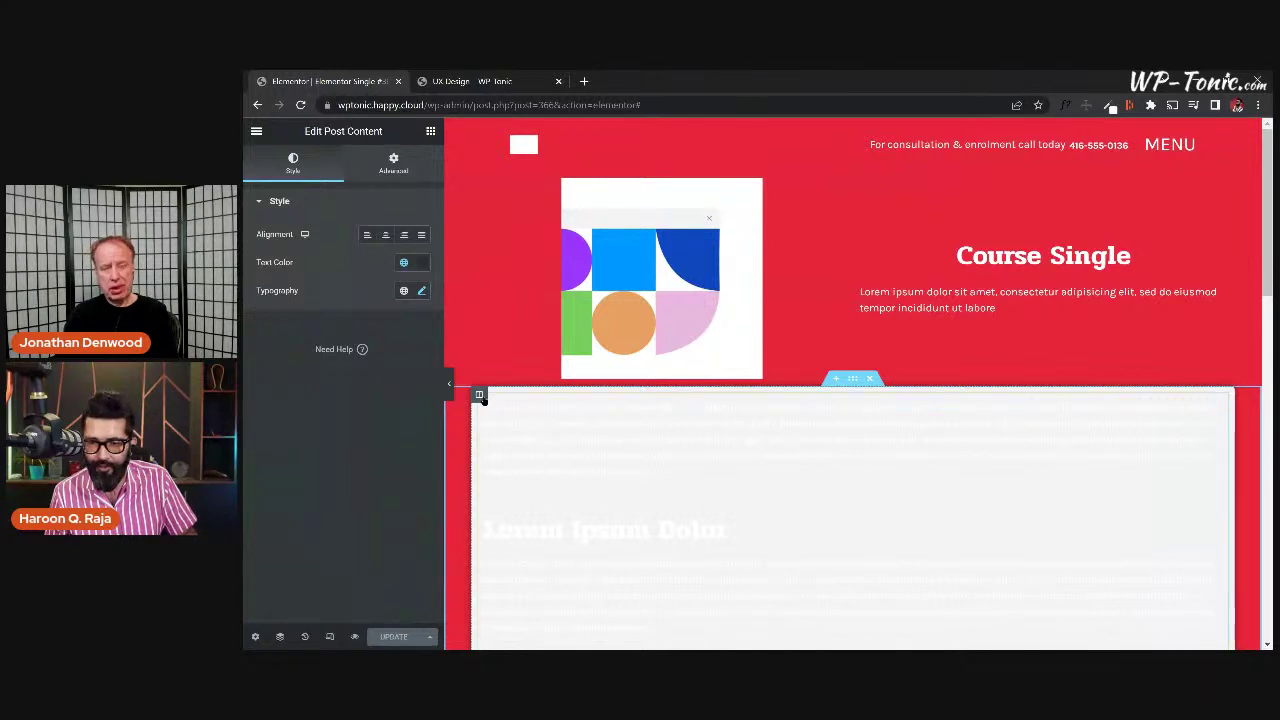
pyautogui.click(481, 396)
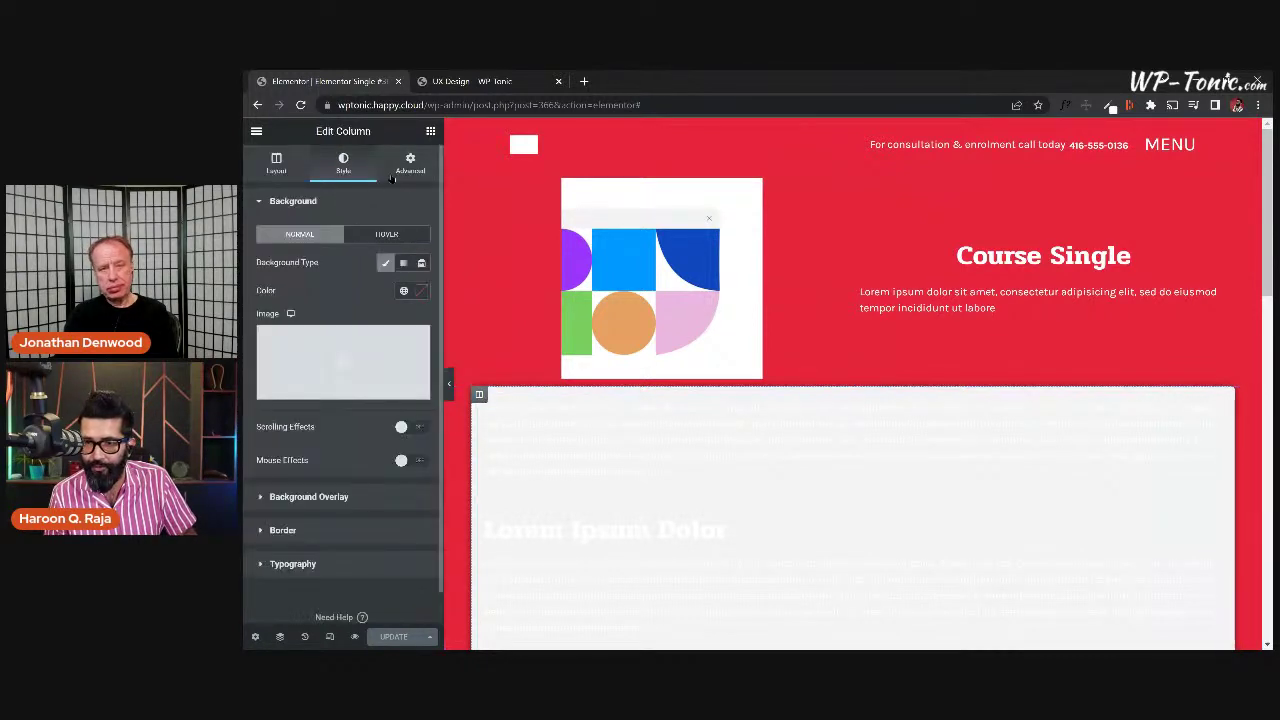
pyautogui.click(410, 164)
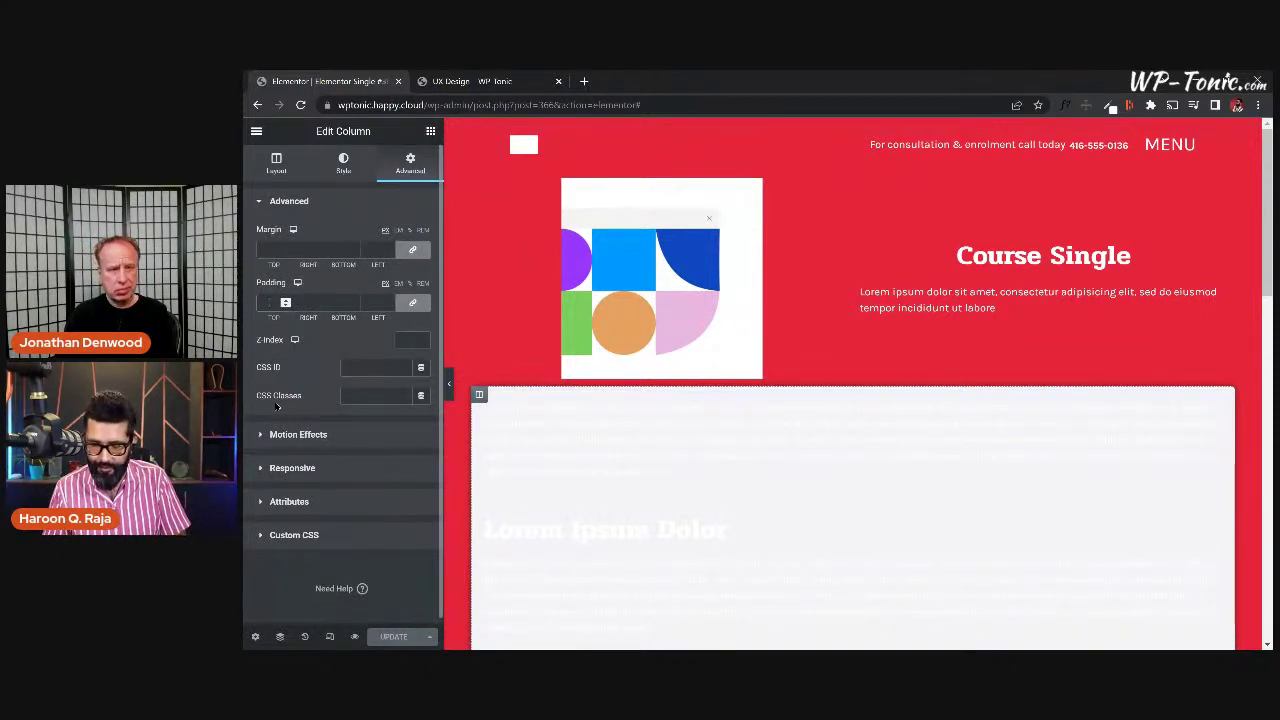
pyautogui.write('40')
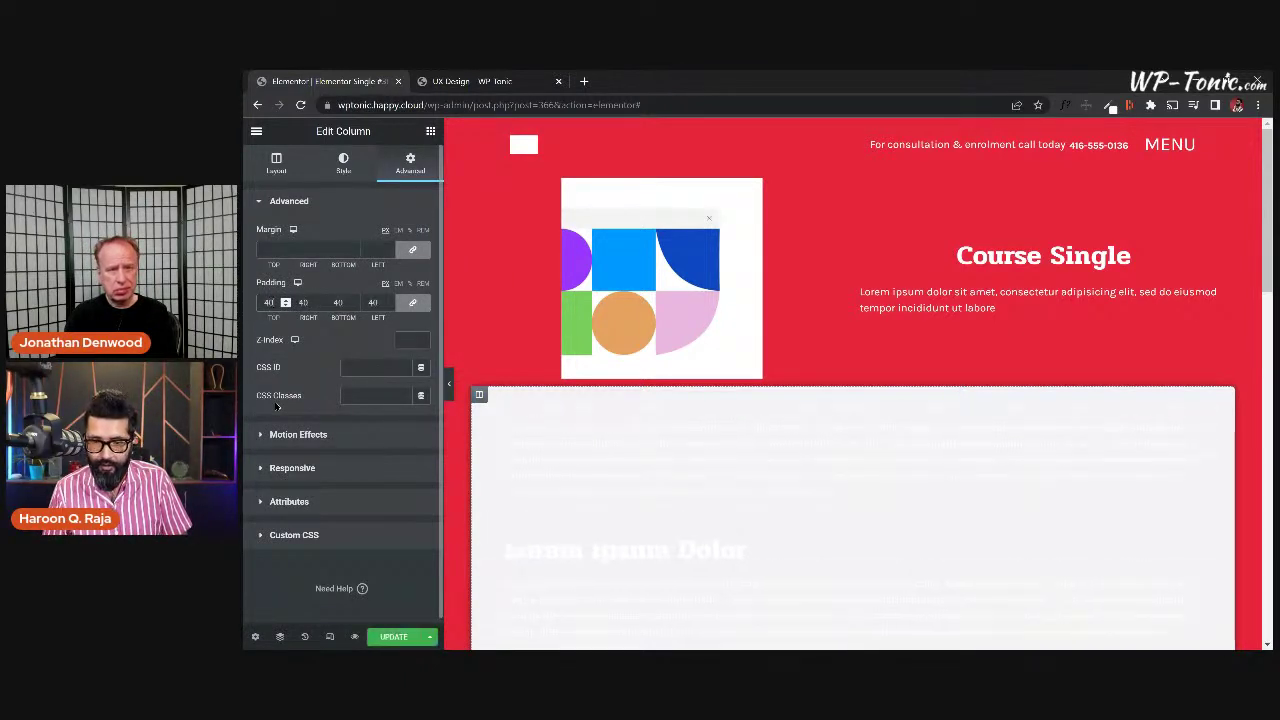
pyautogui.press('BackSpace')
pyautogui.press('BackSpace')
pyautogui.write('20')
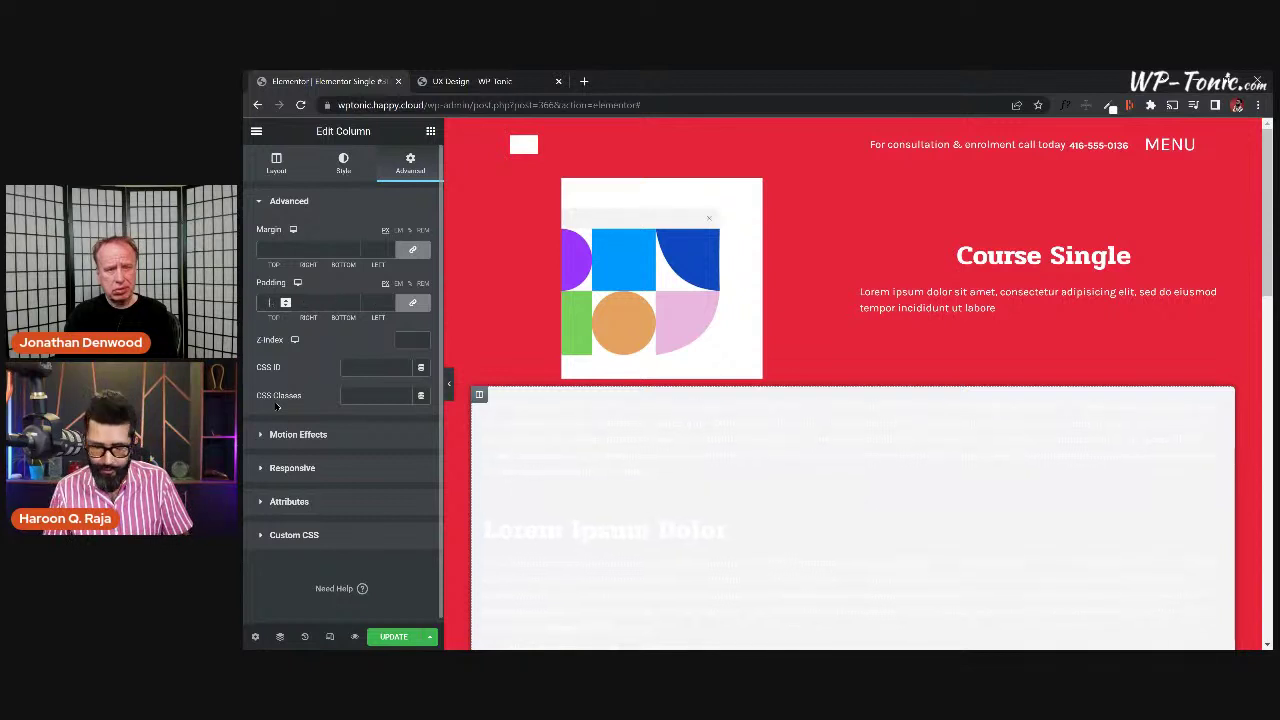
pyautogui.hotkey('ctrl', 's')
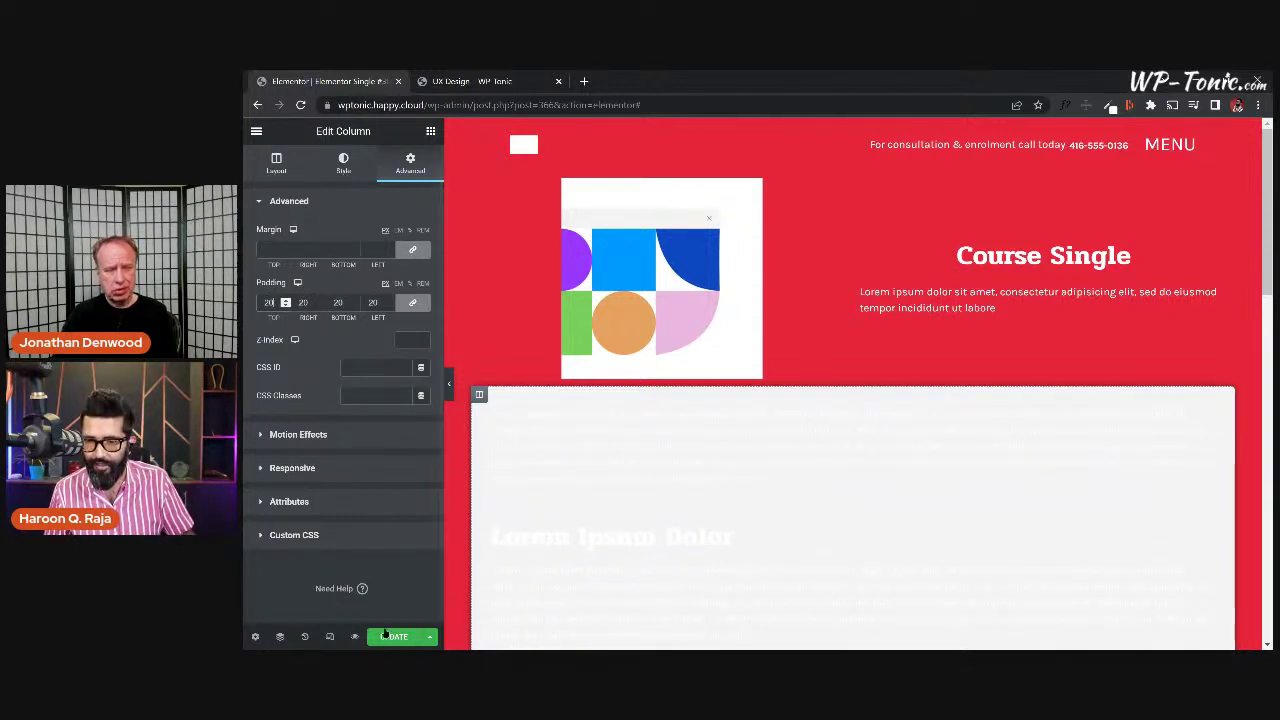
# Reload the live UX Design course page and check the spacing inside the content box.
pyautogui.click(468, 81)
pyautogui.click(300, 105)
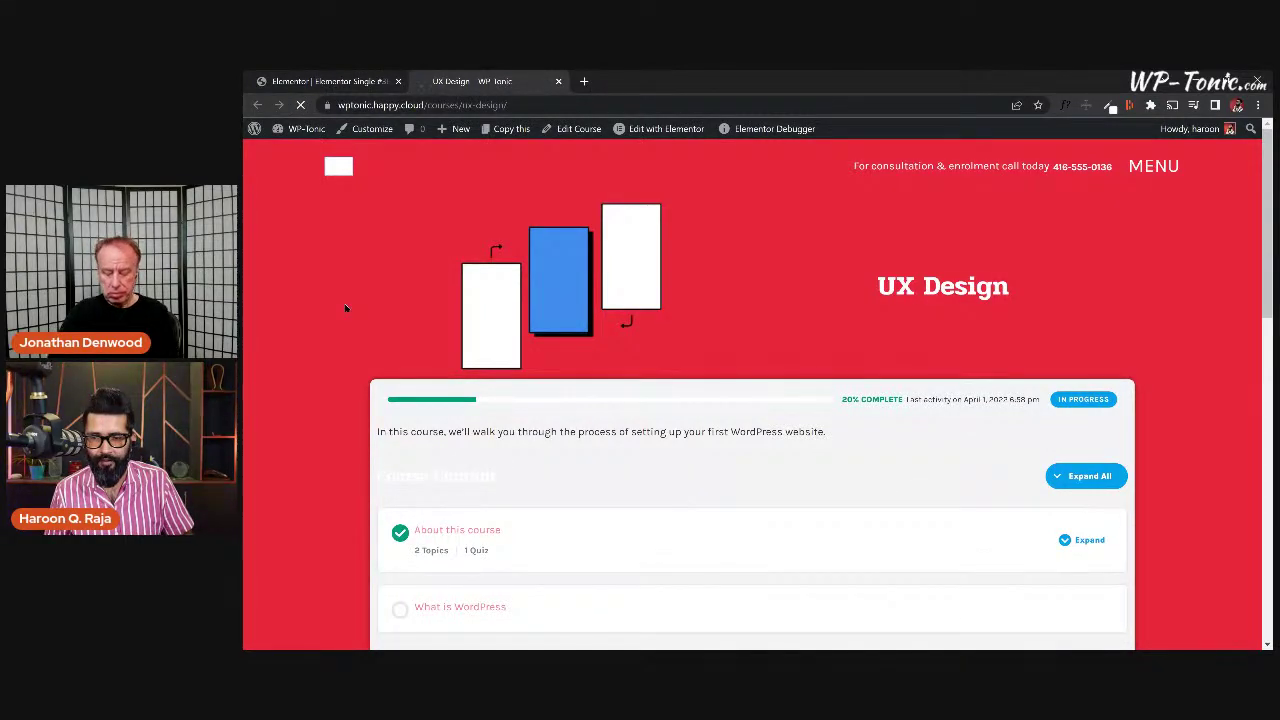
pyautogui.scroll(-8, 343, 333)
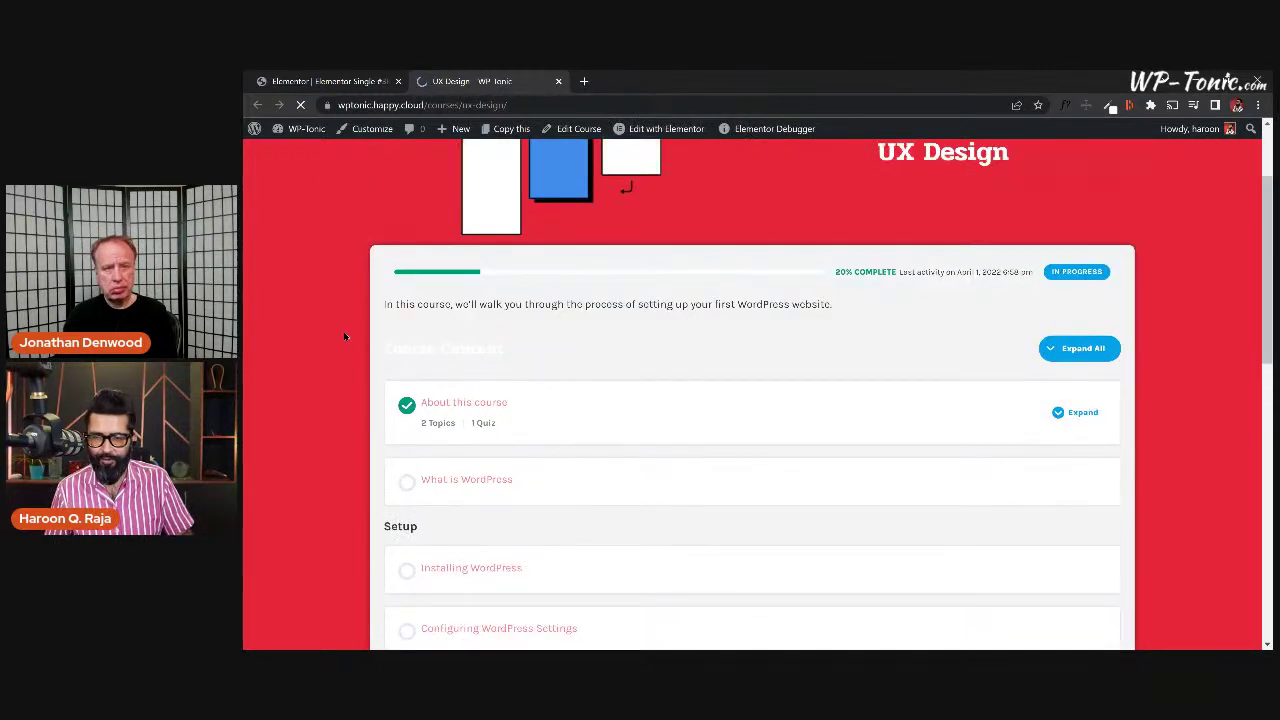
pyautogui.scroll(8, 343, 338)
# Unlink the content column's padding values, set top and bottom padding to 40 px, and update the template.
pyautogui.click(300, 81)
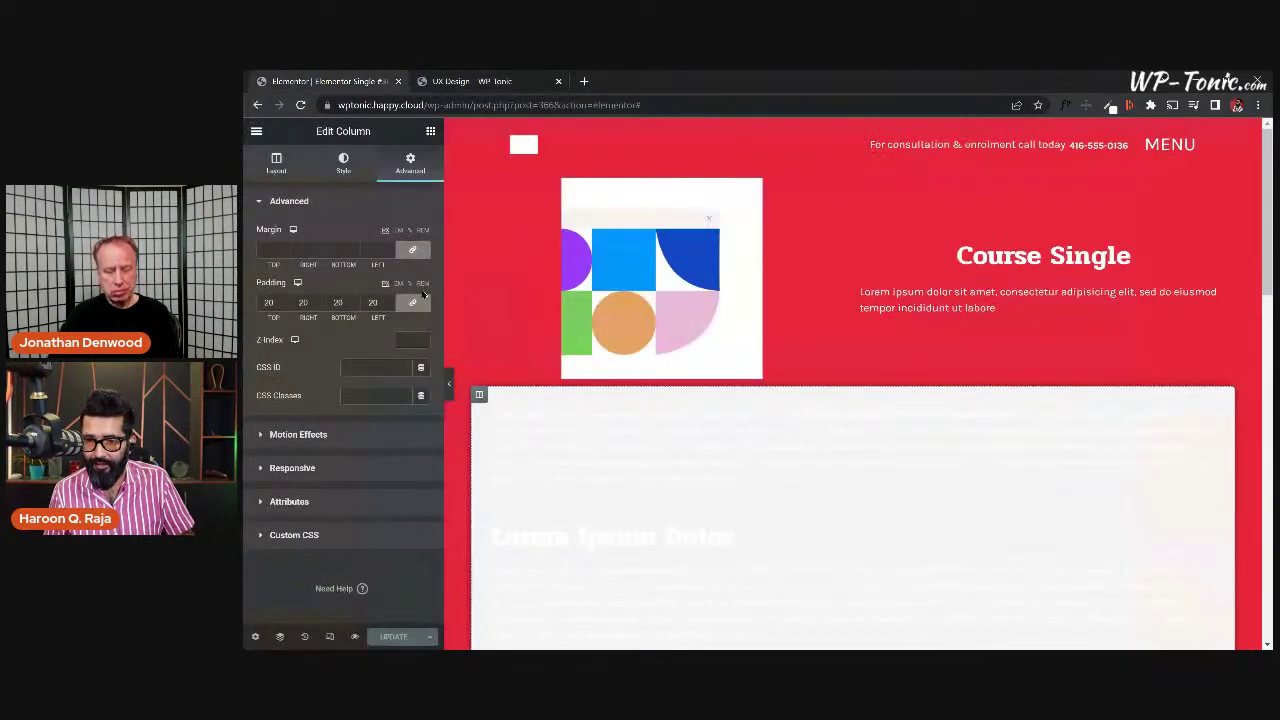
pyautogui.doubleClick(269, 302)
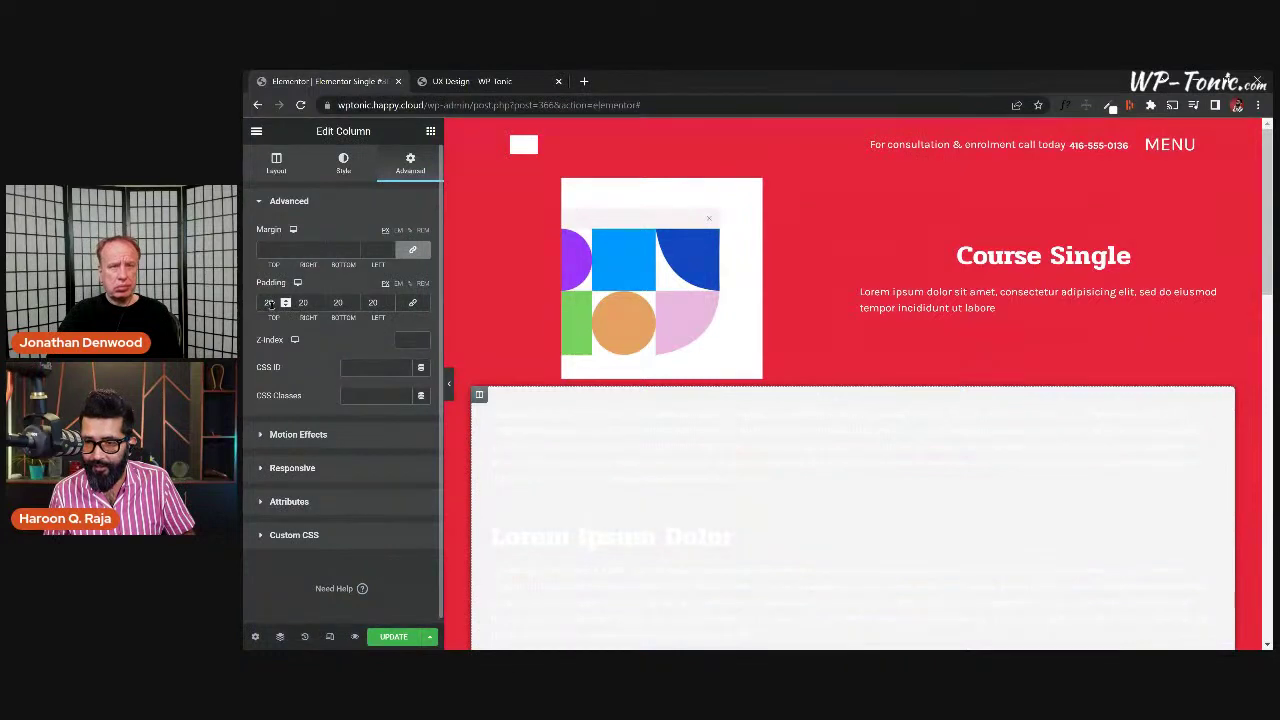
pyautogui.write('40')
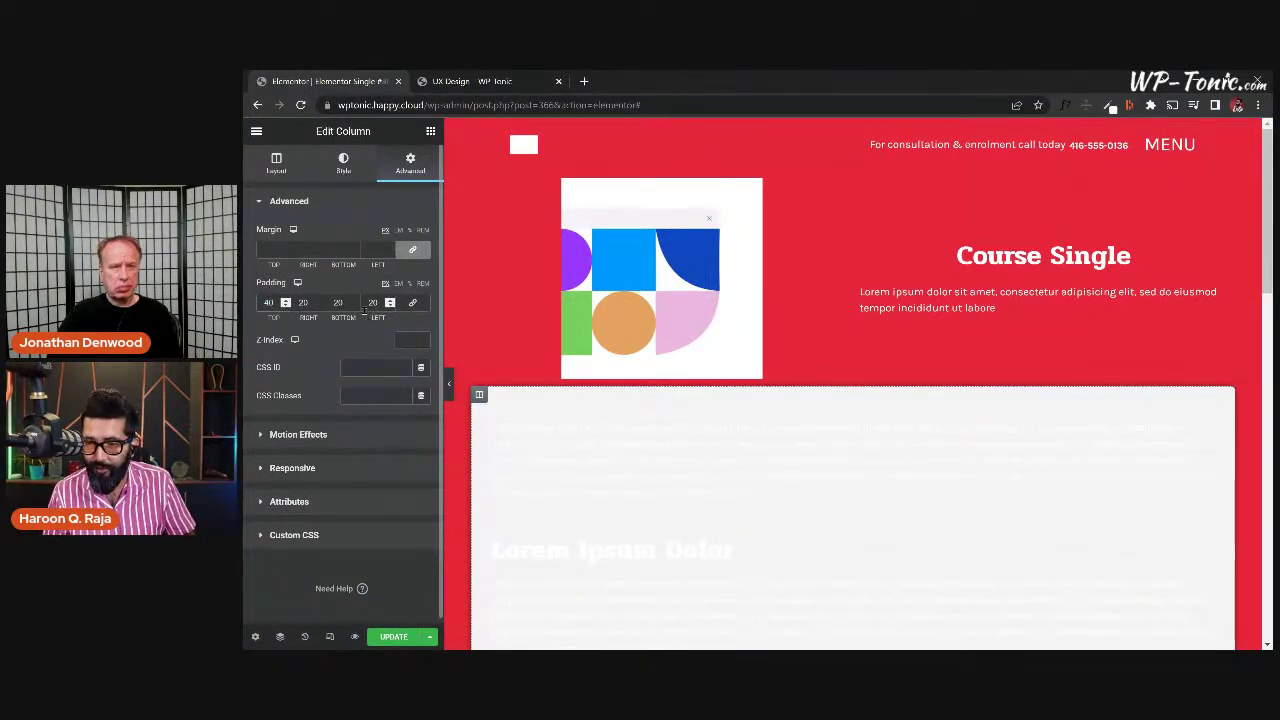
pyautogui.doubleClick(338, 302)
pyautogui.write('40')
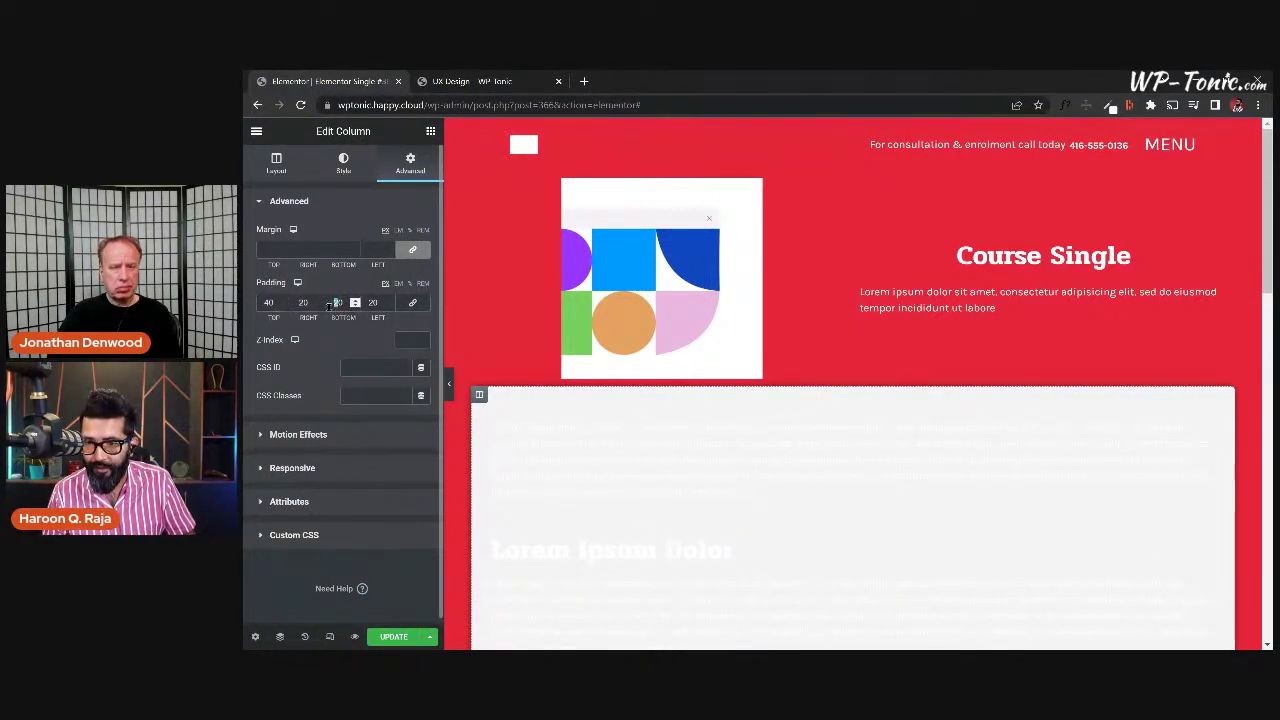
pyautogui.click(418, 636)
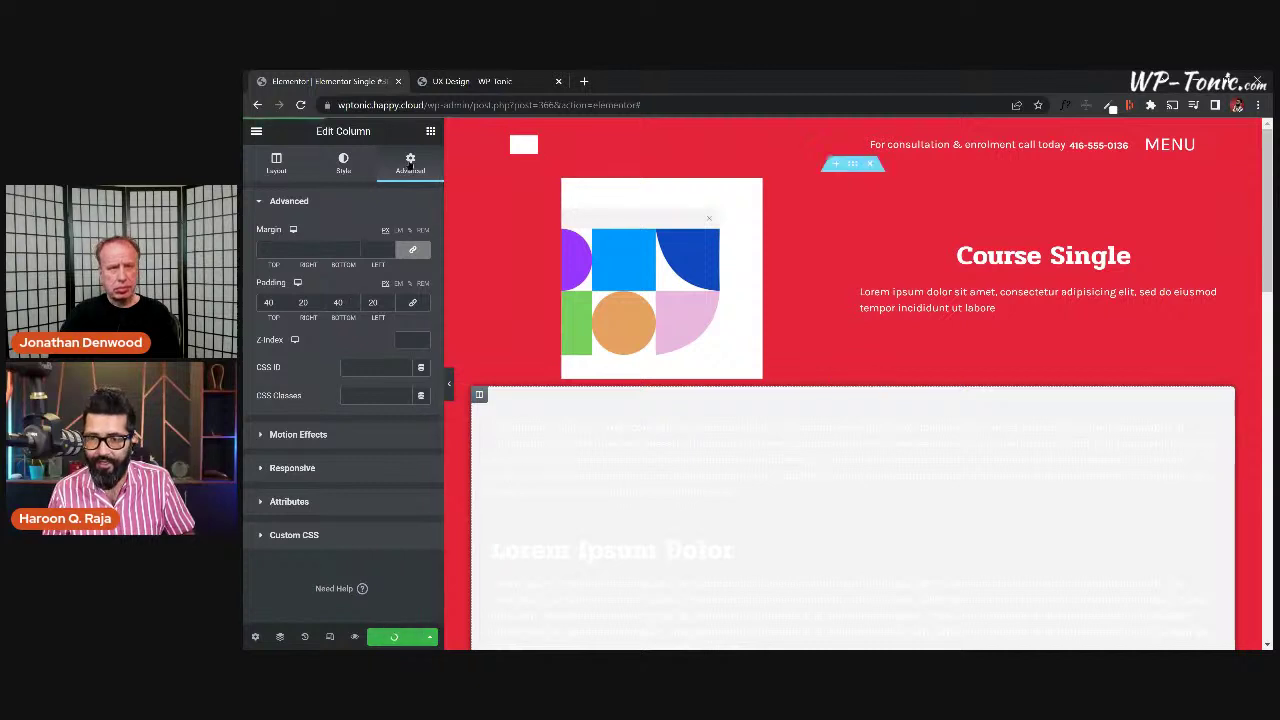
# Reload the live UX Design course page and check the content box's upper and lower padding.
pyautogui.click(480, 81)
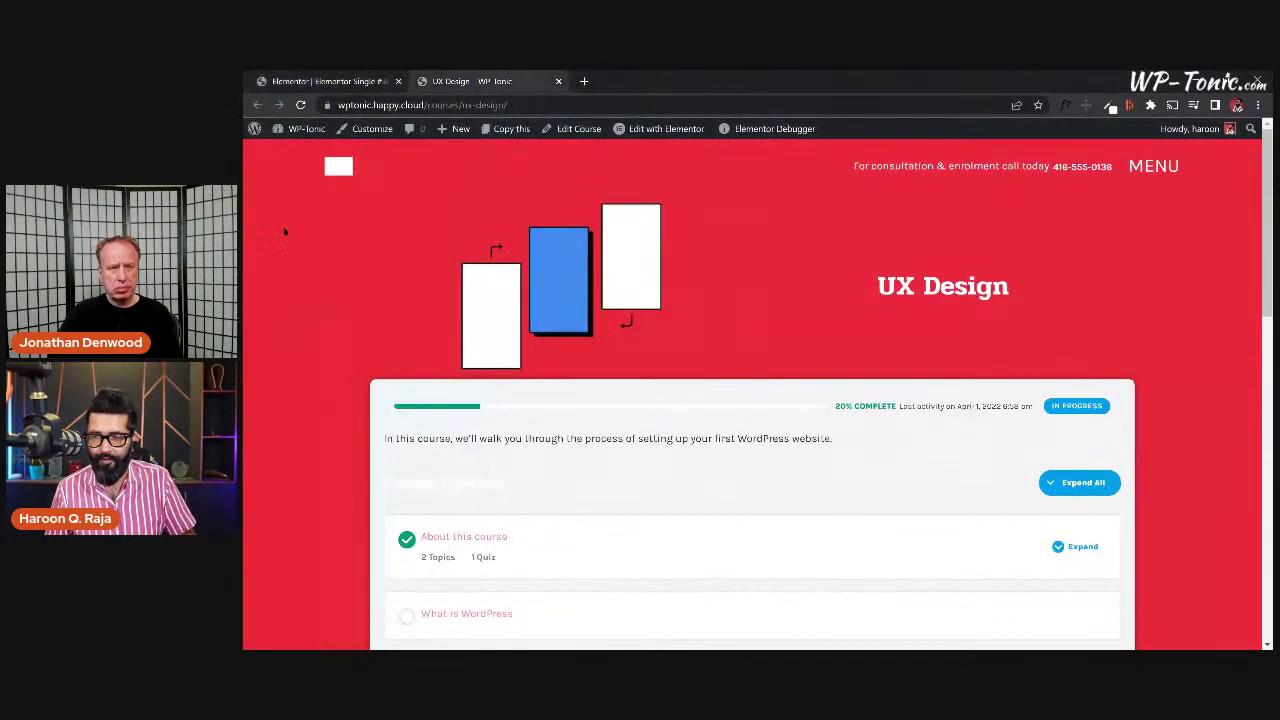
pyautogui.click(300, 104)
pyautogui.click(300, 104)
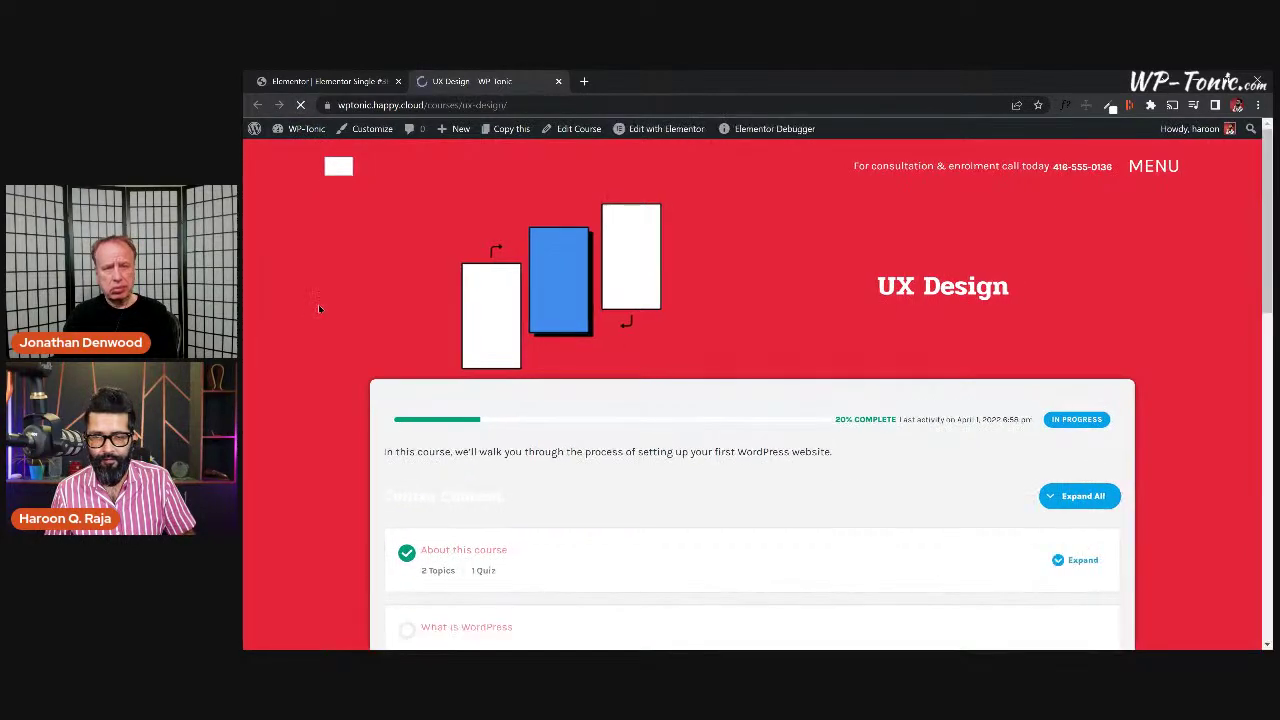
pyautogui.scroll(-3, 344, 297)
pyautogui.scroll(-4, 344, 297)
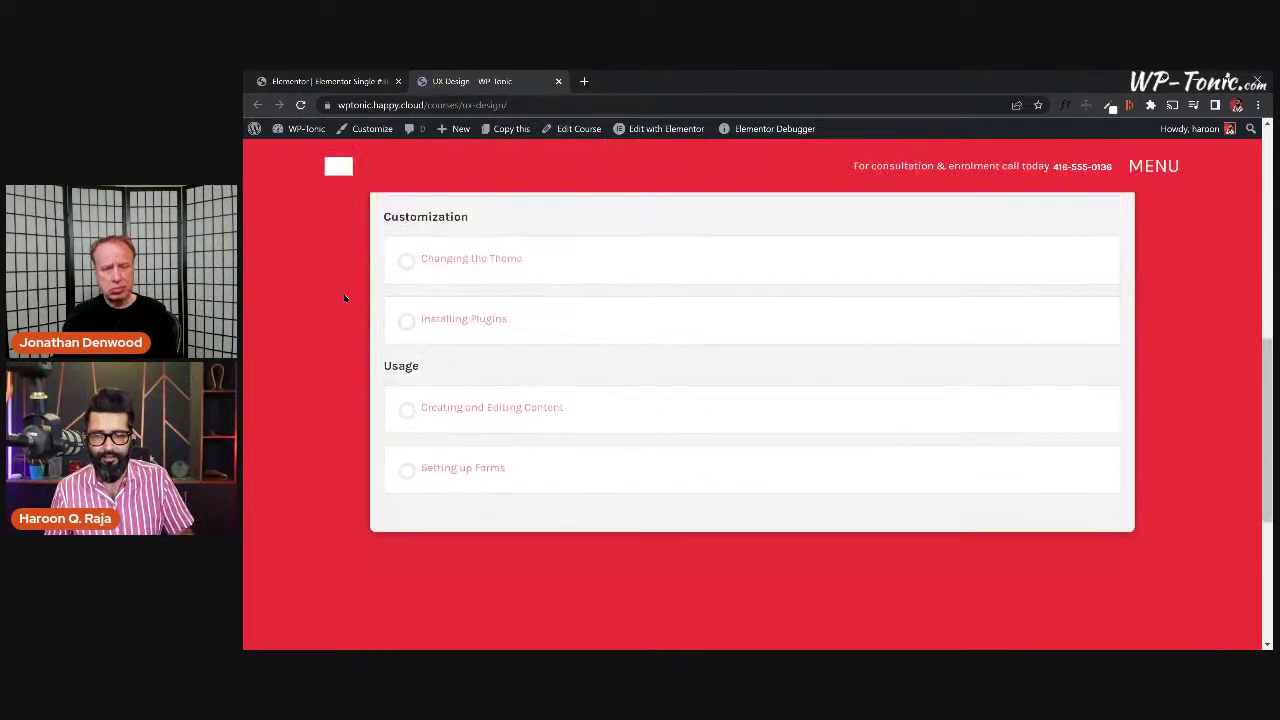
pyautogui.scroll(3, 344, 297)
pyautogui.scroll(5, 344, 297)
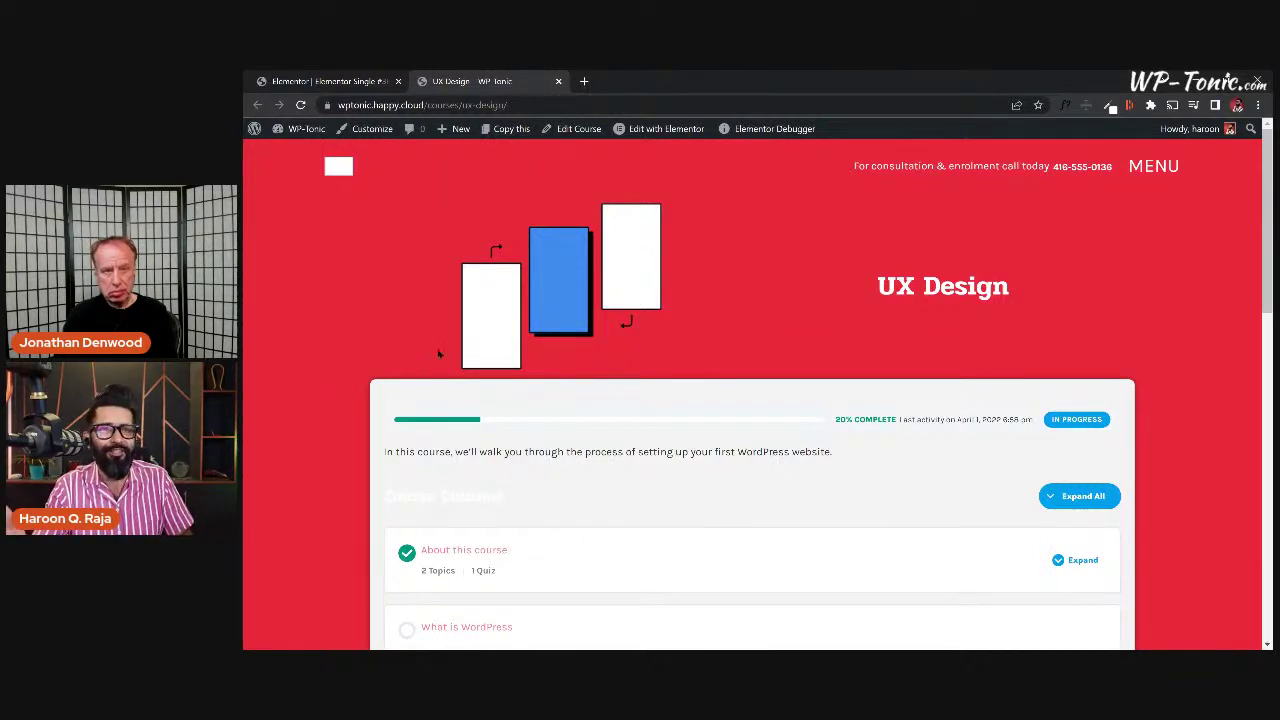
# Review the UX Design course page's progress bar, section headings and lesson list from start to end.
pyautogui.scroll(-2, 298, 383)
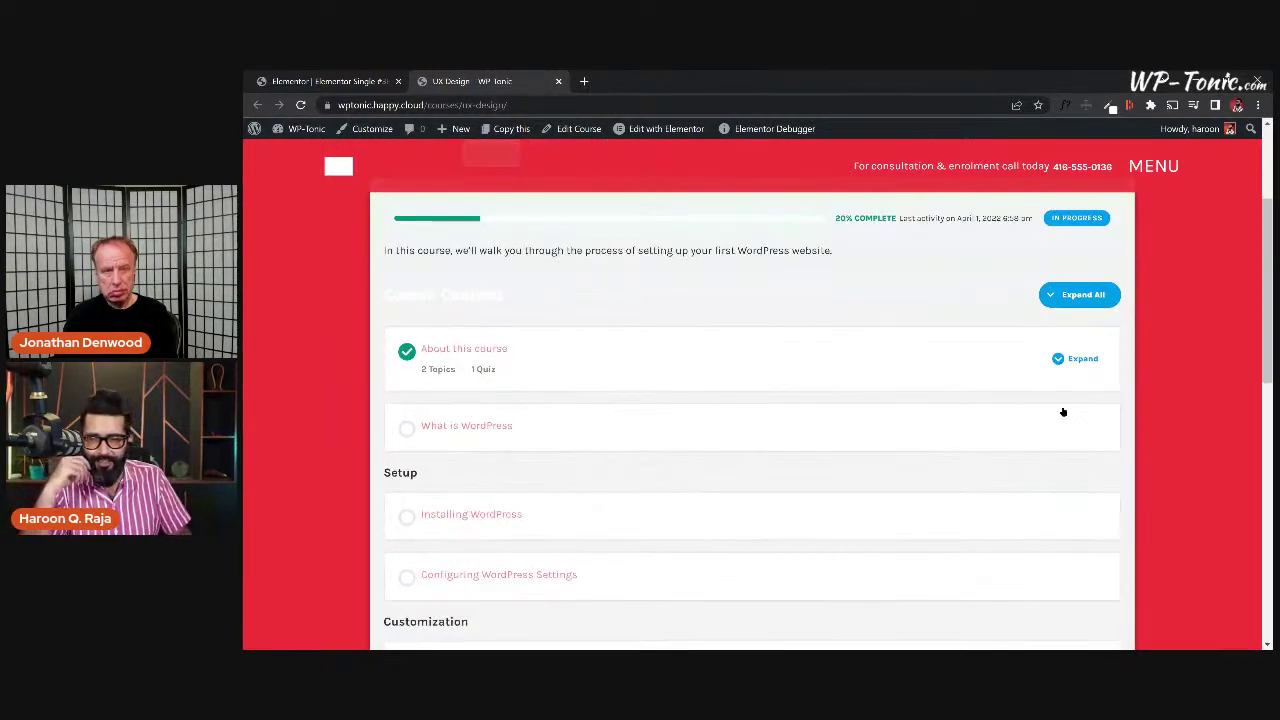
pyautogui.scroll(-2, 494, 398)
pyautogui.scroll(-1, 456, 433)
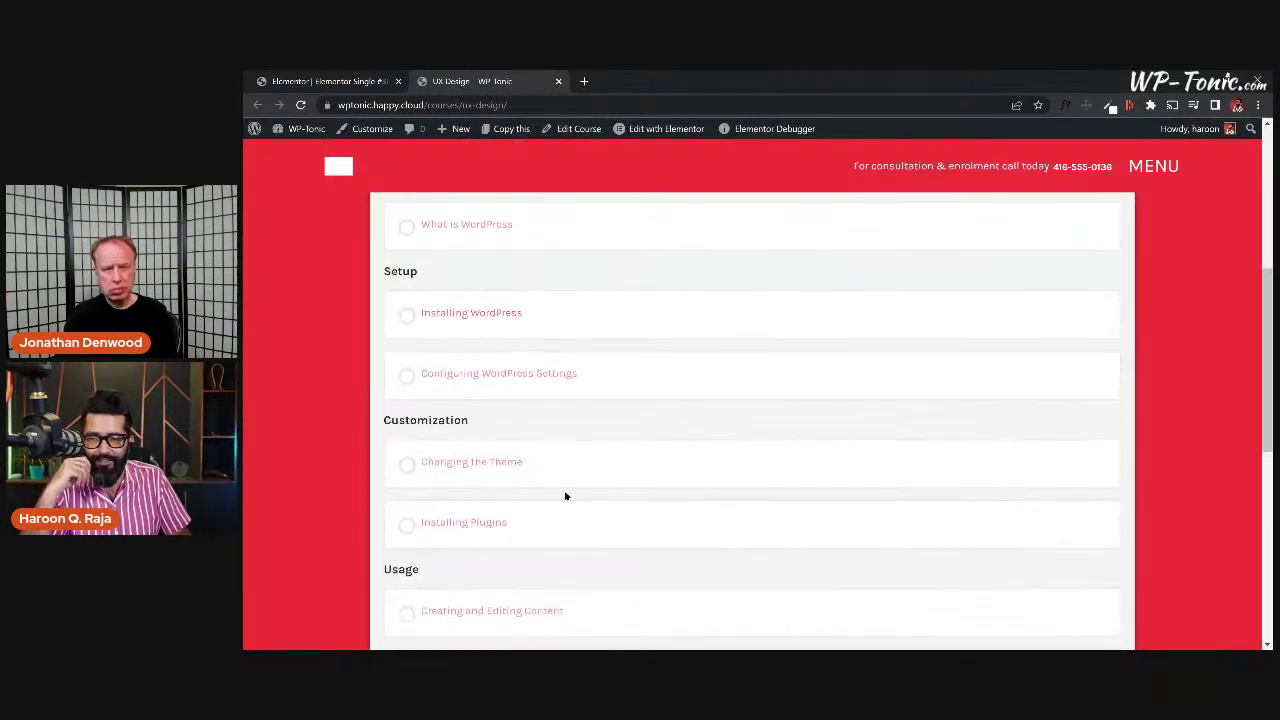
pyautogui.scroll(-3, 565, 496)
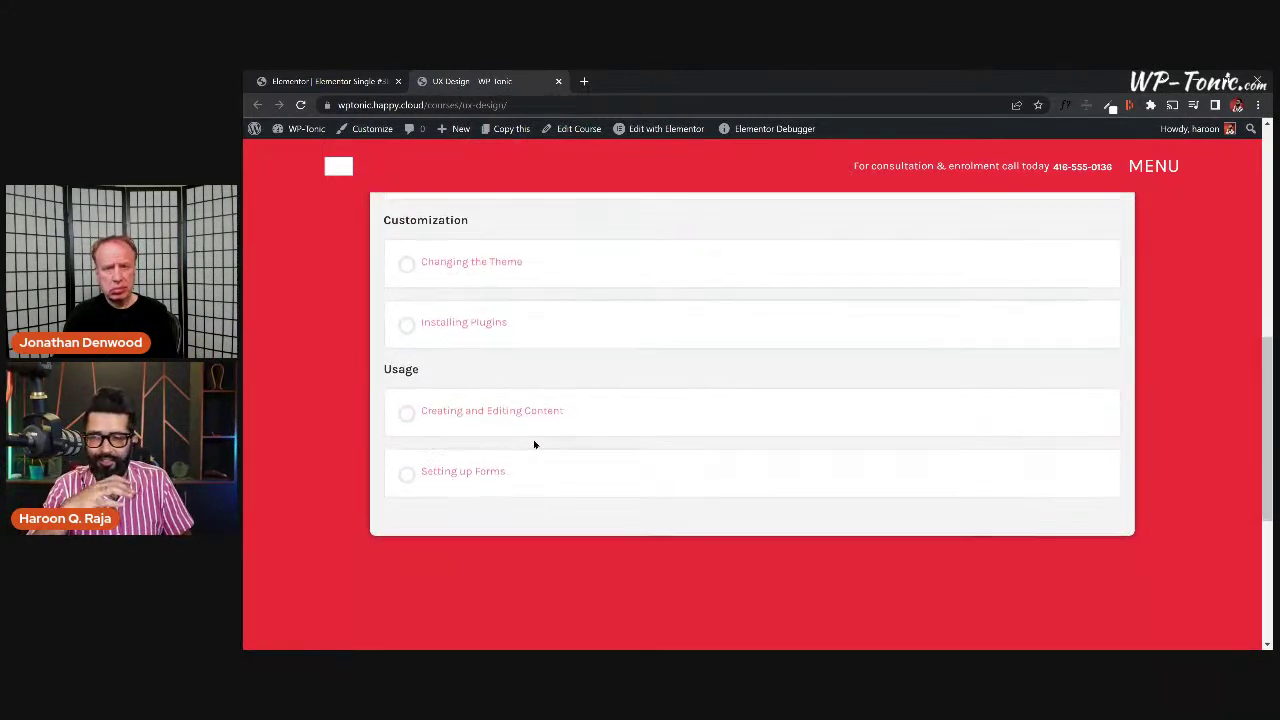
pyautogui.scroll(4, 534, 444)
pyautogui.scroll(4, 497, 449)
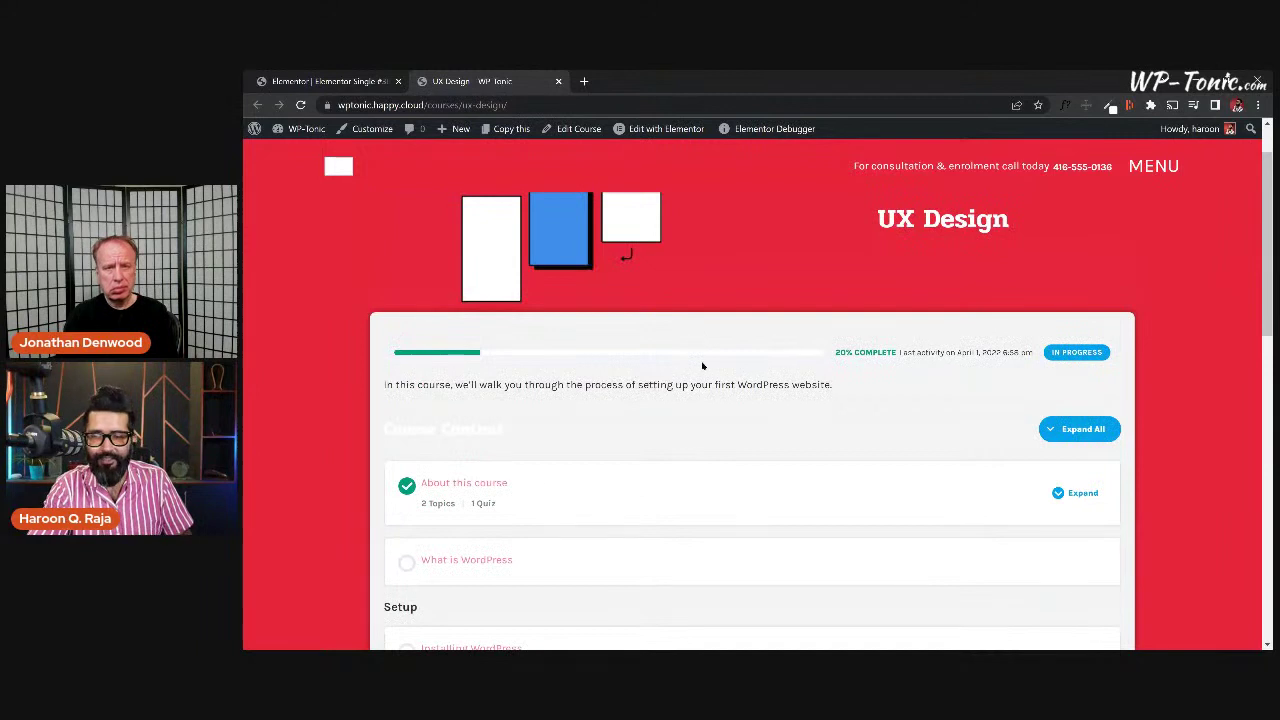
pyautogui.scroll(-2, 703, 366)
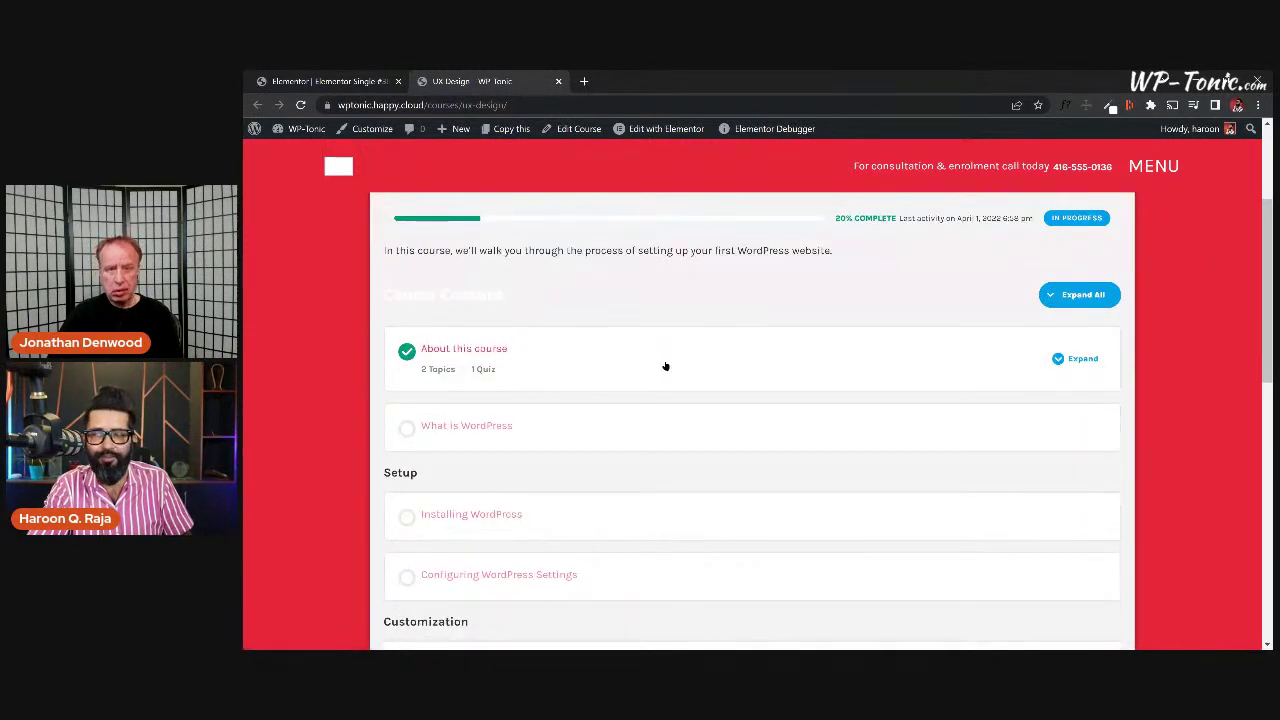
pyautogui.scroll(2, 845, 327)
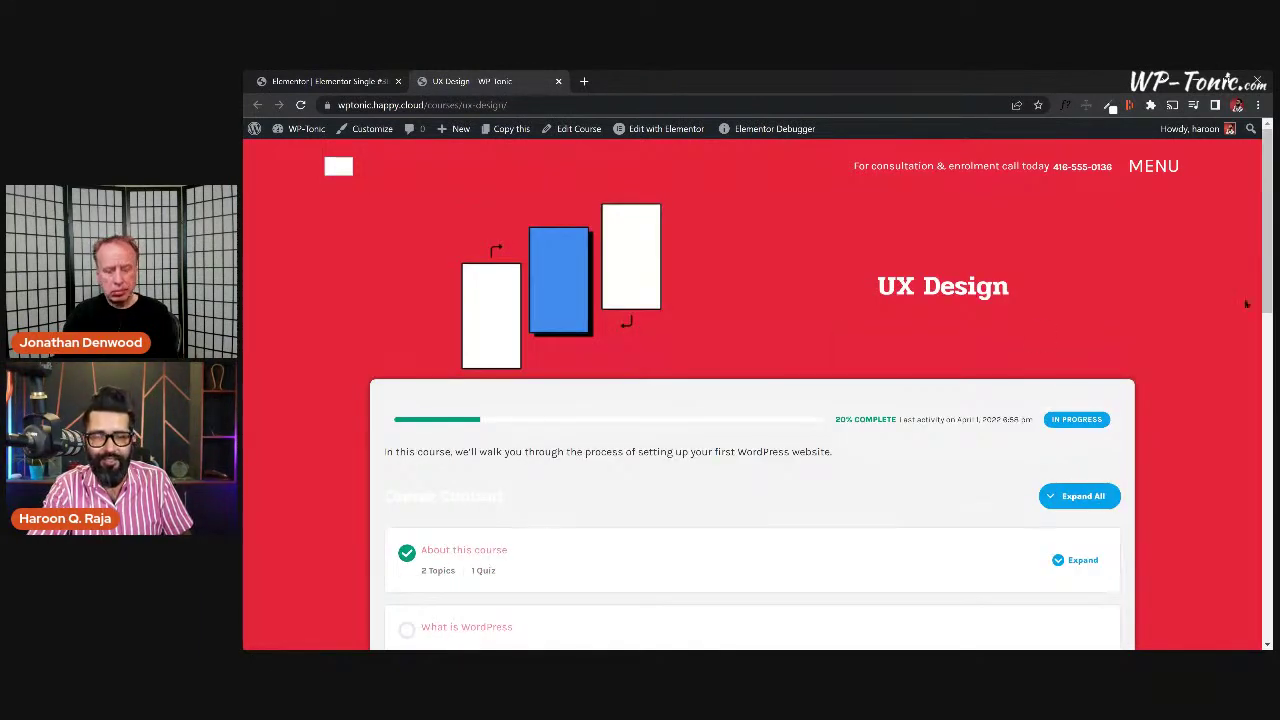
pyautogui.scroll(-2, 1203, 346)
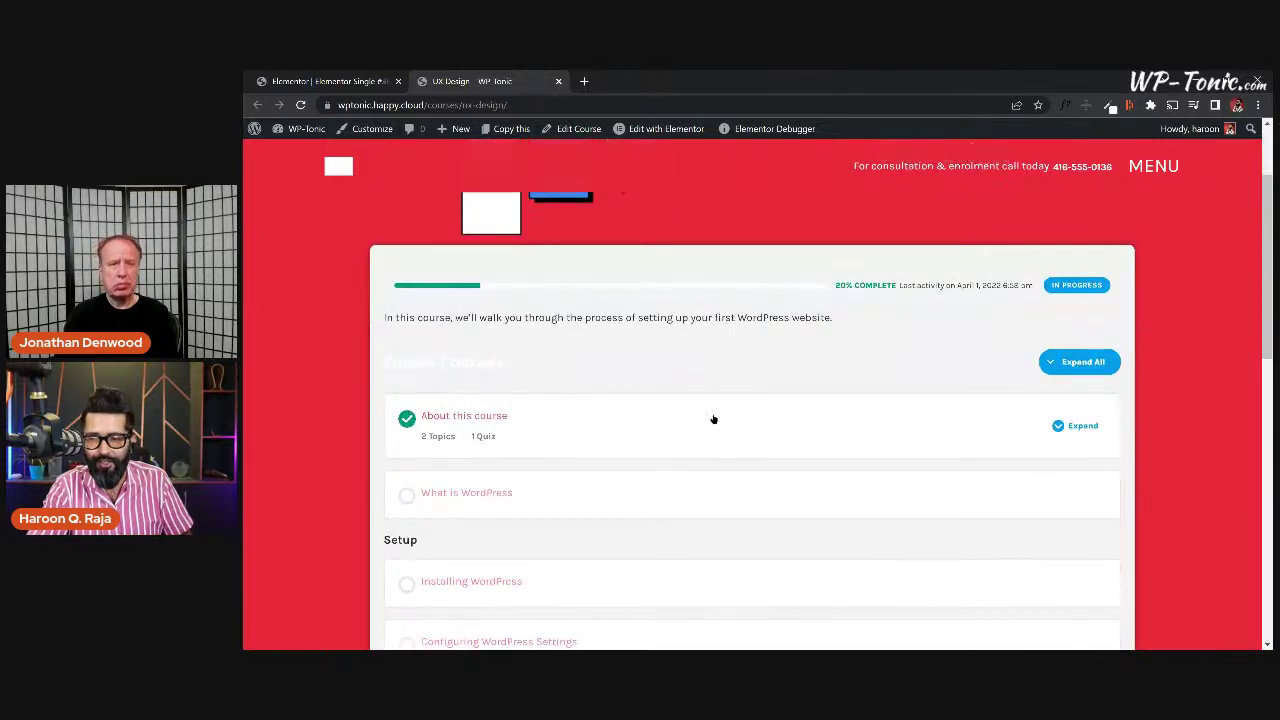
# Open the "About this course" lesson and examine its page layout, body text and Lesson Content list.
pyautogui.click(490, 419)
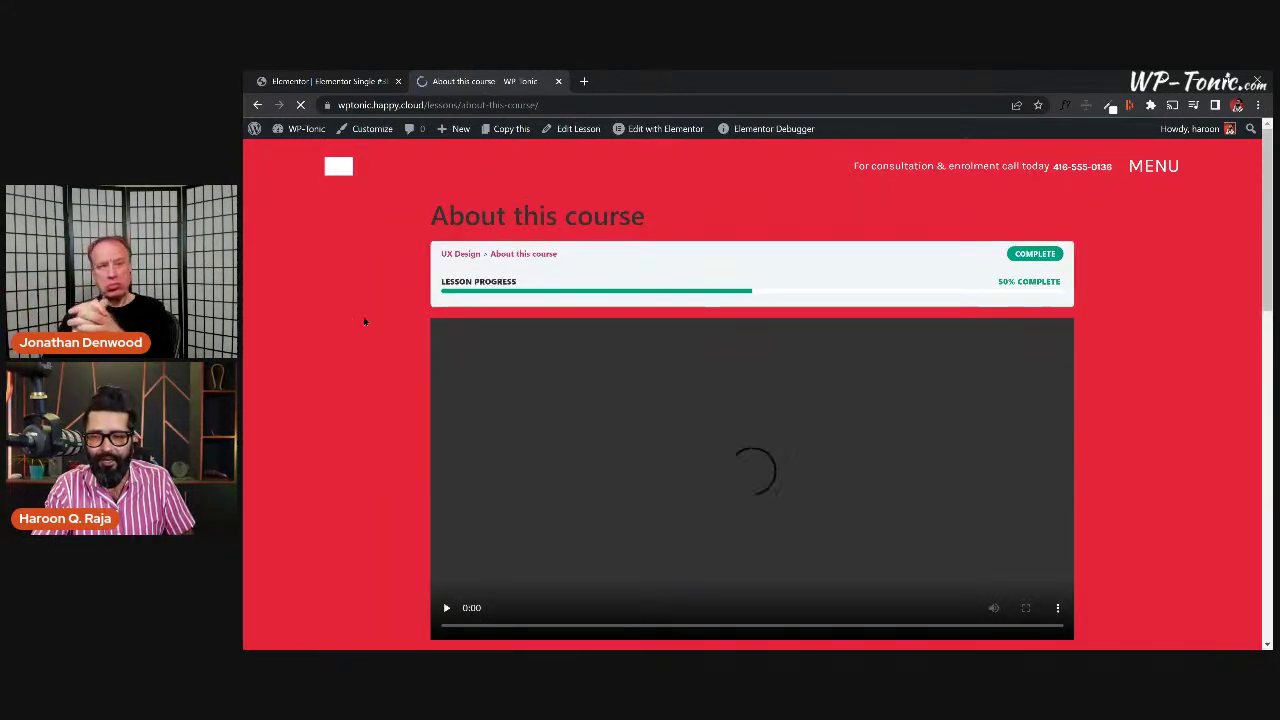
pyautogui.scroll(-6, 370, 328)
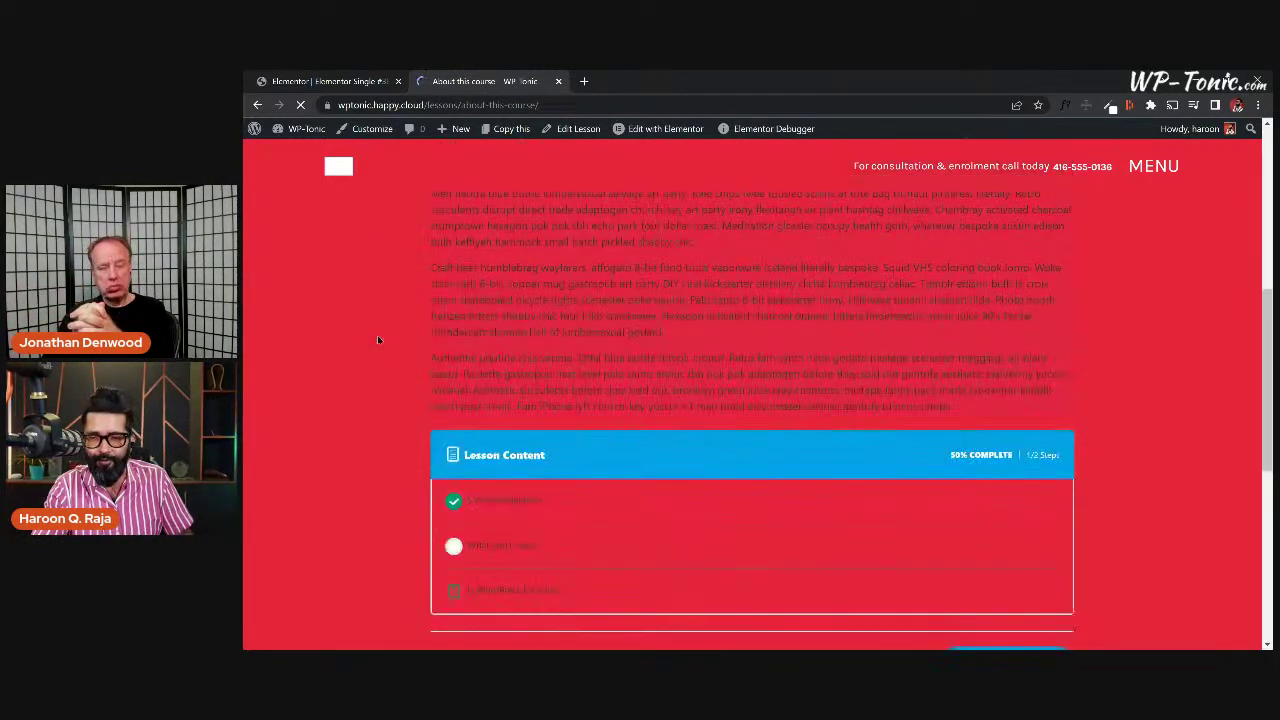
pyautogui.scroll(3, 407, 395)
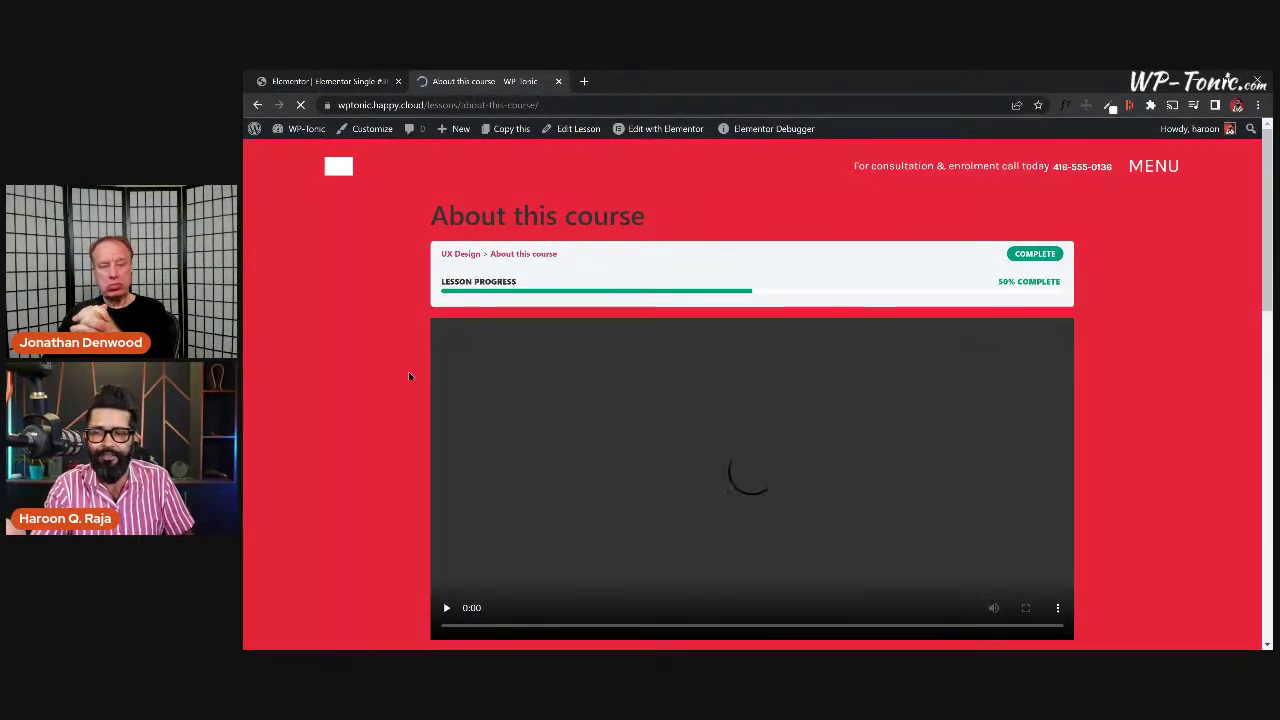
# Return to the Course Single template in the Elementor editor, update it, and open its display conditions.
pyautogui.scroll(-3, 408, 376)
pyautogui.click(328, 81)
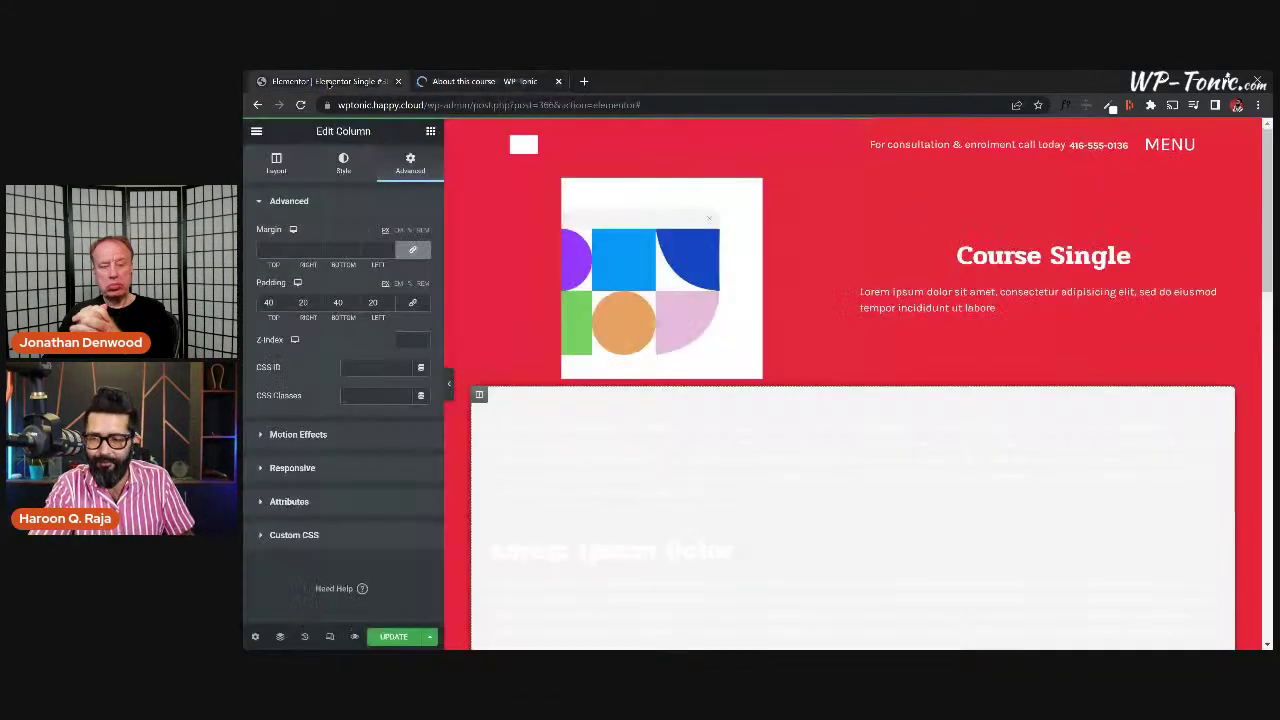
pyautogui.click(395, 636)
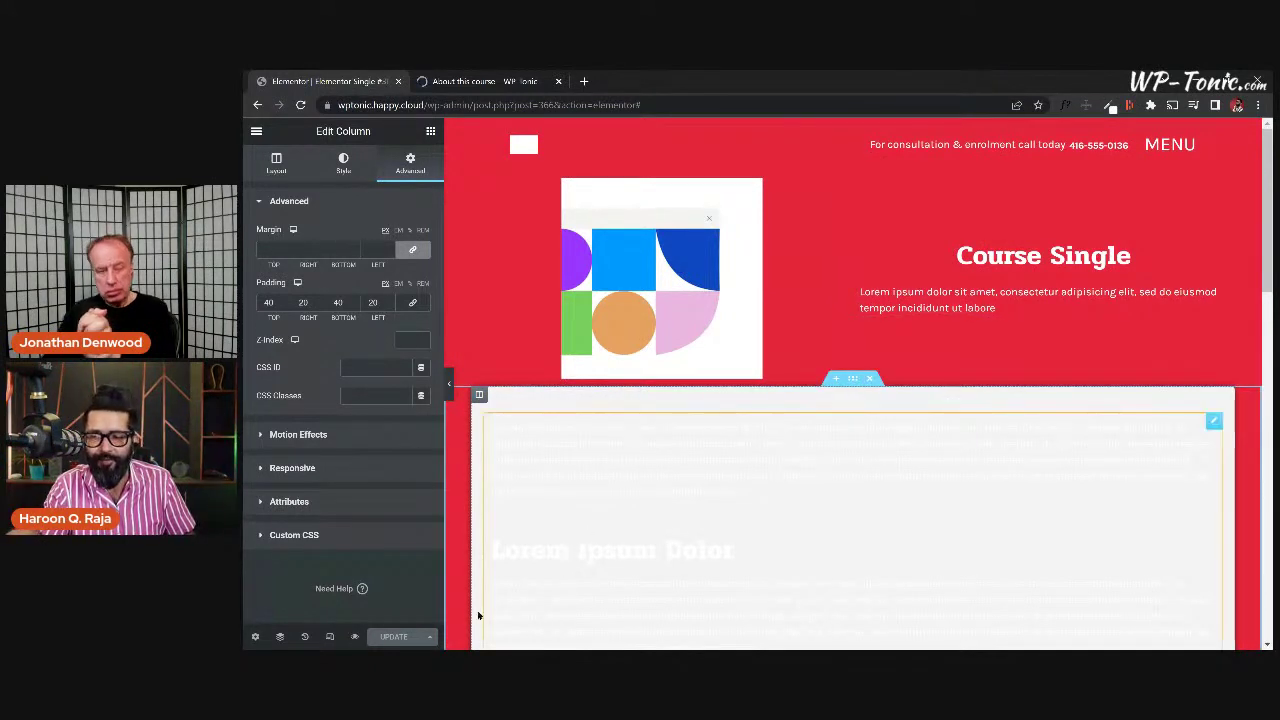
pyautogui.click(429, 636)
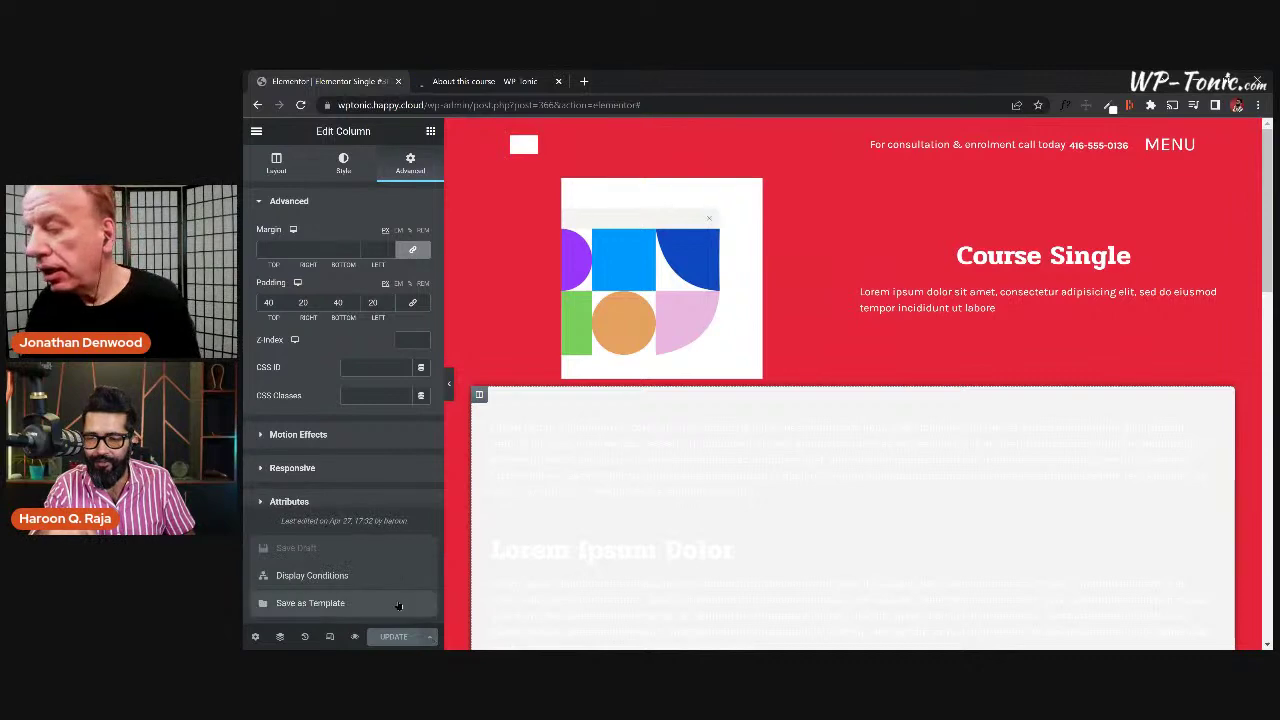
pyautogui.click(362, 585)
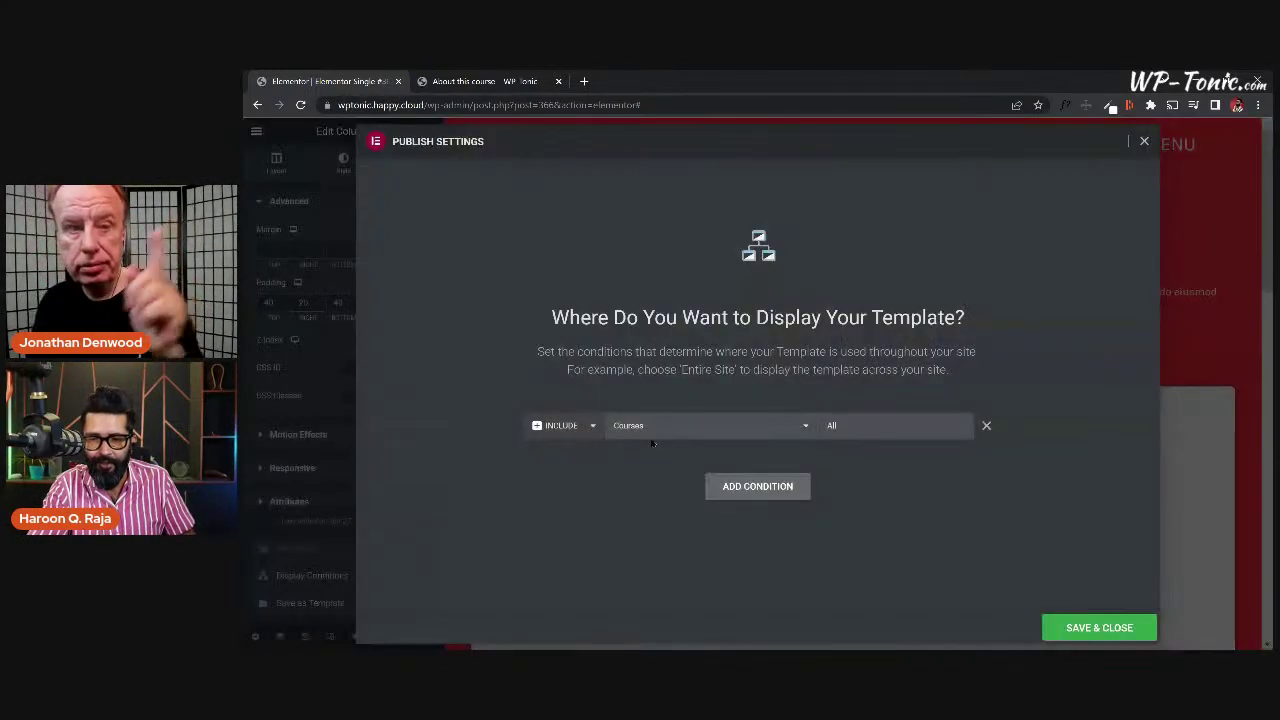
# Try switching the template's display condition from Courses to Lessons and to Topics.
pyautogui.click(745, 425)
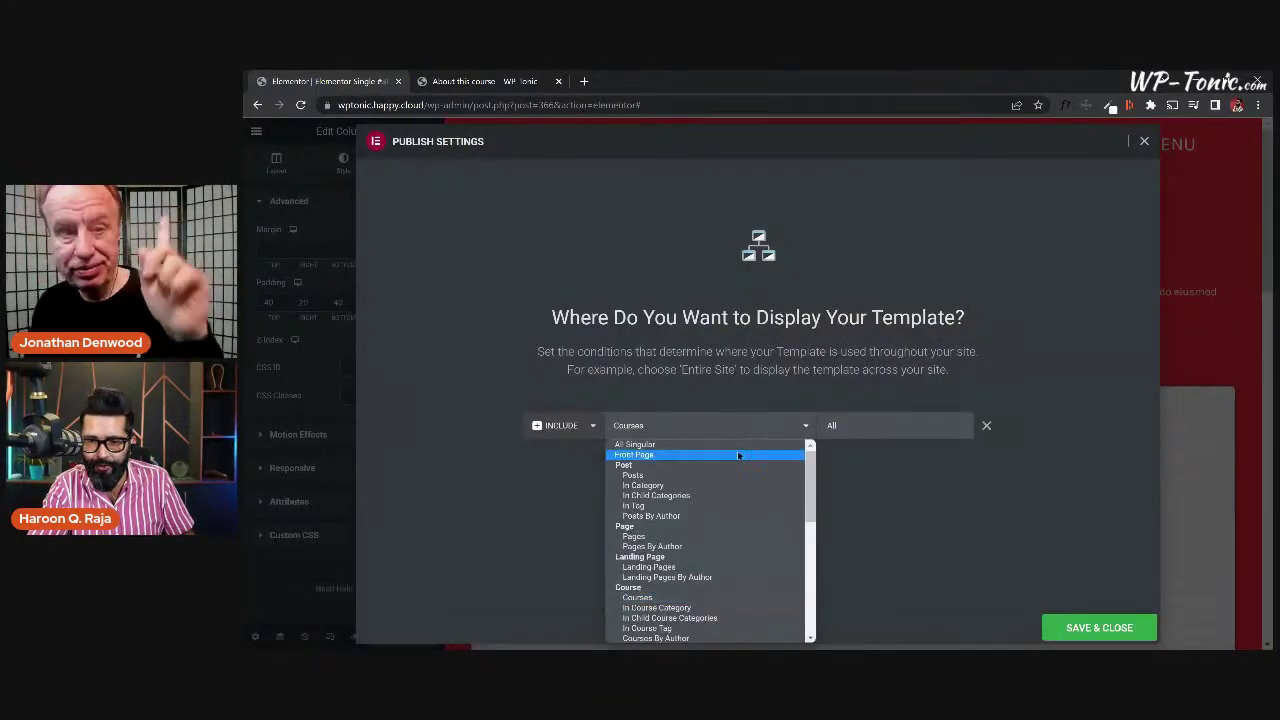
pyautogui.scroll(-3, 697, 537)
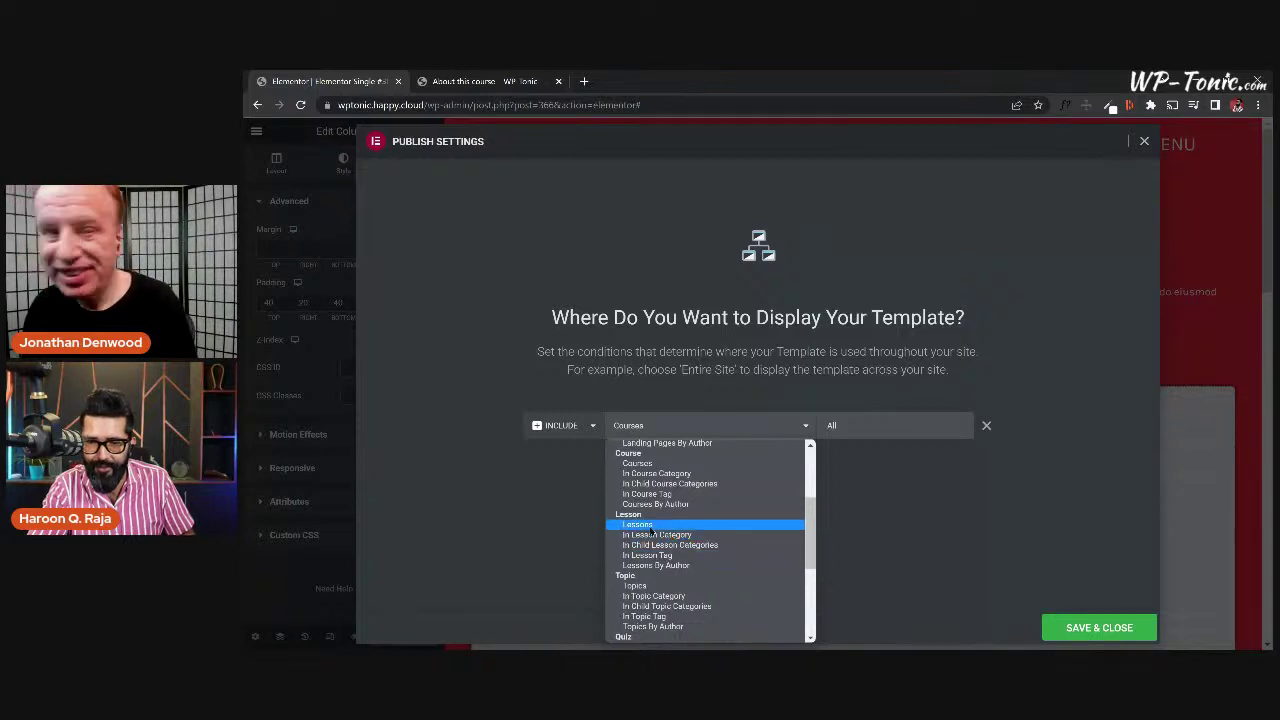
pyautogui.click(649, 528)
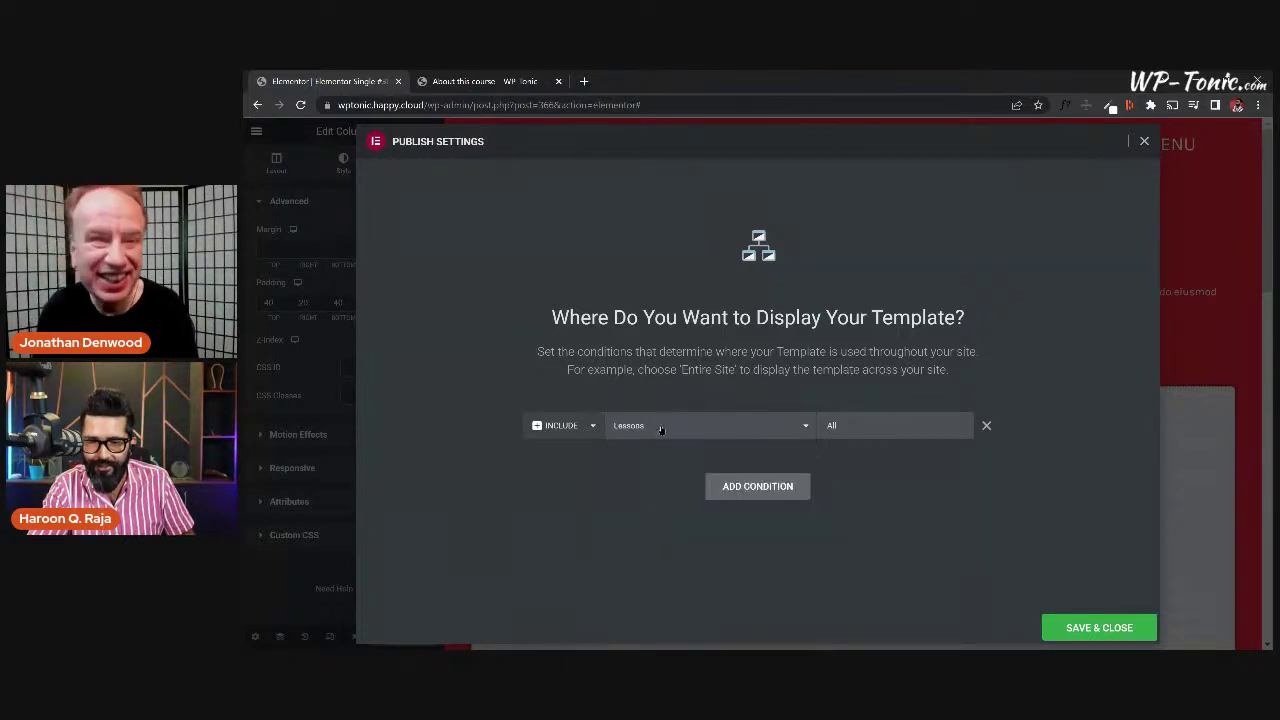
pyautogui.click(658, 427)
pyautogui.scroll(-3, 665, 556)
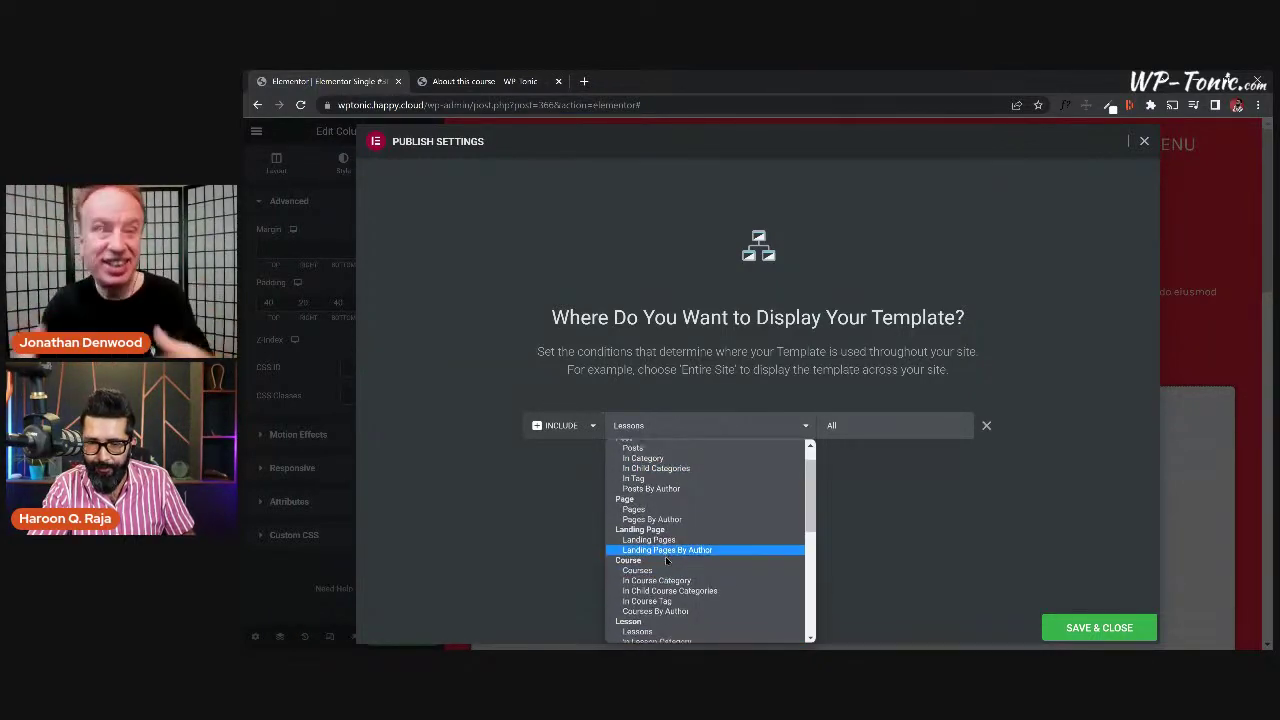
pyautogui.click(665, 565)
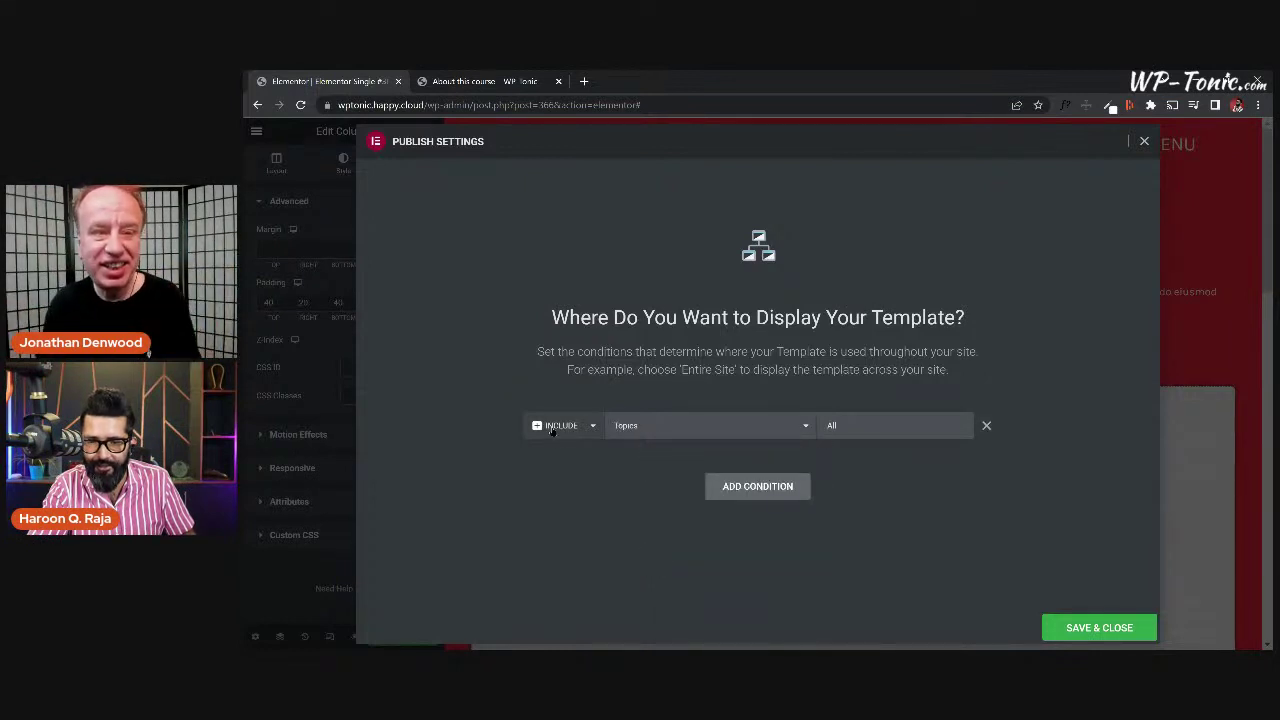
# Set the template's display condition to include all Courses, and save the publish settings.
pyautogui.click(686, 431)
pyautogui.scroll(5, 668, 530)
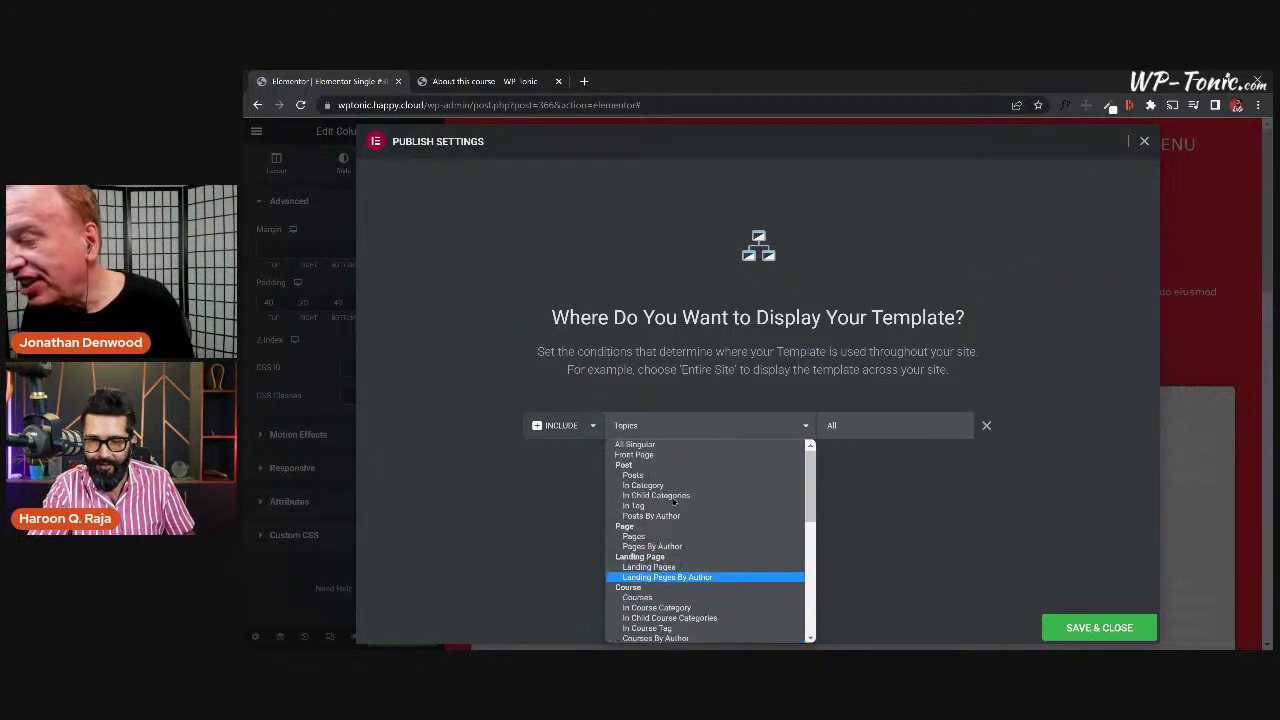
pyautogui.click(672, 598)
pyautogui.click(1098, 628)
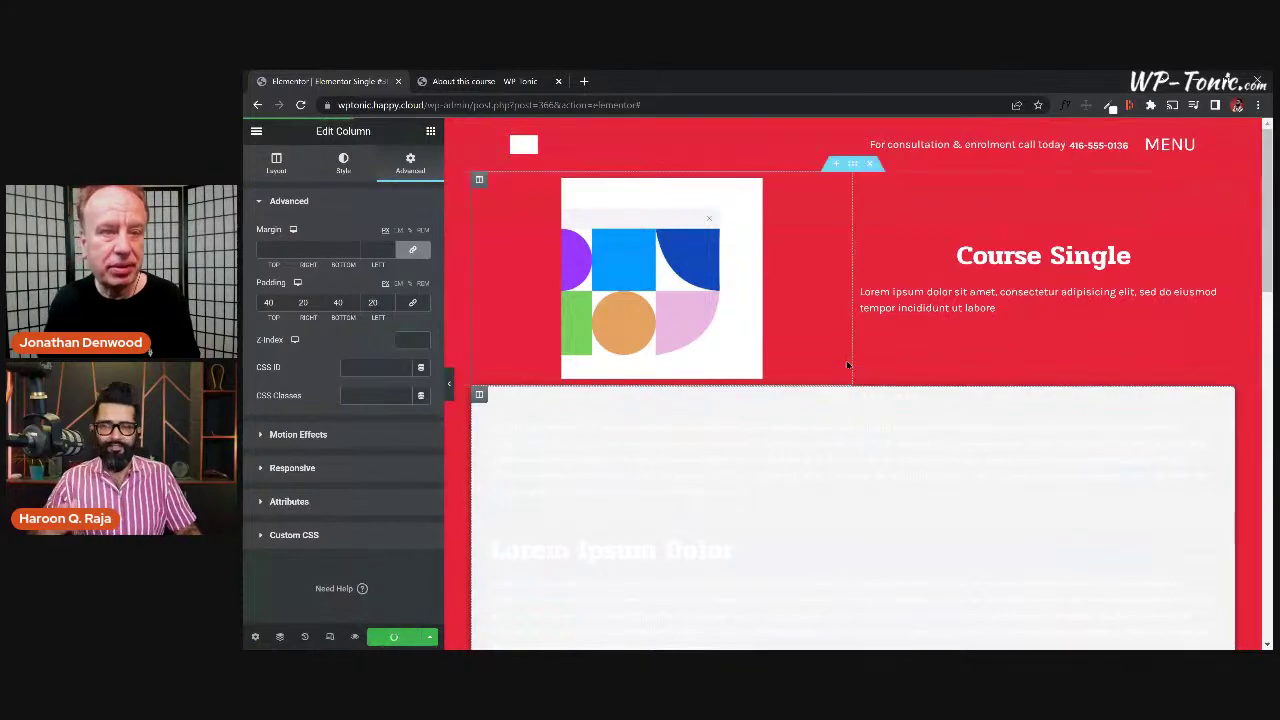
# Examine the course template's content area and compare it with the live "About this course" lesson page.
pyautogui.scroll(-6, 658, 420)
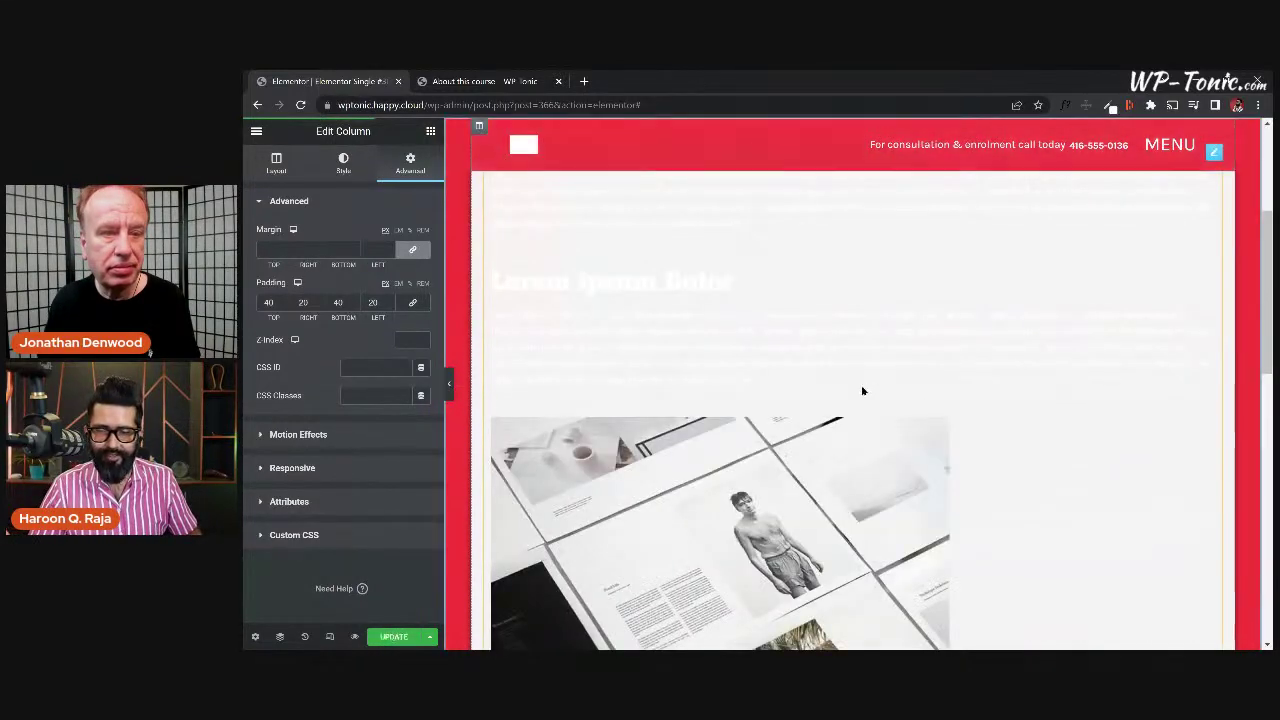
pyautogui.scroll(5, 863, 397)
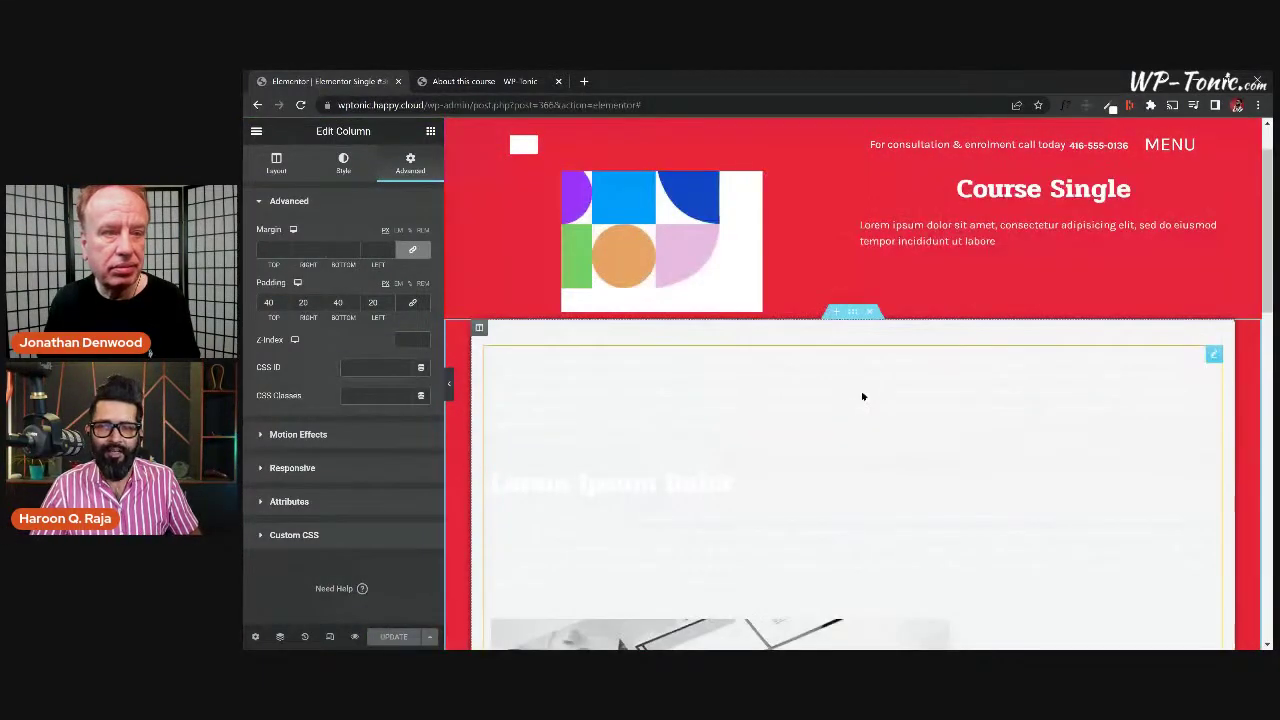
pyautogui.scroll(1, 863, 397)
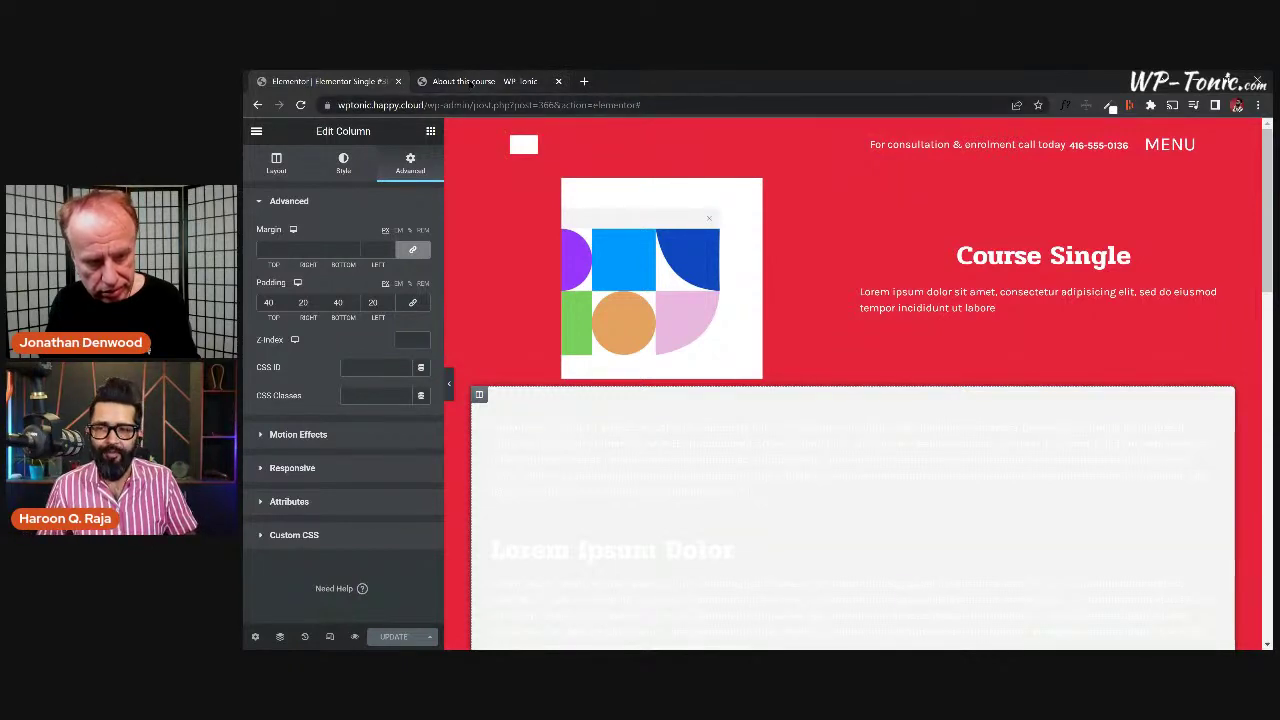
pyautogui.click(470, 84)
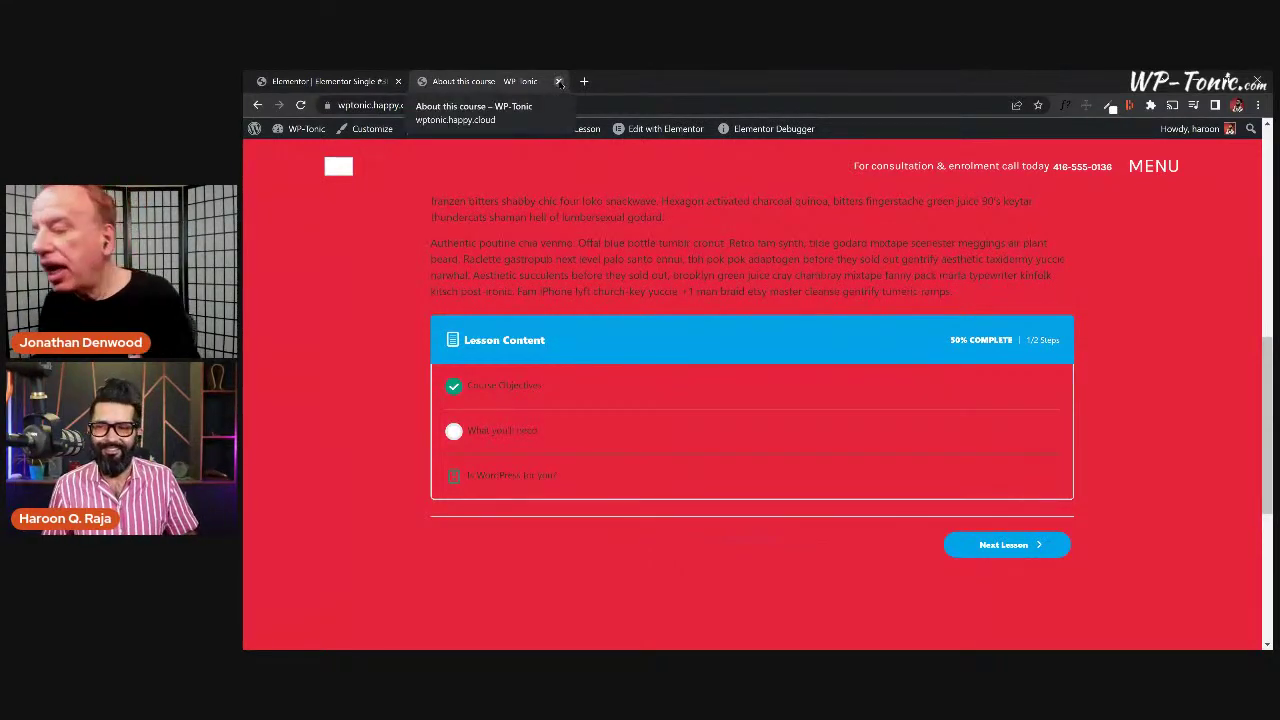
pyautogui.scroll(1, 364, 165)
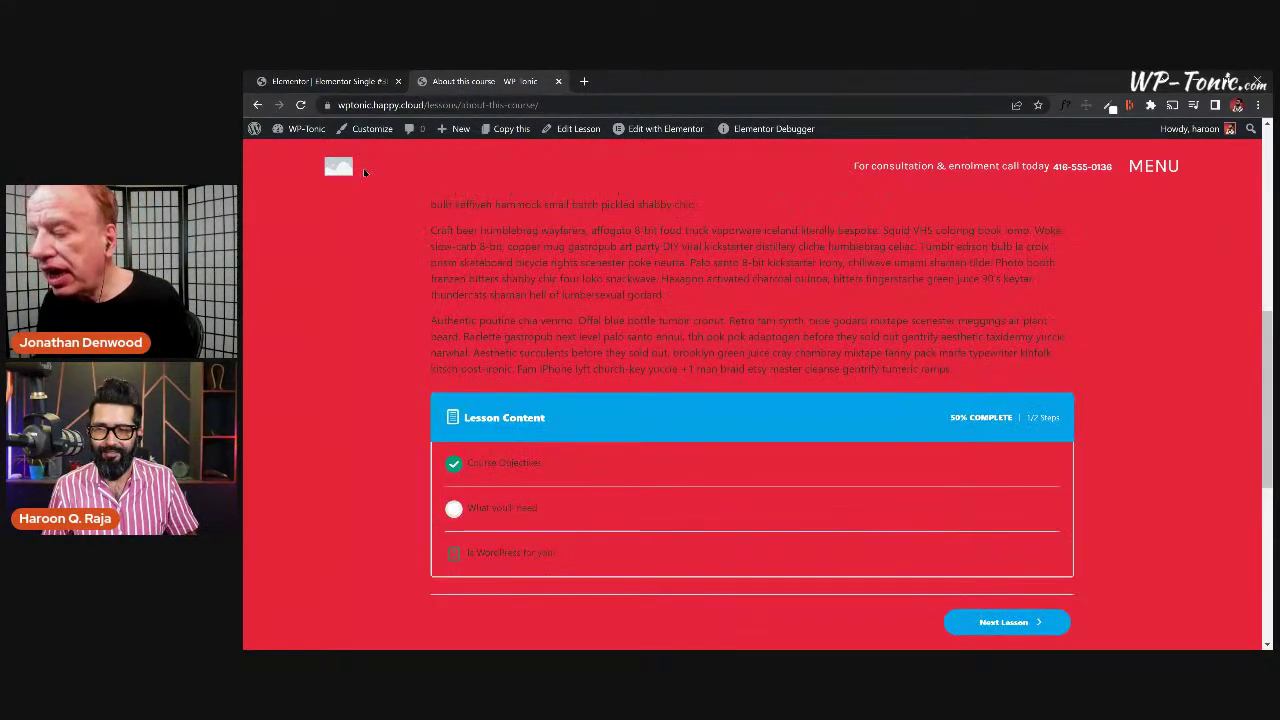
pyautogui.scroll(5, 363, 168)
# Exit the Elementor editor to the WordPress dashboard and update the Course Single template post.
pyautogui.click(358, 84)
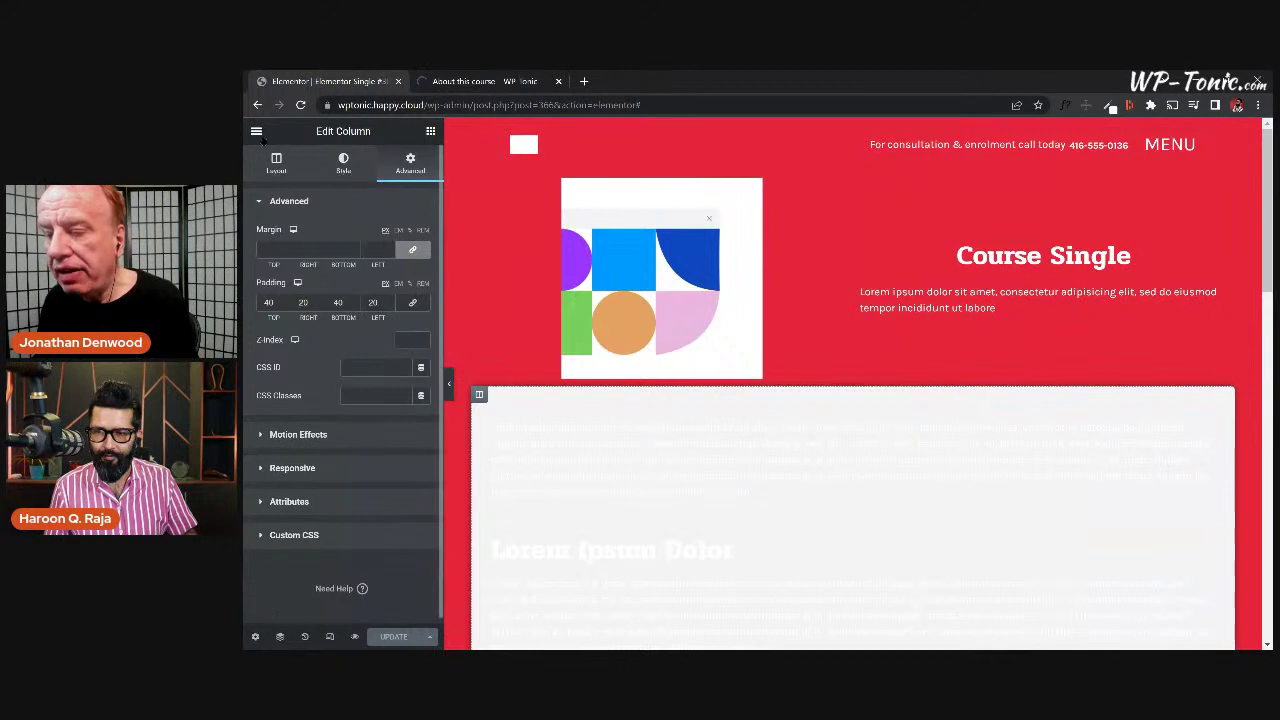
pyautogui.click(257, 132)
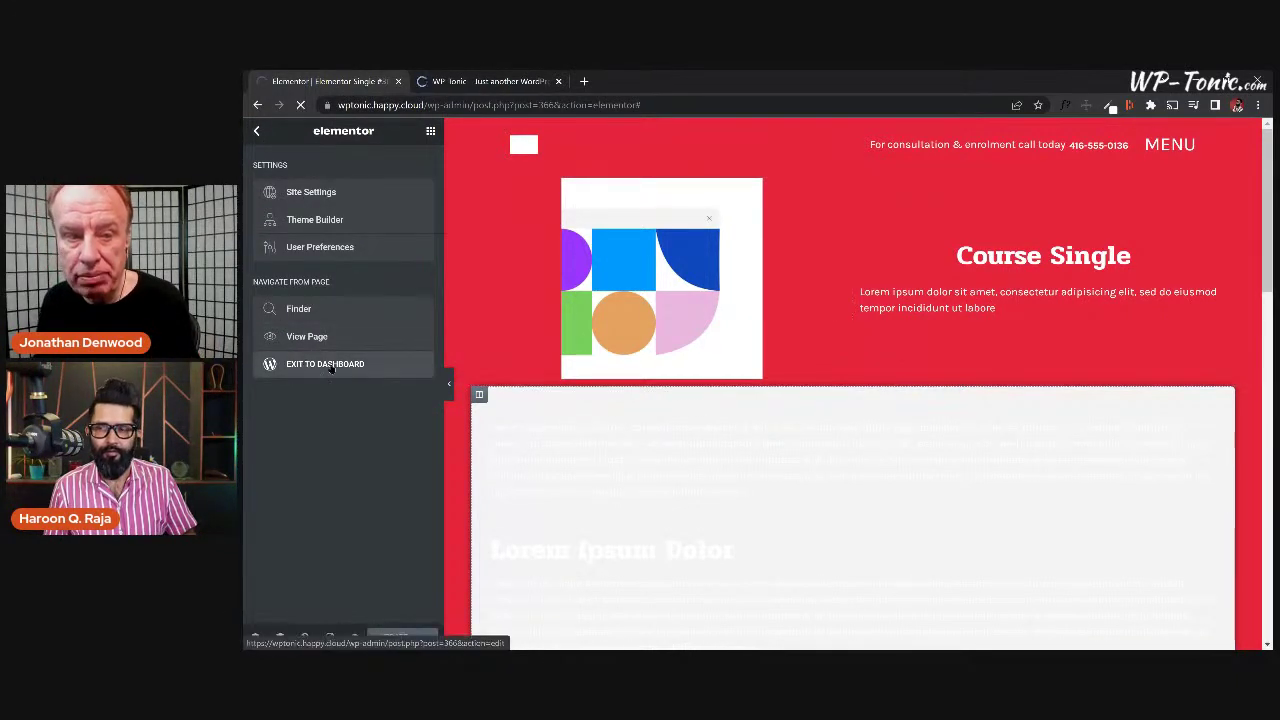
pyautogui.click(332, 369)
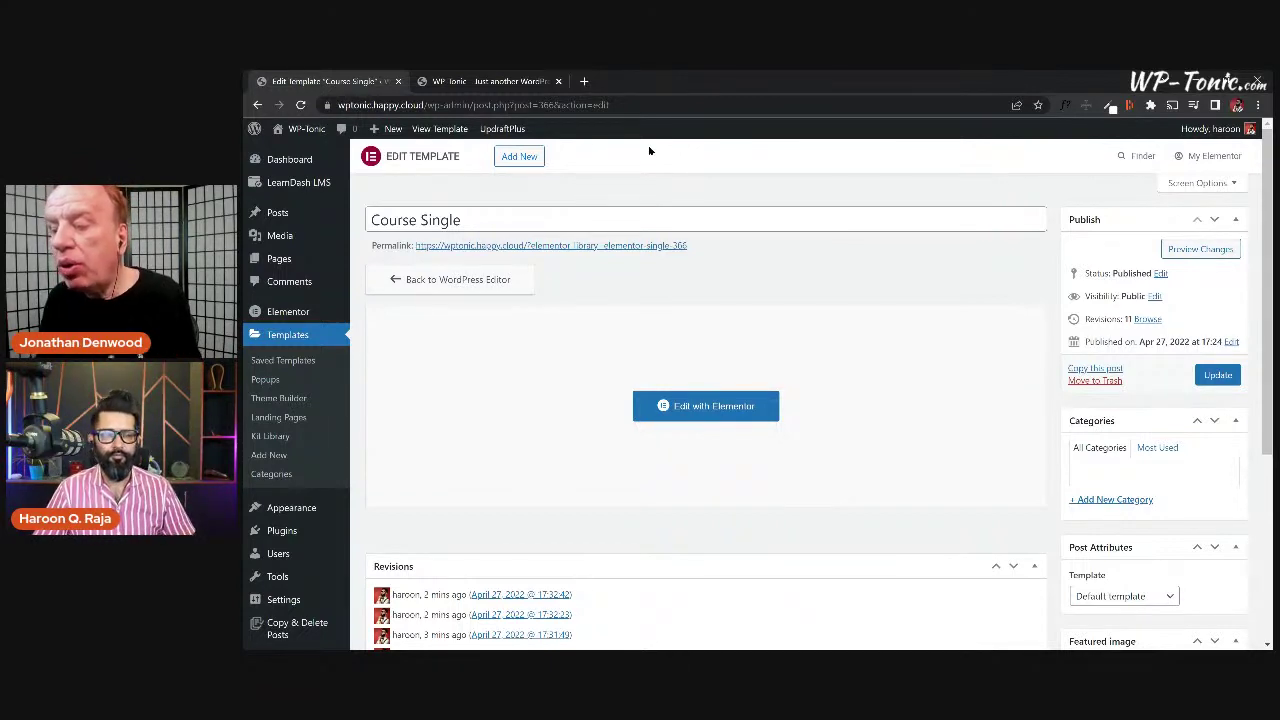
pyautogui.click(1215, 379)
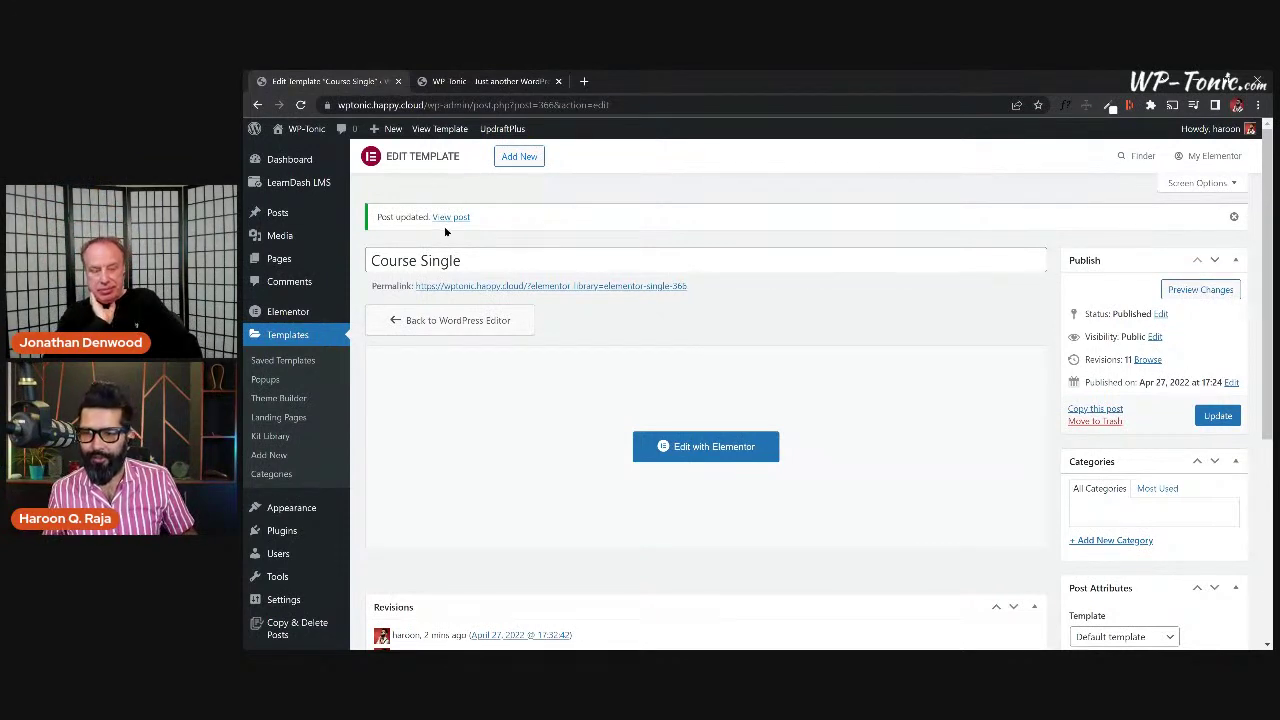
pyautogui.moveTo(315, 257)
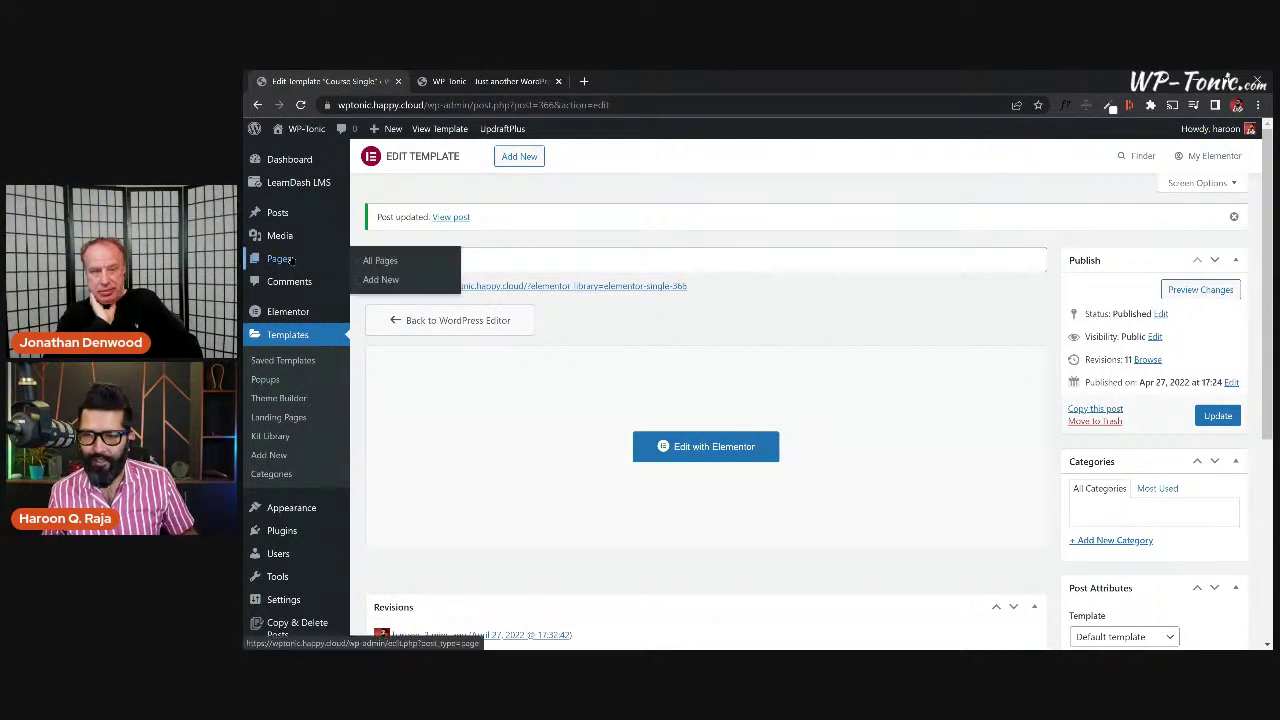
pyautogui.click(379, 261)
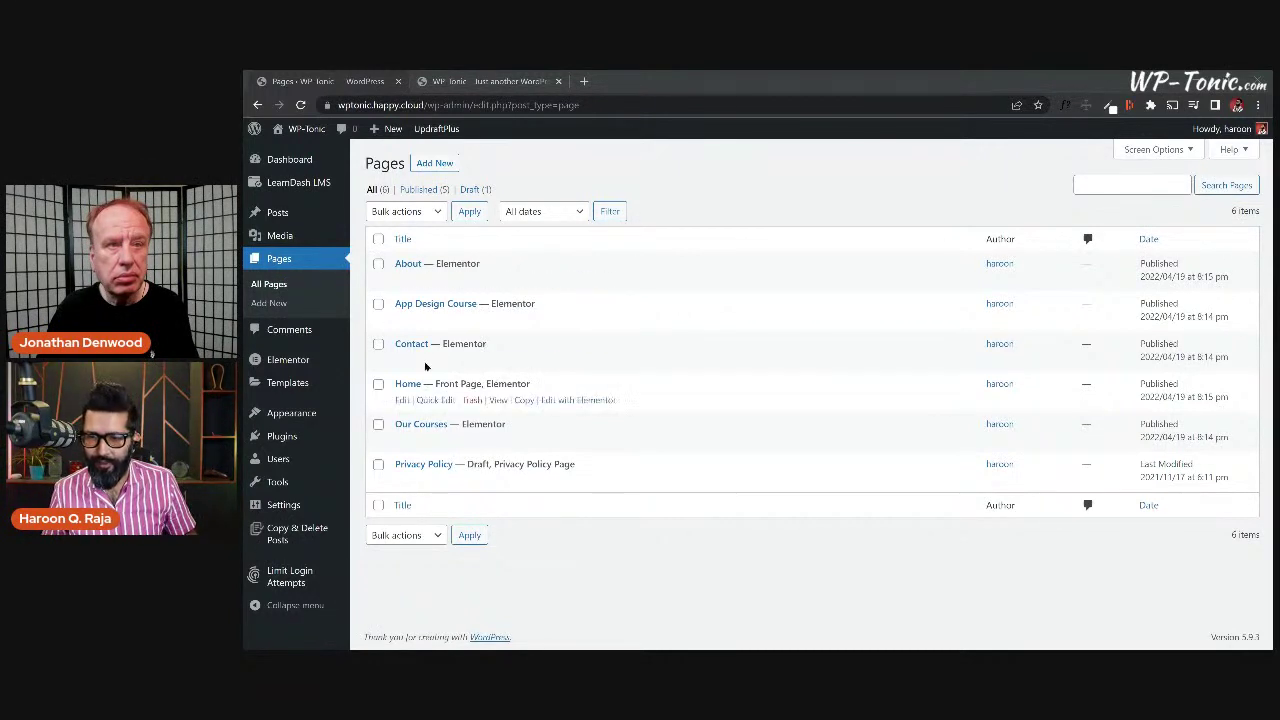
pyautogui.click(434, 163)
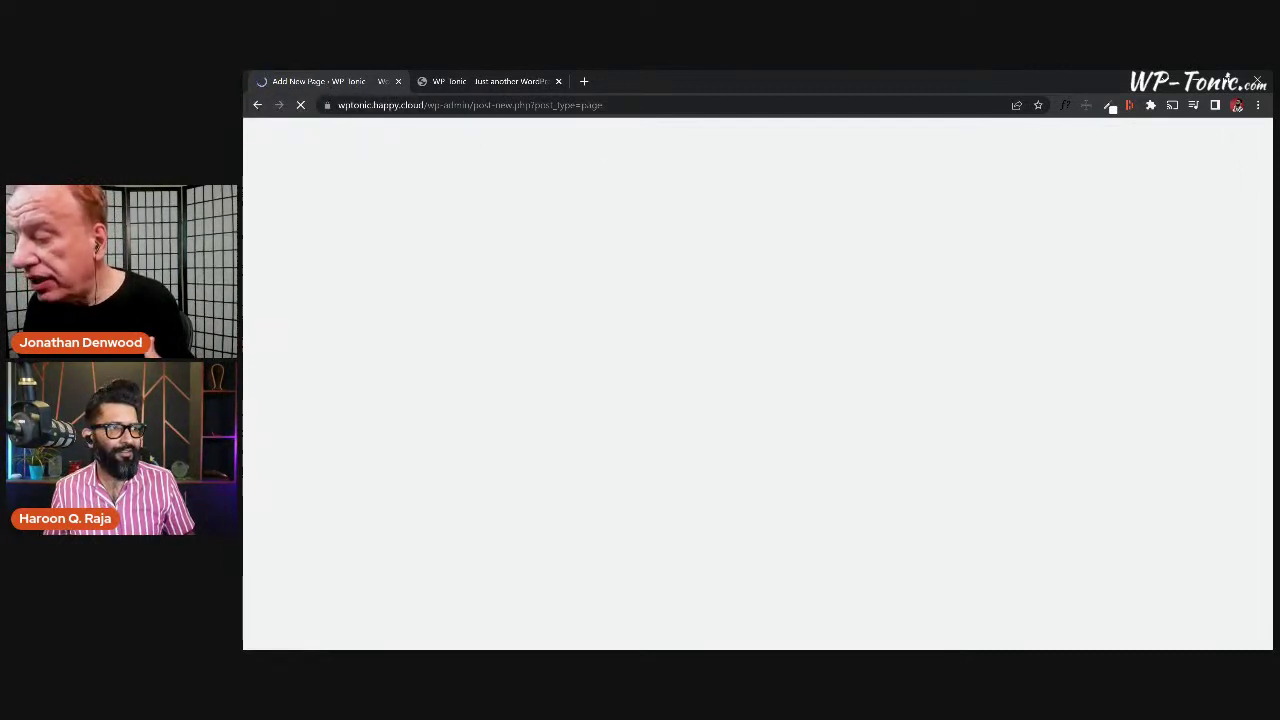
pyautogui.click(510, 83)
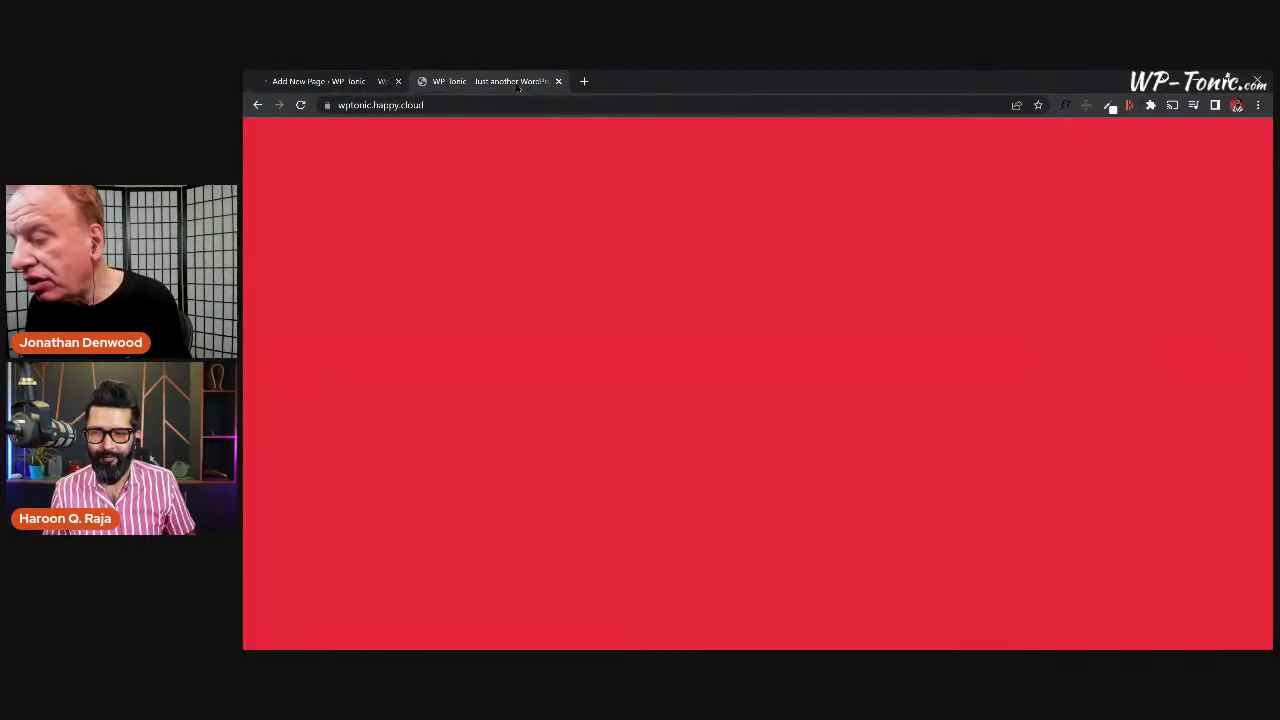
pyautogui.click(352, 82)
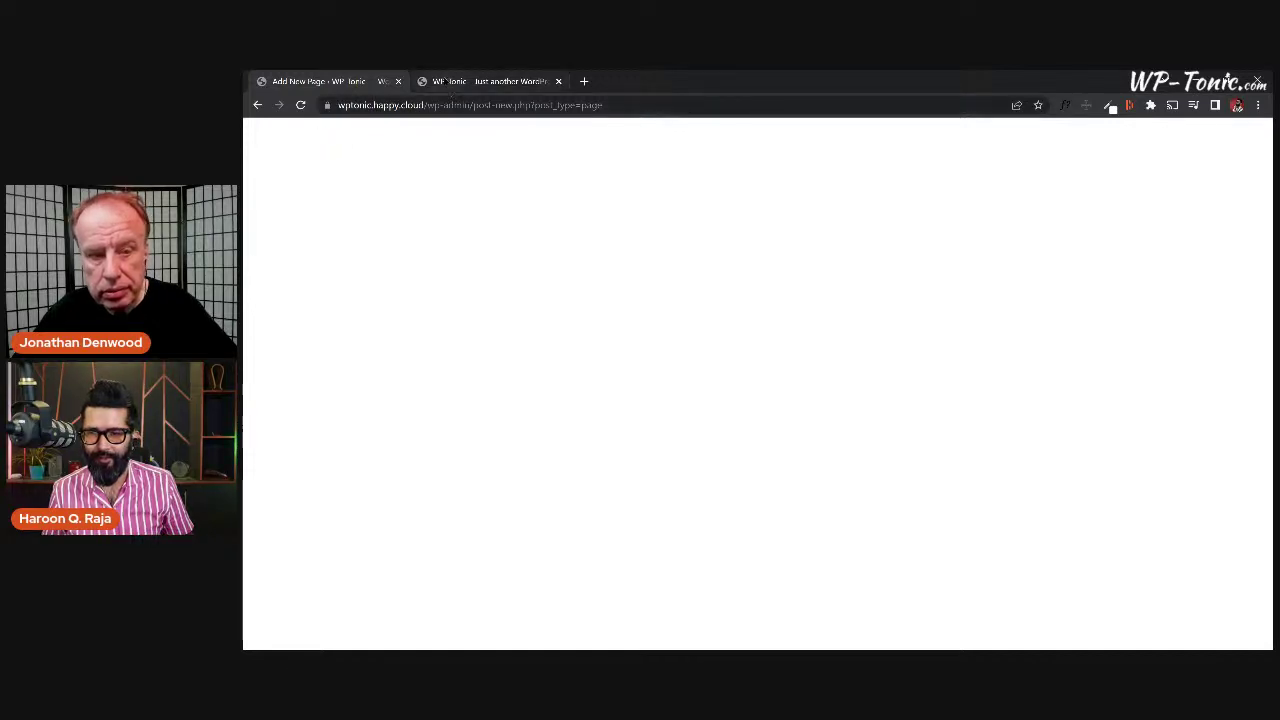
pyautogui.click(448, 84)
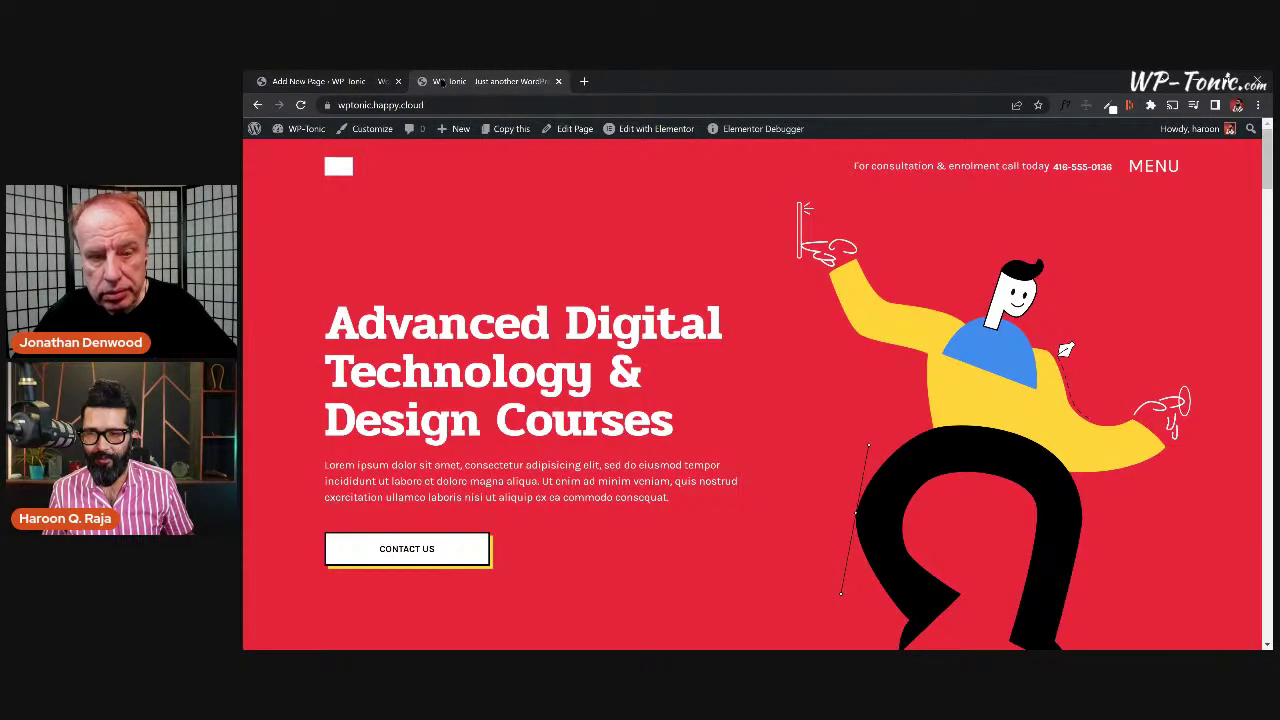
pyautogui.click(398, 82)
# Open the site's dashboard in a new tab and start a new page titled "Login".
pyautogui.keyDown('ctrl'); pyautogui.click(304, 129); pyautogui.keyUp('ctrl')
pyautogui.click(448, 82)
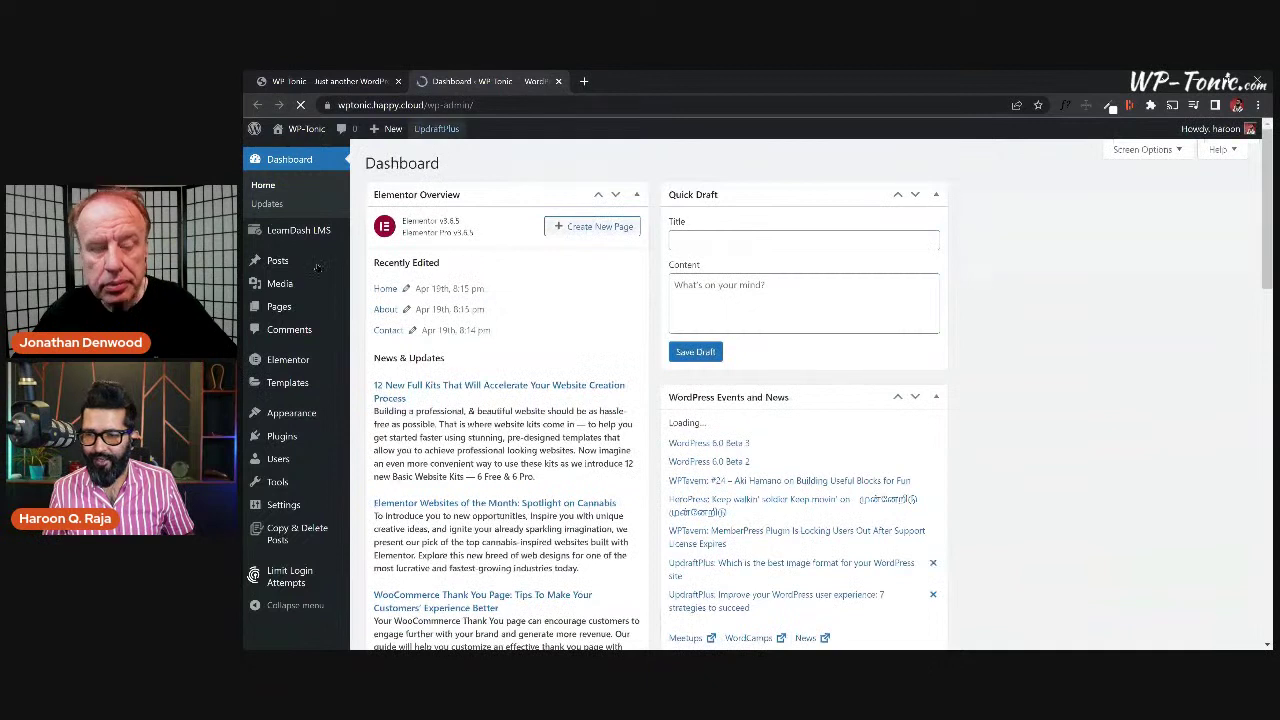
pyautogui.moveTo(357, 317)
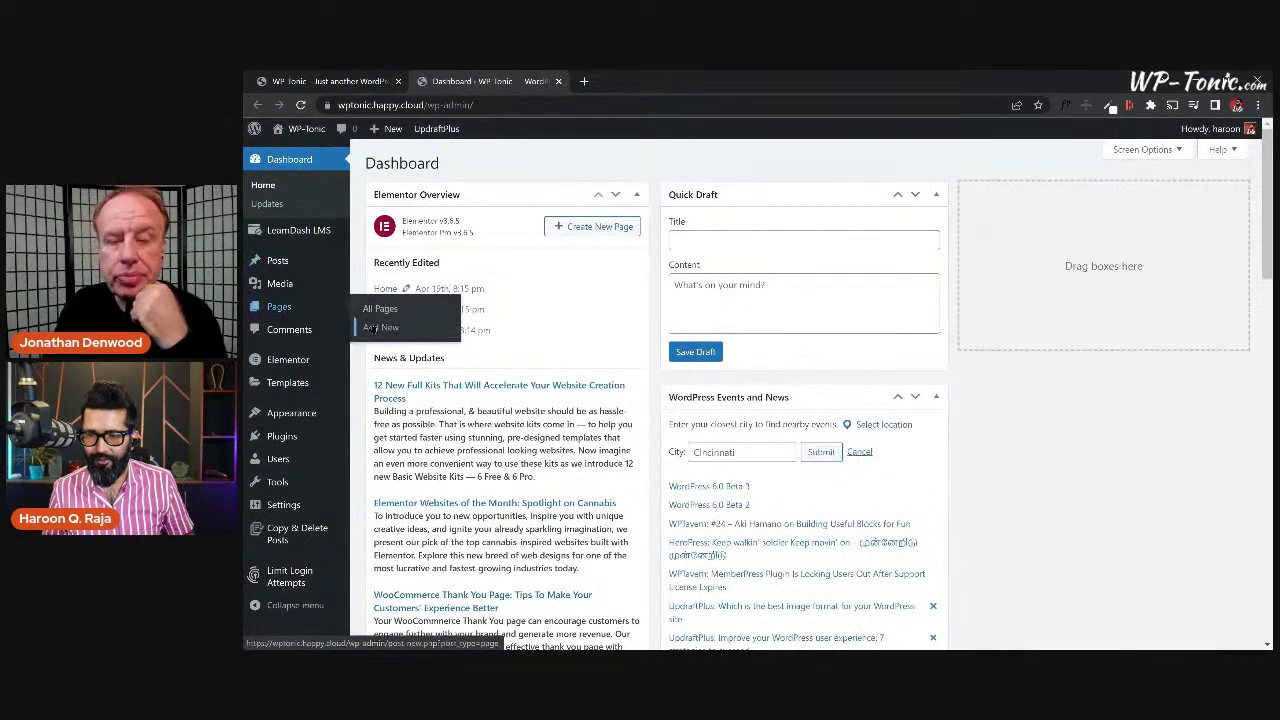
pyautogui.click(376, 329)
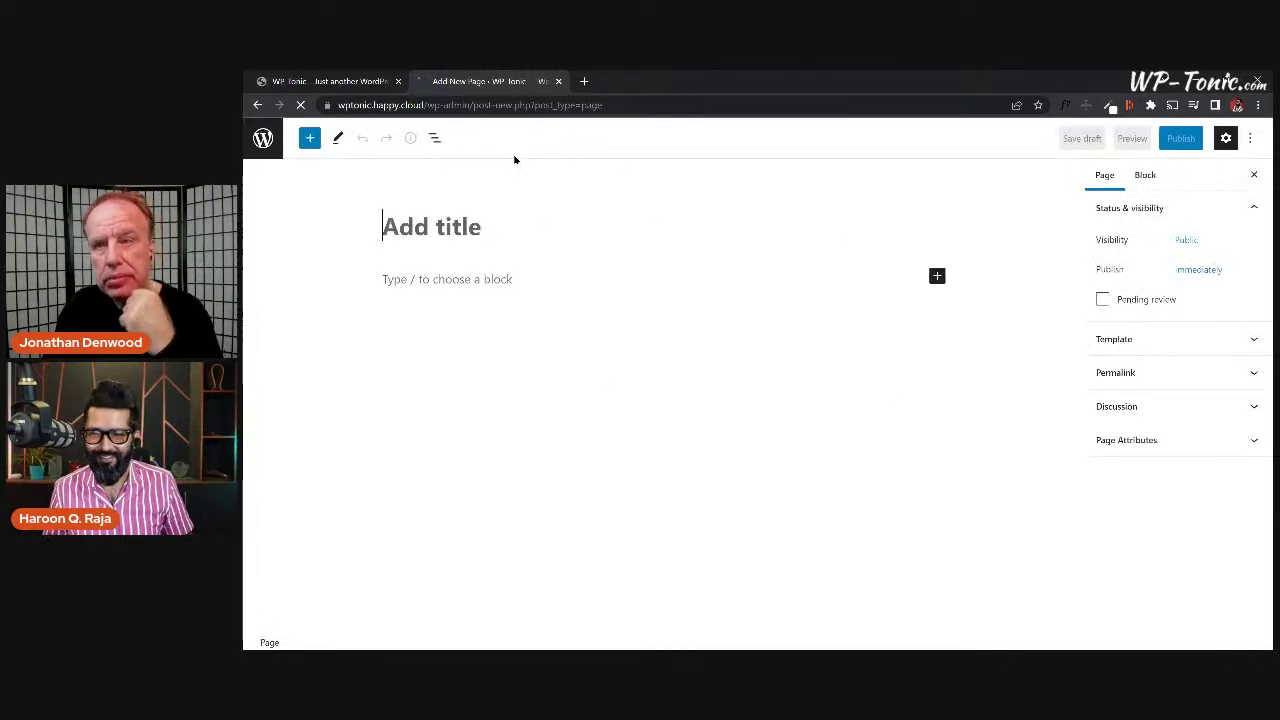
pyautogui.write('Login')
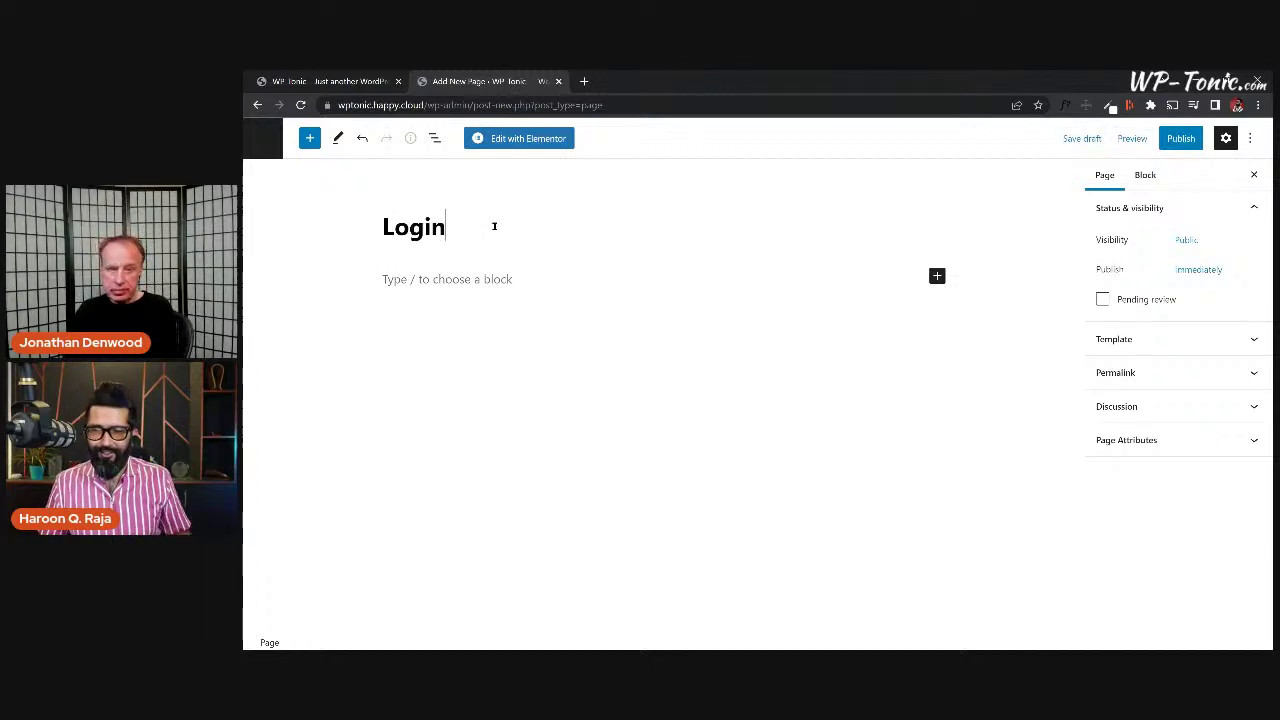
# Add the shortcode [learndash_login] to the Login page's body and publish the page.
pyautogui.click(1175, 143)
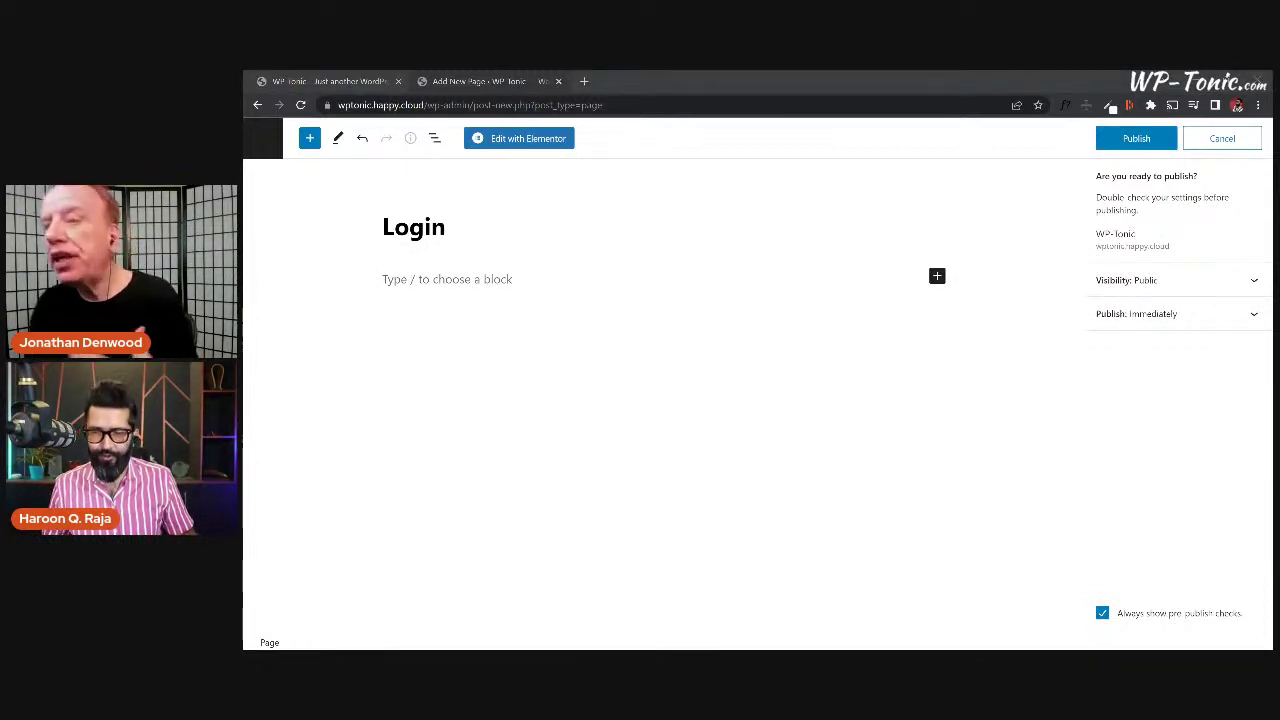
pyautogui.click(437, 281)
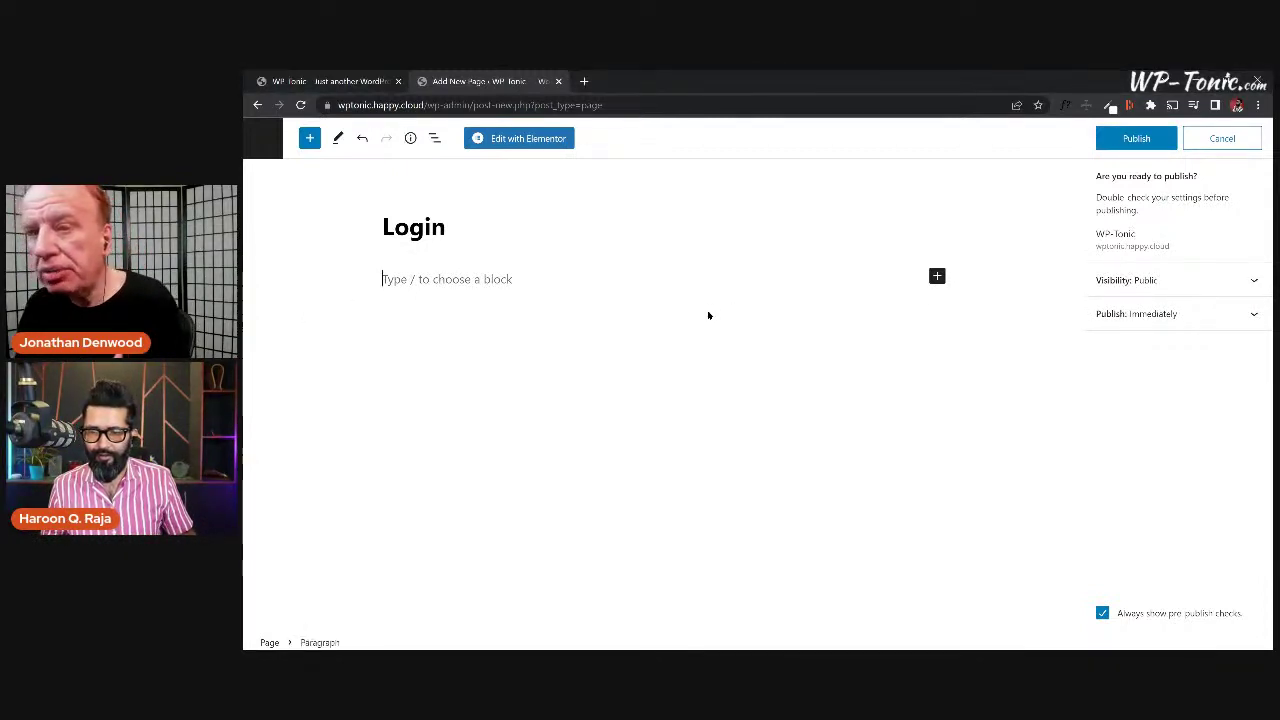
pyautogui.write('[learndash_login]')
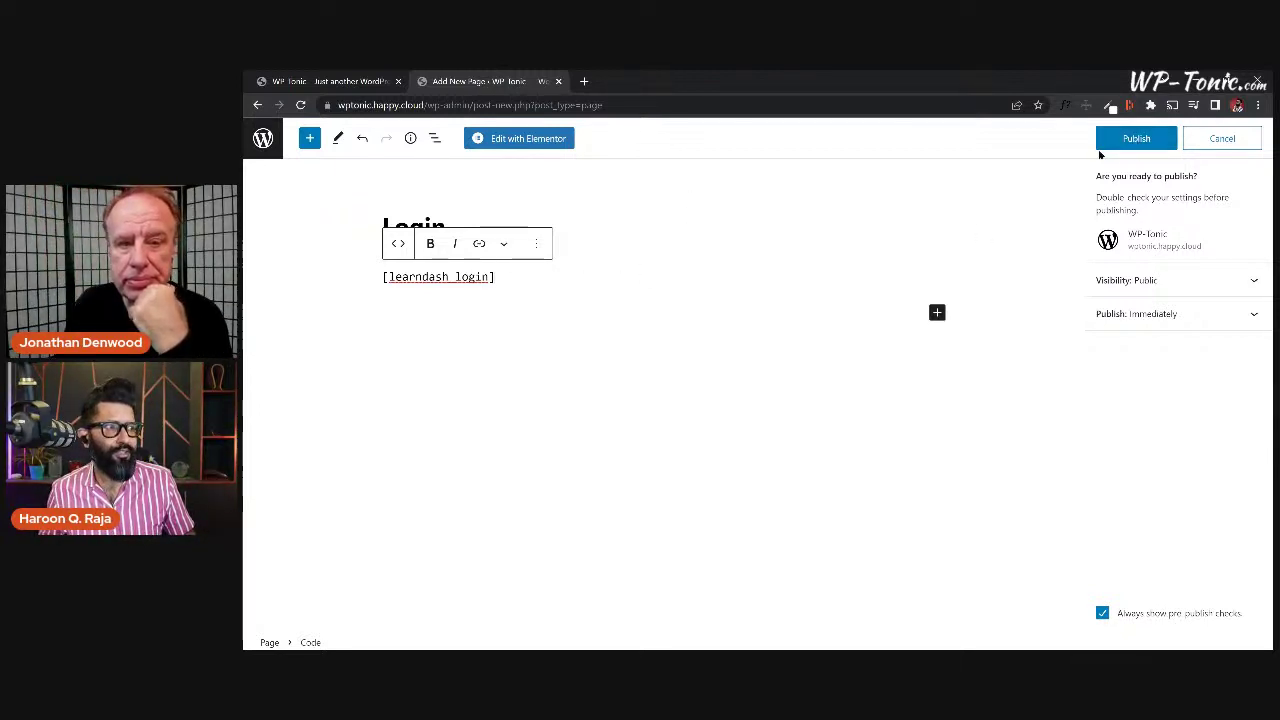
pyautogui.click(1137, 141)
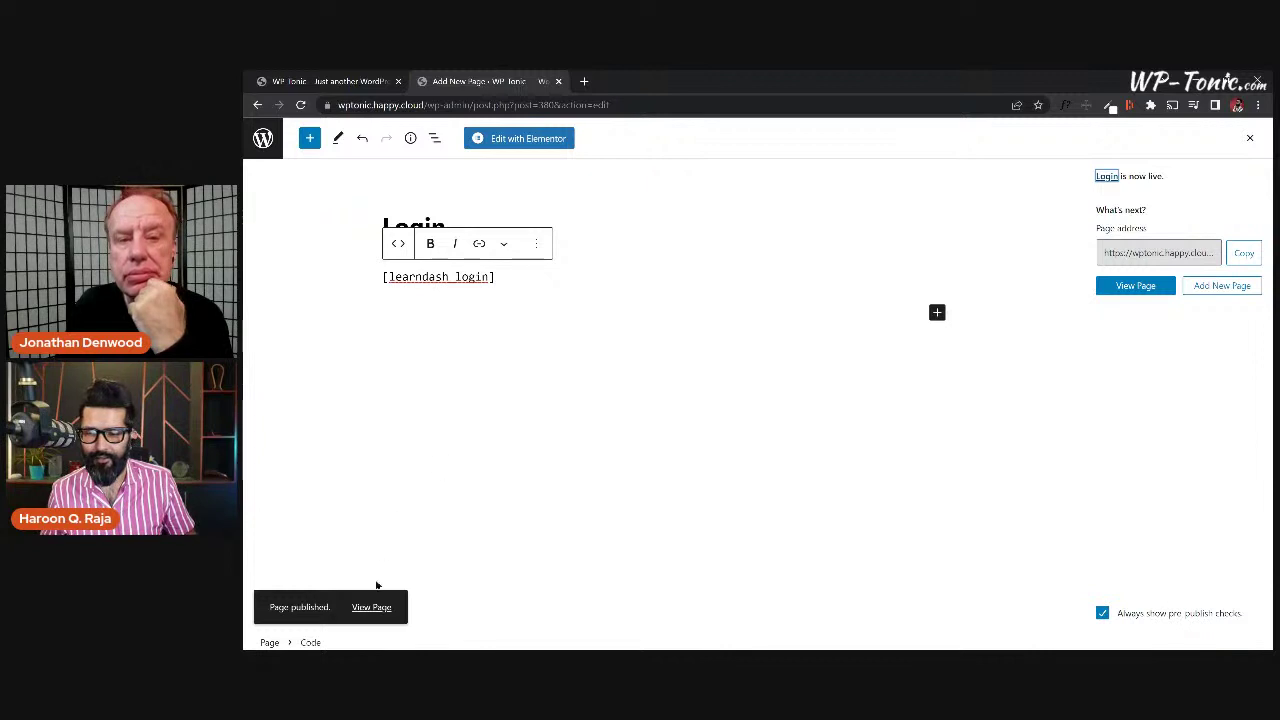
# View the published Login page in a new tab and compare its output with the shortcode in the page editor.
pyautogui.rightClick(375, 606)
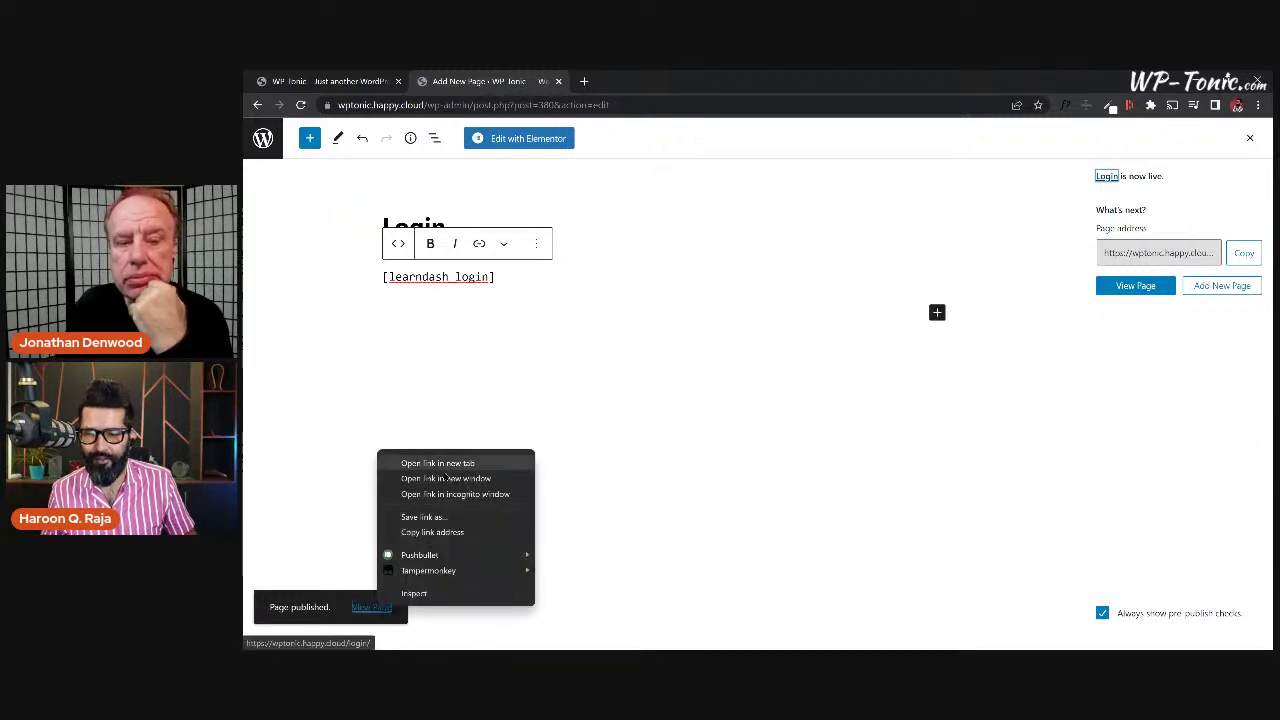
pyautogui.click(440, 464)
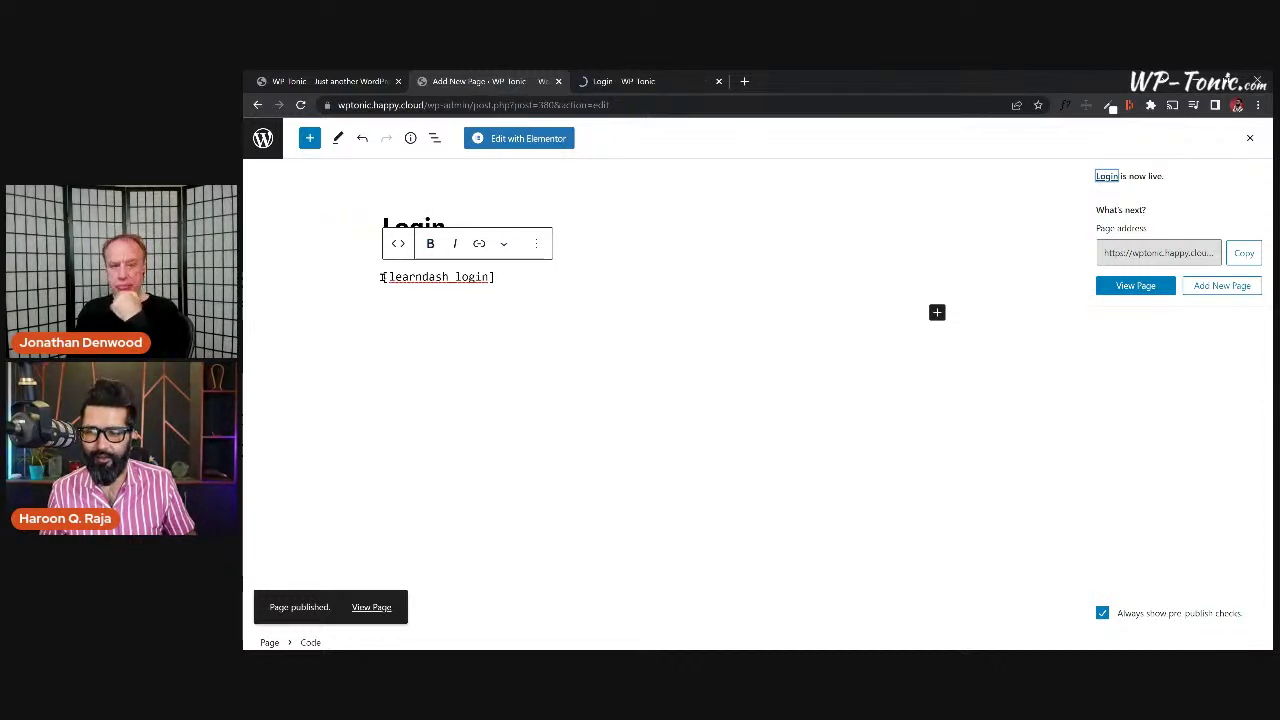
pyautogui.moveTo(494, 277); pyautogui.dragTo(355, 275)
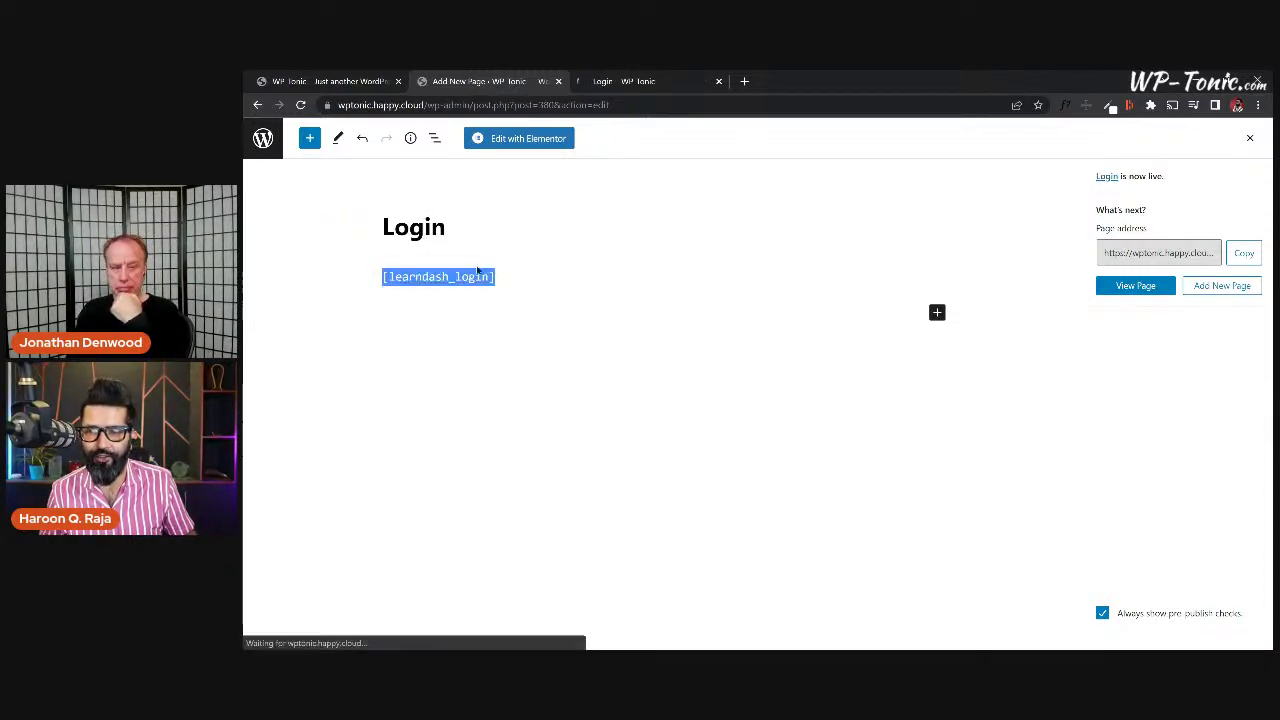
pyautogui.click(625, 81)
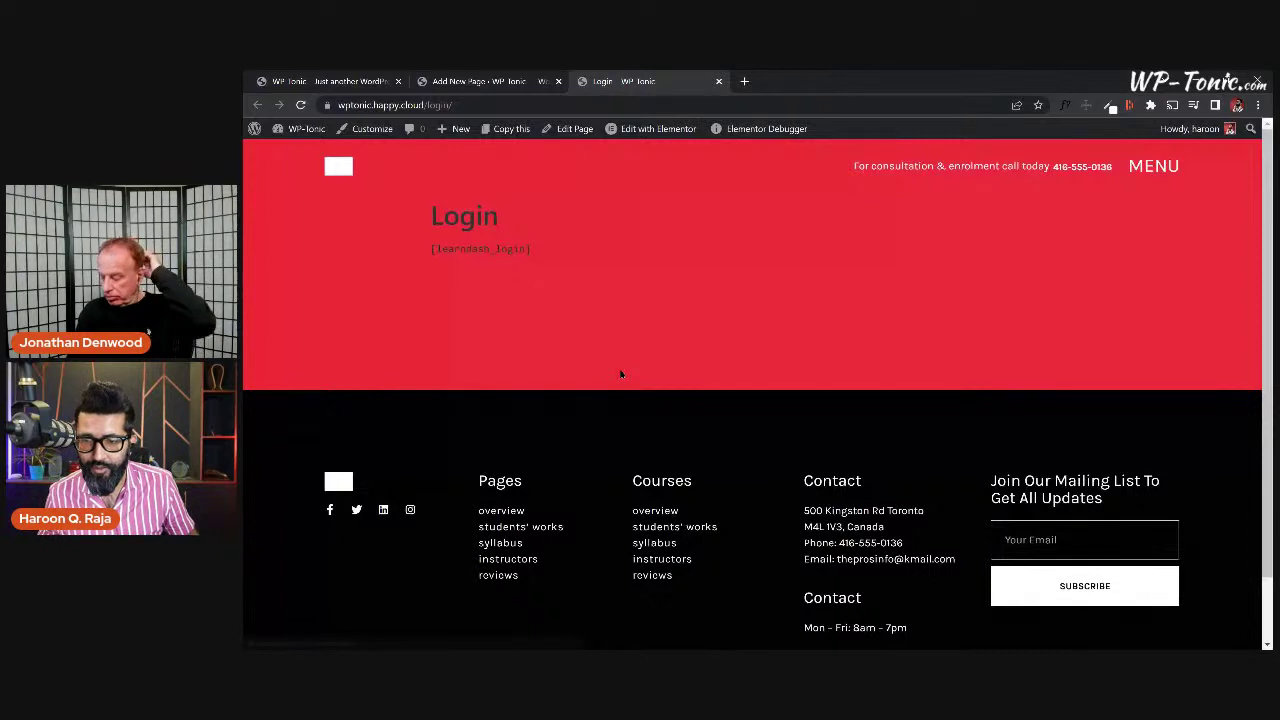
pyautogui.hotkey('ctrl', 'shift', 'Tab')
pyautogui.click(534, 277)
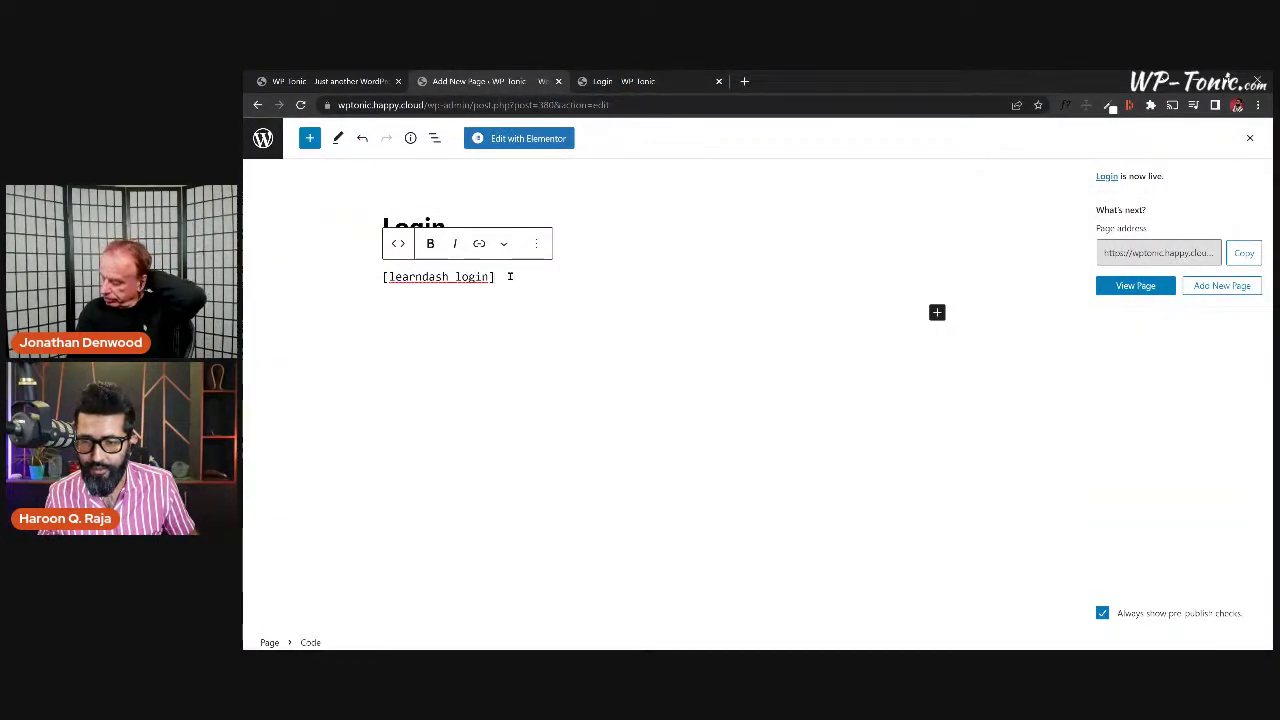
pyautogui.moveTo(509, 276); pyautogui.dragTo(389, 277)
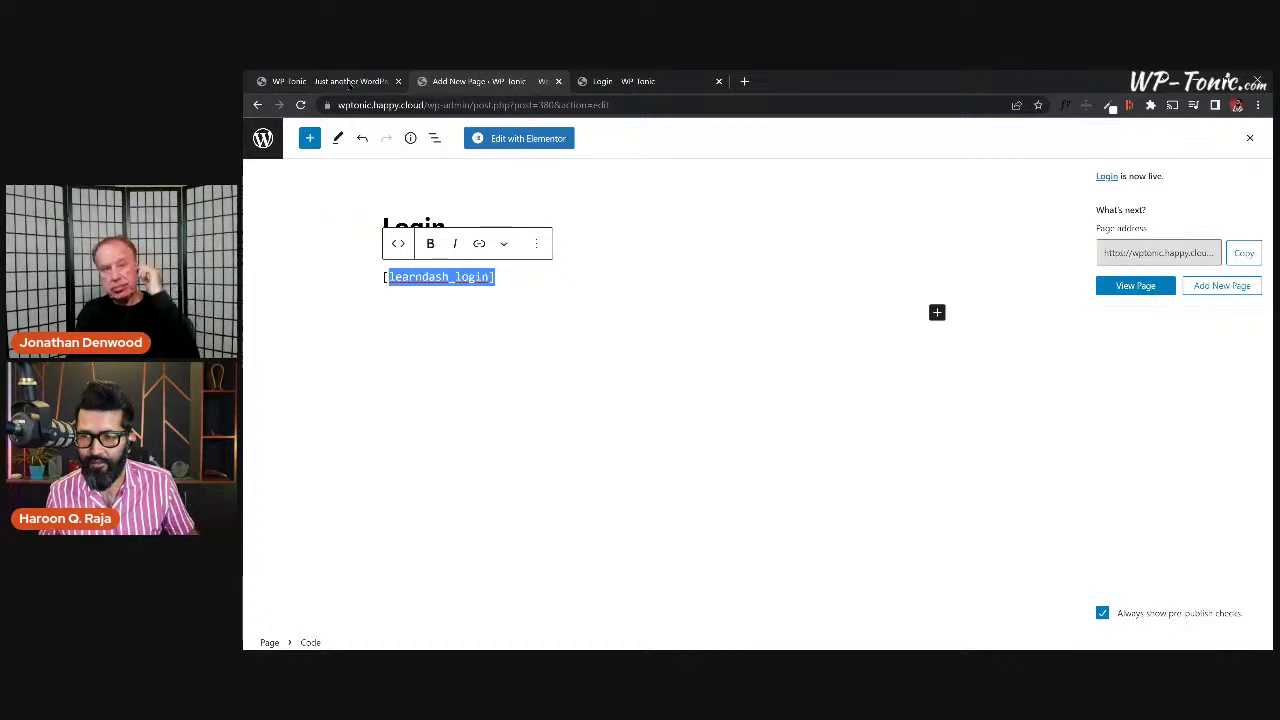
pyautogui.click(348, 84)
pyautogui.hotkey('ctrl', 'Tab')
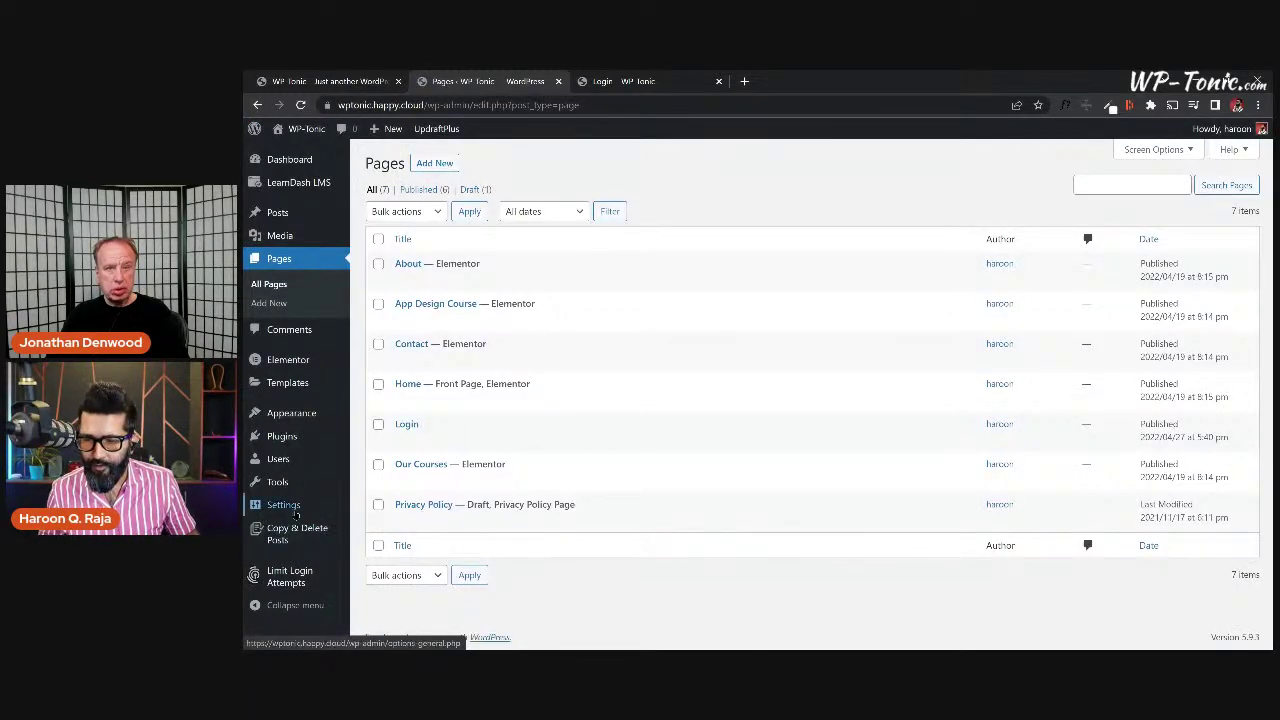
# In the site's General Settings, allow anyone to register with Subscriber as the new user default role, and save the changes.
pyautogui.moveTo(296, 511)
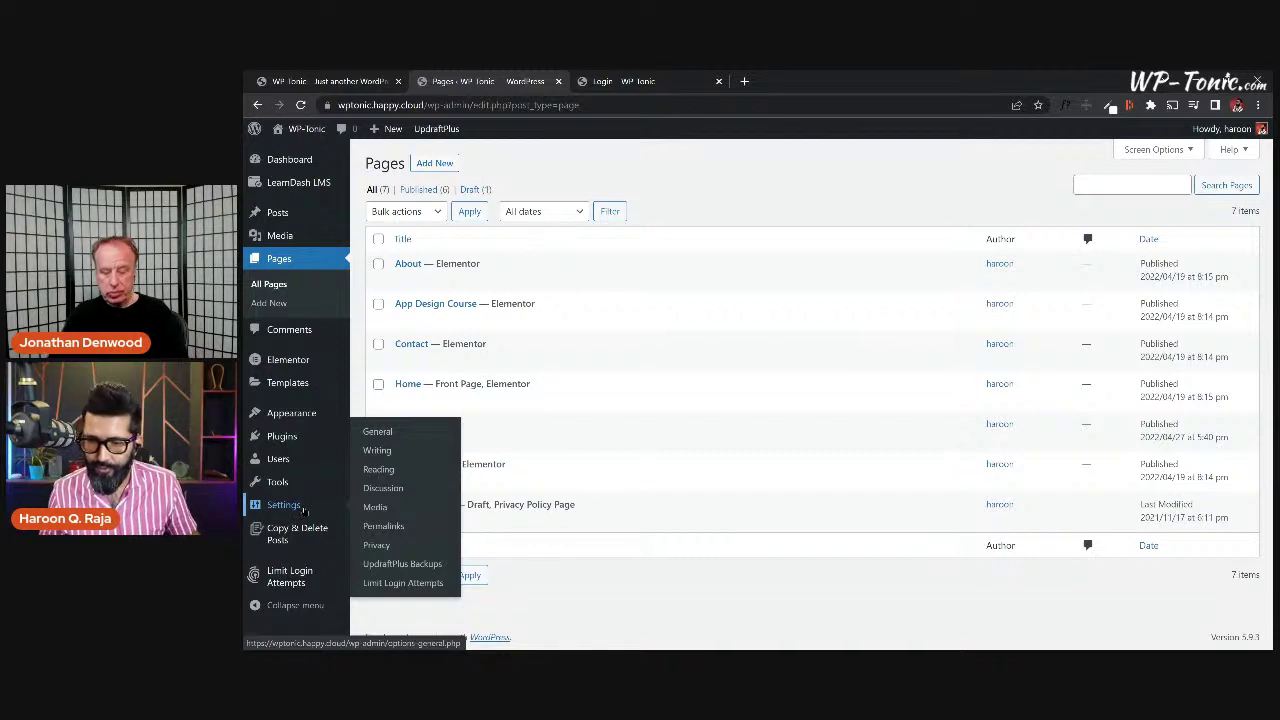
pyautogui.click(387, 433)
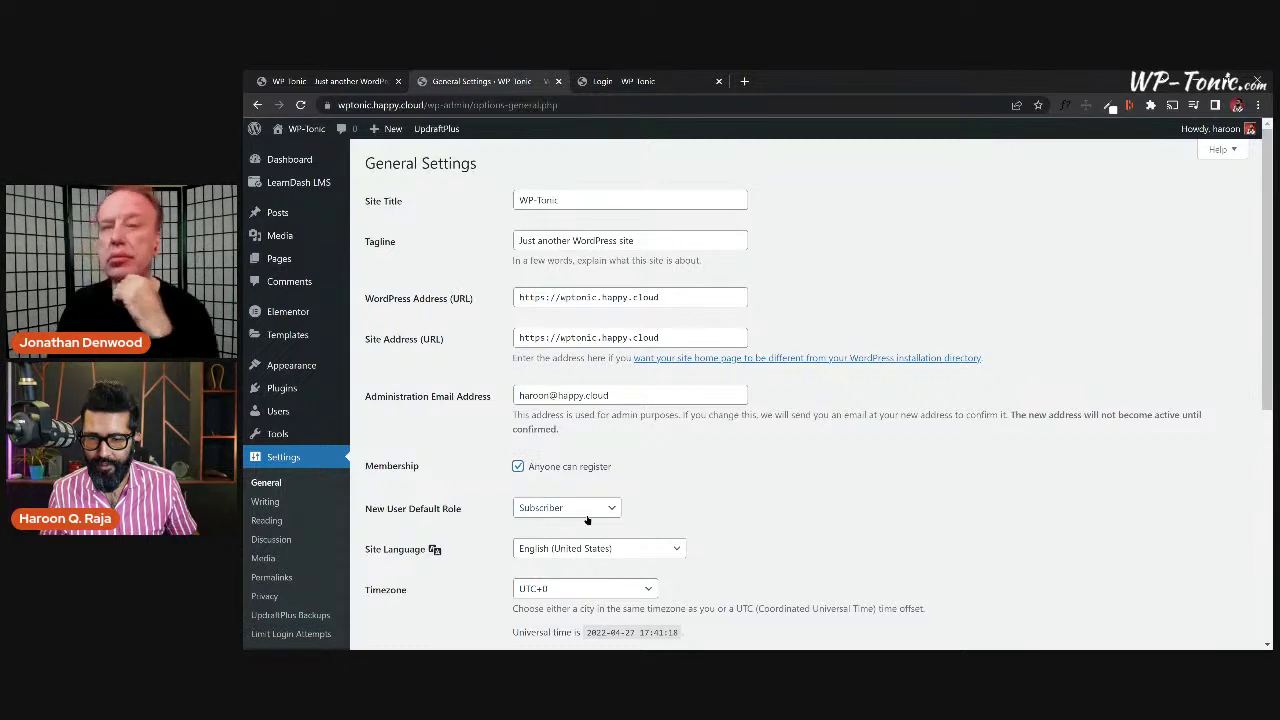
pyautogui.click(612, 508)
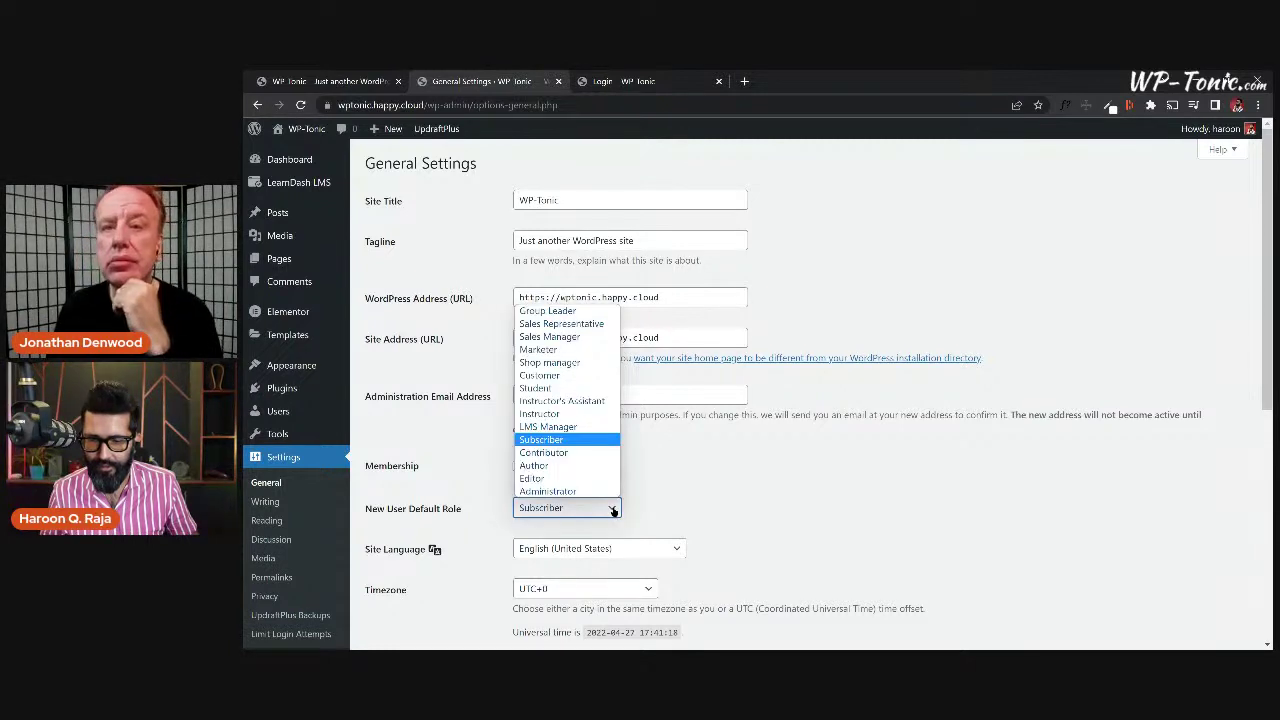
pyautogui.click(527, 441)
pyautogui.scroll(-10, 527, 441)
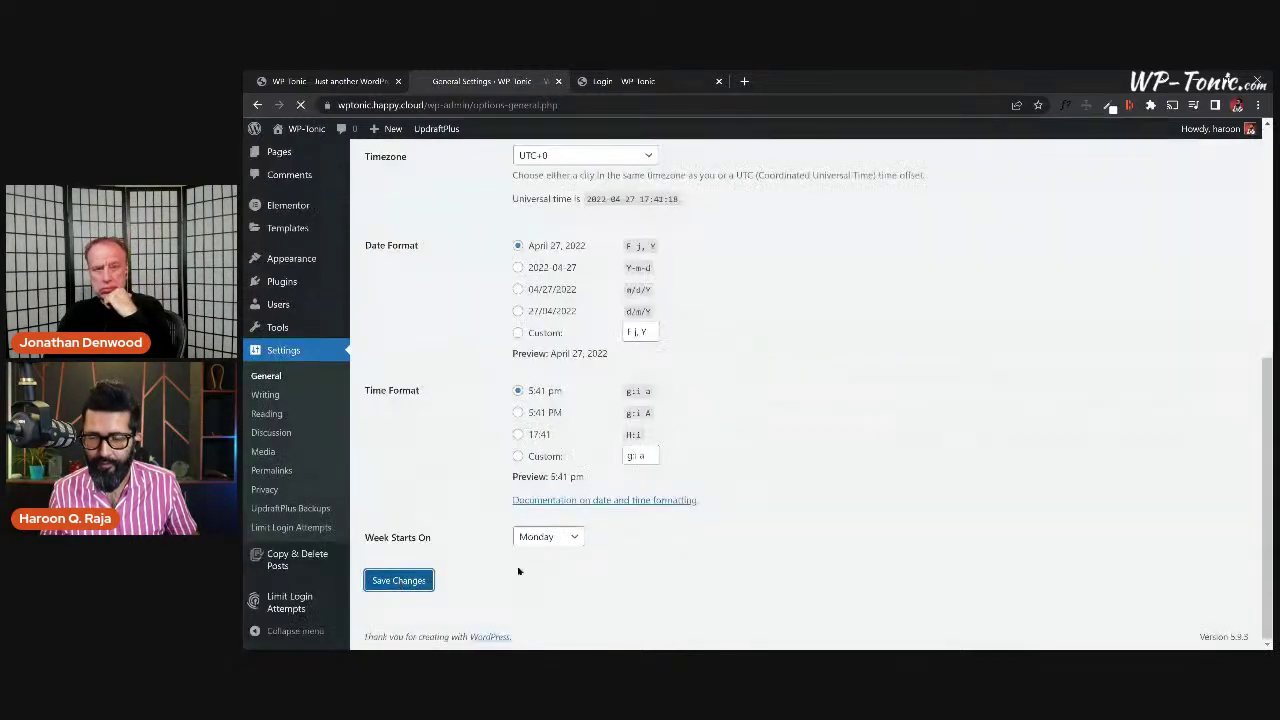
pyautogui.click(397, 580)
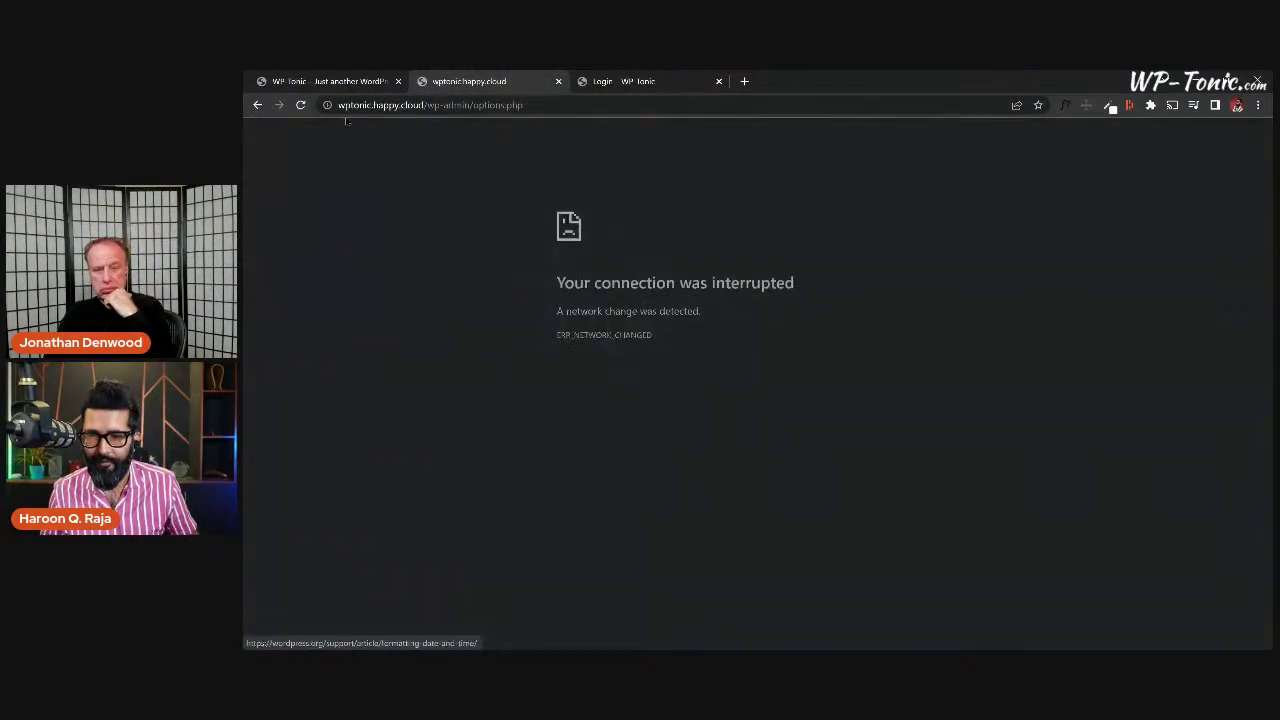
pyautogui.click(300, 104)
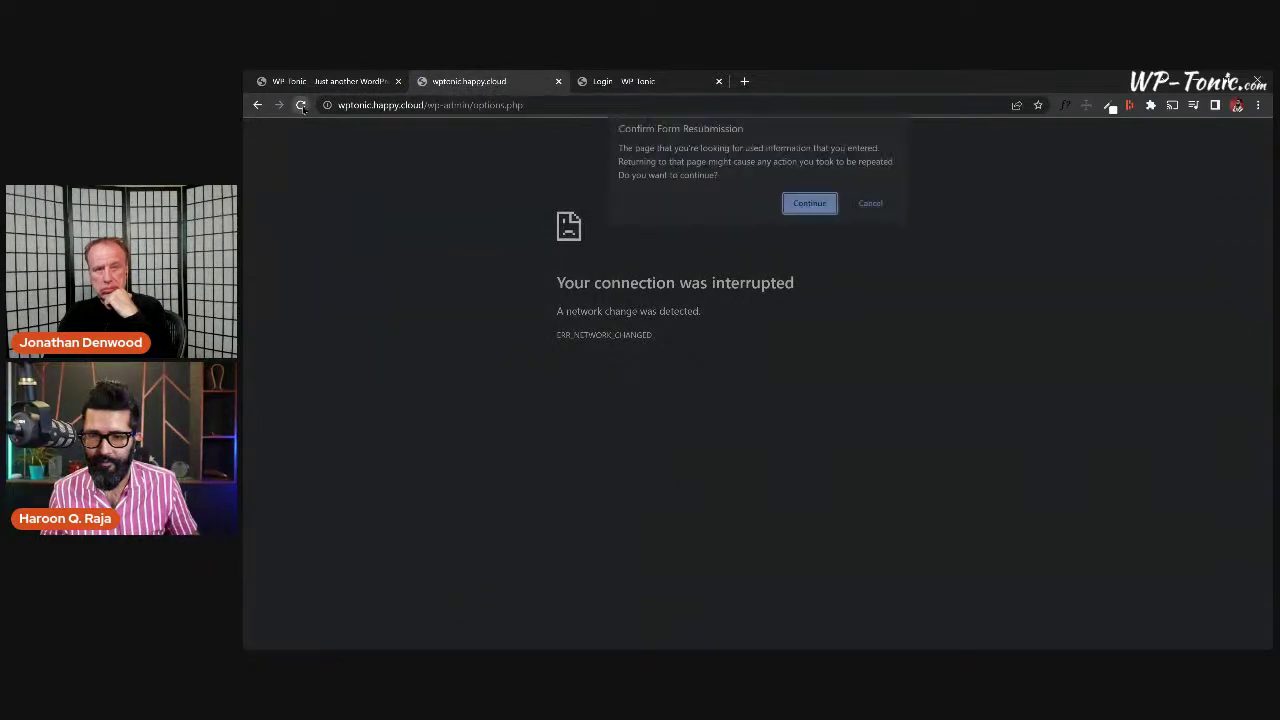
pyautogui.click(806, 208)
# Reload the live Login page to check how it renders with the saved General Settings.
pyautogui.click(612, 84)
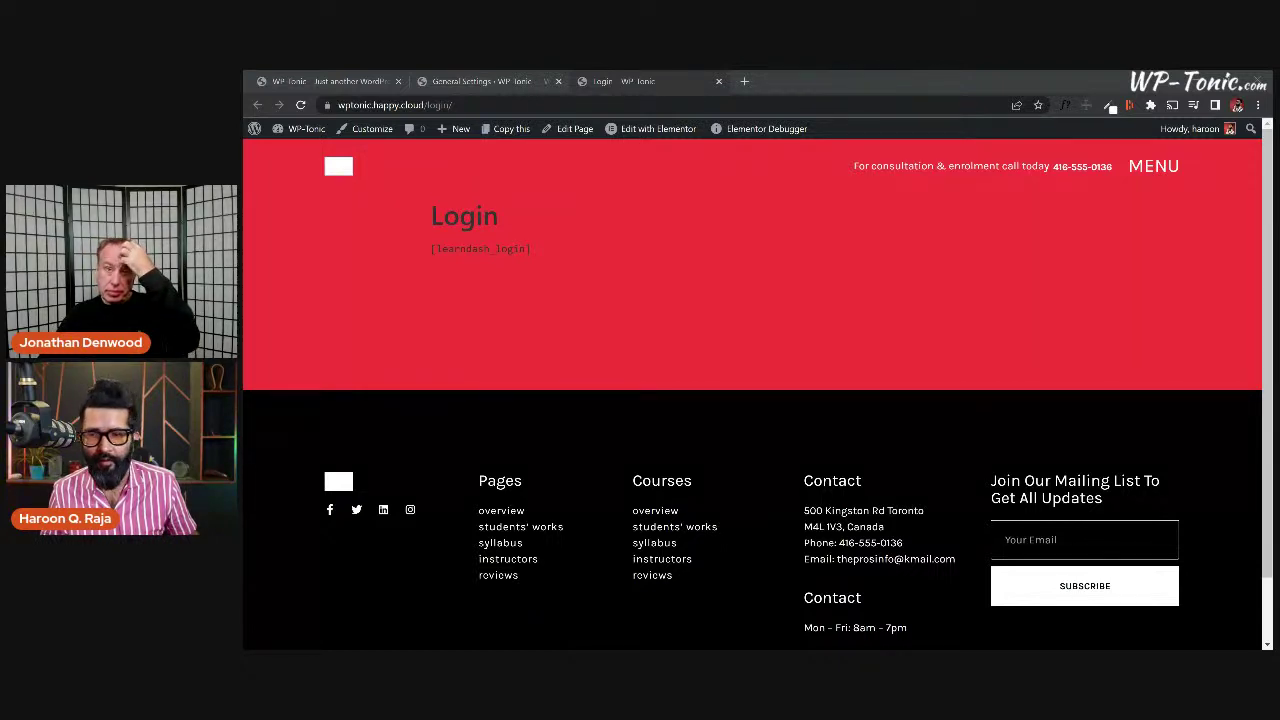
pyautogui.click(452, 88)
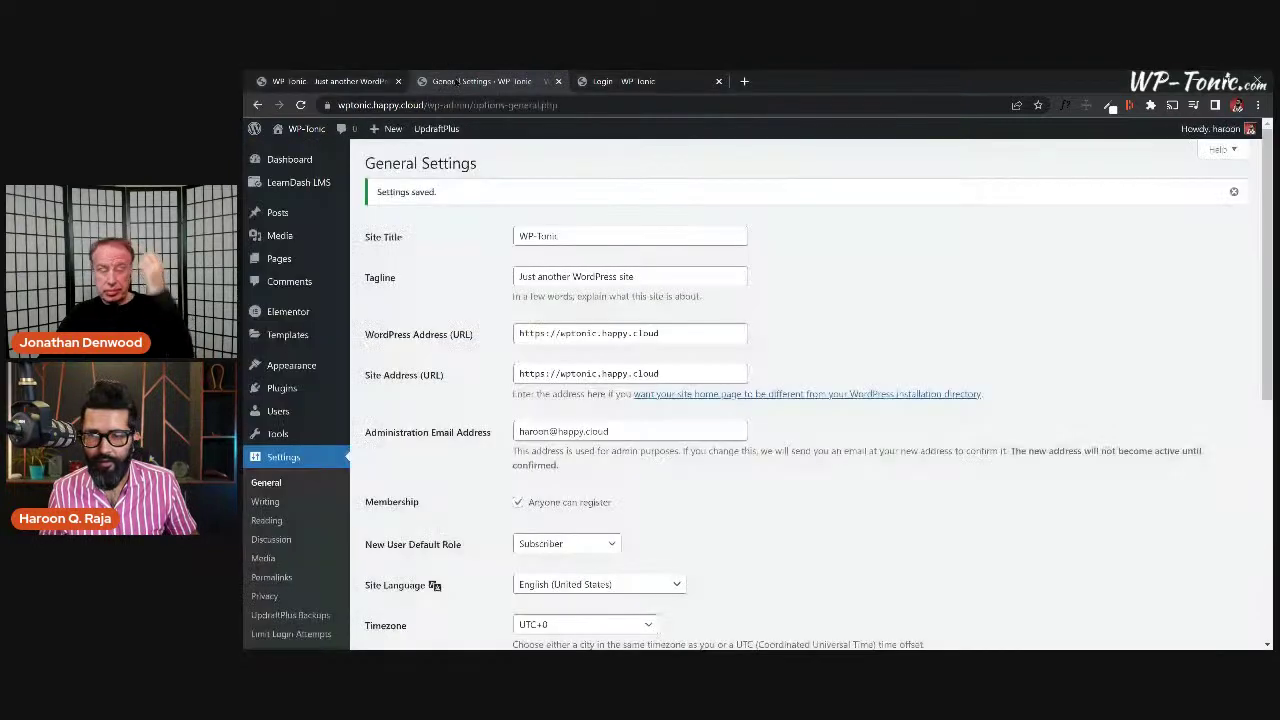
pyautogui.hotkey('ctrl', 'Tab')
pyautogui.click(301, 106)
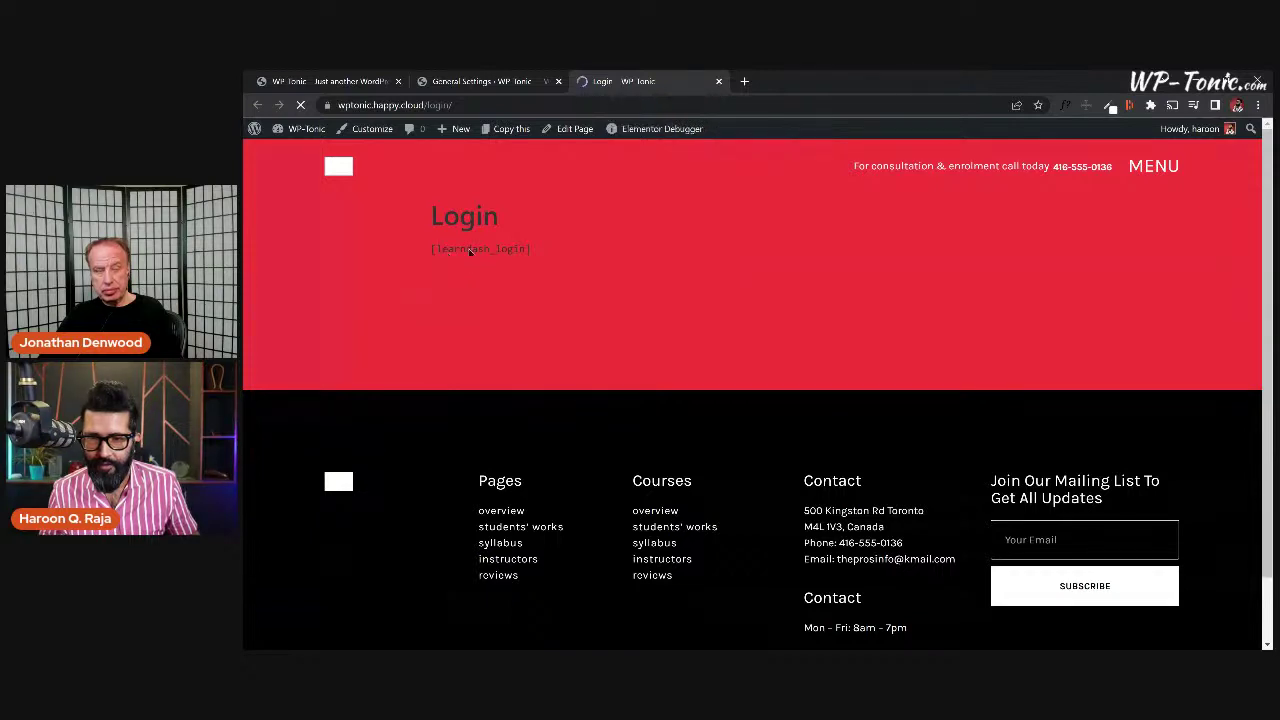
# Enable Login & Registration in LearnDash's general settings and save them.
pyautogui.click(495, 84)
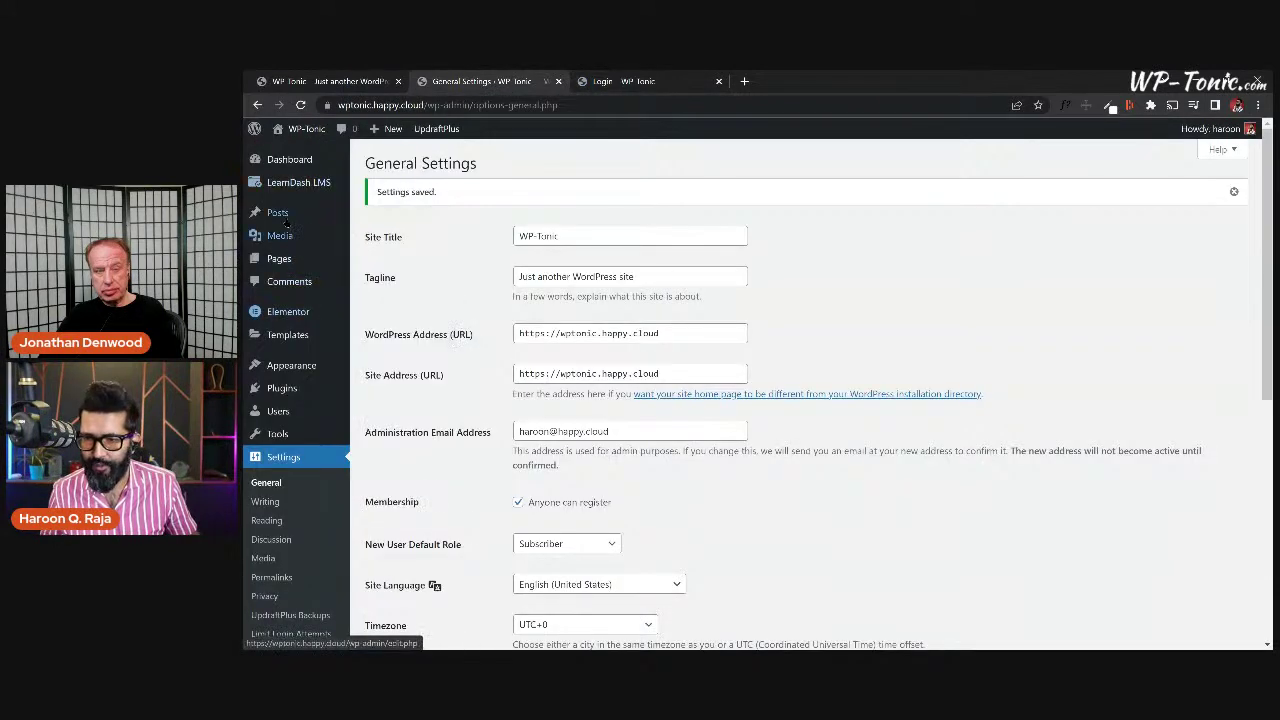
pyautogui.moveTo(292, 262)
pyautogui.click(380, 260)
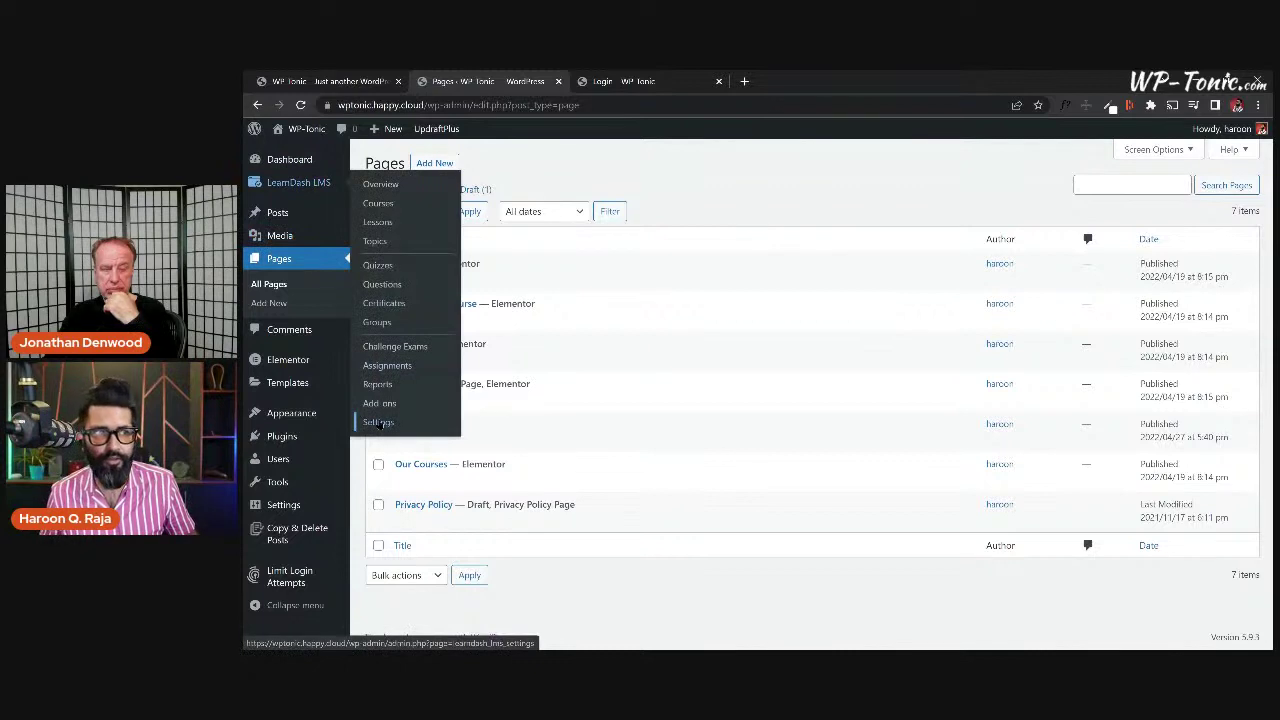
pyautogui.click(378, 422)
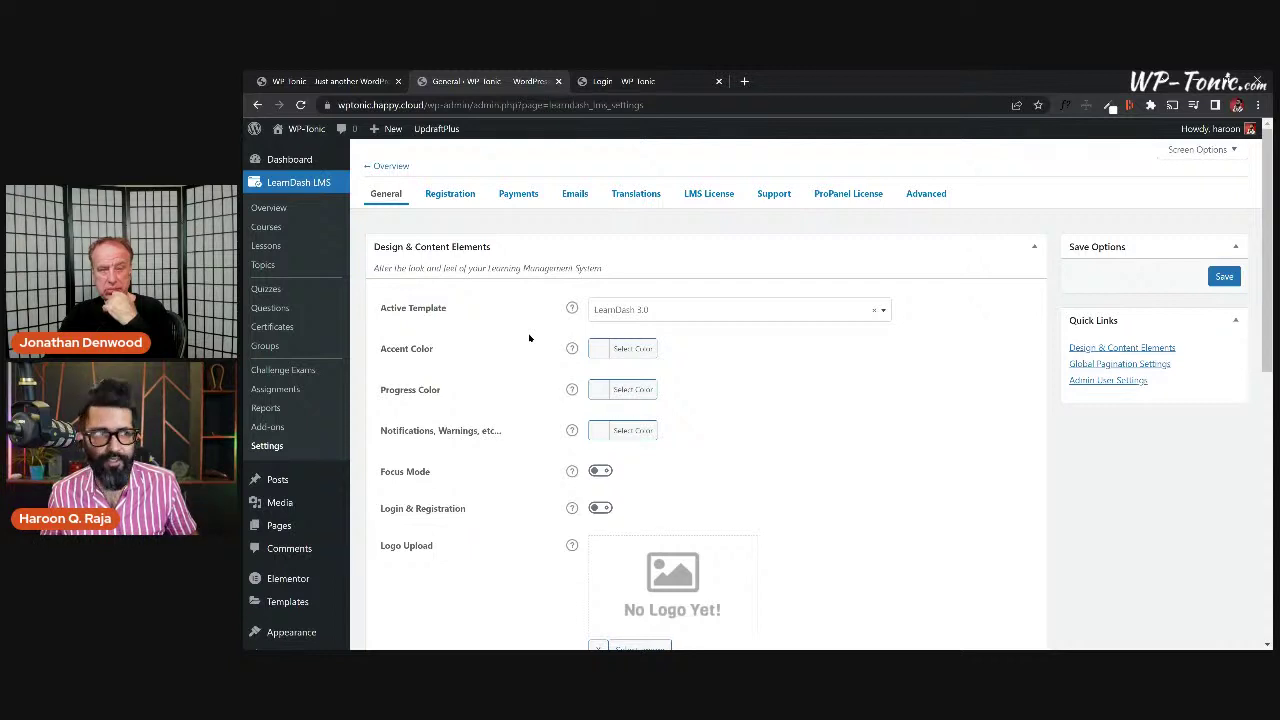
pyautogui.scroll(-1, 530, 338)
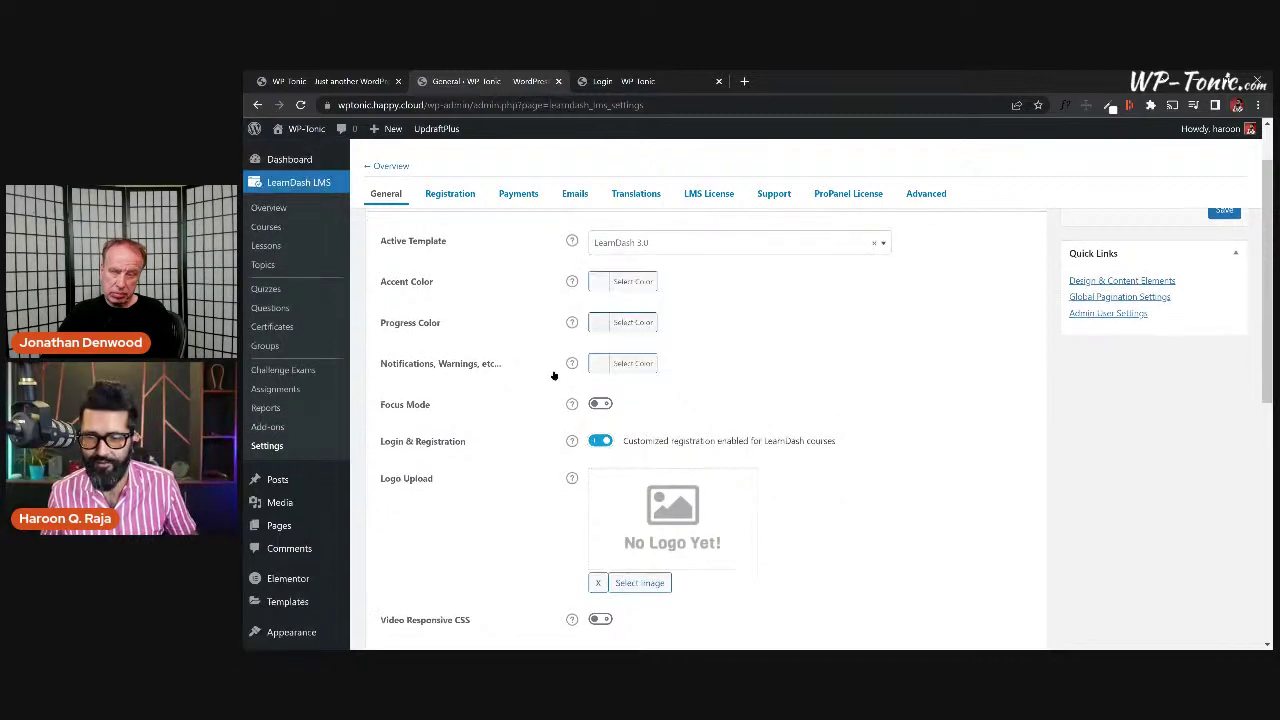
pyautogui.scroll(-3, 551, 378)
pyautogui.scroll(-3, 551, 379)
pyautogui.scroll(10, 1266, 371)
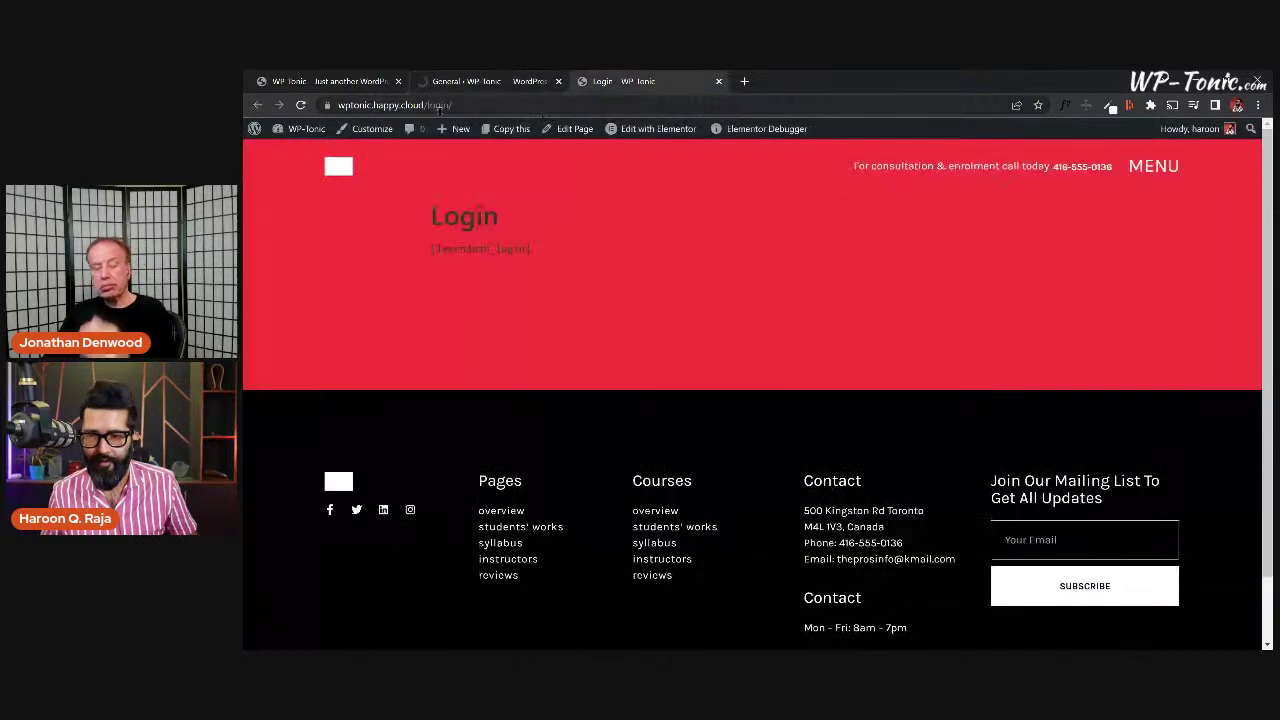
# Reload the live Login page to check the shortcode output, and return to the LearnDash settings.
pyautogui.click(615, 88)
pyautogui.click(300, 106)
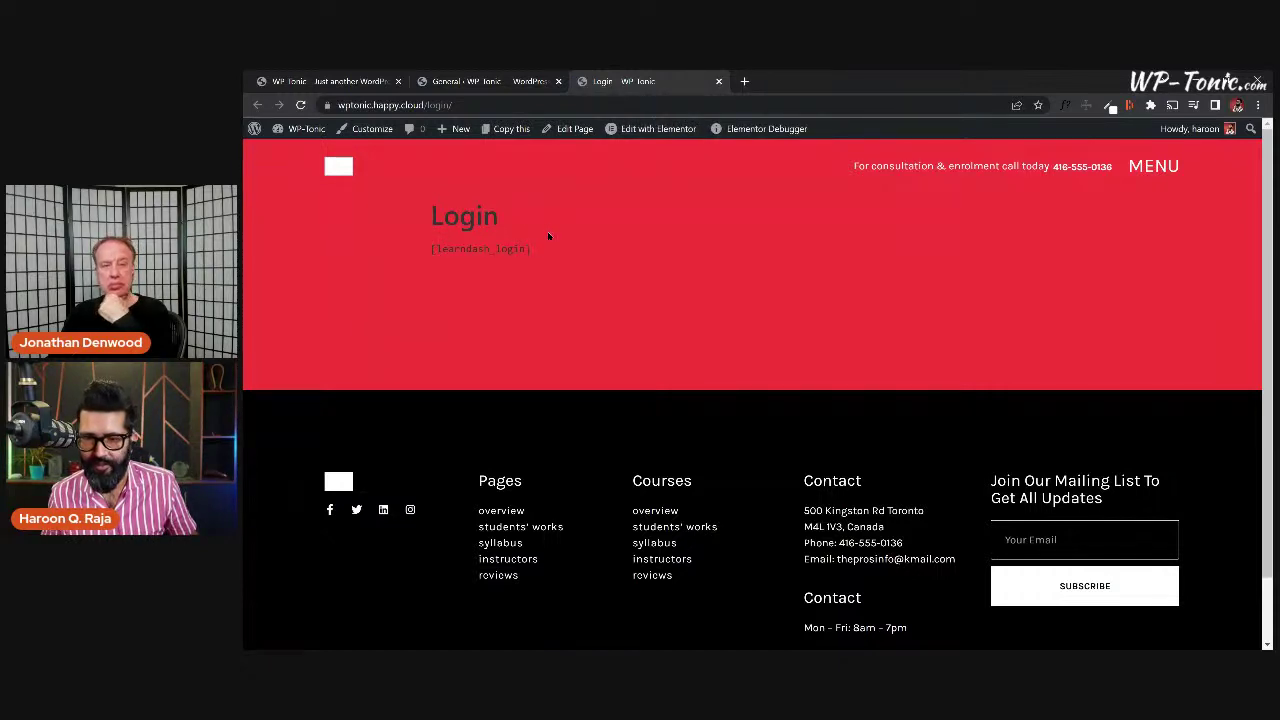
pyautogui.click(500, 84)
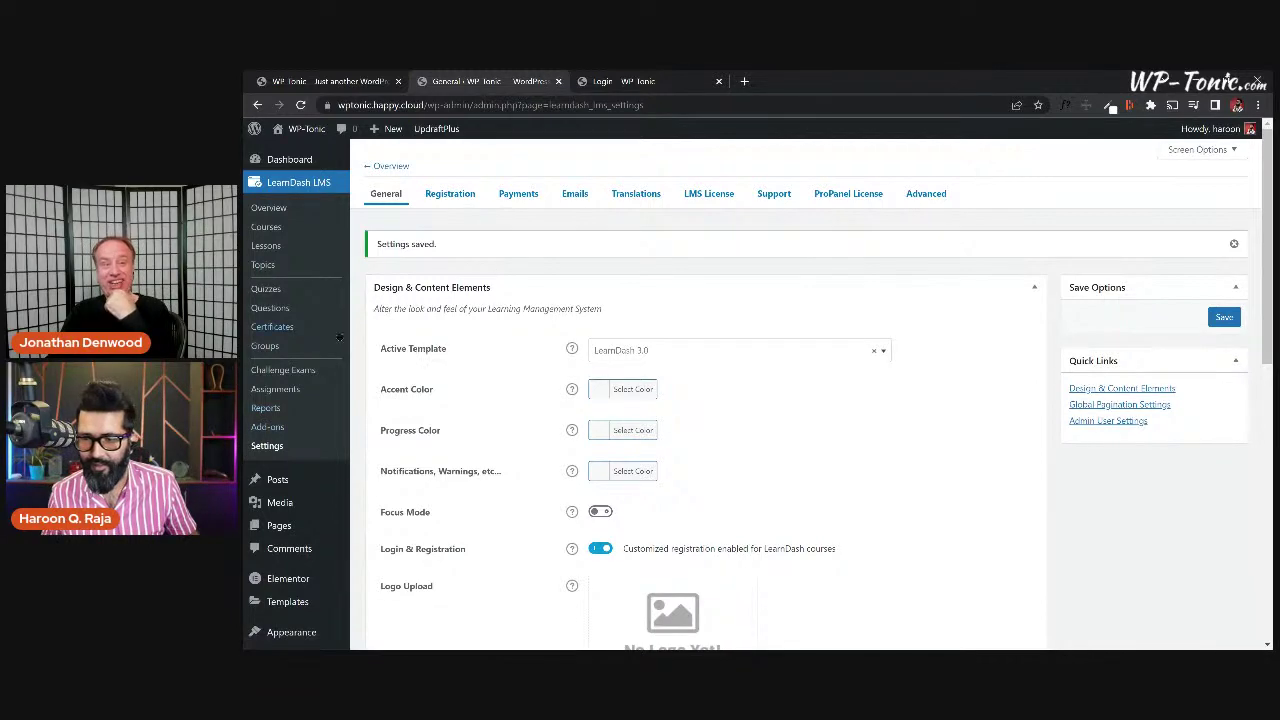
# Open the Login page from the Pages list, clear its code block and switch to editing it with Elementor.
pyautogui.scroll(-1, 312, 467)
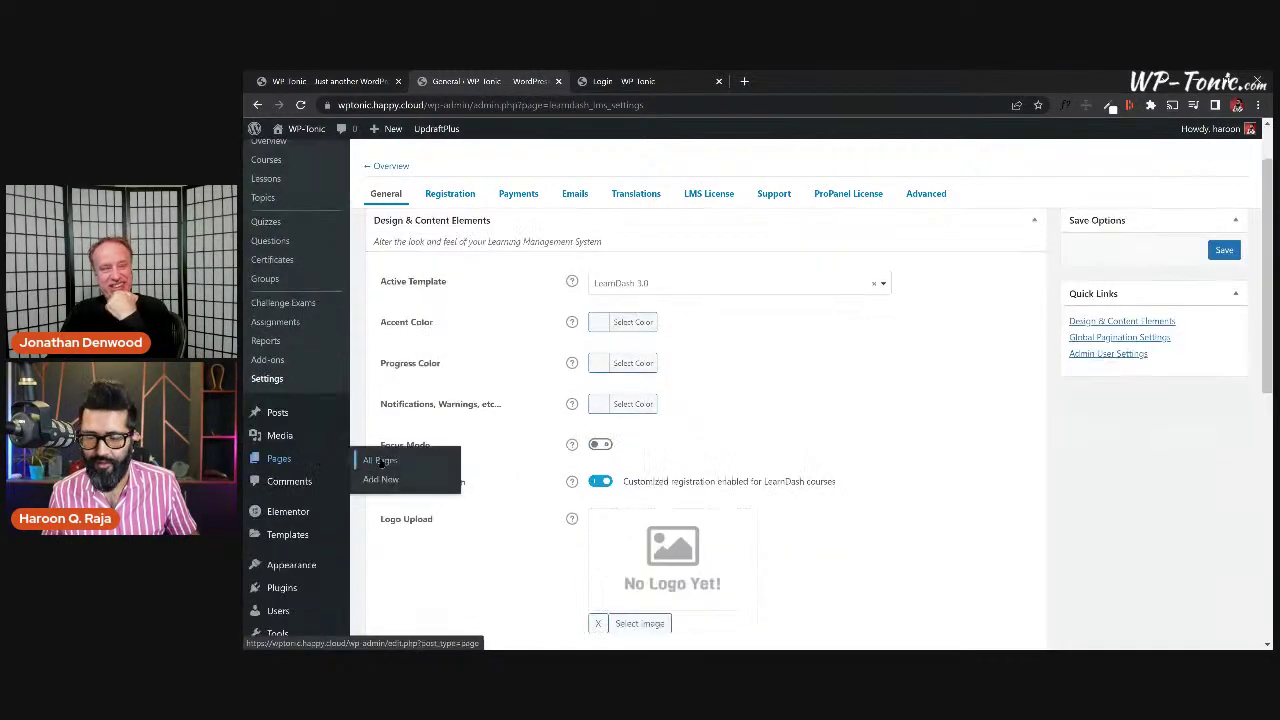
pyautogui.click(300, 459)
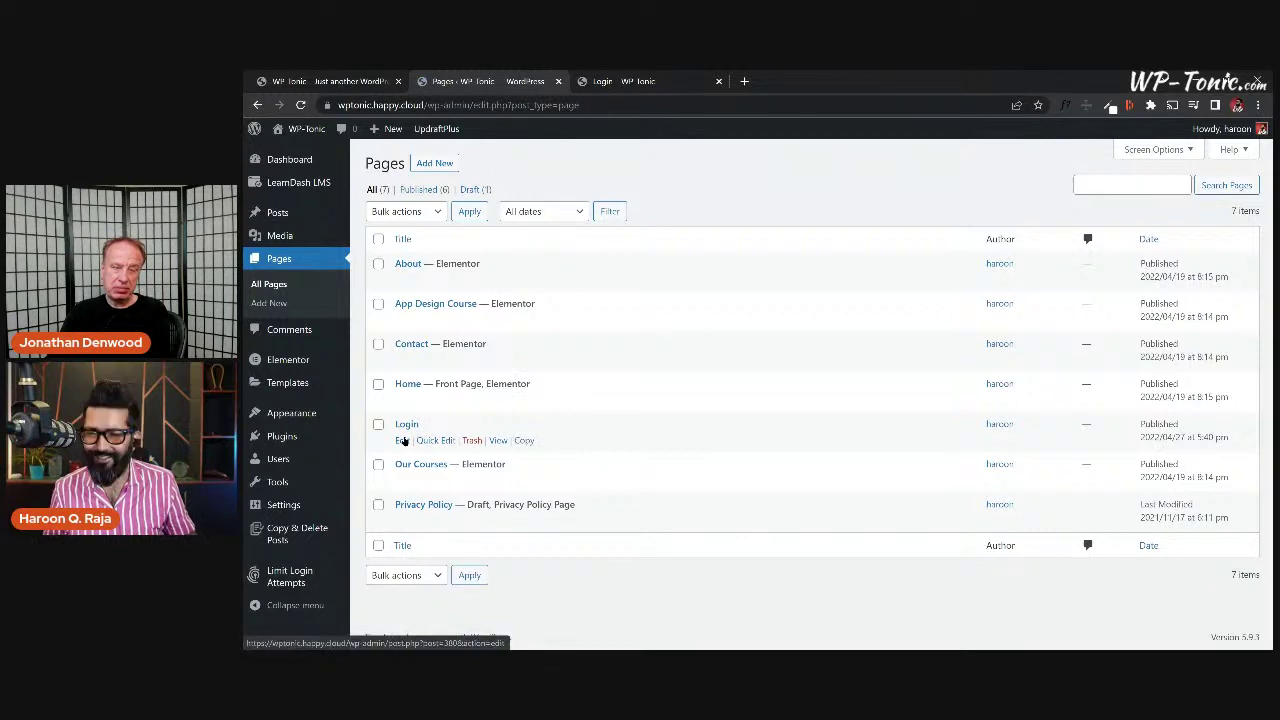
pyautogui.click(402, 441)
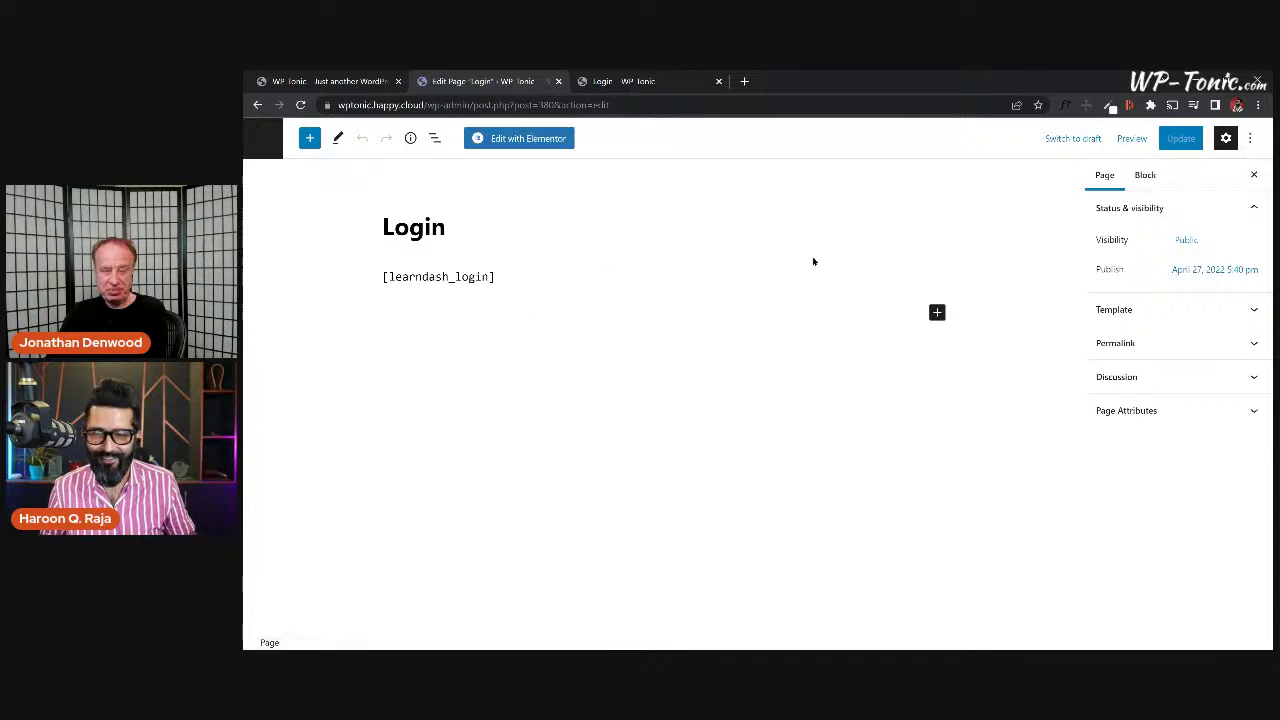
pyautogui.tripleClick(536, 273)
pyautogui.press('BackSpace')
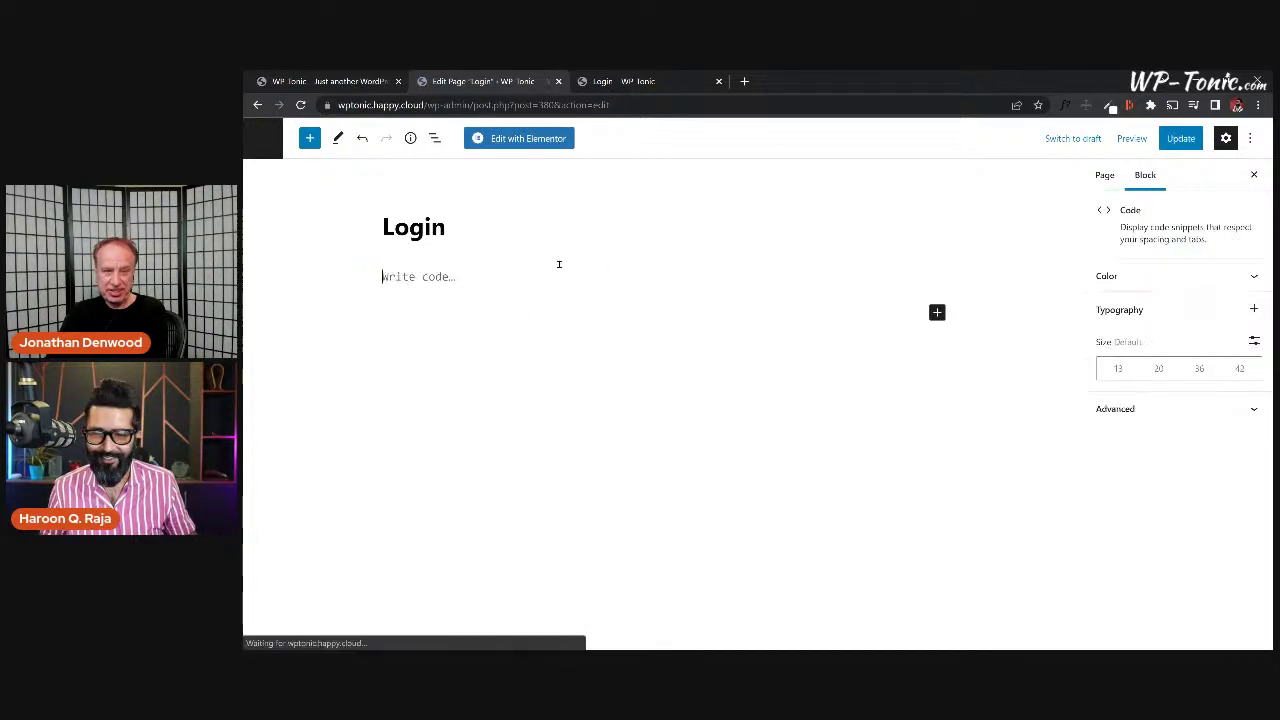
pyautogui.click(532, 141)
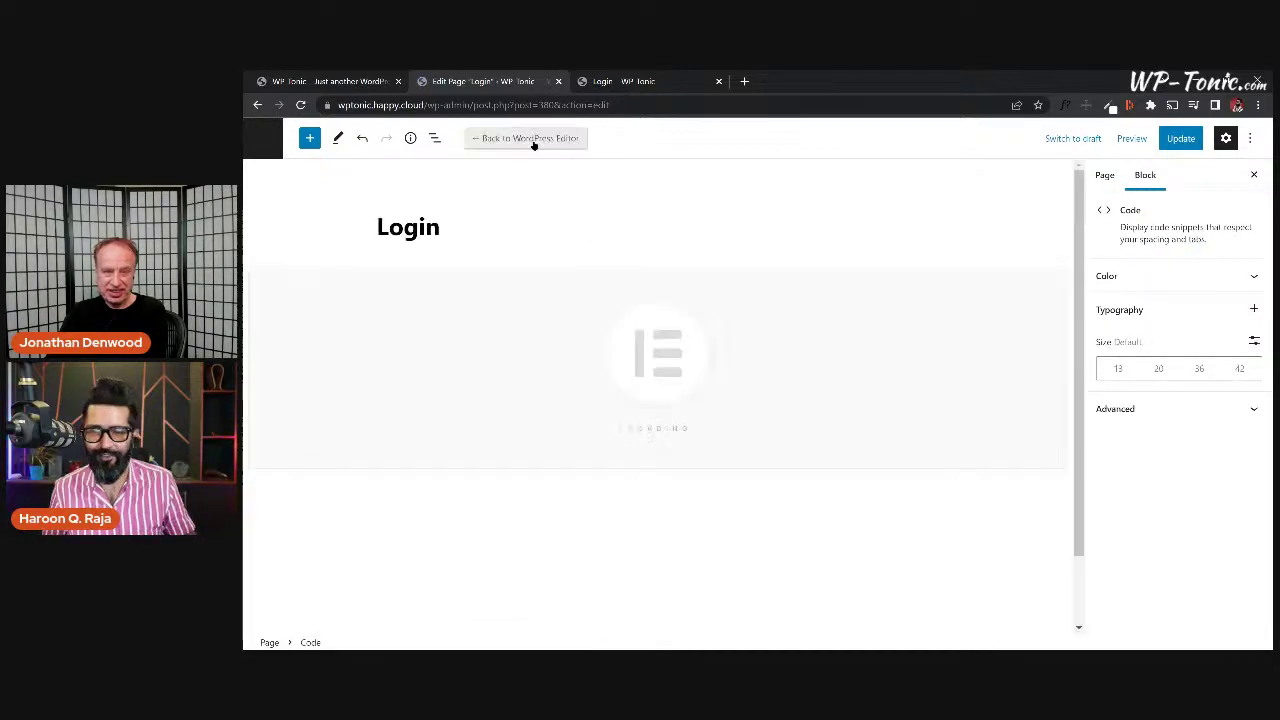
# Delete the text widget containing [learndash_login] from the Login page's Elementor layout.
pyautogui.click(821, 180)
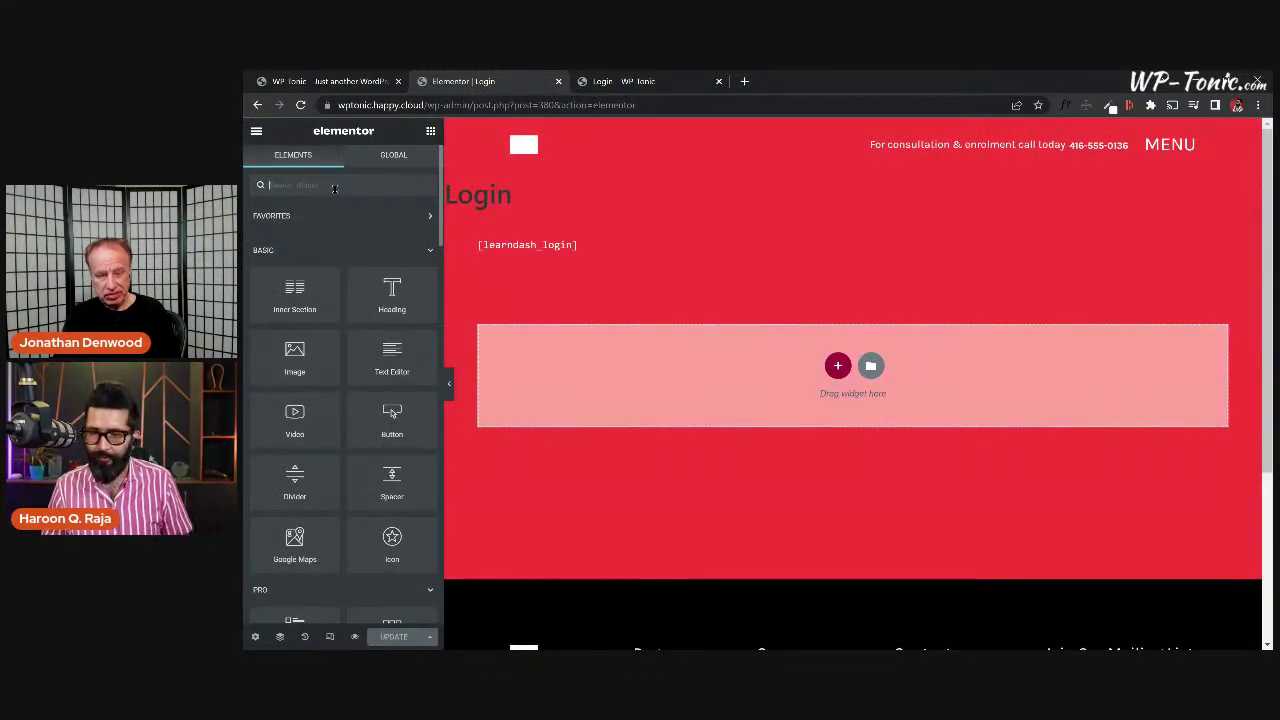
pyautogui.write('learn')
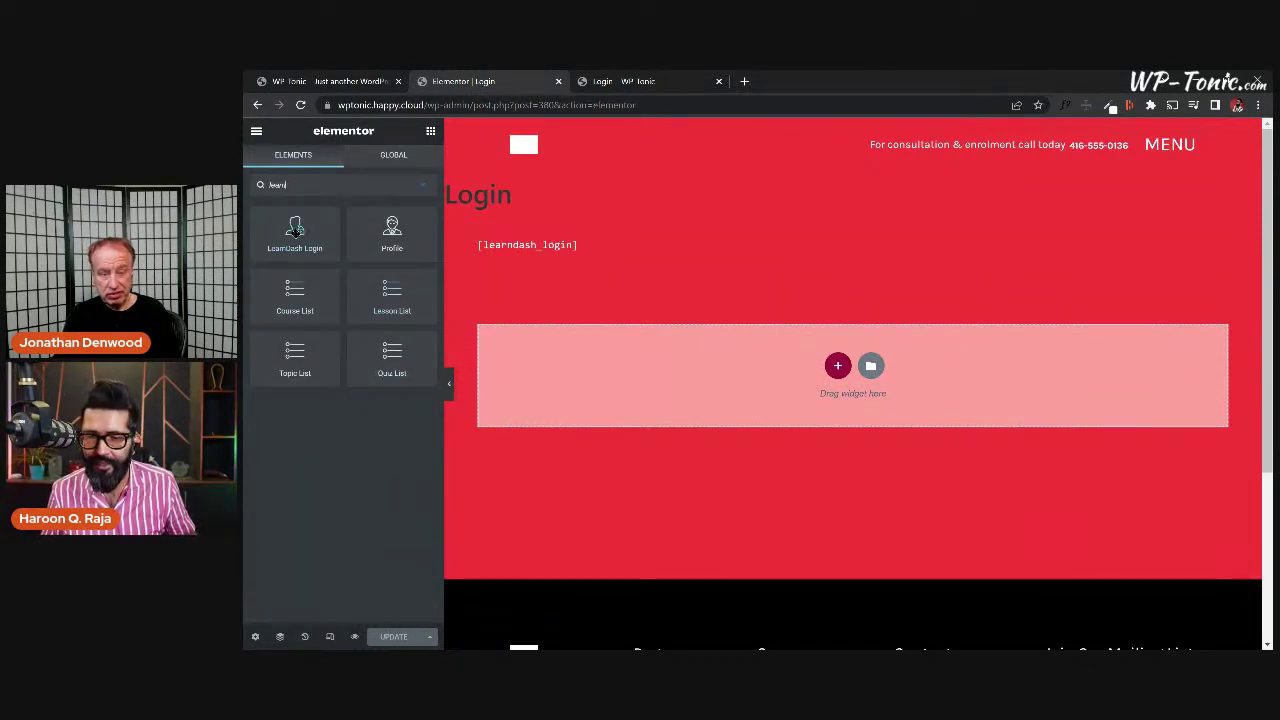
pyautogui.rightClick(1222, 234)
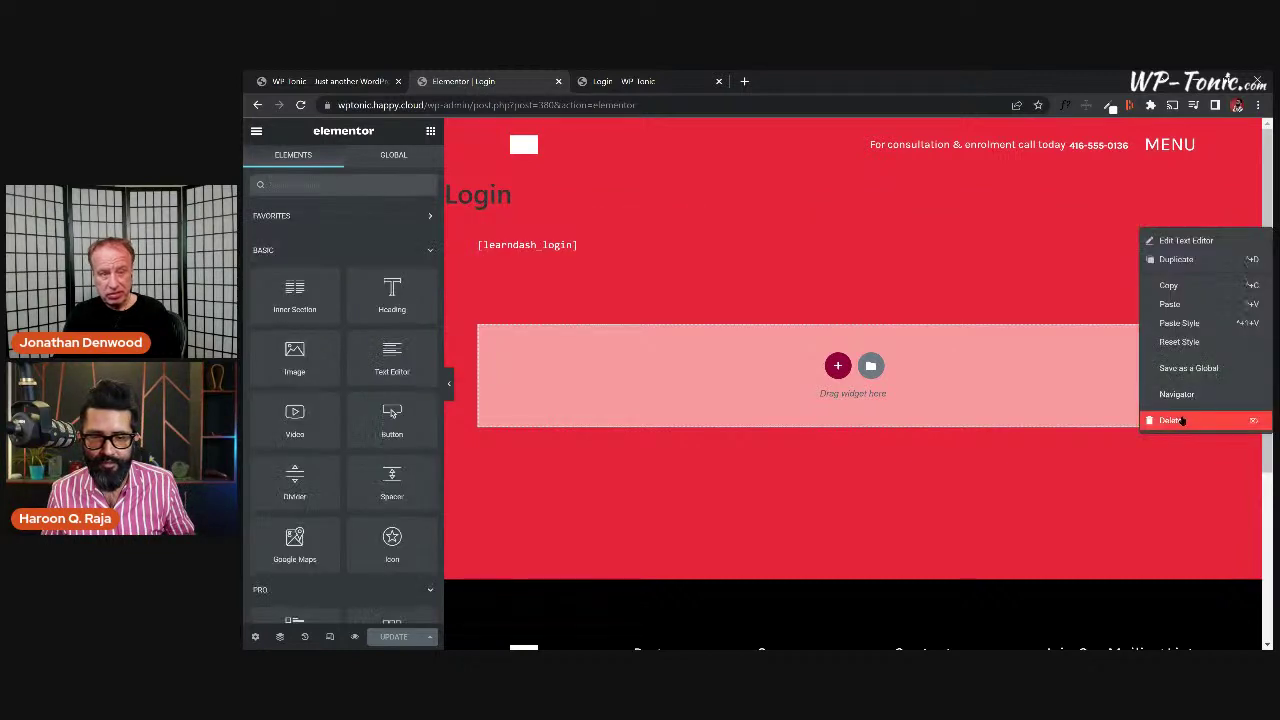
pyautogui.click(1181, 421)
pyautogui.click(871, 213)
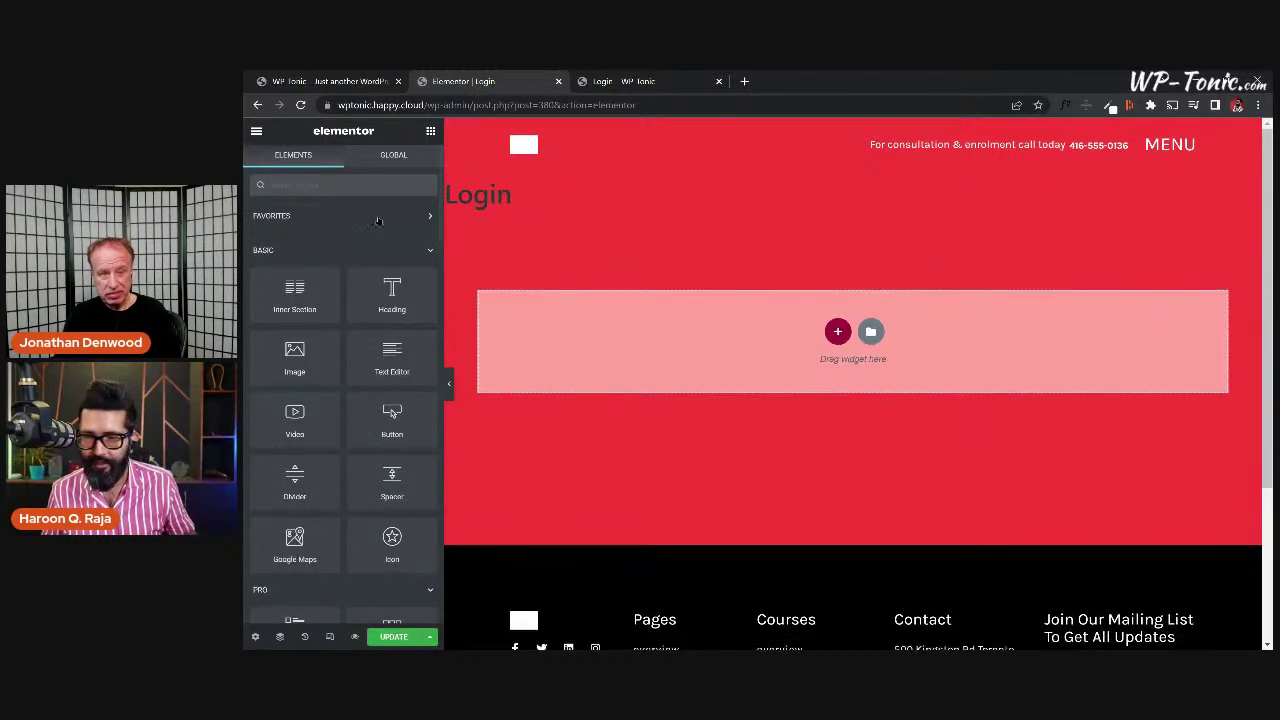
# Find the LearnDash Login widget by searching for "learndash", place it below the Login title and update the page.
pyautogui.click(368, 178)
pyautogui.write('learndash')
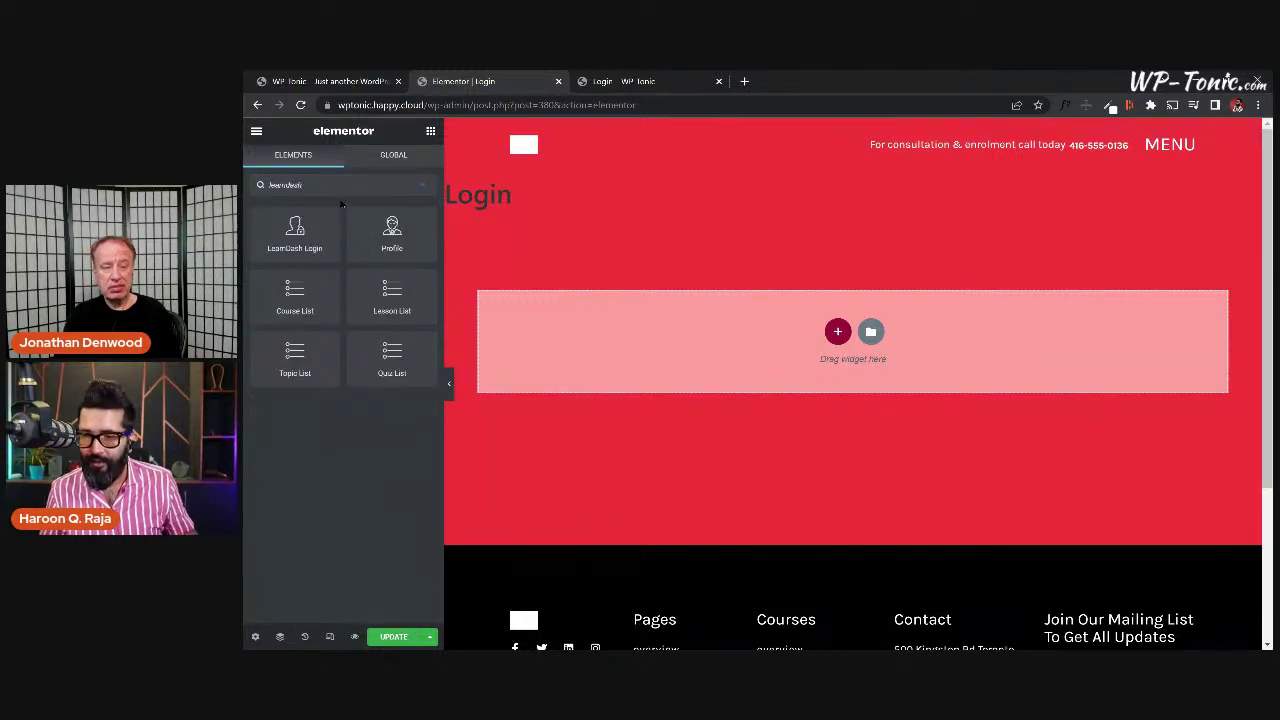
pyautogui.moveTo(295, 232); pyautogui.dragTo(807, 326)
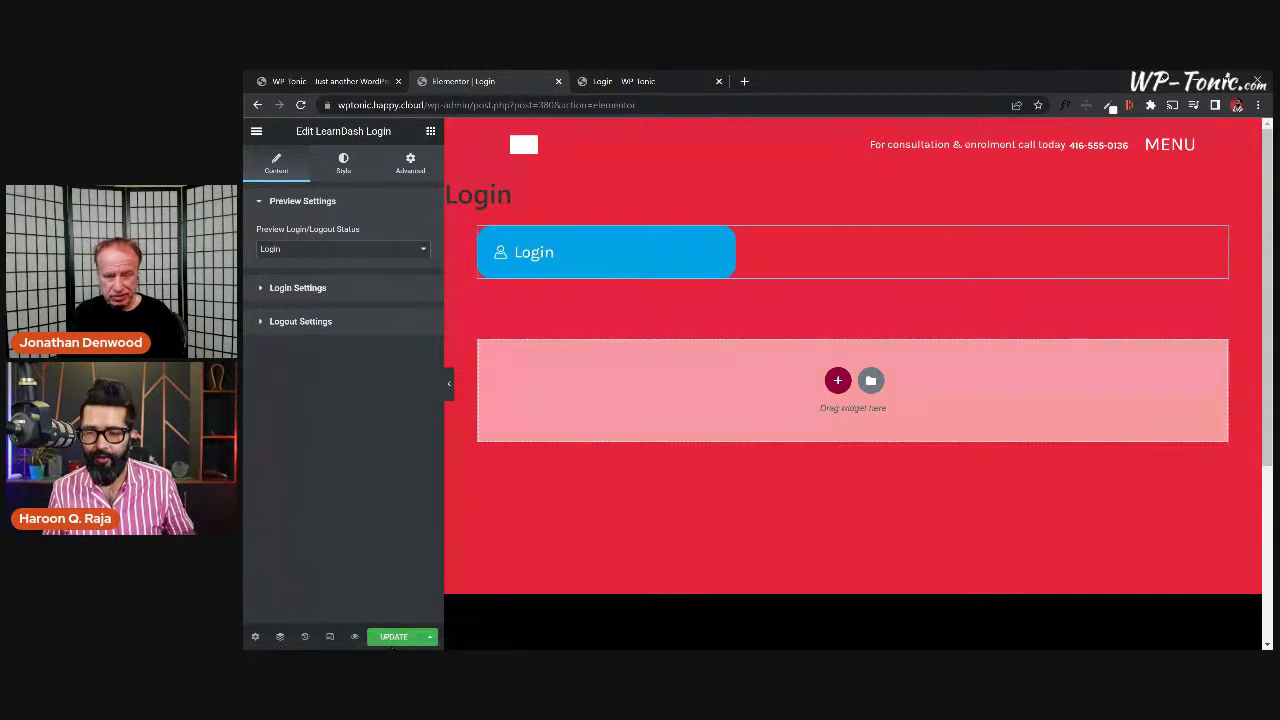
pyautogui.click(388, 640)
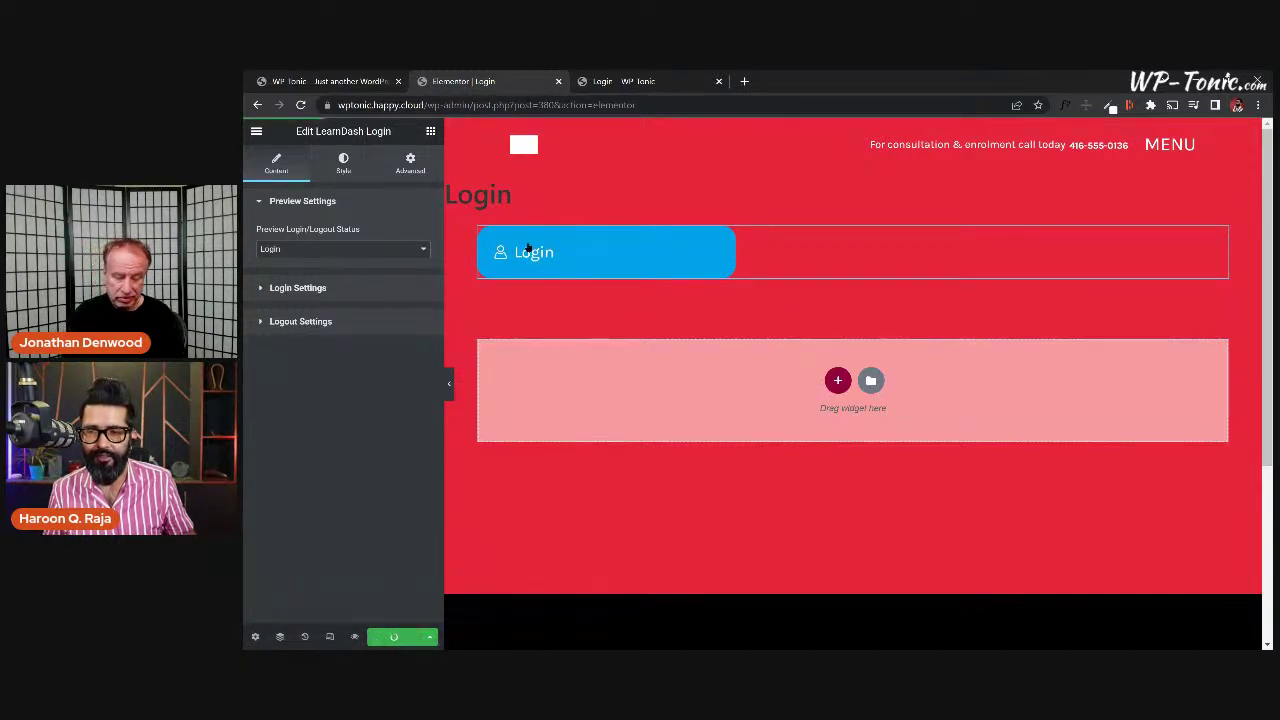
# Reload the live Login page to check the LearnDash Login widget, comparing it with the Elementor layout.
pyautogui.hotkey('ctrl', 'Tab')
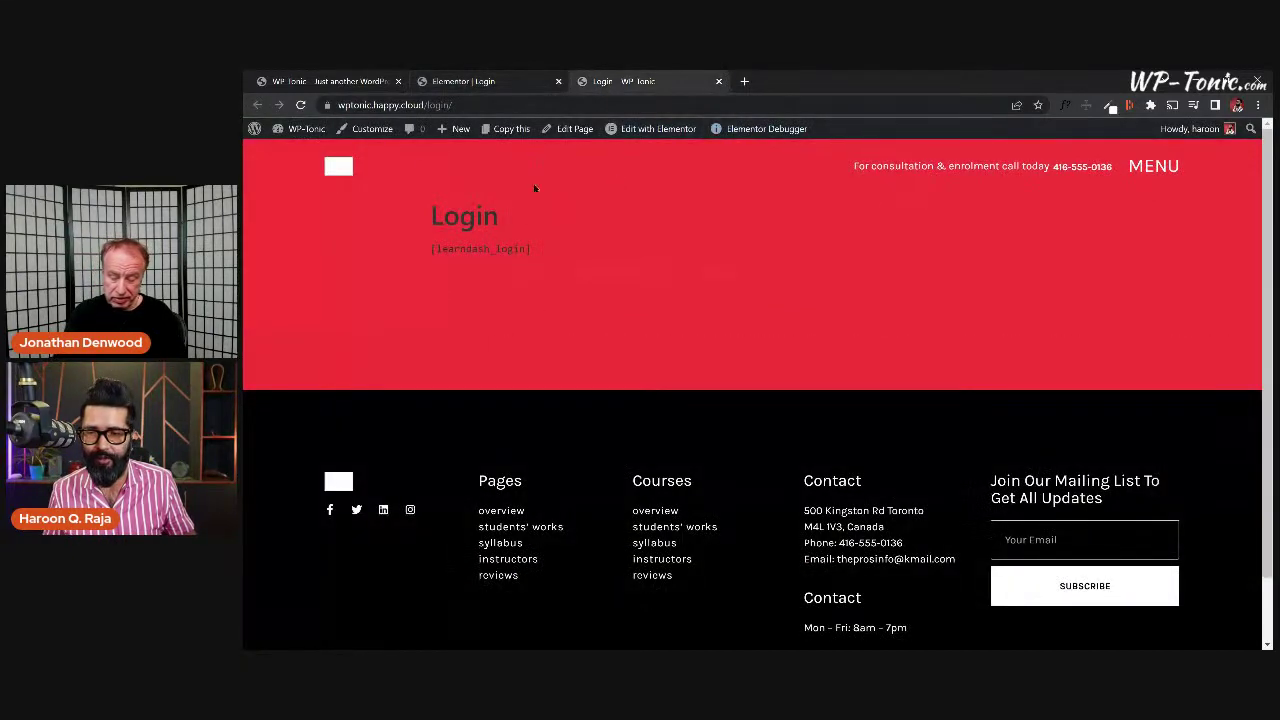
pyautogui.click(300, 104)
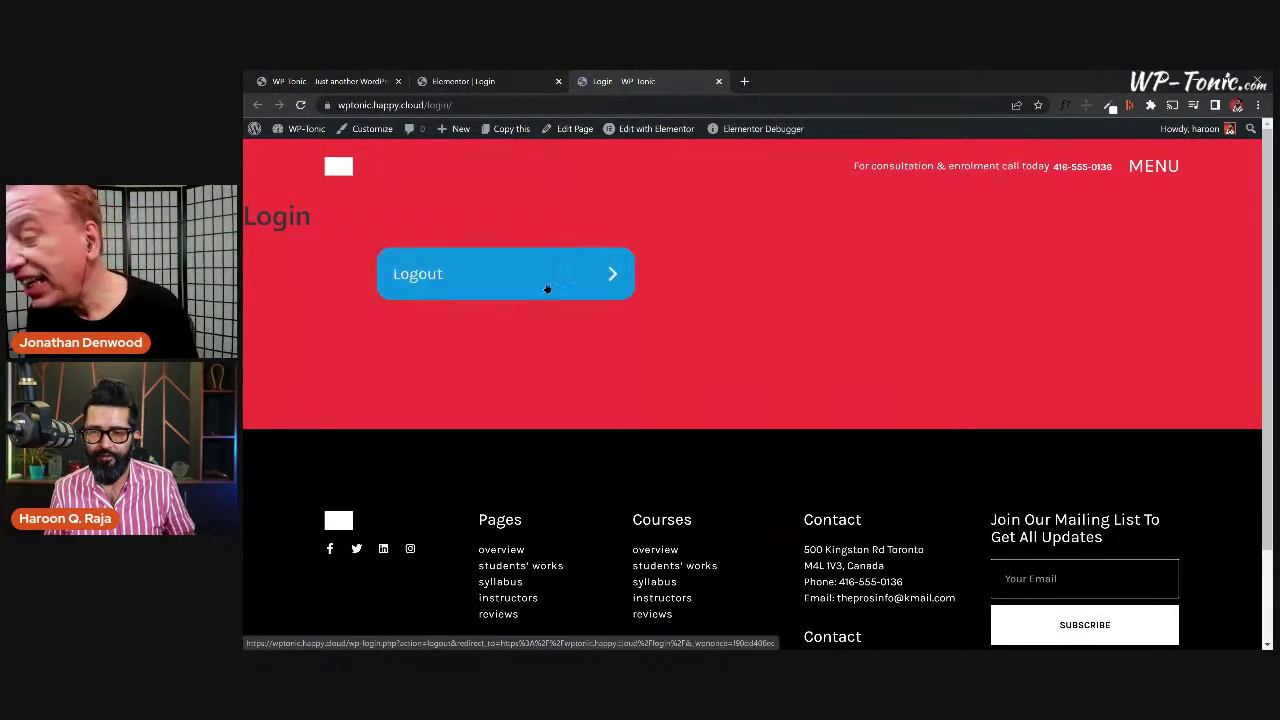
pyautogui.click(511, 88)
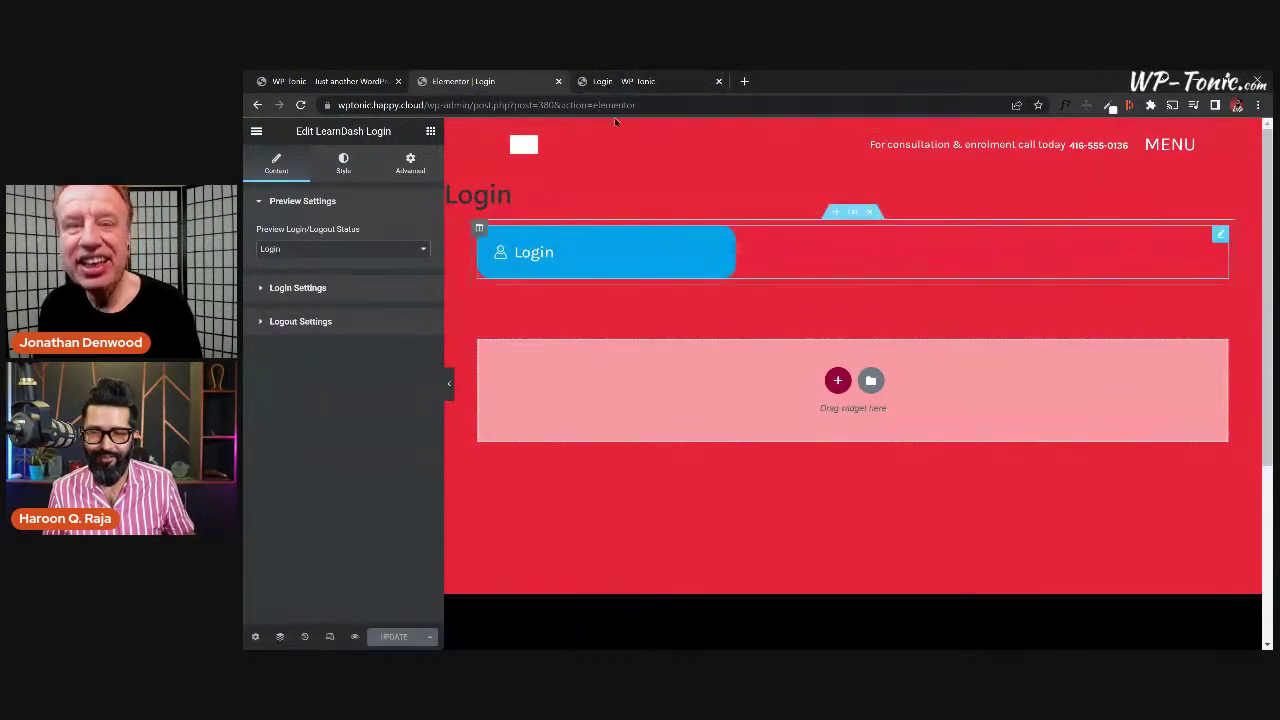
pyautogui.click(623, 86)
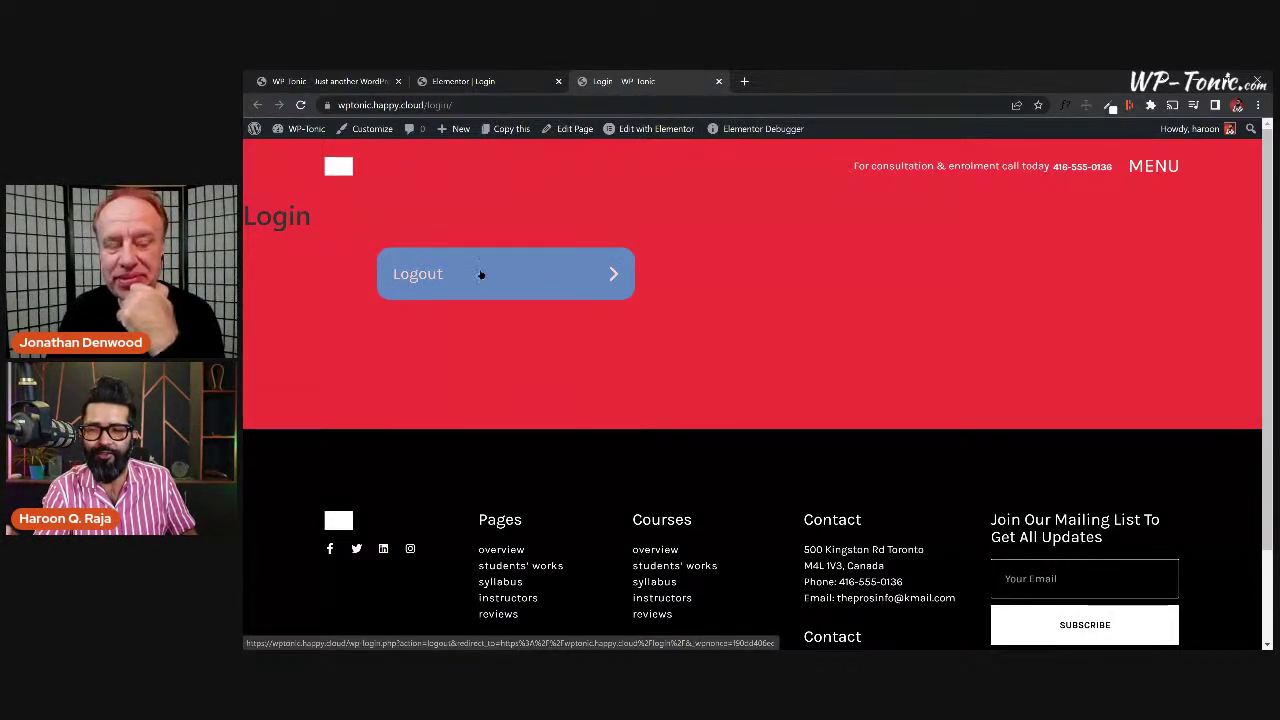
# Copy the live Login page's address and open it in a new incognito window to view it logged out.
pyautogui.click(503, 105)
pyautogui.hotkey('ctrl', 'c')
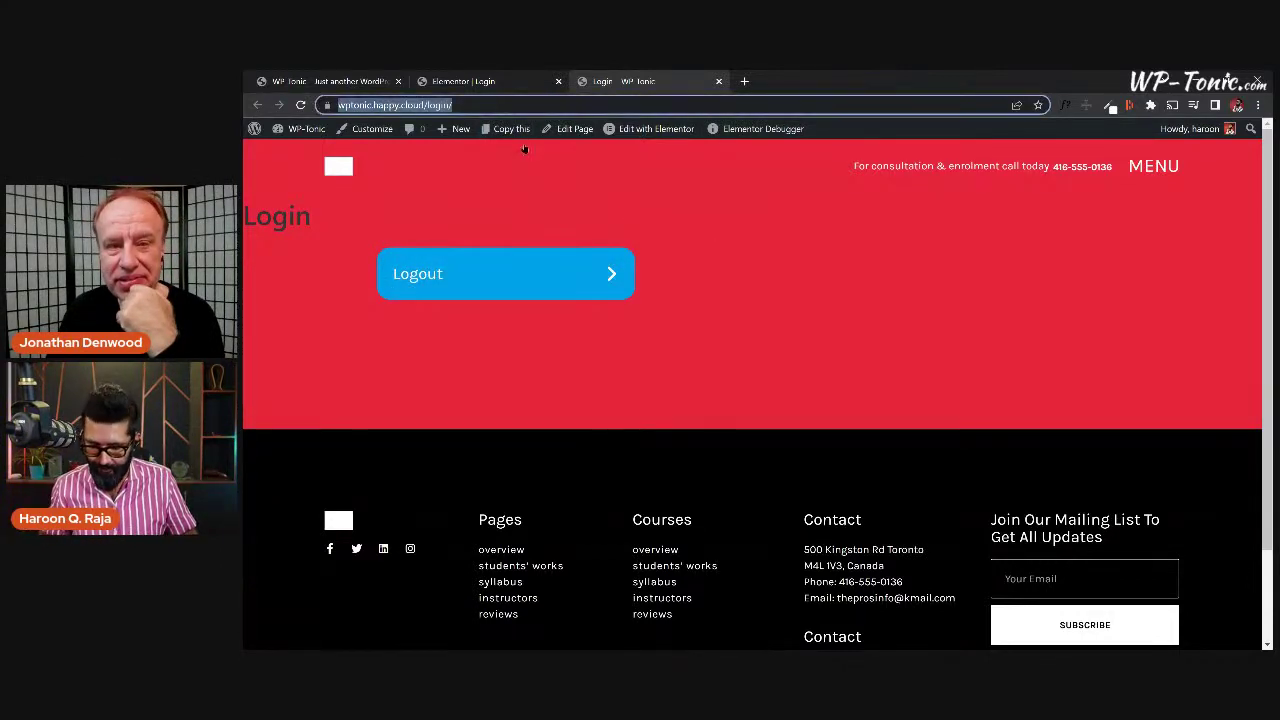
pyautogui.click(1258, 105)
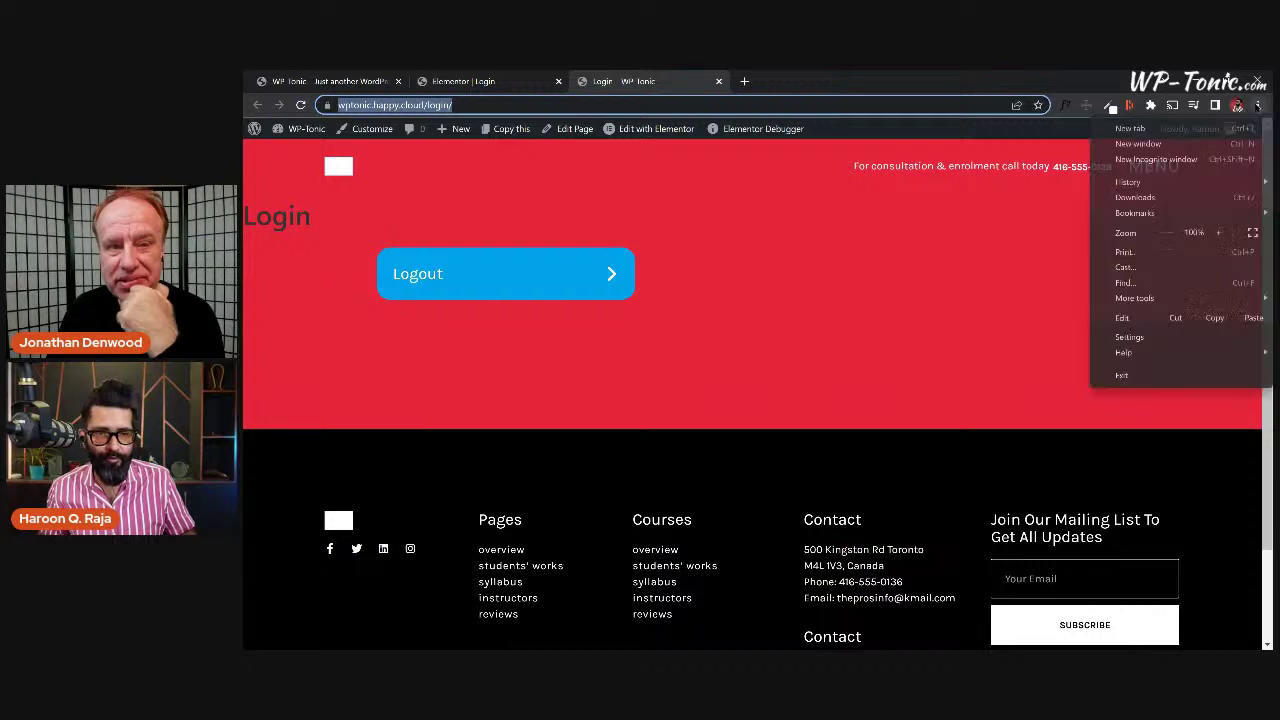
pyautogui.click(1155, 163)
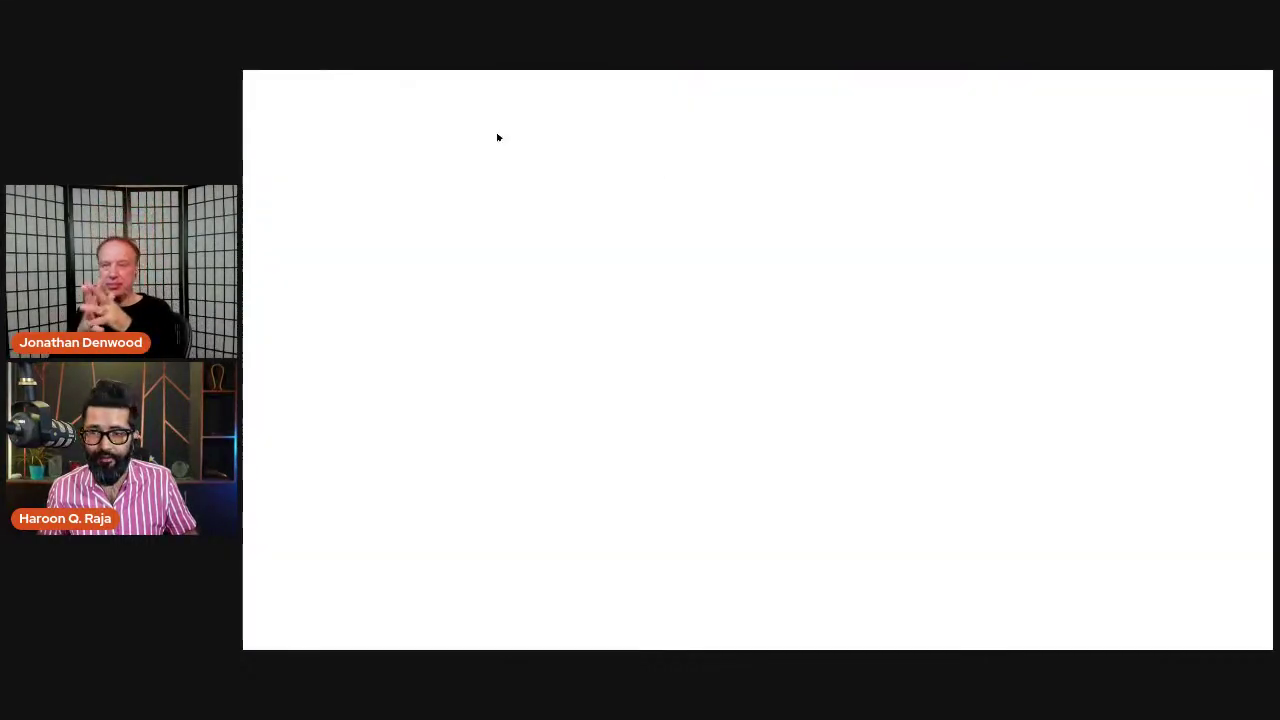
pyautogui.hotkey('ctrl', 'v')
pyautogui.press('Return')
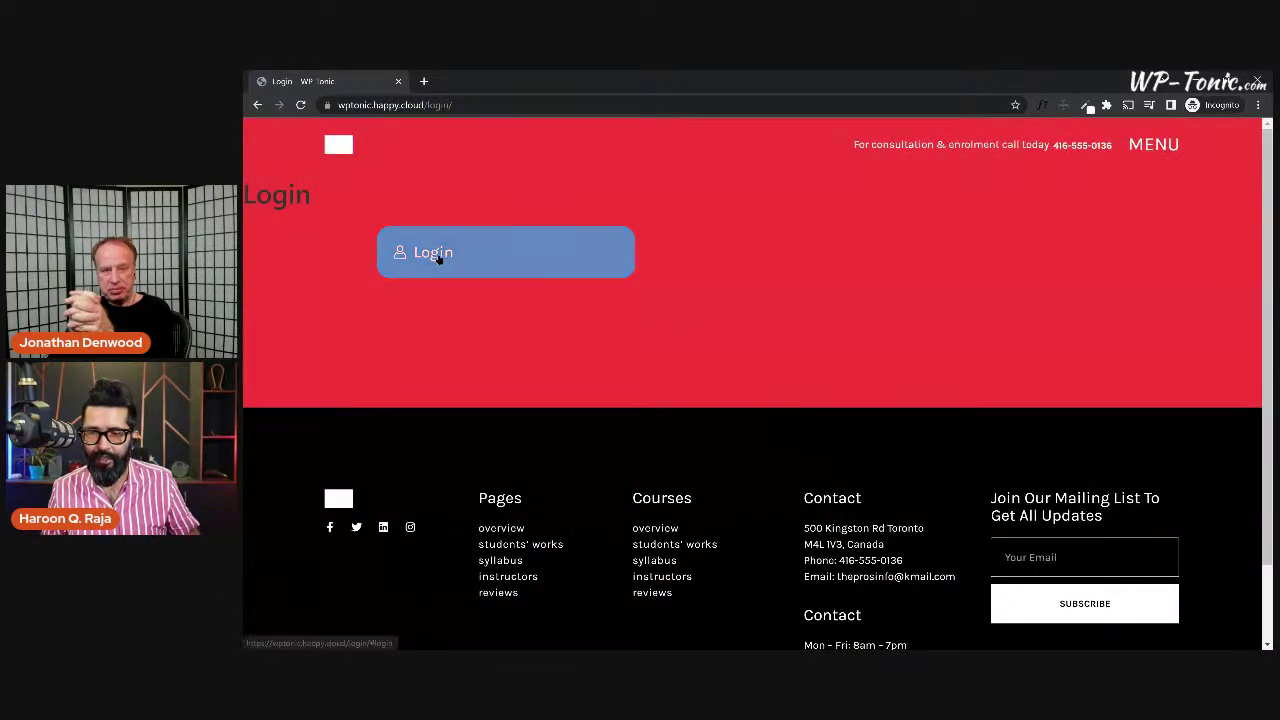
# Open the login popup from the Login page, check its username and password fields, and close it.
pyautogui.click(438, 258)
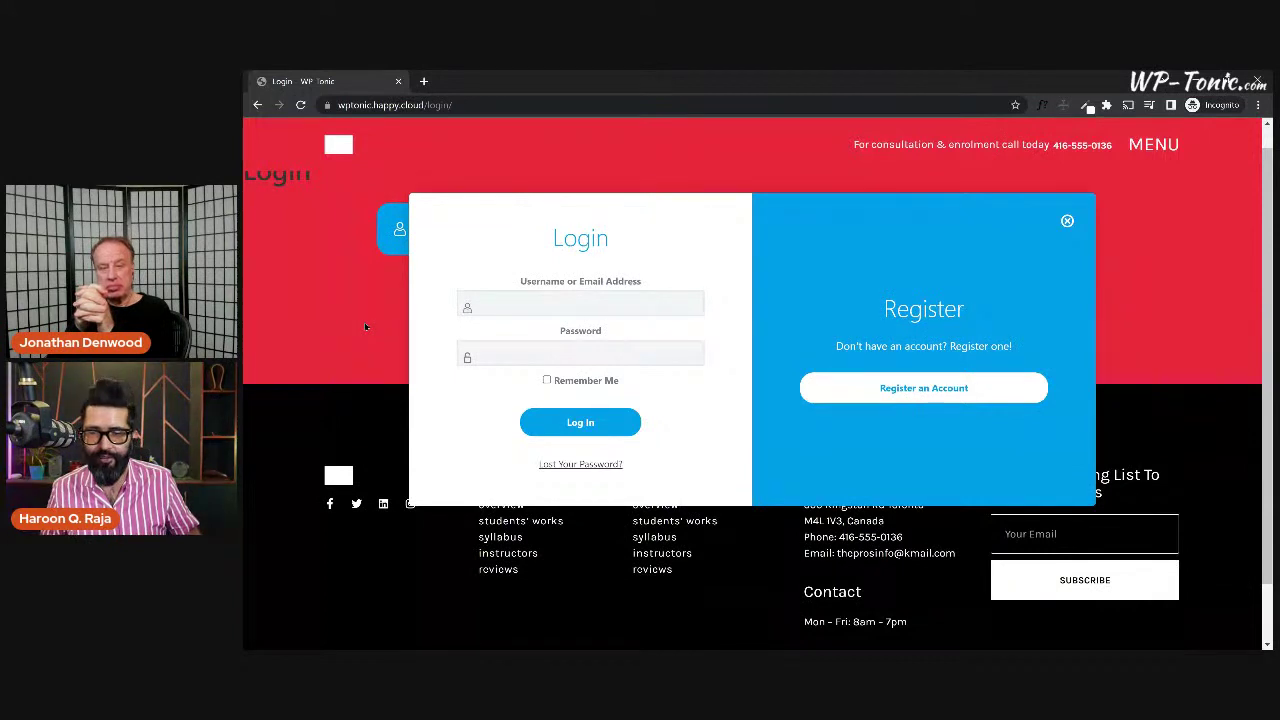
pyautogui.click(530, 305)
pyautogui.click(531, 350)
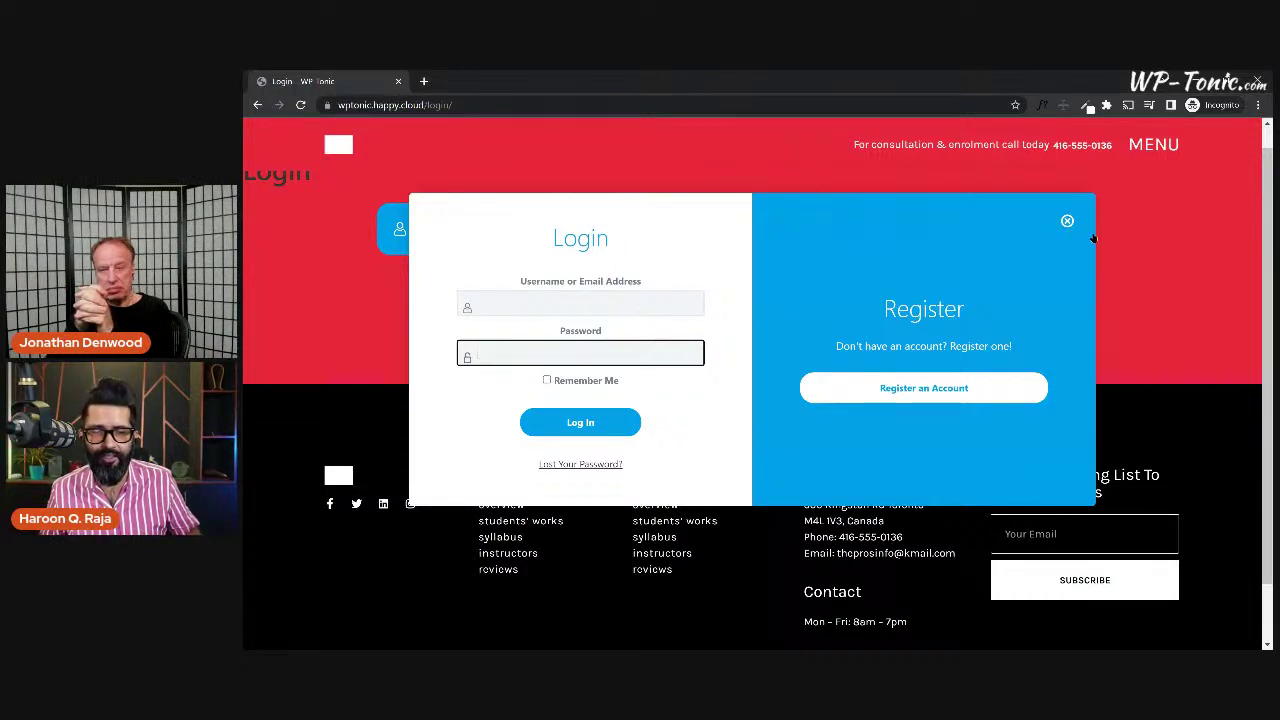
pyautogui.click(1067, 221)
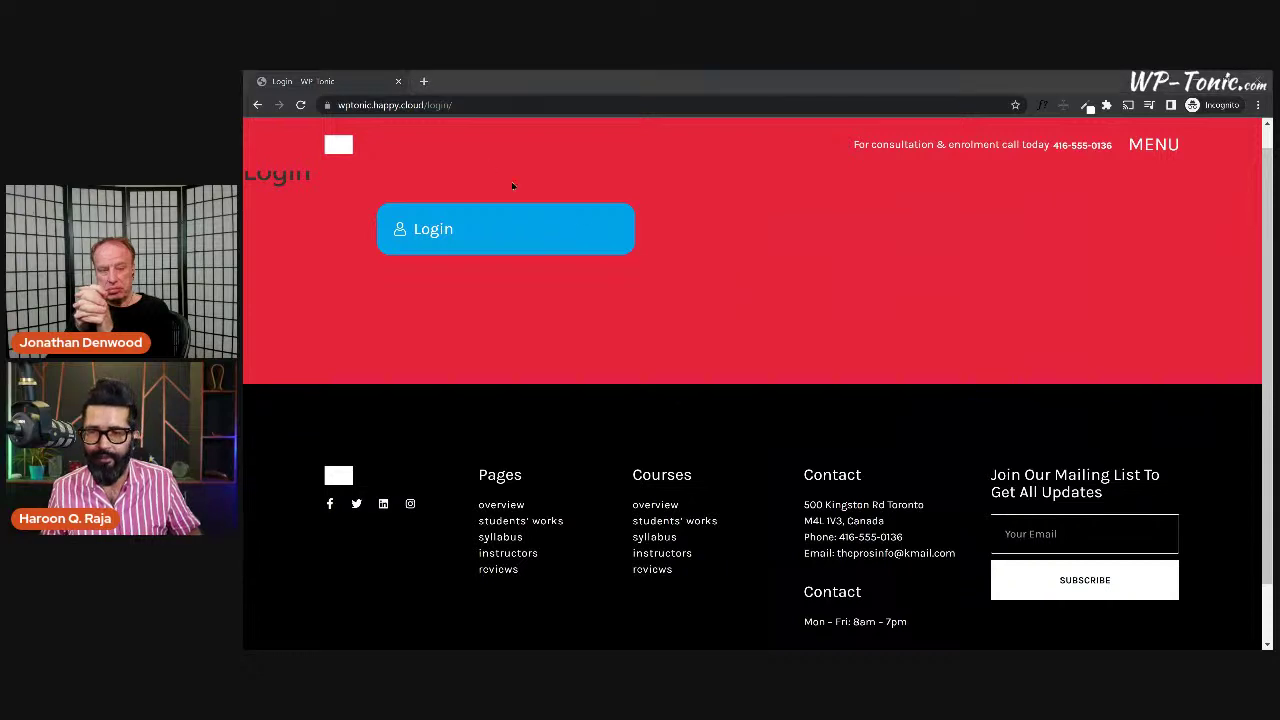
# Return to the Login page's Elementor editor and delete the LearnDash Login widget.
pyautogui.hotkey('alt', 'Tab')
pyautogui.click(331, 84)
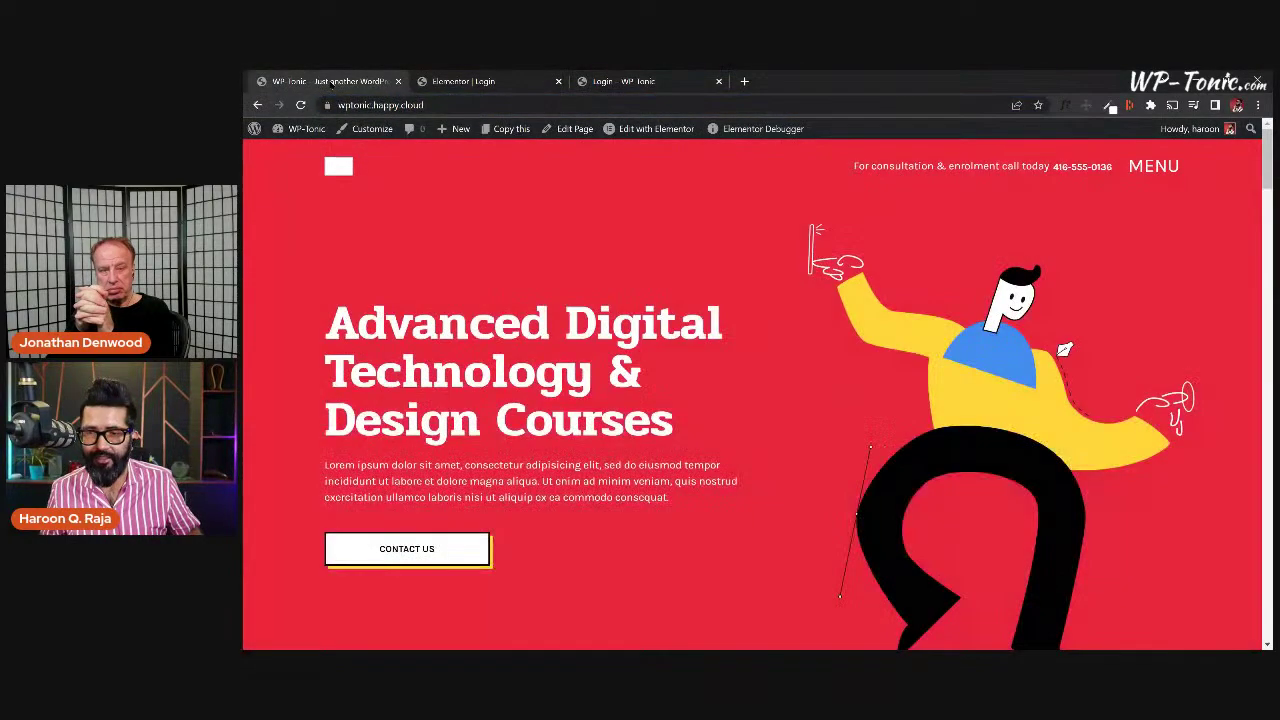
pyautogui.click(465, 81)
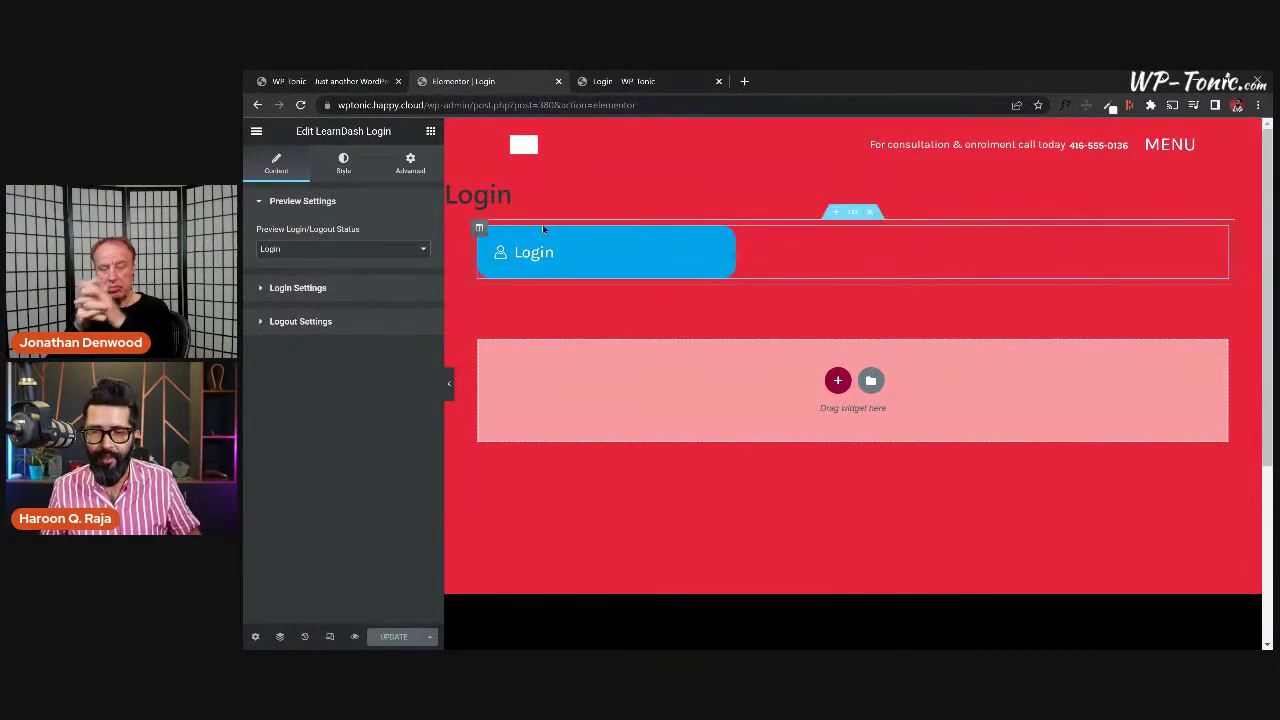
pyautogui.rightClick(1221, 229)
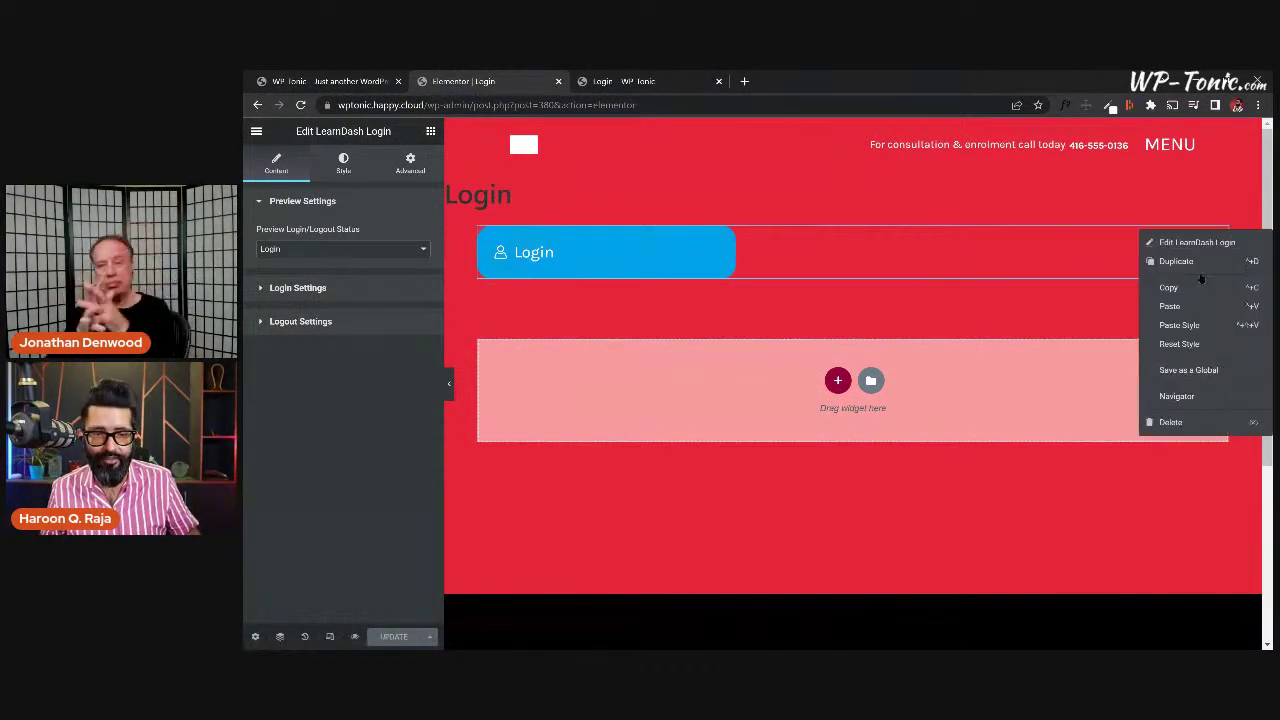
pyautogui.click(1170, 421)
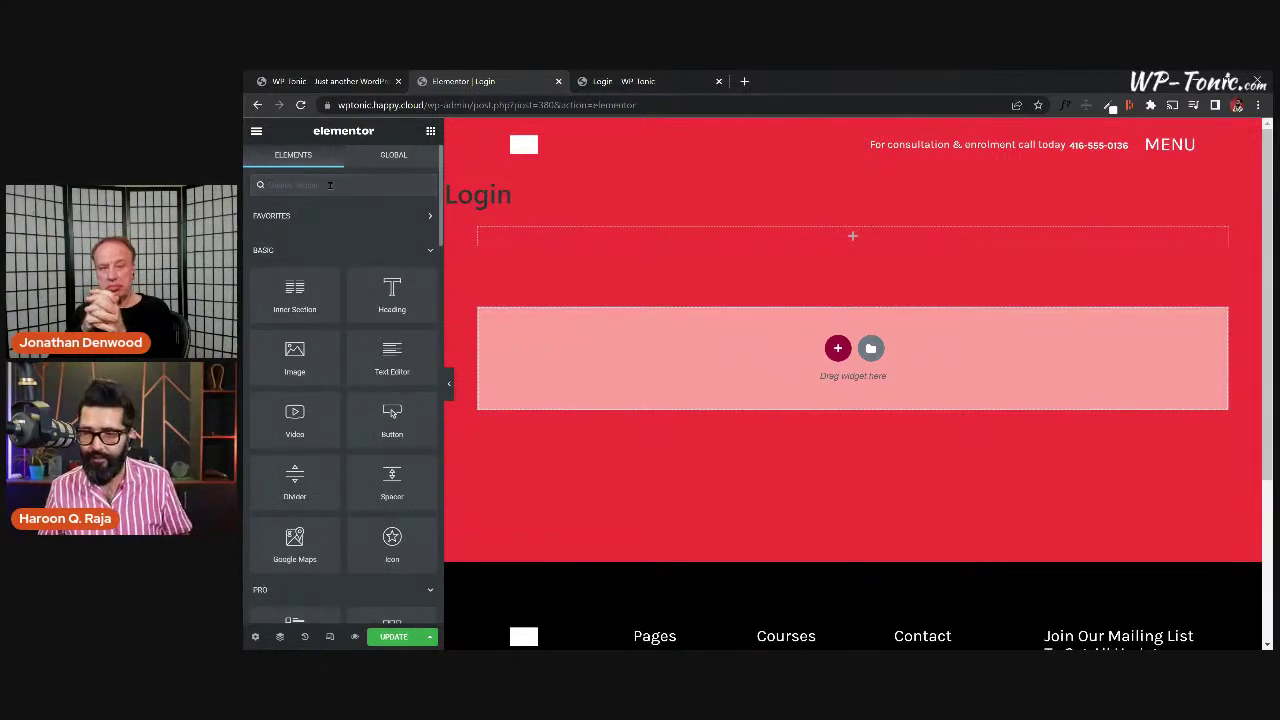
# Find the standard Login widget by searching for "login" and place it in the empty section below the page title.
pyautogui.click(329, 185)
pyautogui.write('login')
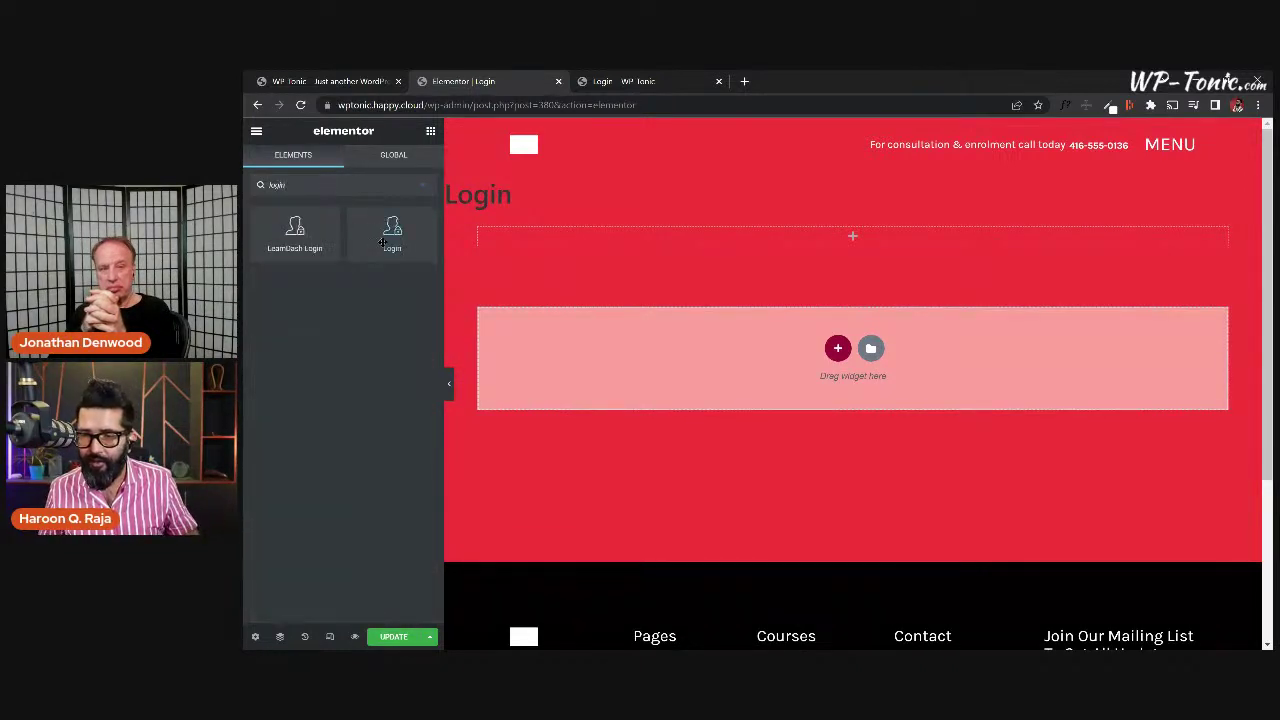
pyautogui.moveTo(389, 241); pyautogui.dragTo(516, 250)
pyautogui.moveTo(700, 245); pyautogui.dragTo(708, 243)
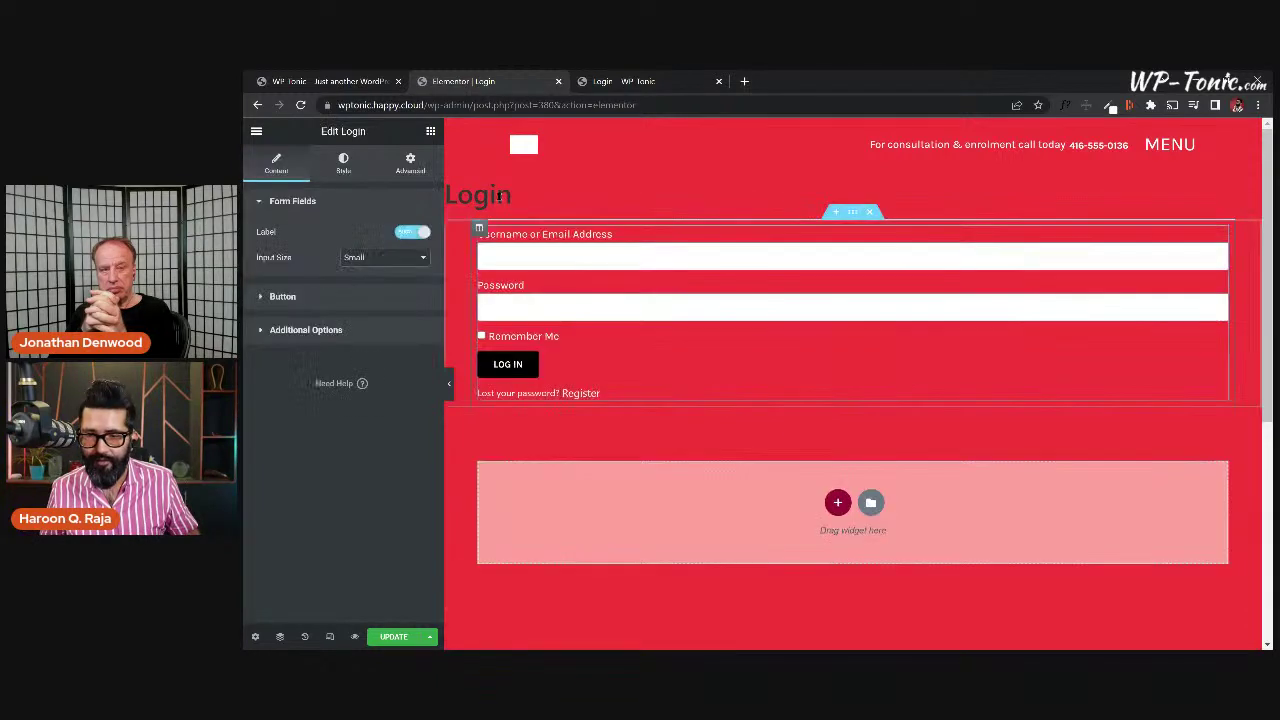
# Set the Login page's layout to Elementor Full Width in the page settings.
pyautogui.click(255, 636)
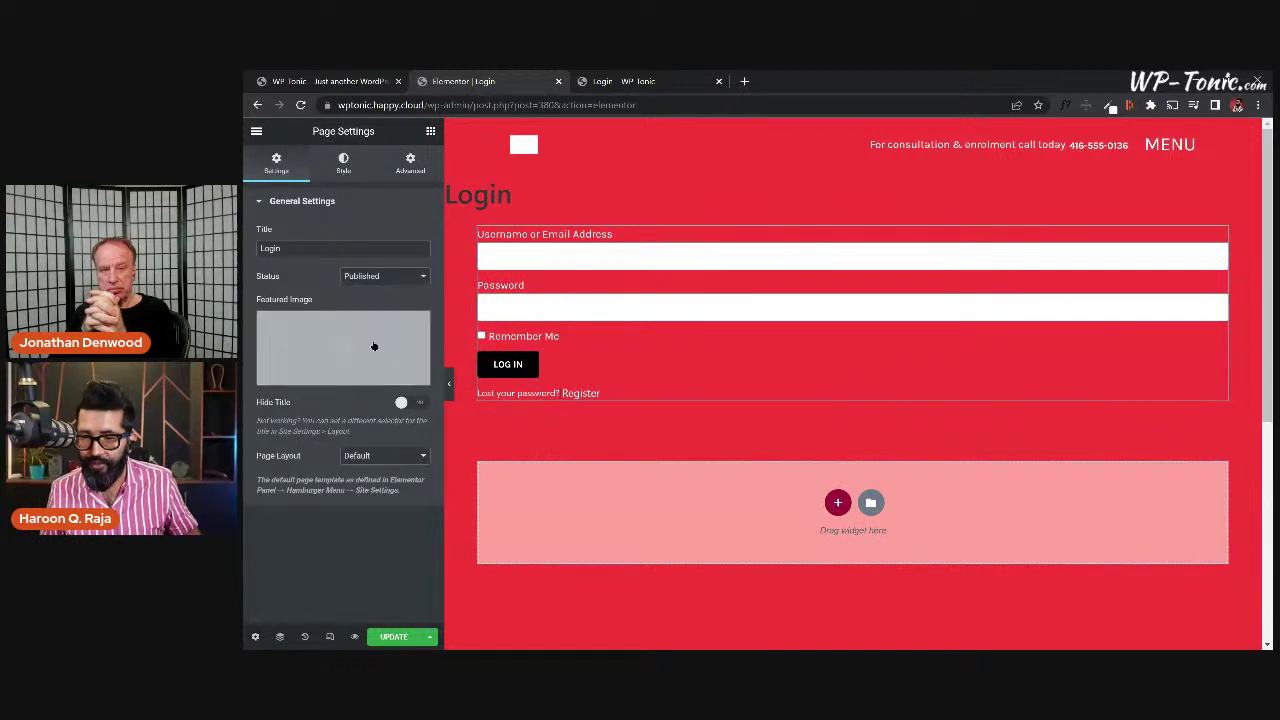
pyautogui.click(390, 456)
pyautogui.click(396, 490)
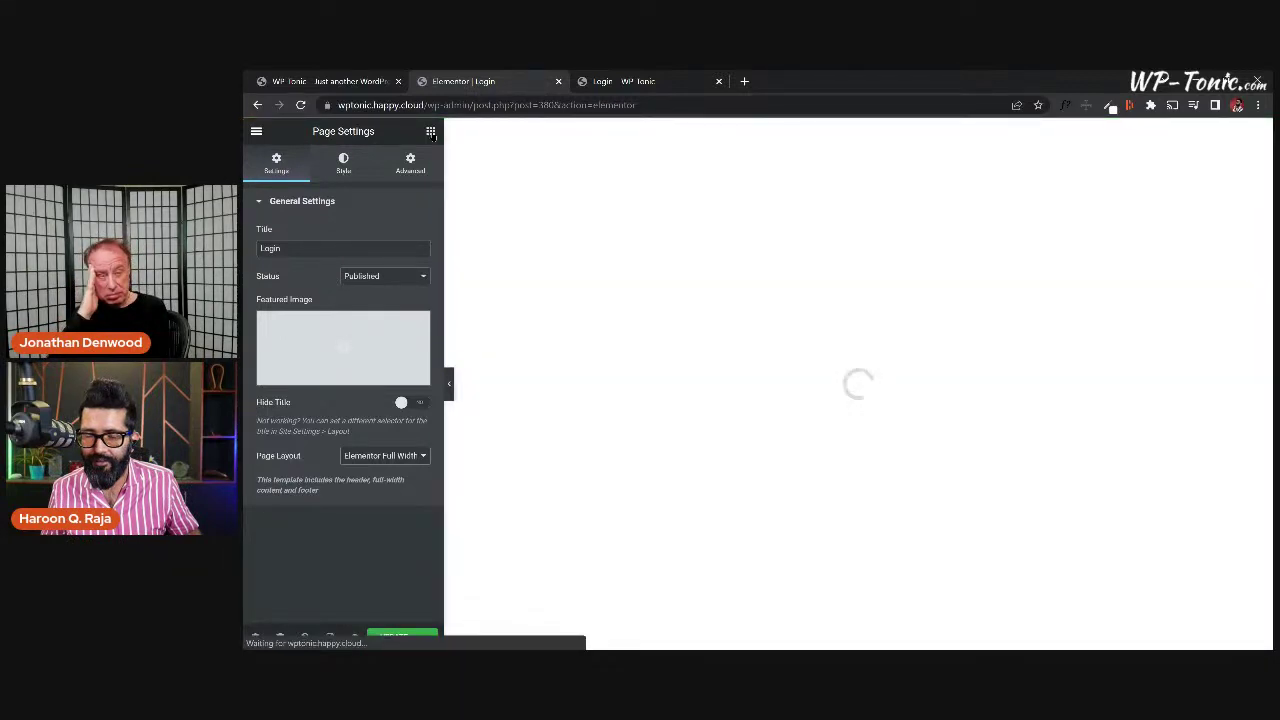
# Add a Heading widget above the login form, center it and set its text to "Login".
pyautogui.click(430, 132)
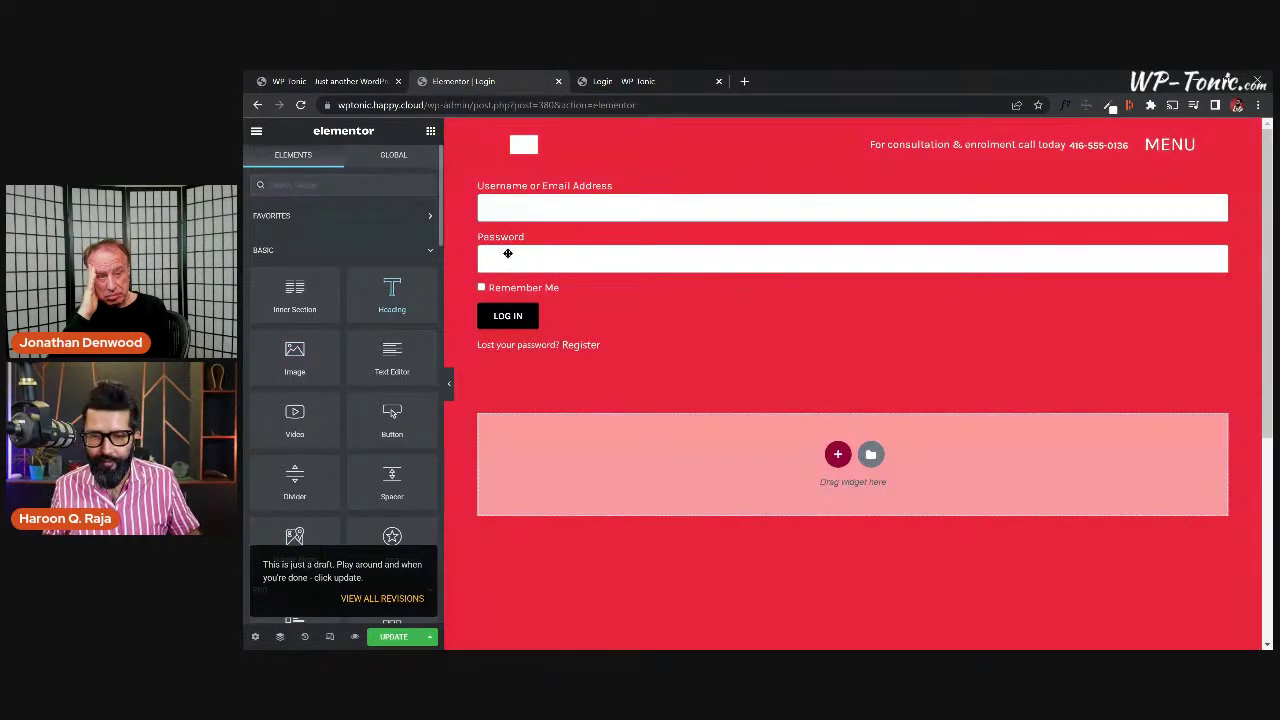
pyautogui.moveTo(507, 253); pyautogui.dragTo(727, 192)
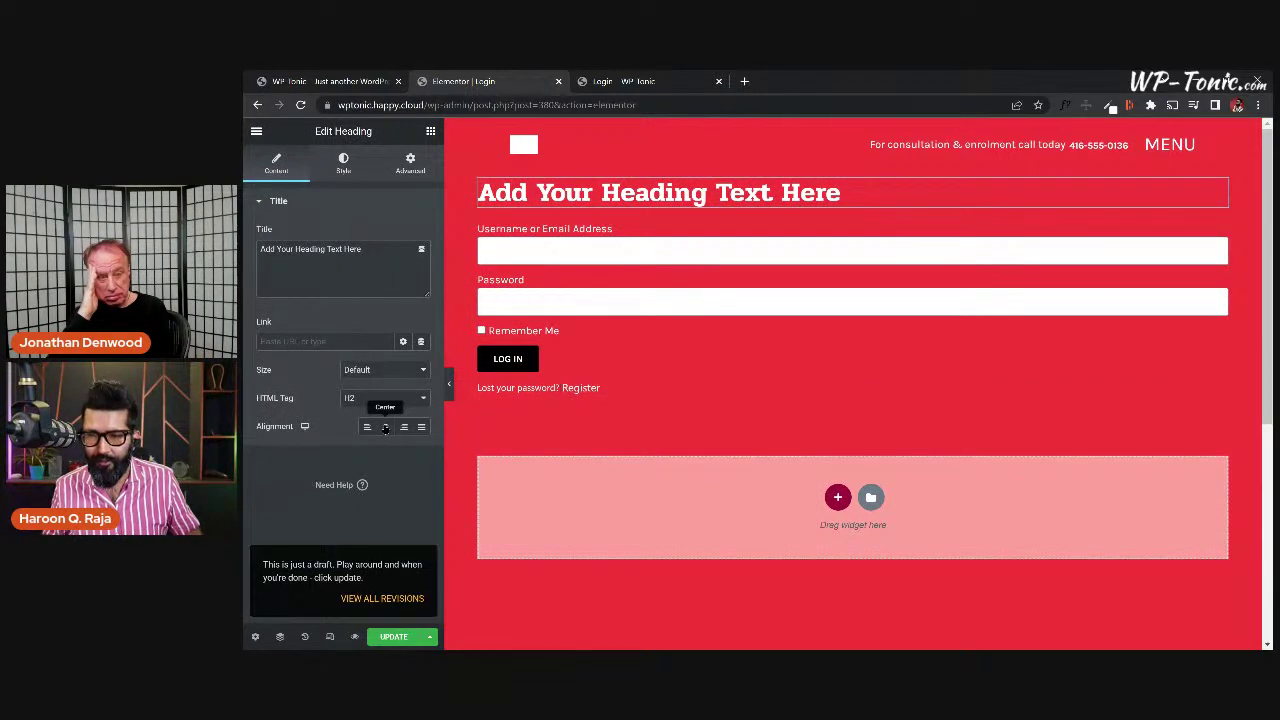
pyautogui.click(385, 428)
pyautogui.tripleClick(310, 249)
pyautogui.write('Login')
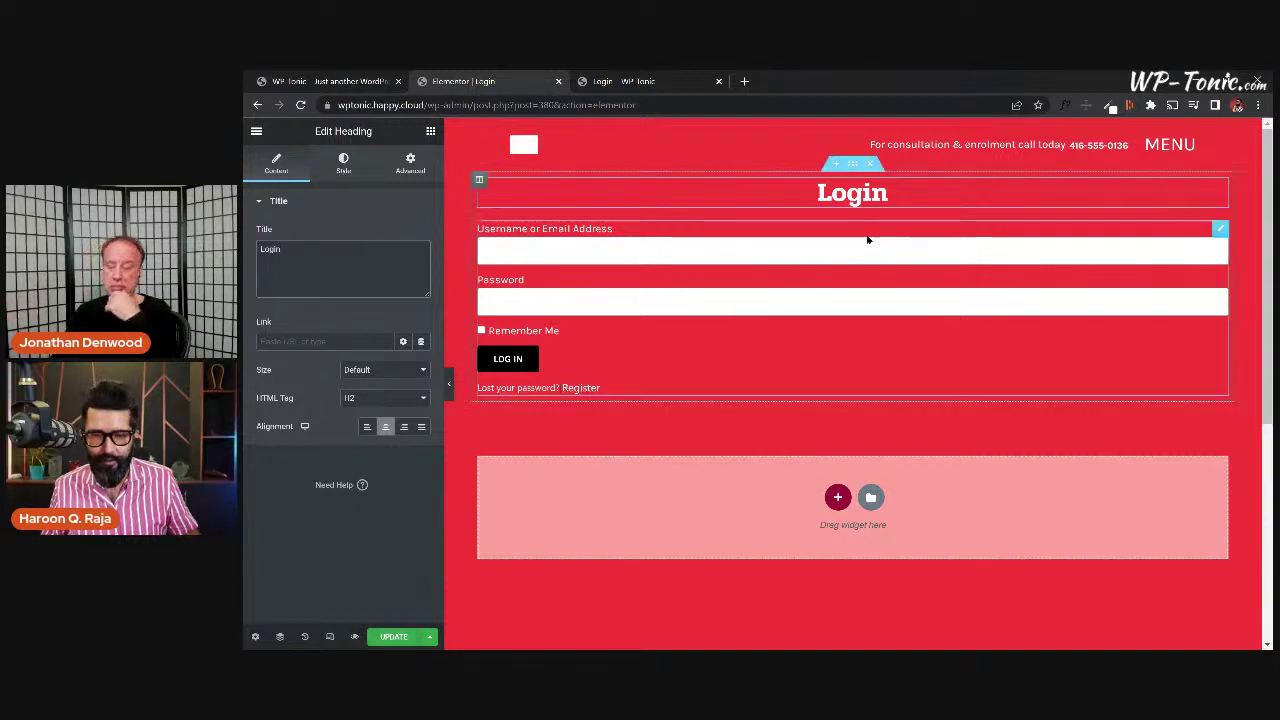
# Examine the Login form widget's advanced settings, including its responsive, attributes and transform options.
pyautogui.click(1218, 230)
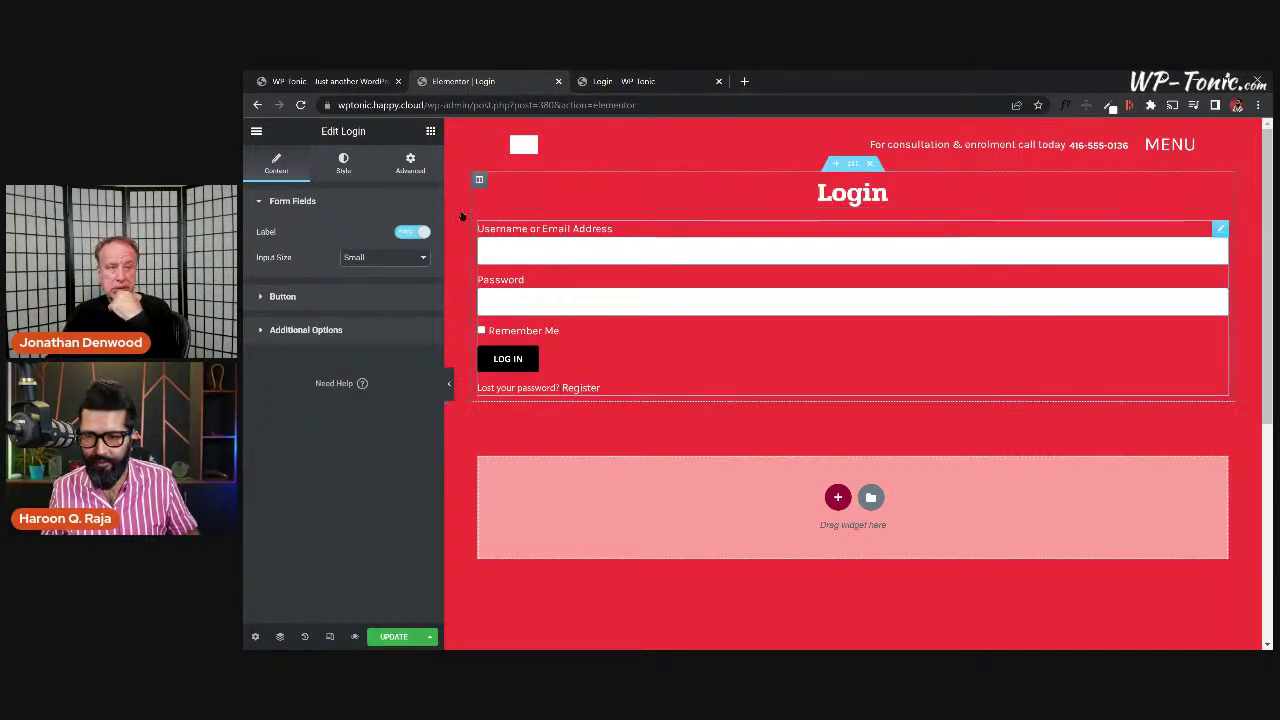
pyautogui.click(430, 131)
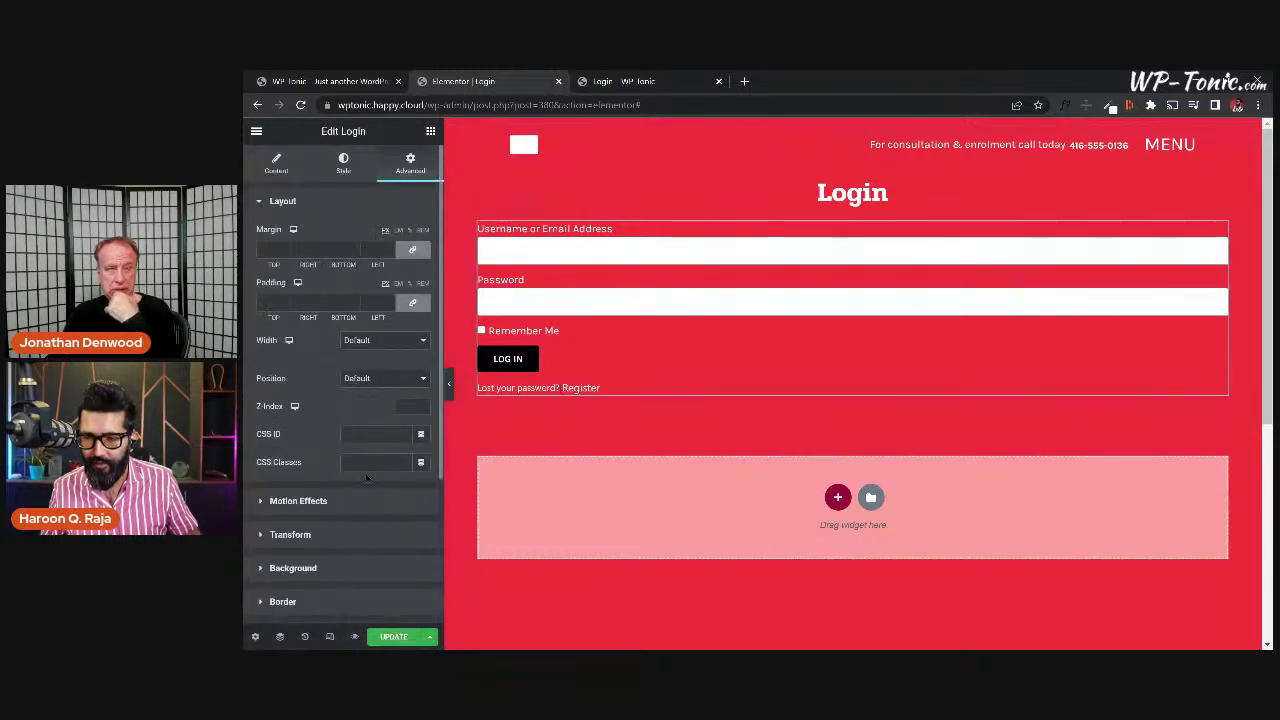
pyautogui.scroll(-5, 361, 518)
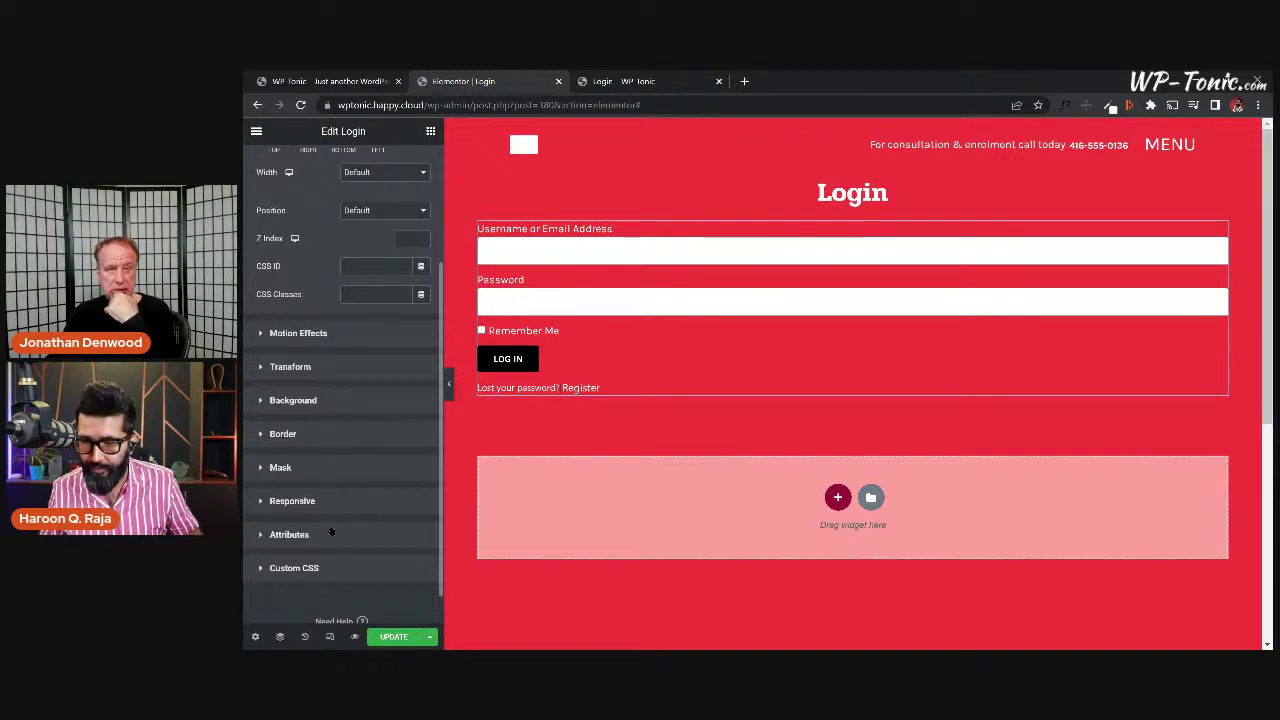
pyautogui.scroll(-1, 331, 529)
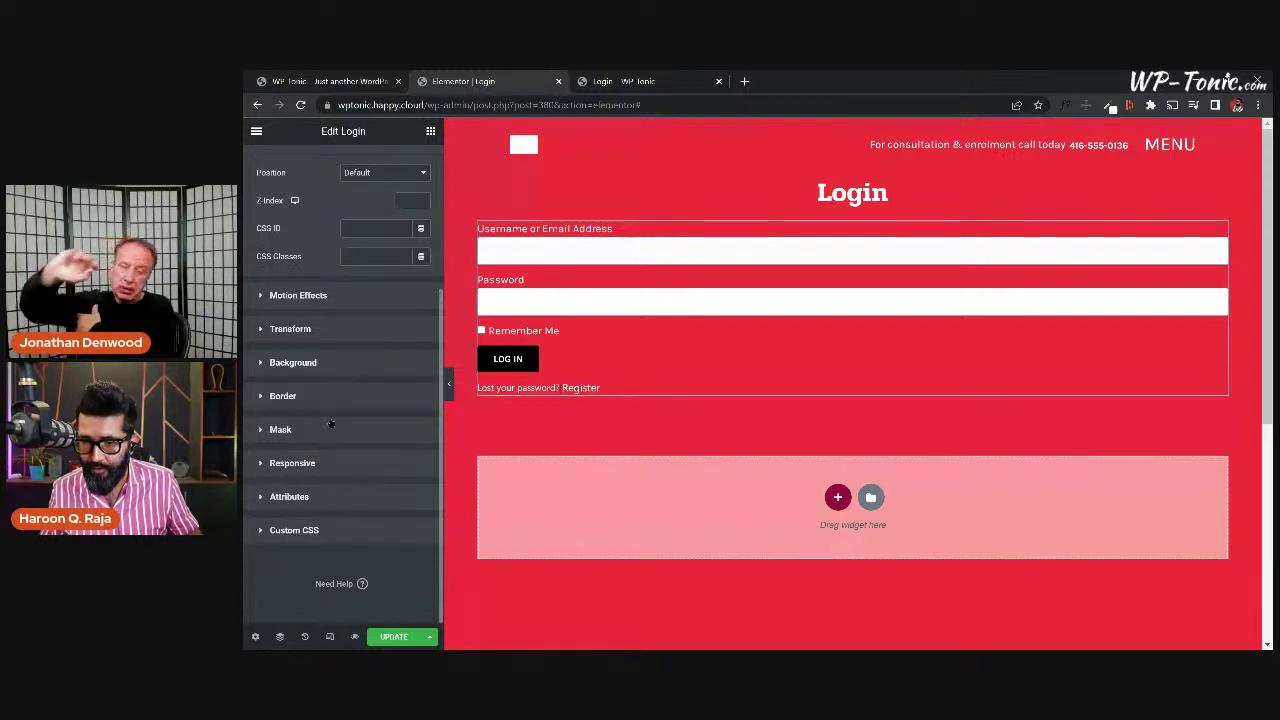
pyautogui.click(331, 462)
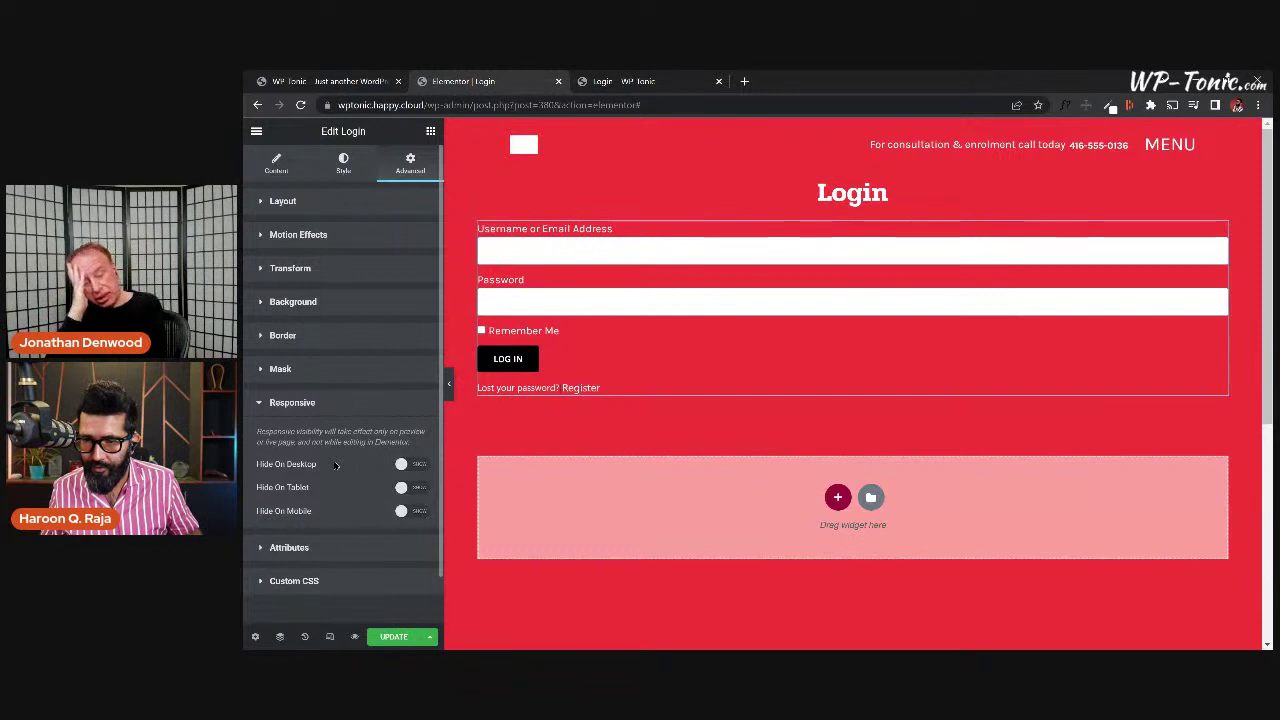
pyautogui.click(300, 547)
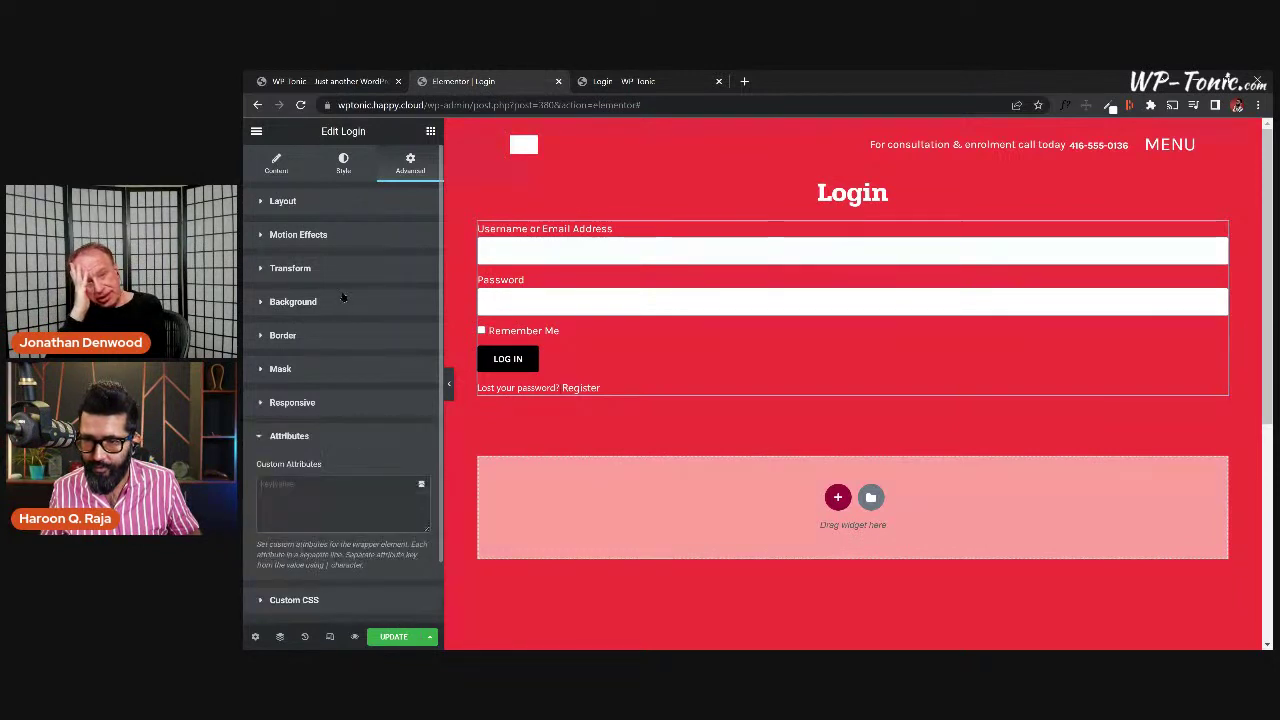
pyautogui.click(347, 266)
pyautogui.scroll(-2, 350, 320)
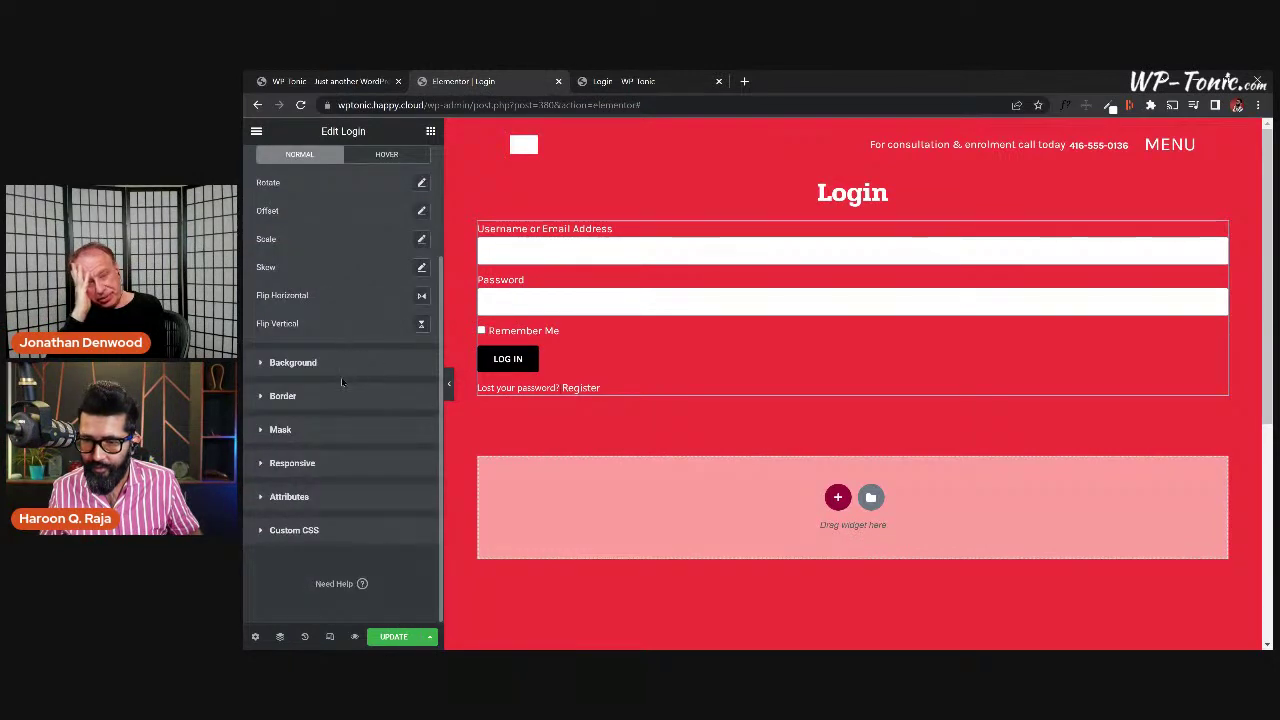
pyautogui.scroll(3, 340, 200)
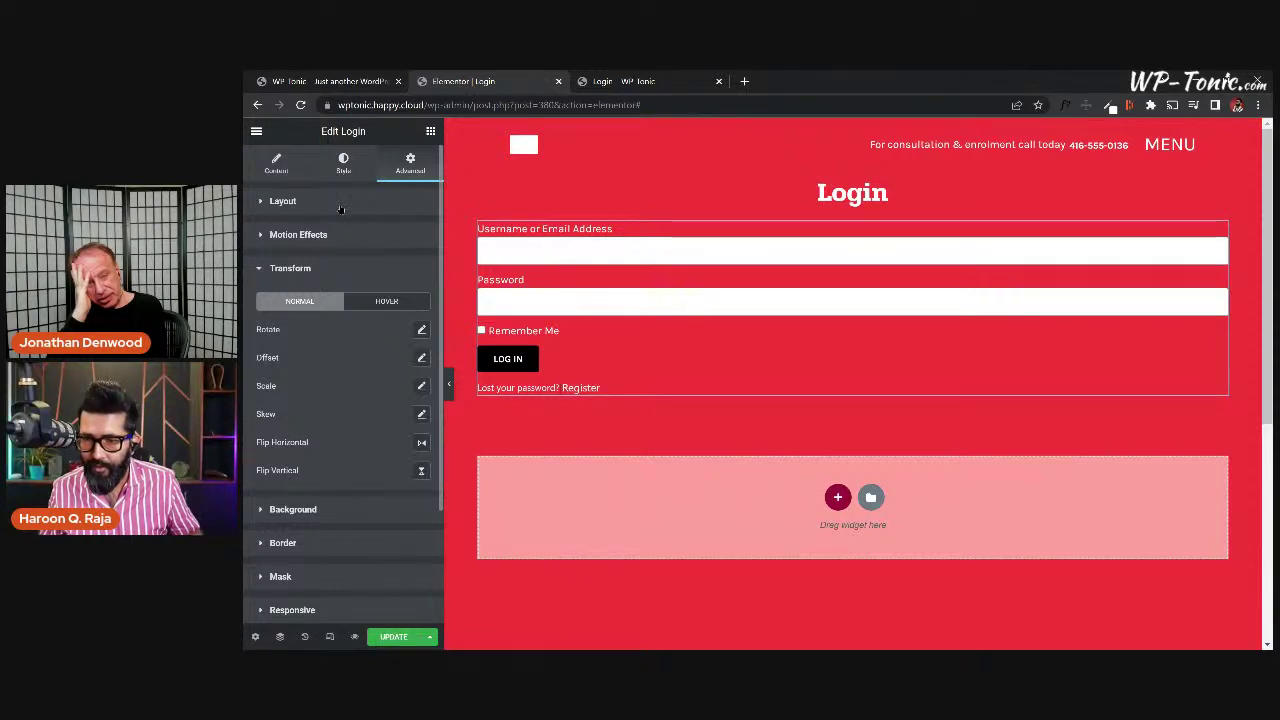
# Set the Login form widget to a custom width of 300 px in its layout settings and update the page.
pyautogui.click(343, 205)
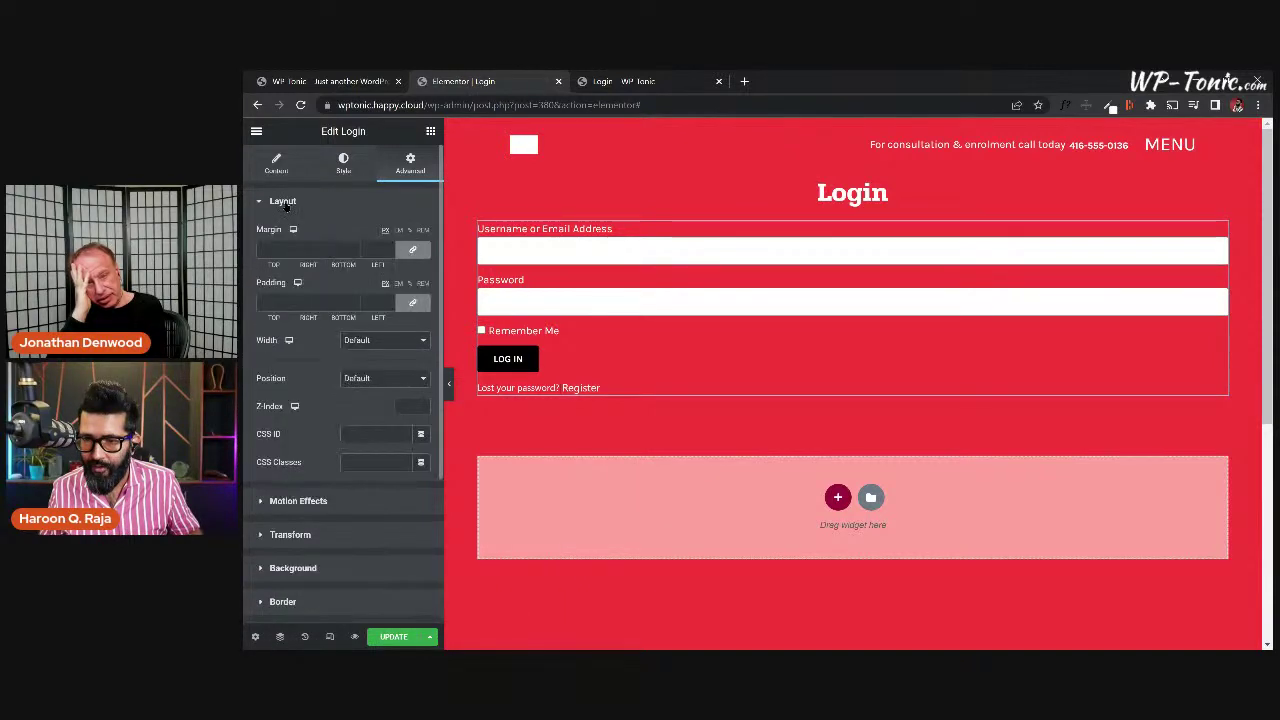
pyautogui.click(390, 343)
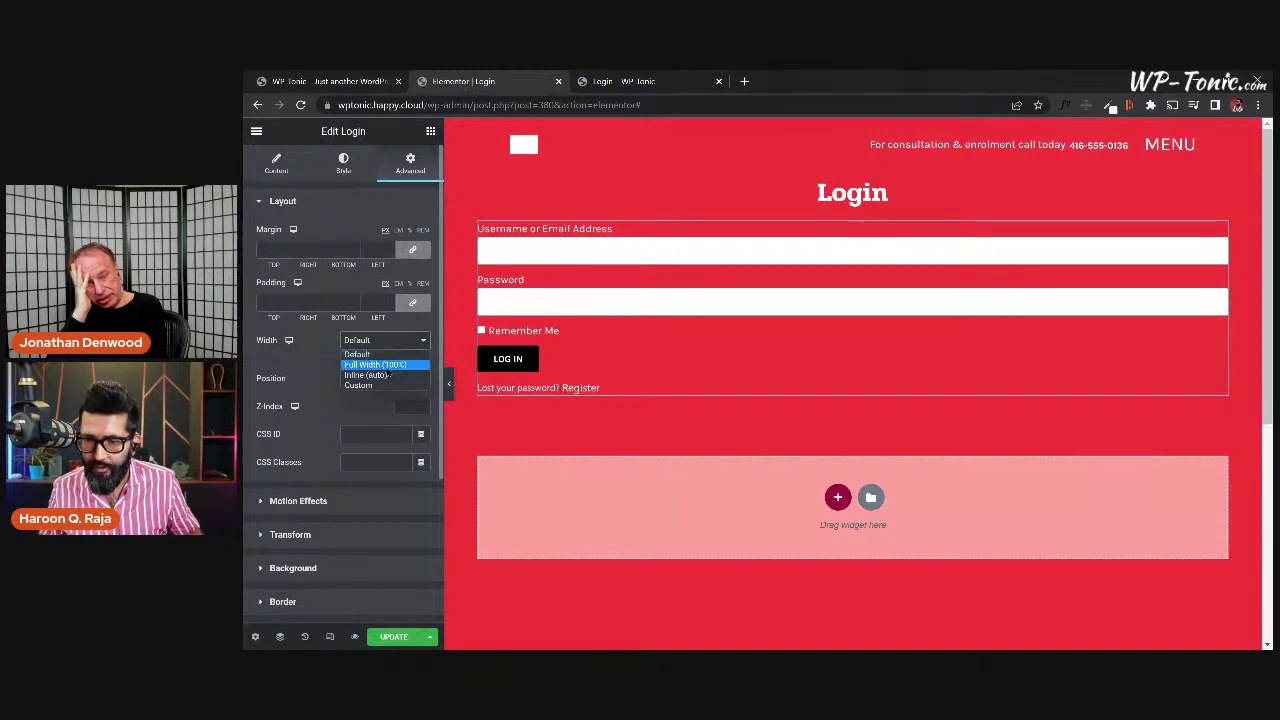
pyautogui.click(390, 385)
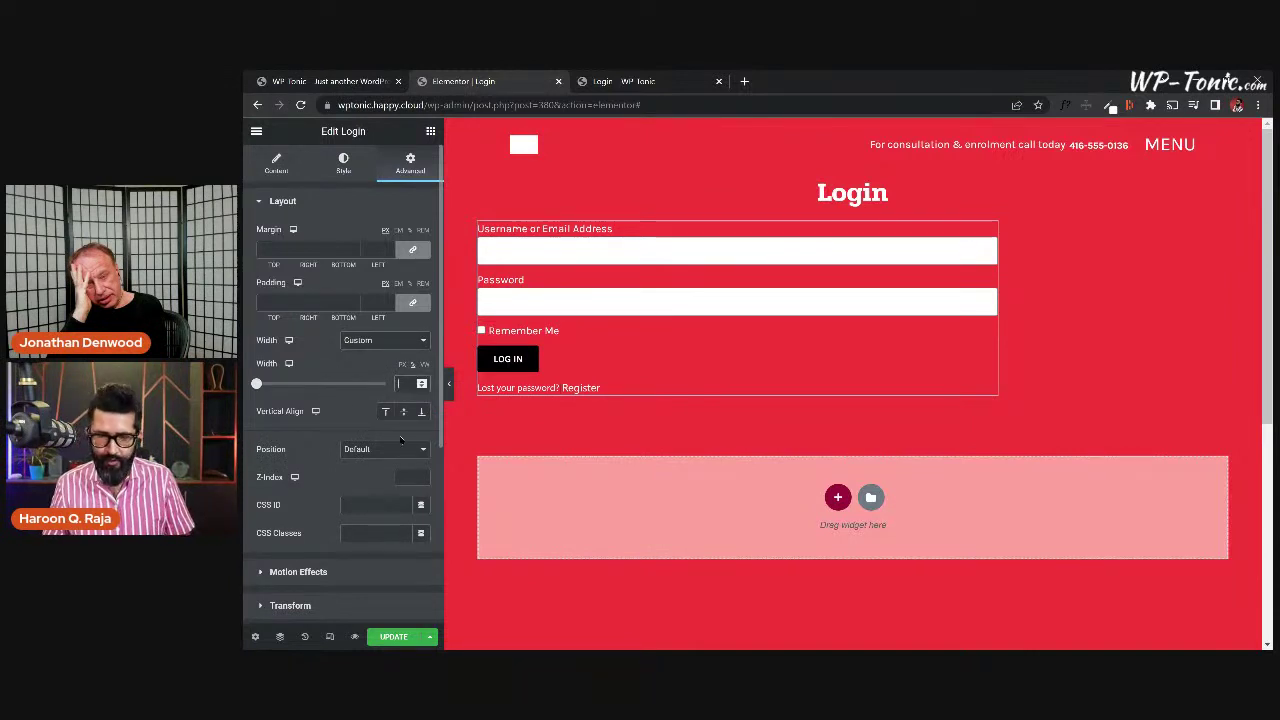
pyautogui.write('400')
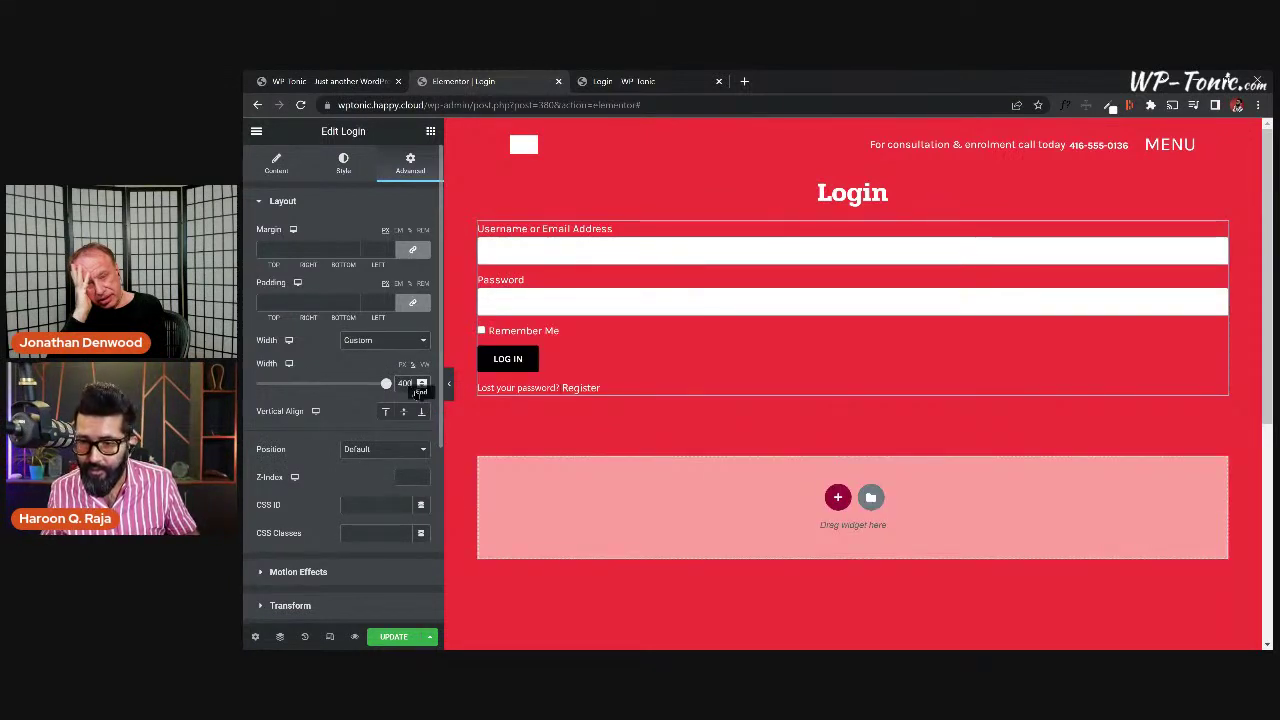
pyautogui.press('BackSpace')
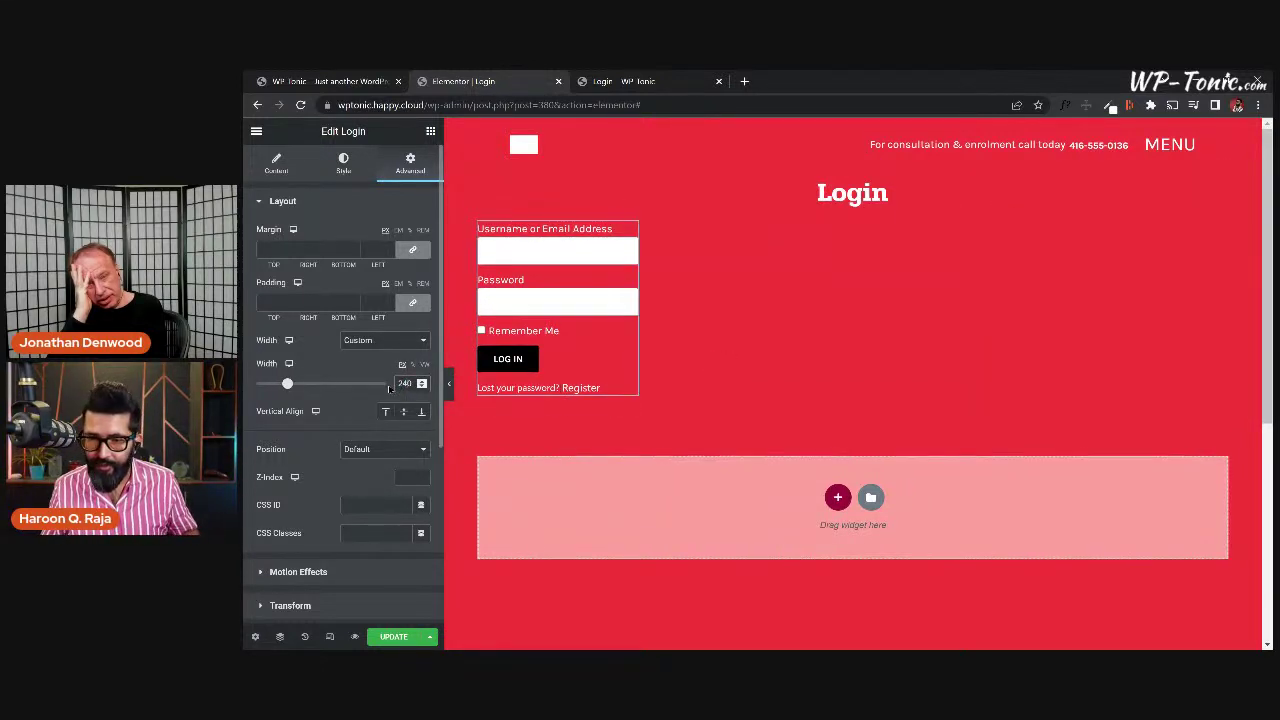
pyautogui.press('BackSpace')
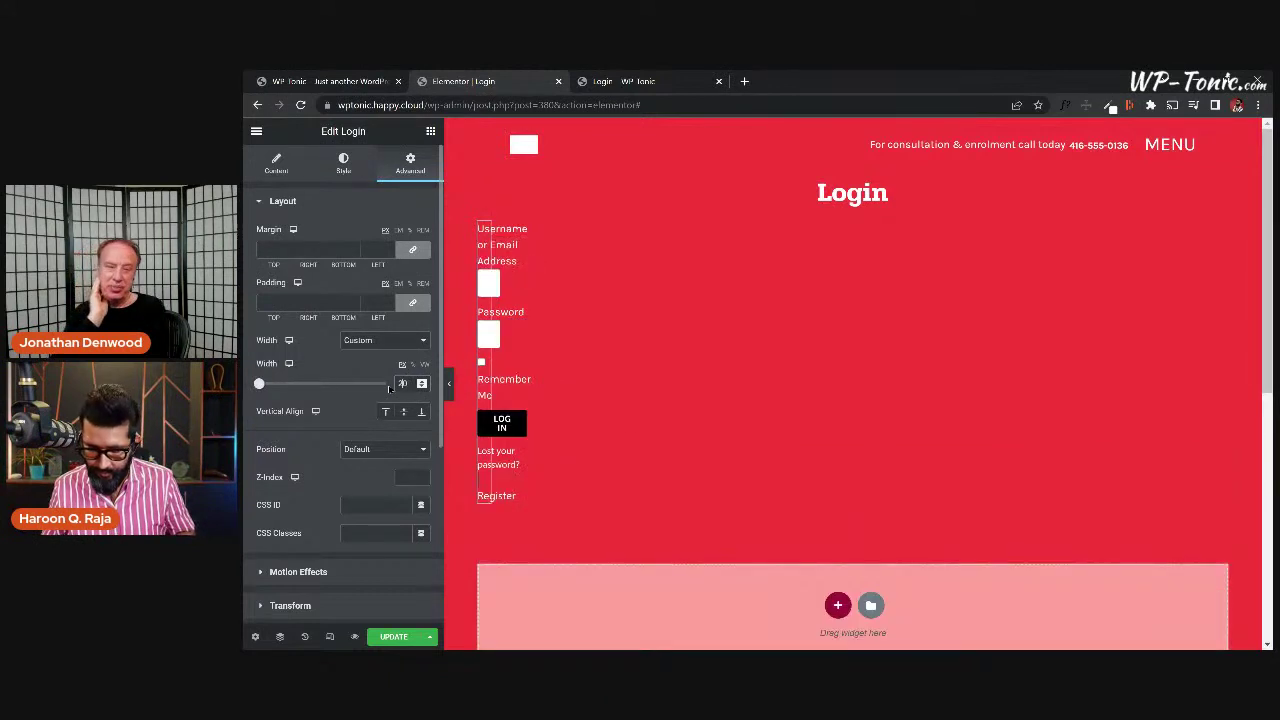
pyautogui.press('BackSpace')
pyautogui.press('BackSpace')
pyautogui.write('300')
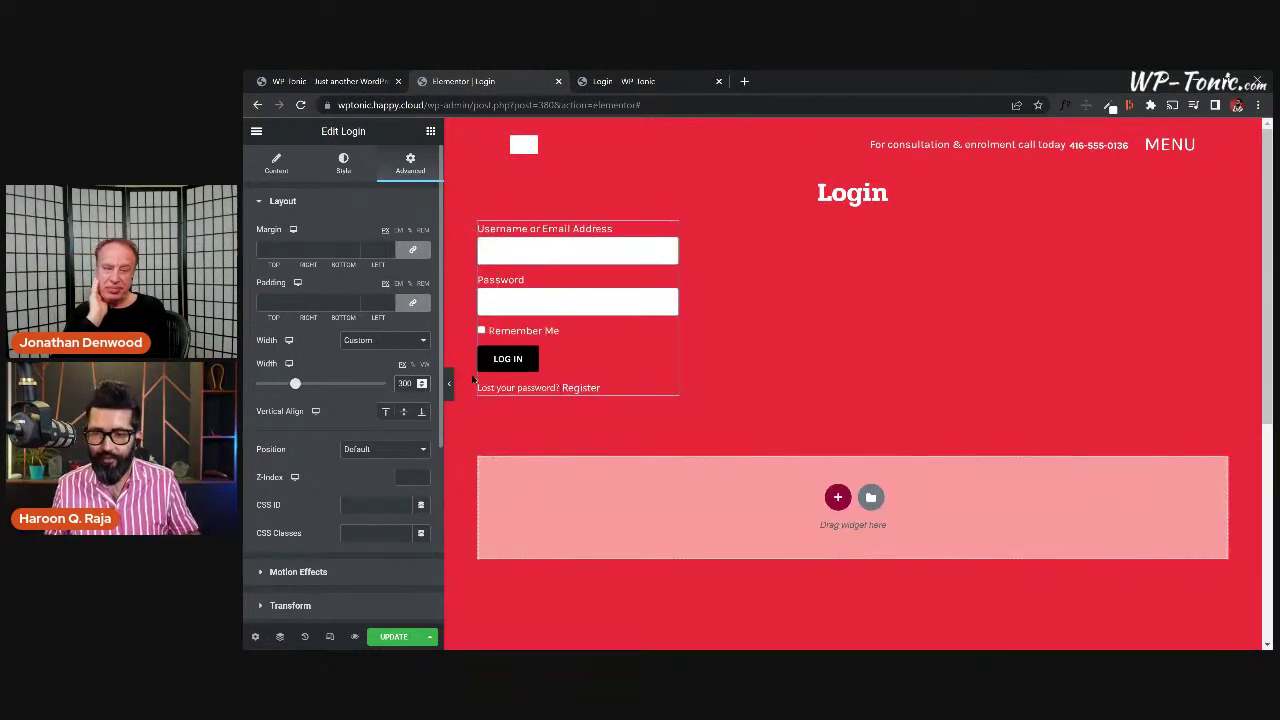
pyautogui.click(403, 637)
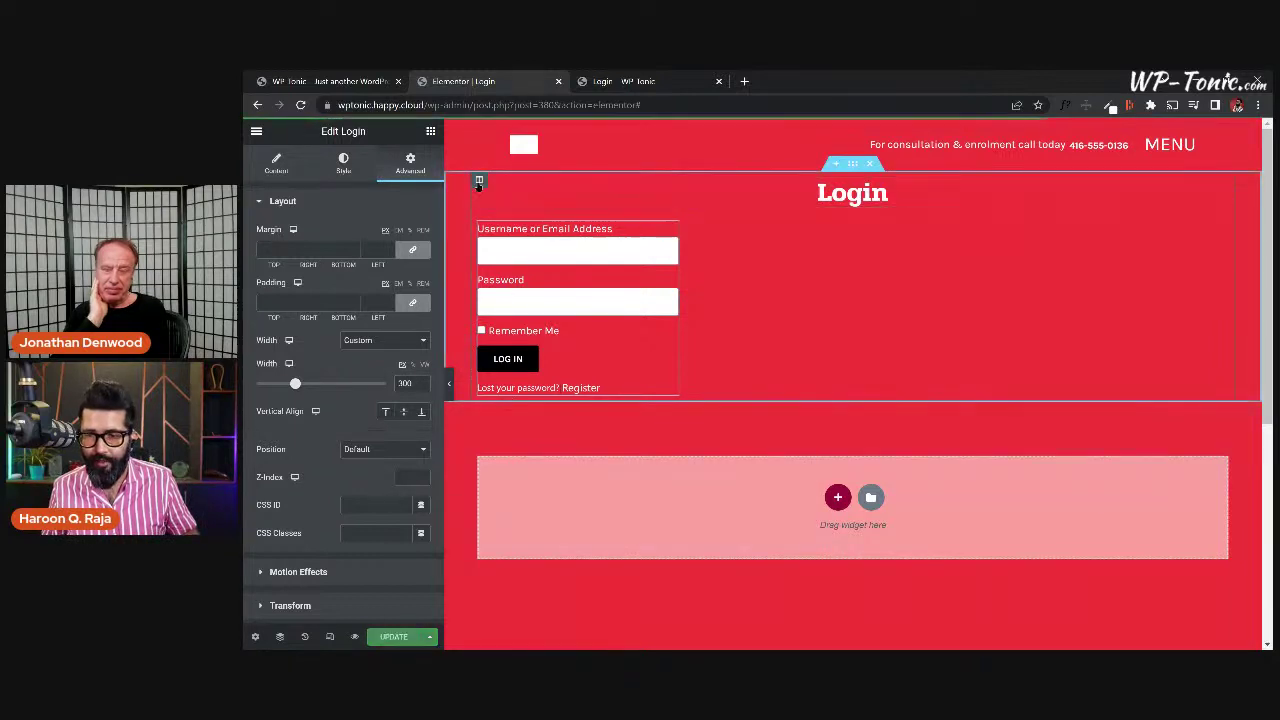
# Set the horizontal alignment of the column containing the login form to Center and update the page.
pyautogui.click(479, 180)
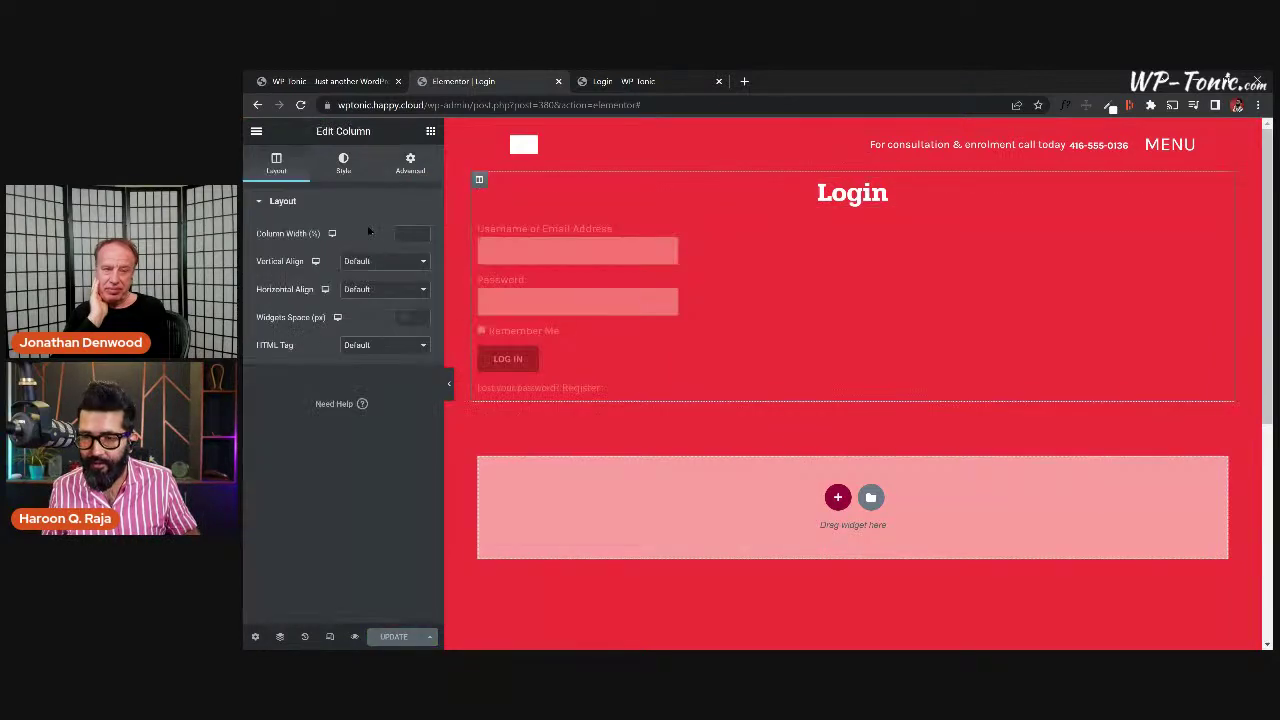
pyautogui.click(383, 289)
pyautogui.click(377, 324)
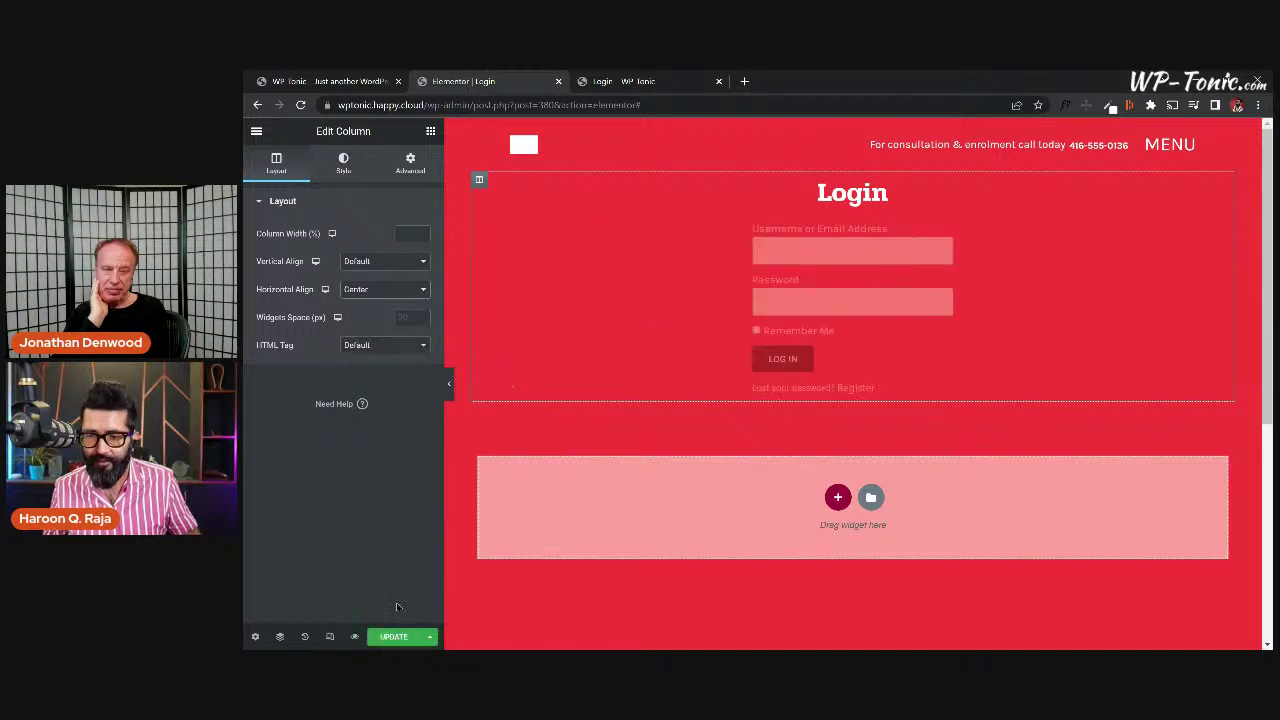
pyautogui.click(396, 637)
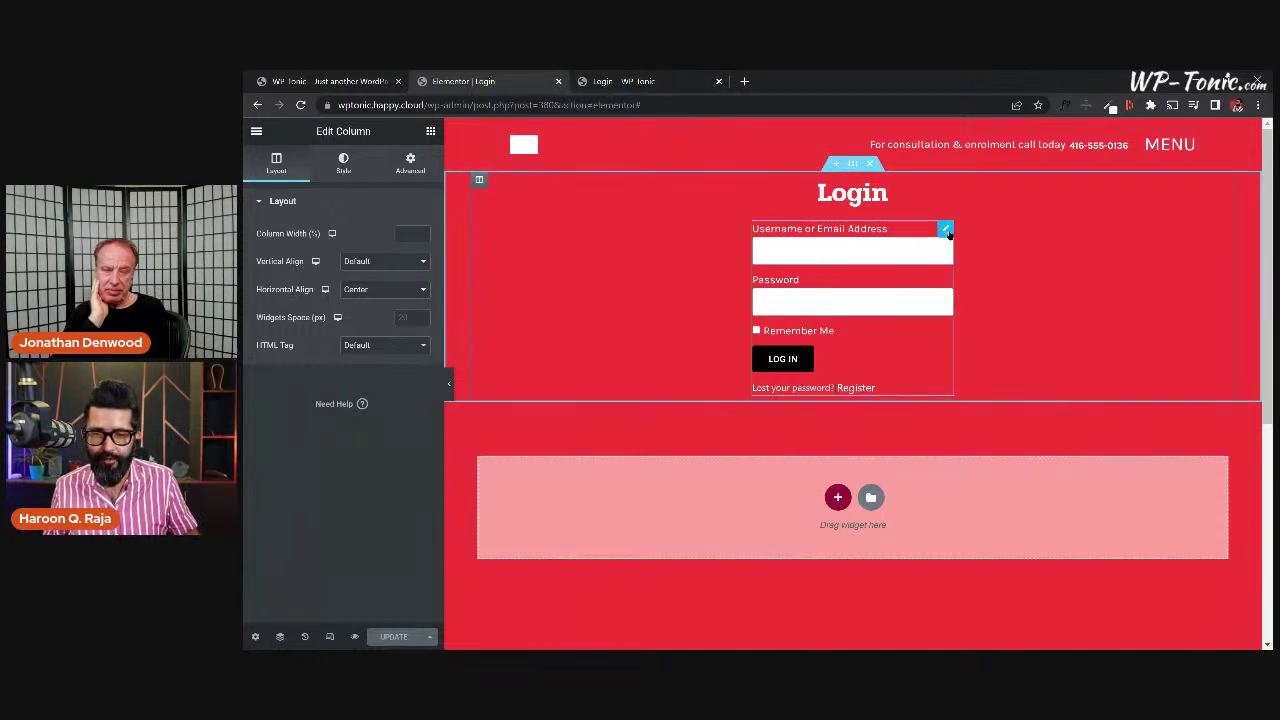
# Give the Login form widget a background in the global color Pale Grey BG.
pyautogui.click(946, 230)
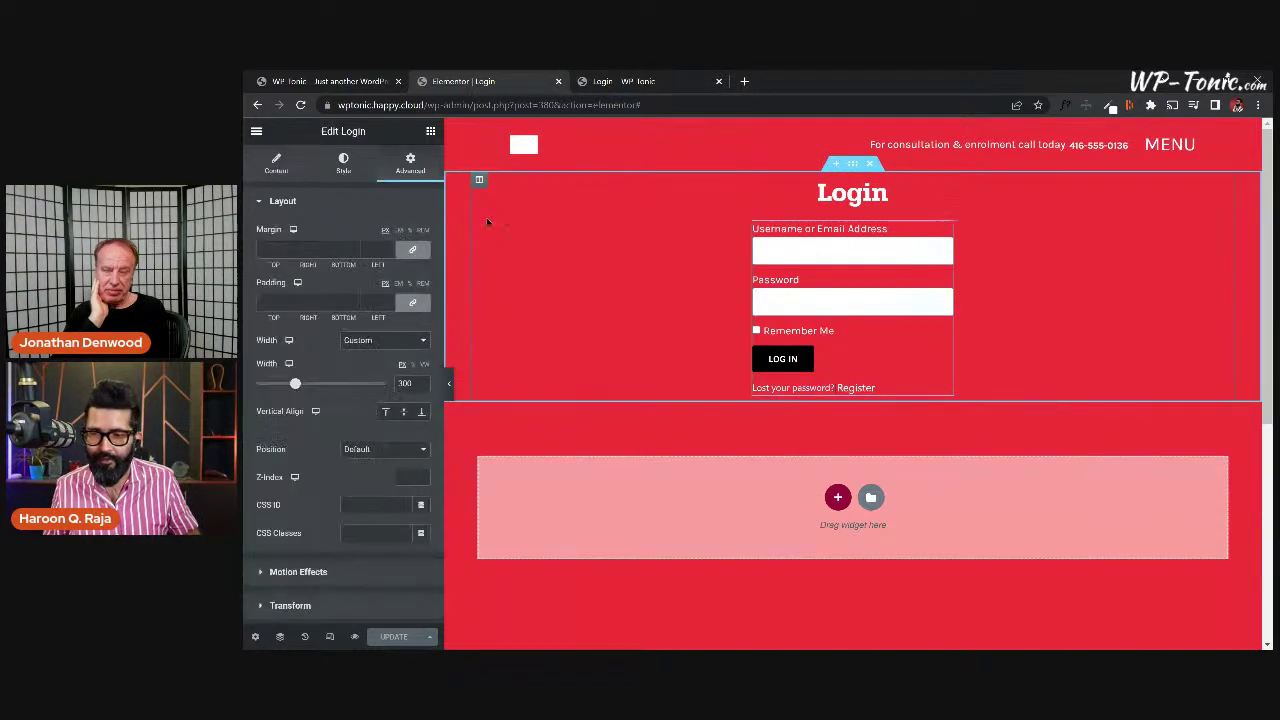
pyautogui.click(344, 168)
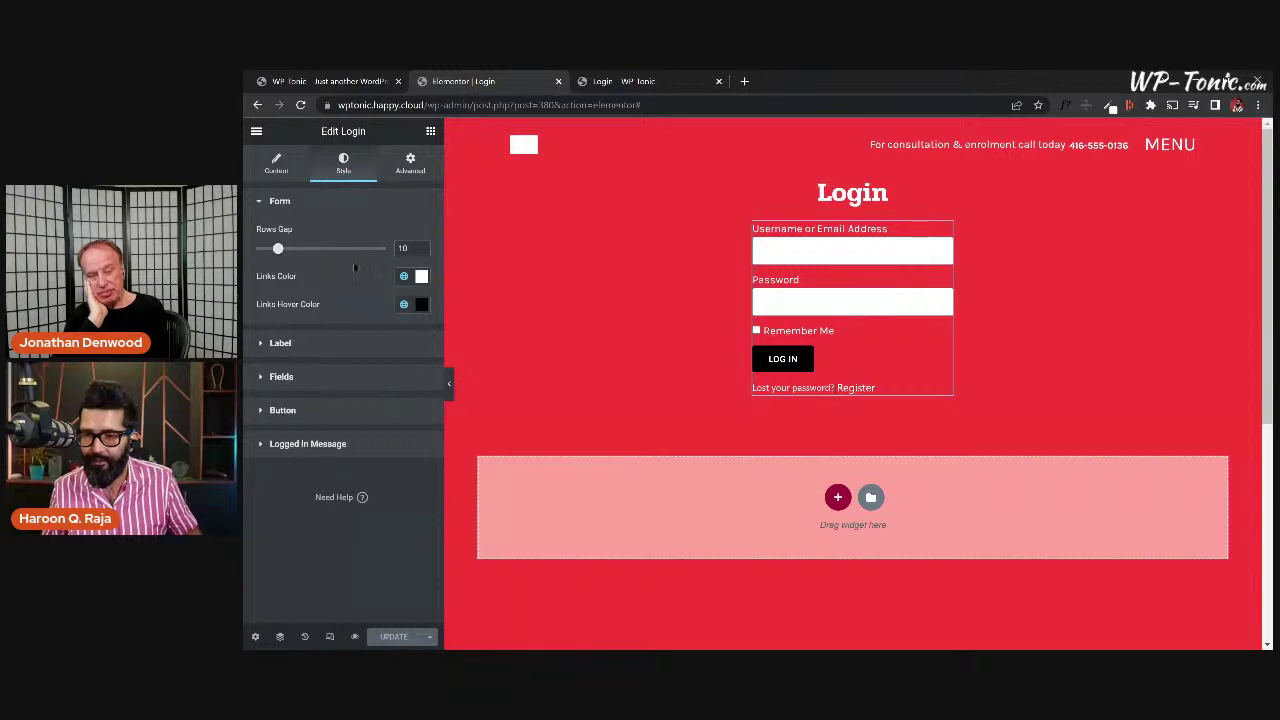
pyautogui.click(408, 165)
pyautogui.scroll(-3, 357, 527)
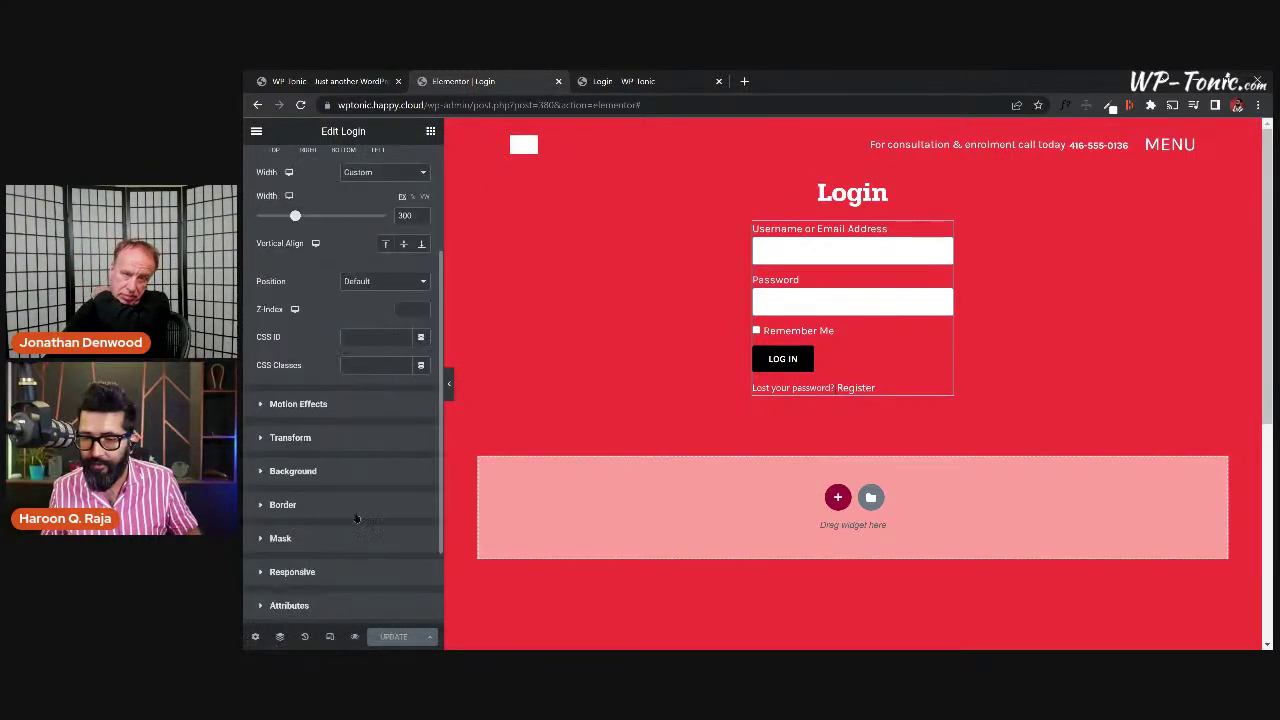
pyautogui.click(374, 469)
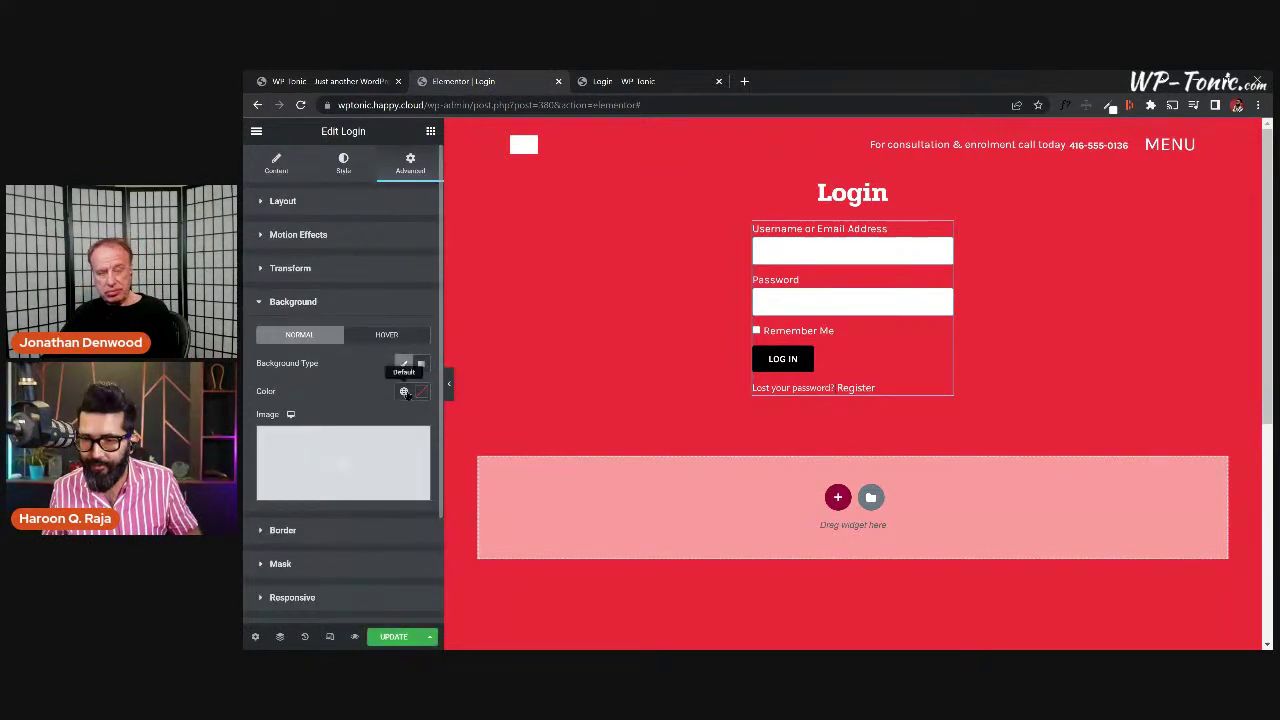
pyautogui.click(403, 391)
pyautogui.click(305, 455)
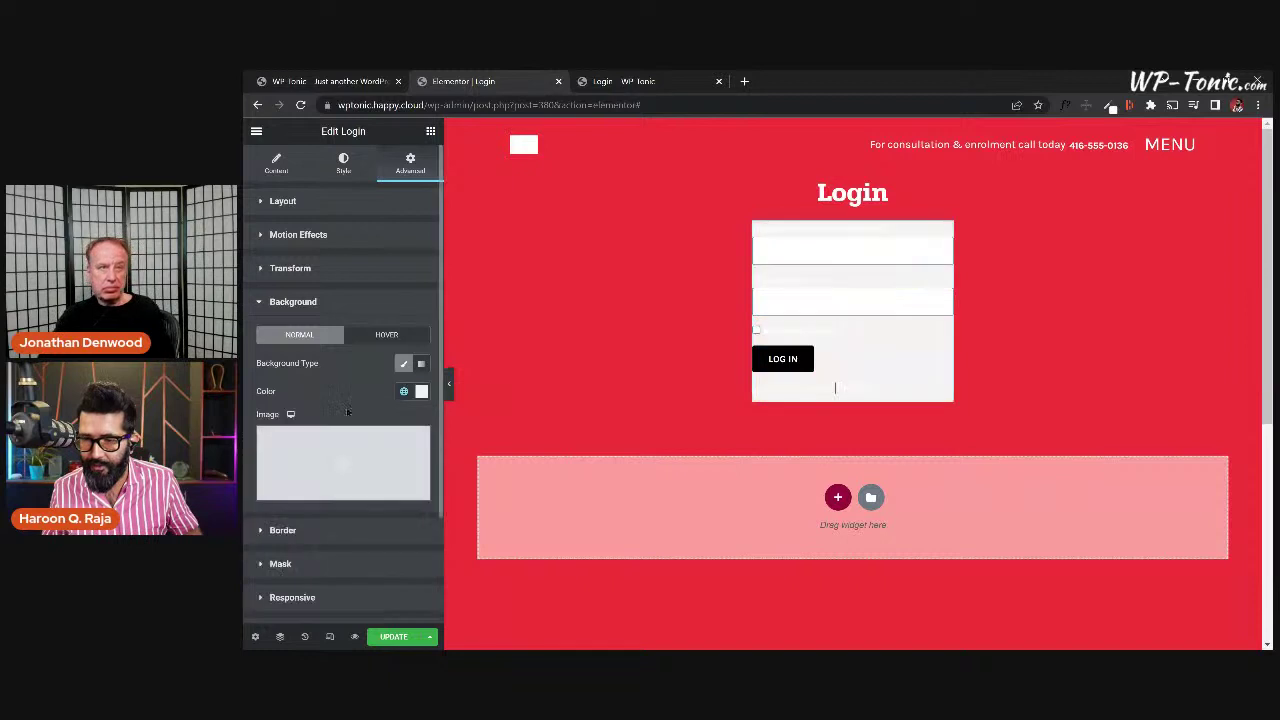
# Round the Login form widget's corners with an 8 px border radius, add the default box shadow and update the page.
pyautogui.click(337, 527)
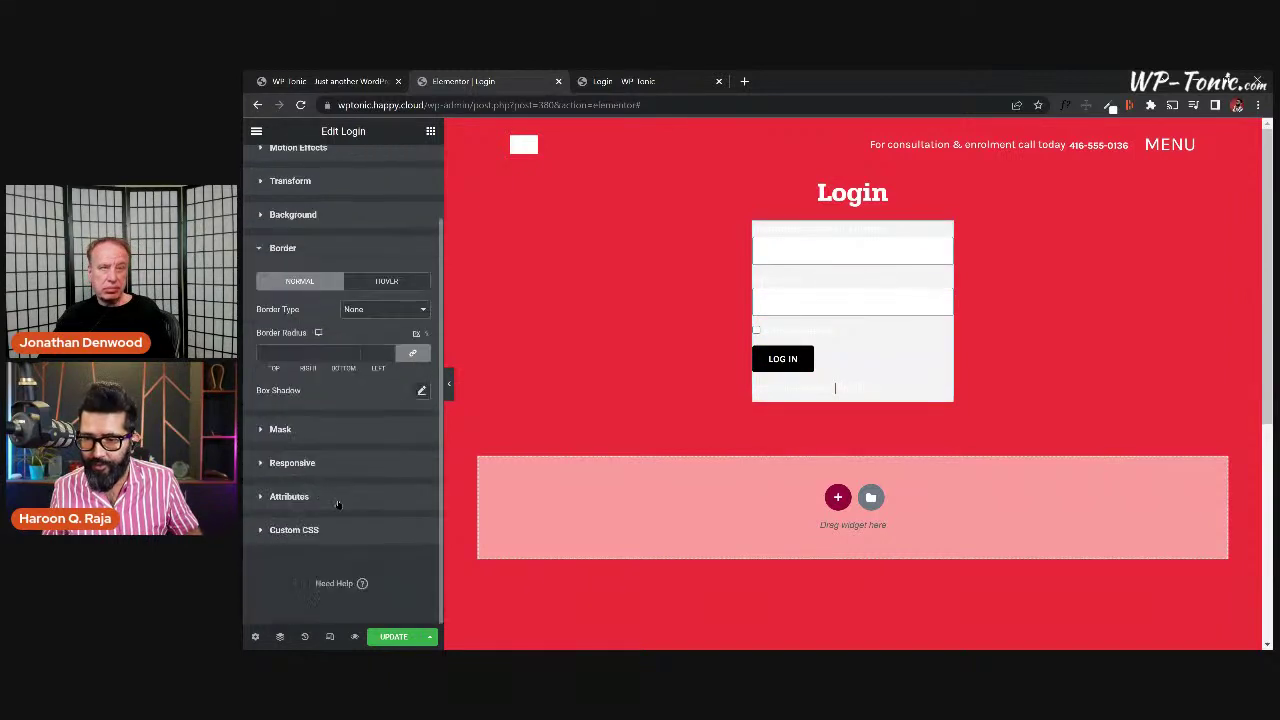
pyautogui.click(274, 355)
pyautogui.write('8')
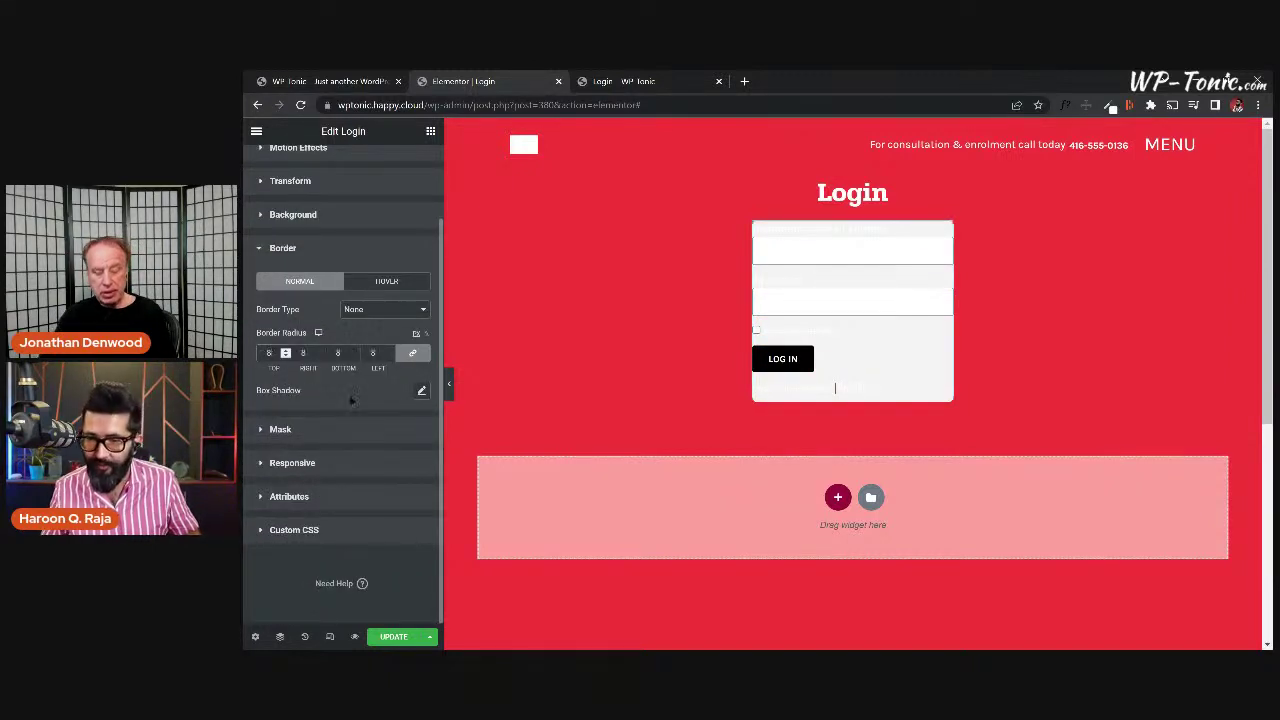
pyautogui.click(421, 390)
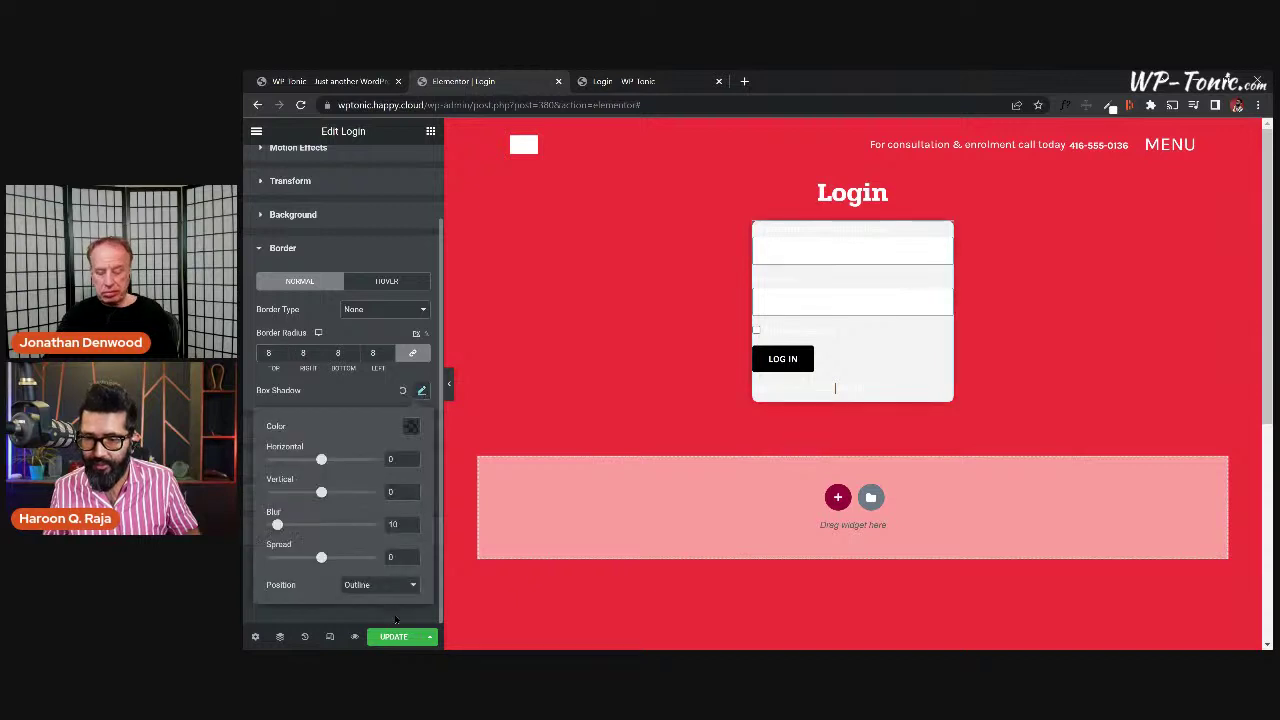
pyautogui.click(395, 636)
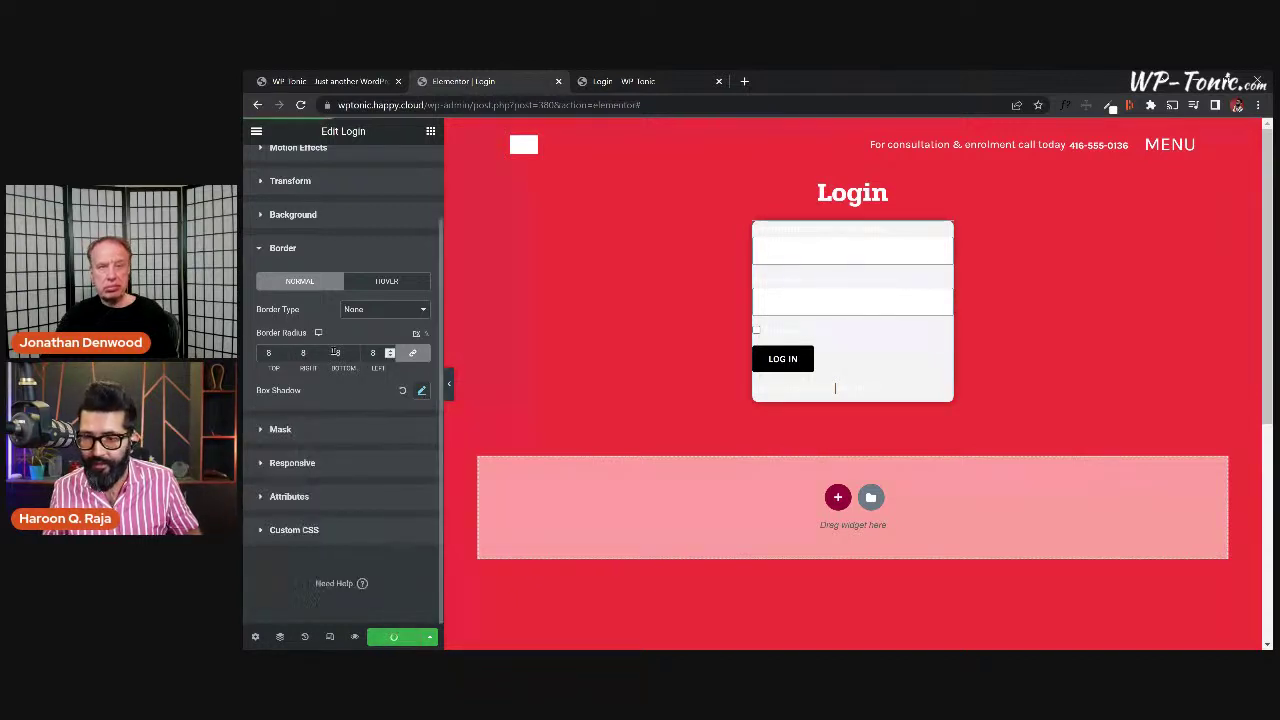
# Set the Login form widget's padding to 20 px on all sides.
pyautogui.scroll(2, 333, 205)
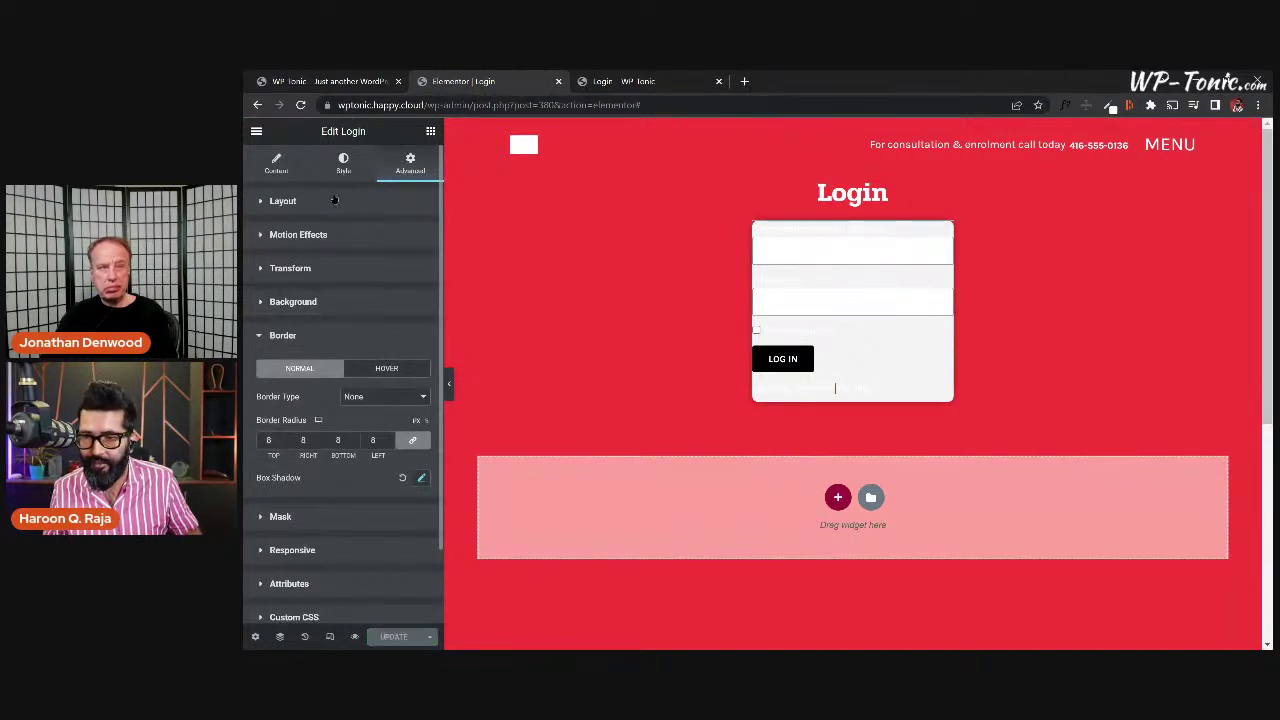
pyautogui.click(334, 202)
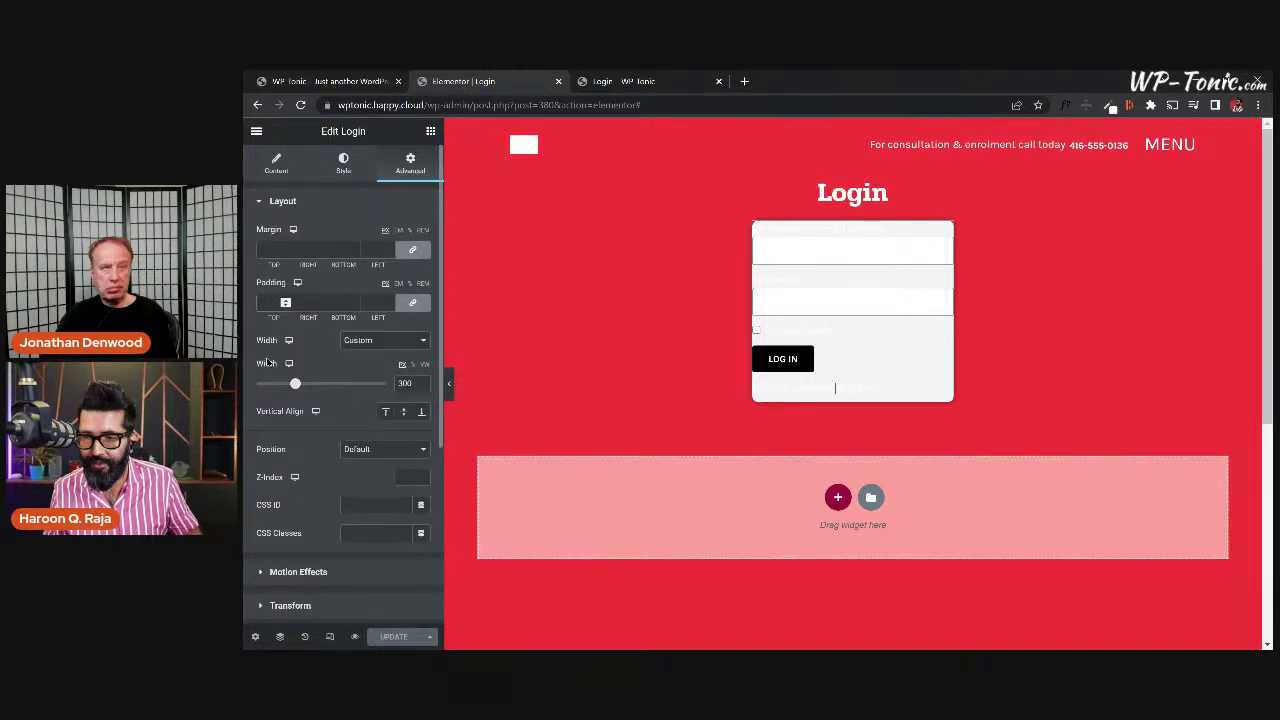
pyautogui.write('20')
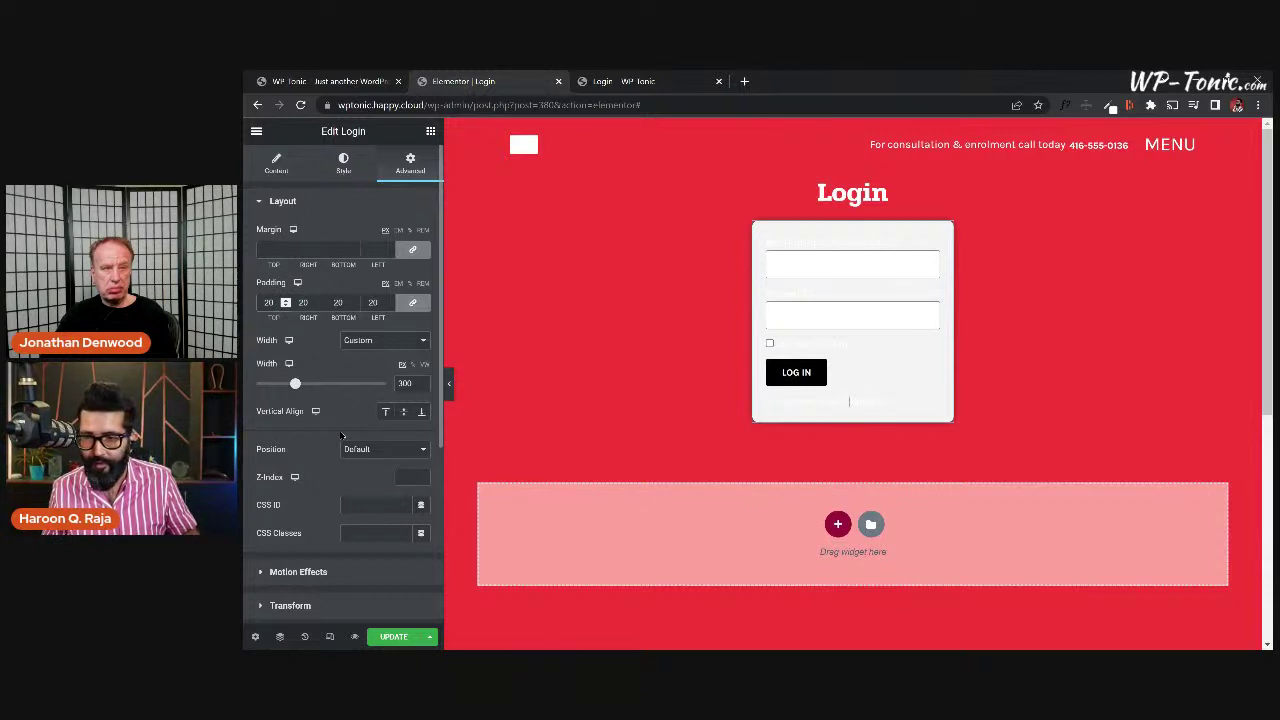
# Style the login form's links in the global color Dark Grey Element and its label text in Accent.
pyautogui.click(343, 163)
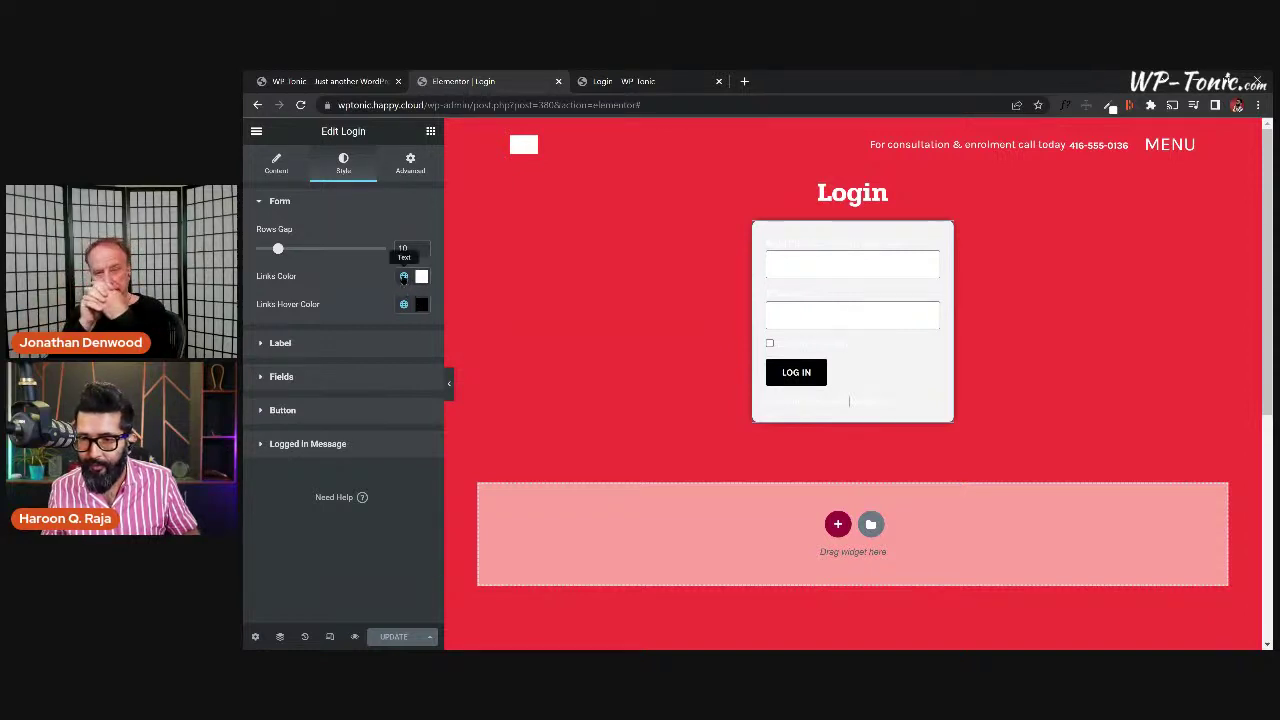
pyautogui.click(403, 276)
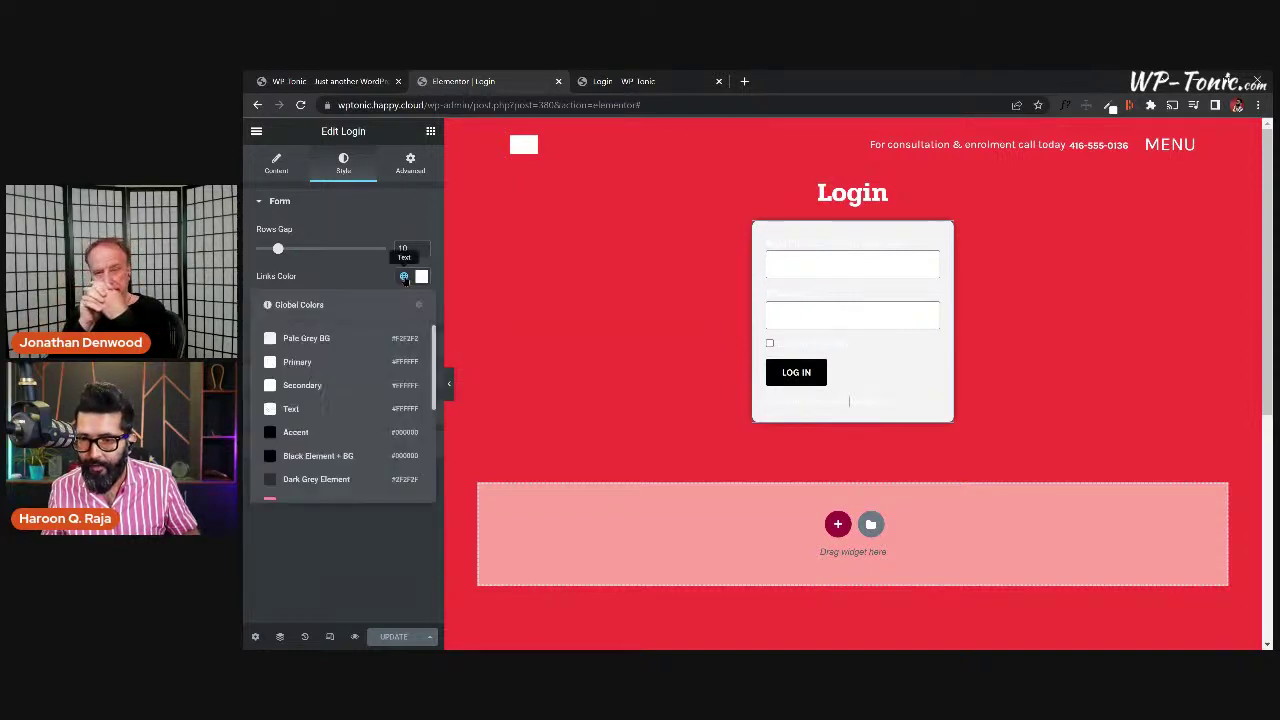
pyautogui.click(310, 478)
pyautogui.click(280, 340)
pyautogui.click(403, 309)
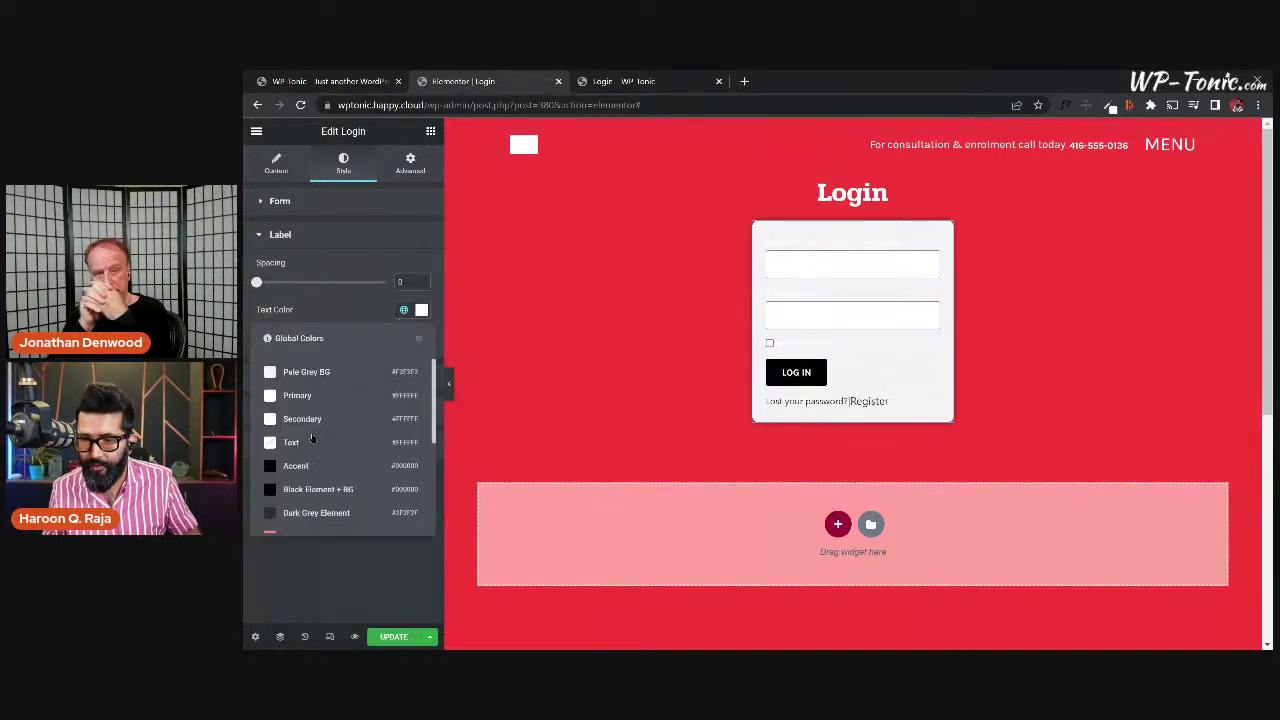
pyautogui.click(300, 468)
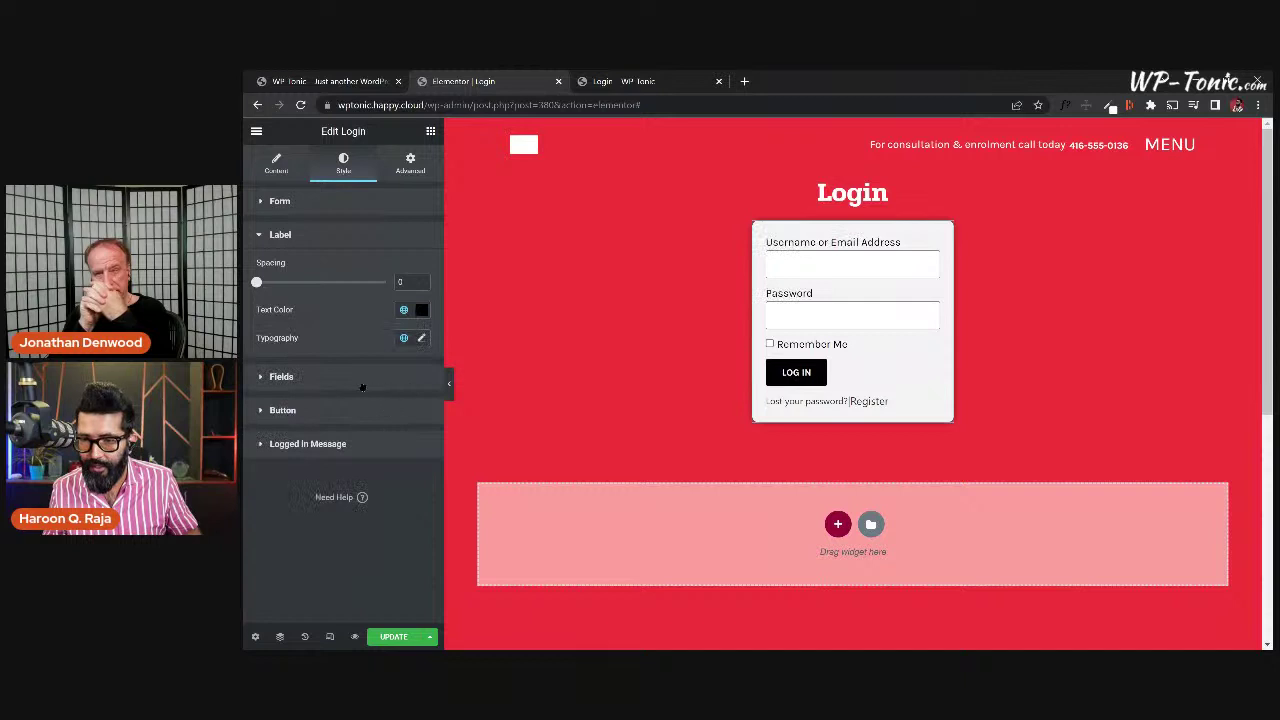
# Set the text color of the login form's fields to the global color Black Element + BG.
pyautogui.click(353, 378)
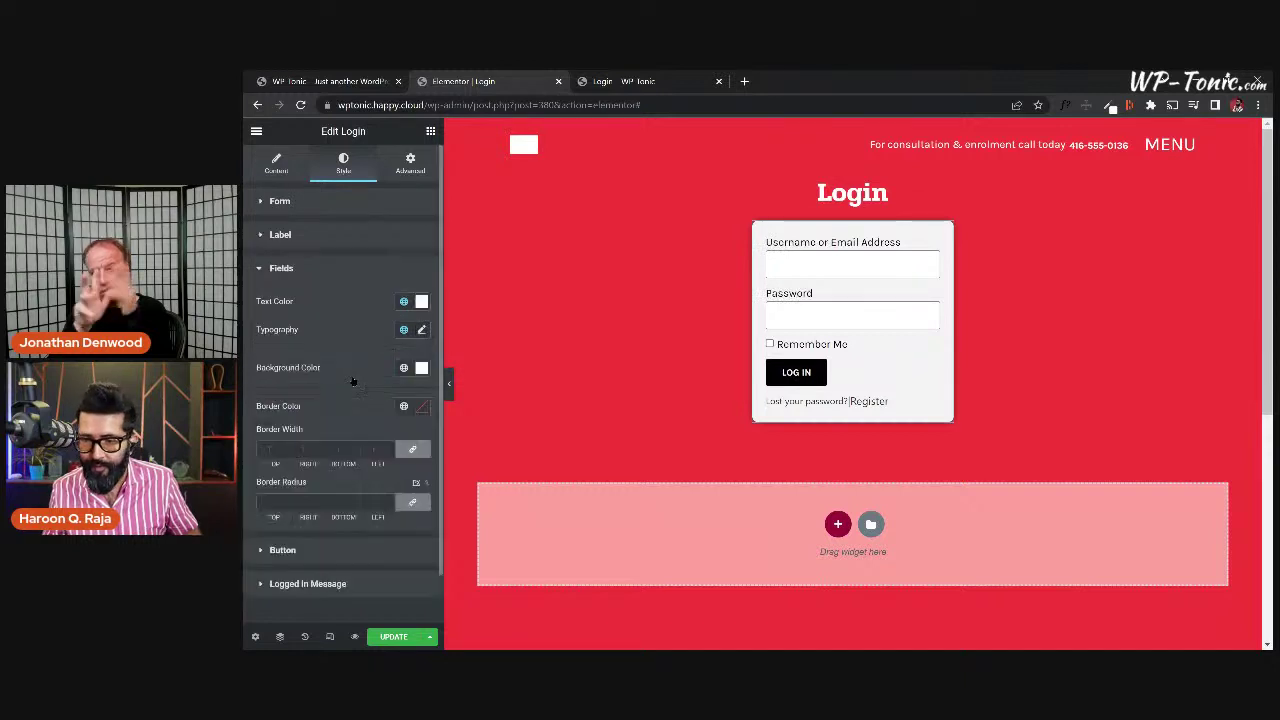
pyautogui.click(403, 301)
pyautogui.click(318, 481)
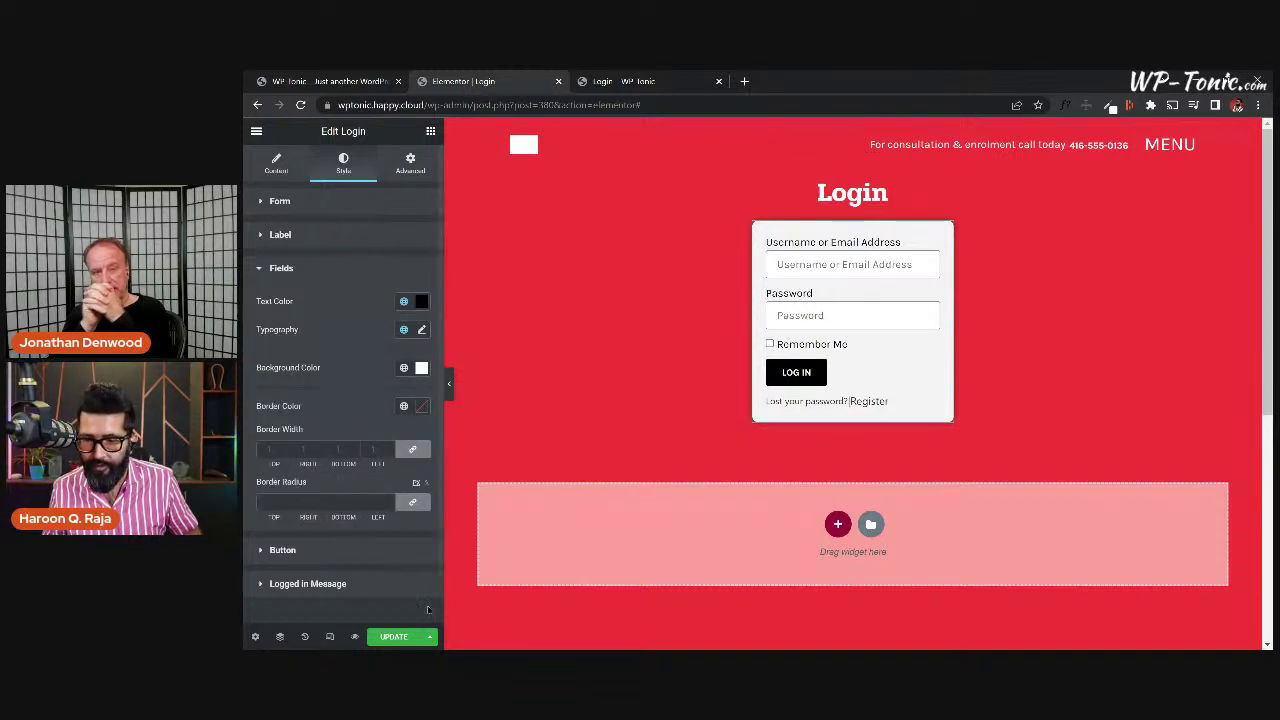
# Try to update the page, and reload the live Login page to check the result.
pyautogui.click(395, 638)
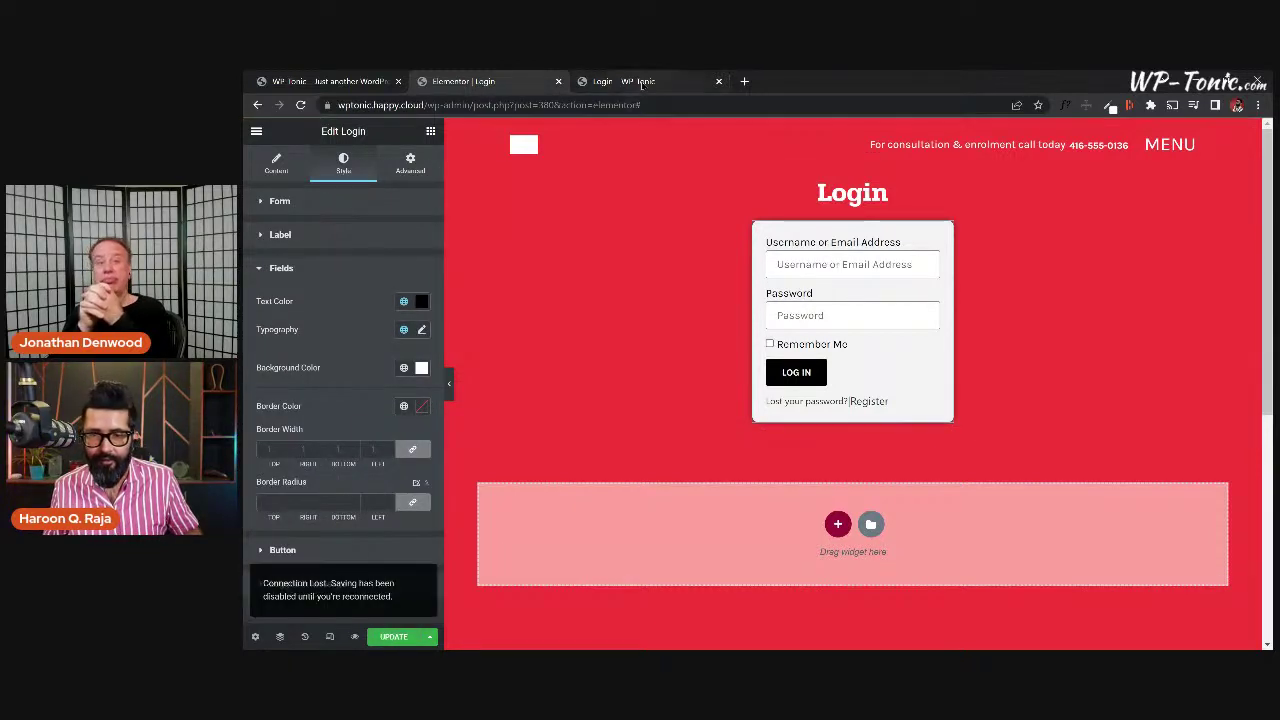
pyautogui.click(620, 81)
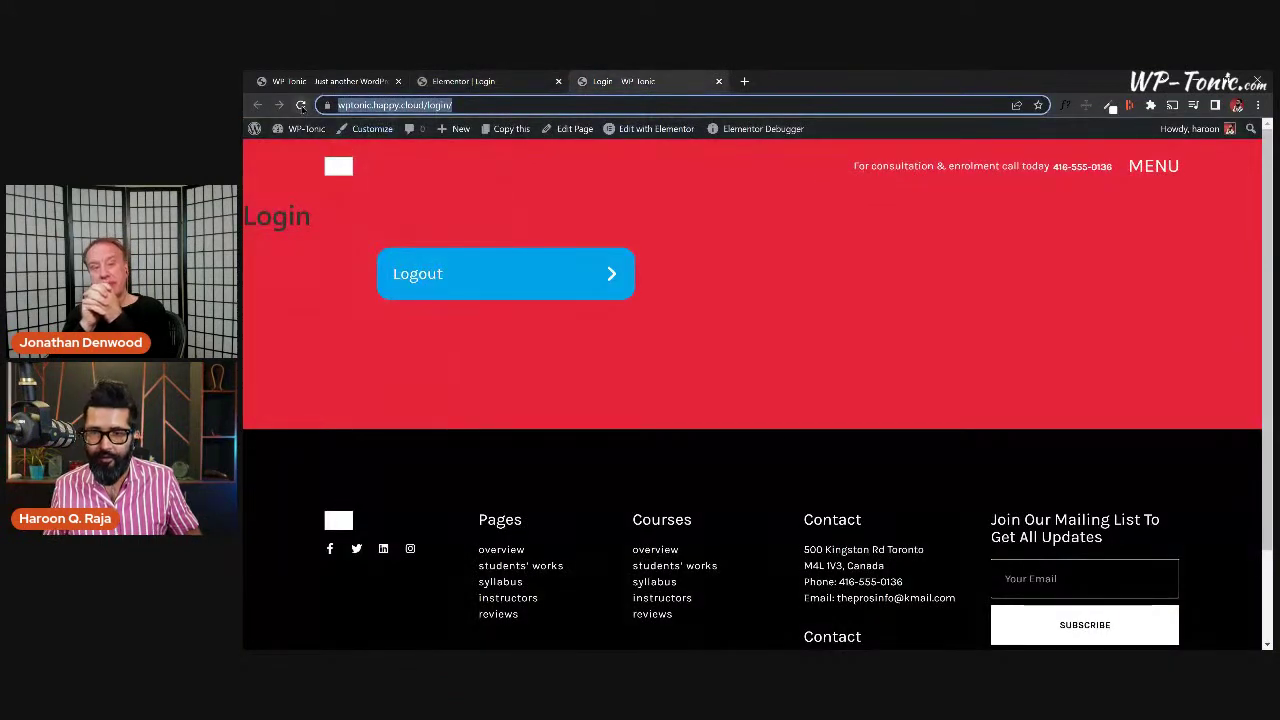
pyautogui.click(300, 105)
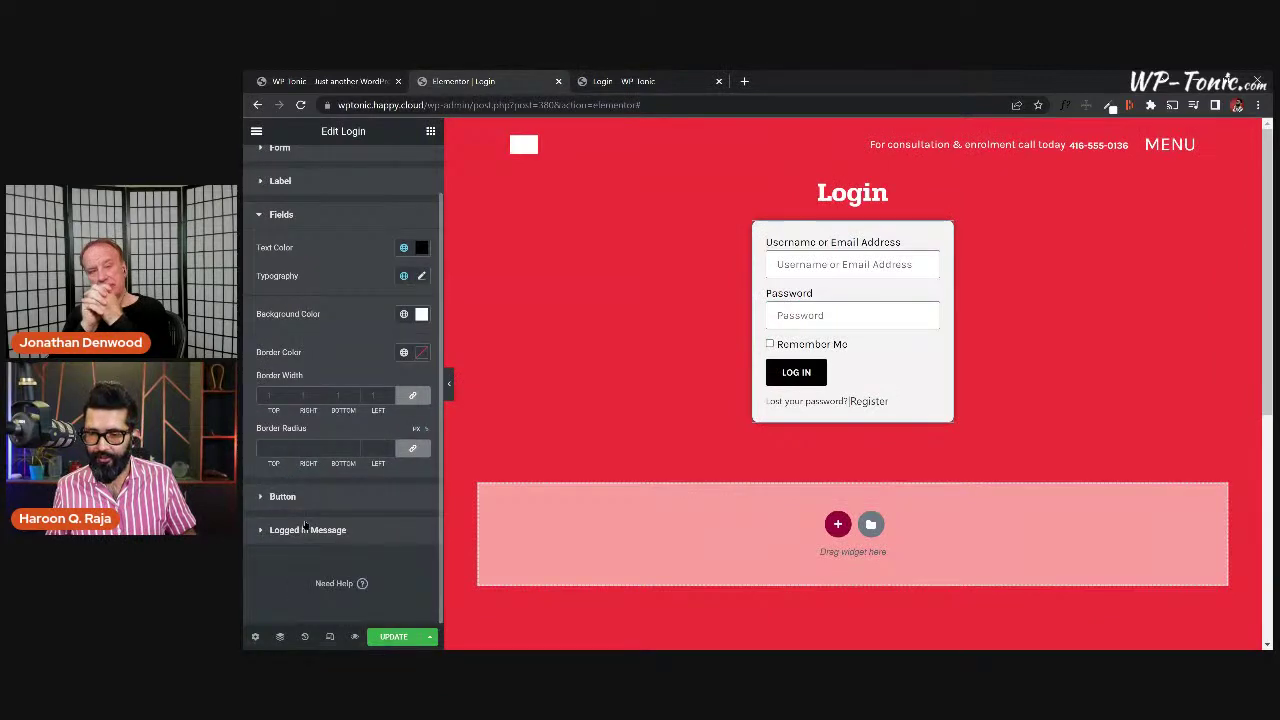
# Set the Login widget's logged-in message text color to Black Element + BG, and open its additional content options.
pyautogui.click(306, 529)
pyautogui.click(403, 370)
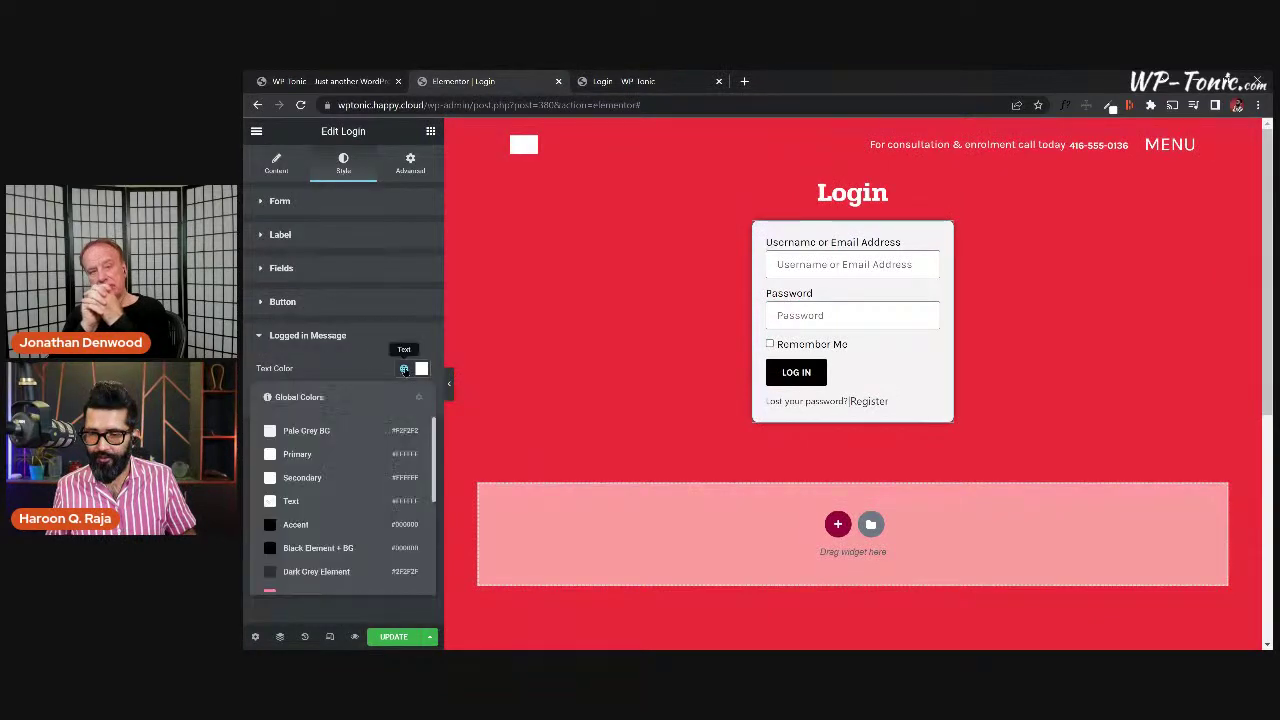
pyautogui.click(303, 549)
pyautogui.click(286, 177)
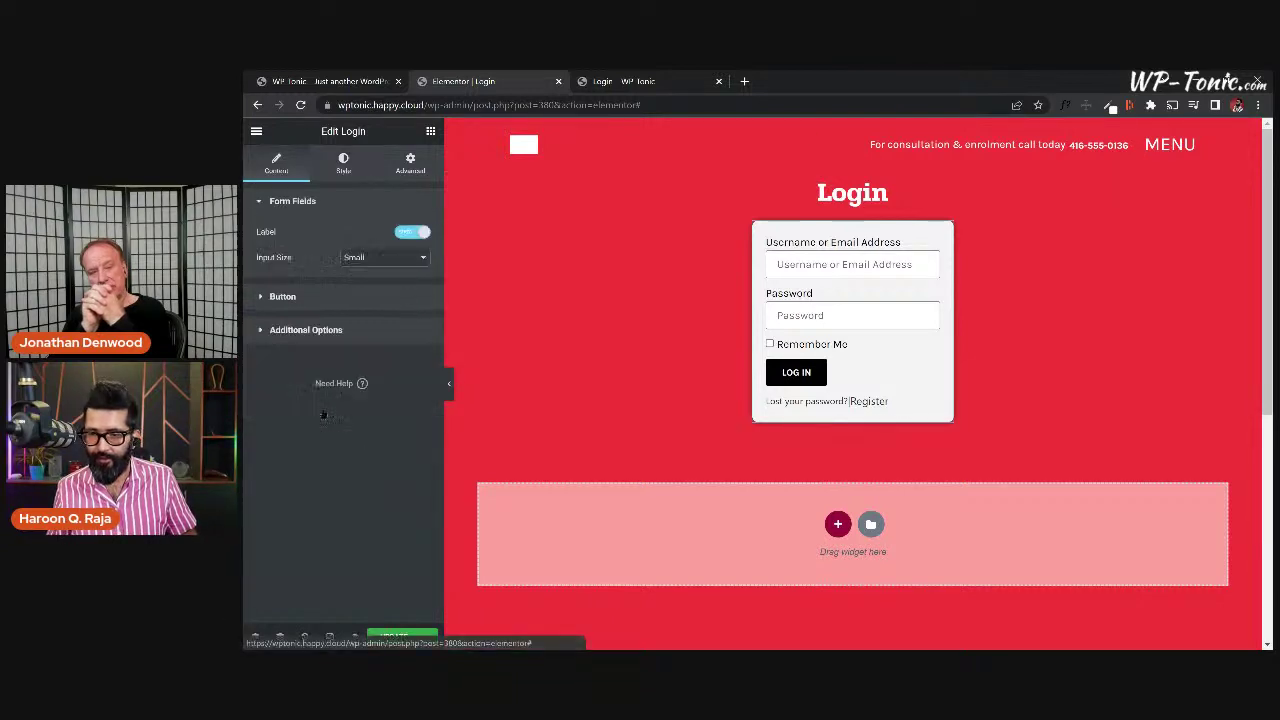
pyautogui.click(311, 332)
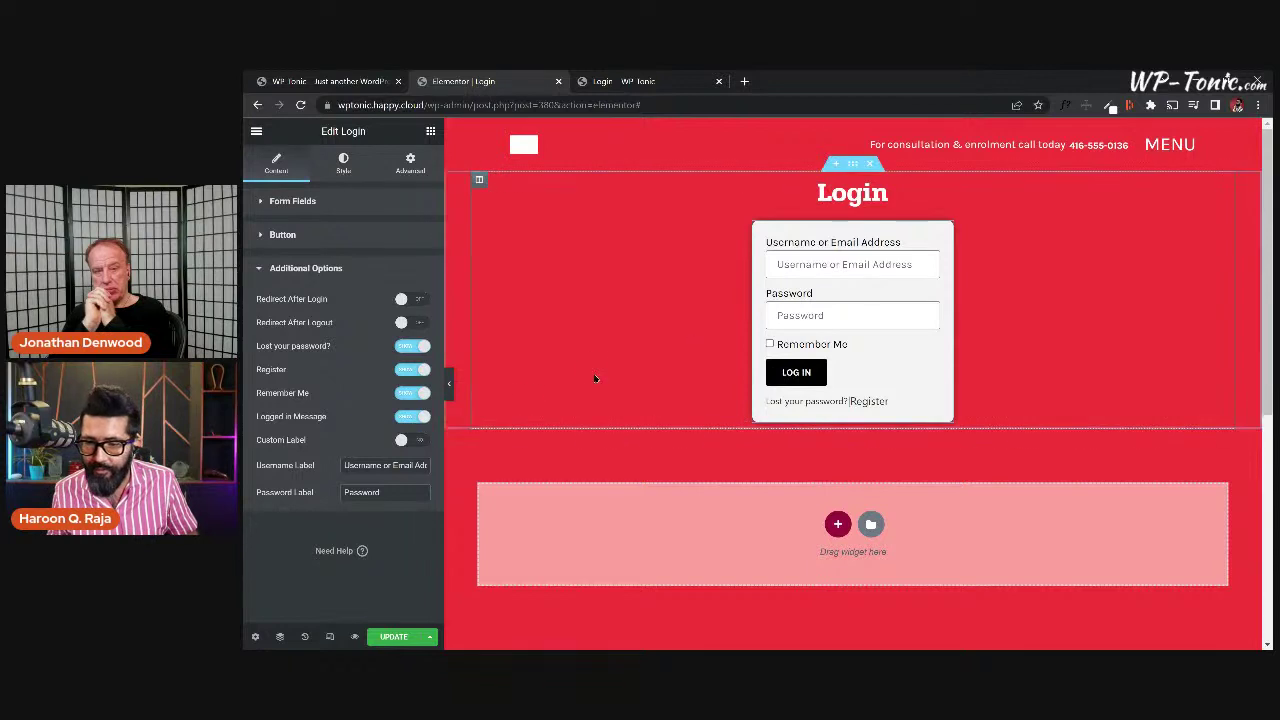
# Update the Login page in Elementor, and check the live page both logged in and in the incognito window.
pyautogui.click(333, 234)
pyautogui.click(338, 200)
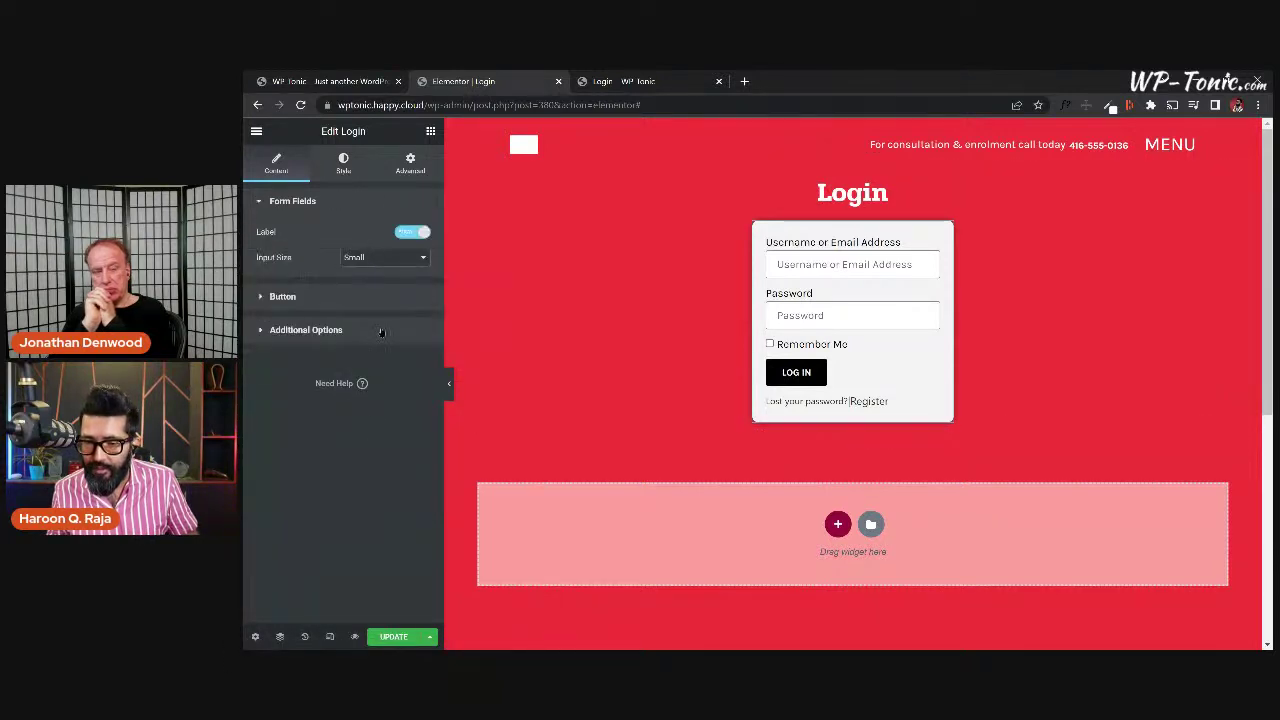
pyautogui.click(393, 636)
pyautogui.click(620, 81)
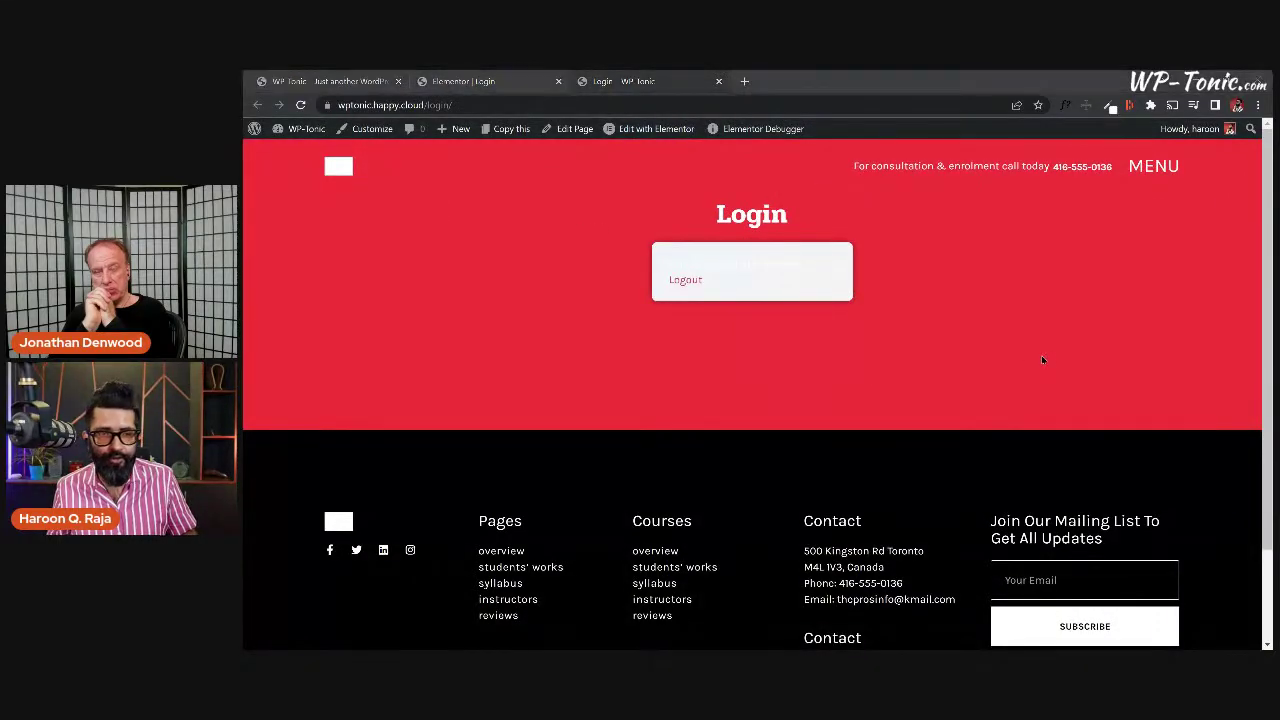
pyautogui.hotkey('alt', 'Tab')
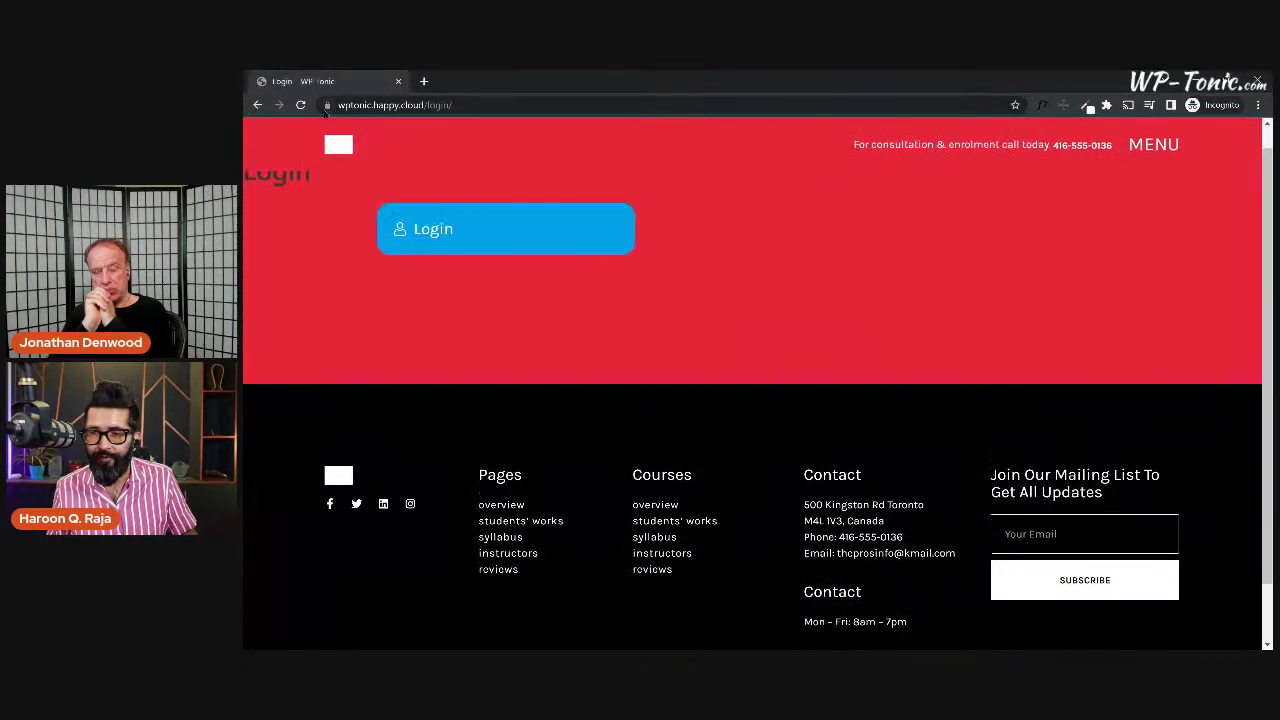
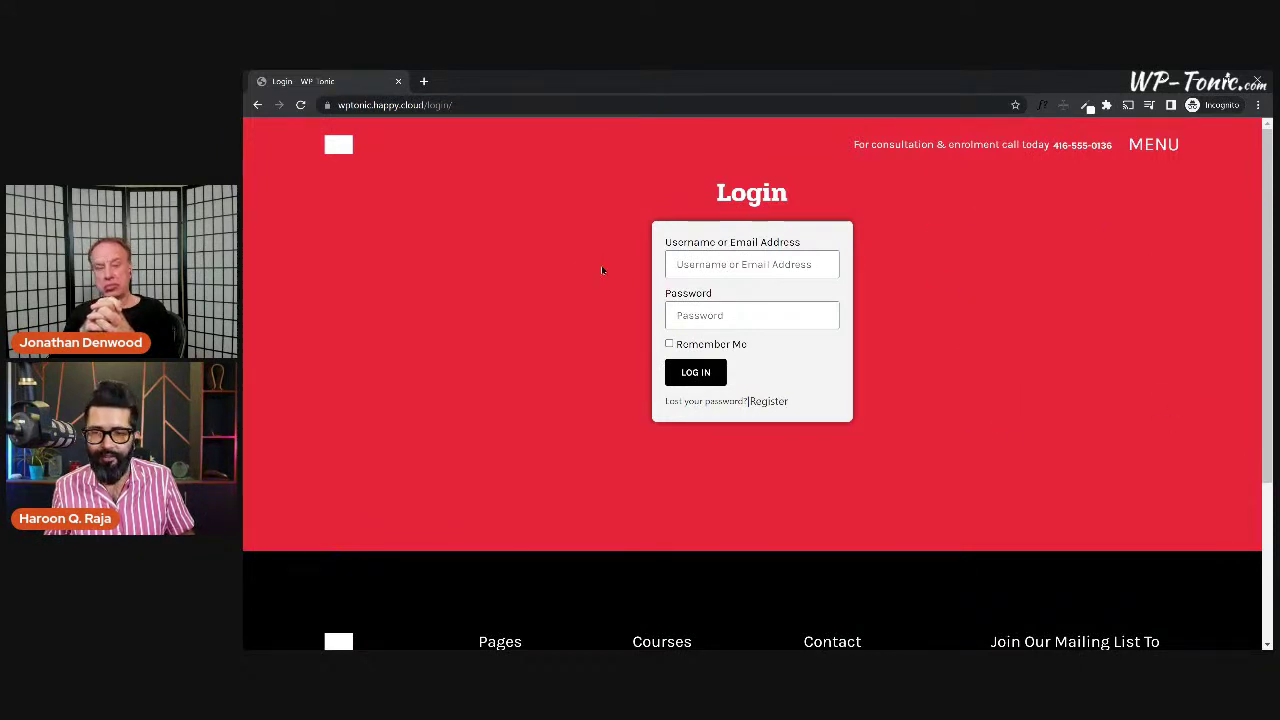
pyautogui.hotkey('alt', 'Tab')
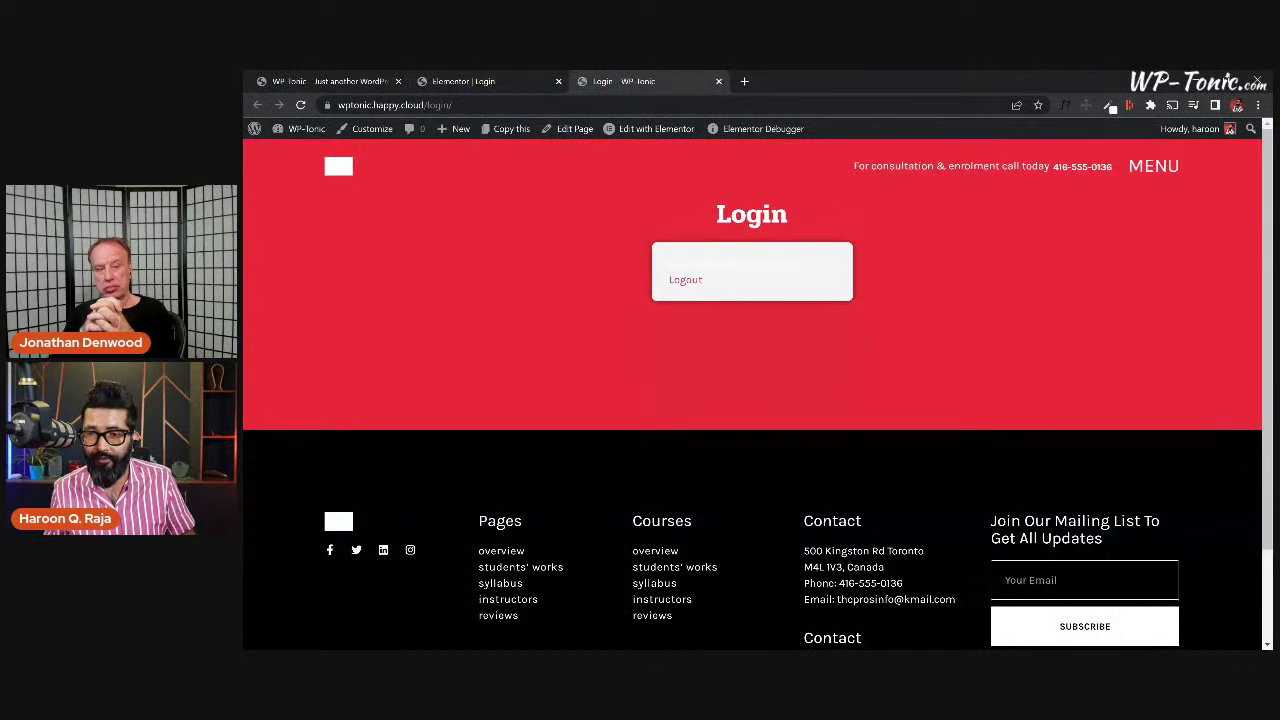
pyautogui.hotkey('ctrl', 'shift', 'Tab')
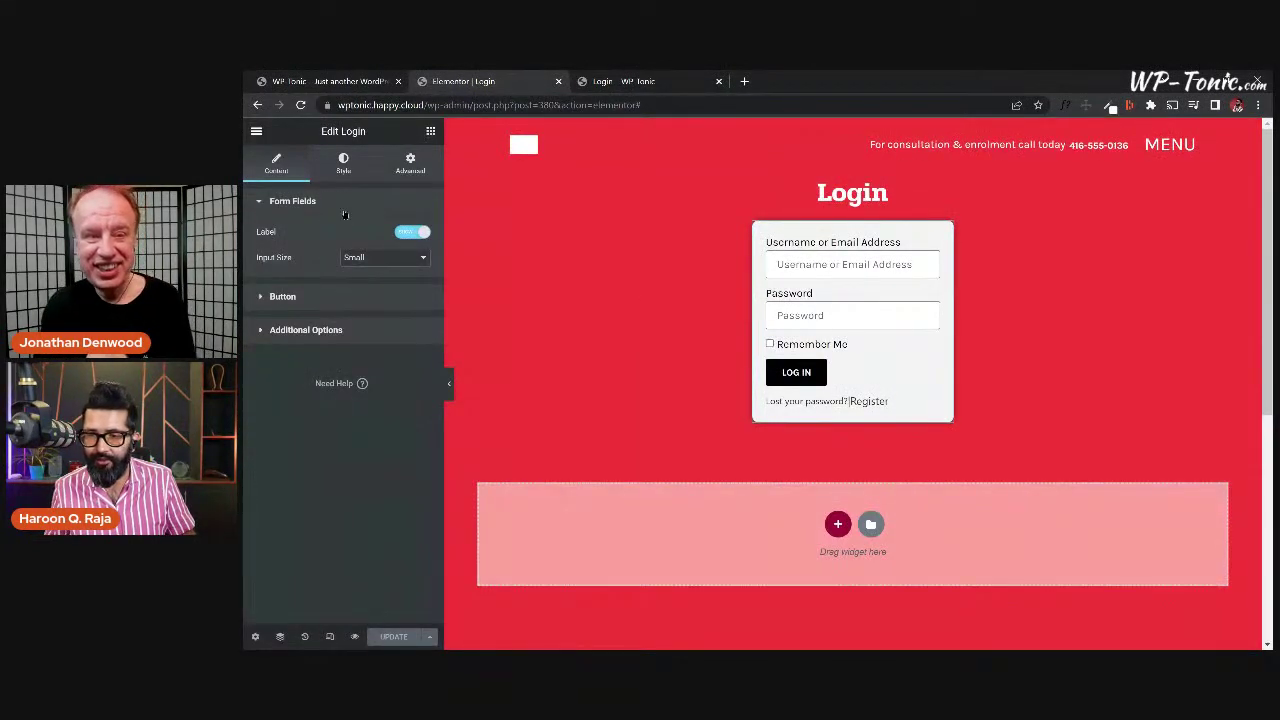
# Search the Elementor widgets for a registration widget, and clear the search.
pyautogui.click(430, 131)
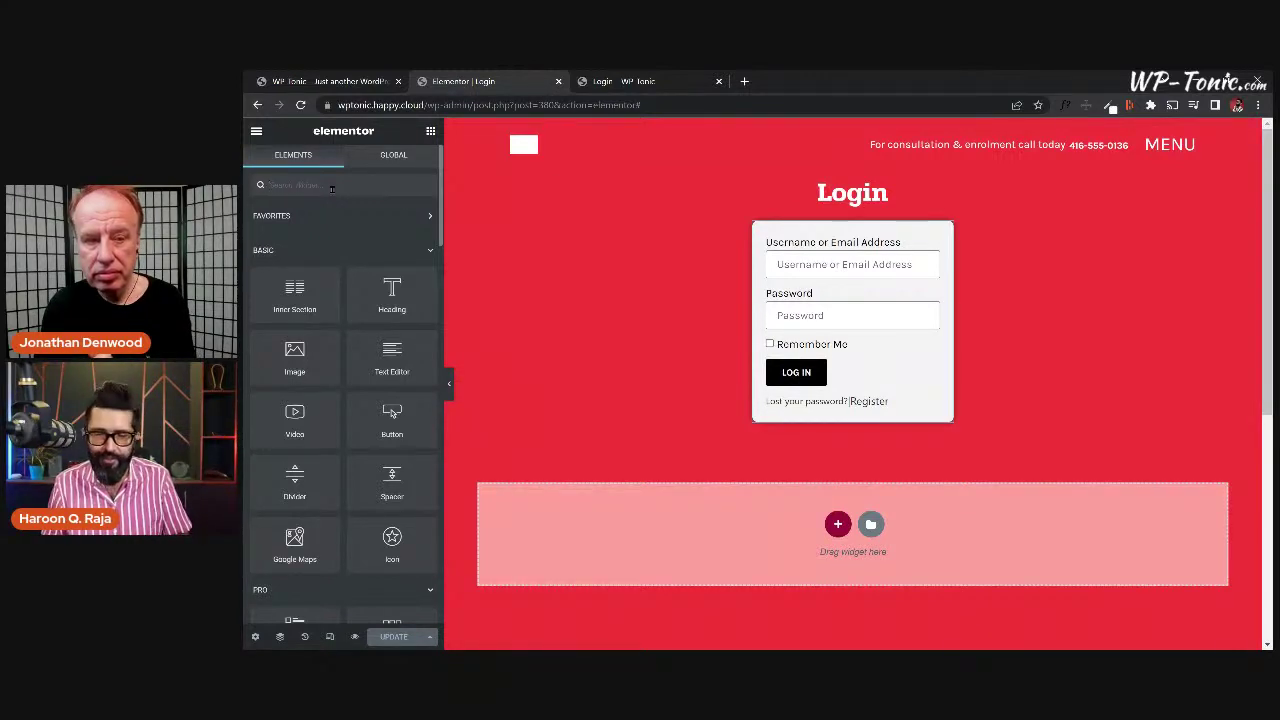
pyautogui.write('regi')
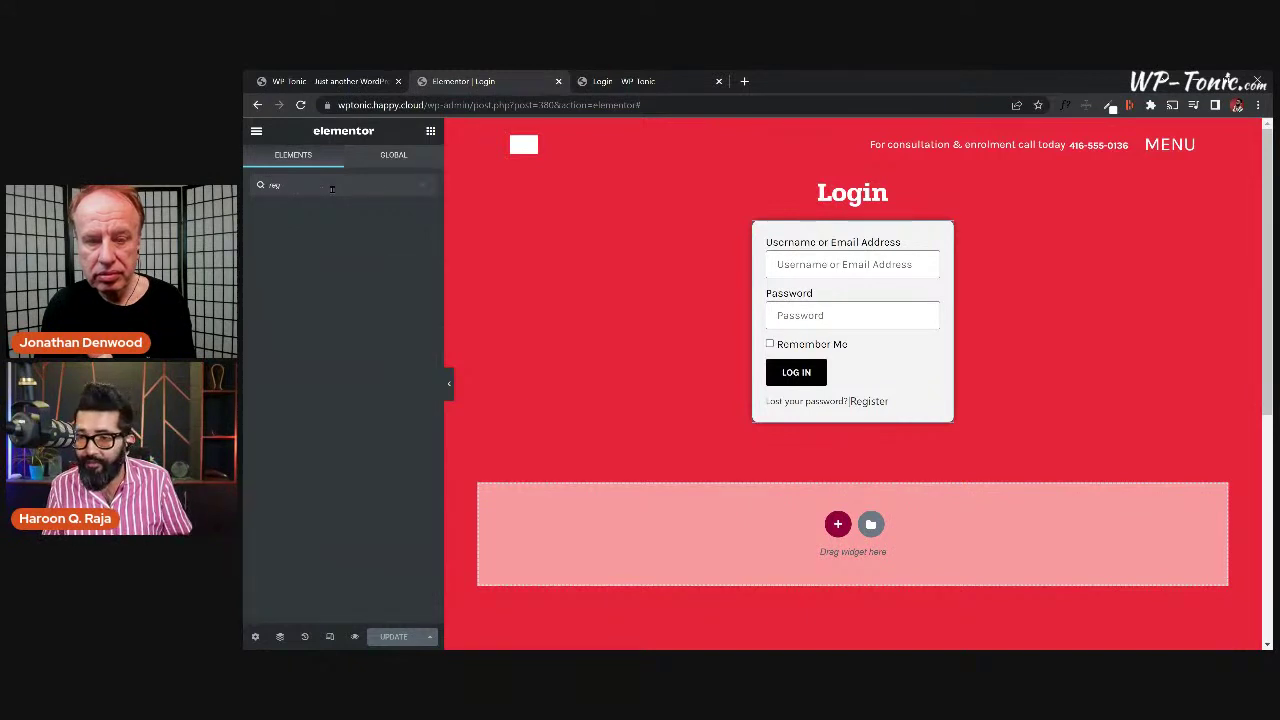
pyautogui.write('st')
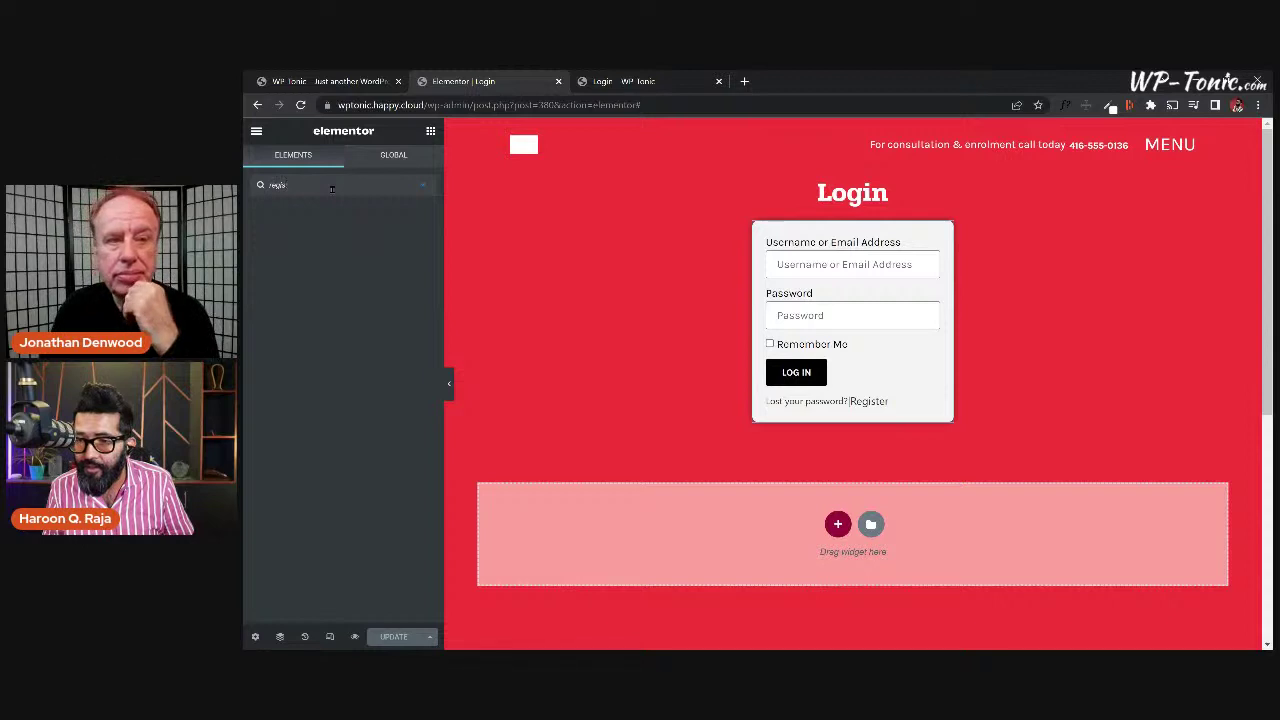
pyautogui.press('BackSpace')
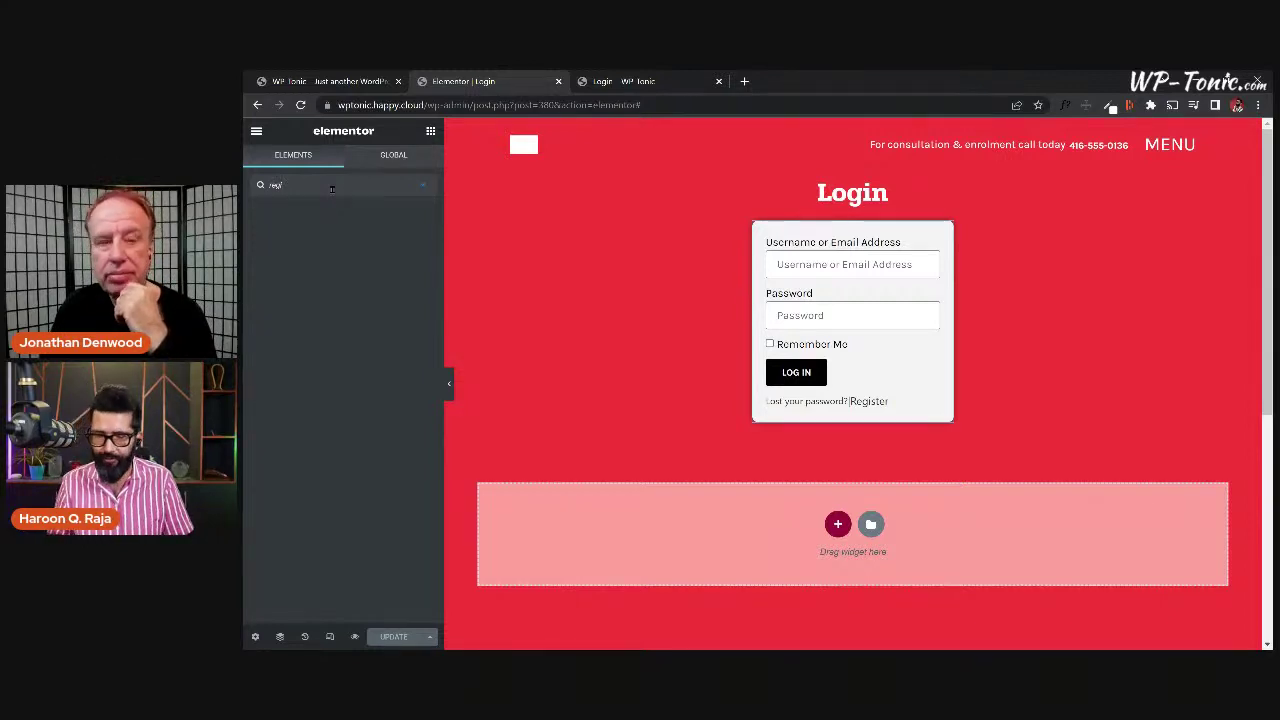
pyautogui.hotkey('ctrl', 'a')
pyautogui.press('BackSpace')
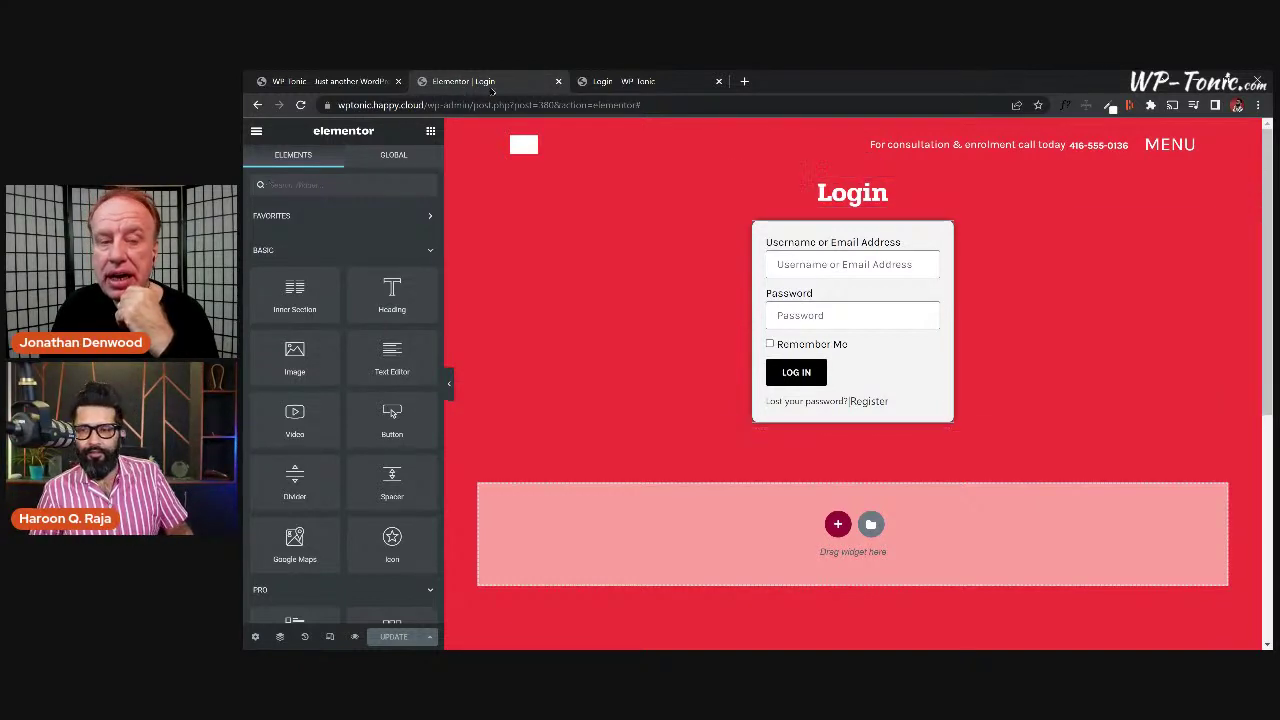
# Exit the Elementor editor of the Login page to the dashboard, and return to the WordPress pages list.
pyautogui.click(380, 81)
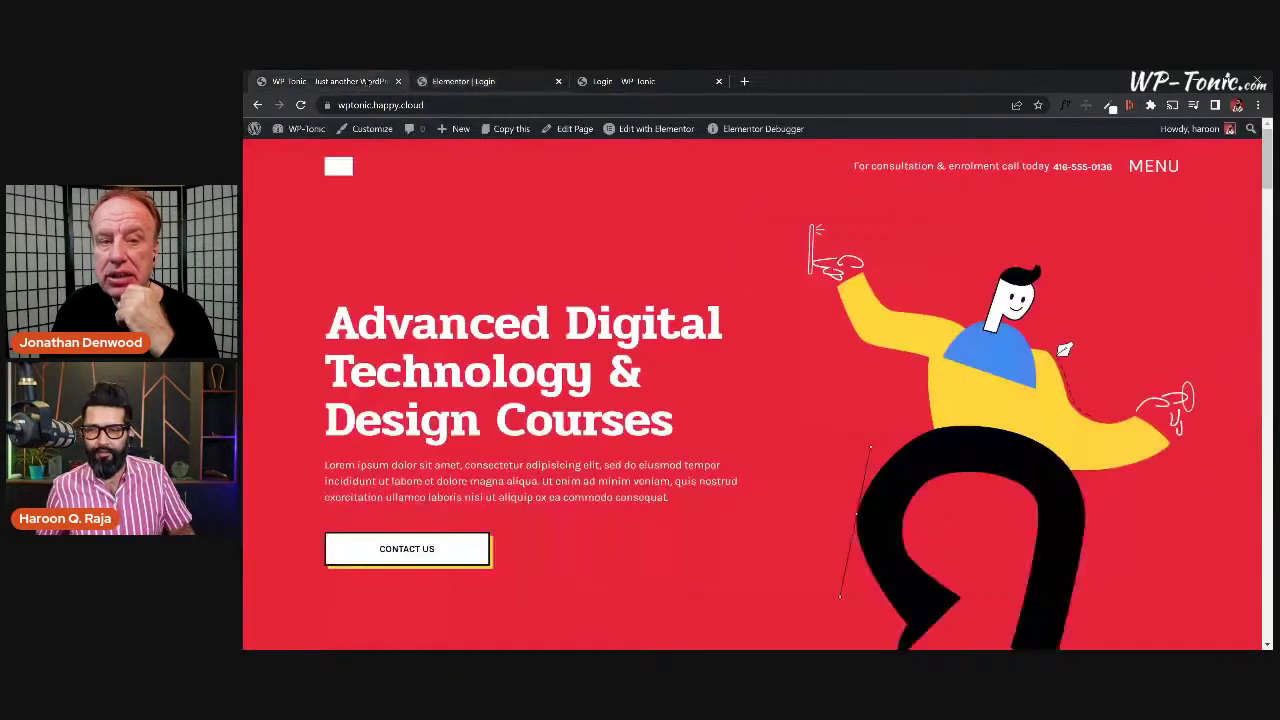
pyautogui.click(437, 82)
pyautogui.click(257, 131)
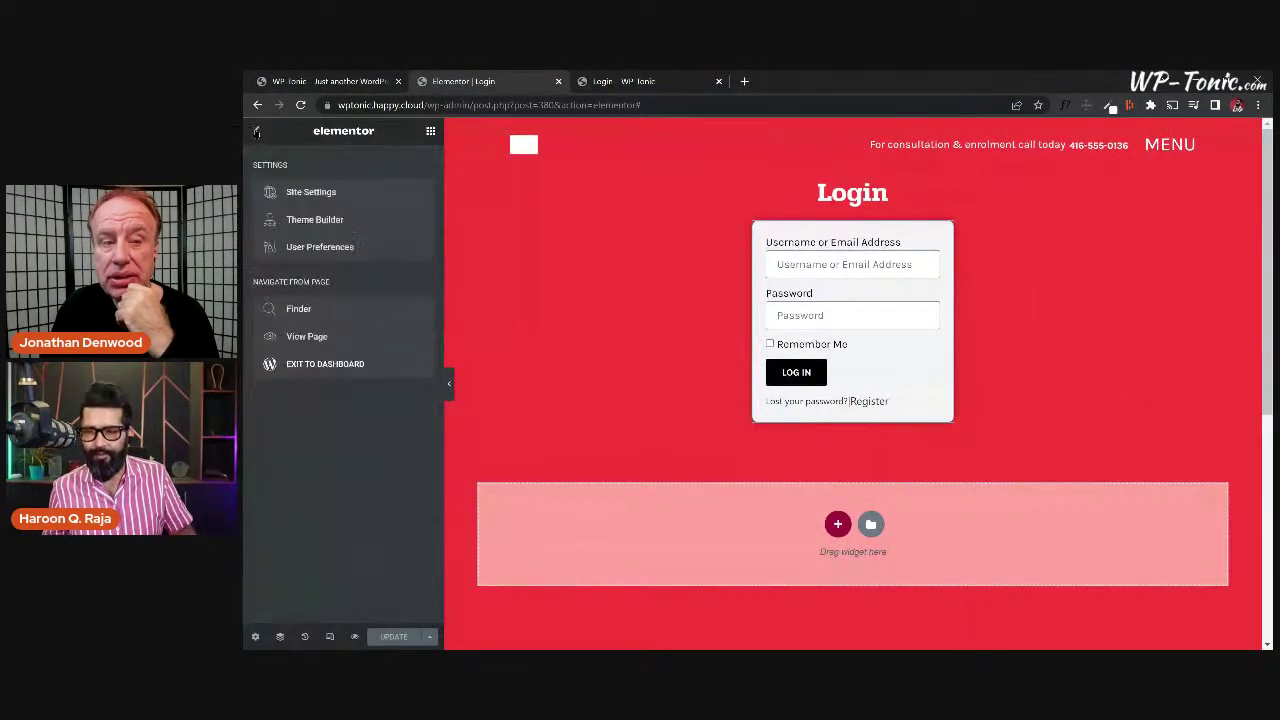
pyautogui.click(310, 364)
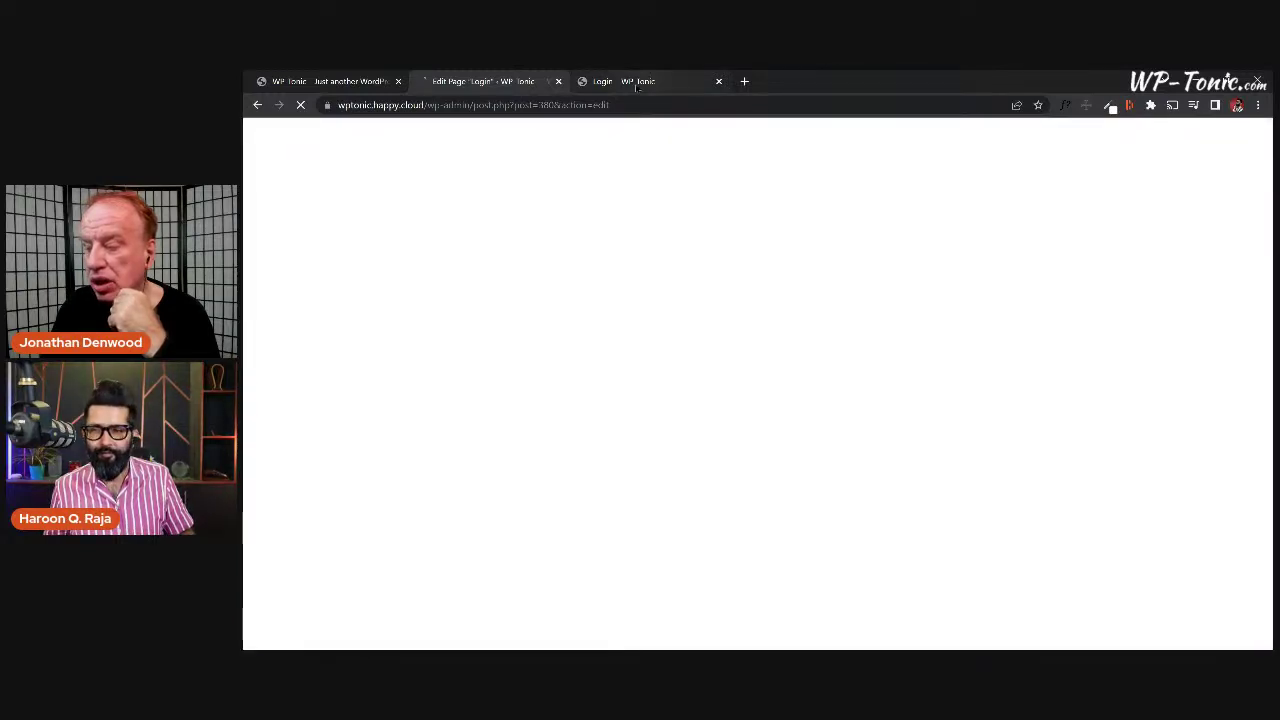
pyautogui.click(622, 81)
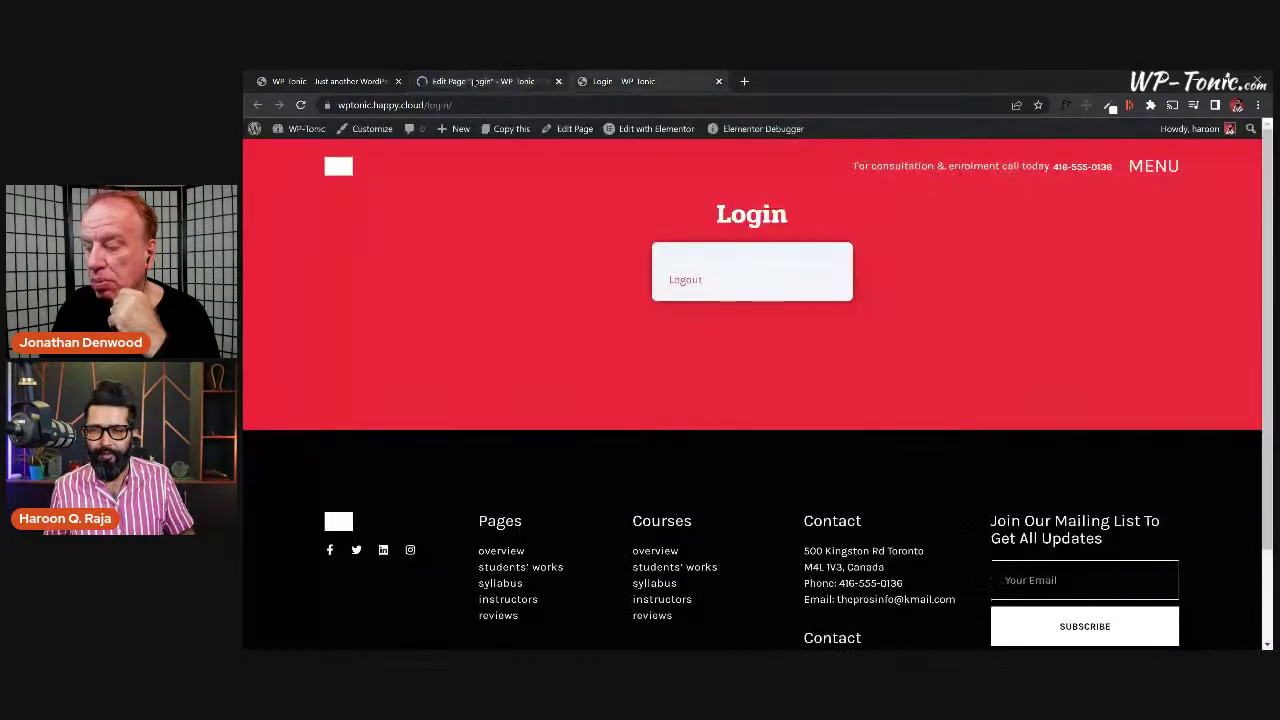
pyautogui.click(480, 81)
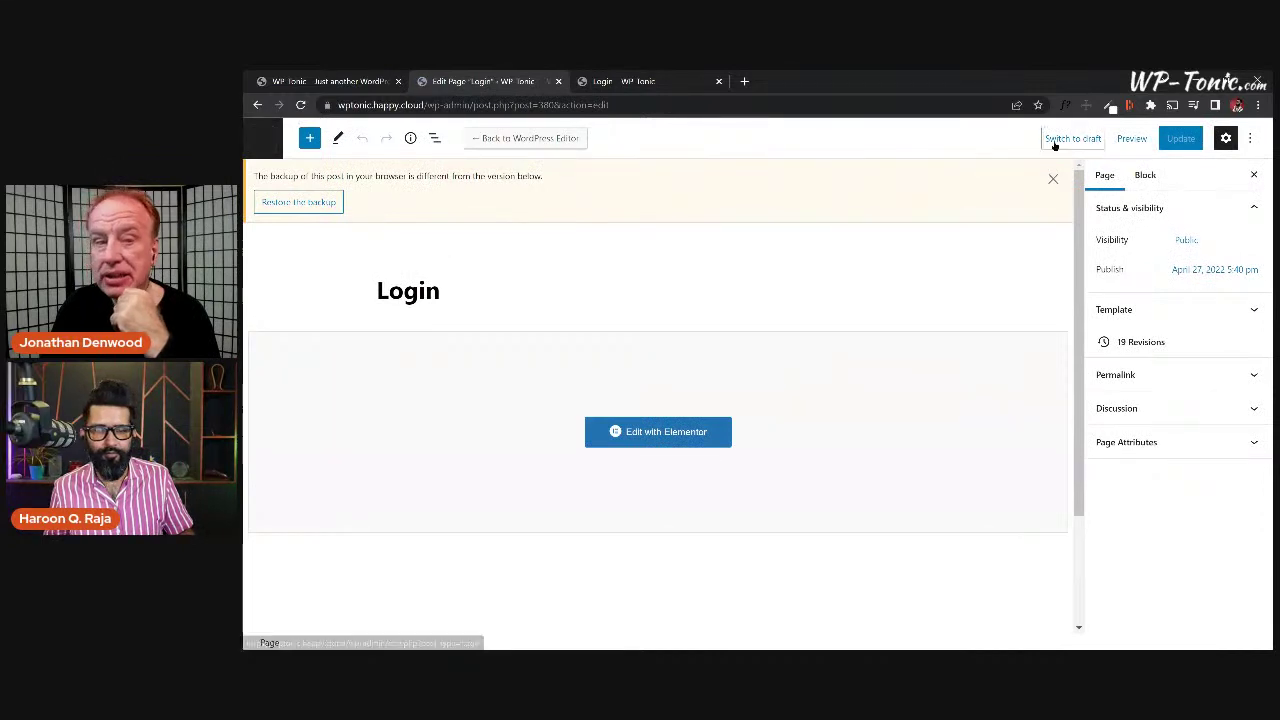
pyautogui.click(263, 140)
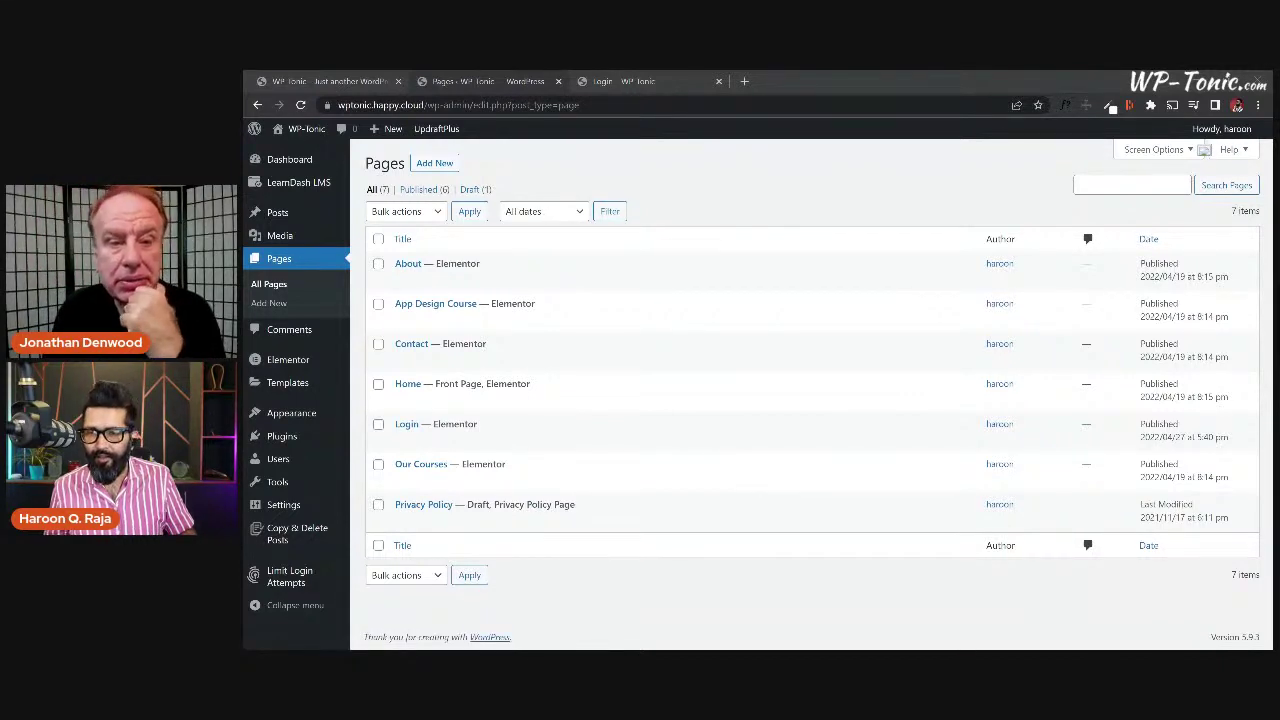
# Create a new page titled Profile with [ld_profile] as its content, and publish it.
pyautogui.click(436, 166)
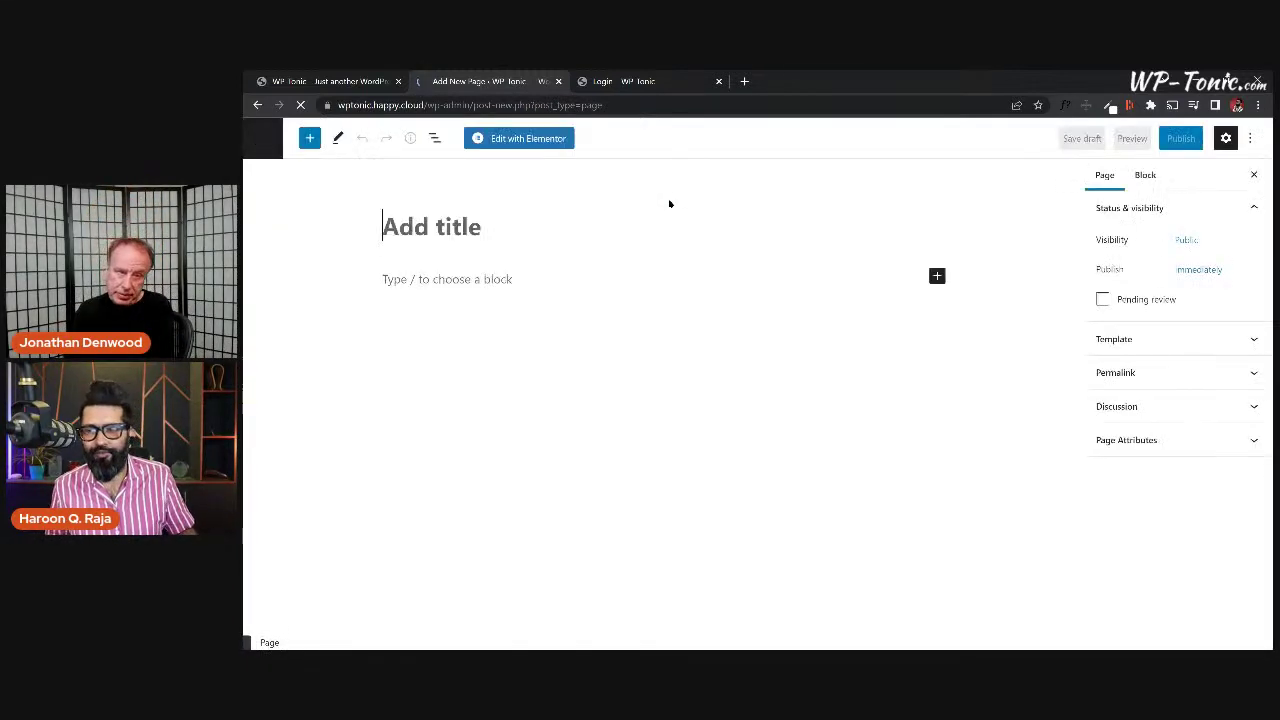
pyautogui.write('Profile')
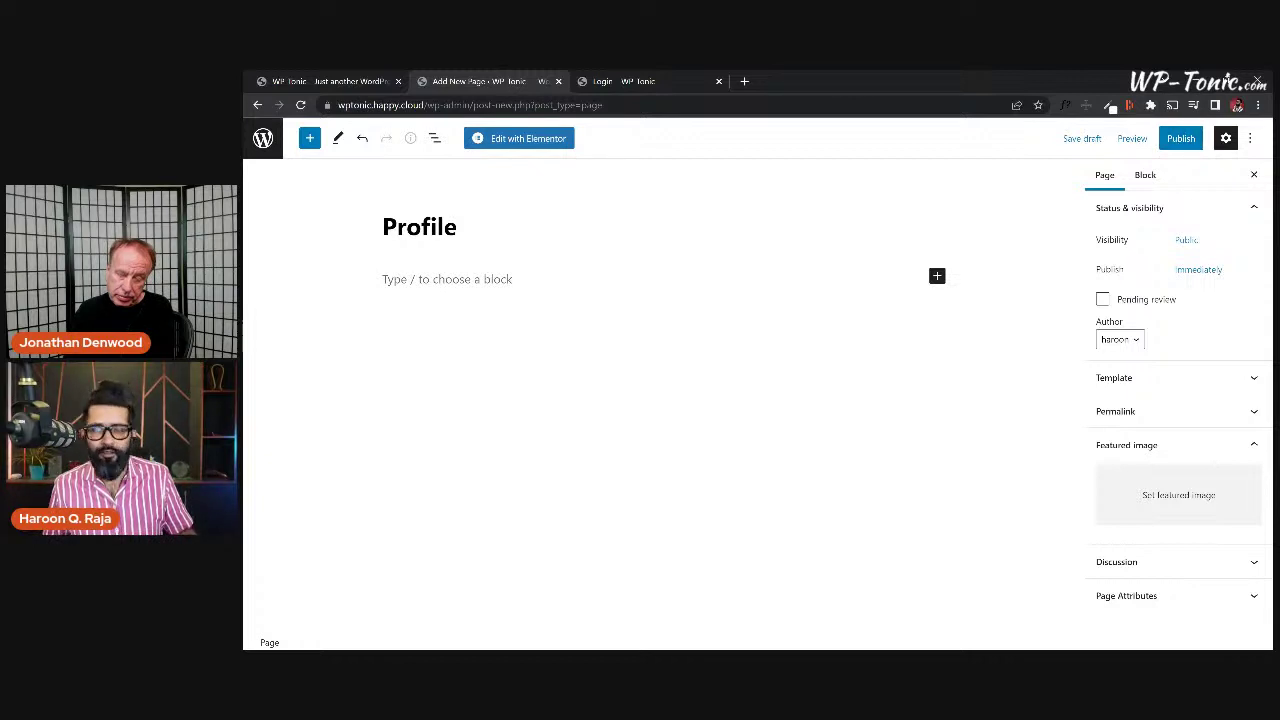
pyautogui.click(1180, 138)
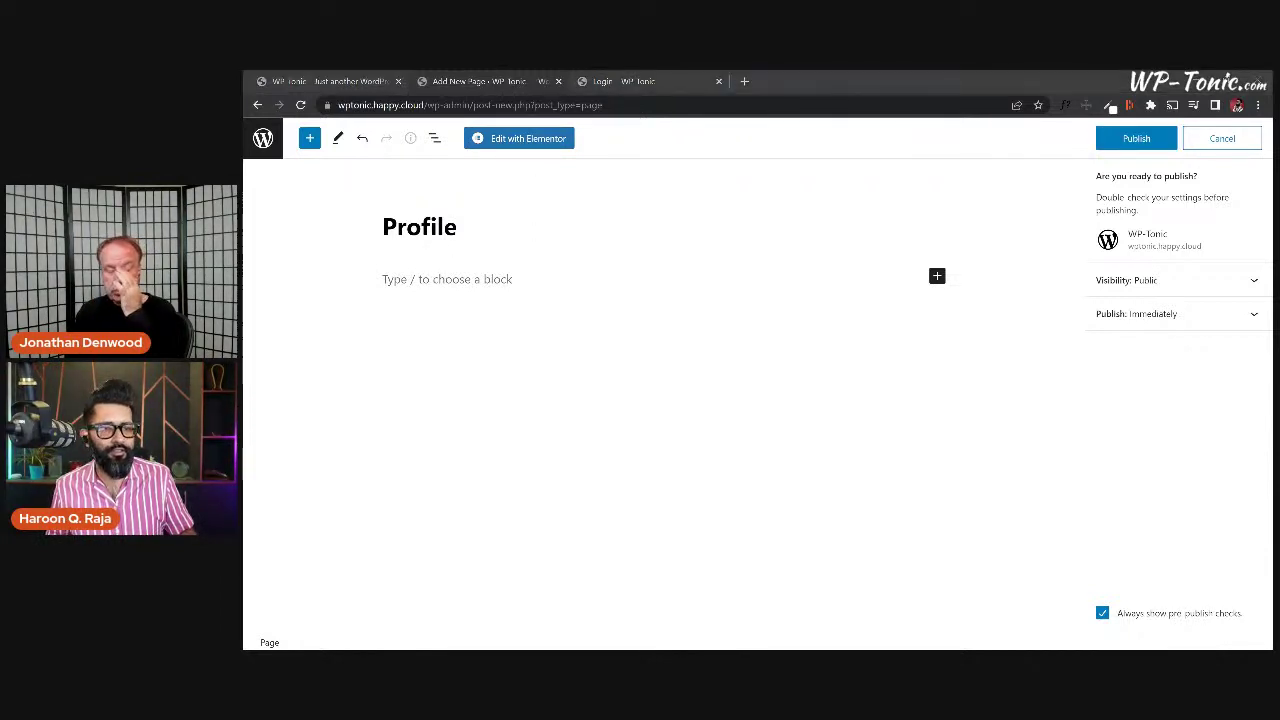
pyautogui.click(449, 280)
pyautogui.write('[ld_profile]')
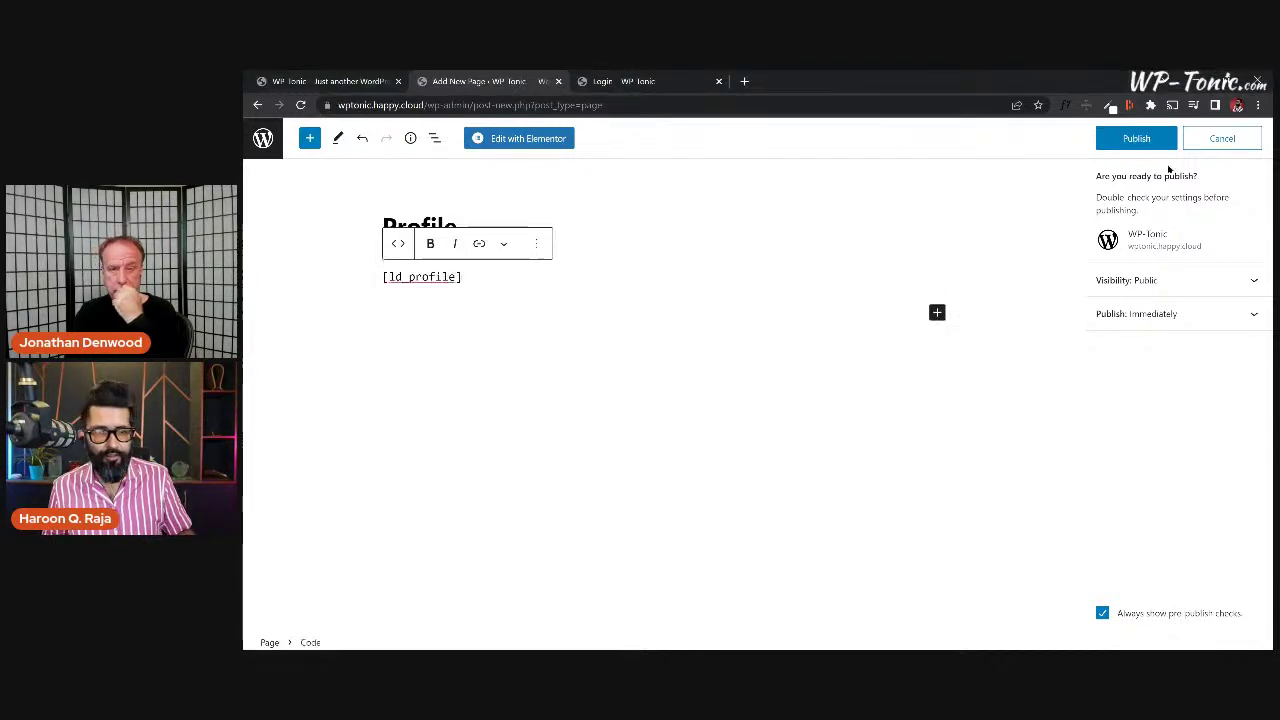
pyautogui.click(1134, 140)
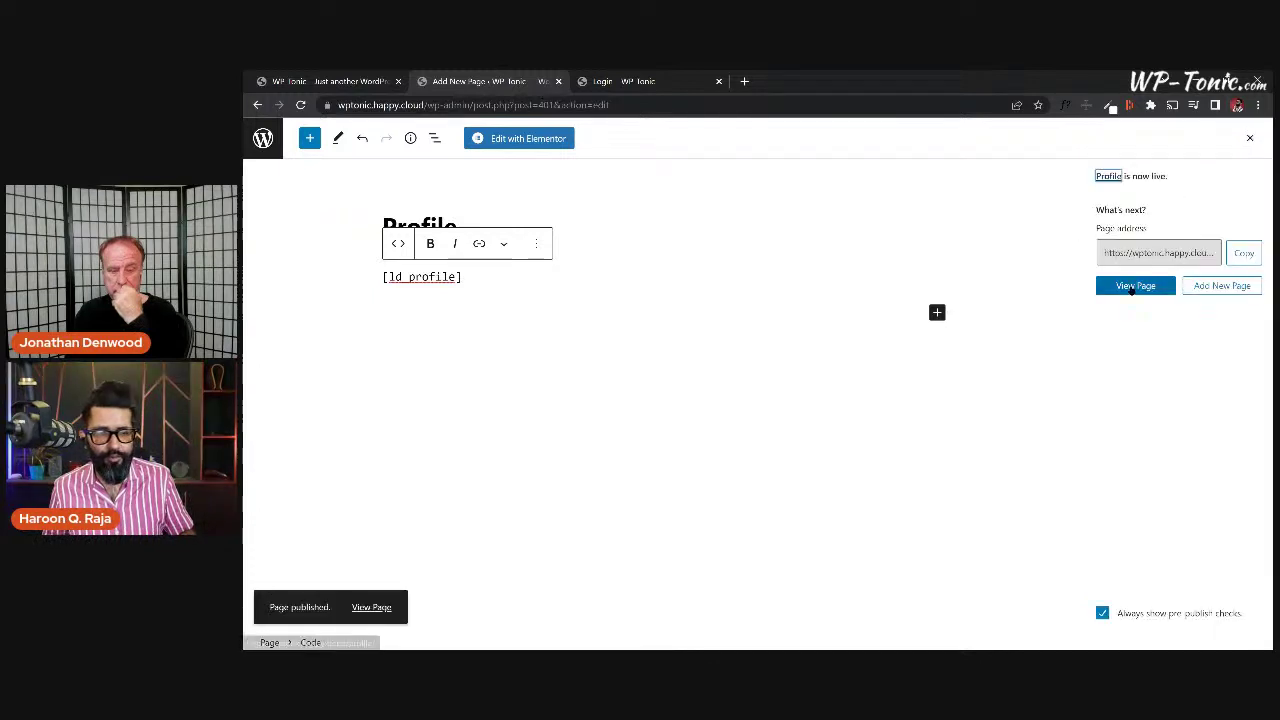
# Open the published Profile page in a new tab, close the live Login tab, and check how the shortcode renders.
pyautogui.rightClick(1132, 288)
pyautogui.click(1050, 300)
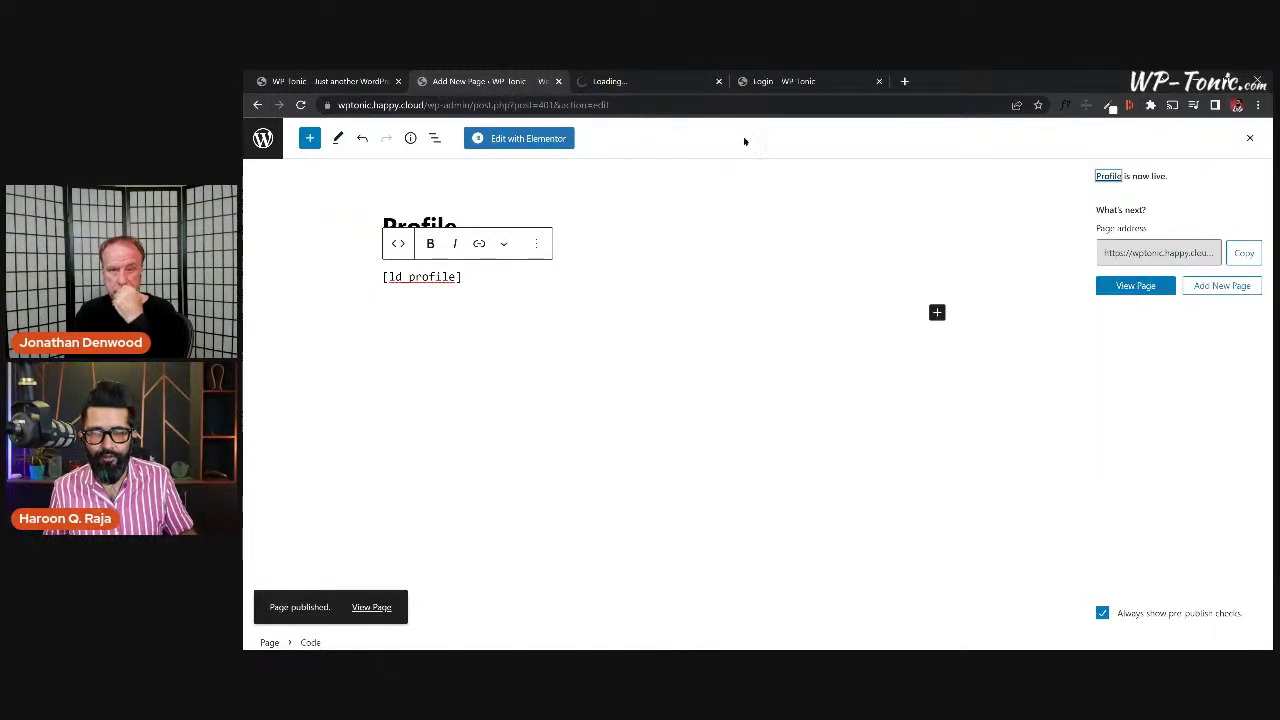
pyautogui.click(879, 81)
pyautogui.click(643, 84)
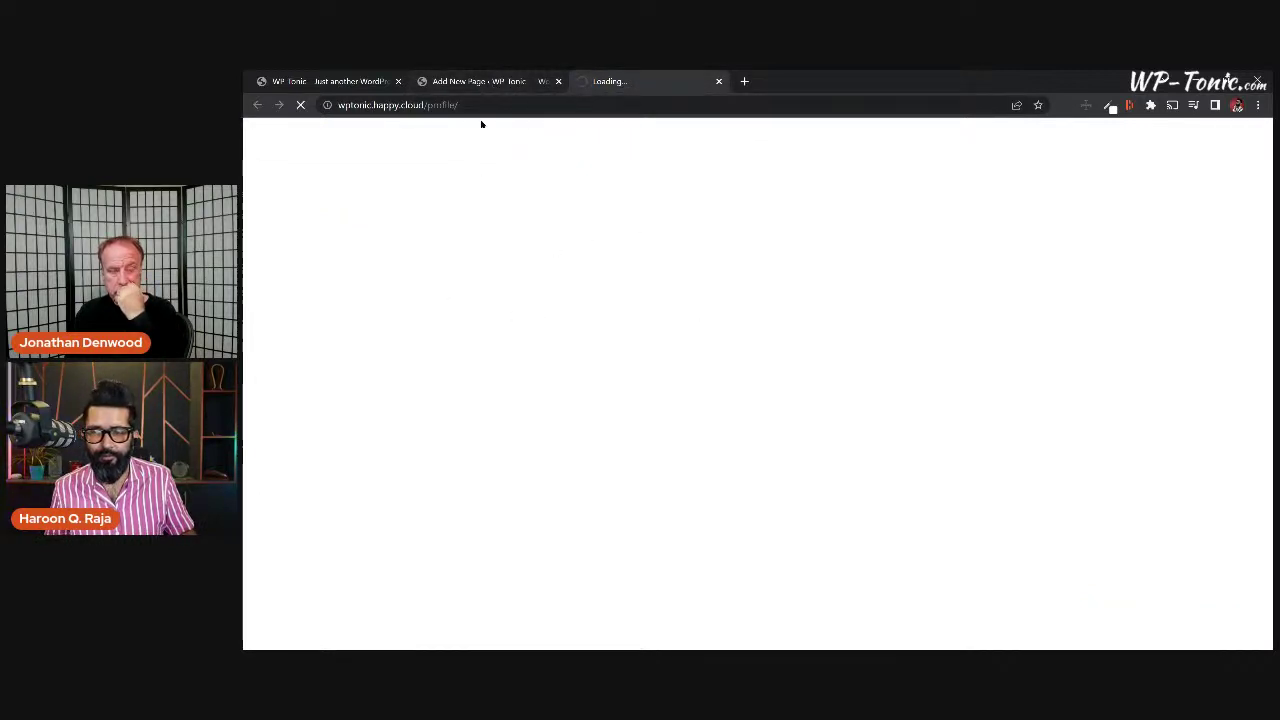
pyautogui.click(495, 86)
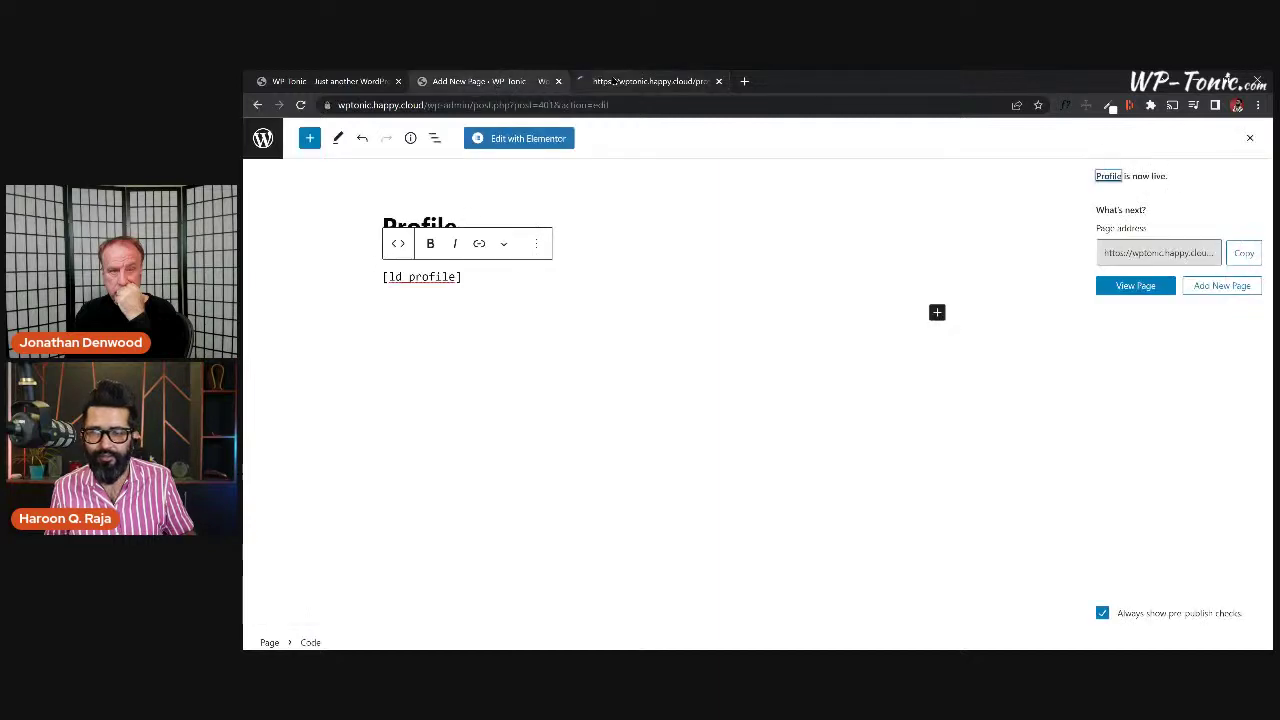
pyautogui.click(620, 81)
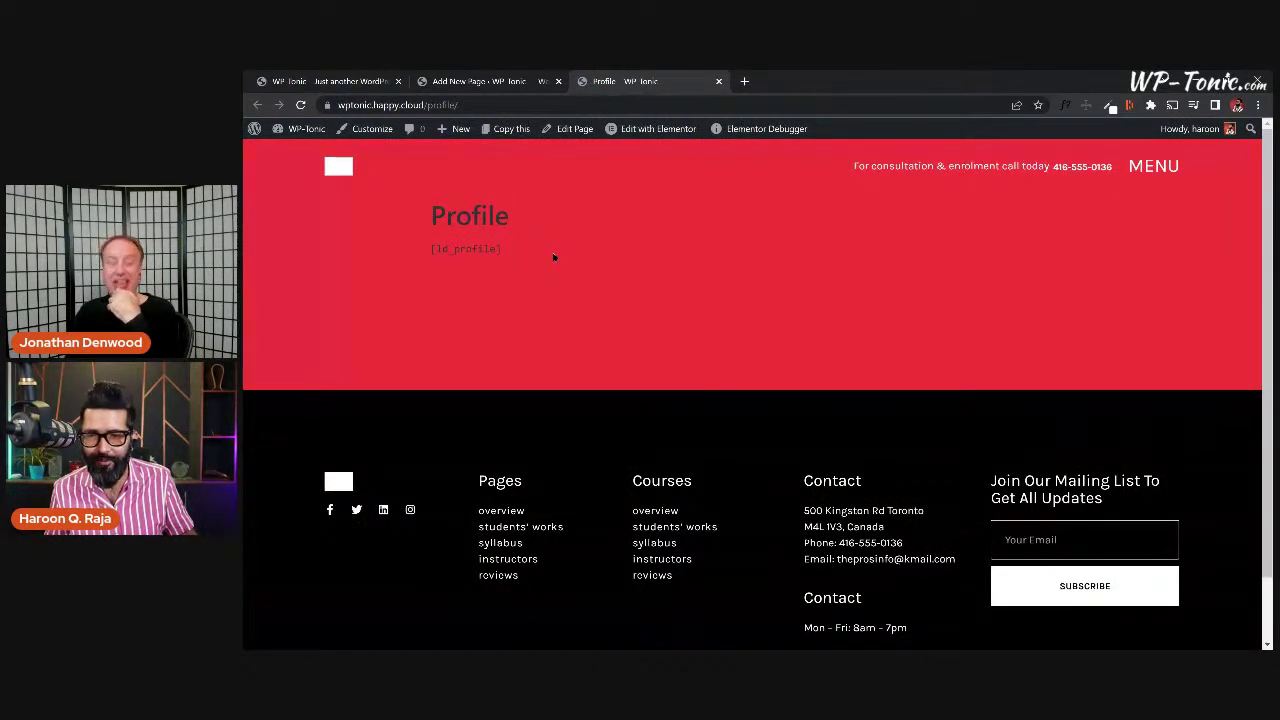
# Return to the Profile page's editor, copy the [ld_profile] text and clear it from the Code block.
pyautogui.click(471, 84)
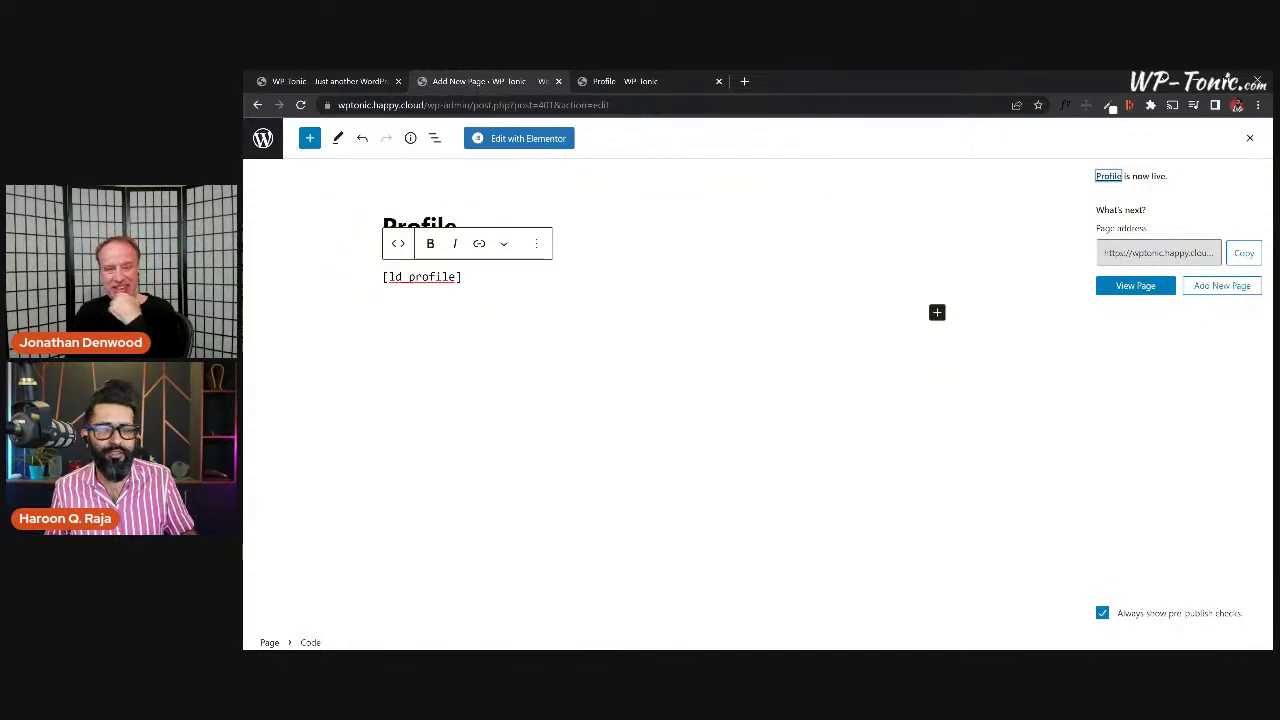
pyautogui.click(537, 245)
pyautogui.click(485, 278)
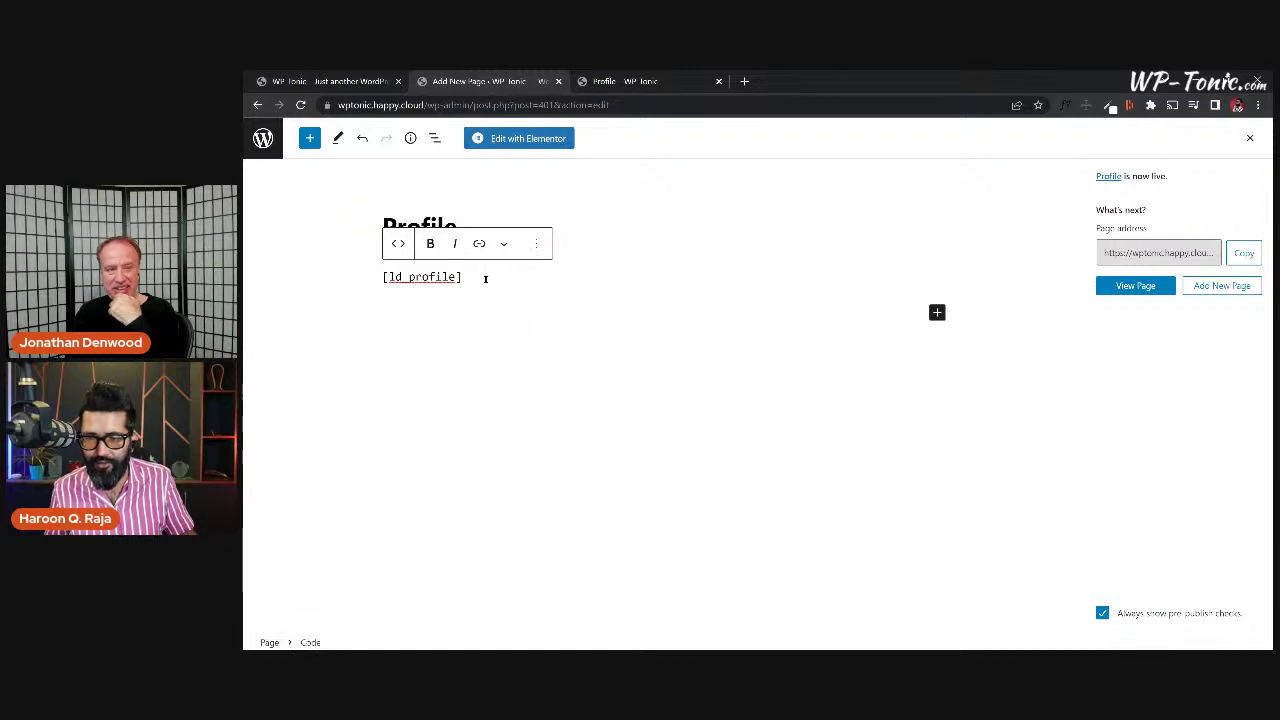
pyautogui.tripleClick(487, 280)
pyautogui.hotkey('ctrl', 'c')
pyautogui.write('/')
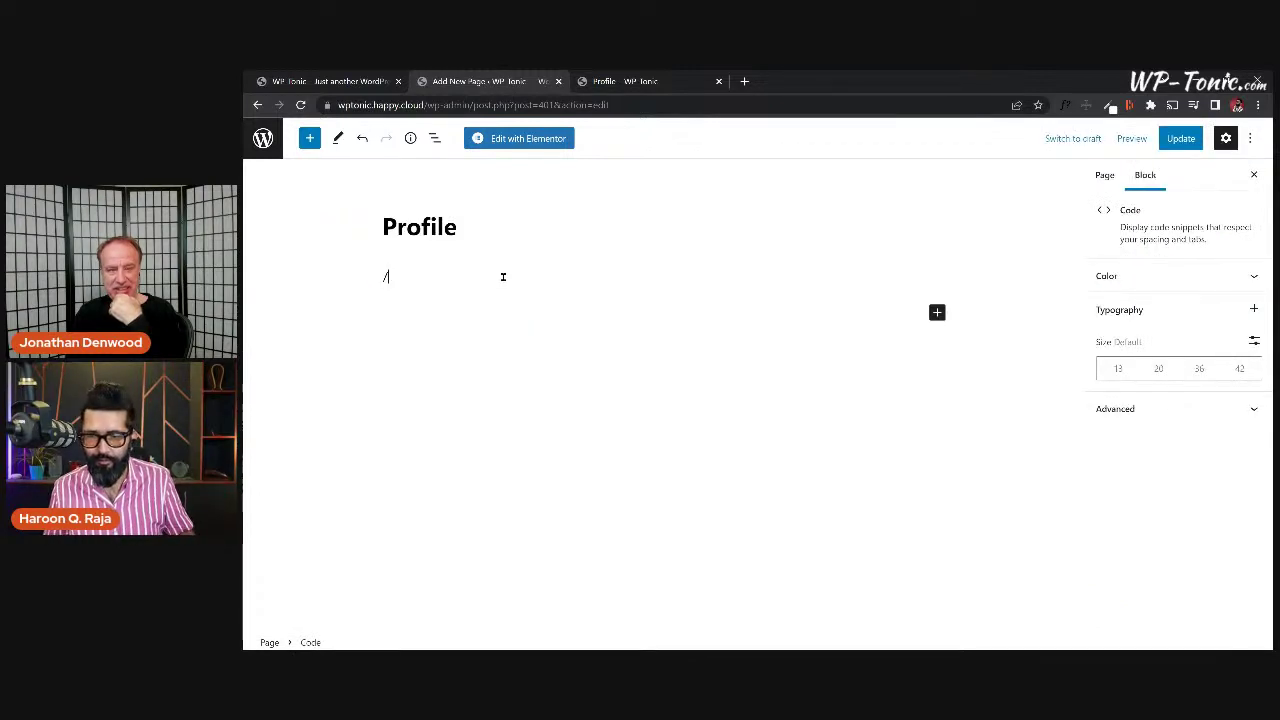
pyautogui.press('BackSpace')
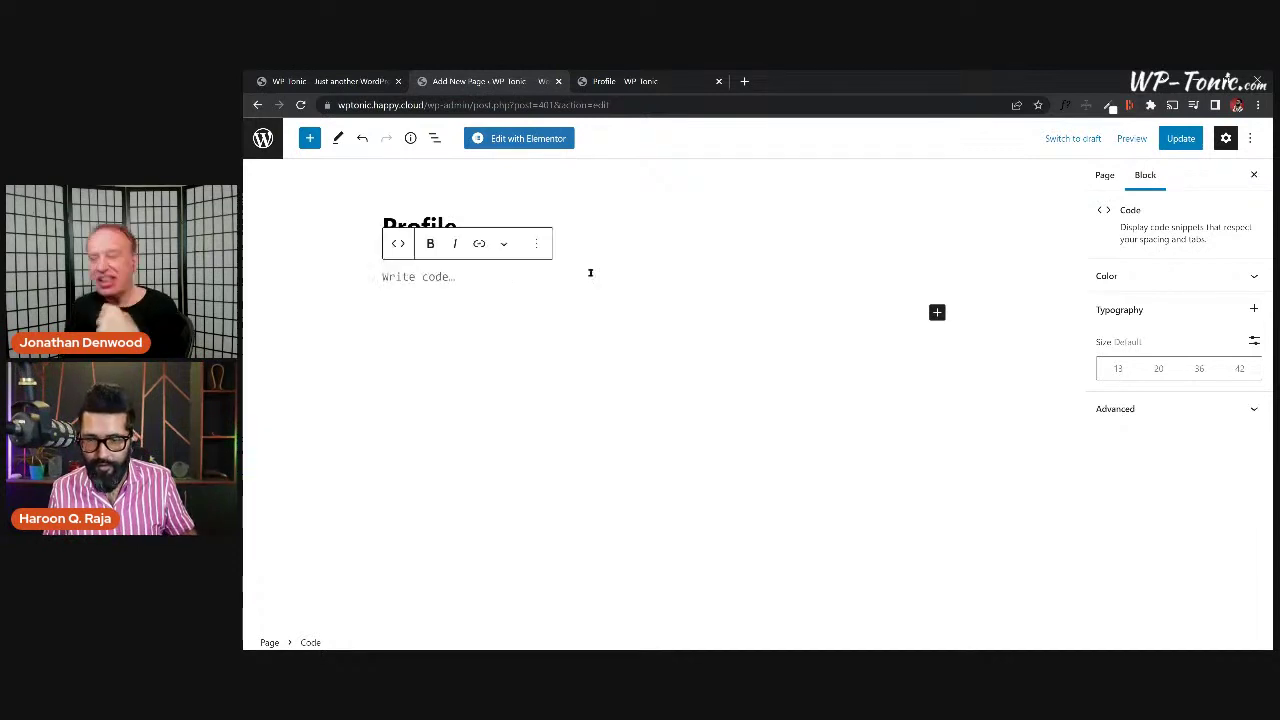
# Add a Shortcode block below the Code block and paste [ld_profile] into it.
pyautogui.click(536, 243)
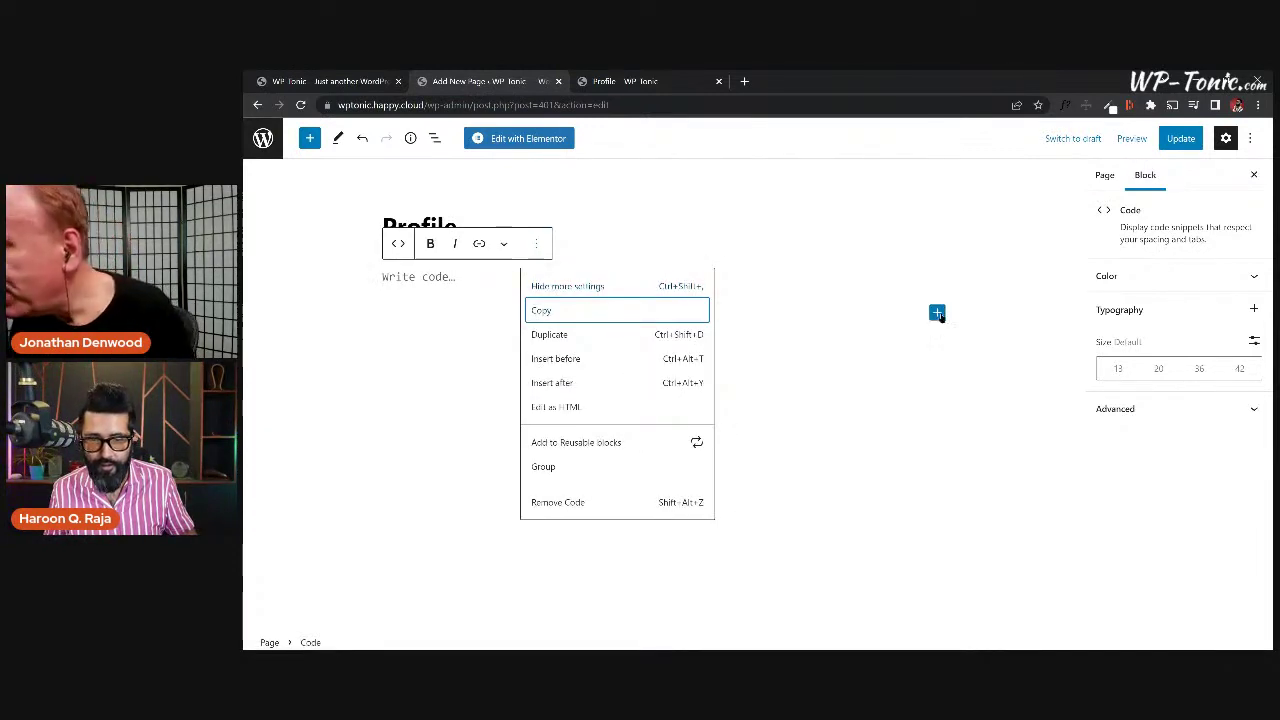
pyautogui.click(937, 312)
pyautogui.click(937, 312)
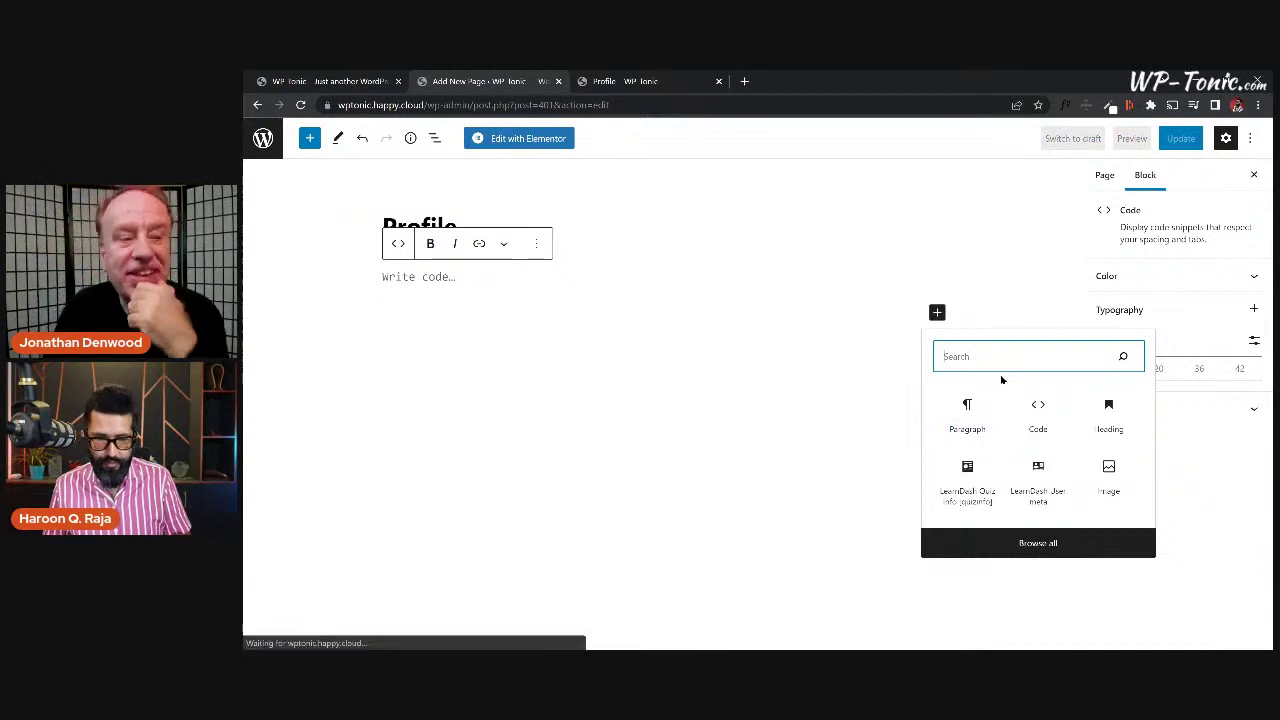
pyautogui.write('short')
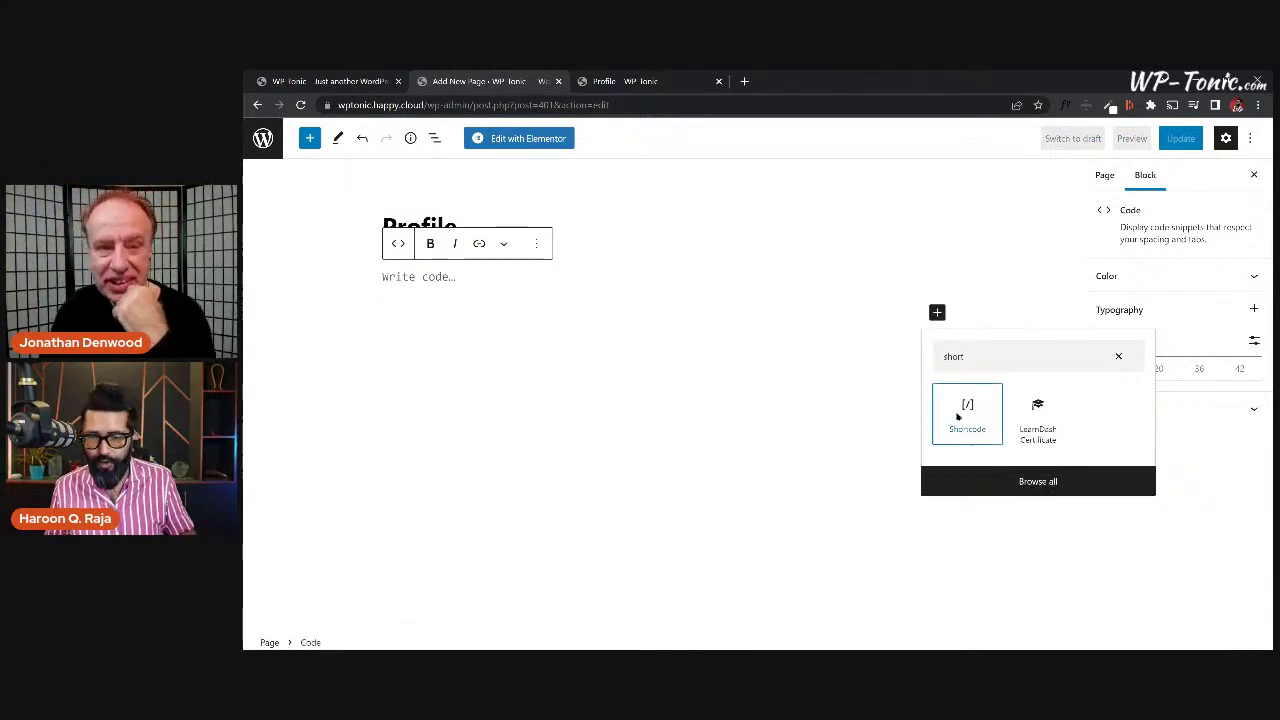
pyautogui.click(958, 416)
pyautogui.hotkey('ctrl', 'v')
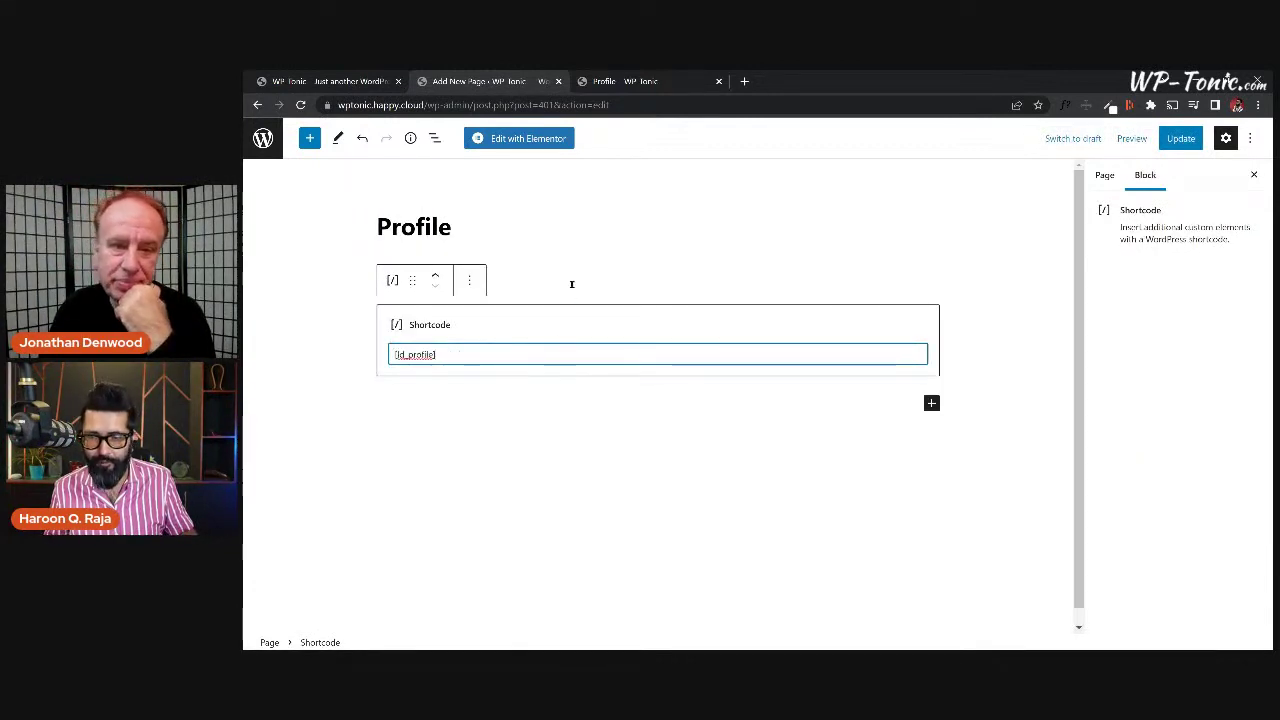
# Remove the empty Code block above the [ld_profile] Shortcode block and update the Profile page.
pyautogui.click(571, 280)
pyautogui.click(576, 250)
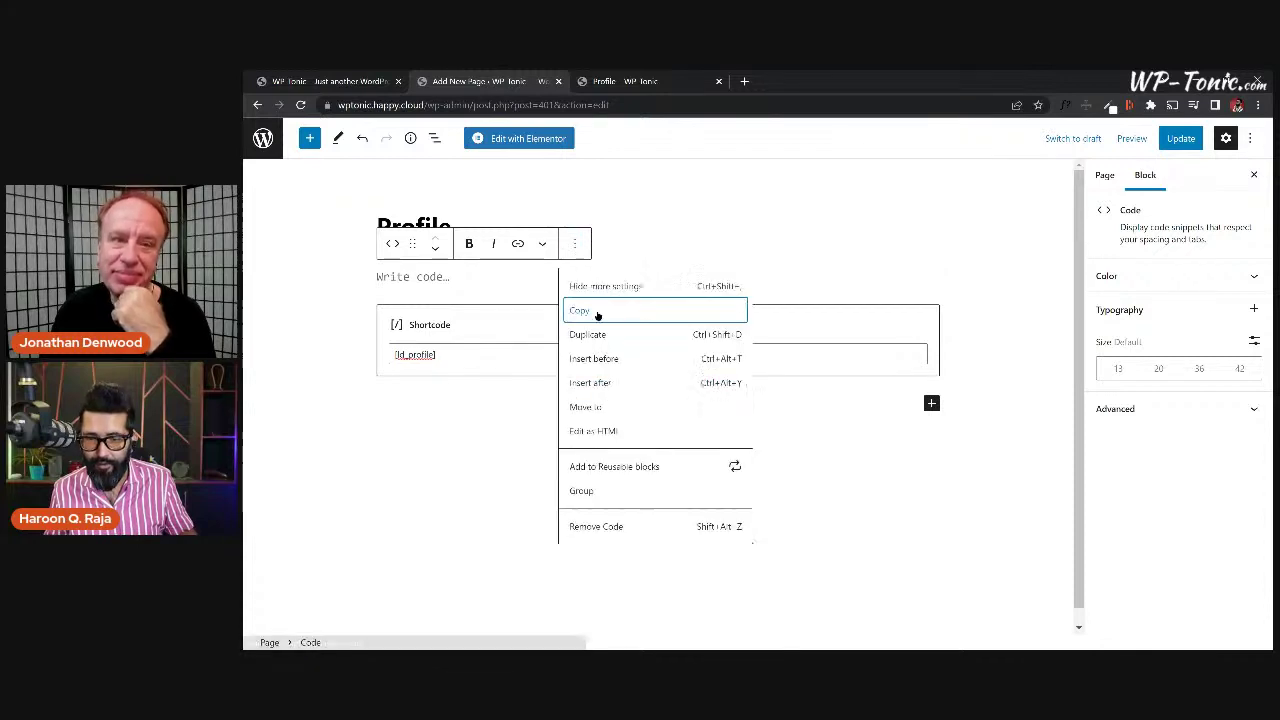
pyautogui.click(580, 526)
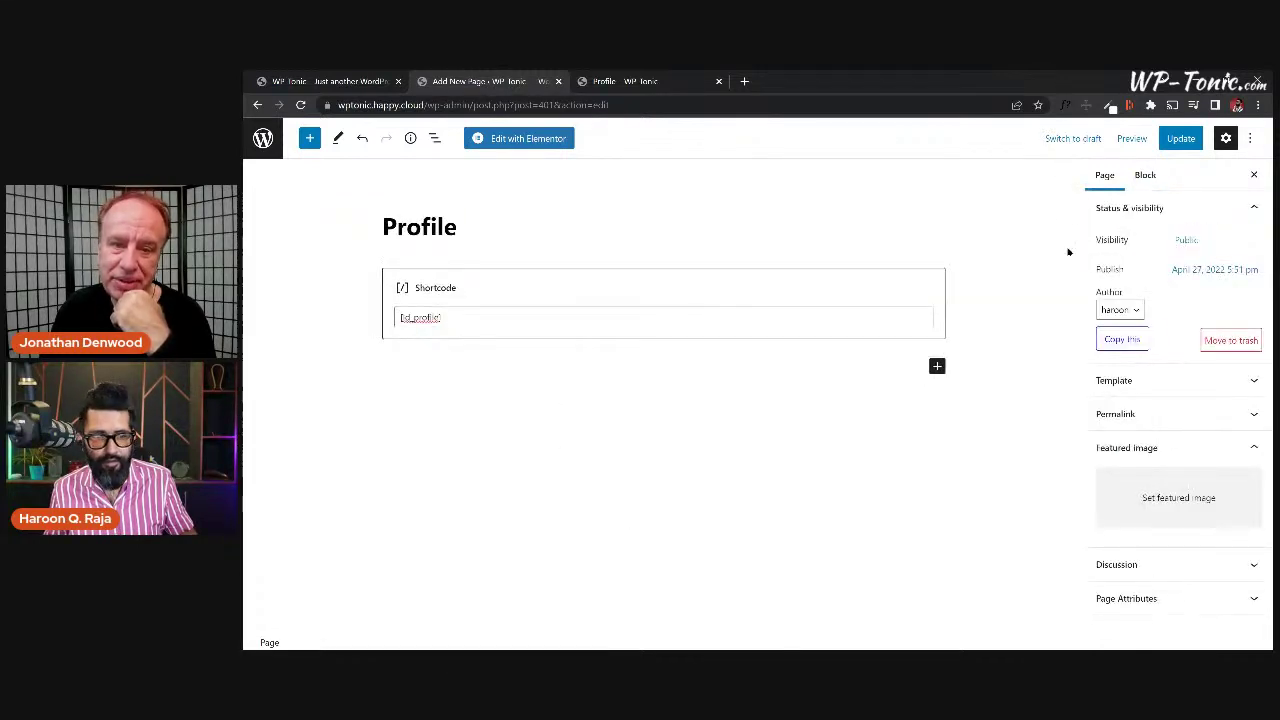
pyautogui.click(1181, 138)
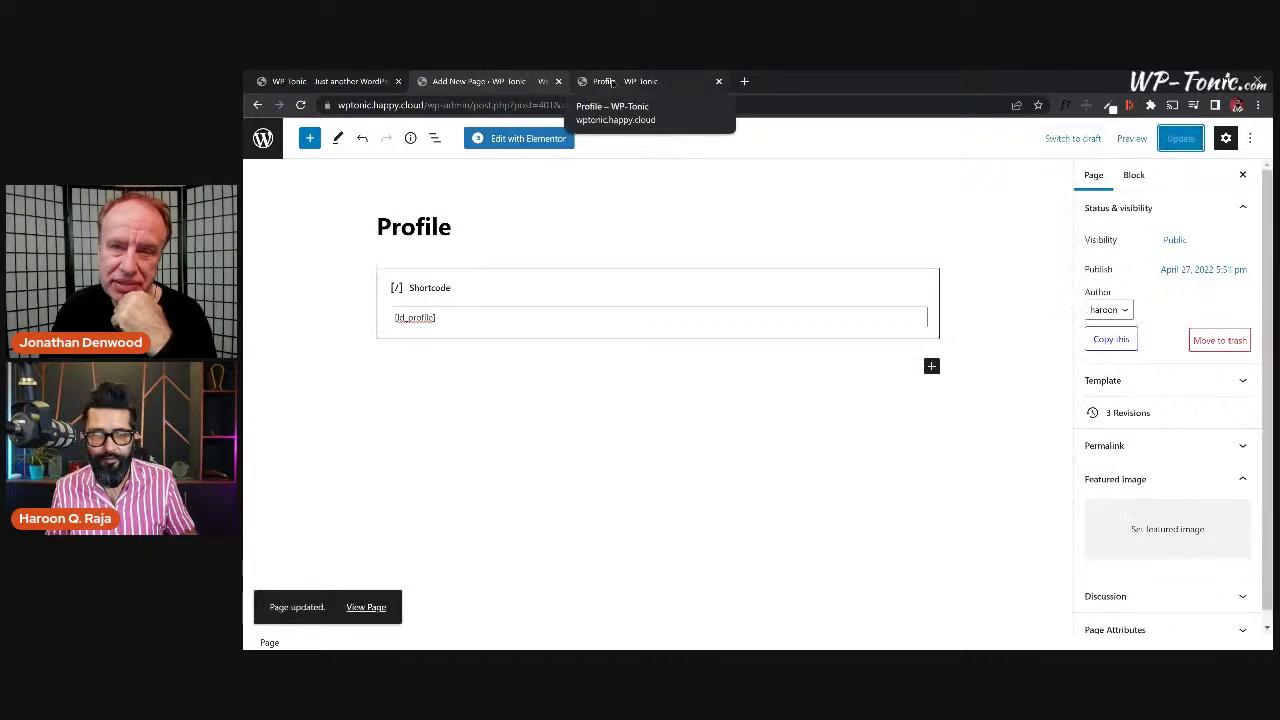
# Reload the live Profile page to check how the shortcode renders, and return to the page's editor.
pyautogui.click(612, 83)
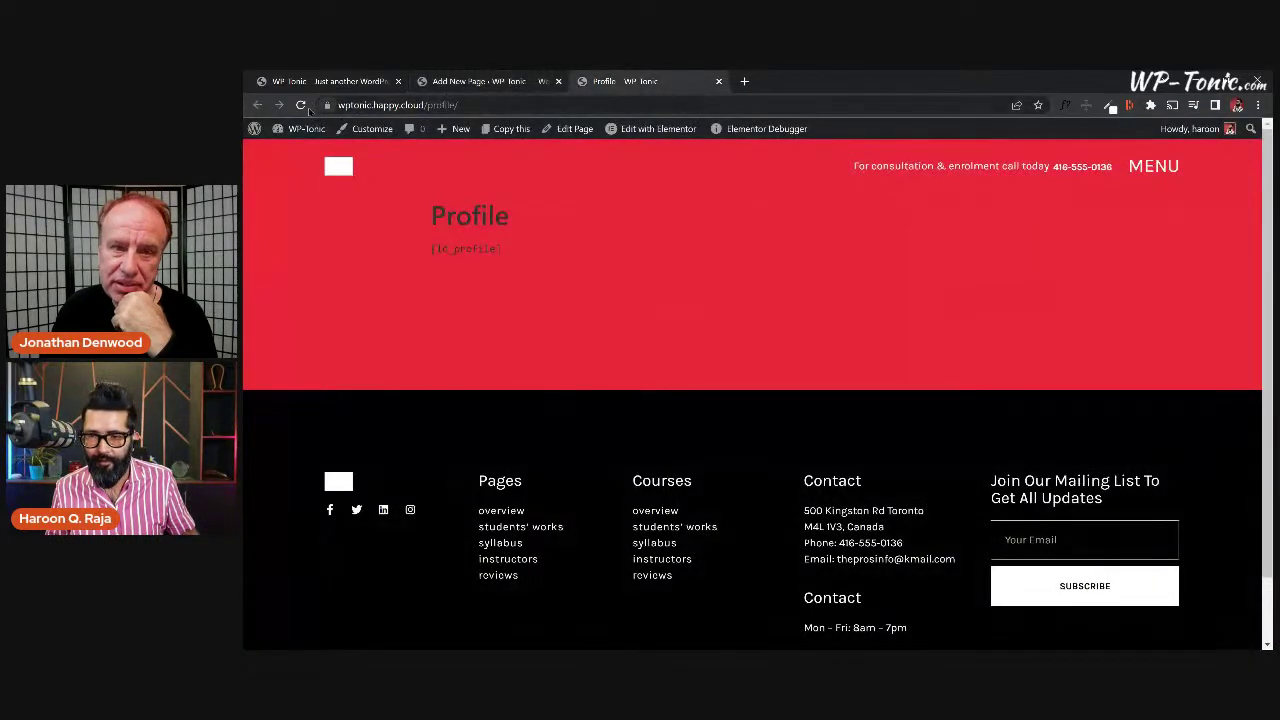
pyautogui.click(301, 105)
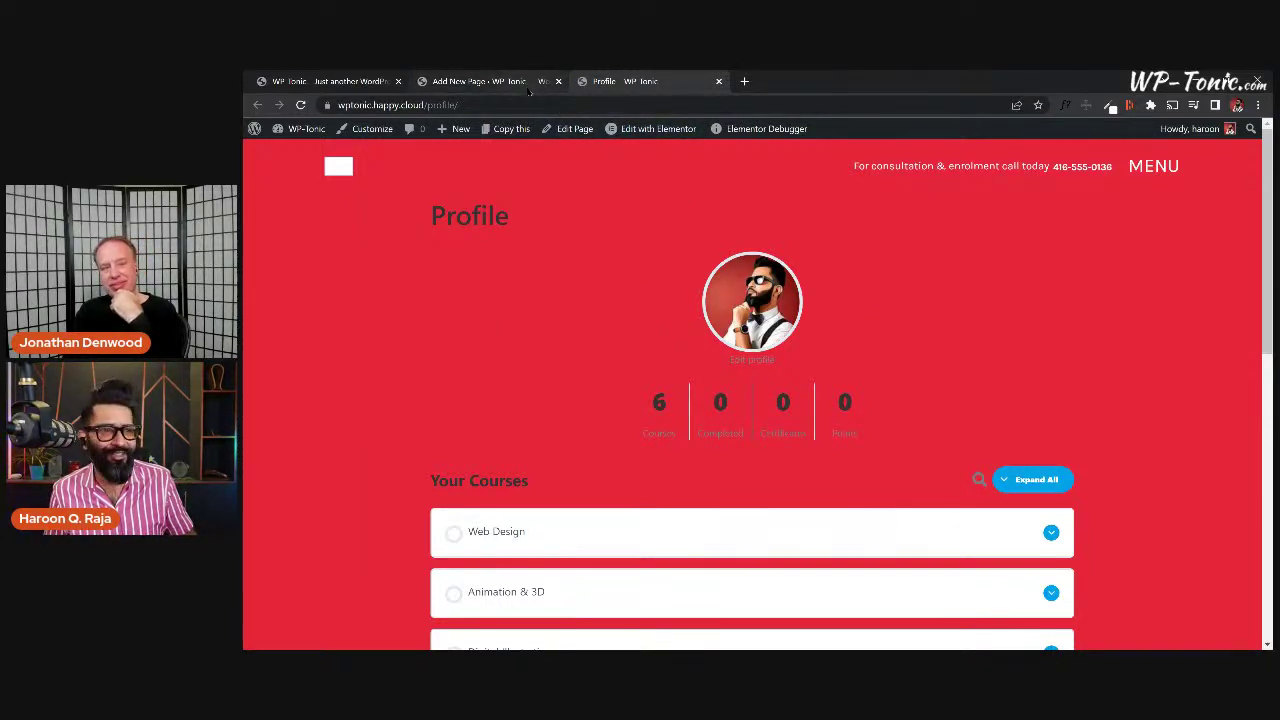
pyautogui.click(512, 86)
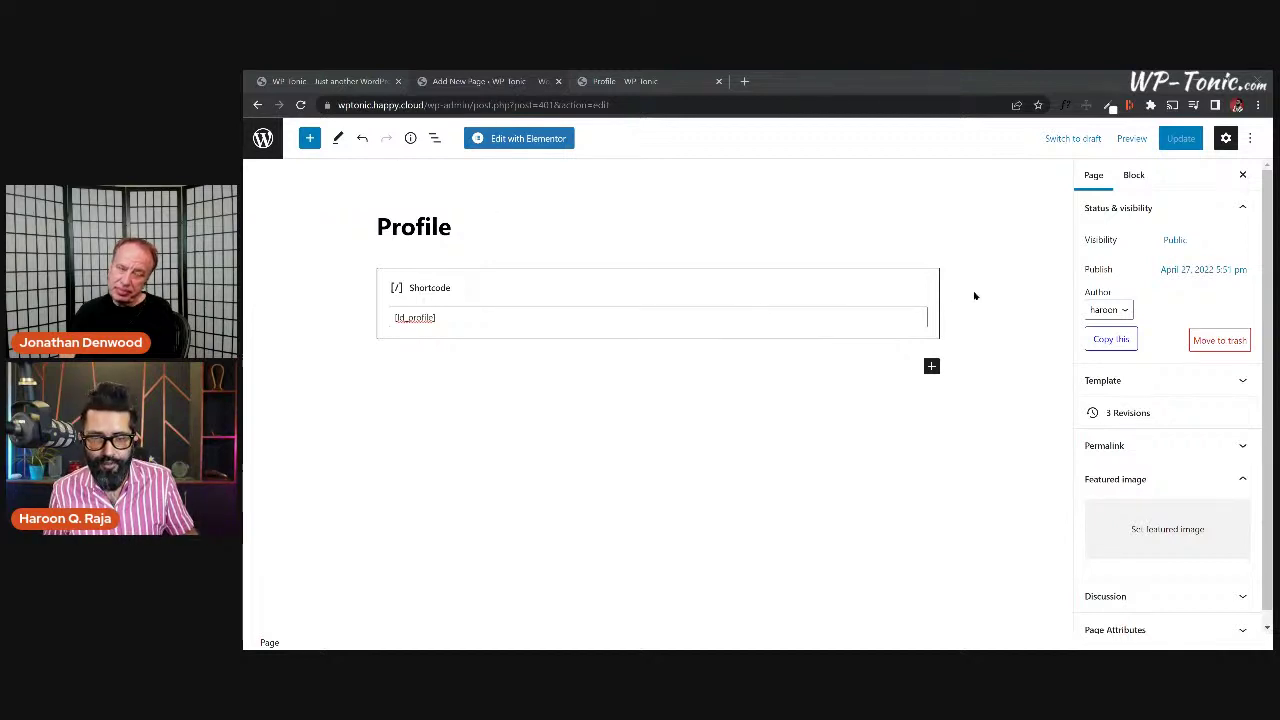
# Add a second Shortcode block below the [ld_profile] block and enter [learndash_login] in it.
pyautogui.click(707, 280)
pyautogui.click(431, 243)
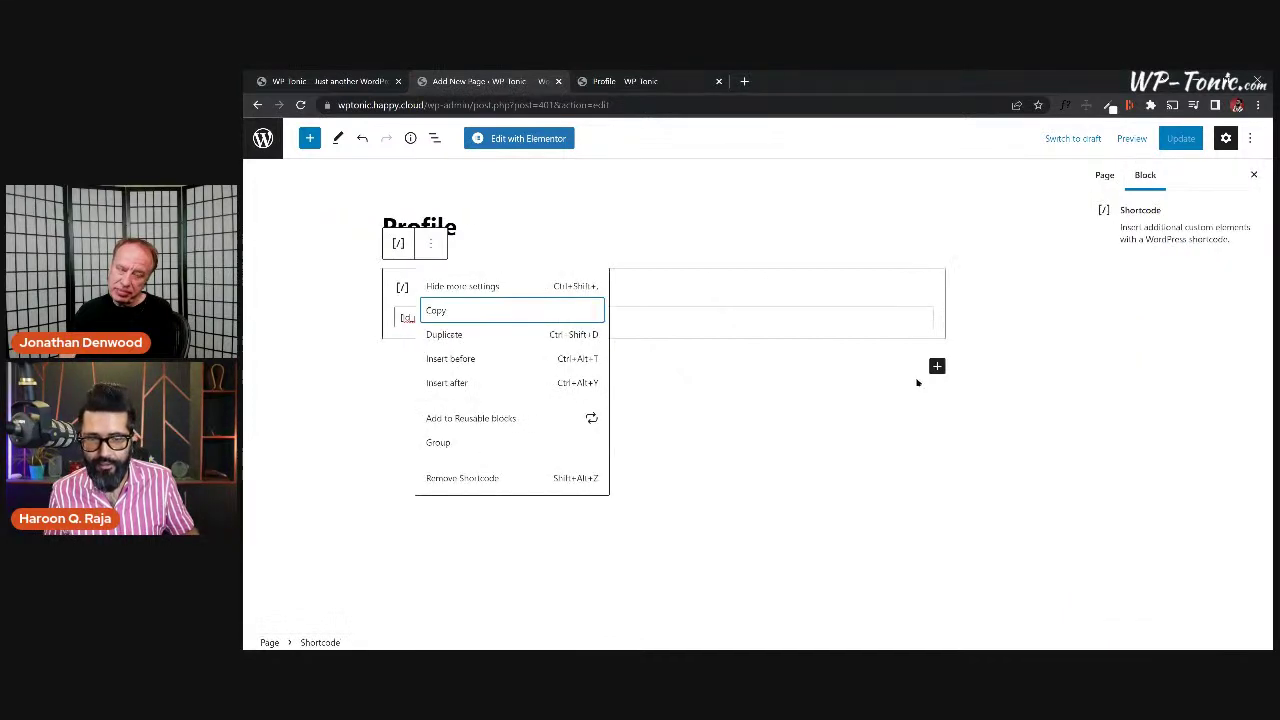
pyautogui.click(937, 366)
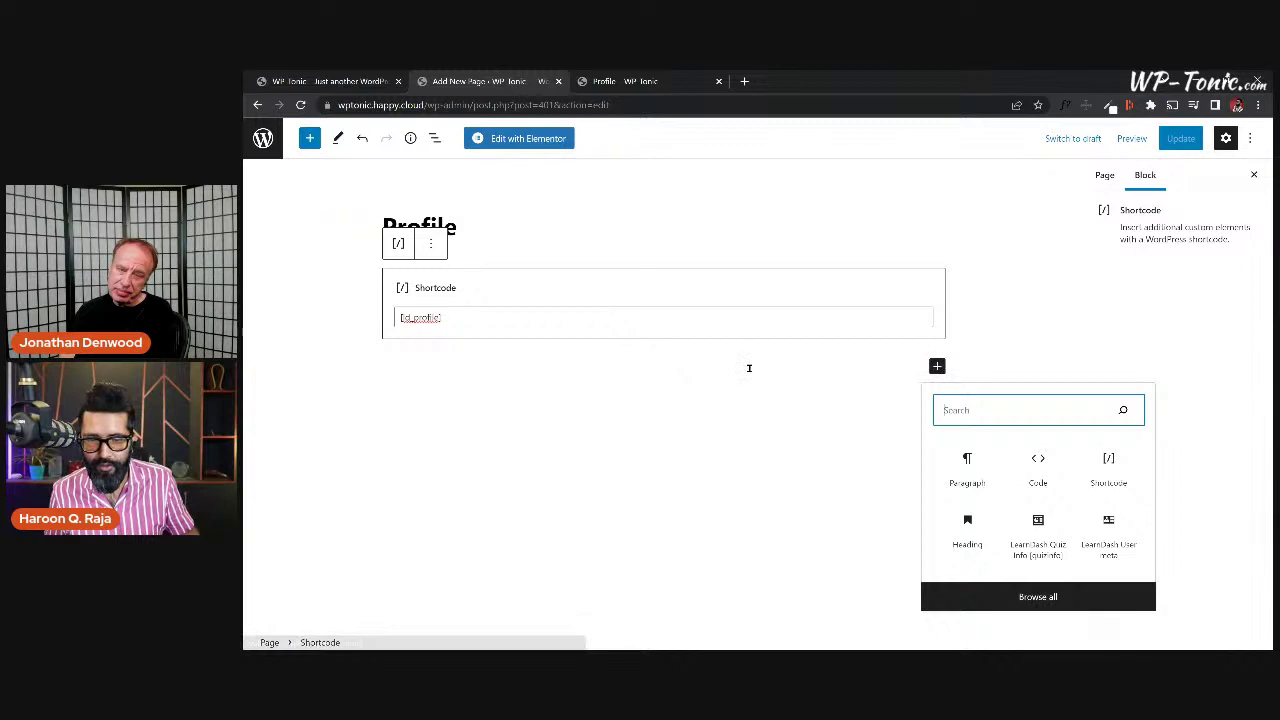
pyautogui.write('short')
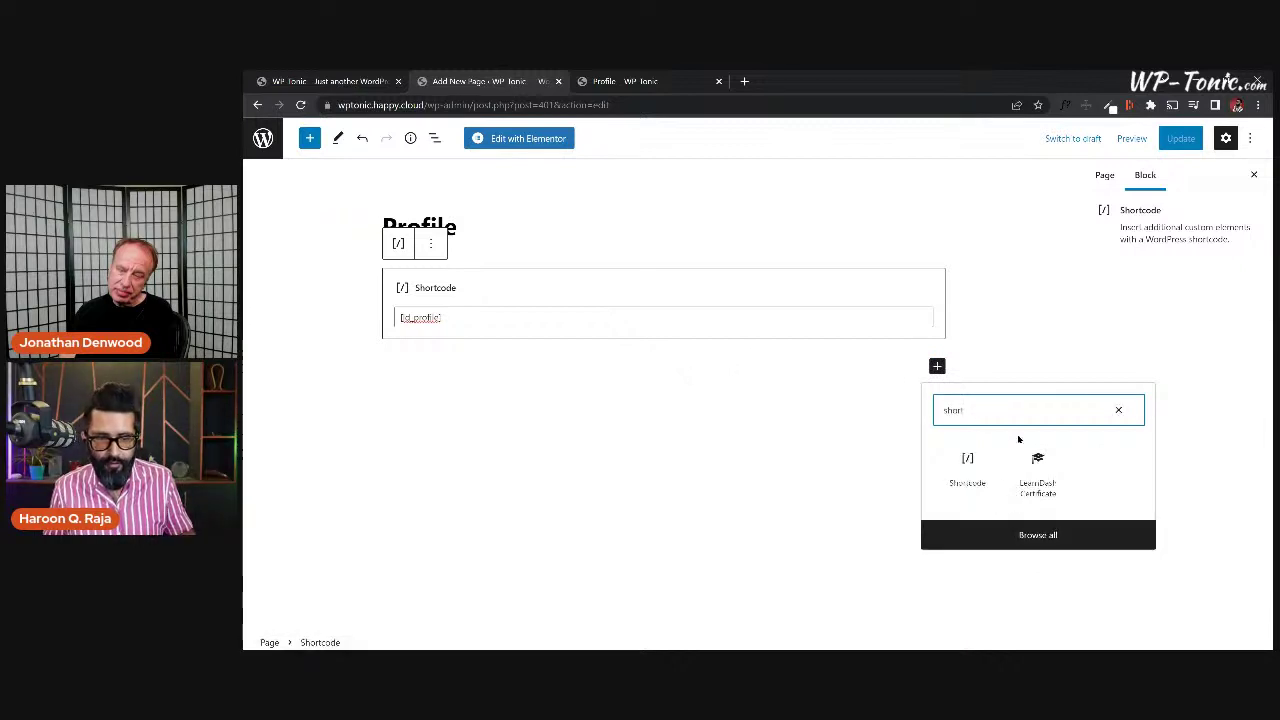
pyautogui.click(967, 459)
pyautogui.write('[learndash_login]')
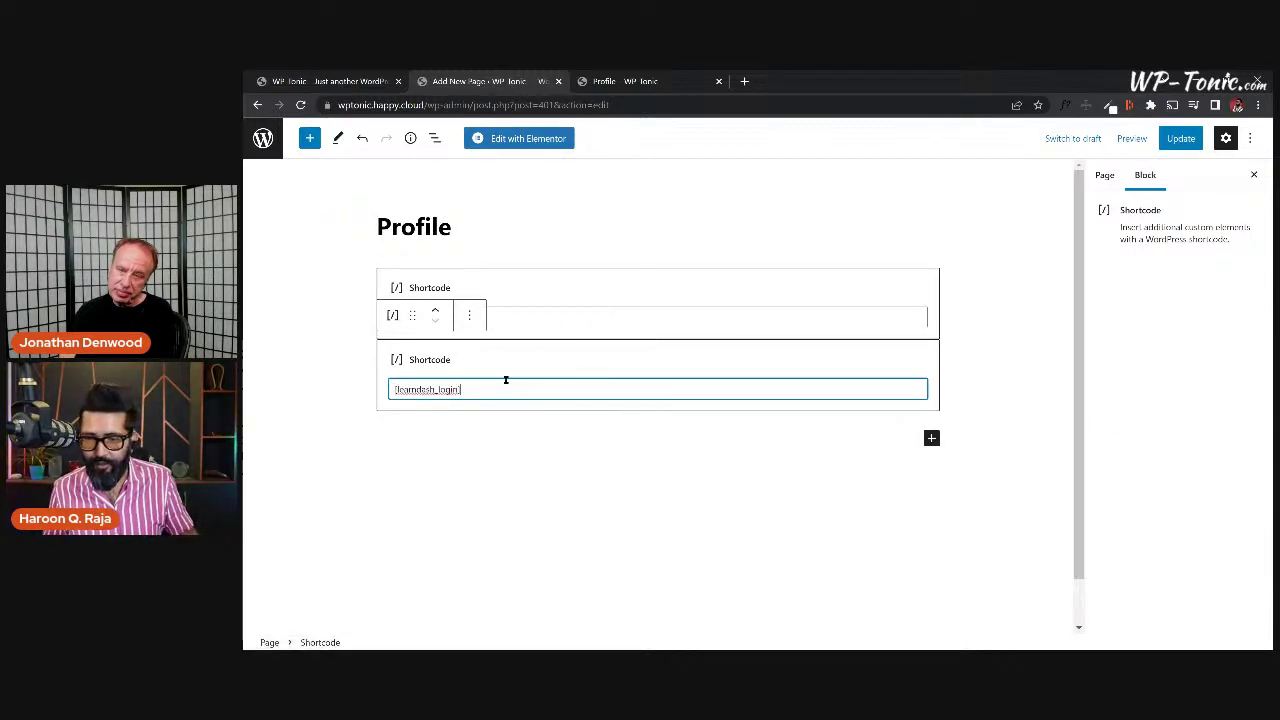
pyautogui.click(514, 430)
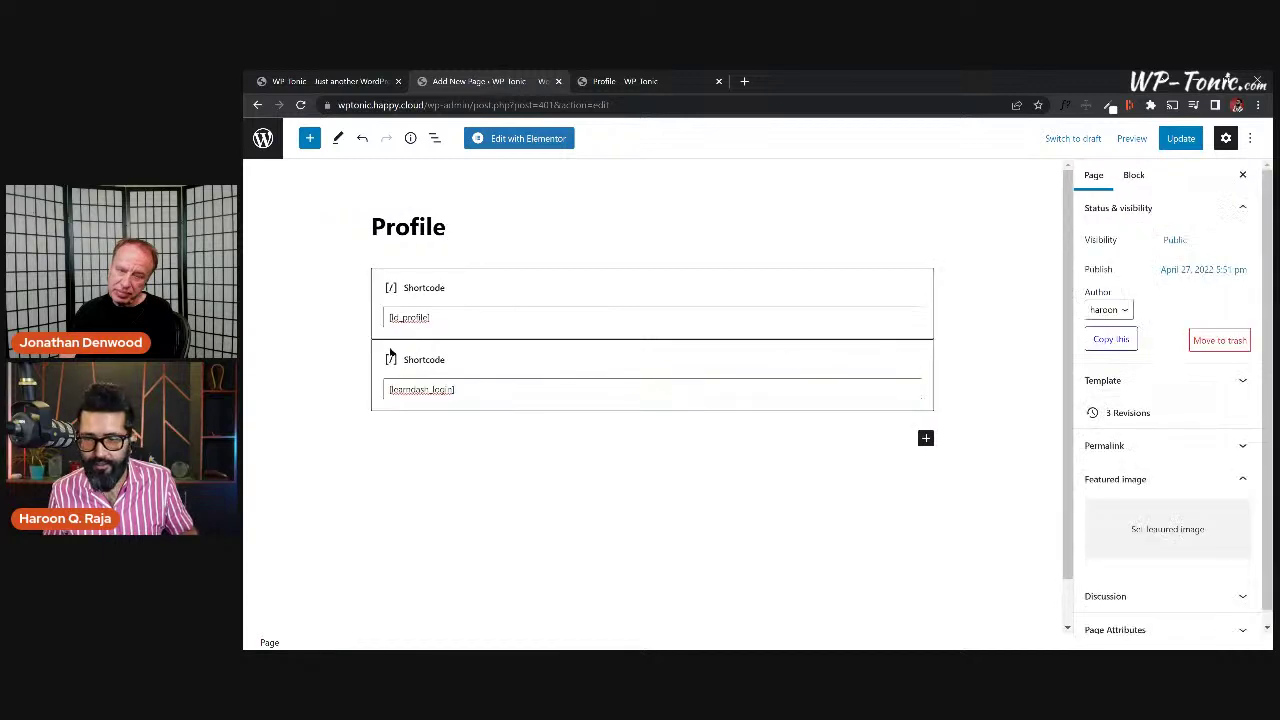
# Move the [learndash_login] block above the [ld_profile] block and update the page.
pyautogui.moveTo(540, 357); pyautogui.dragTo(534, 314)
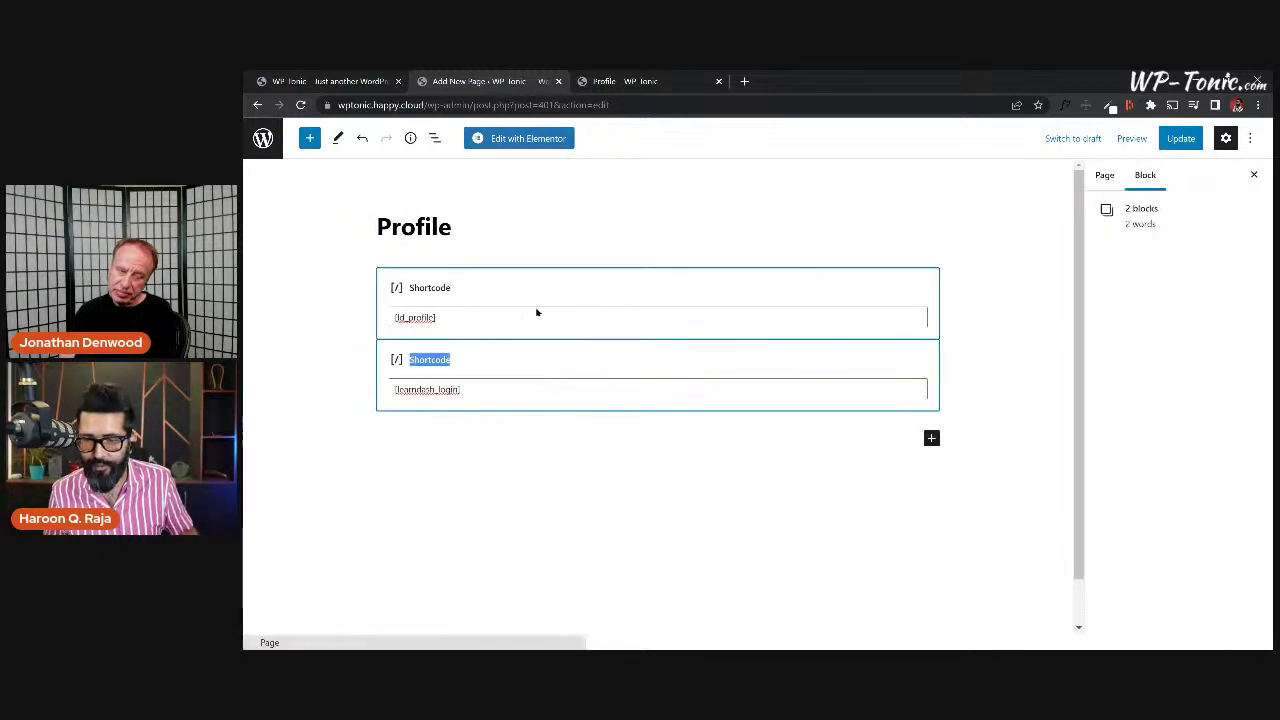
pyautogui.click(906, 500)
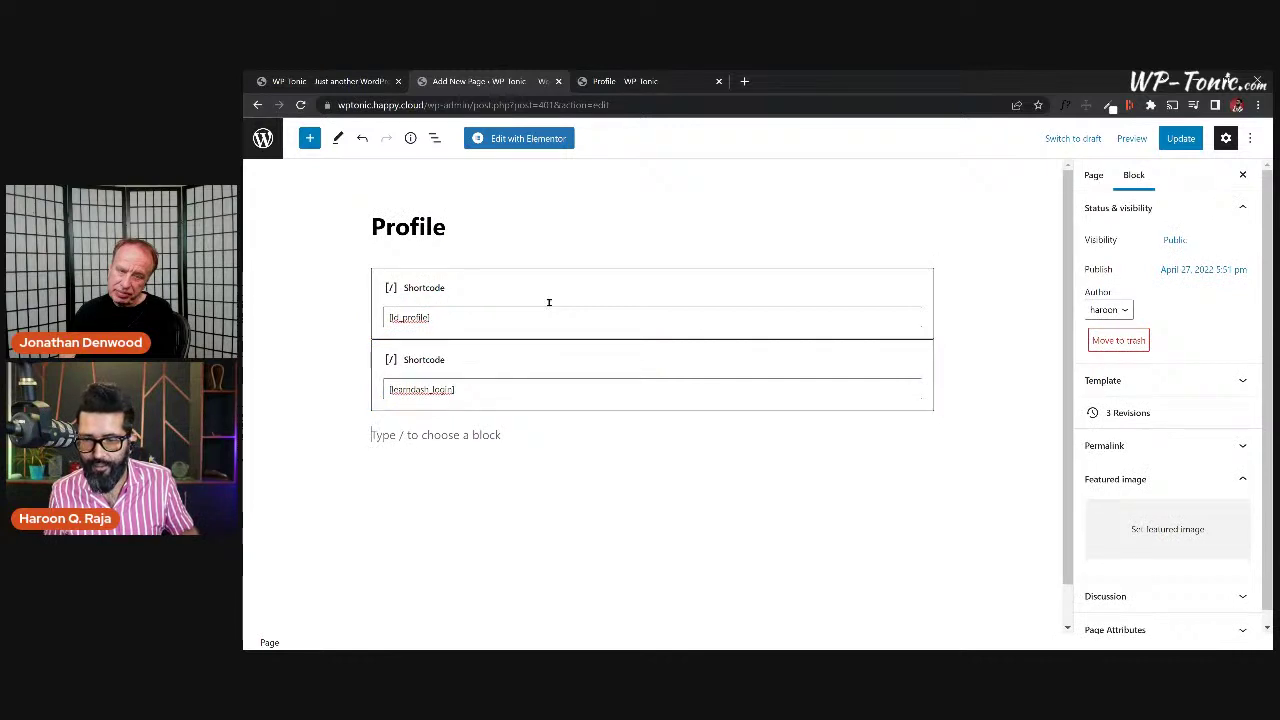
pyautogui.click(549, 360)
pyautogui.click(435, 310)
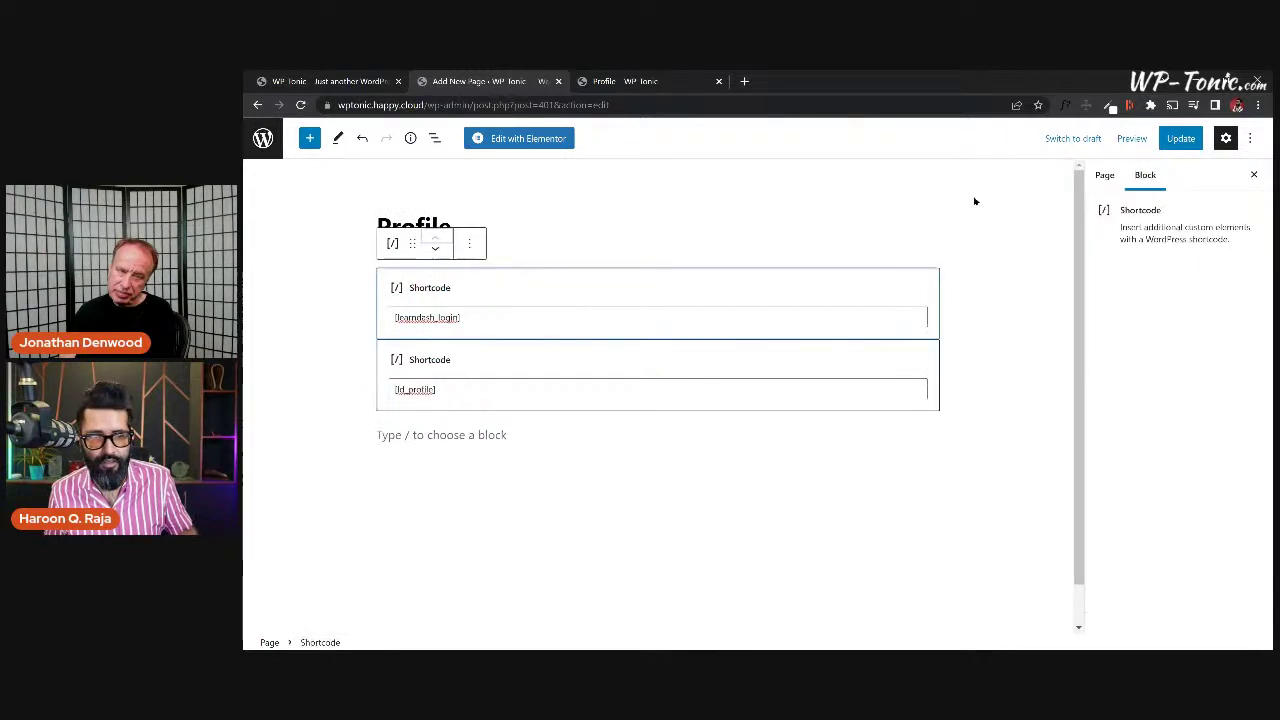
pyautogui.click(1181, 140)
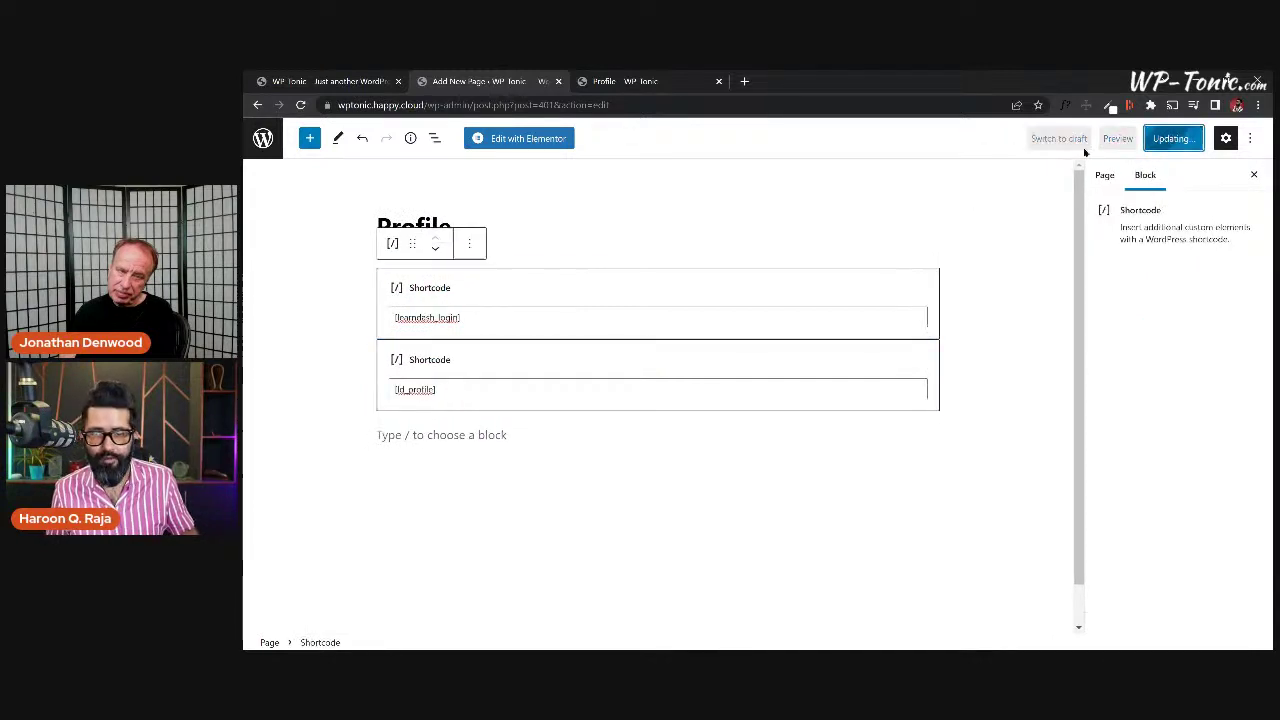
# Reload the live Profile page to check how the login shortcode renders above the profile, and return to the editor.
pyautogui.click(627, 84)
pyautogui.click(301, 105)
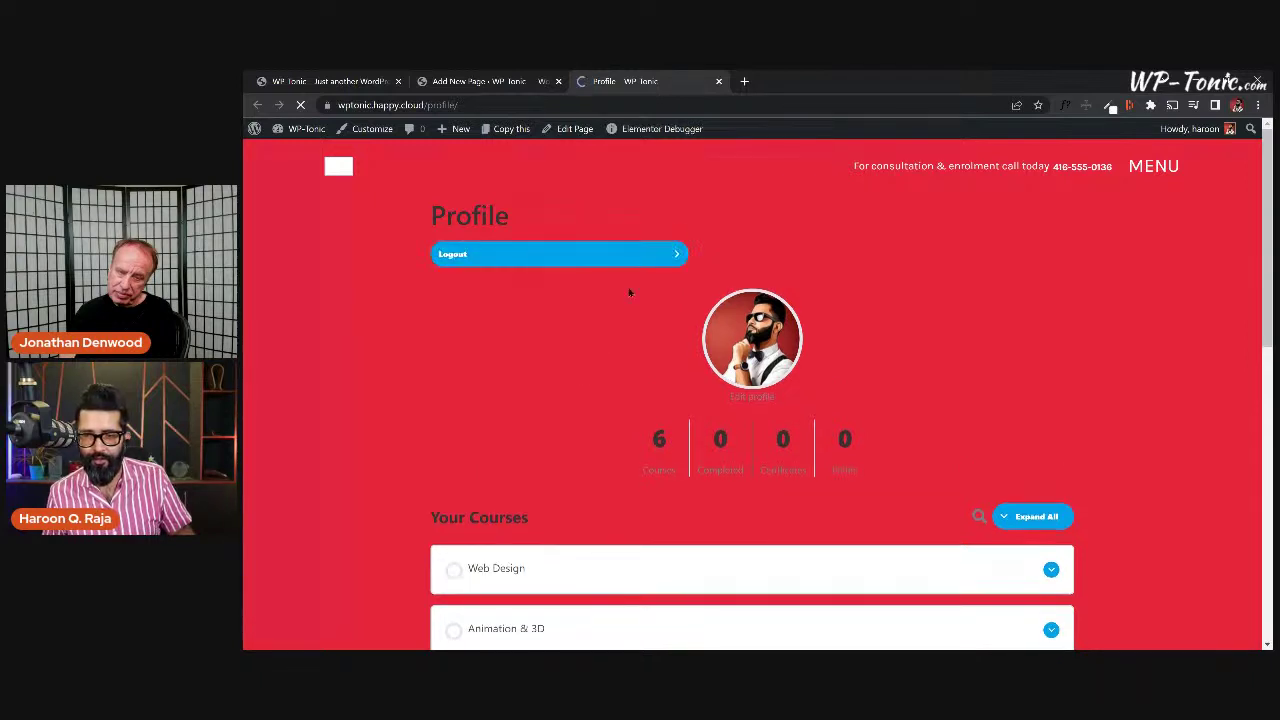
pyautogui.click(486, 83)
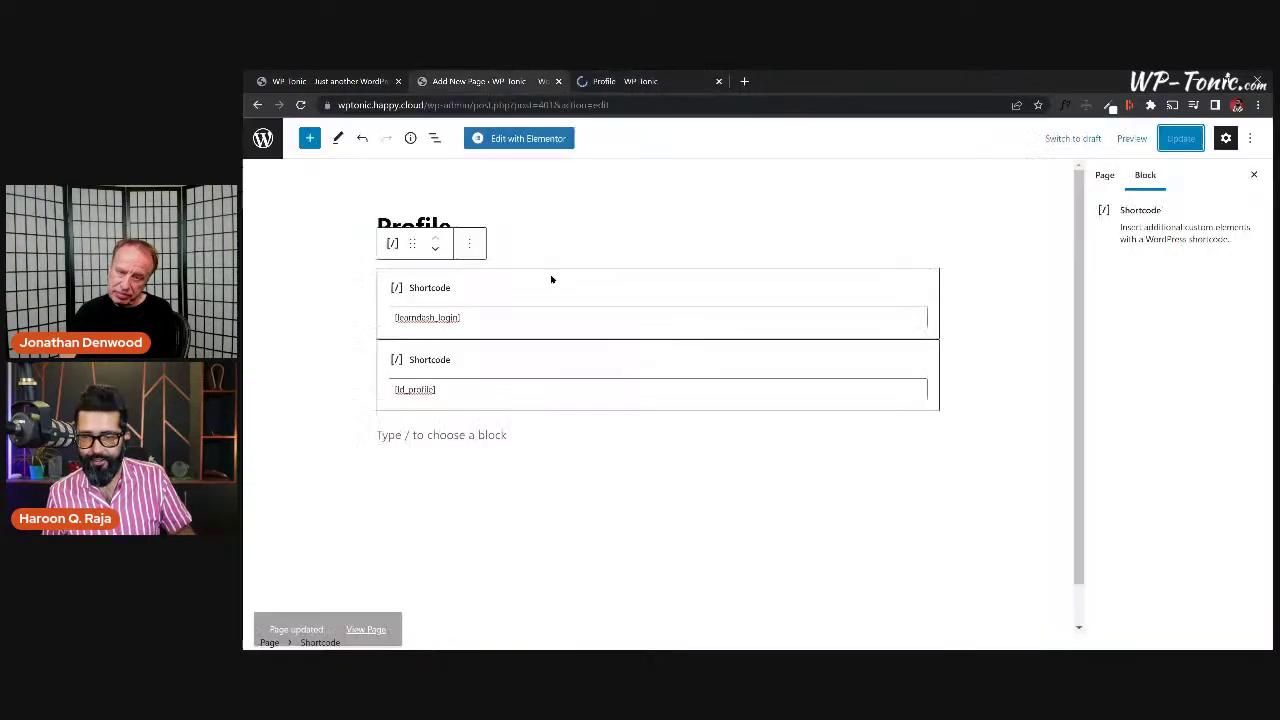
# Remove the [learndash_login] Shortcode block and update the Profile page.
pyautogui.click(402, 288)
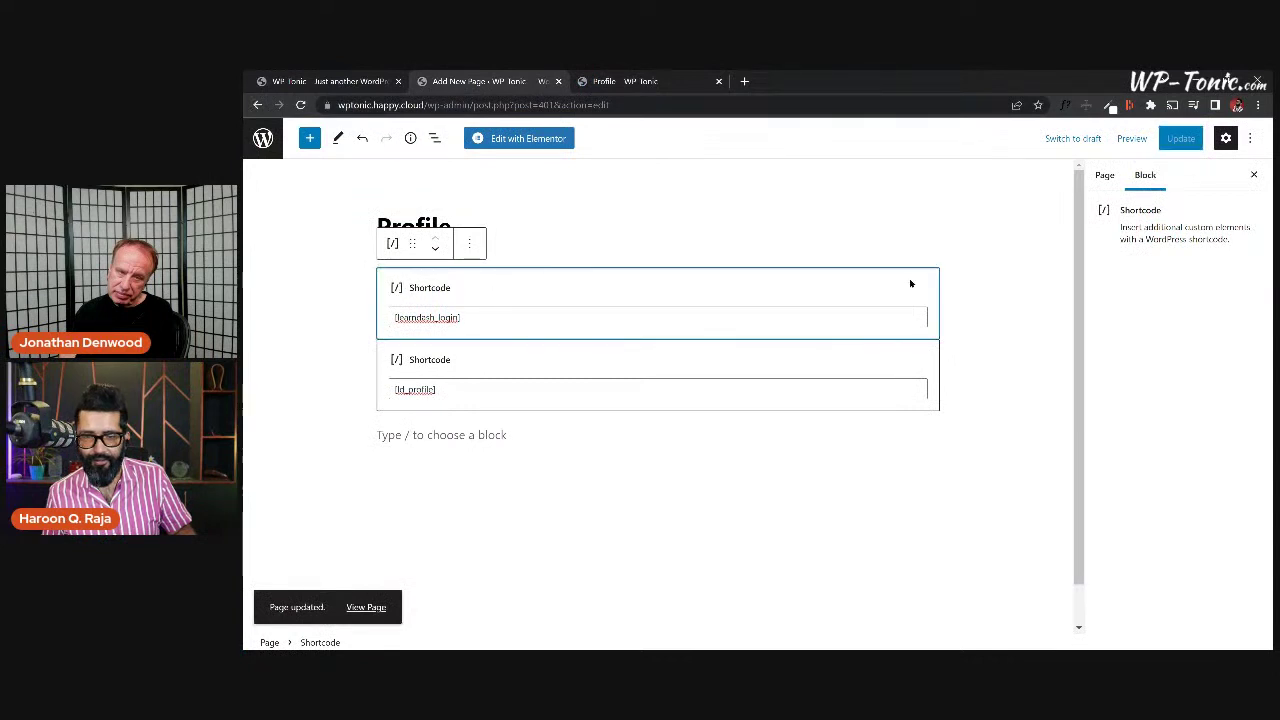
pyautogui.click(469, 243)
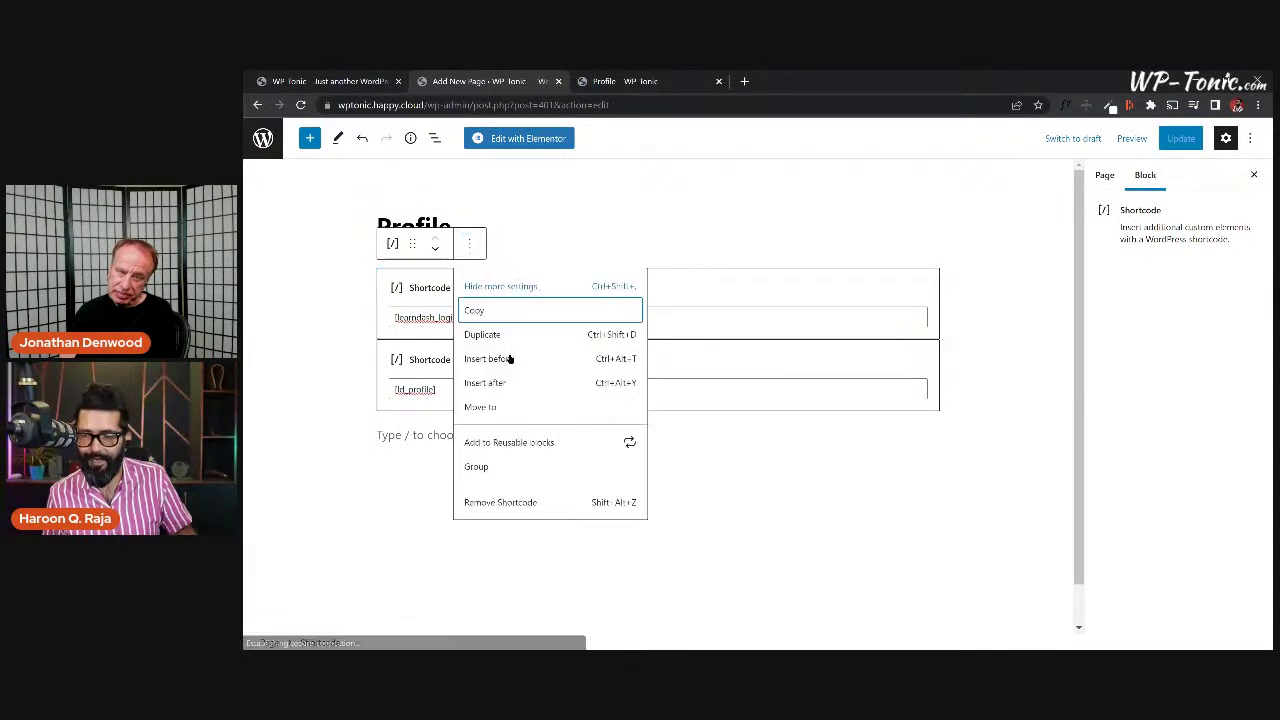
pyautogui.click(506, 503)
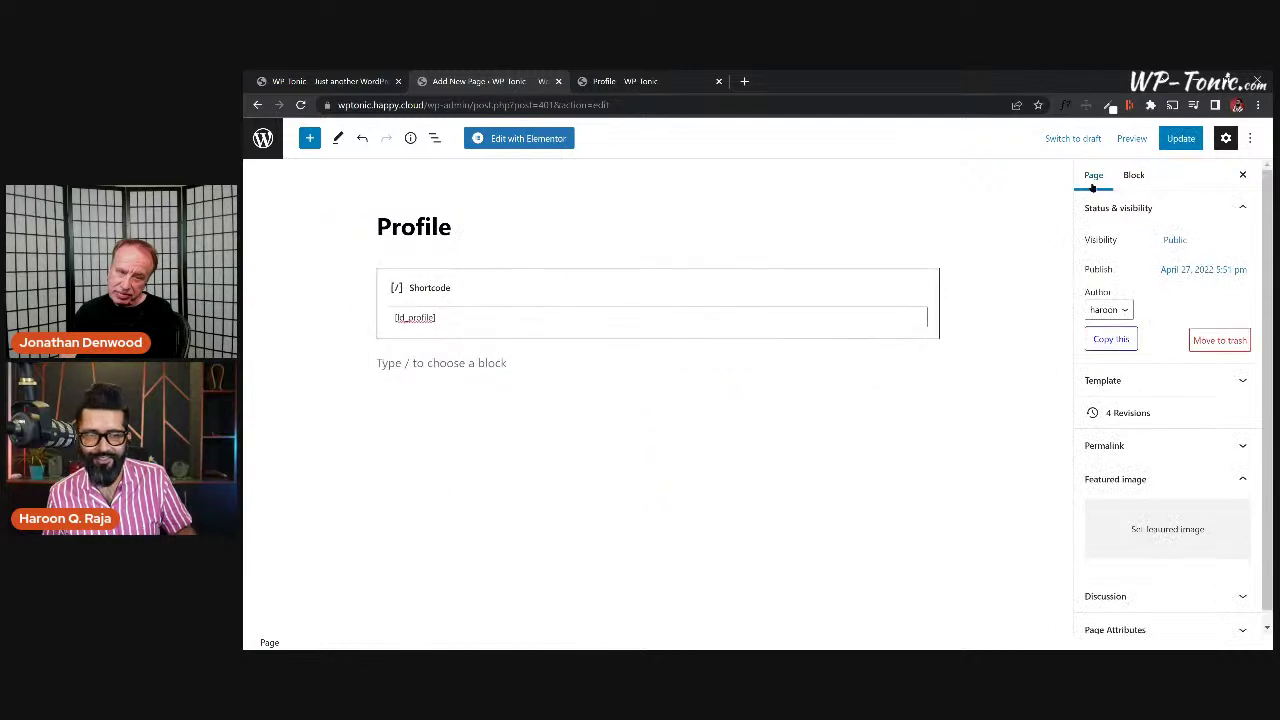
pyautogui.click(1185, 140)
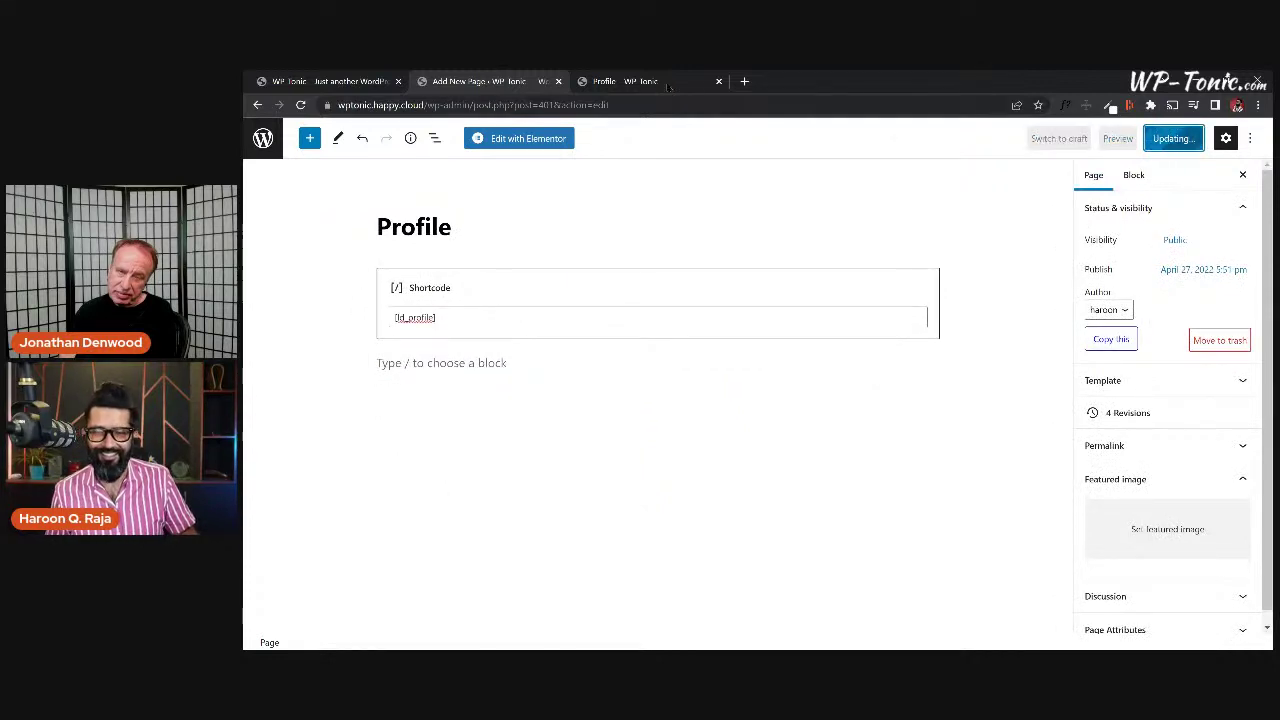
# Clear the [ld_profile] text, remove its Shortcode block, and update the Profile page with no content.
pyautogui.click(528, 315)
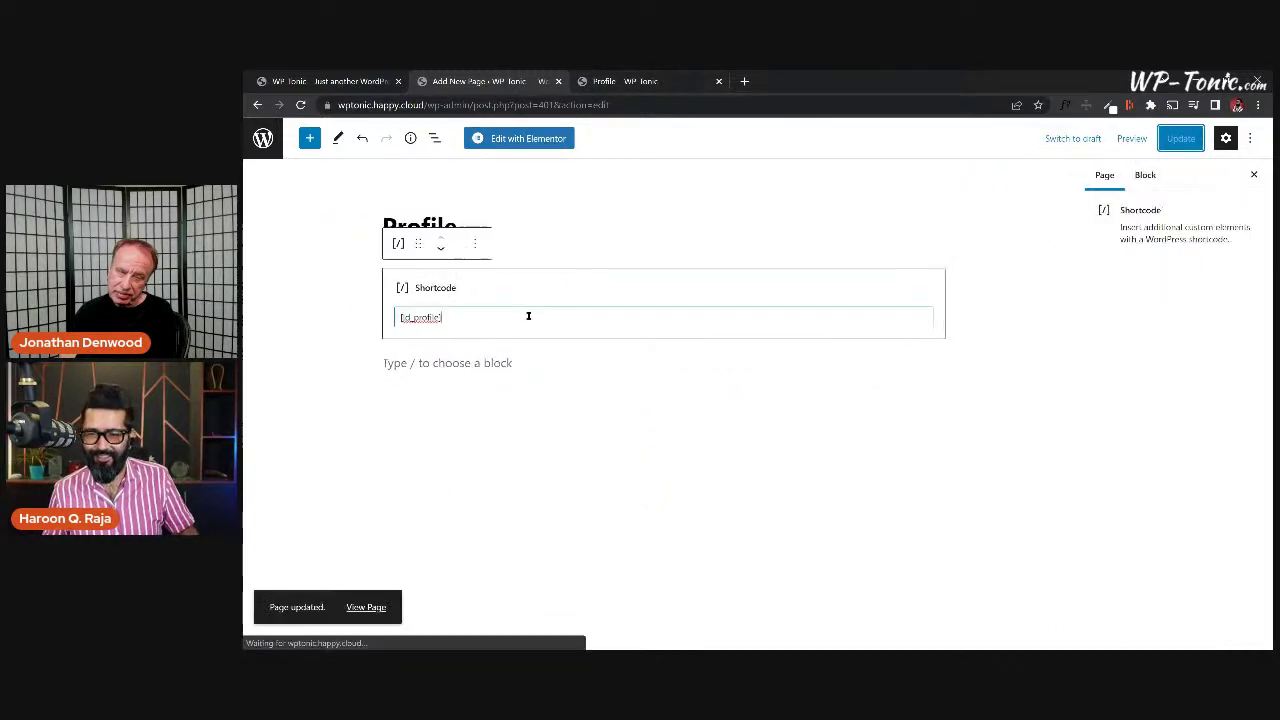
pyautogui.hotkey('ctrl', 'a')
pyautogui.press('BackSpace')
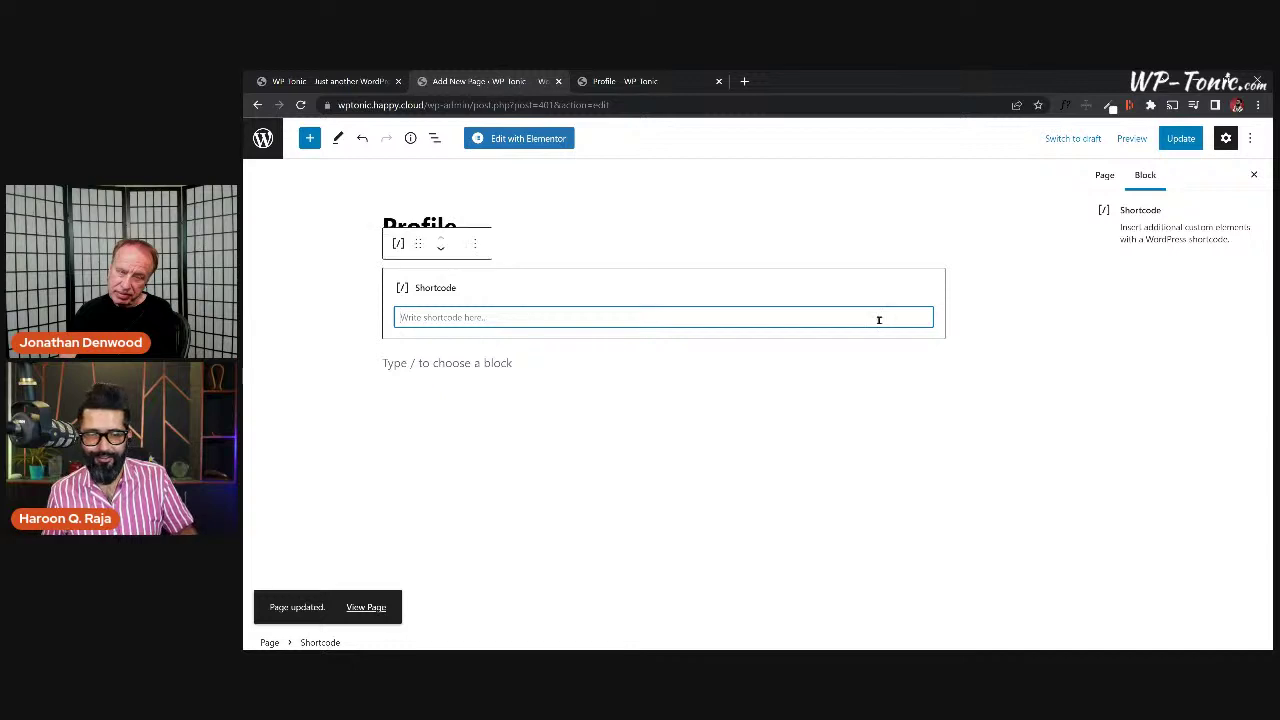
pyautogui.click(475, 244)
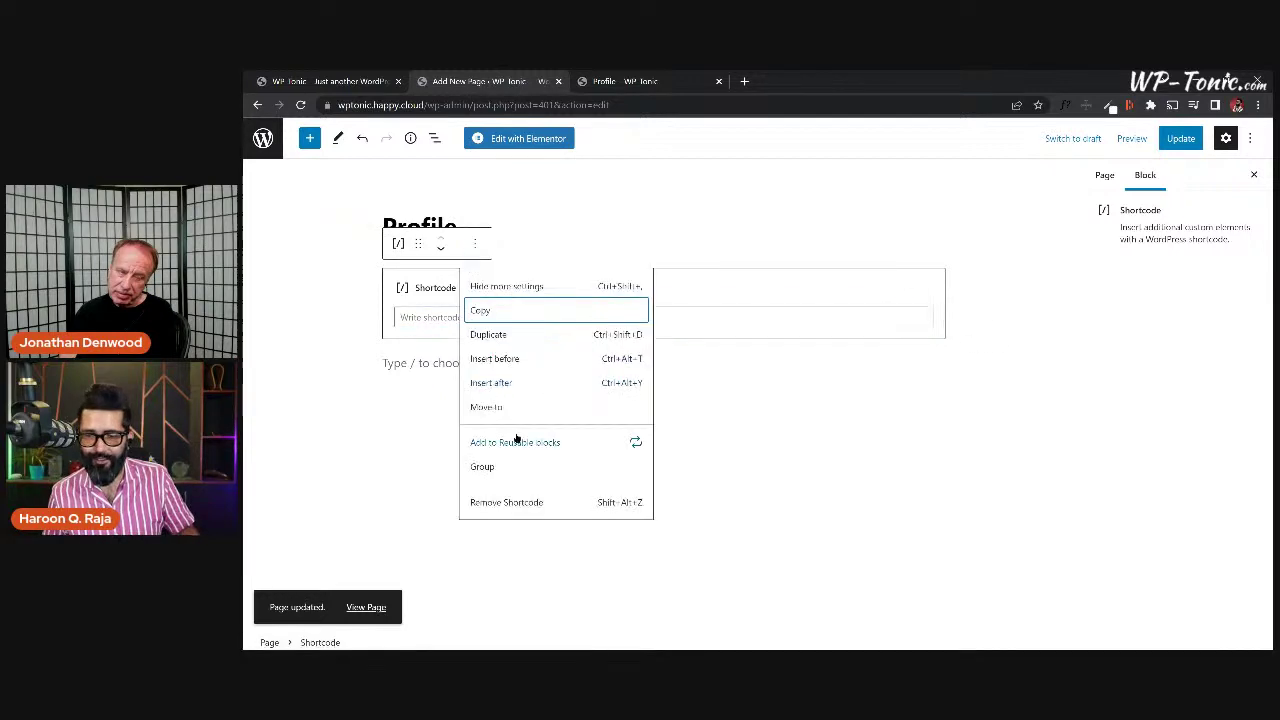
pyautogui.click(543, 502)
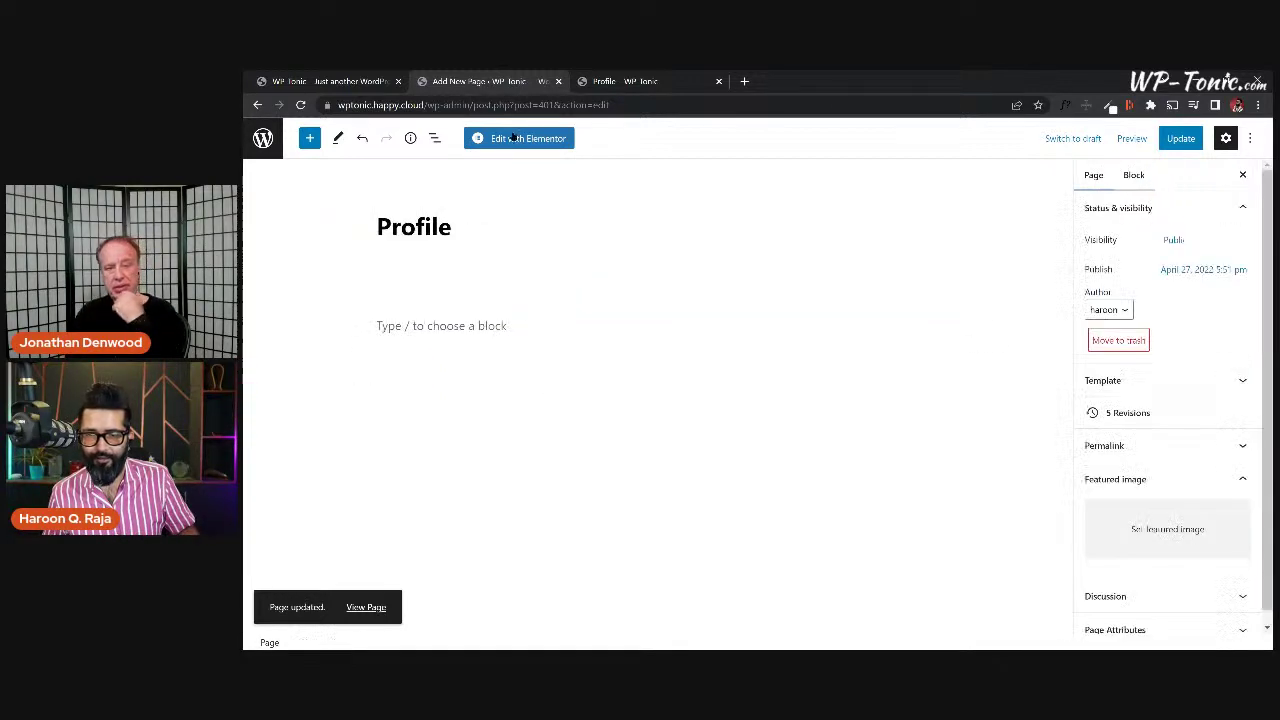
pyautogui.click(1184, 142)
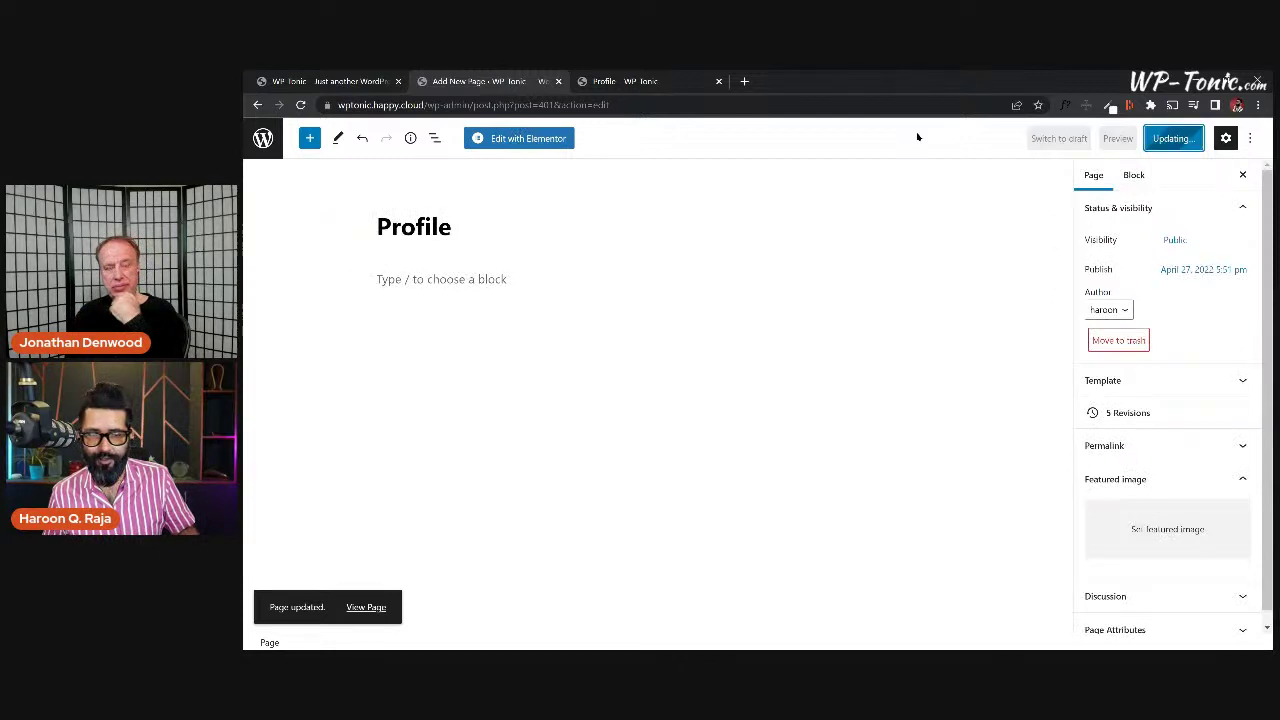
# Open the Profile page in Elementor and add a Heading widget with the title Student Profile.
pyautogui.click(529, 140)
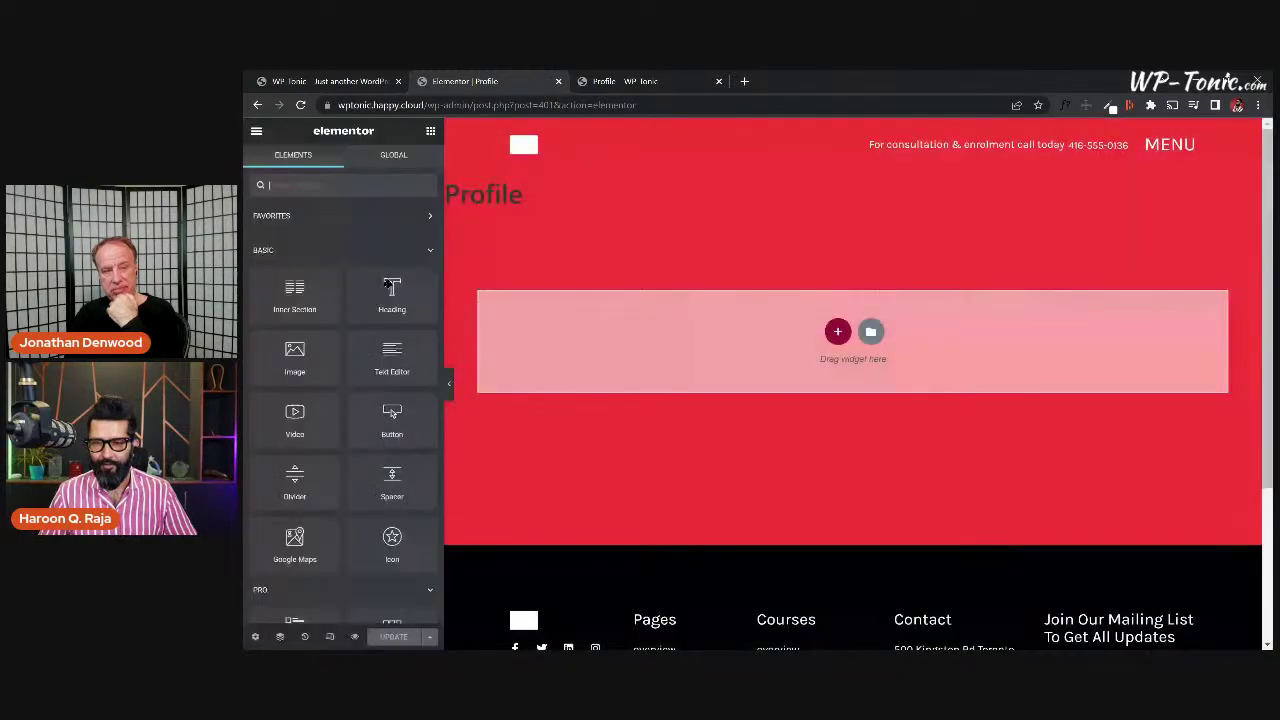
pyautogui.moveTo(393, 300); pyautogui.dragTo(777, 314)
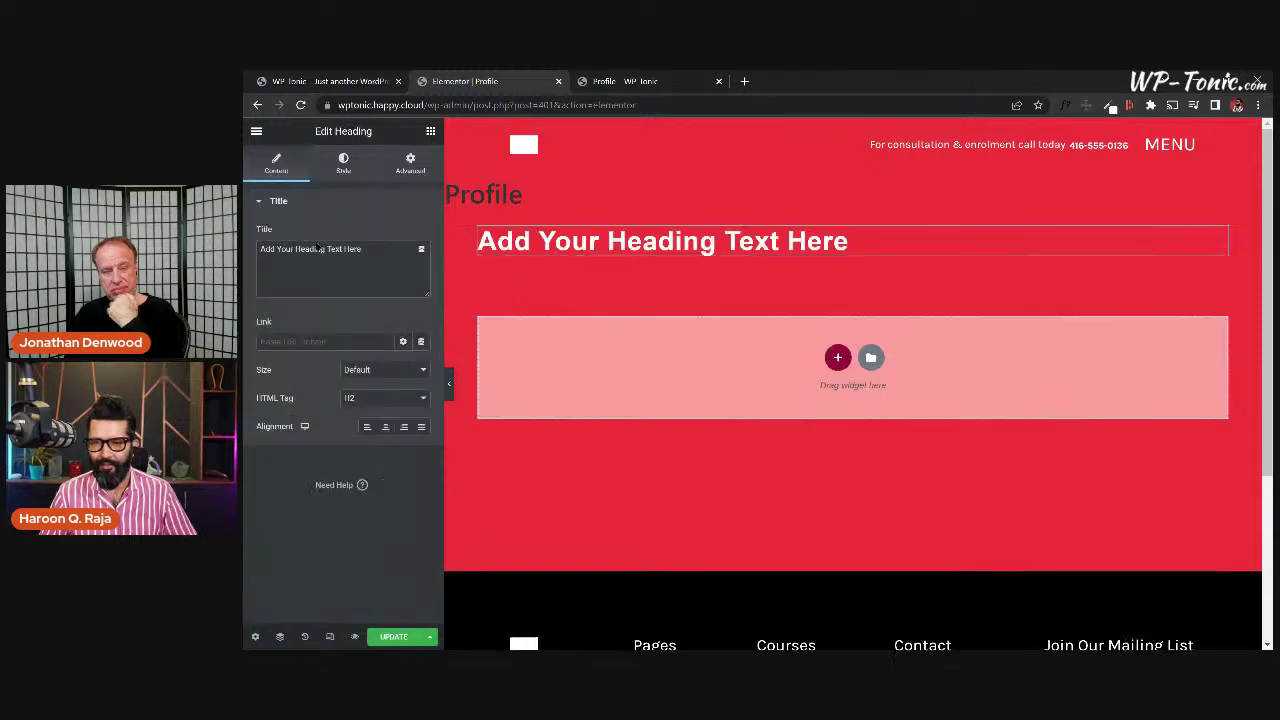
pyautogui.moveTo(363, 249); pyautogui.dragTo(245, 254)
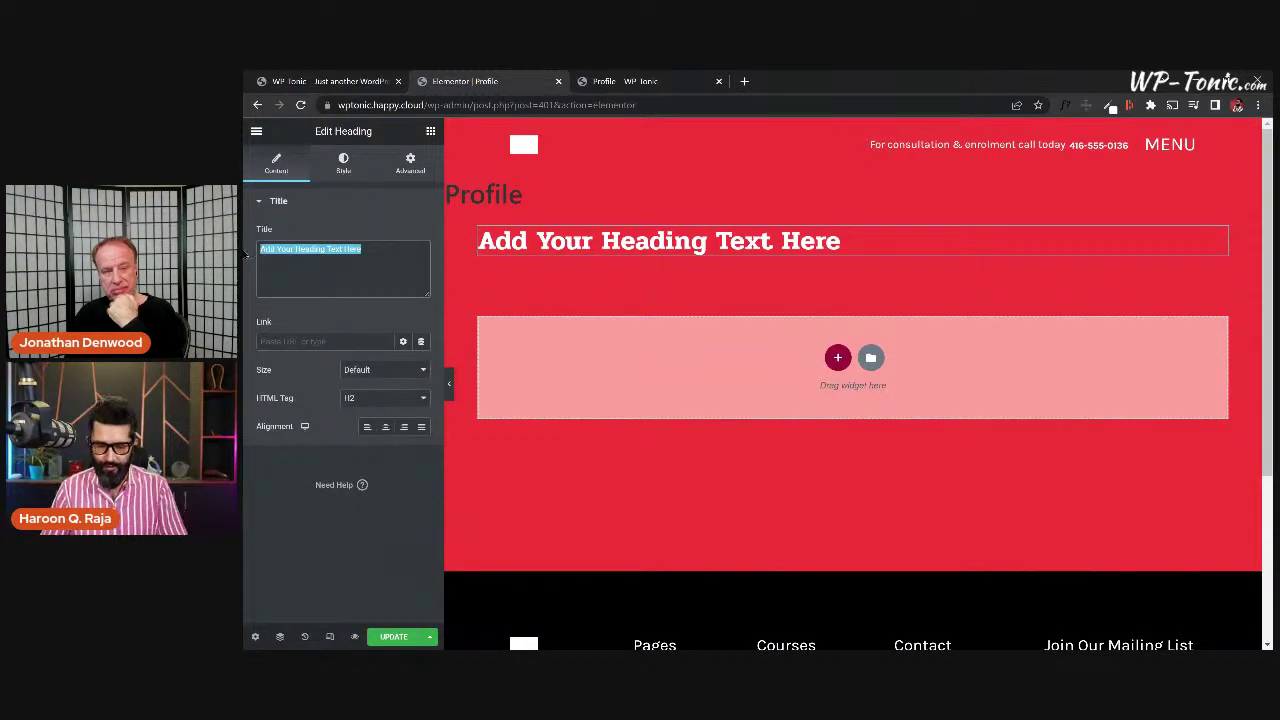
pyautogui.write('Student Profile')
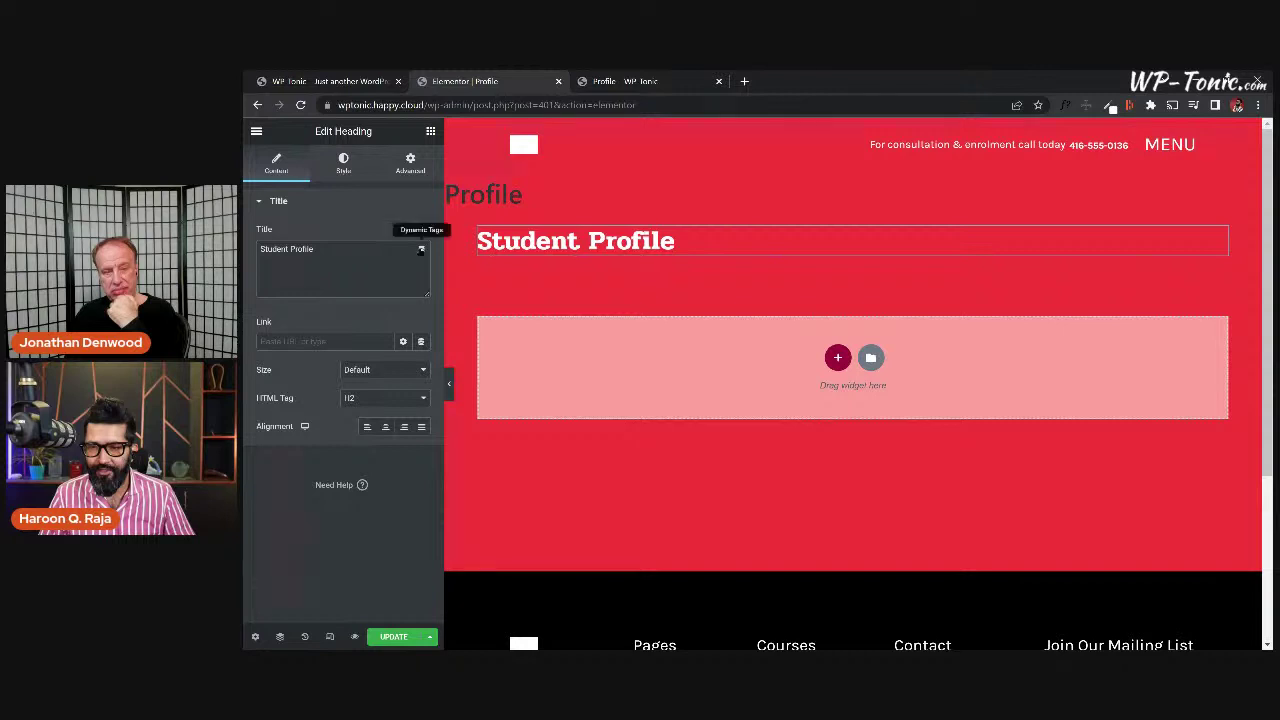
# Replace the heading's title with the User Info dynamic tag and set its field to First Name.
pyautogui.click(421, 250)
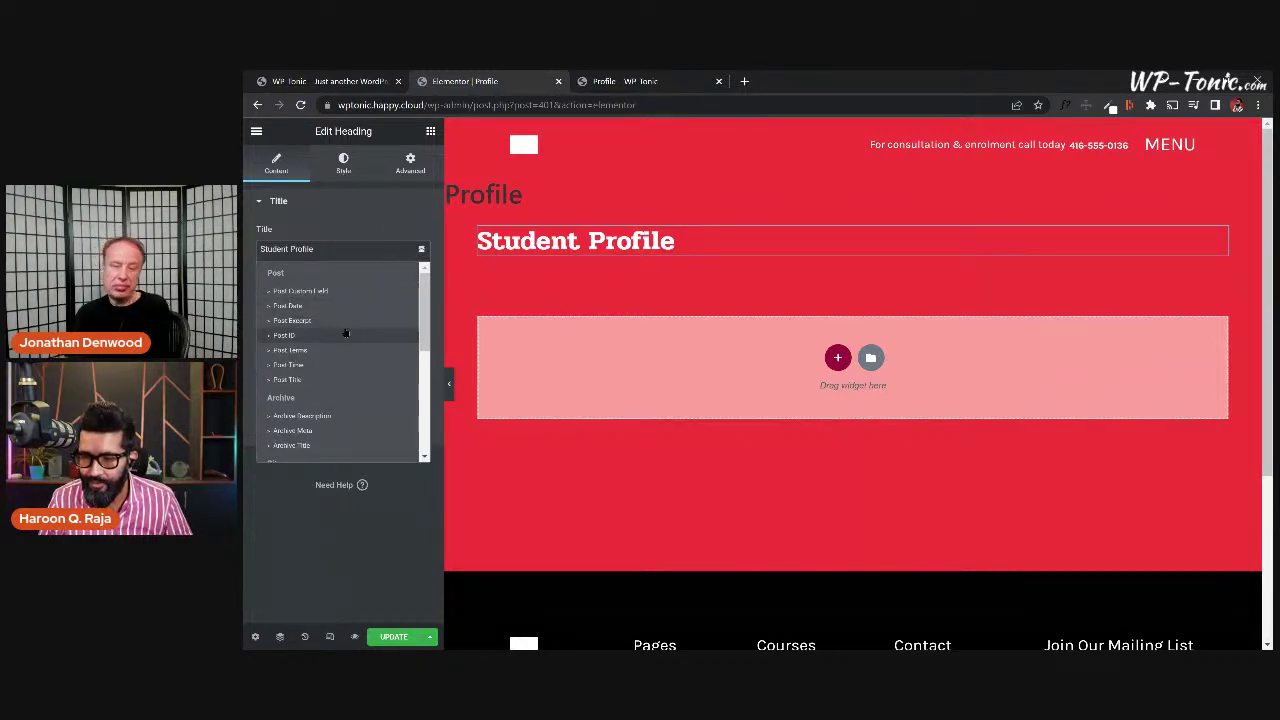
pyautogui.scroll(-5, 343, 333)
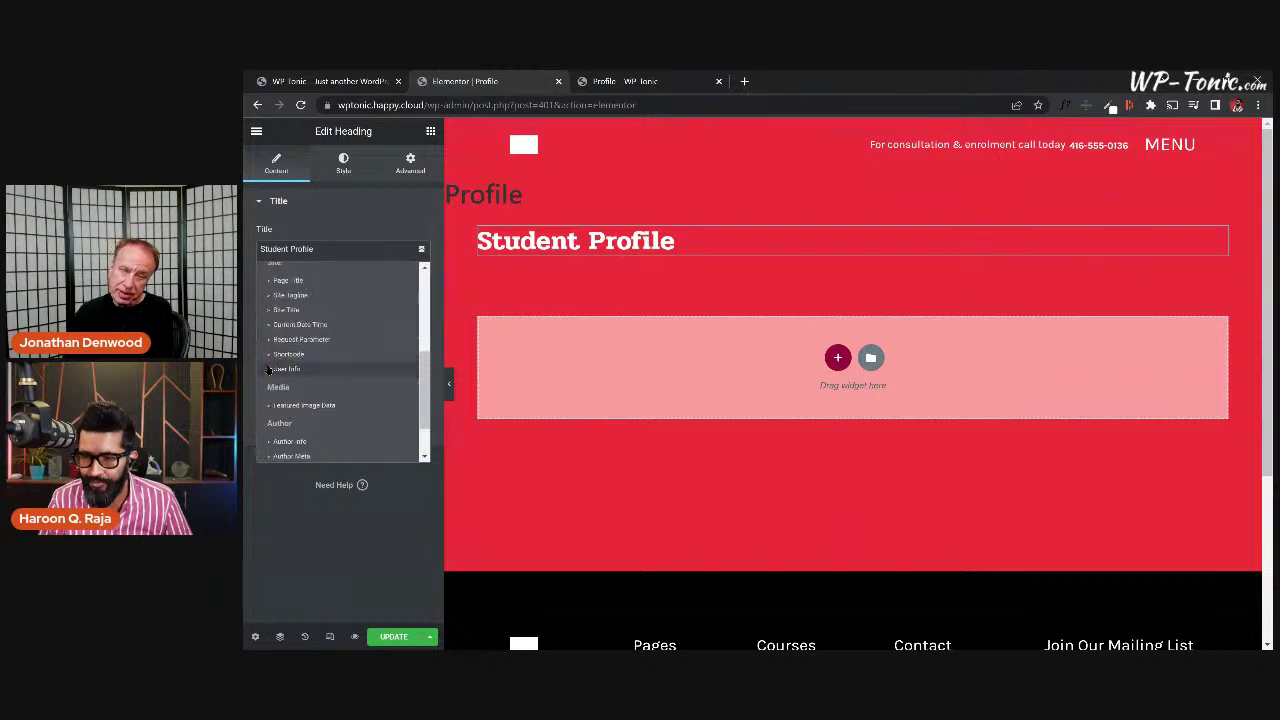
pyautogui.click(280, 367)
pyautogui.click(345, 248)
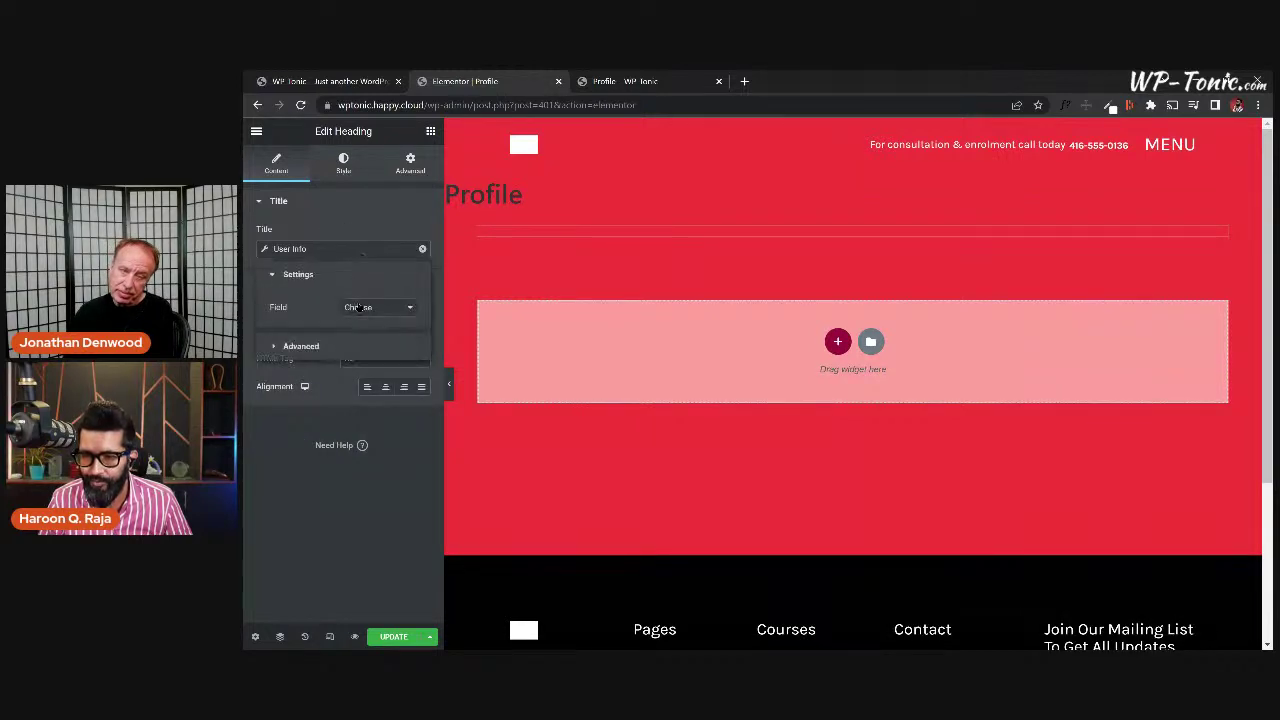
pyautogui.click(403, 310)
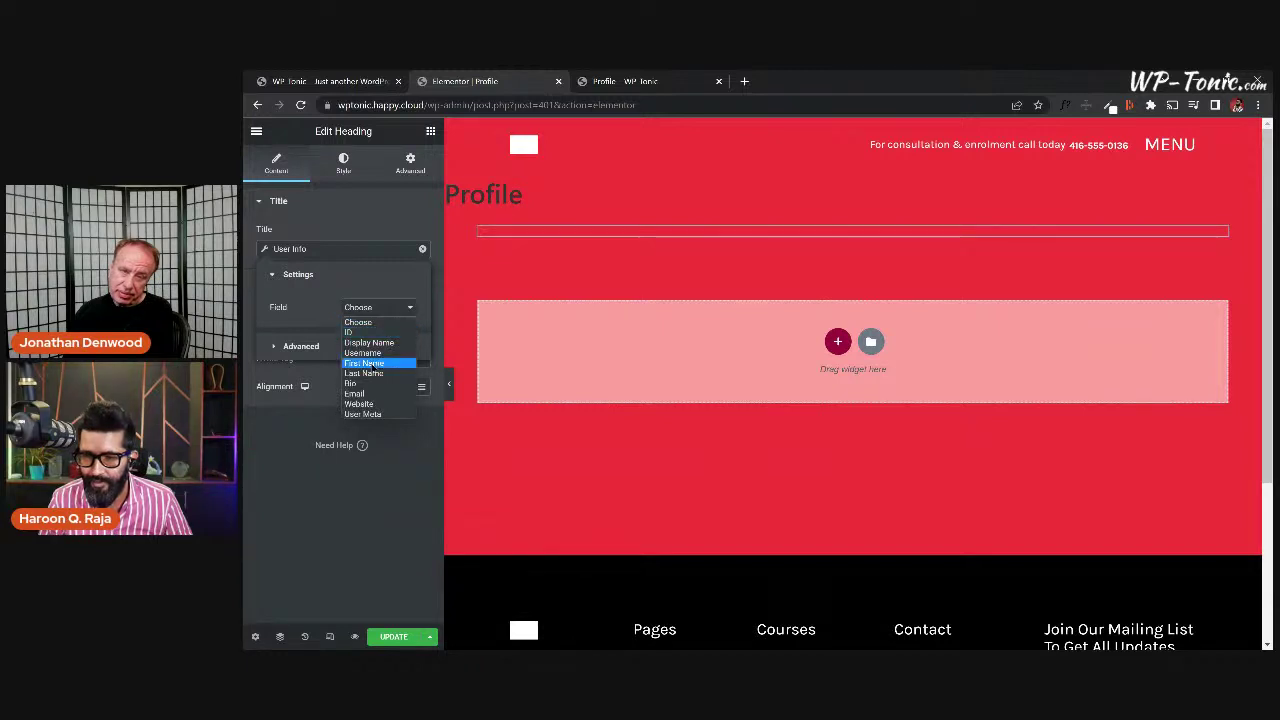
pyautogui.click(372, 363)
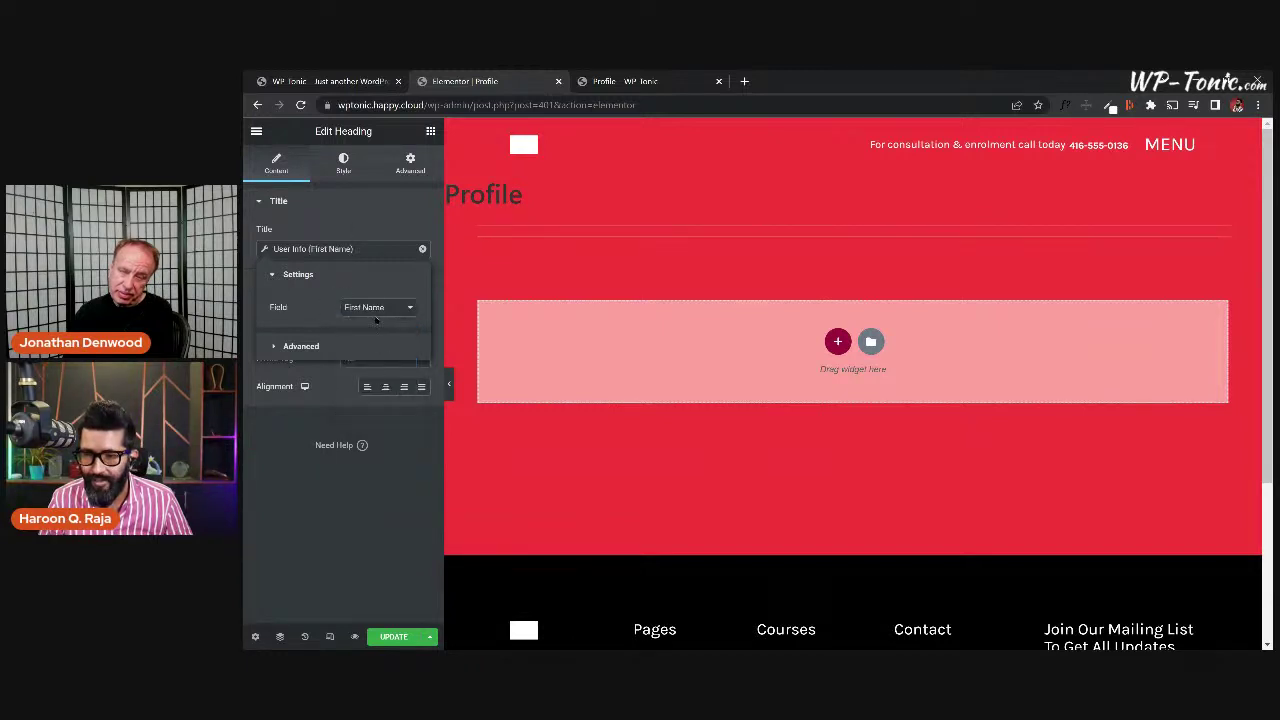
# Set the heading's dynamic User Info title to show "'s Profile" after the first name.
pyautogui.click(320, 349)
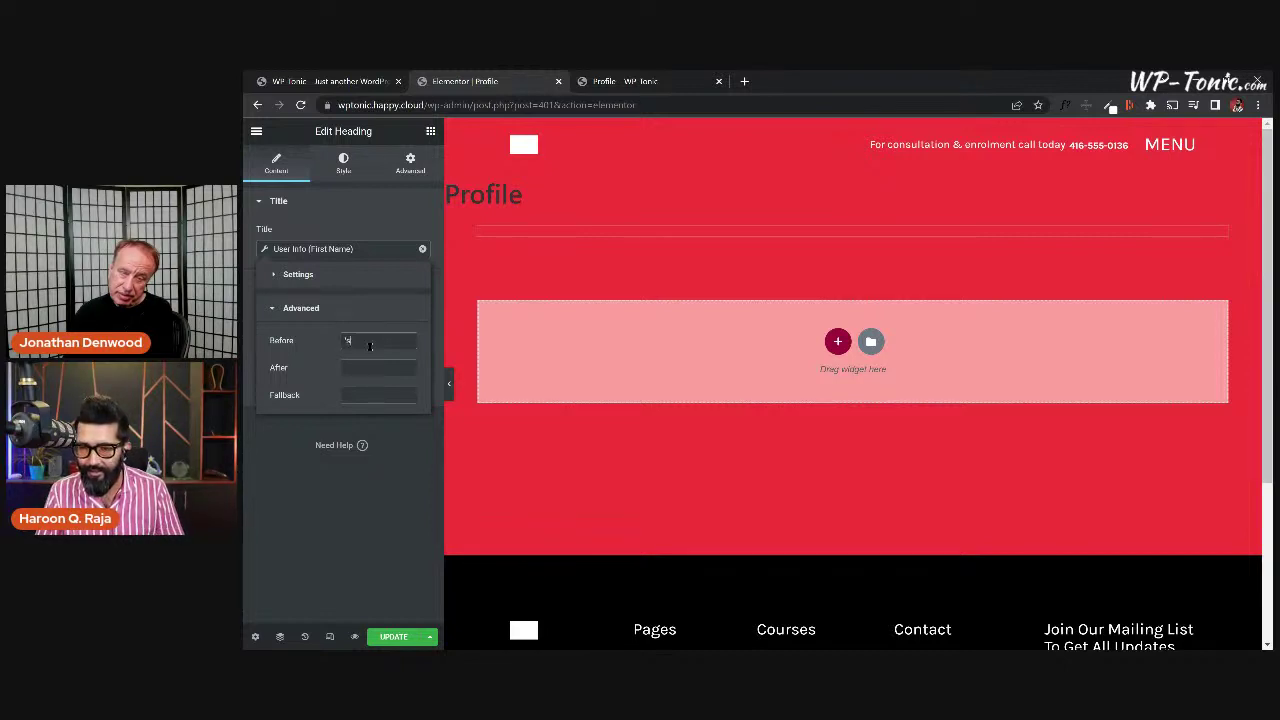
pyautogui.write('Profile')
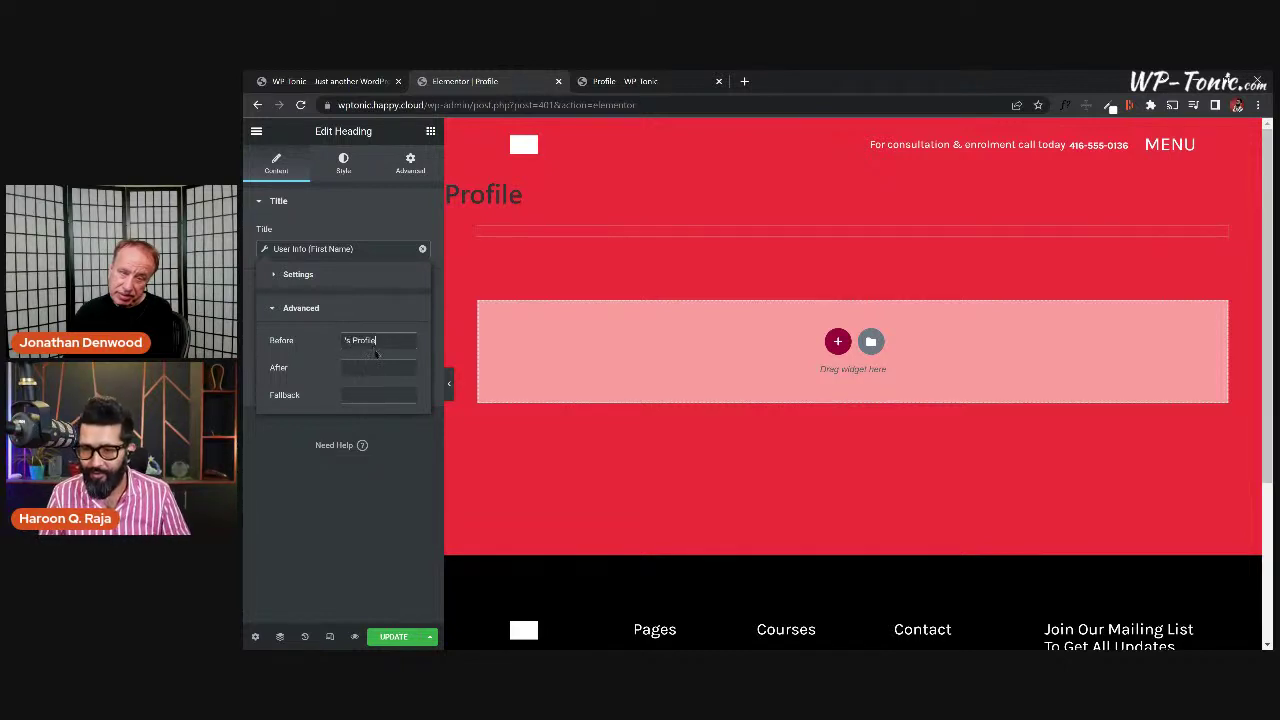
pyautogui.hotkey('ctrl', 'a')
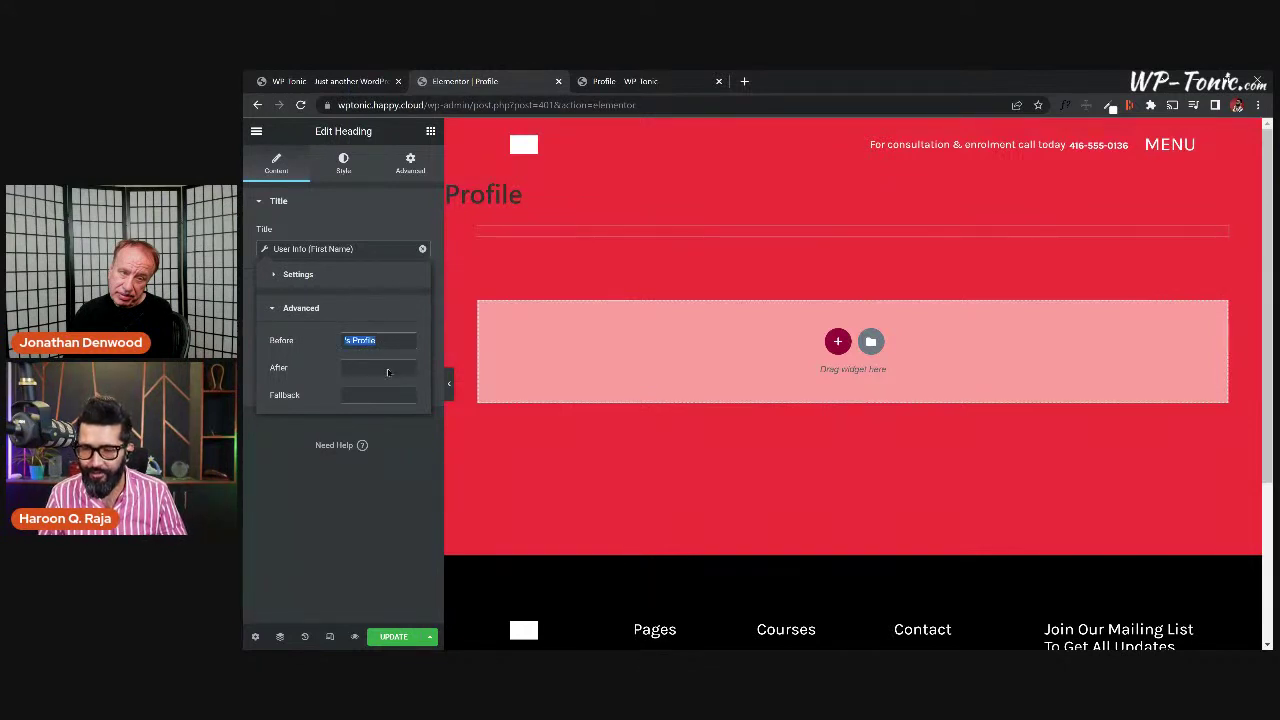
pyautogui.hotkey('ctrl', 'x')
pyautogui.click(388, 370)
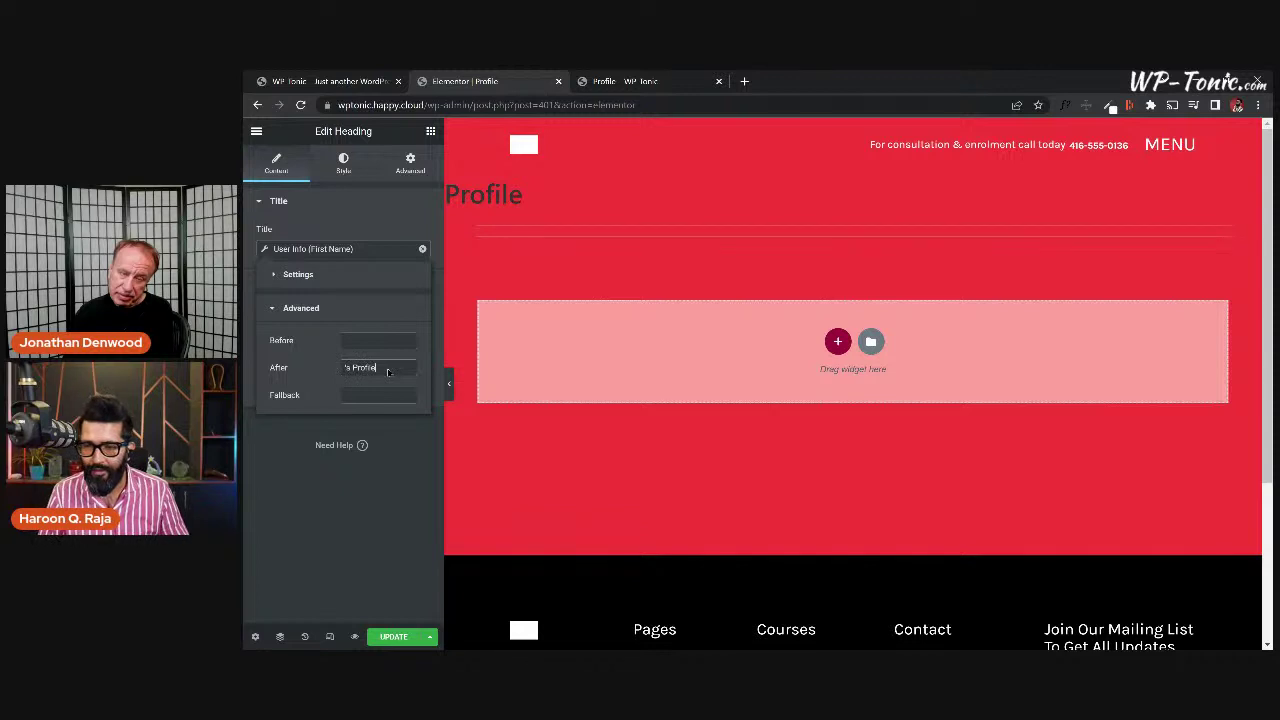
# Set the dynamic title's fallback text to User Profile and update the page.
pyautogui.click(375, 397)
pyautogui.write('User')
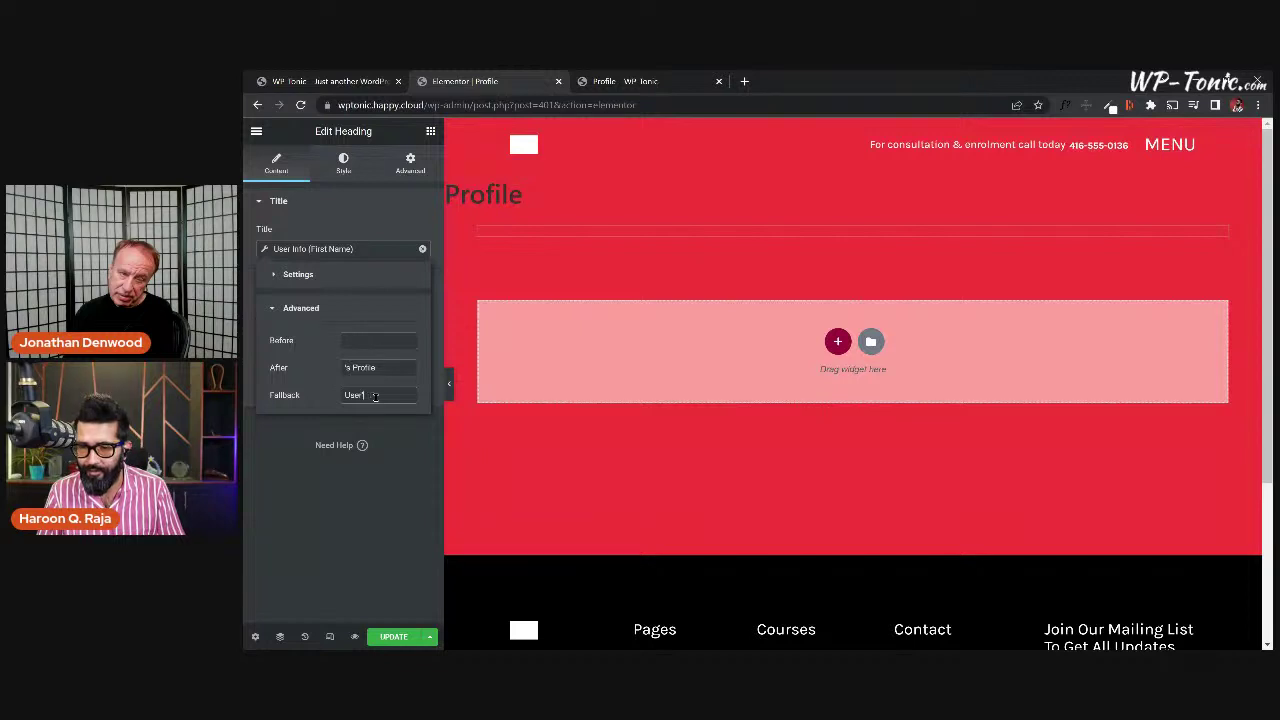
pyautogui.write(' Profile')
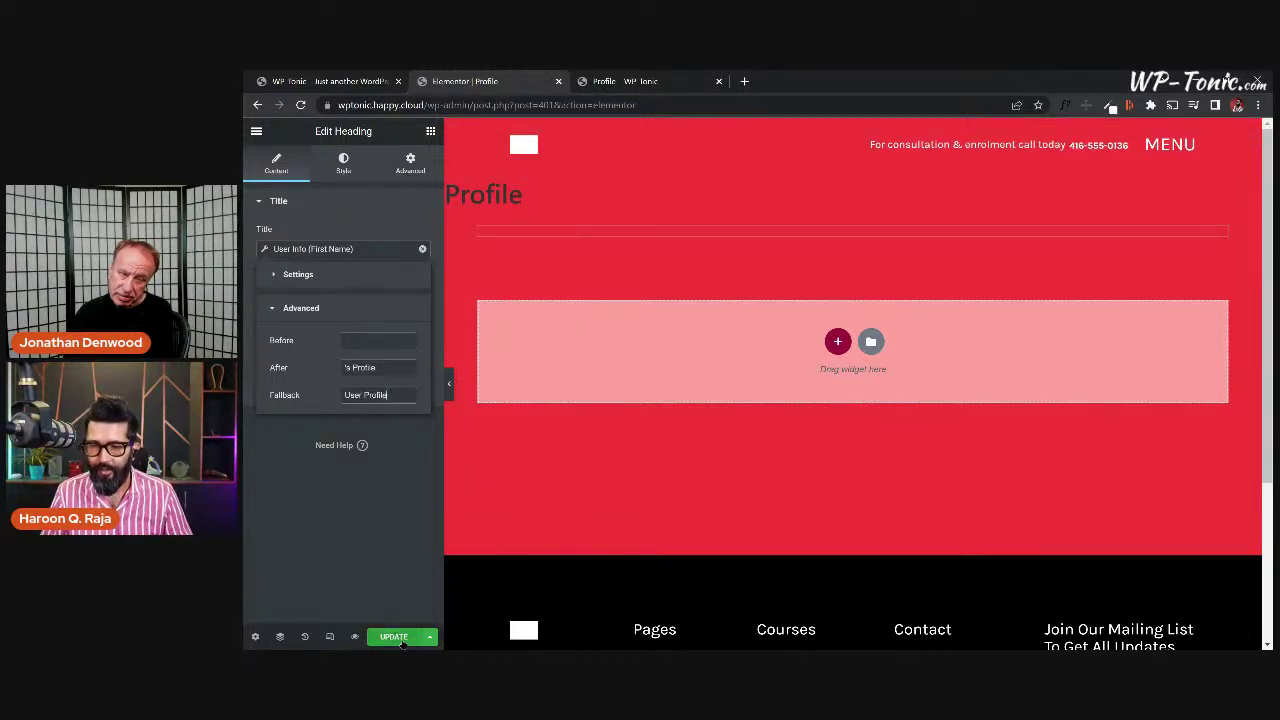
pyautogui.hotkey('ctrl', 's')
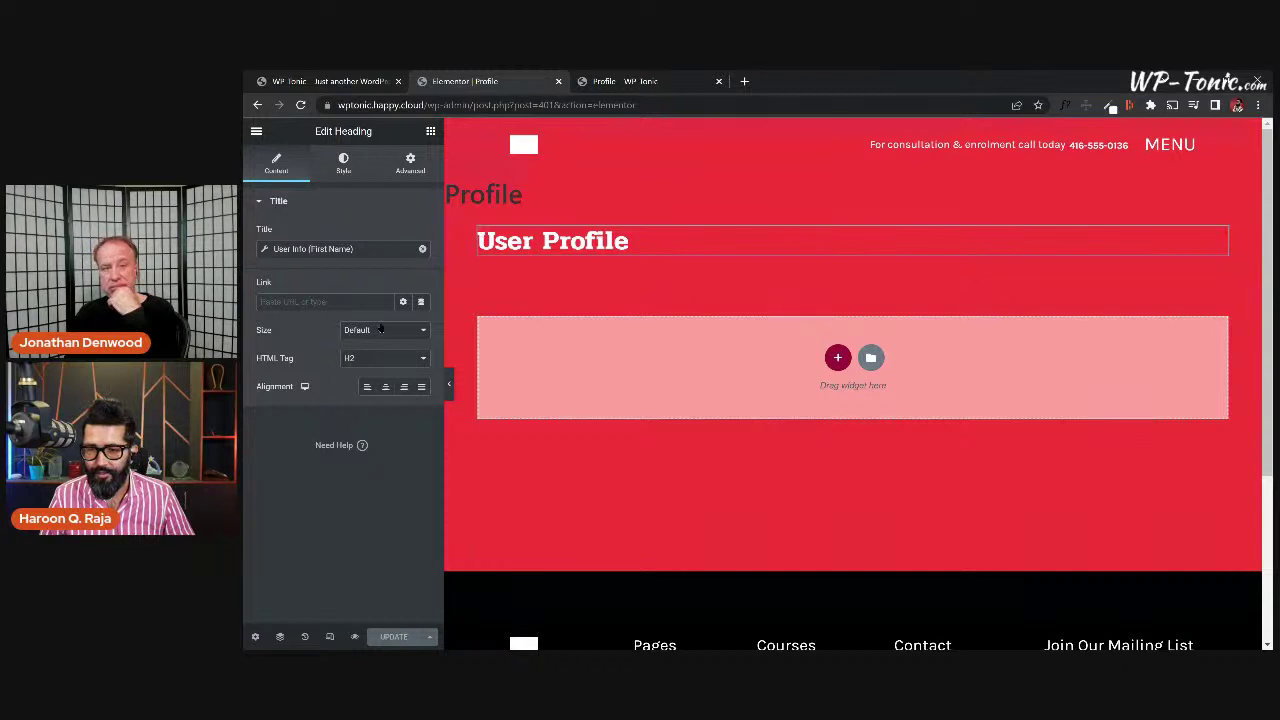
# Center the heading and add a Profile widget directly below it.
pyautogui.click(385, 386)
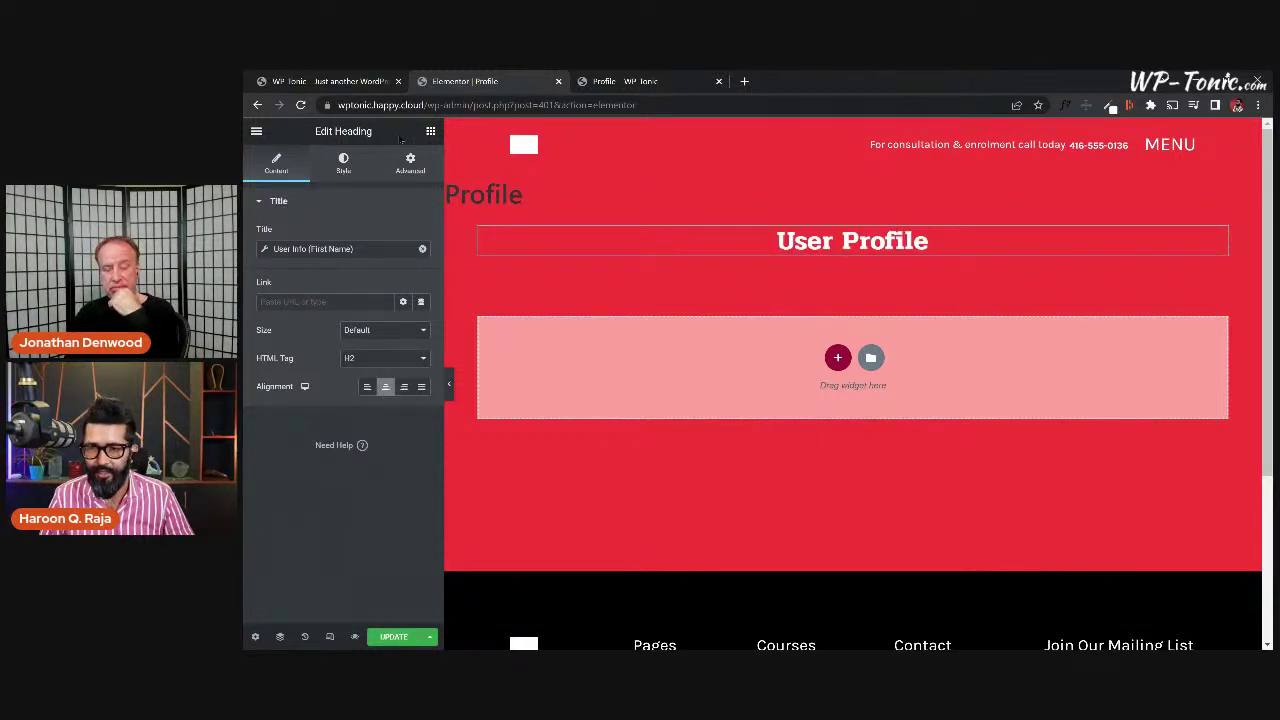
pyautogui.click(430, 131)
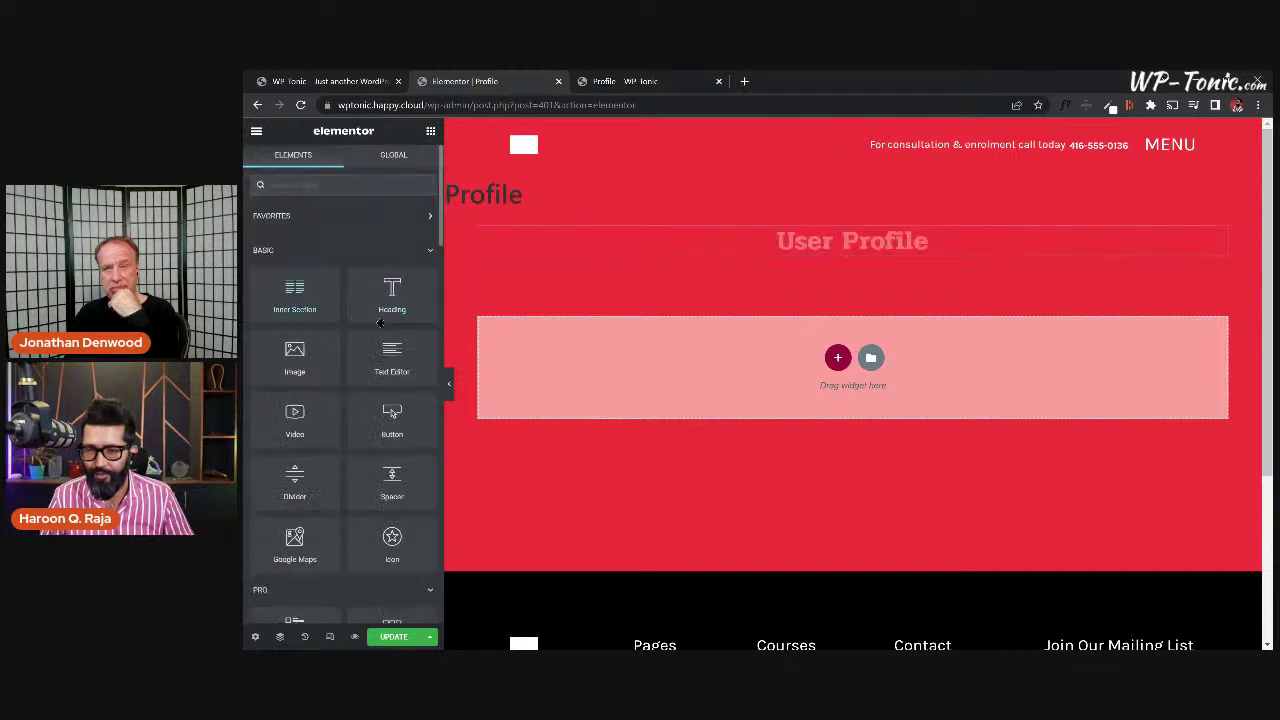
pyautogui.click(325, 189)
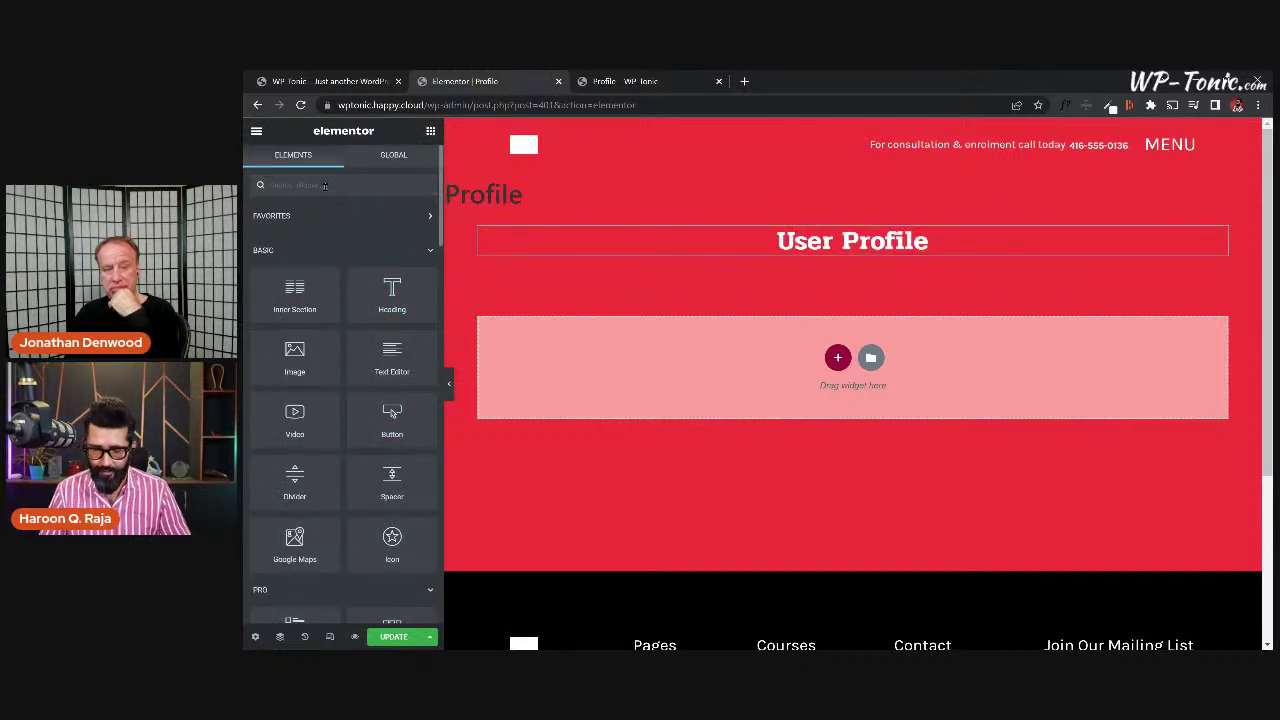
pyautogui.write('profile')
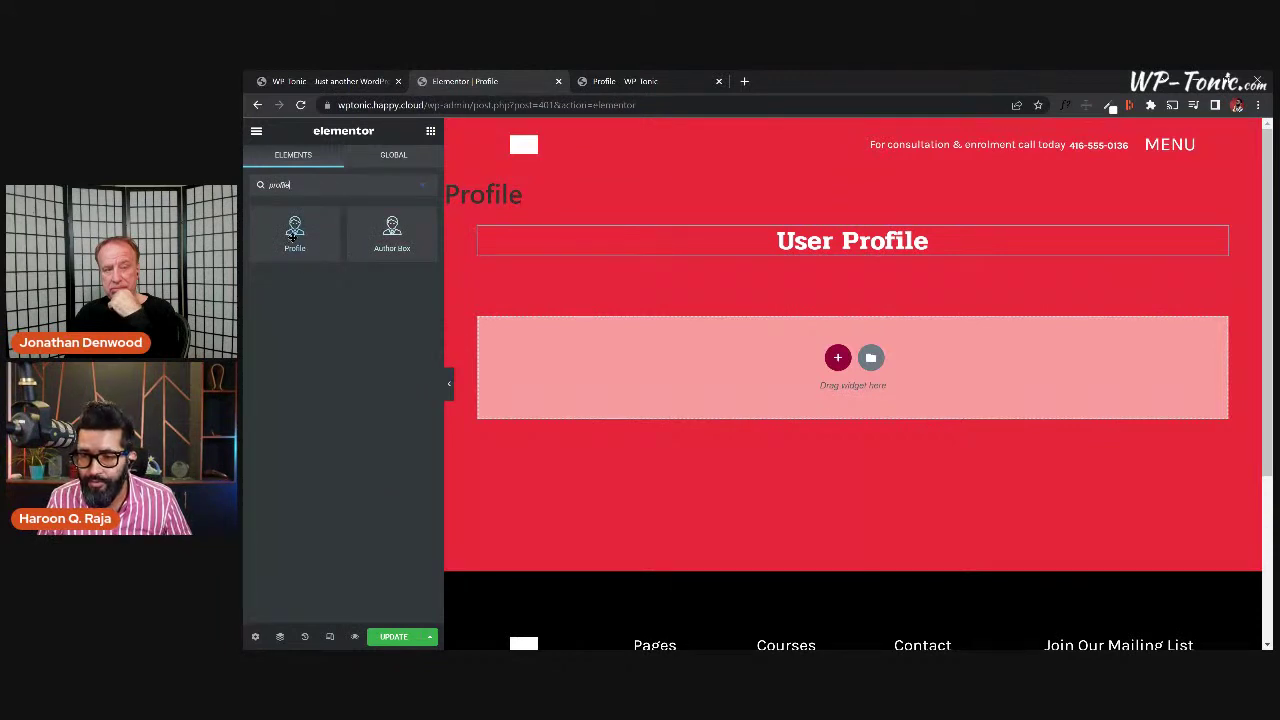
pyautogui.moveTo(294, 232); pyautogui.dragTo(852, 266)
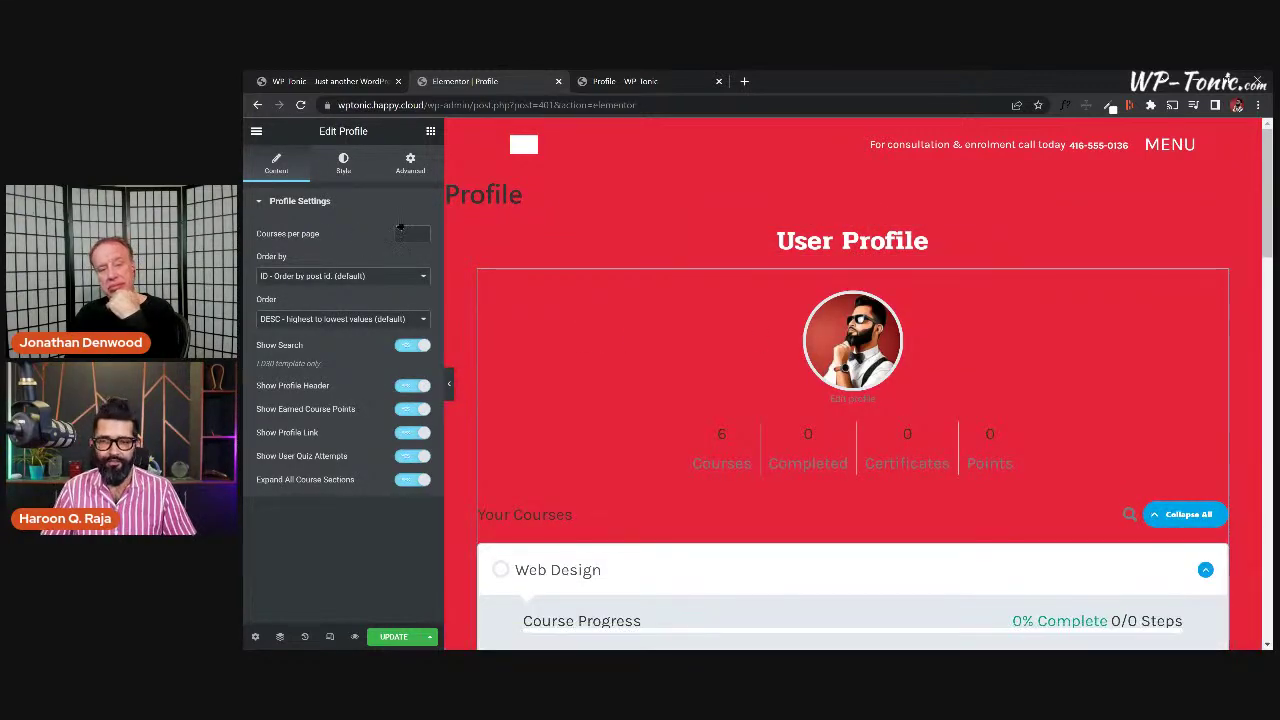
pyautogui.scroll(-2, 841, 392)
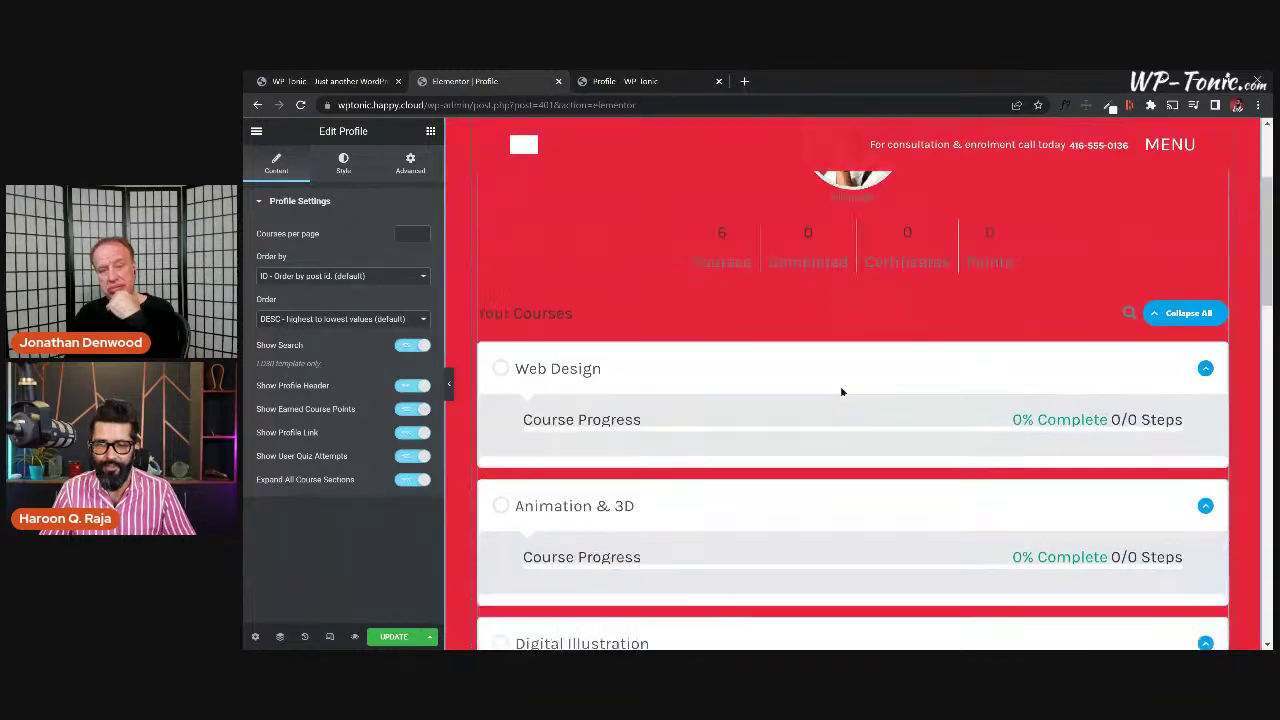
pyautogui.scroll(-6, 841, 392)
pyautogui.scroll(8, 840, 391)
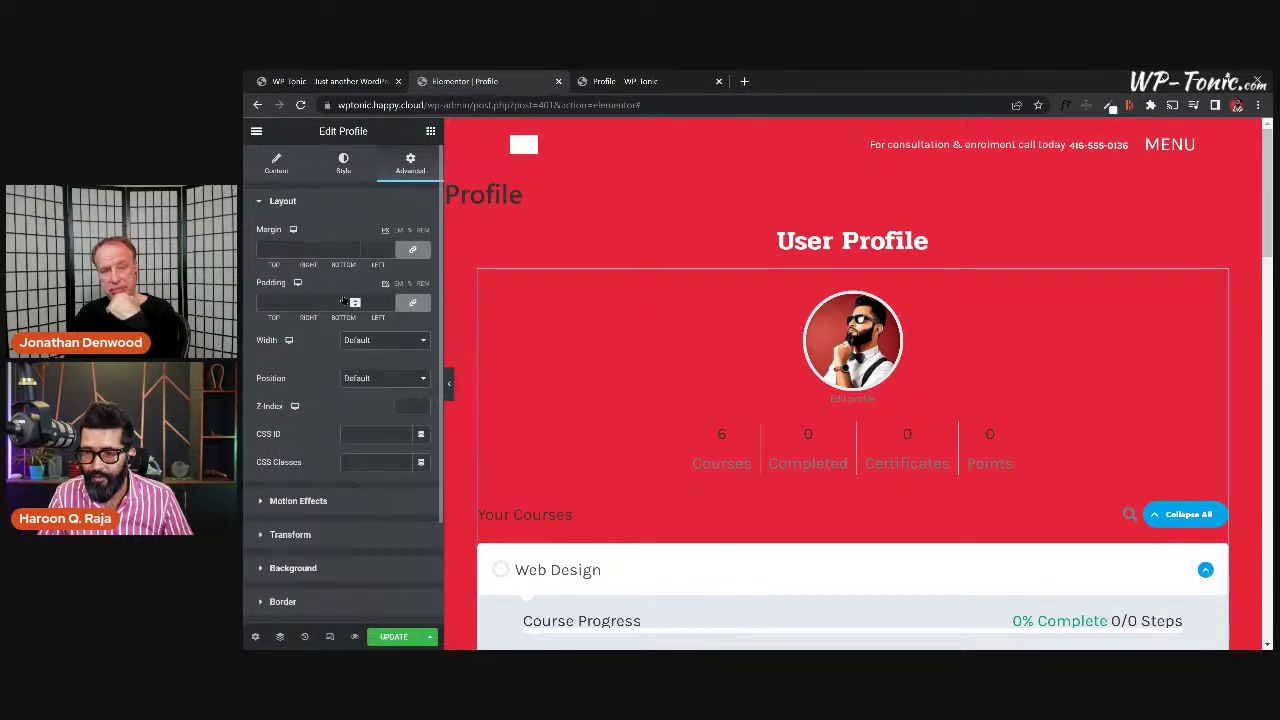
# Try the global color Pale Grey BG as the Profile widget's header background.
pyautogui.click(343, 166)
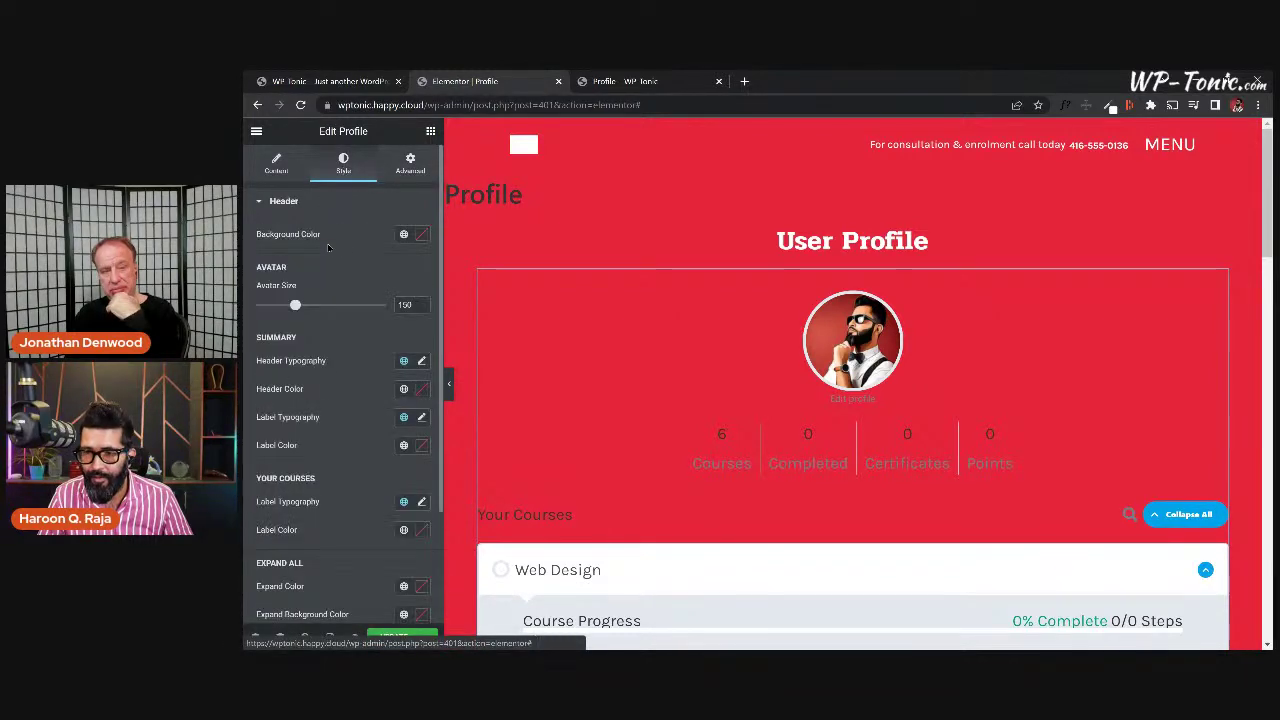
pyautogui.click(403, 234)
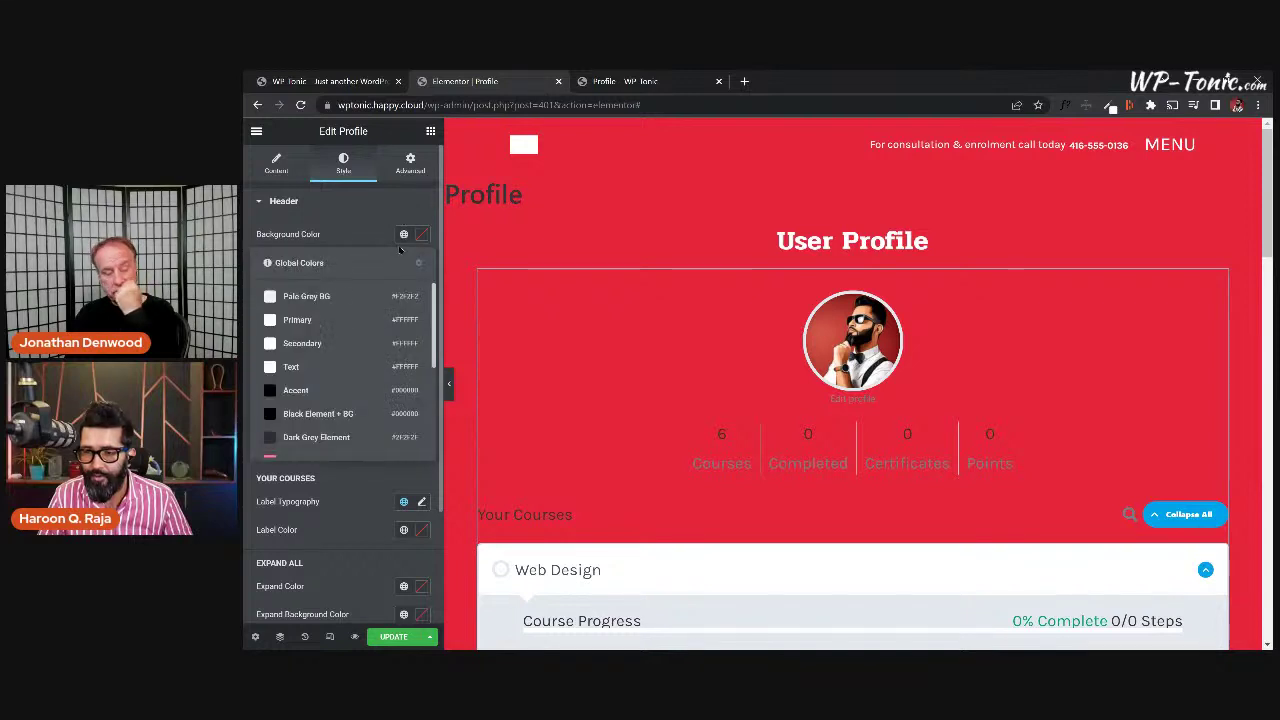
pyautogui.click(306, 298)
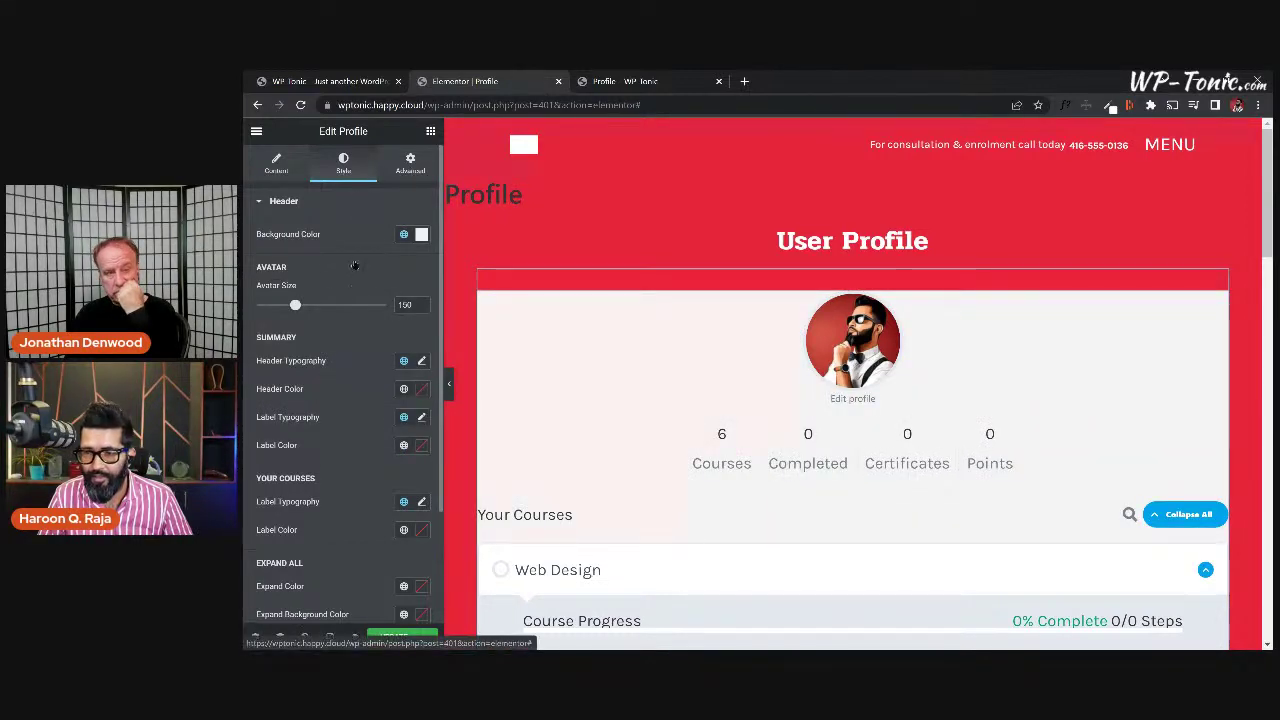
# Try padding of 20 and 40 on all sides of the Profile widget, and clear it again.
pyautogui.click(410, 163)
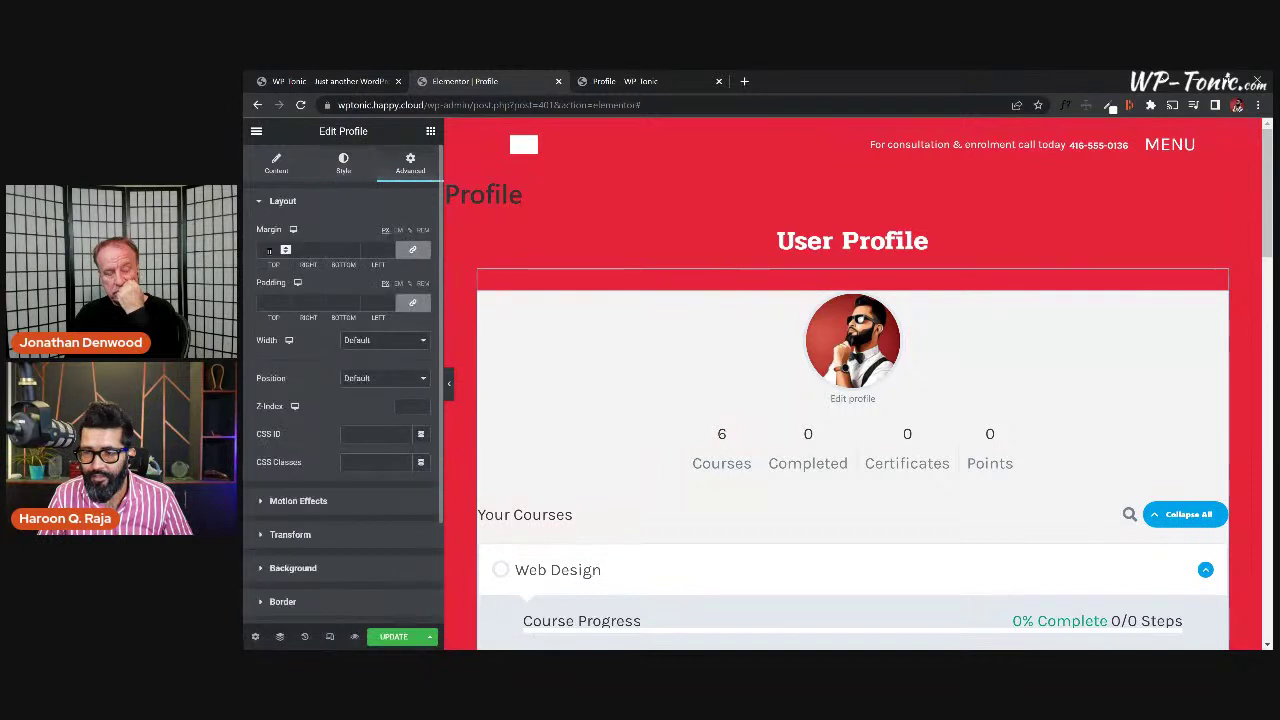
pyautogui.click(272, 303)
pyautogui.write('20')
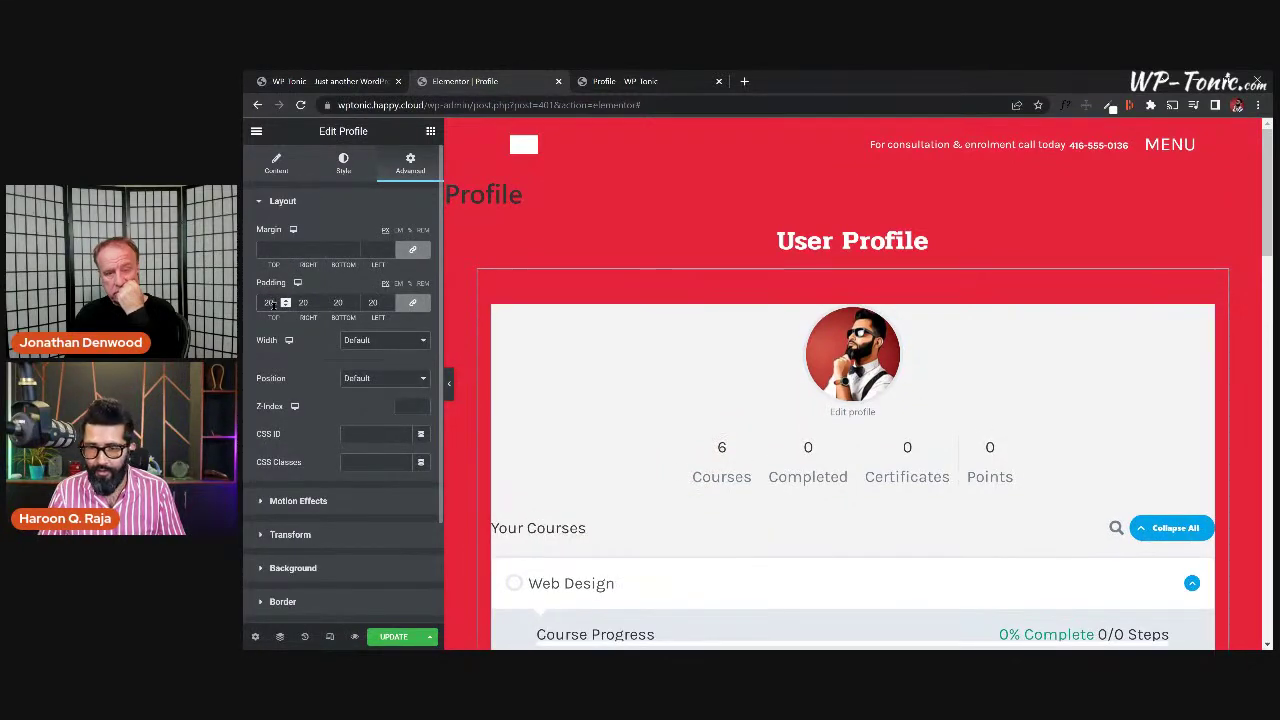
pyautogui.press('BackSpace')
pyautogui.press('BackSpace')
pyautogui.write('0')
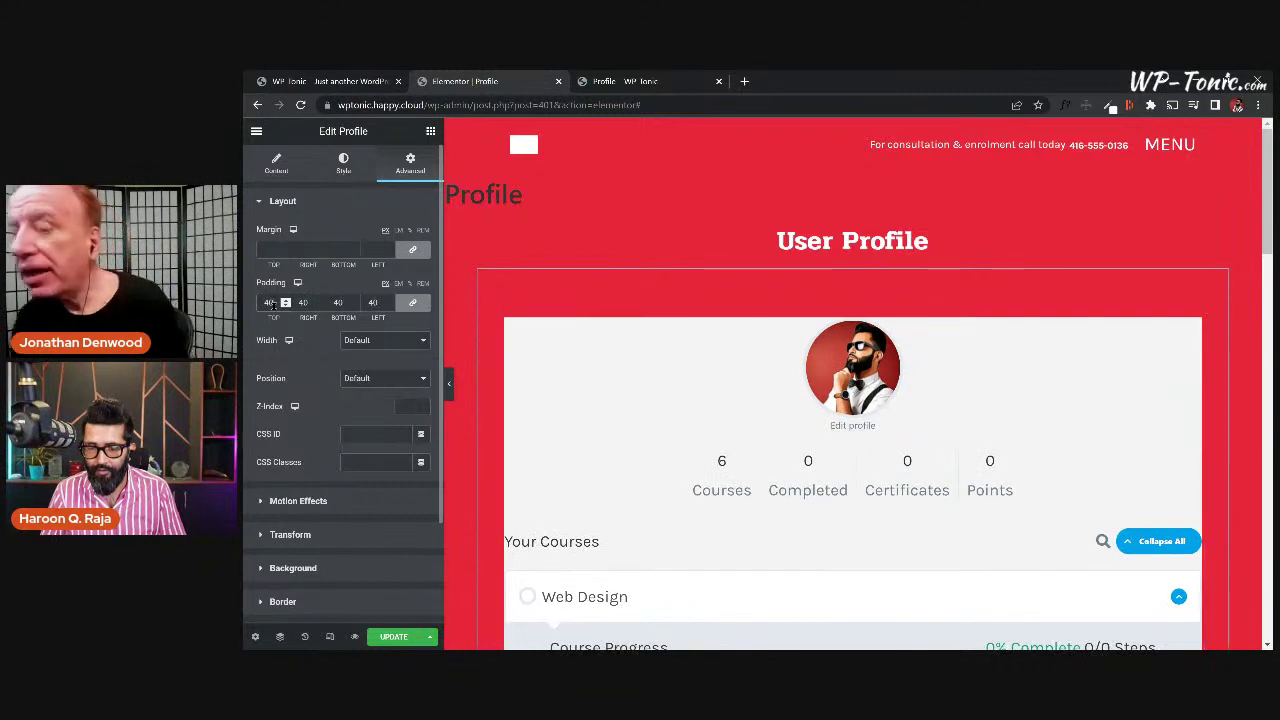
pyautogui.press('BackSpace')
pyautogui.press('BackSpace')
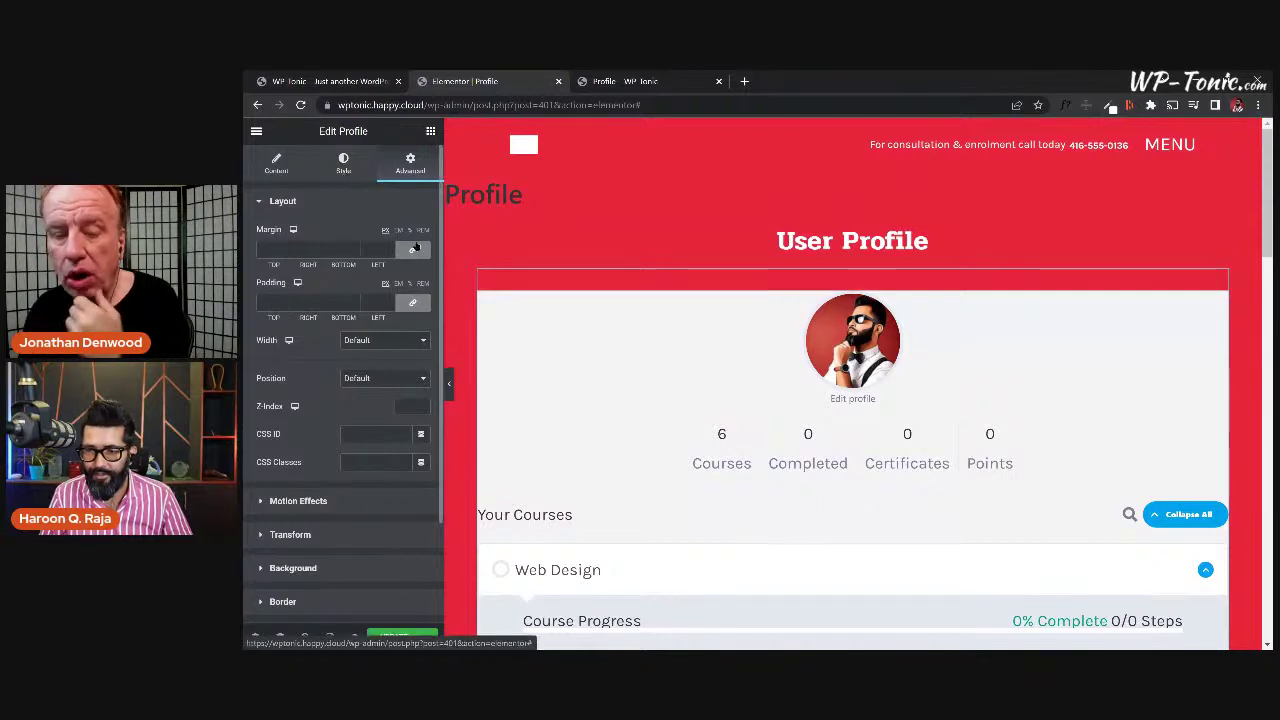
# Clear the background color of the Profile widget's header.
pyautogui.click(343, 162)
pyautogui.click(404, 235)
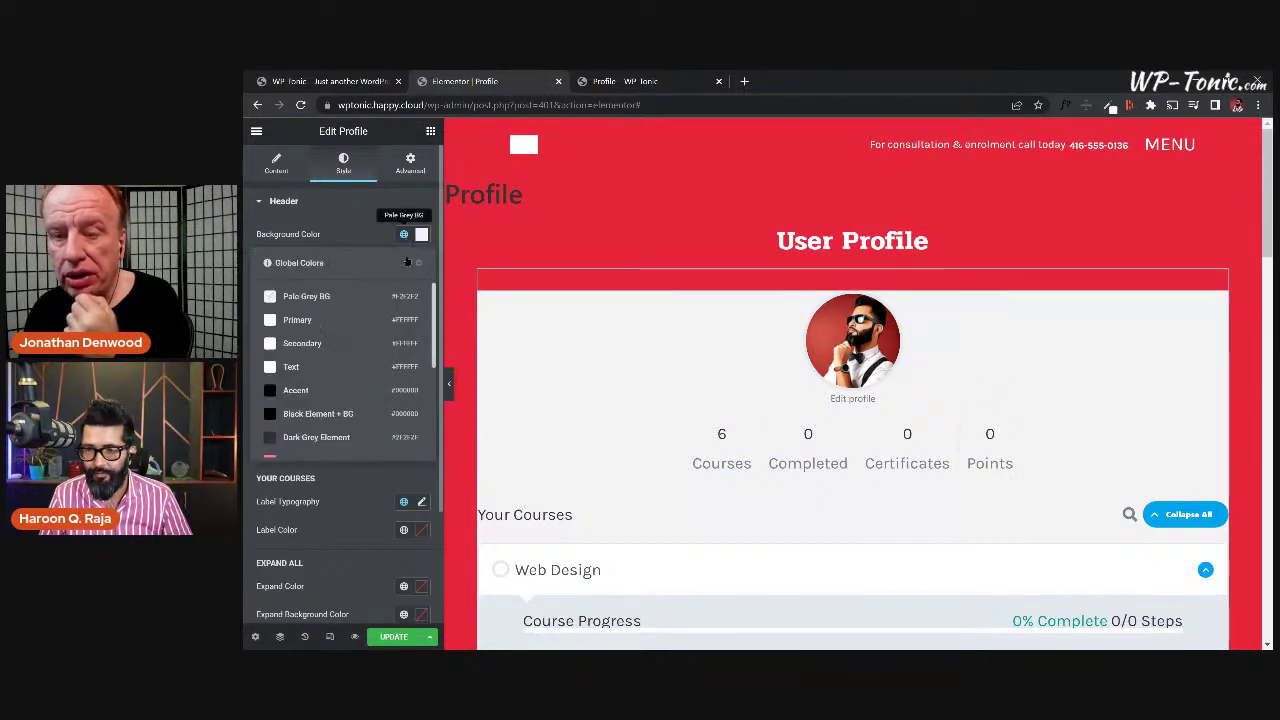
pyautogui.click(407, 262)
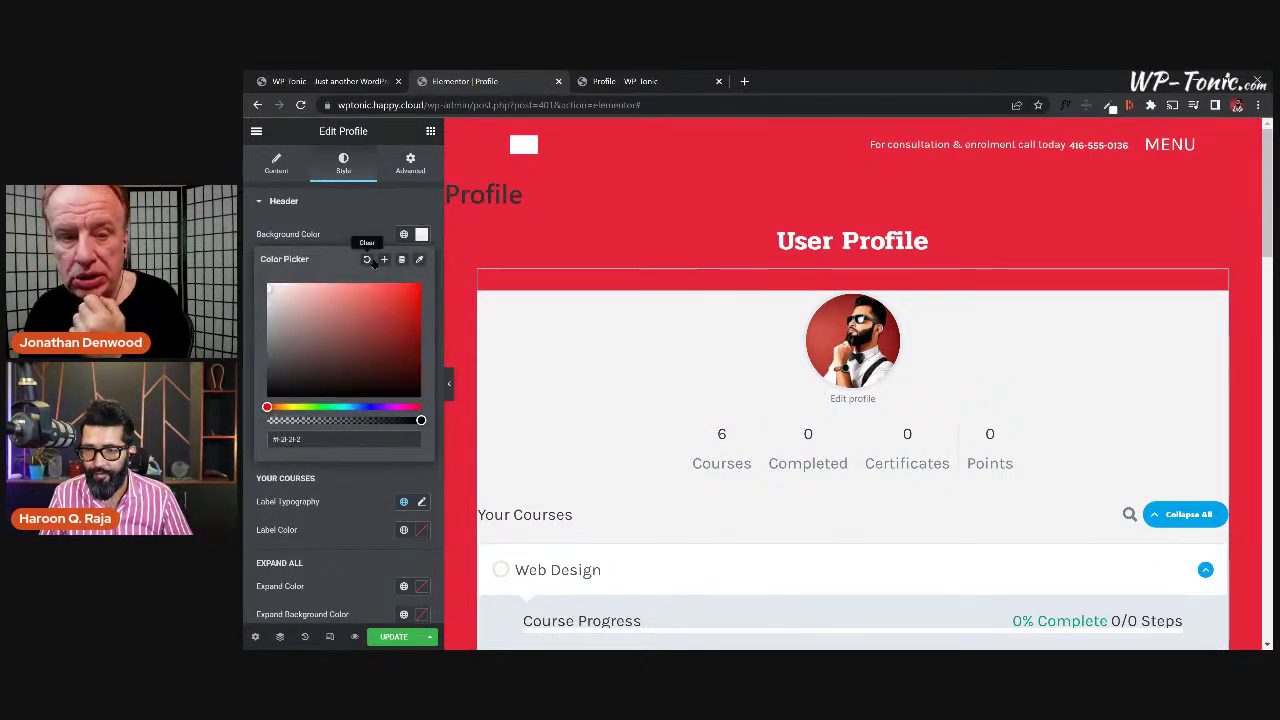
pyautogui.click(367, 259)
pyautogui.click(558, 302)
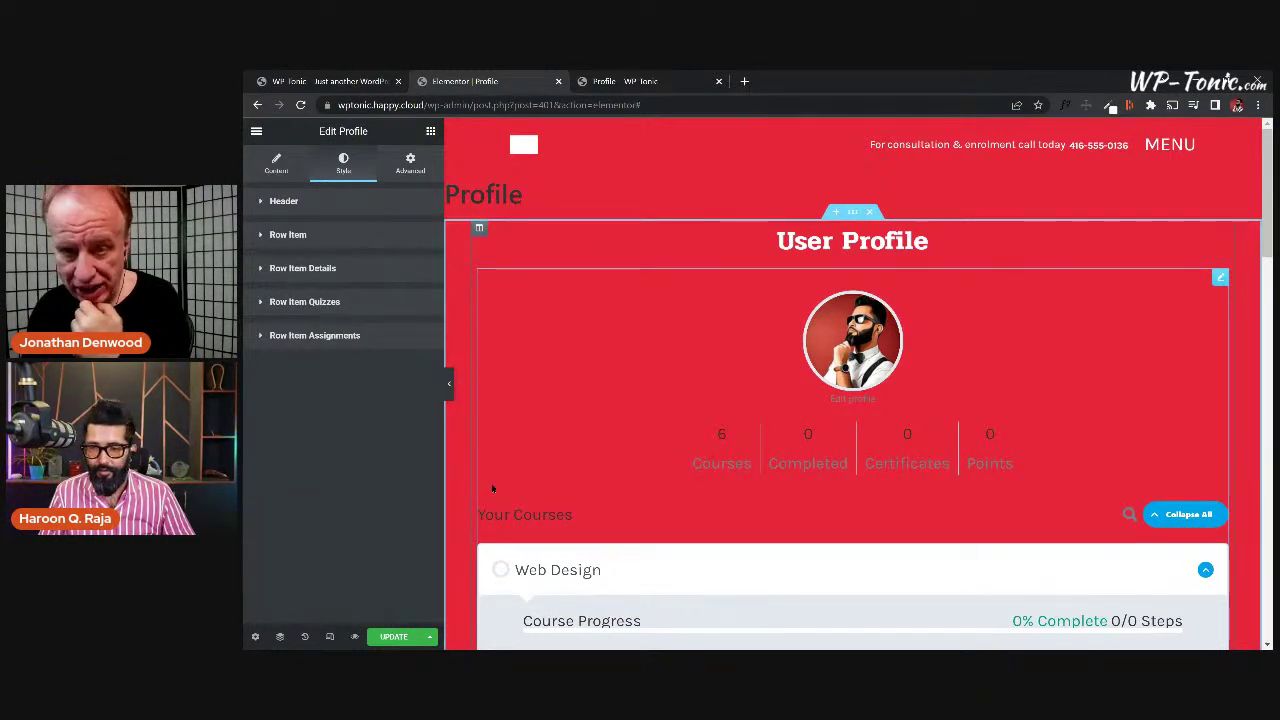
# Update the page with the Profile widget and reload the live Profile page.
pyautogui.hotkey('ctrl', 's')
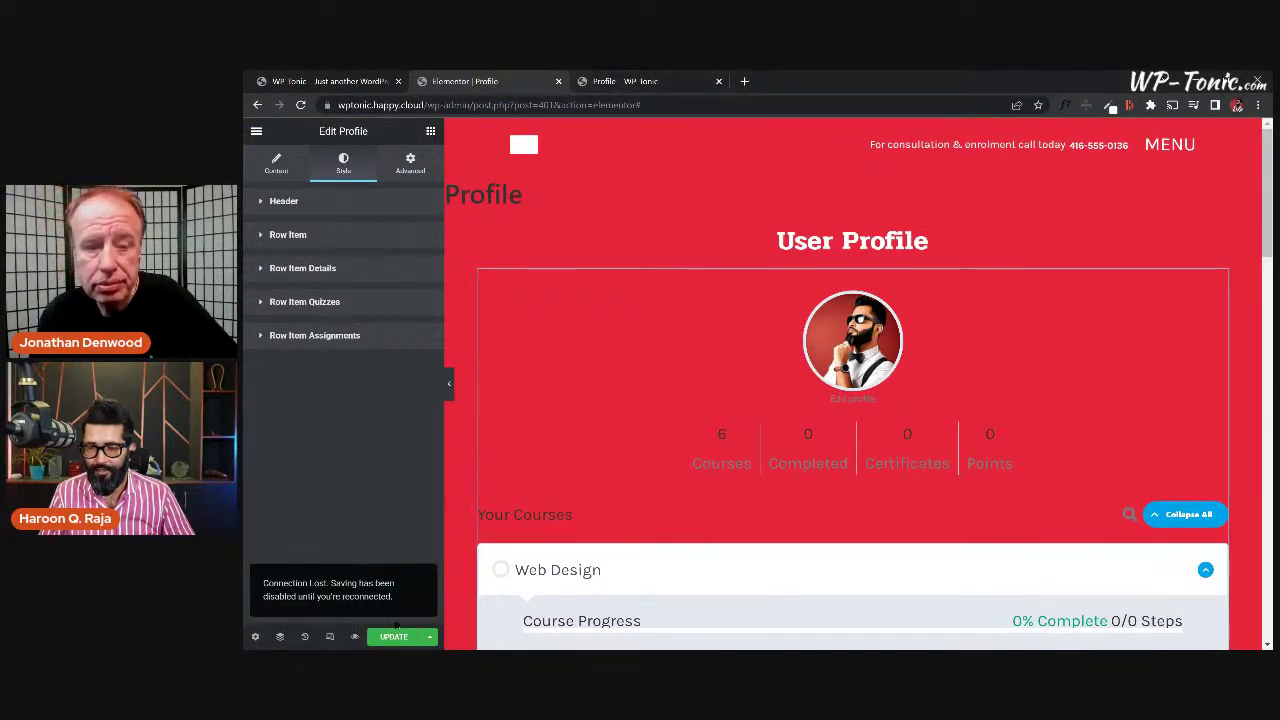
pyautogui.click(395, 636)
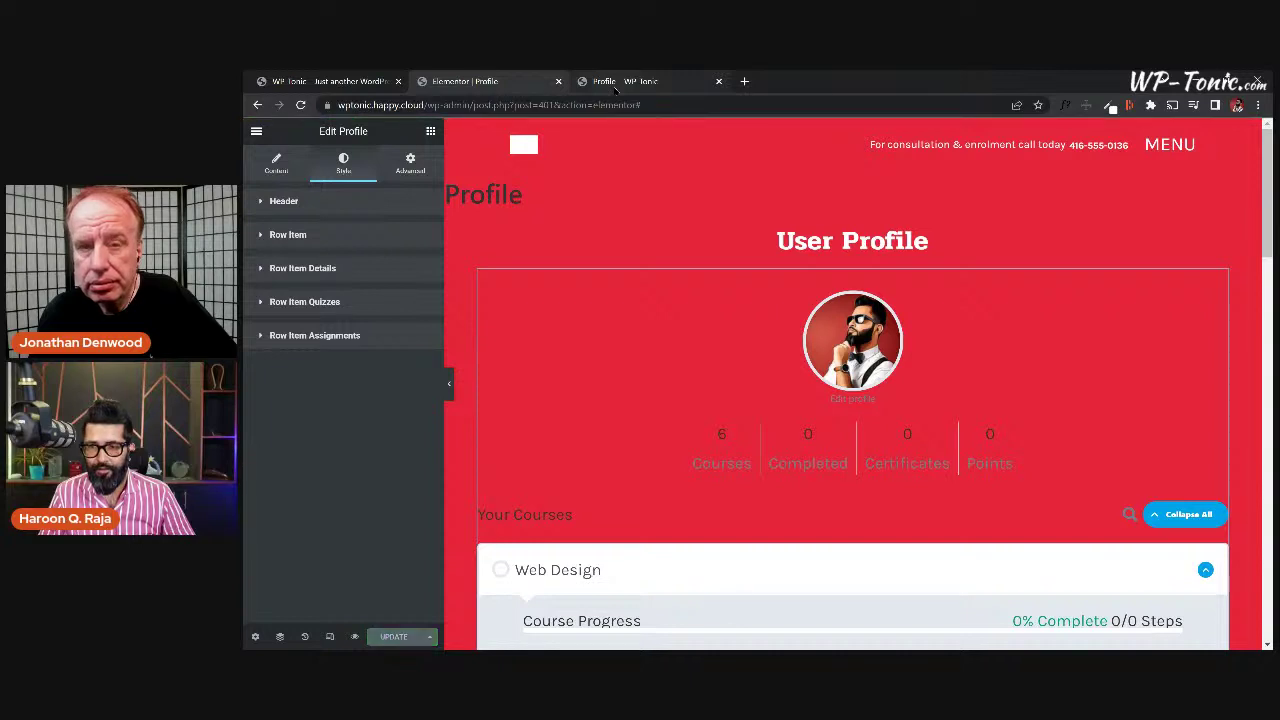
pyautogui.click(618, 82)
pyautogui.click(300, 105)
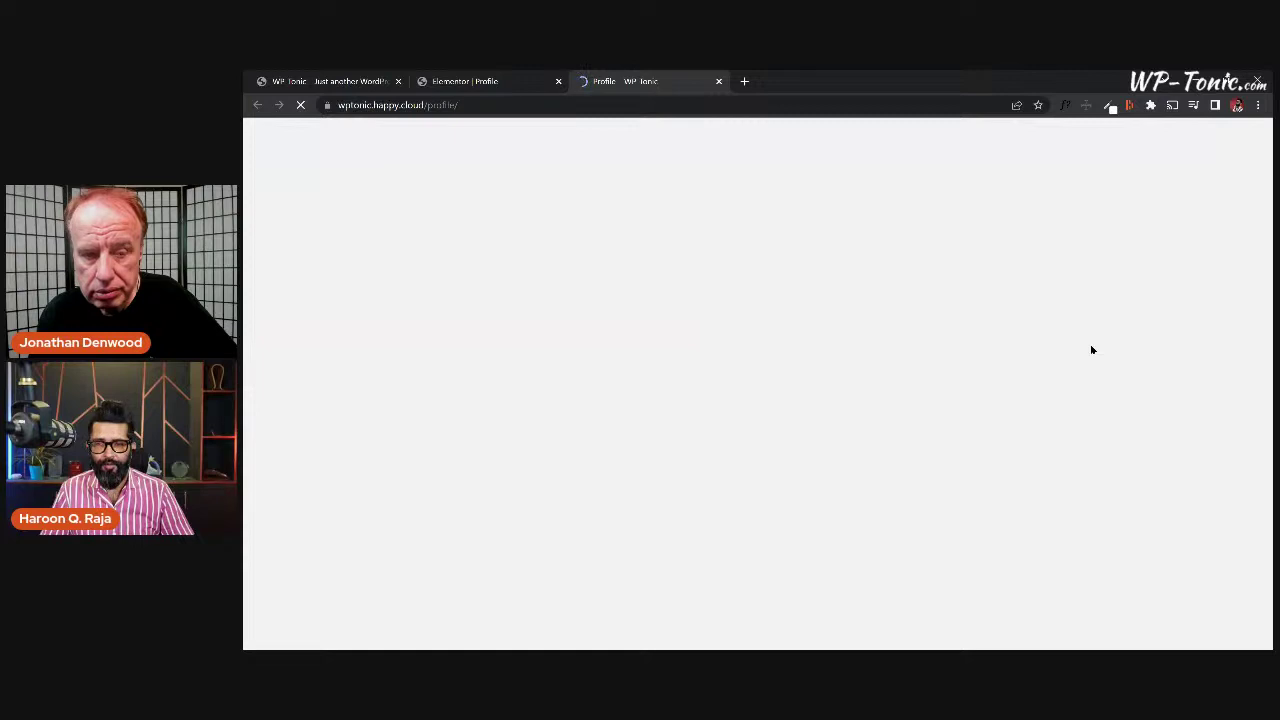
# Examine the course list, progress bars and quiz results on the live Profile page, and collapse all courses.
pyautogui.scroll(-2, 1100, 335)
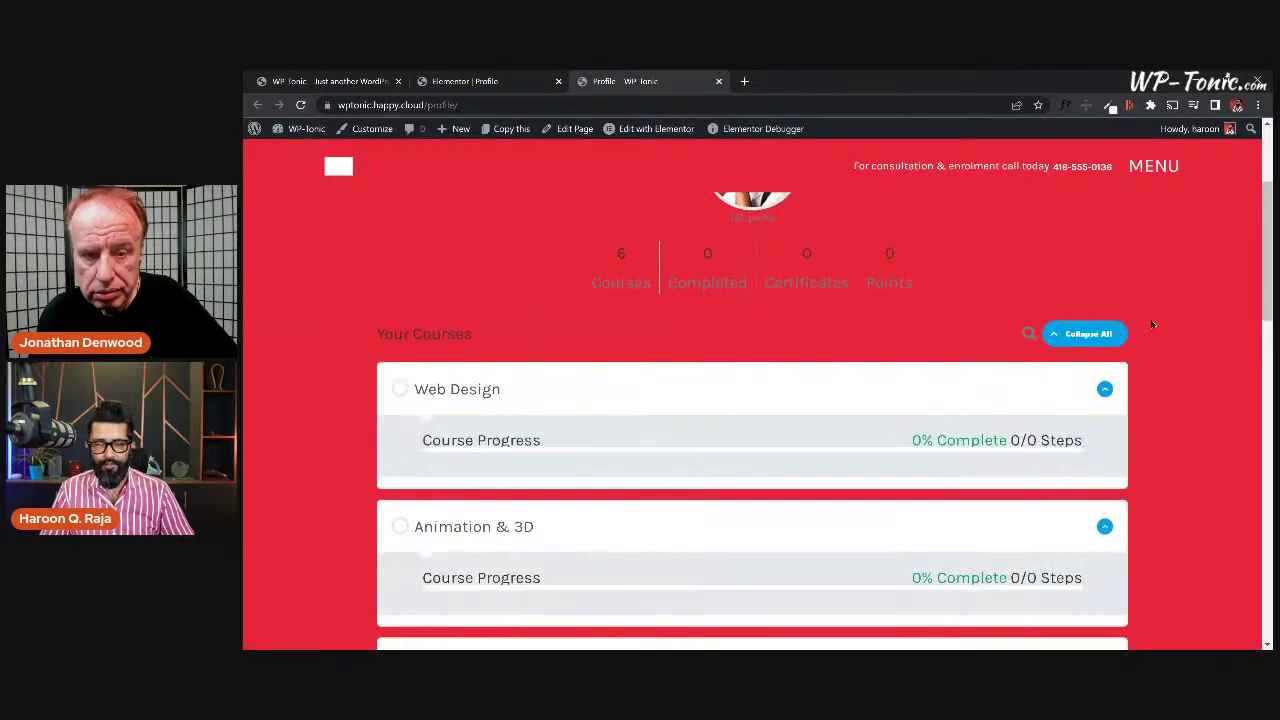
pyautogui.scroll(-1, 714, 363)
pyautogui.scroll(-1, 500, 400)
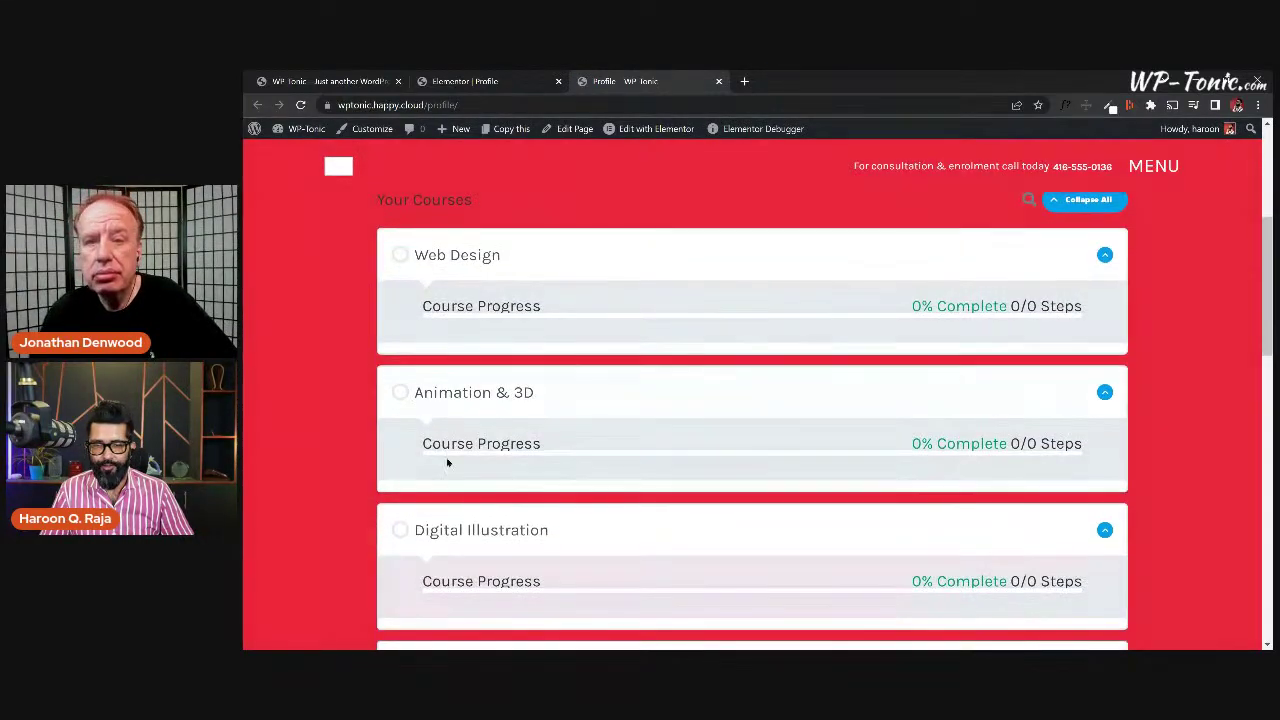
pyautogui.scroll(-8, 670, 453)
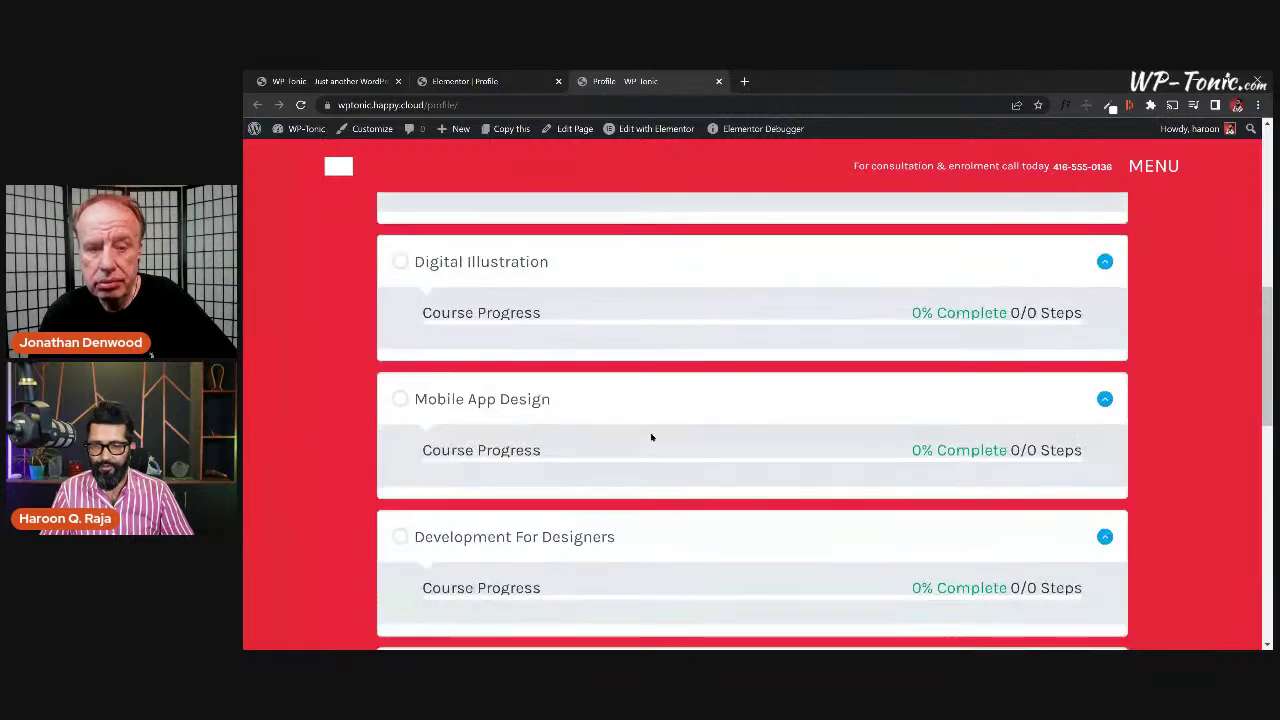
pyautogui.scroll(-3, 568, 421)
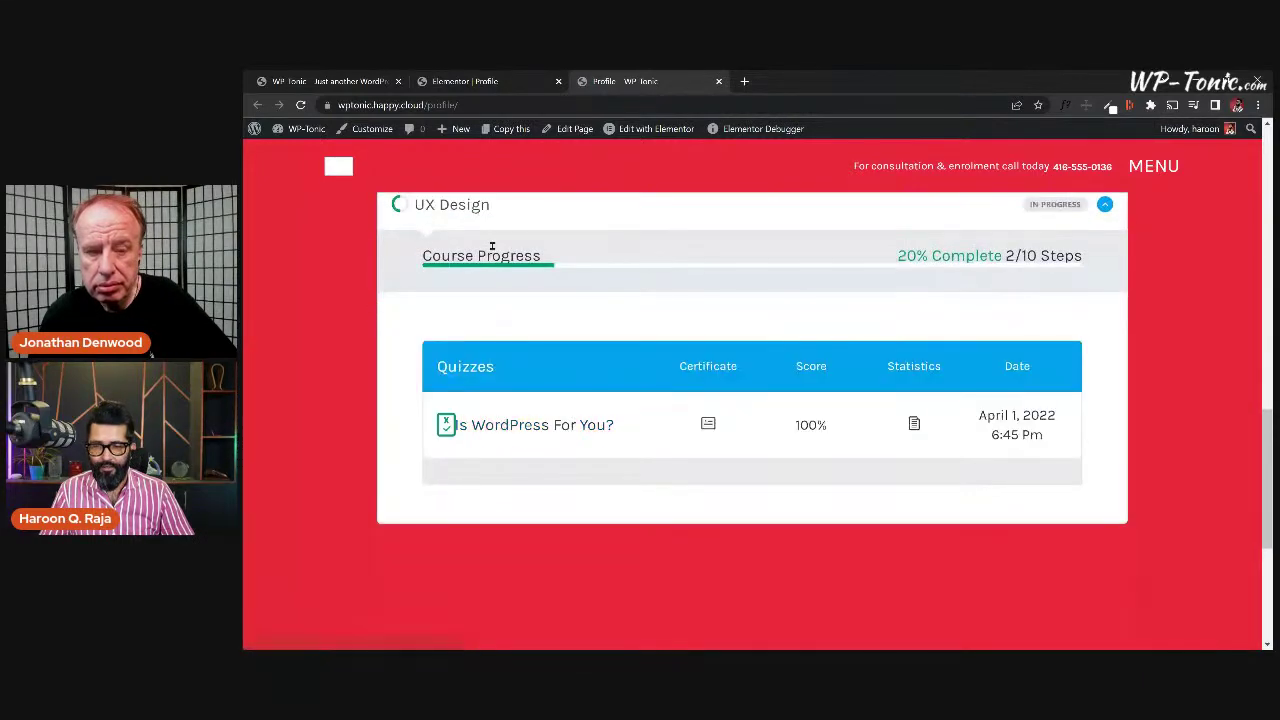
pyautogui.scroll(1, 600, 350)
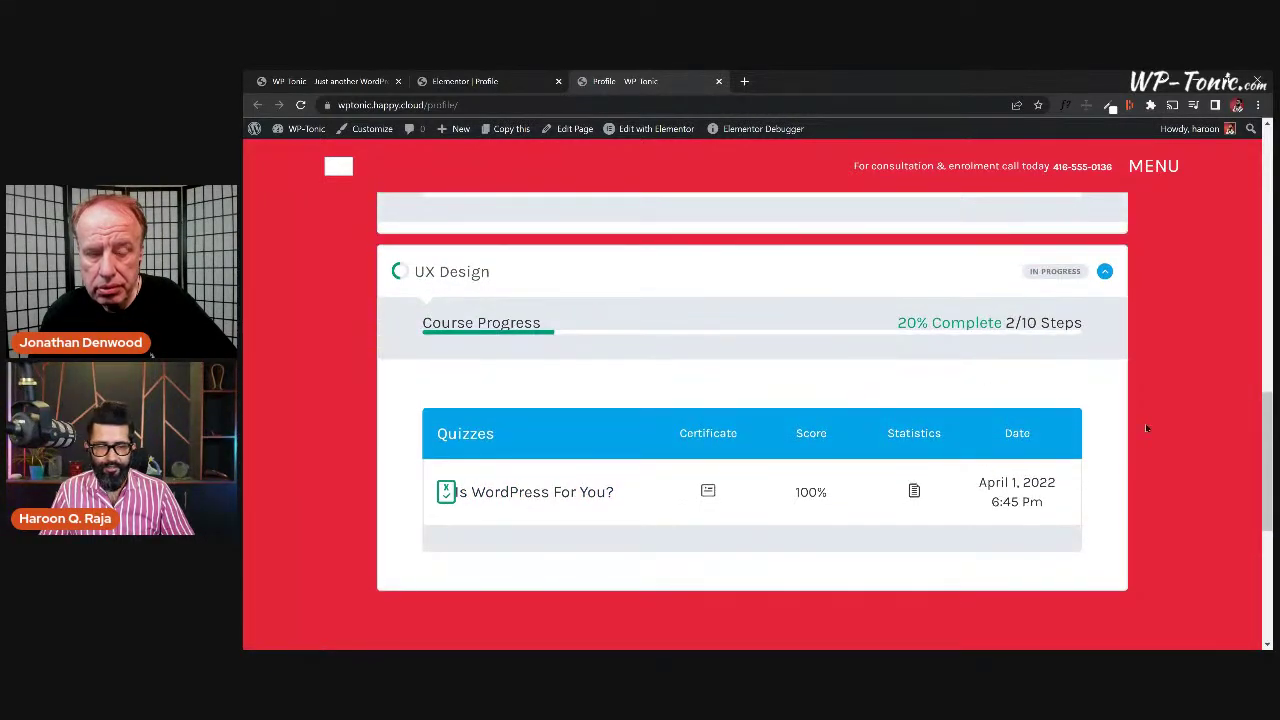
pyautogui.scroll(-2, 1147, 428)
pyautogui.scroll(8, 1152, 426)
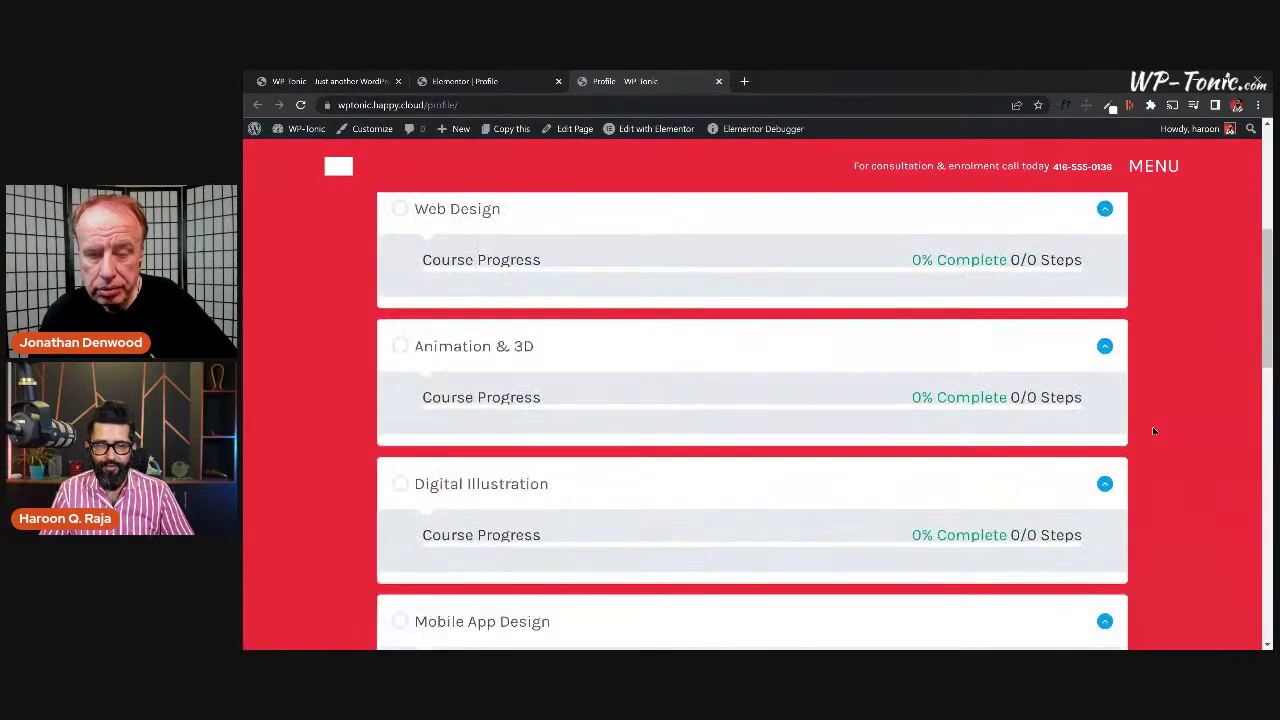
pyautogui.scroll(5, 1152, 426)
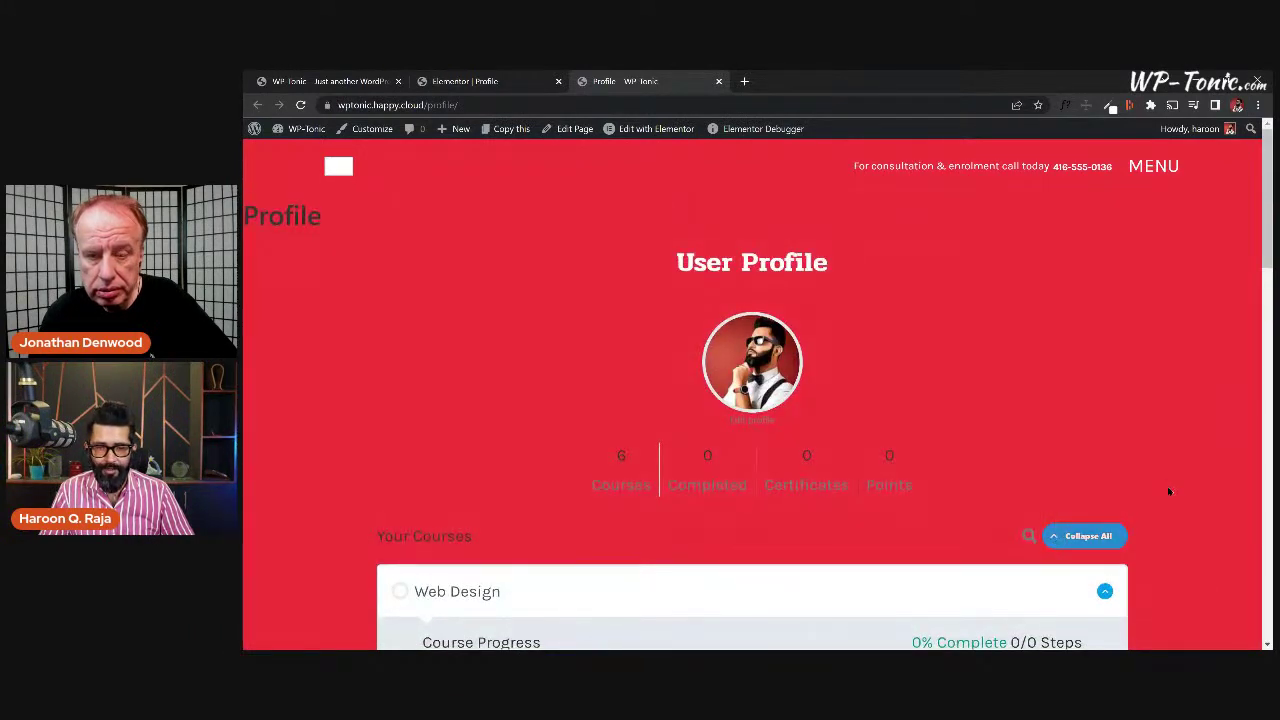
pyautogui.scroll(-3, 1167, 486)
pyautogui.click(1085, 266)
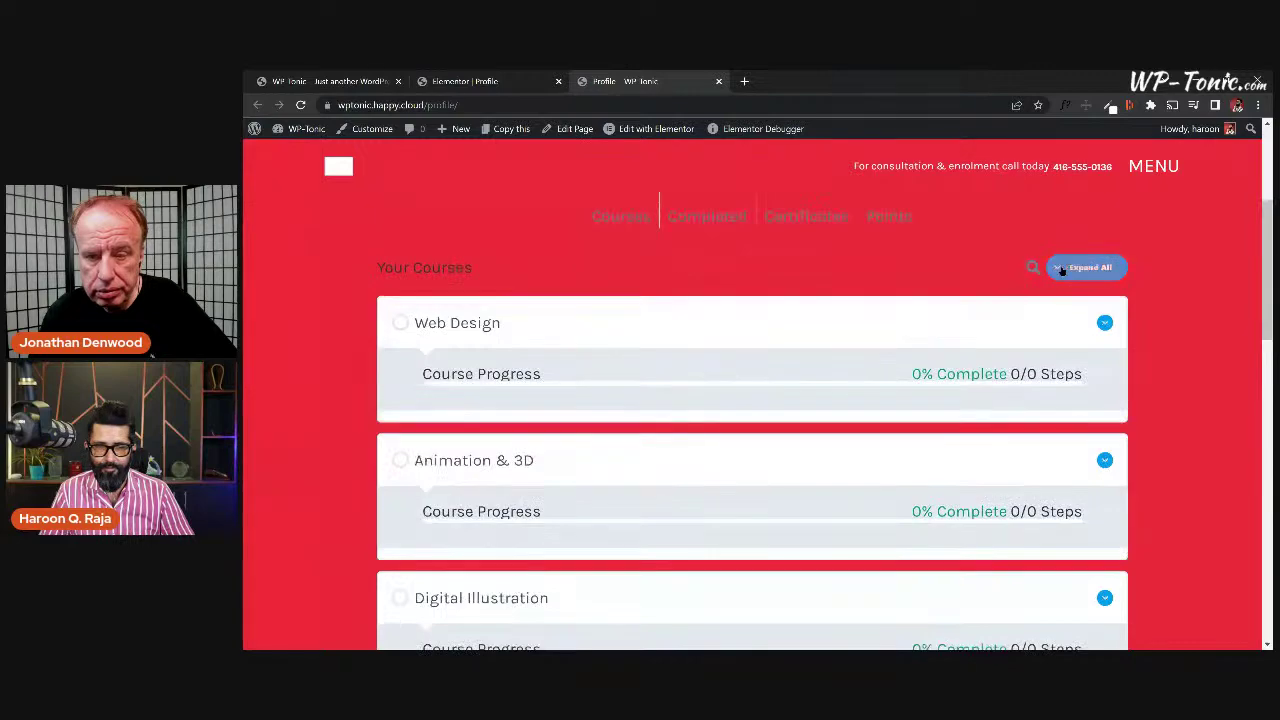
# Expand all courses on the live Profile page and review the page from the course list up to its title.
pyautogui.scroll(-2, 1143, 312)
pyautogui.scroll(2, 1143, 312)
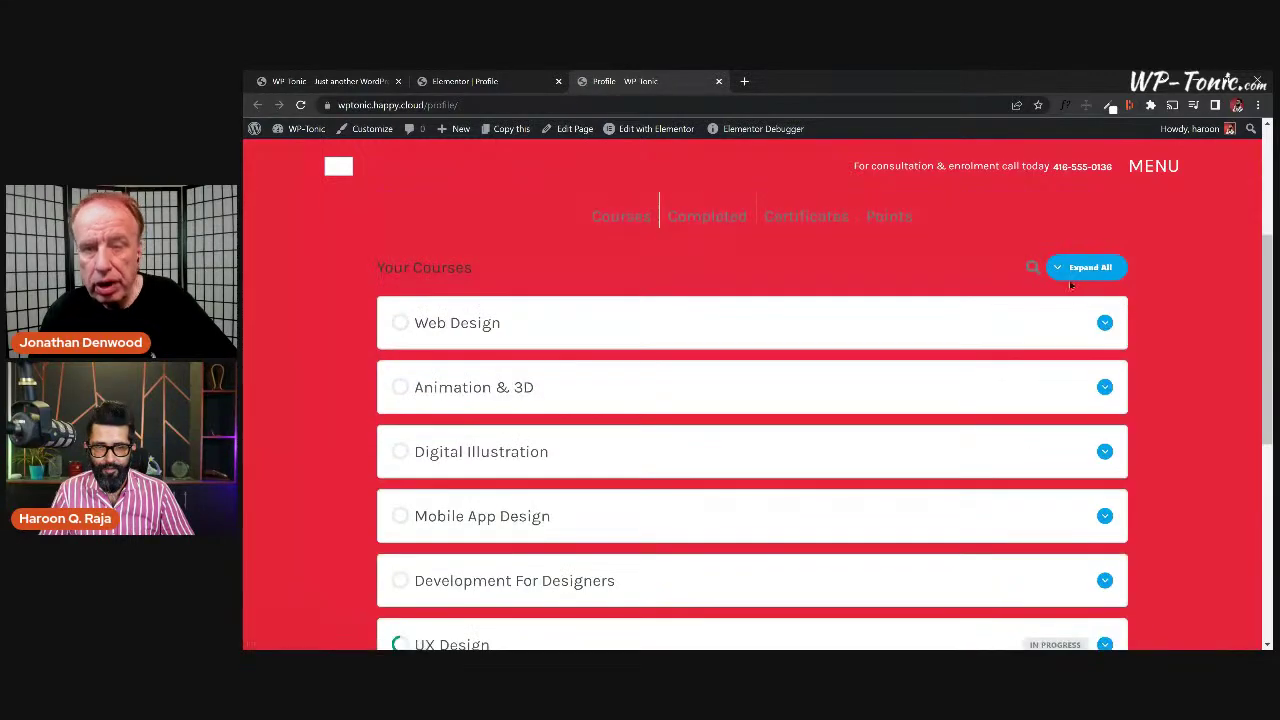
pyautogui.click(1084, 267)
pyautogui.scroll(2, 818, 324)
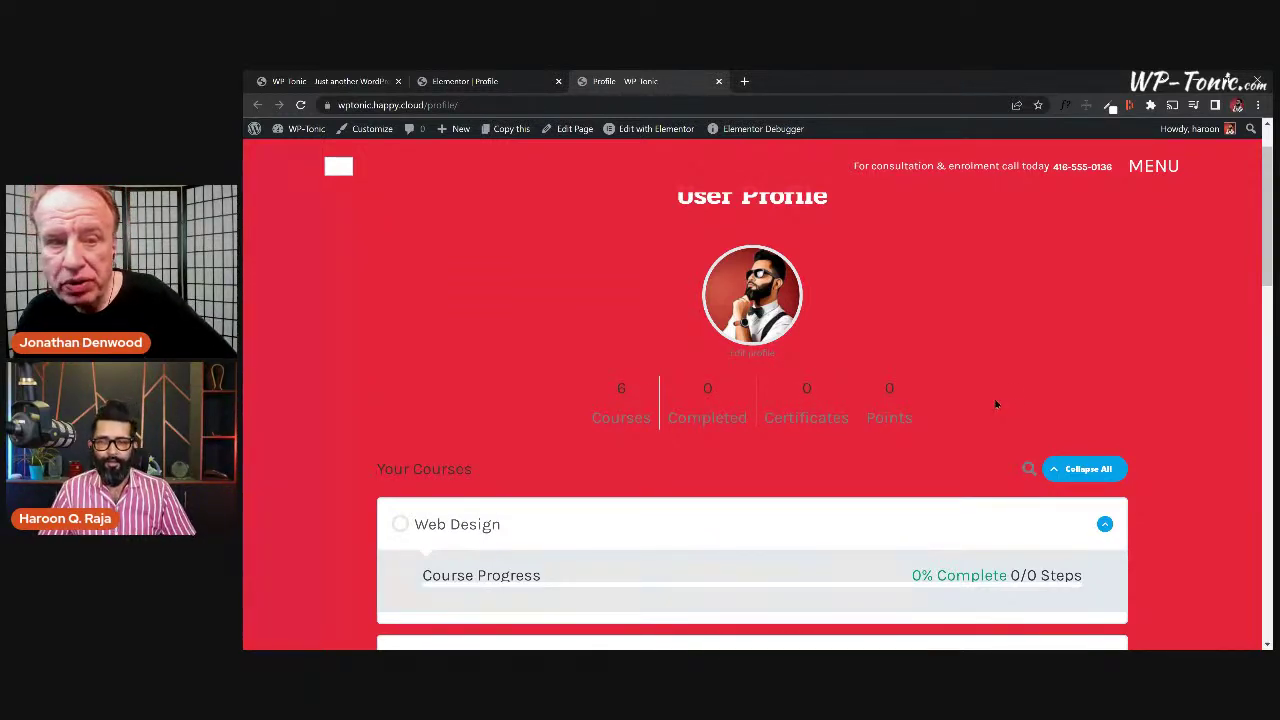
pyautogui.scroll(1, 981, 397)
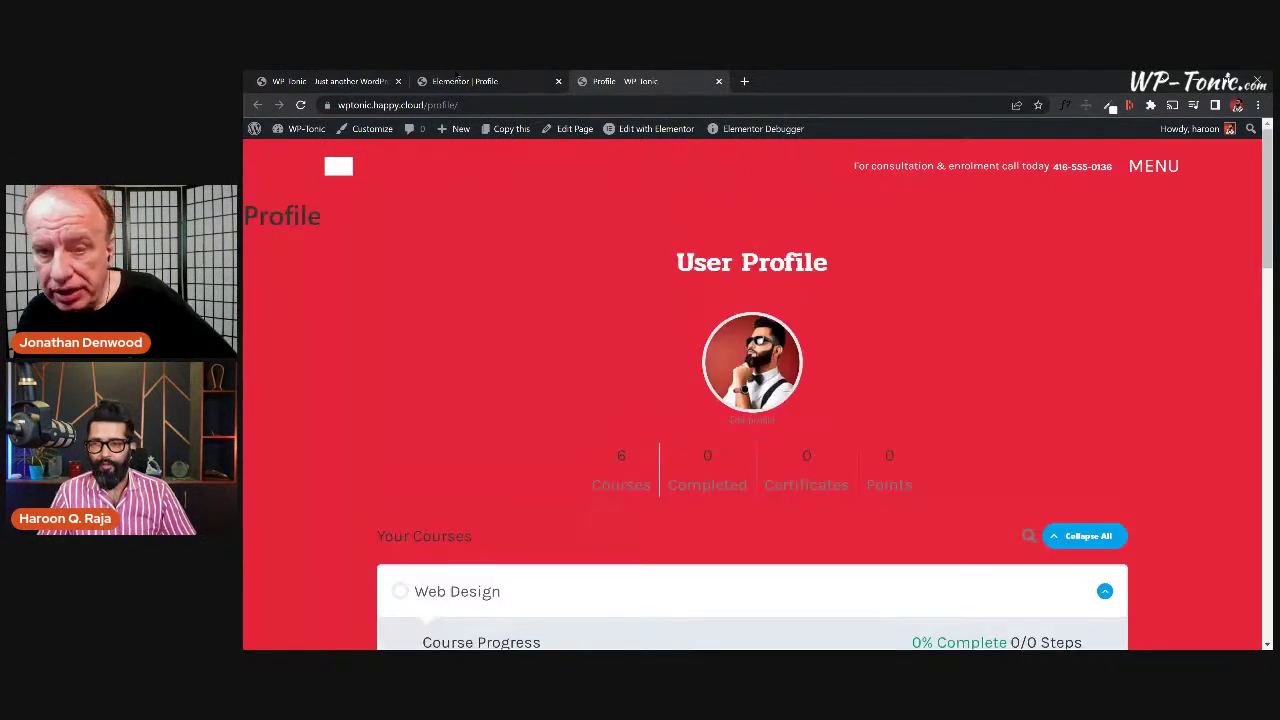
# Return to the Profile page in the Elementor editor, set its page layout to Elementor Full Width, and update the page.
pyautogui.click(456, 86)
pyautogui.click(255, 636)
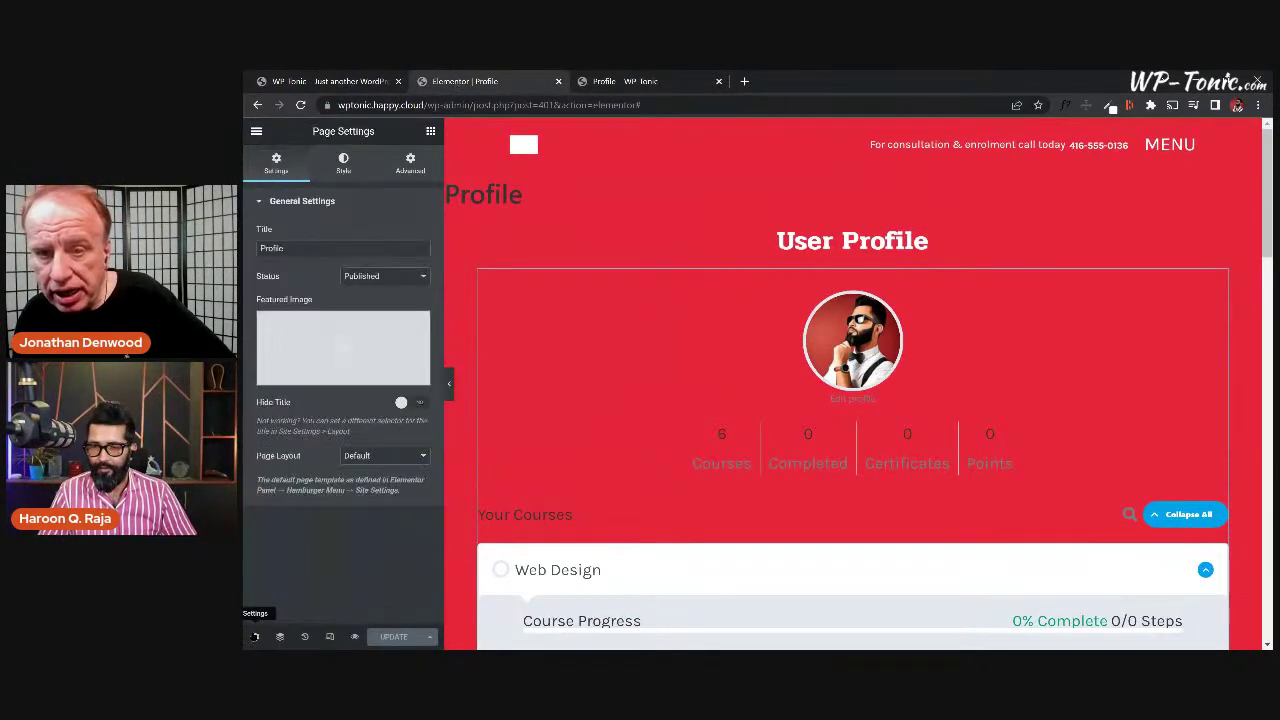
pyautogui.click(374, 456)
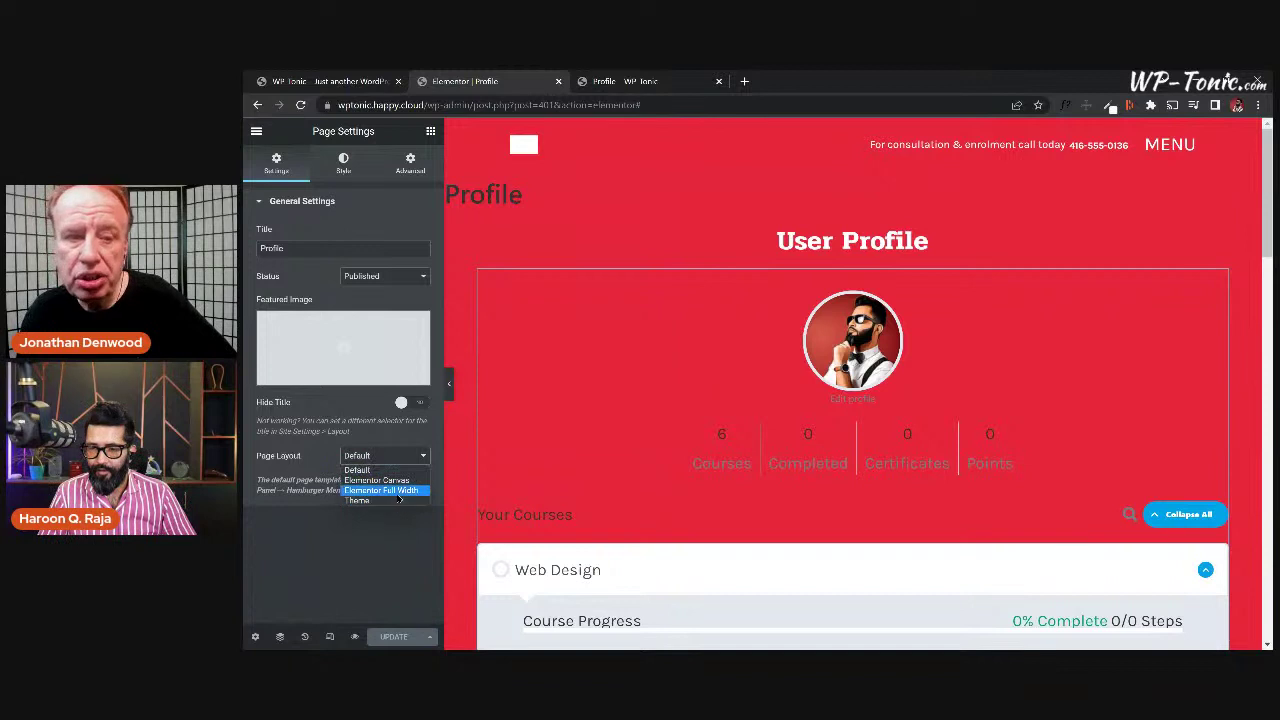
pyautogui.click(398, 497)
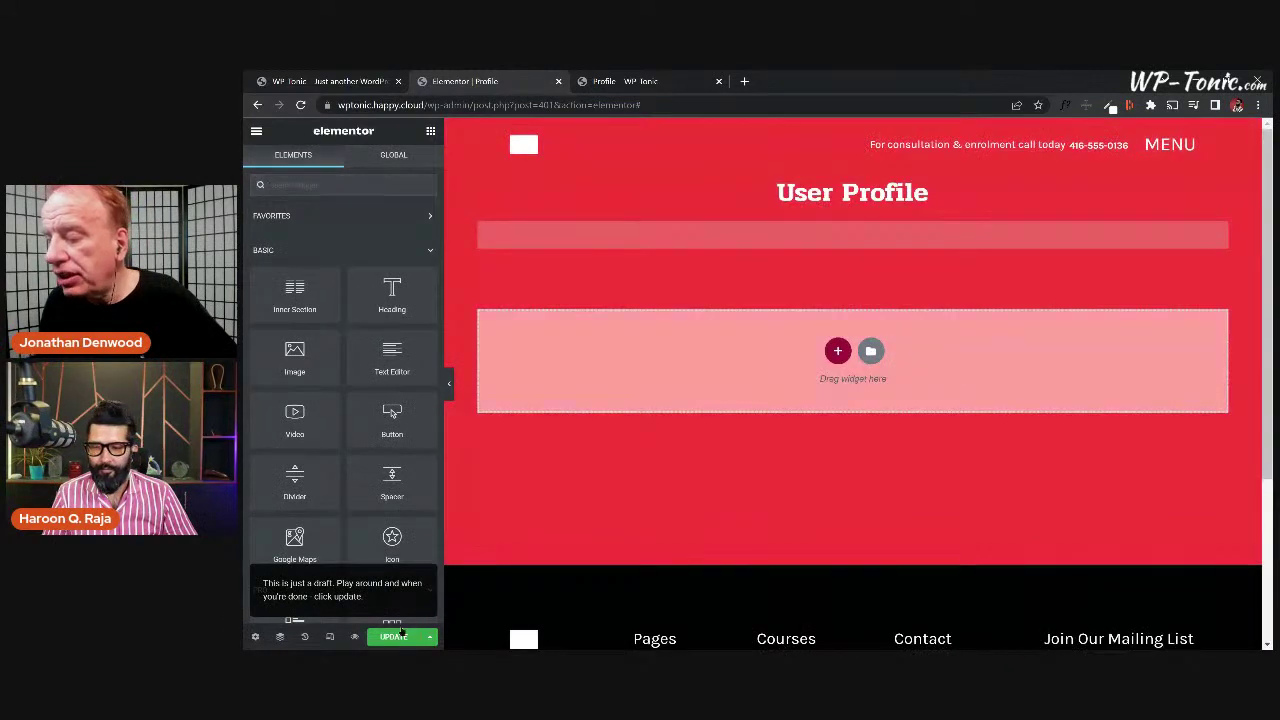
pyautogui.click(398, 636)
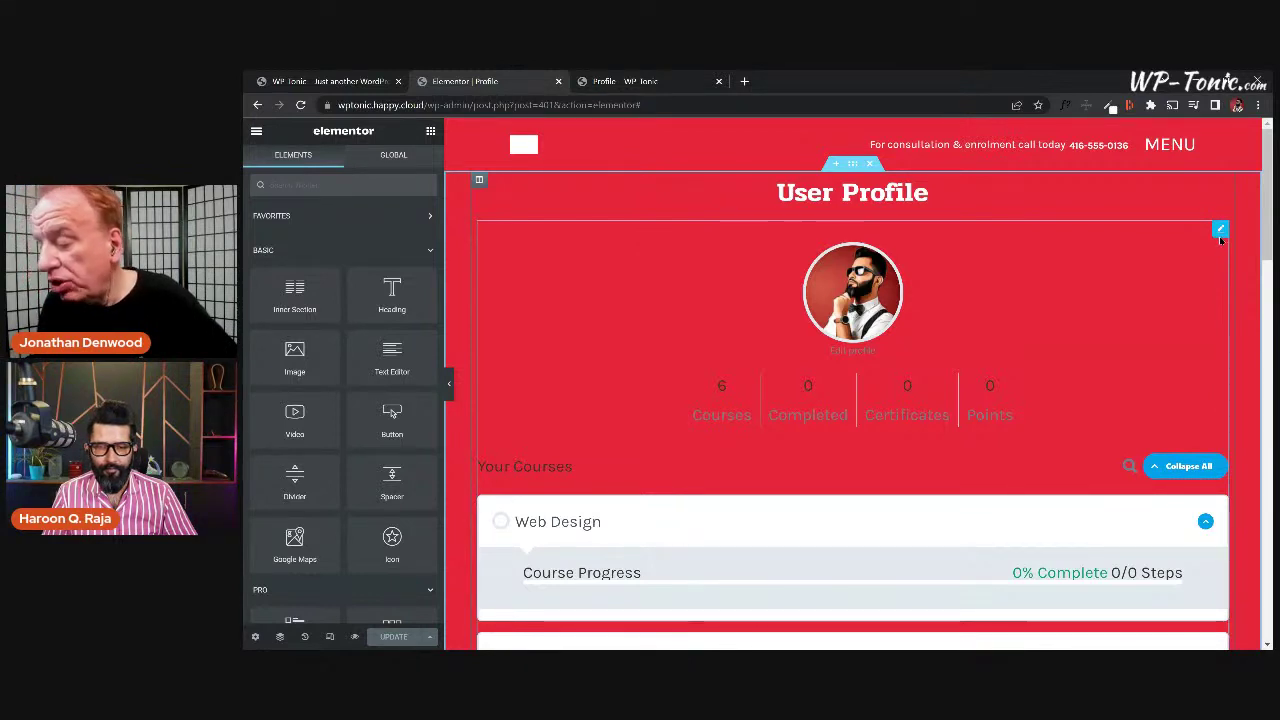
# Give the column holding the heading and Profile widget a classic background in the pale grey global color.
pyautogui.click(479, 181)
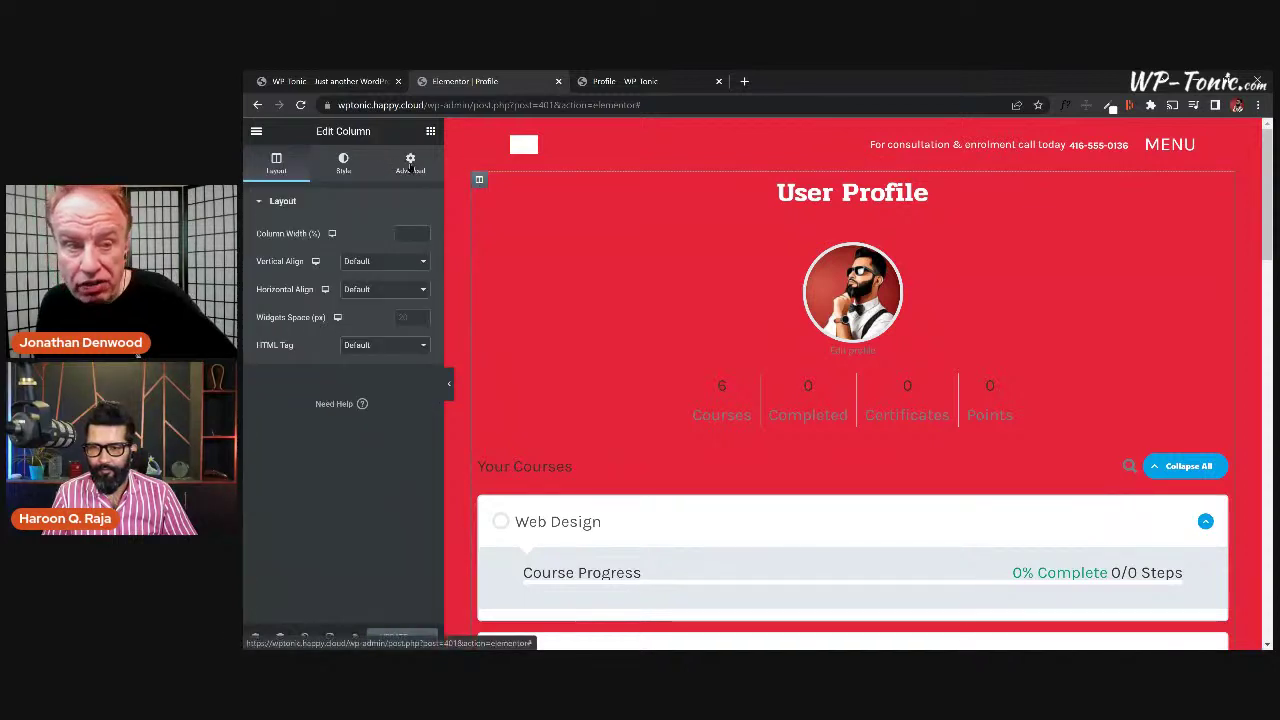
pyautogui.click(410, 164)
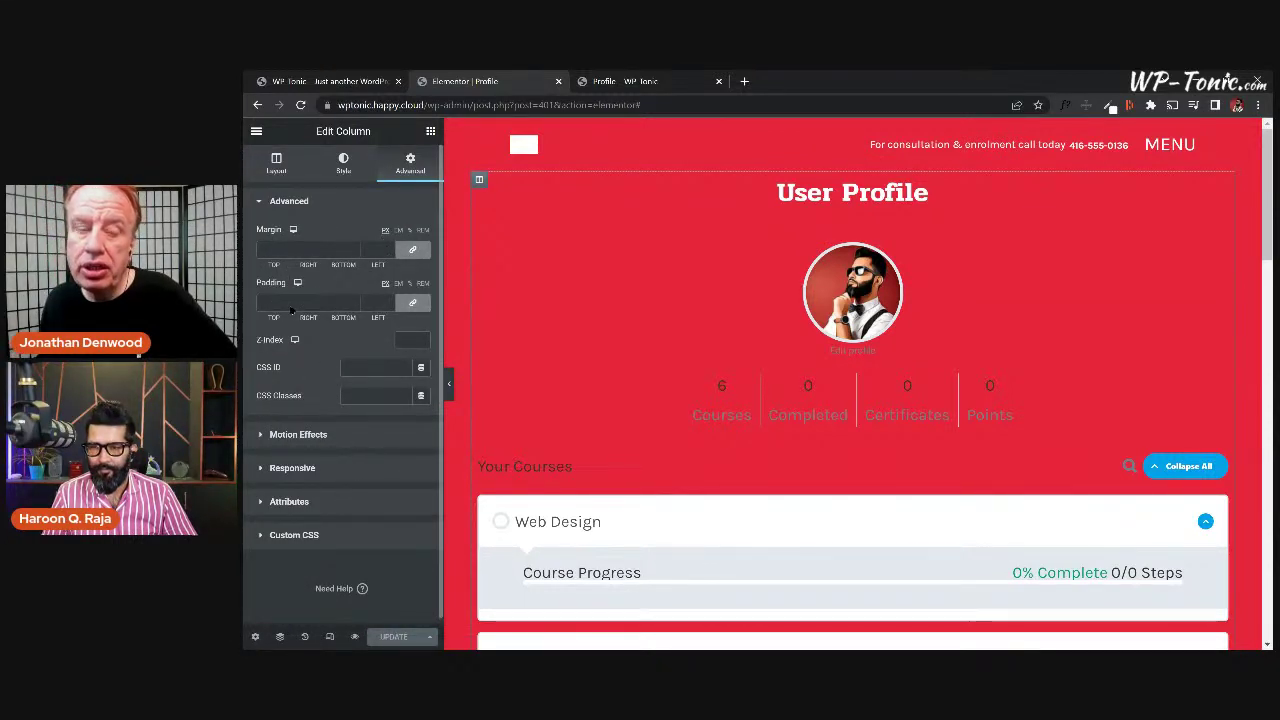
pyautogui.click(343, 163)
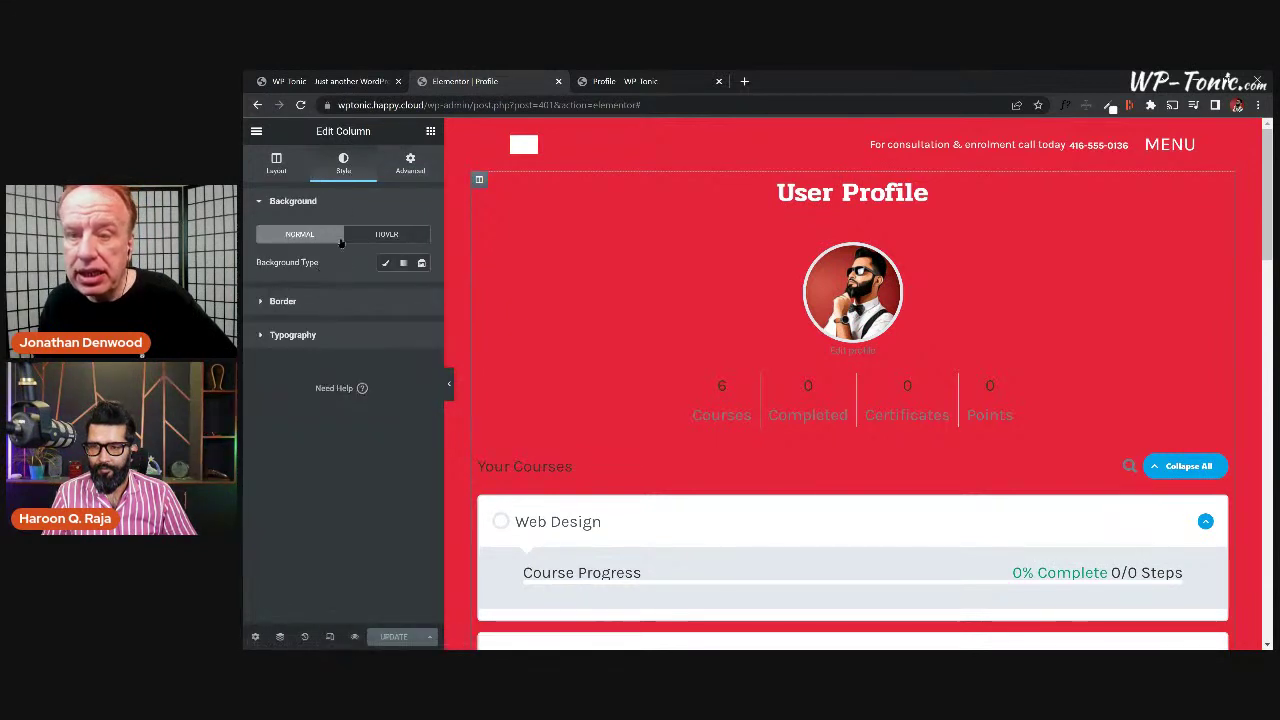
pyautogui.click(385, 262)
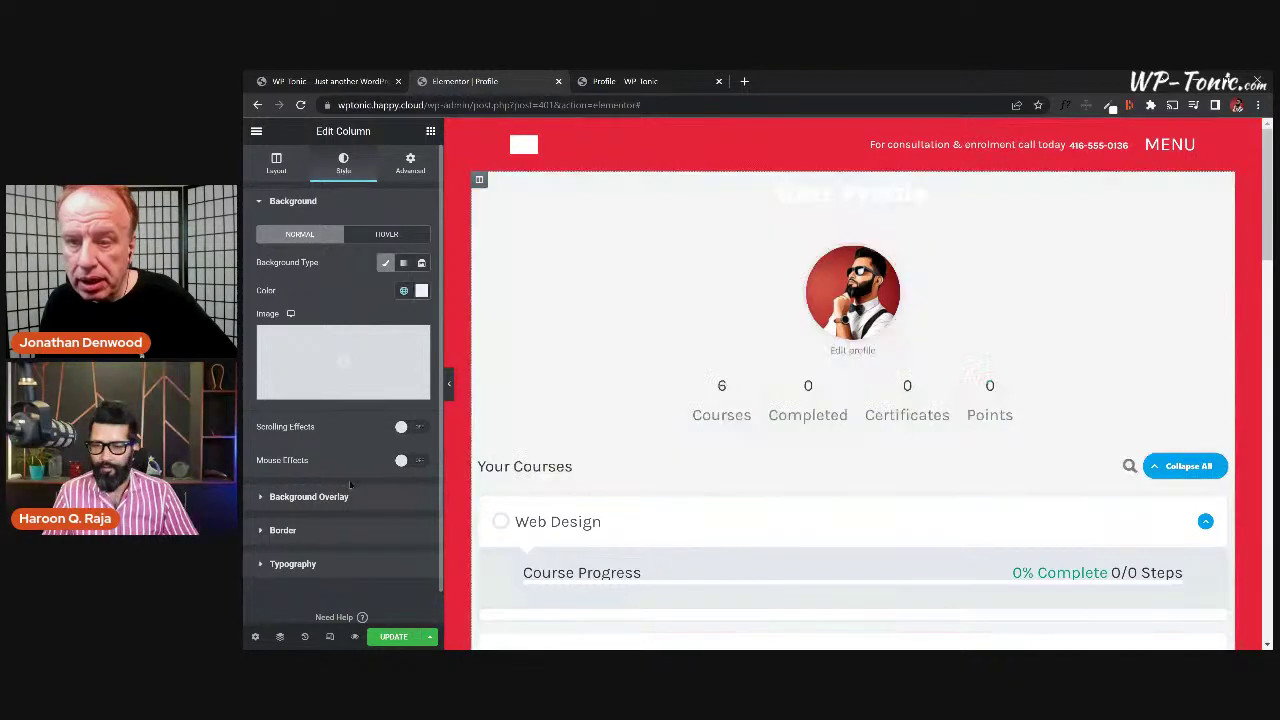
# Set the column's border radius to 8 on all corners and add an outline box shadow with blur 10.
pyautogui.click(300, 530)
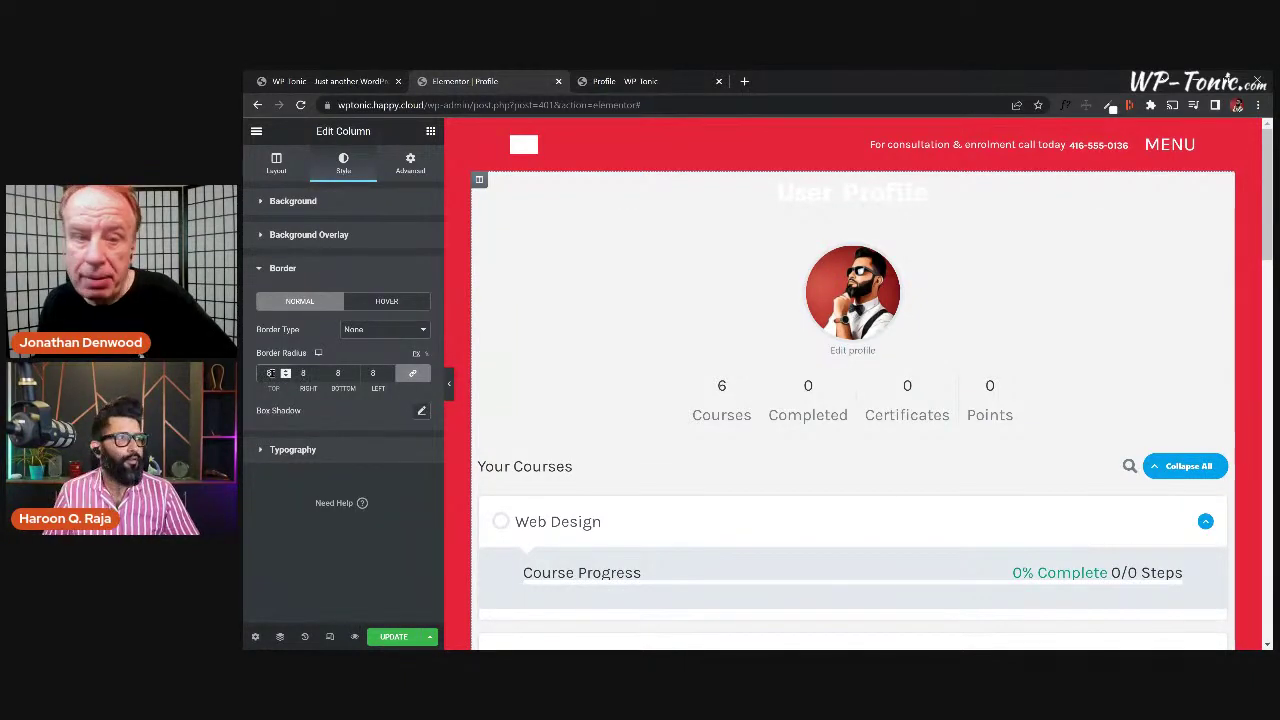
pyautogui.click(271, 373)
pyautogui.write('8')
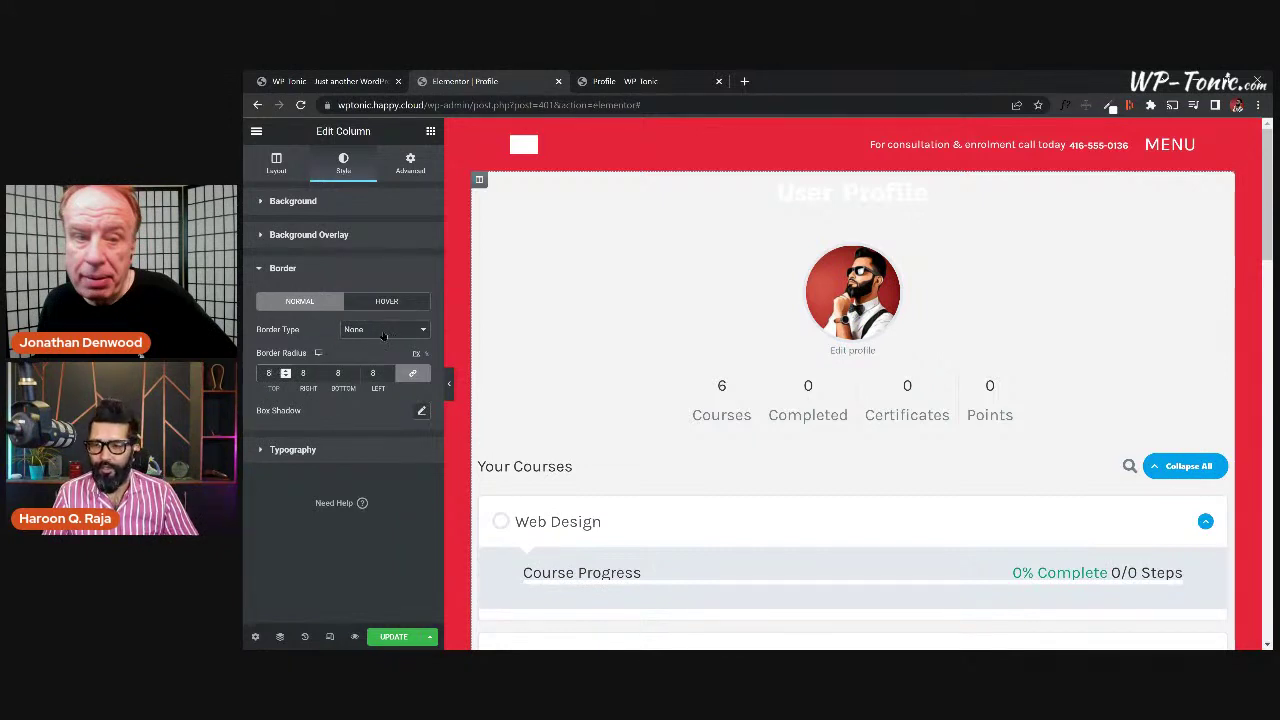
pyautogui.click(421, 410)
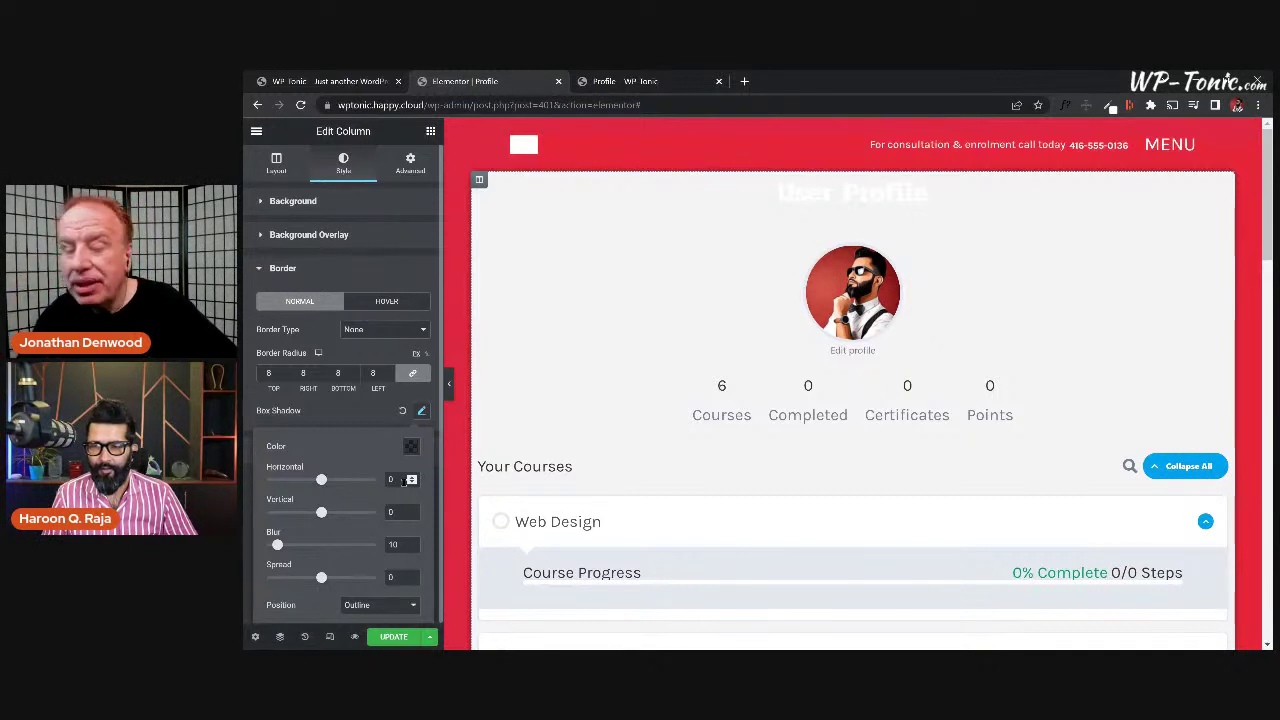
# Change the User Profile heading's text color to the black Accent global color and save the page.
pyautogui.click(852, 192)
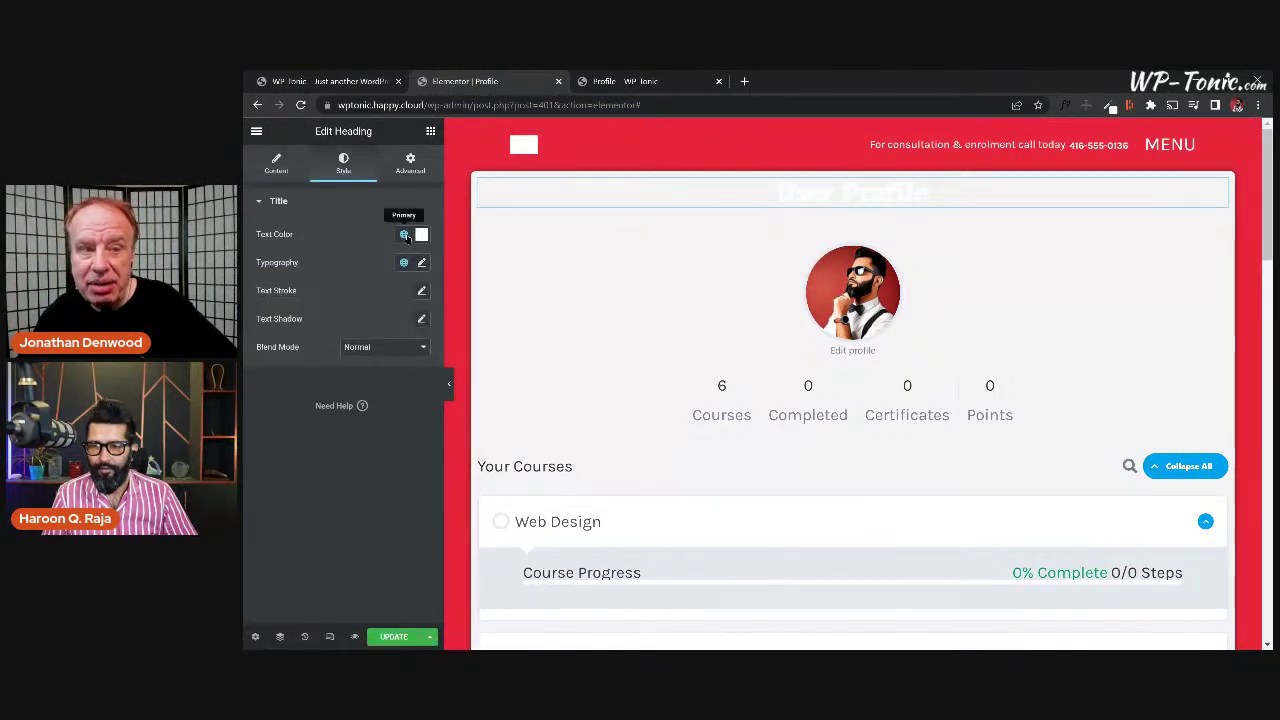
pyautogui.click(404, 235)
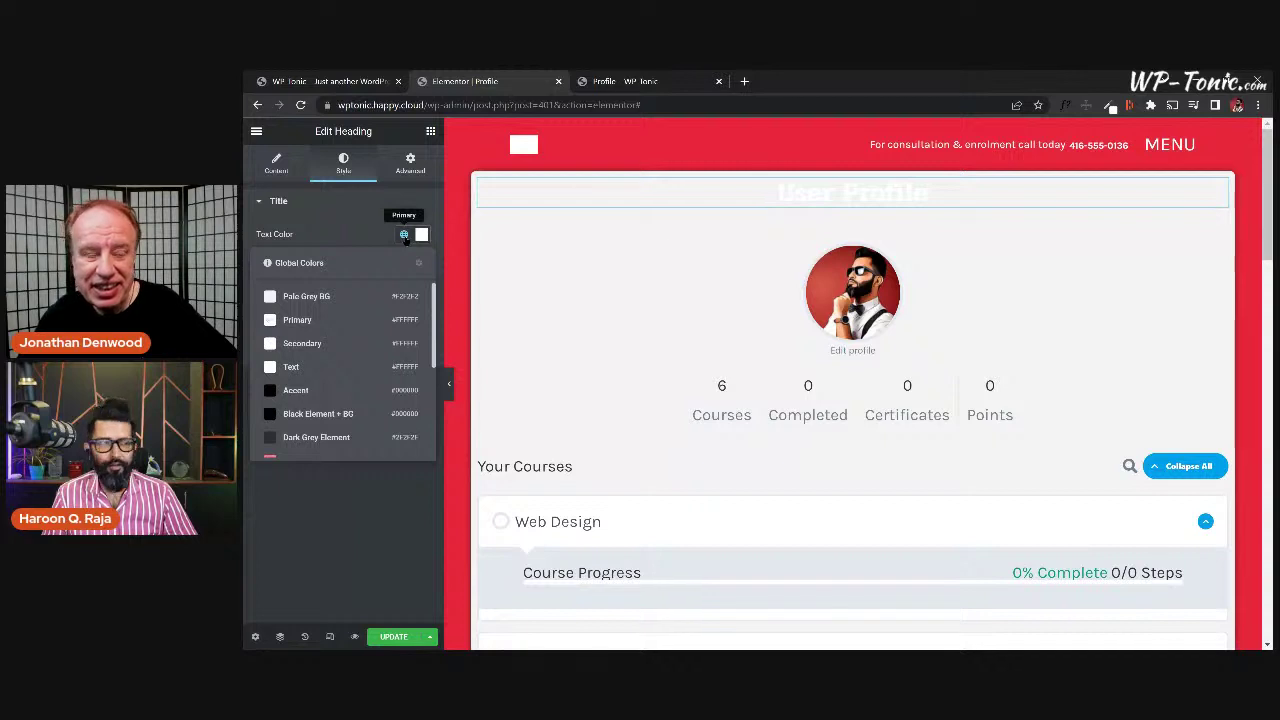
pyautogui.click(296, 390)
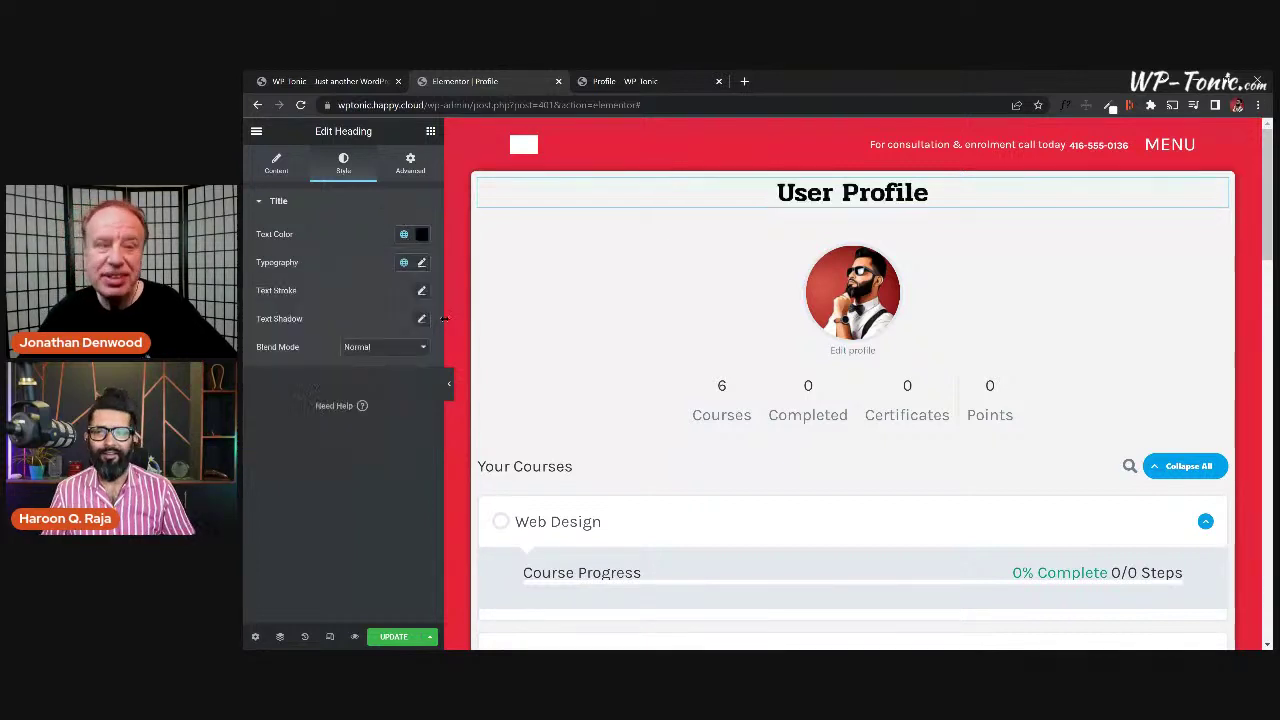
pyautogui.hotkey('ctrl', 's')
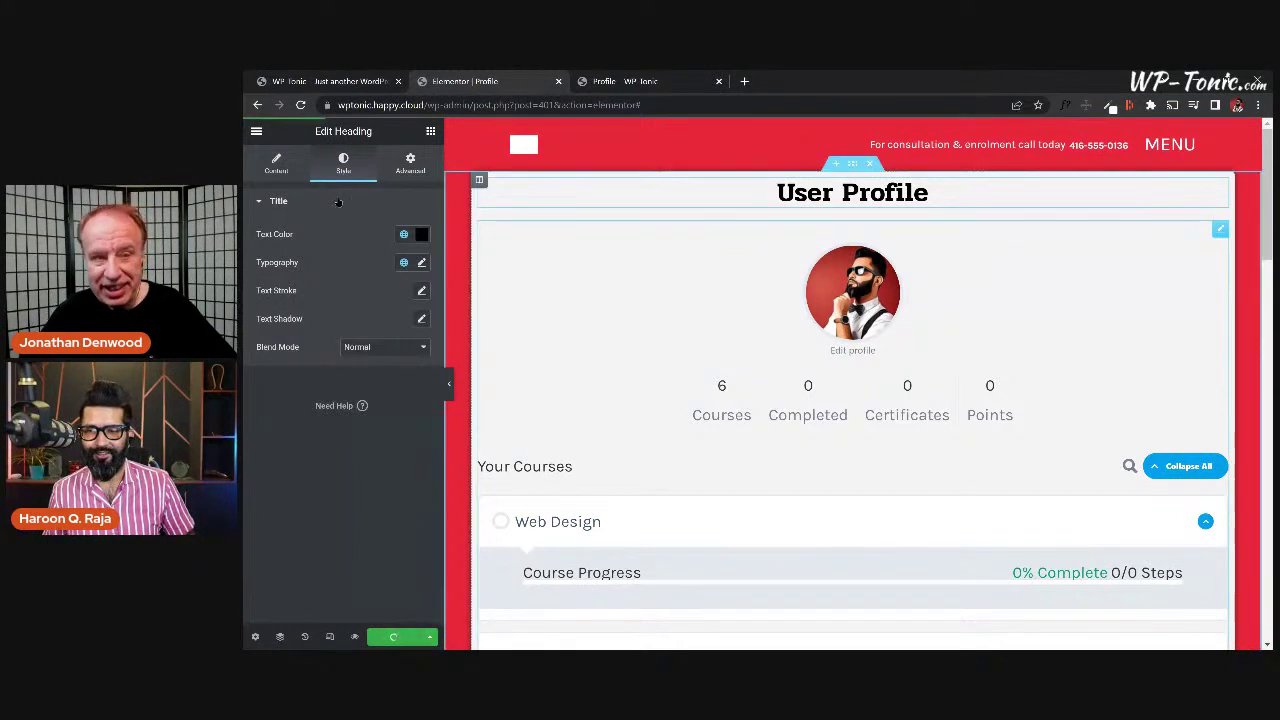
# Unlink the User Profile heading's padding values and set them to 40 top, 20 right, 40 bottom and 20 left.
pyautogui.click(410, 163)
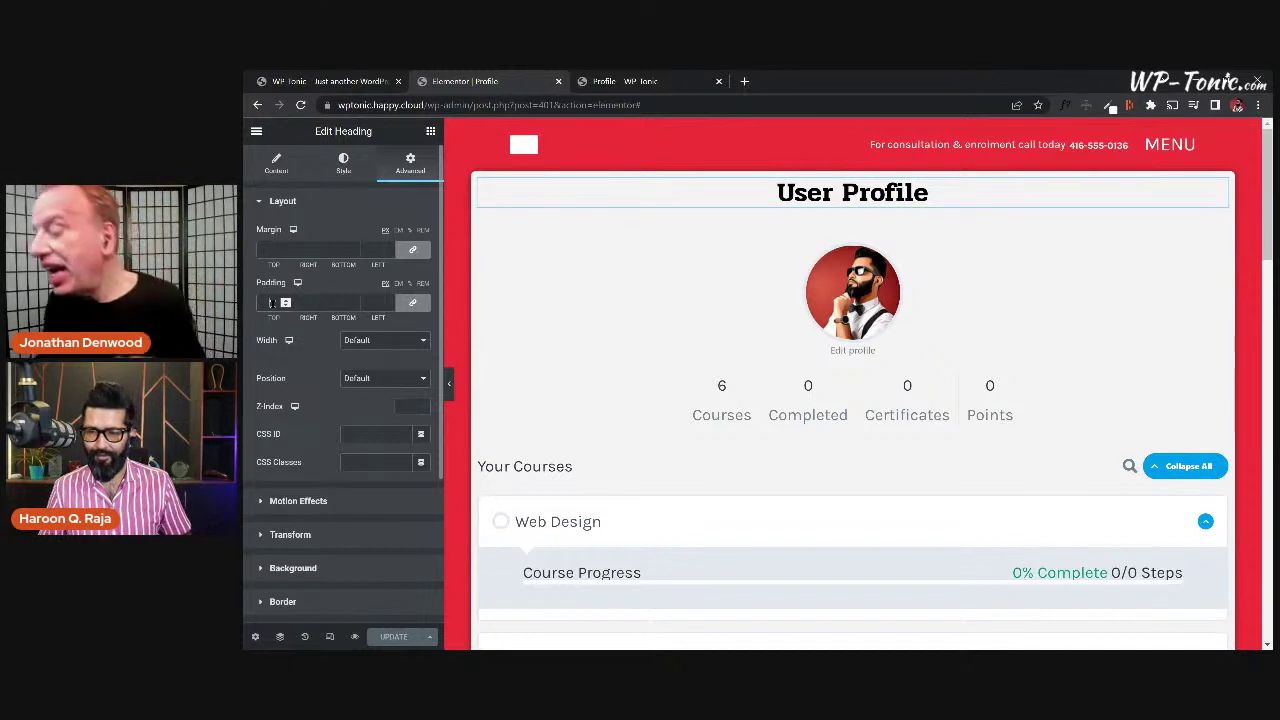
pyautogui.click(412, 303)
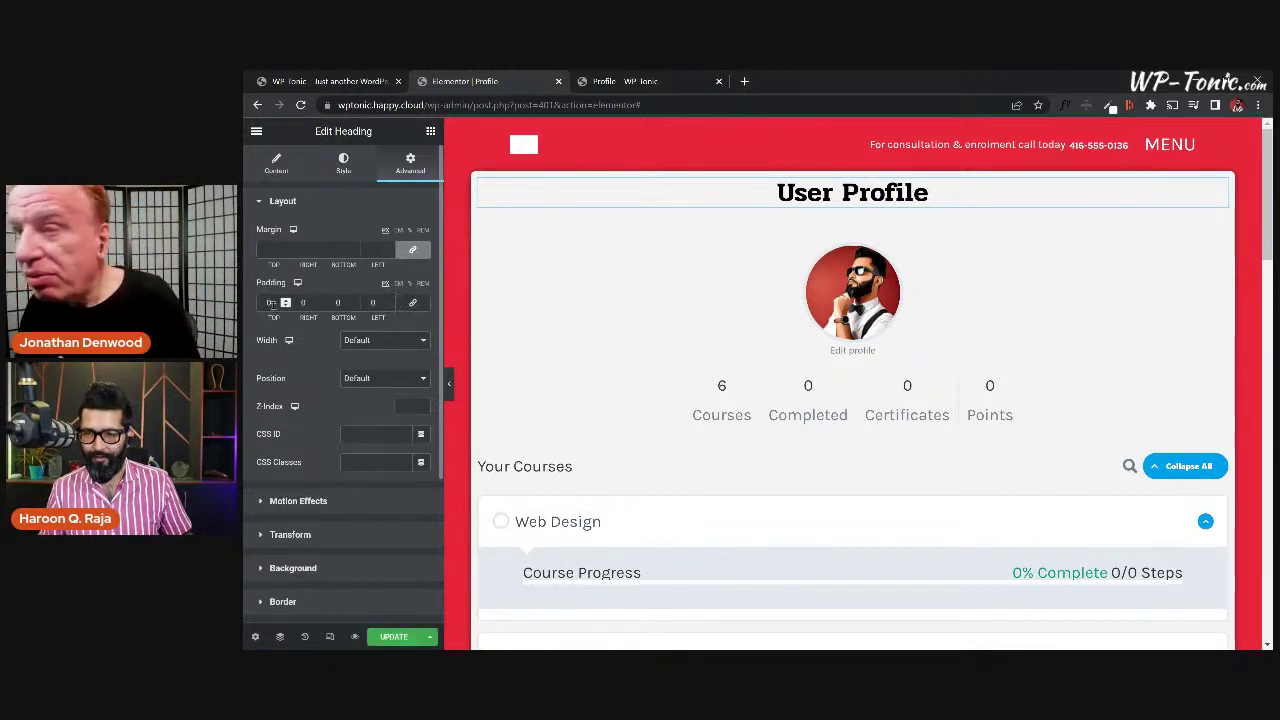
pyautogui.click(270, 304)
pyautogui.write('4')
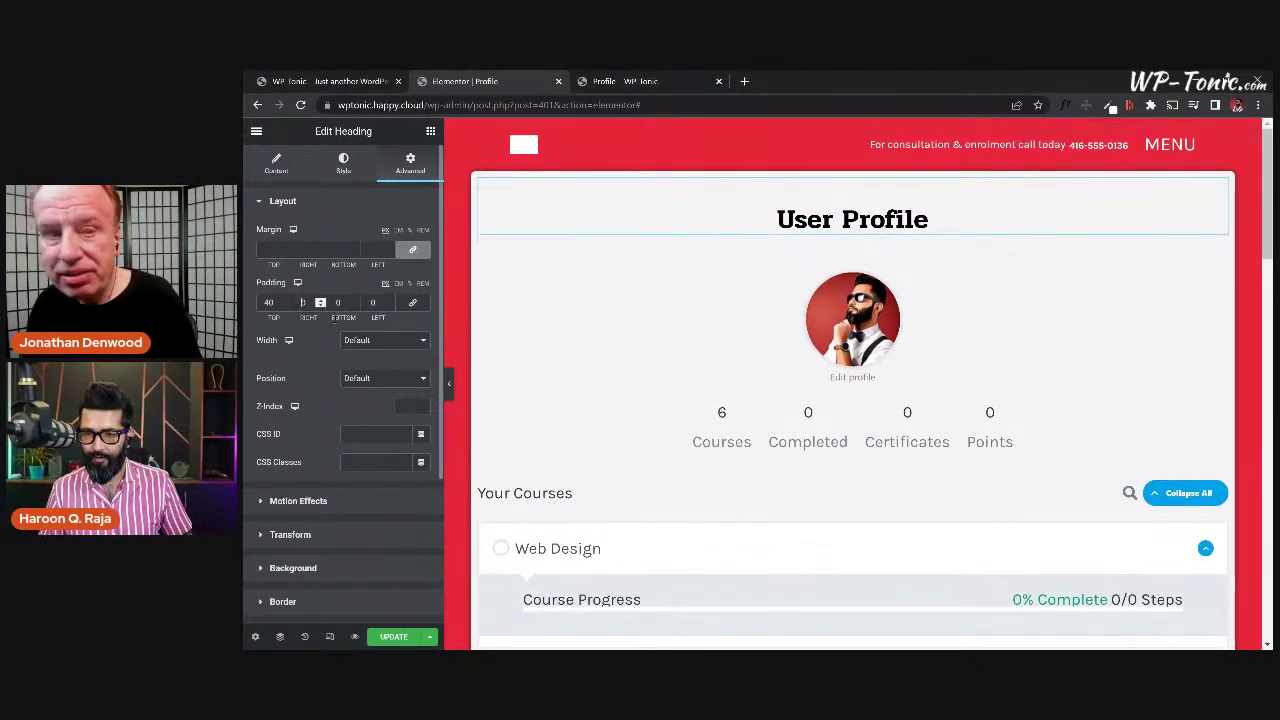
pyautogui.click(301, 303)
pyautogui.write('2')
pyautogui.click(337, 303)
pyautogui.write('4')
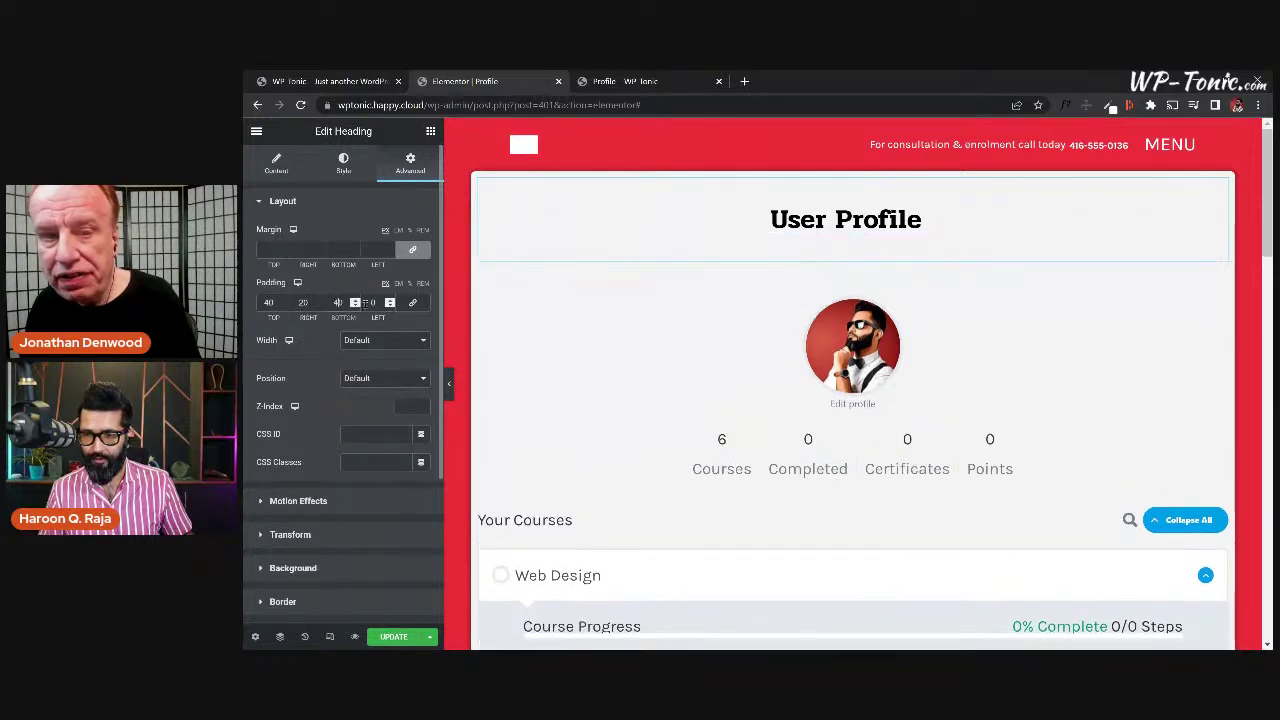
pyautogui.click(372, 302)
pyautogui.write('20')
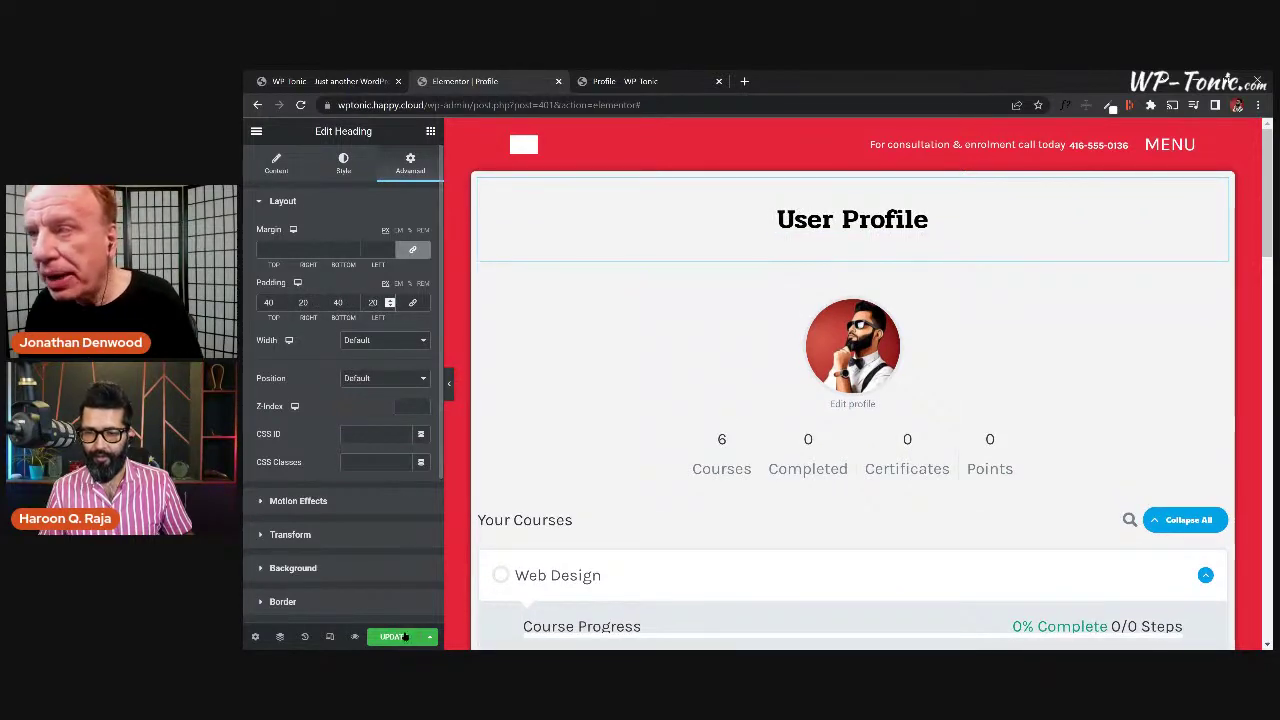
# Update the Profile page, reload its live version, and check the restyled column down to the last course.
pyautogui.click(404, 636)
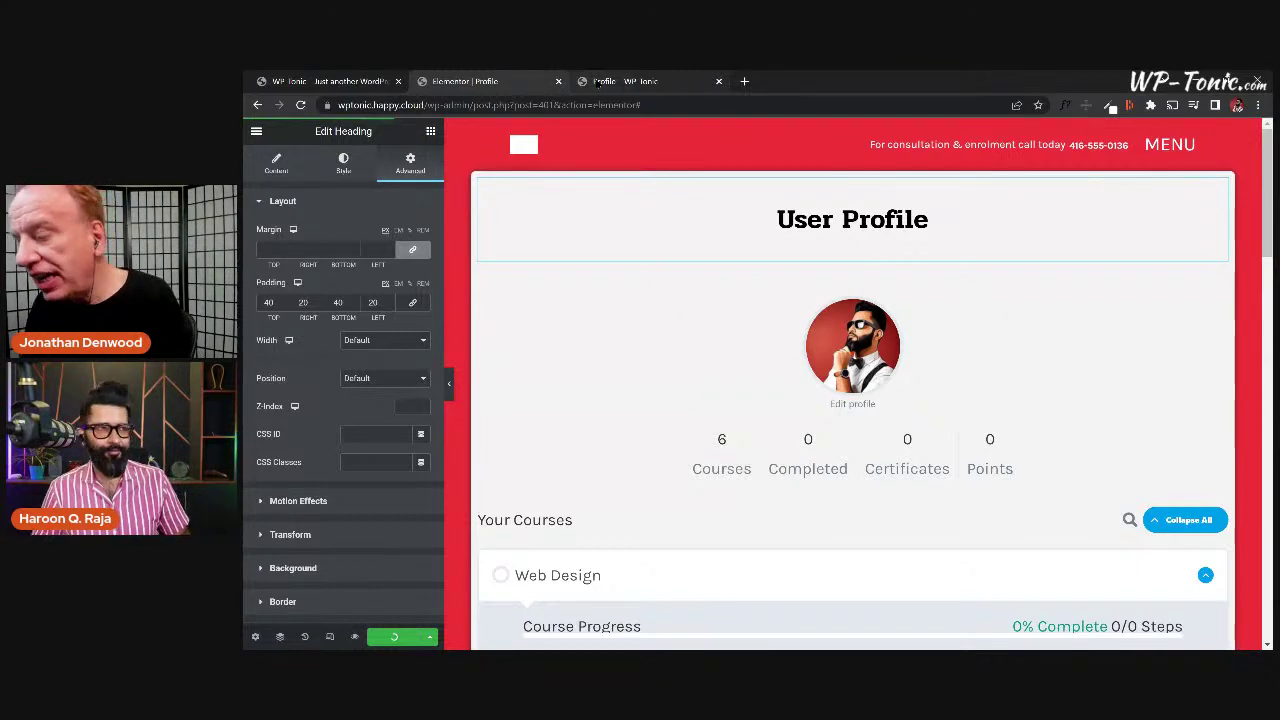
pyautogui.click(596, 82)
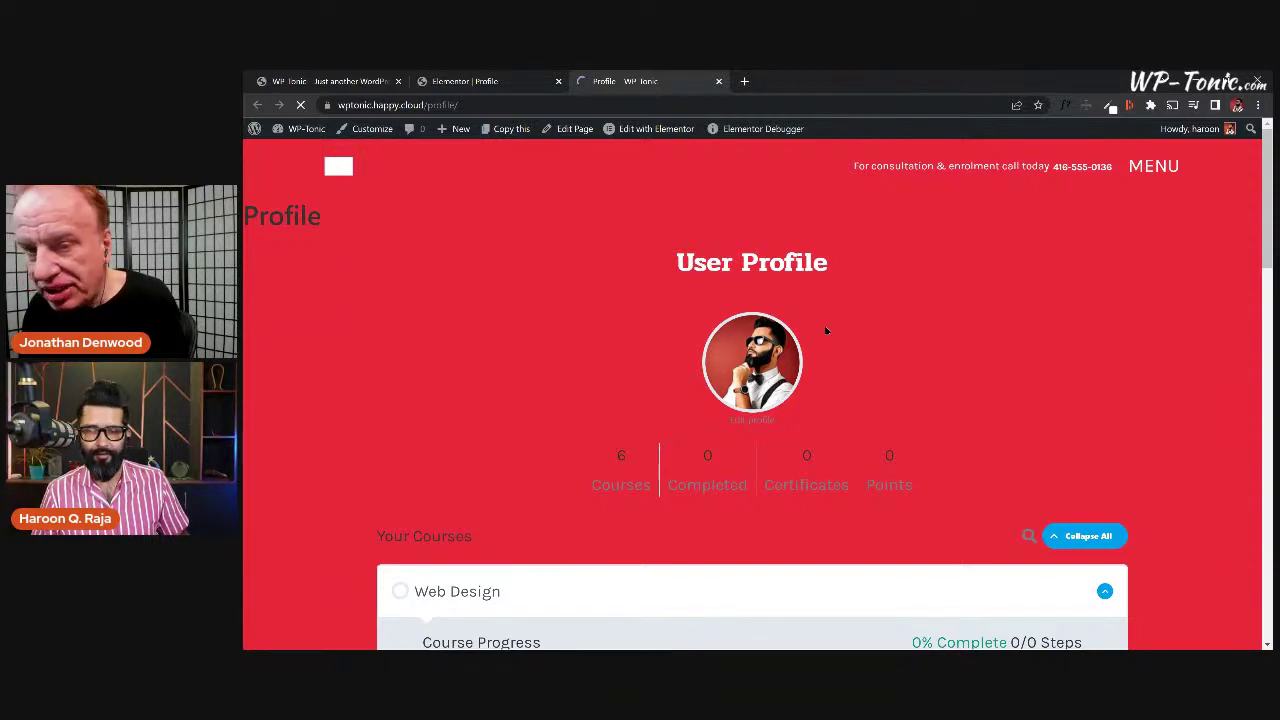
pyautogui.scroll(-3, 932, 326)
pyautogui.scroll(-2, 932, 326)
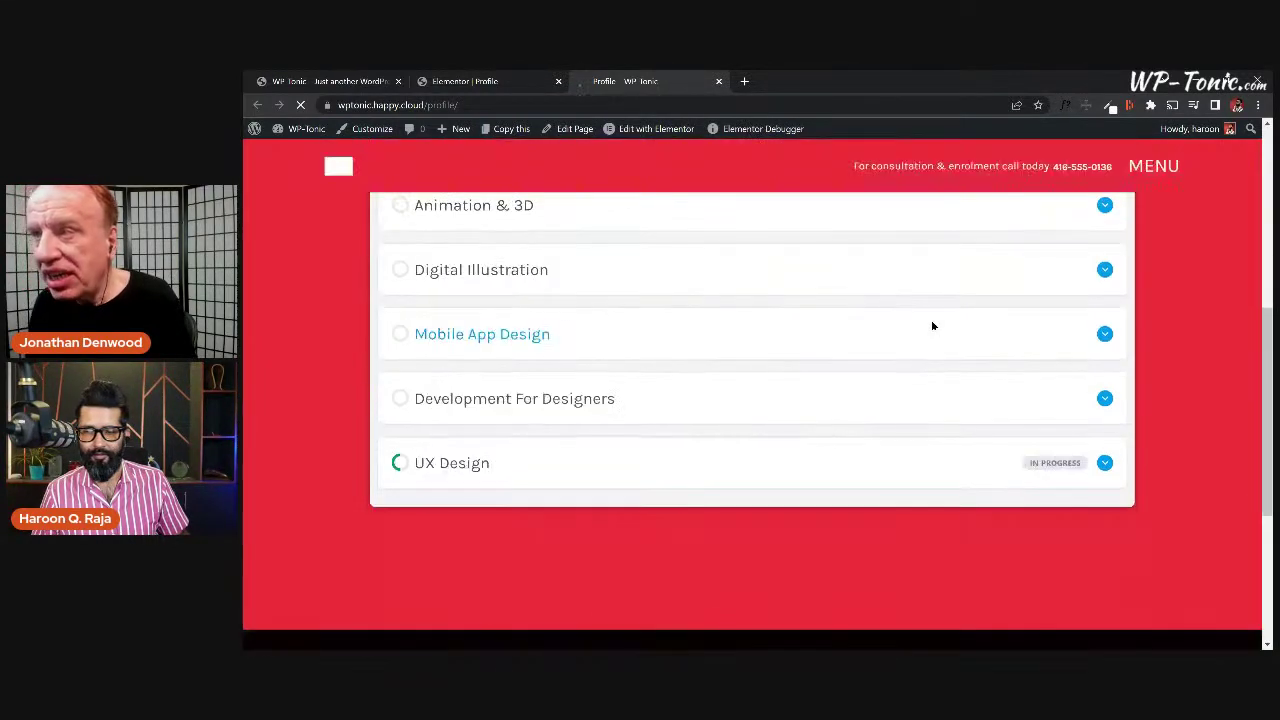